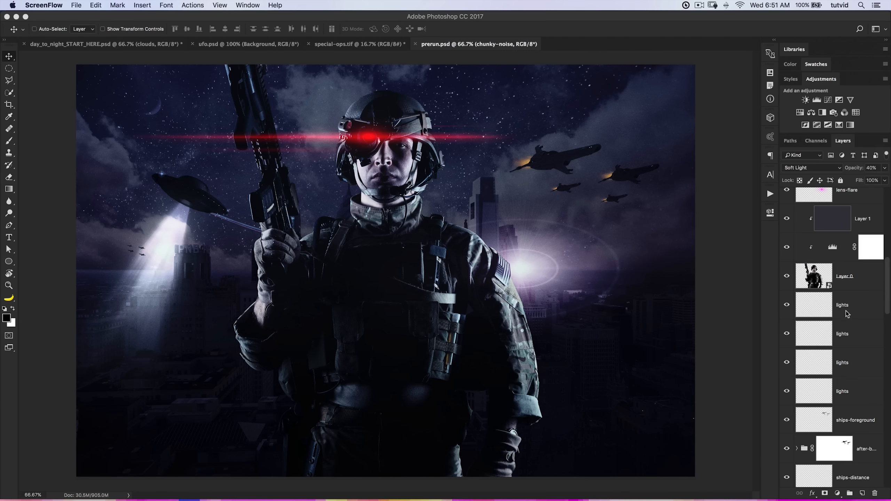
# Compare the finished composite in prerun.psd with its original city photo by isolating the bottom layer and restoring all layers.
pyautogui.scroll(-10, 842, 333)
pyautogui.keyDown('alt'); pyautogui.click(787, 473); pyautogui.keyUp('alt')
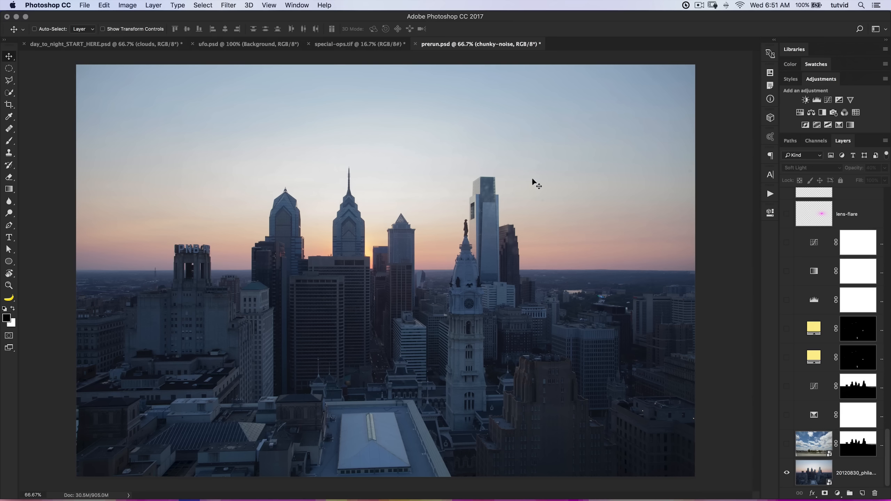
pyautogui.keyDown('alt'); pyautogui.click(787, 473); pyautogui.keyUp('alt')
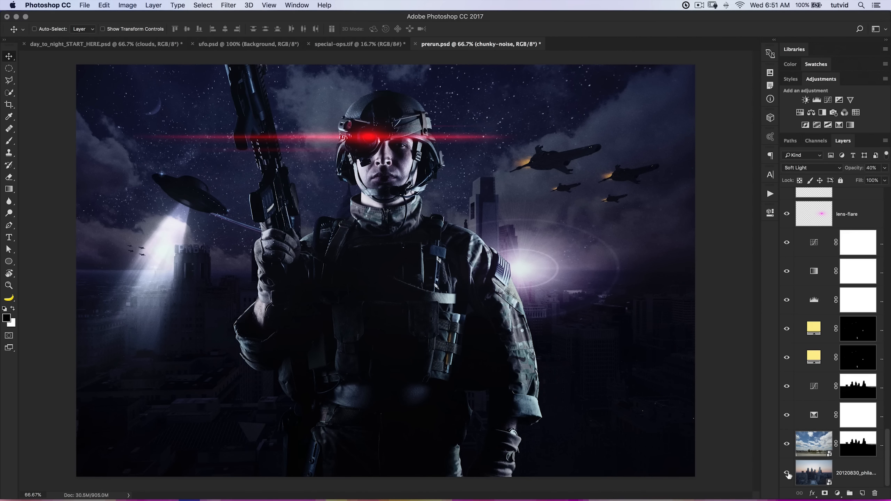
# Look through the source images in ufo.psd and special-ops.tif, and the clouds and city layers in day_to_night_START_HERE.psd.
pyautogui.click(132, 44)
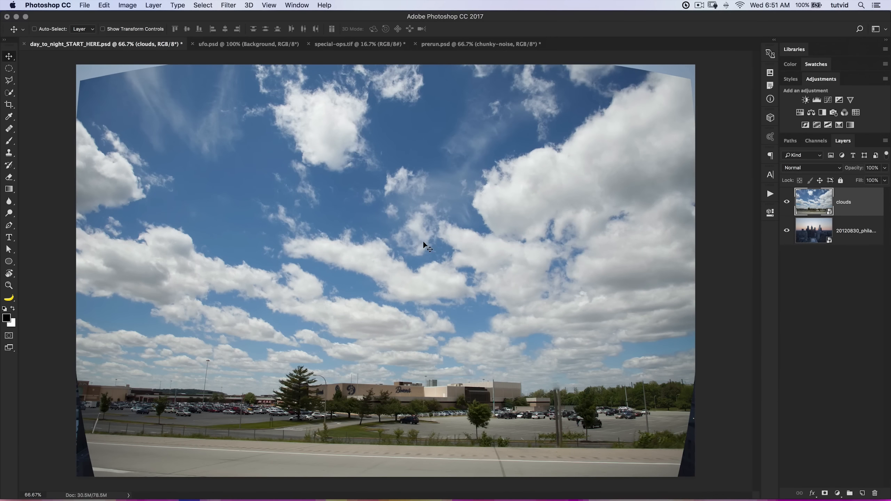
pyautogui.click(265, 45)
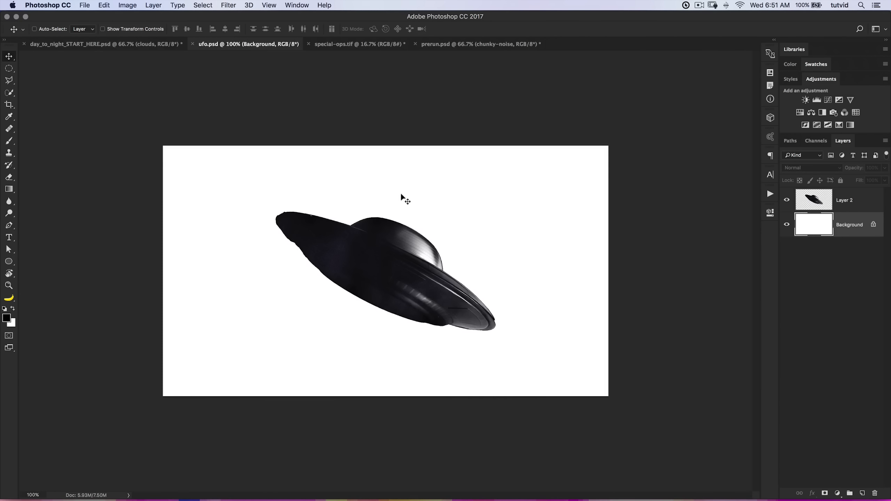
pyautogui.click(357, 44)
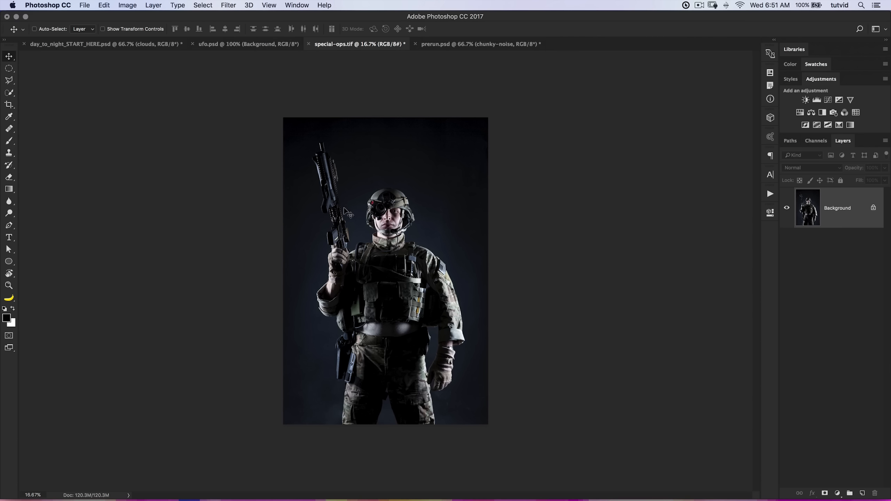
pyautogui.click(494, 46)
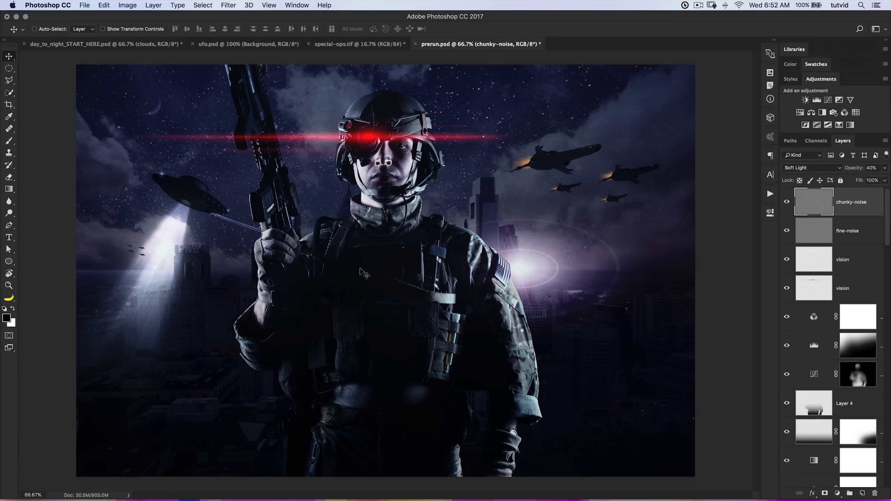
pyautogui.click(254, 44)
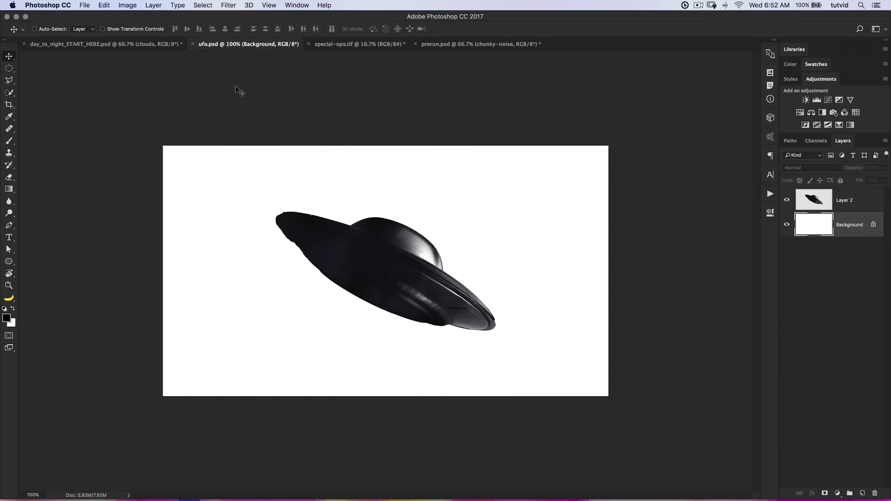
pyautogui.click(172, 44)
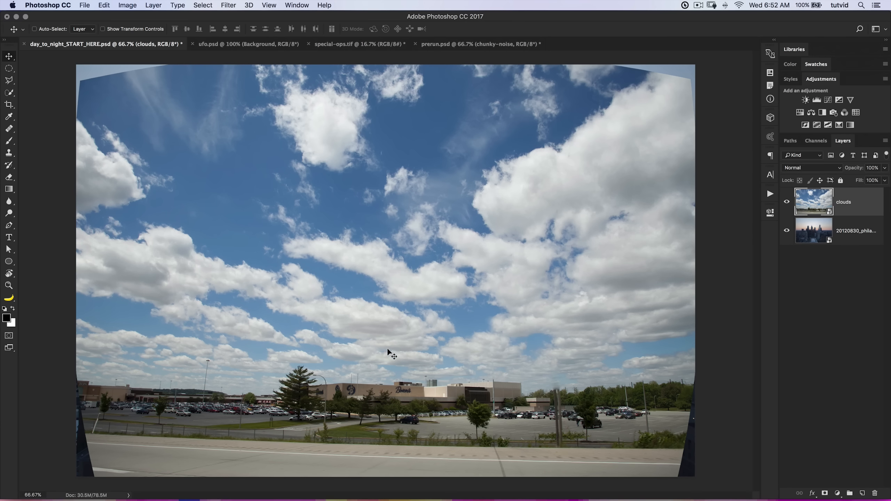
pyautogui.click(787, 202)
pyautogui.click(787, 202)
# Switch to Chrome, view the Brusheezy pages for spaceship, space and lens flare brushes, and minimize the browser to return to Photoshop.
pyautogui.press('super+Tab')
pyautogui.press('super+Tab')
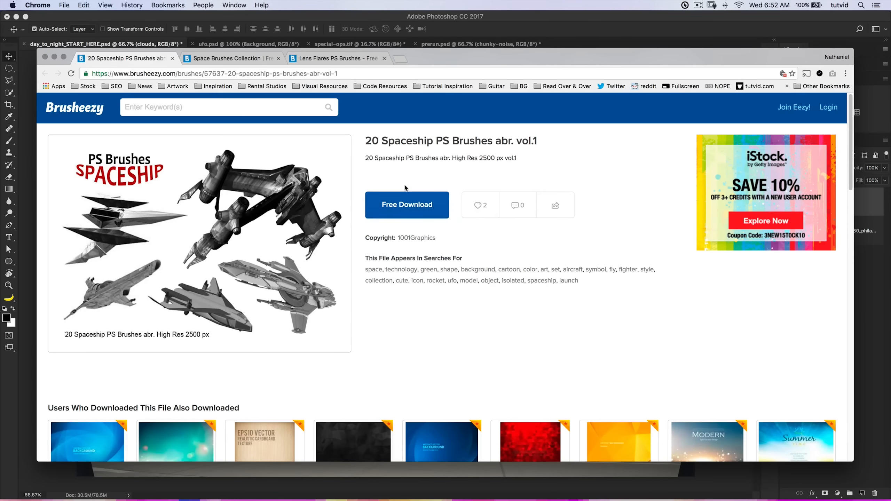
pyautogui.moveTo(417, 64); pyautogui.dragTo(420, 54)
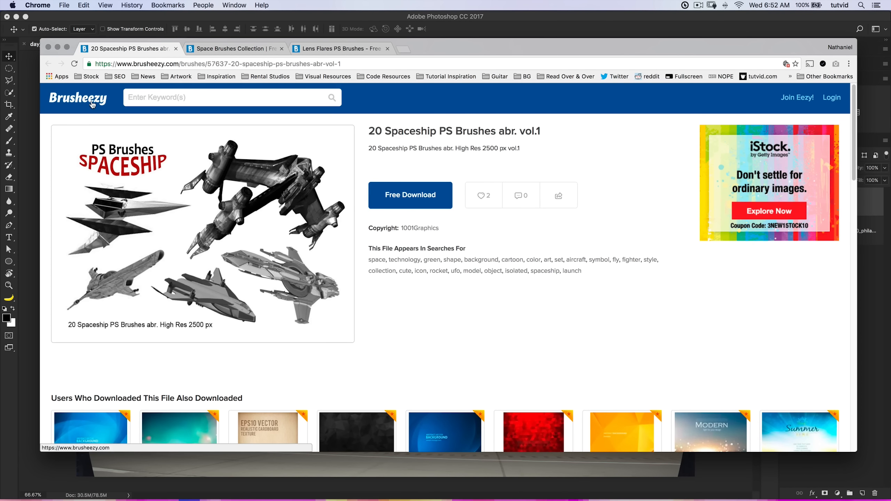
pyautogui.click(228, 49)
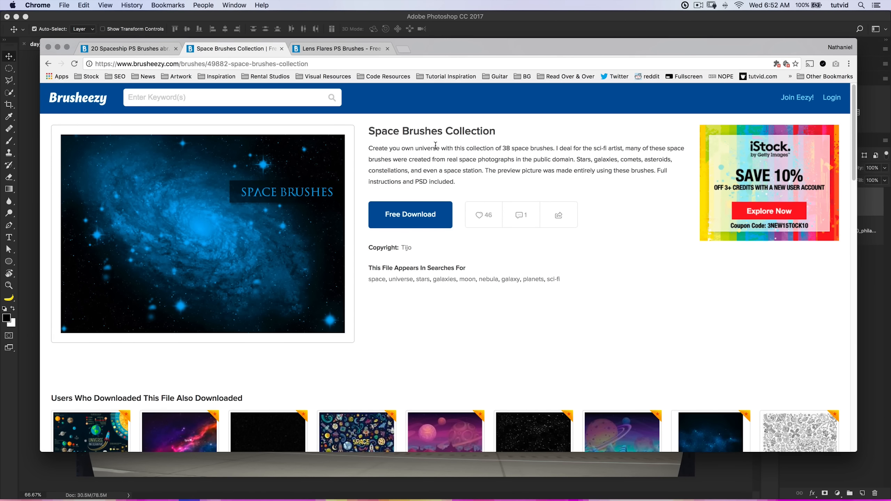
pyautogui.click(338, 50)
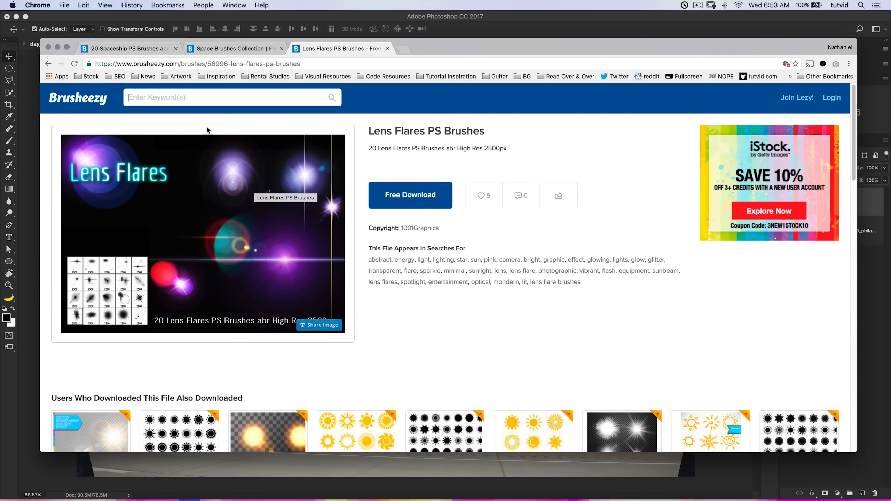
pyautogui.doubleClick(480, 43)
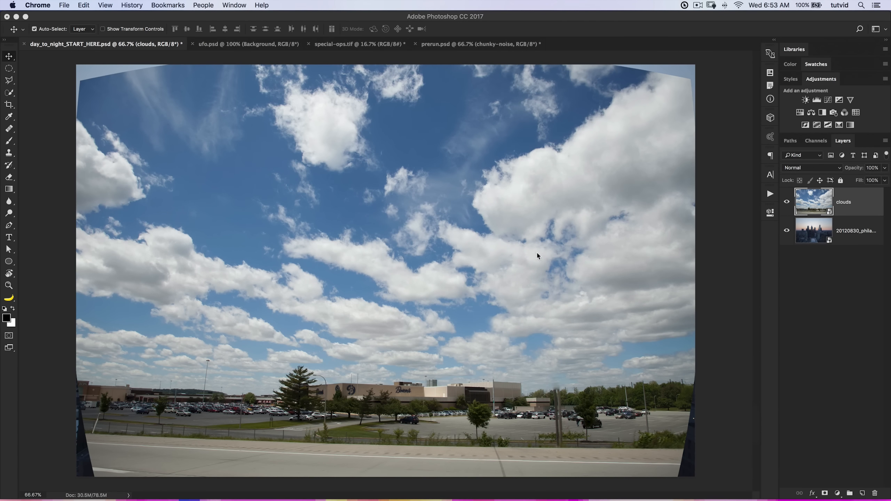
# Compare the clouds layer with the city photo beneath it by toggling the clouds layer's visibility.
pyautogui.click(787, 202)
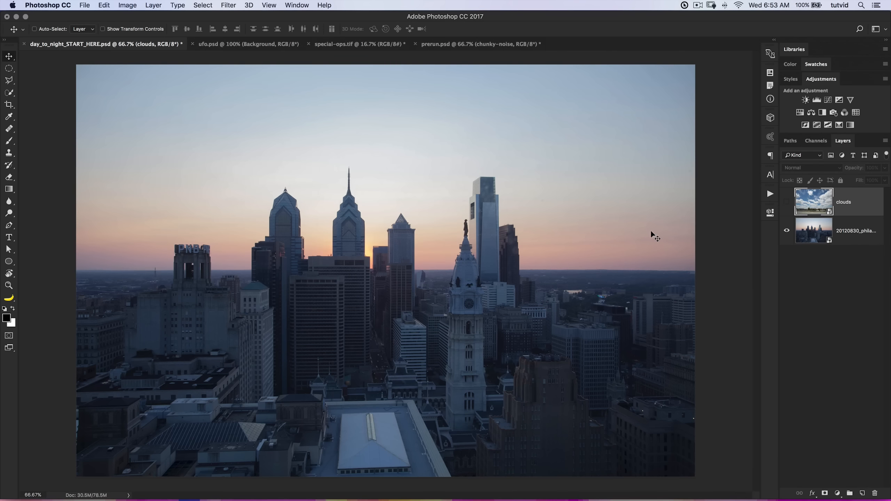
pyautogui.click(787, 202)
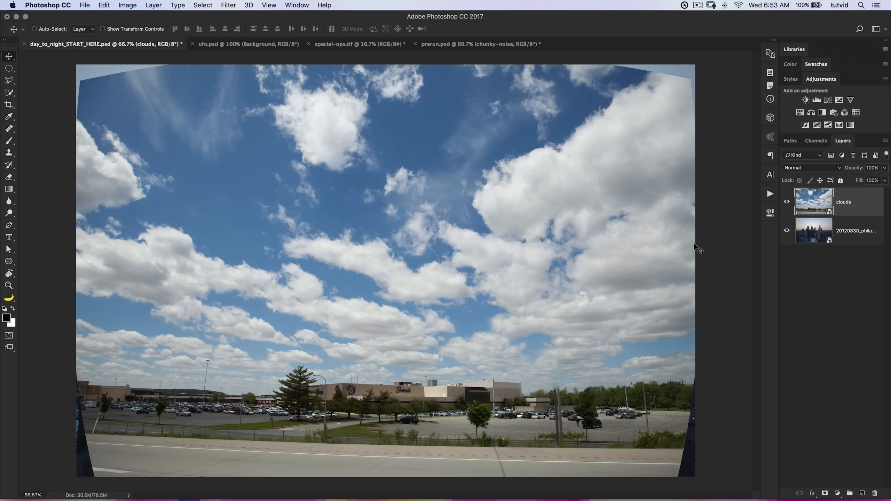
pyautogui.click(786, 202)
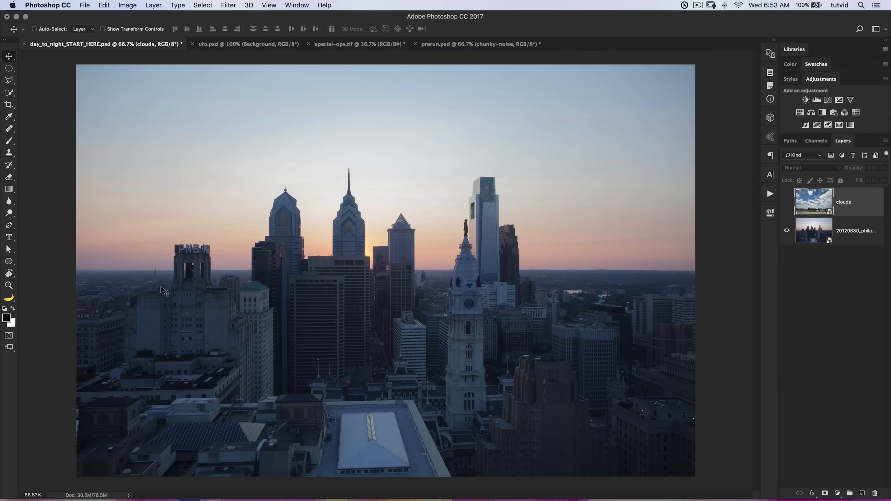
pyautogui.click(786, 203)
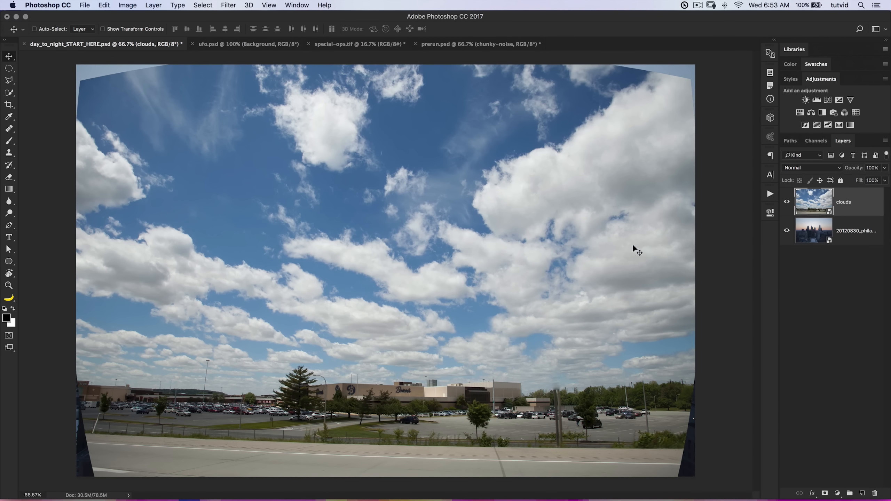
pyautogui.moveTo(495, 215)
pyautogui.mouseDown()
pyautogui.moveTo(485, 231)
pyautogui.moveTo(508, 232)
pyautogui.moveTo(494, 220)
pyautogui.mouseUp()
# Hide the clouds layer and rename the city photo layer as phila.
pyautogui.click(787, 202)
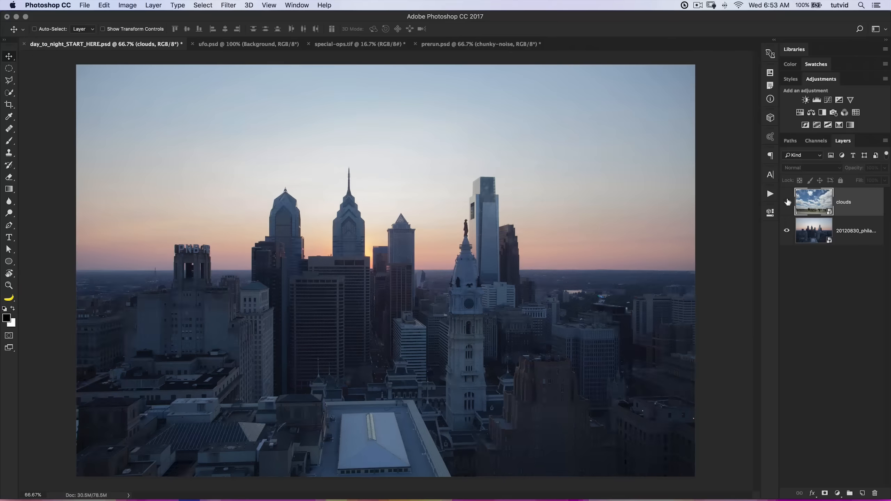
pyautogui.click(814, 234)
pyautogui.doubleClick(847, 232)
pyautogui.write('phila')
pyautogui.press('Return')
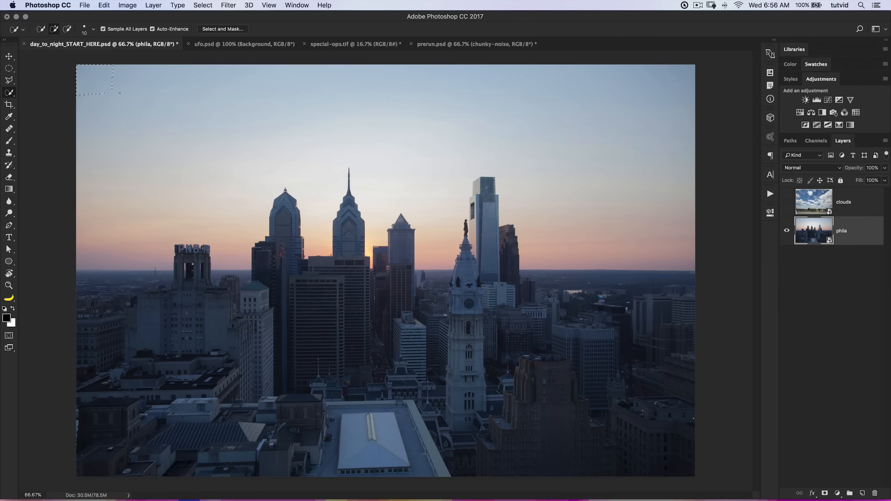
# Refine the sky selection along the skyscraper edges near the City Hall tower with the Polygonal Lasso.
pyautogui.press('z')
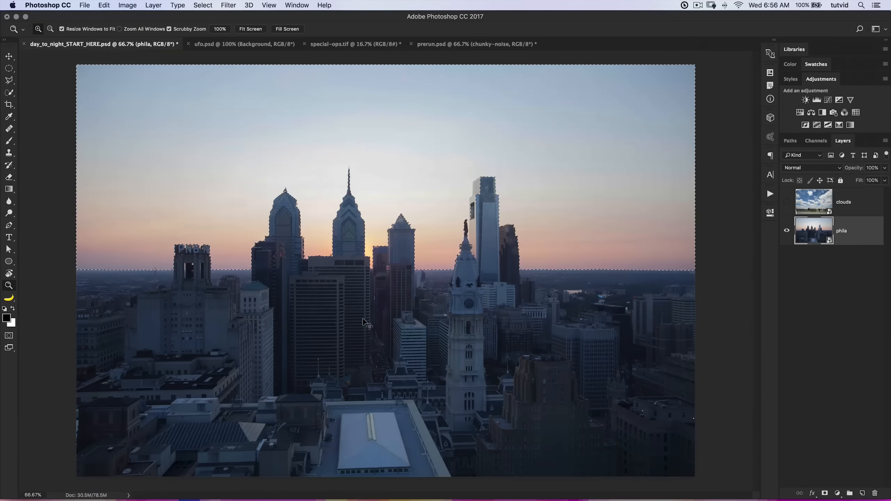
pyautogui.click(479, 259)
pyautogui.moveTo(400, 327); pyautogui.dragTo(420, 387)
pyautogui.click(203, 5)
pyautogui.click(9, 81)
pyautogui.press('z')
pyautogui.moveTo(456, 258); pyautogui.dragTo(455, 404)
pyautogui.press('l')
pyautogui.keyDown('alt'); pyautogui.click(496, 202); pyautogui.keyUp('alt')
pyautogui.click(451, 234)
pyautogui.click(449, 319)
pyautogui.click(431, 330)
pyautogui.moveTo(431, 331); pyautogui.dragTo(432, 210)
# Add missed sky to the selection around the statue and dome on top of the City Hall tower.
pyautogui.keyDown('super'); pyautogui.click(421, 427); pyautogui.keyUp('super')
pyautogui.click(50, 31)
pyautogui.click(423, 400)
pyautogui.click(410, 430)
pyautogui.moveTo(424, 457); pyautogui.dragTo(431, 247)
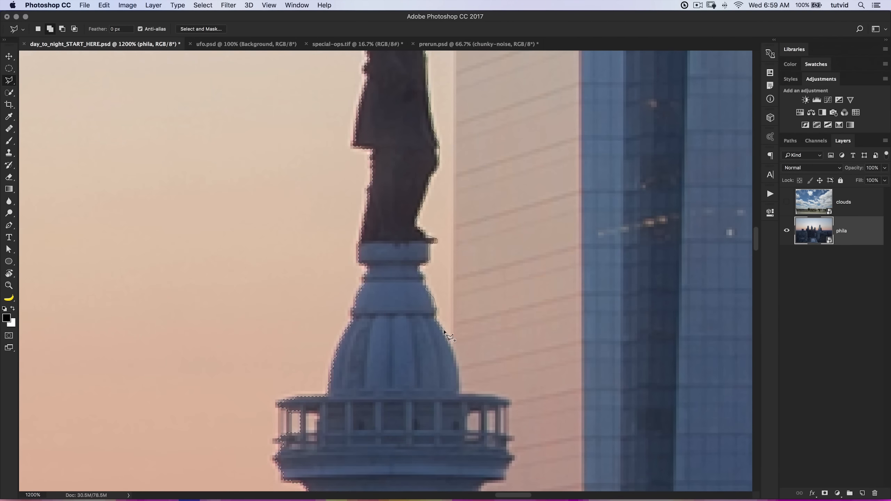
# Continue tightening the sky selection along the outline of the City Hall tower below its statue.
pyautogui.press('super+minus')
pyautogui.press('super+minus')
pyautogui.keyDown('super'); pyautogui.click(437, 304); pyautogui.keyUp('super')
pyautogui.click(449, 260)
pyautogui.click(457, 261)
pyautogui.click(457, 283)
pyautogui.moveTo(431, 421); pyautogui.dragTo(435, 215)
# Fit the sky selection to the stepped ledges below the roof of the pyramid-topped tower.
pyautogui.click(62, 29)
pyautogui.moveTo(147, 421)
pyautogui.mouseDown()
pyautogui.moveTo(370, 247)
pyautogui.moveTo(393, 439)
pyautogui.mouseUp()
pyautogui.click(270, 101)
pyautogui.click(228, 134)
pyautogui.moveTo(211, 267); pyautogui.dragTo(346, 447)
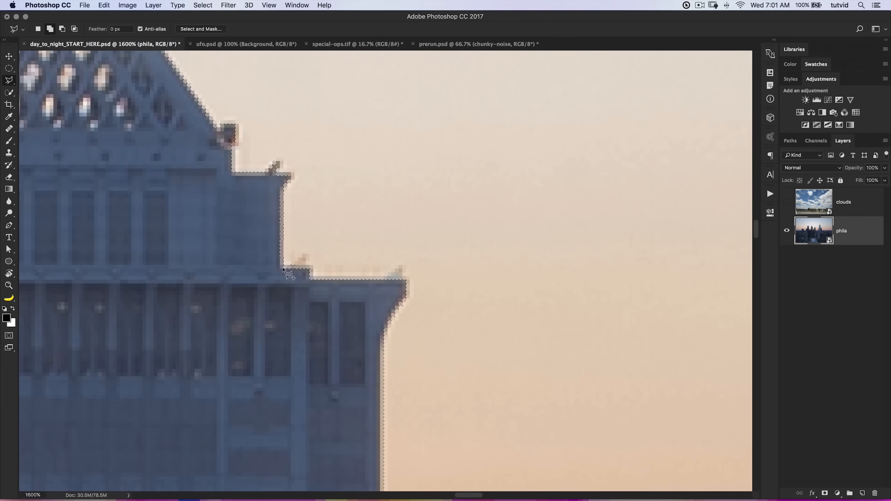
# Correct the sky selection around the flat-roofed building next to the pyramid-topped tower.
pyautogui.moveTo(218, 169); pyautogui.dragTo(526, 382)
pyautogui.moveTo(392, 384); pyautogui.dragTo(575, 106)
pyautogui.click(49, 29)
pyautogui.press('super+minus')
pyautogui.moveTo(358, 373); pyautogui.dragTo(498, 311)
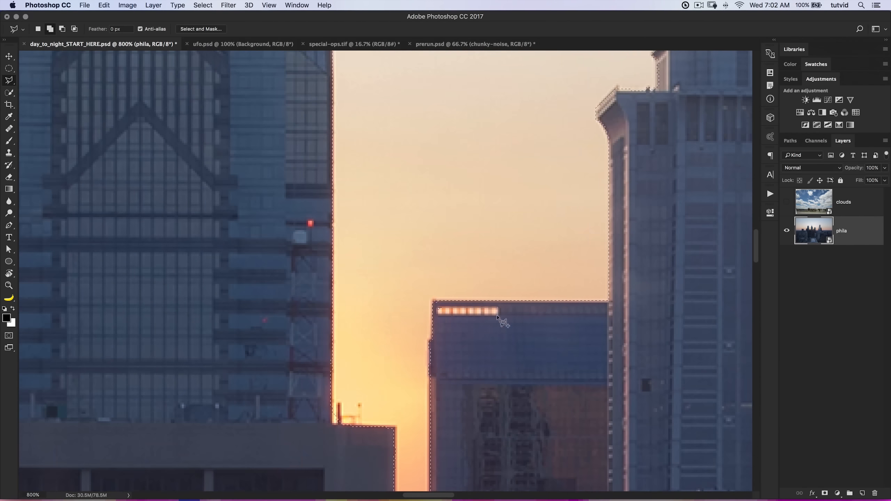
# Trace the edges of the tall spired skyscraper to refine the sky selection around it.
pyautogui.moveTo(452, 396); pyautogui.dragTo(483, 205)
pyautogui.click(506, 369)
pyautogui.click(505, 180)
pyautogui.click(459, 179)
pyautogui.moveTo(430, 242); pyautogui.dragTo(459, 302)
pyautogui.click(454, 290)
pyautogui.click(453, 422)
pyautogui.moveTo(438, 176); pyautogui.dragTo(435, 421)
# Subtract the pointed roof of the shorter blue glass skyscraper from the sky selection.
pyautogui.moveTo(140, 421); pyautogui.dragTo(424, 221)
pyautogui.moveTo(649, 404); pyautogui.dragTo(432, 235)
pyautogui.keyDown('alt'); pyautogui.click(408, 157); pyautogui.keyUp('alt')
pyautogui.click(409, 245)
pyautogui.moveTo(359, 80); pyautogui.dragTo(355, 248)
pyautogui.moveTo(649, 175); pyautogui.dragTo(324, 333)
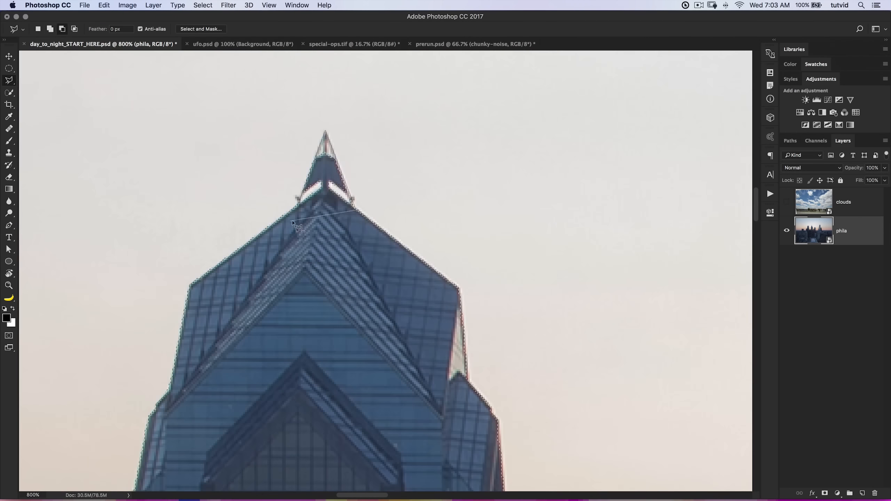
# Refine the sky selection around the PNB building and add the sky showing through its tower openings.
pyautogui.moveTo(526, 386); pyautogui.dragTo(302, 288)
pyautogui.moveTo(210, 316); pyautogui.dragTo(425, 320)
pyautogui.moveTo(281, 309); pyautogui.dragTo(425, 339)
pyautogui.click(348, 302)
pyautogui.click(351, 339)
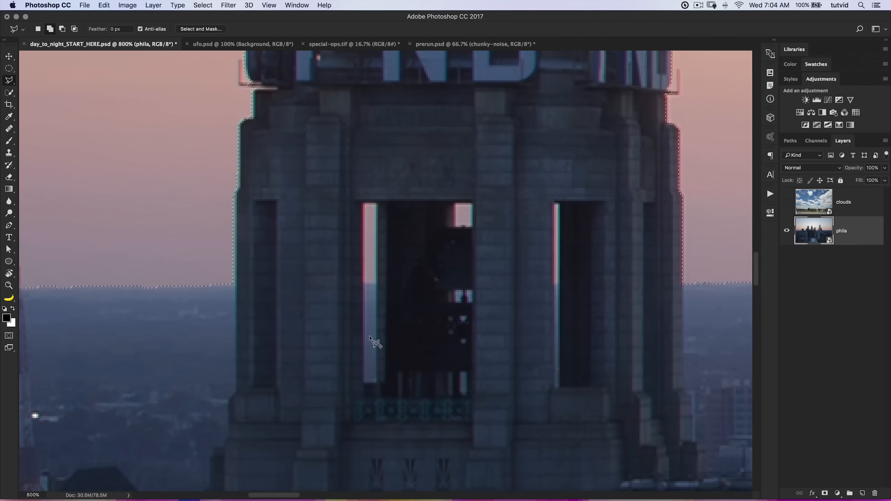
pyautogui.moveTo(371, 345); pyautogui.dragTo(303, 319)
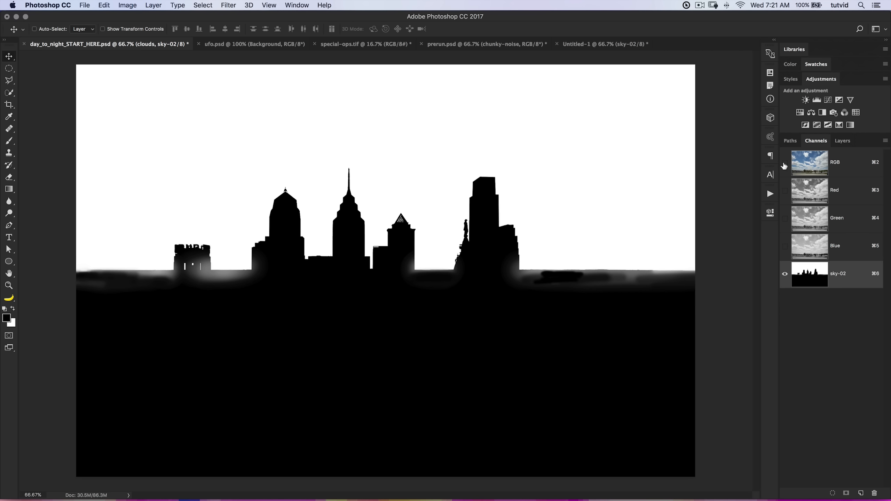
# Switch from the sky-02 channel back to the RGB composite and move the clouds layer slightly upward.
pyautogui.click(798, 163)
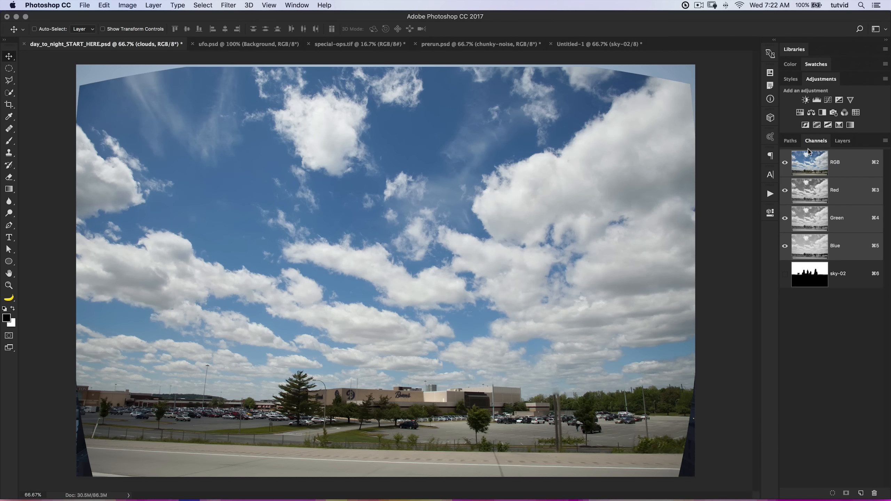
pyautogui.click(845, 141)
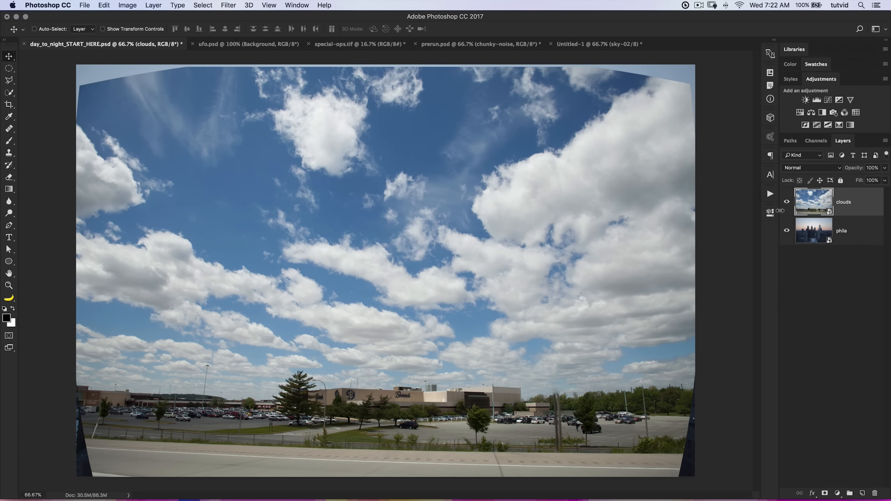
pyautogui.moveTo(494, 283); pyautogui.dragTo(492, 253)
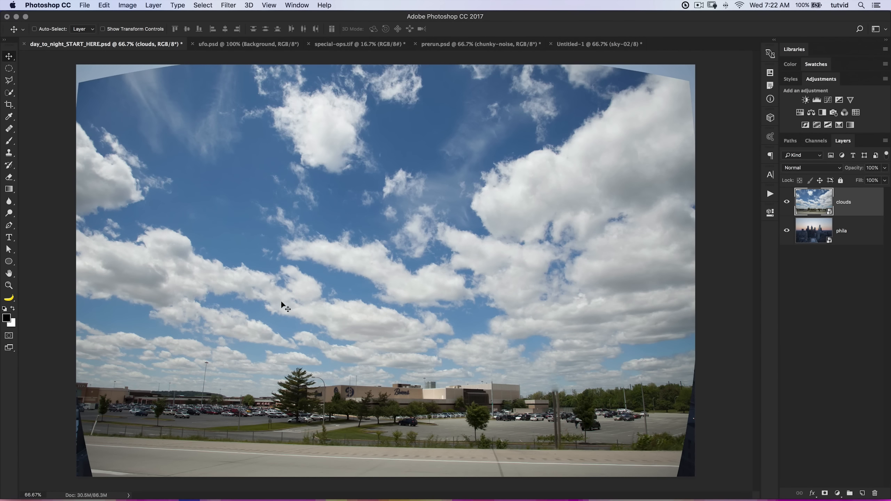
# Open the contents of the clouds smart object for editing and inspect the lamp posts above the parking lot.
pyautogui.doubleClick(815, 204)
pyautogui.press('a')
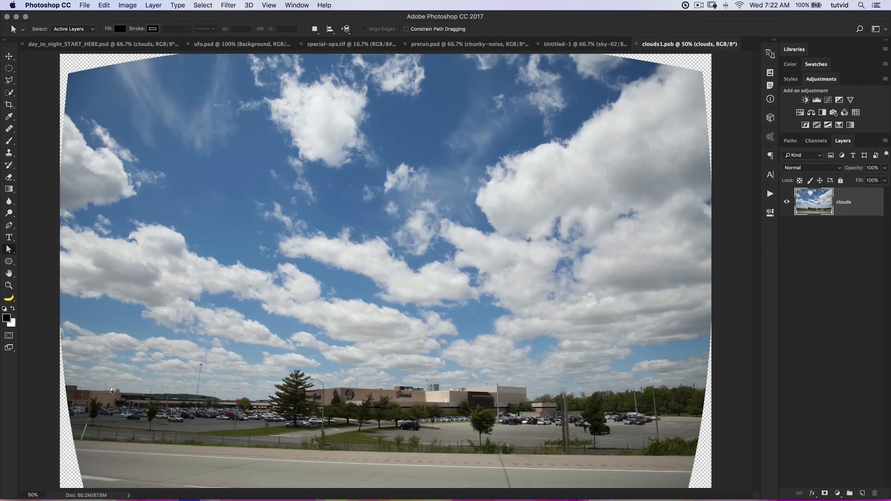
pyautogui.press('z')
pyautogui.moveTo(111, 390); pyautogui.dragTo(440, 317)
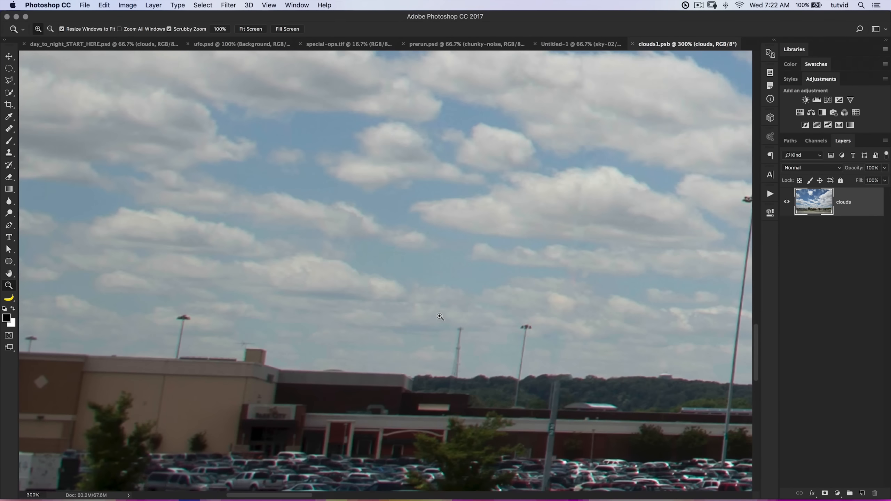
pyautogui.keyDown('alt'); pyautogui.click(437, 312); pyautogui.keyUp('alt')
pyautogui.keyDown('alt'); pyautogui.click(436, 313); pyautogui.keyUp('alt')
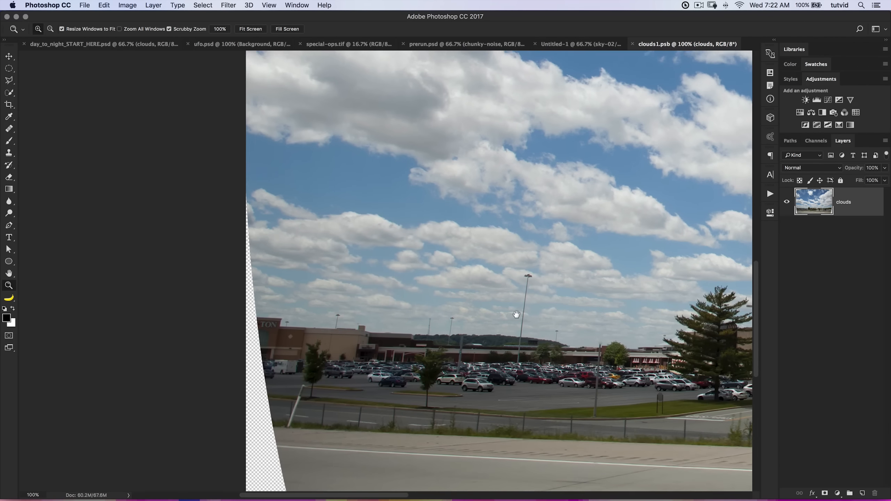
# Paint out the tall lamp post rising above the parking lot with the Healing Brush.
pyautogui.click(9, 128)
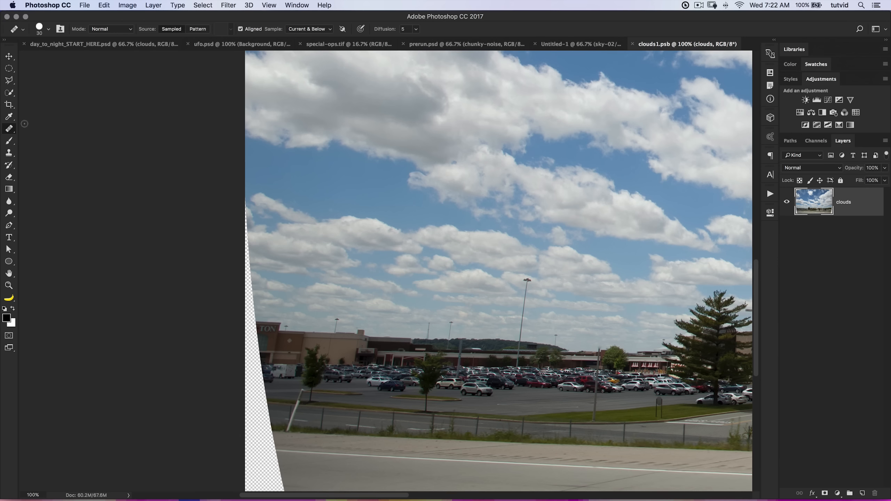
pyautogui.rightClick(9, 129)
pyautogui.click(38, 134)
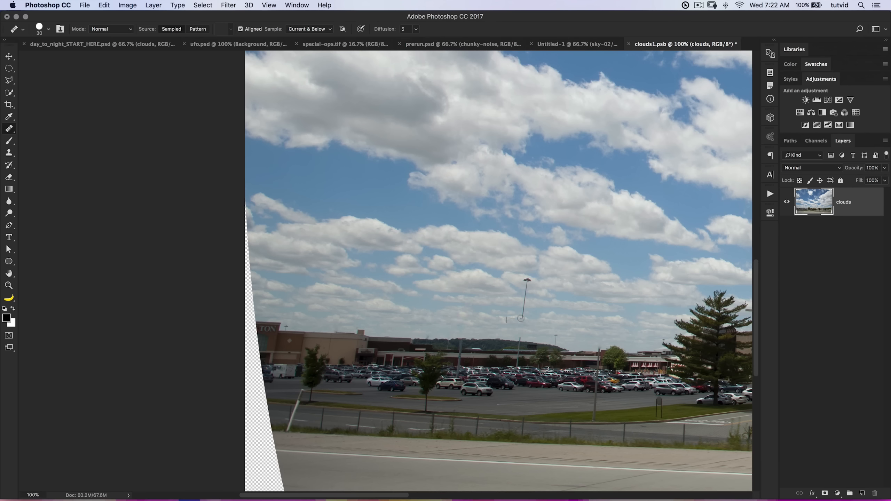
pyautogui.moveTo(622, 305); pyautogui.dragTo(210, 246)
pyautogui.moveTo(441, 260); pyautogui.dragTo(217, 297)
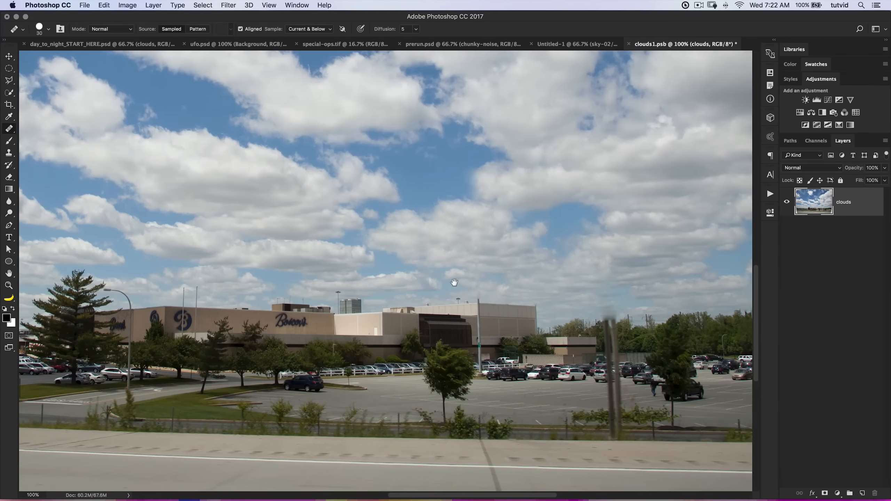
# Save the retouched clouds1.psb and close it to return to day_to_night_START_HERE.psd.
pyautogui.moveTo(455, 283); pyautogui.dragTo(369, 288)
pyautogui.press('super+minus')
pyautogui.press('super+minus')
pyautogui.press('super+minus')
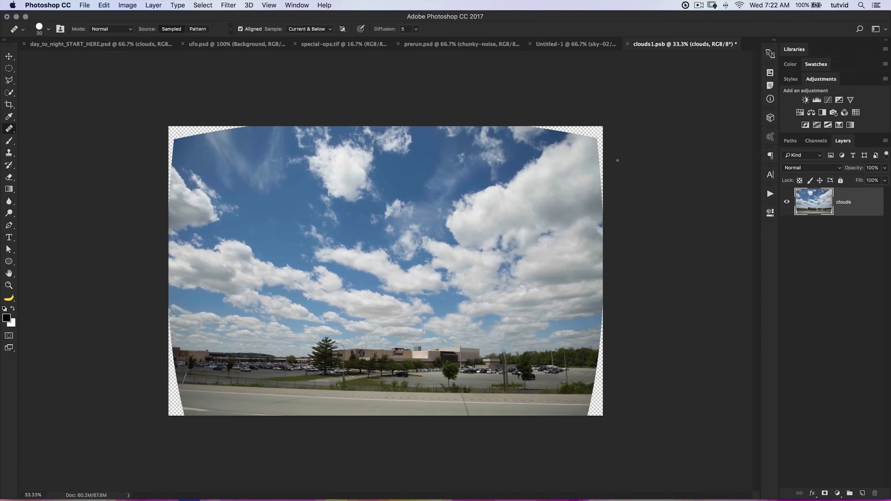
pyautogui.press('super+s')
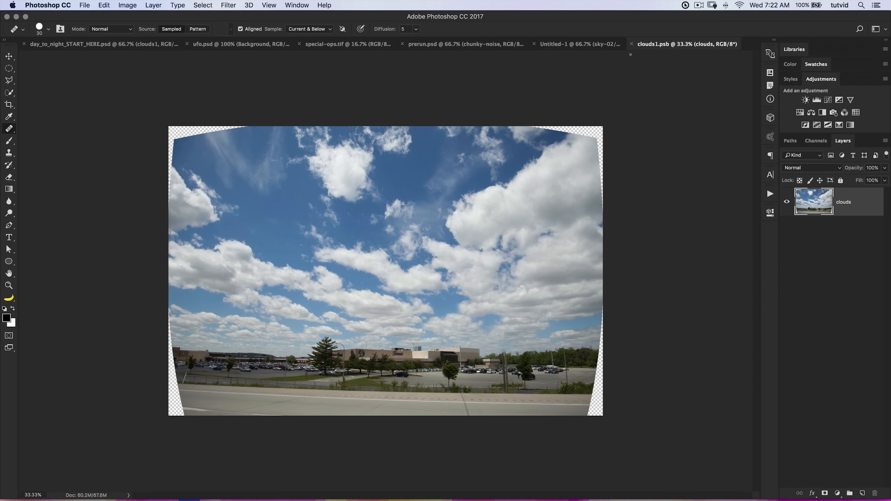
pyautogui.click(633, 44)
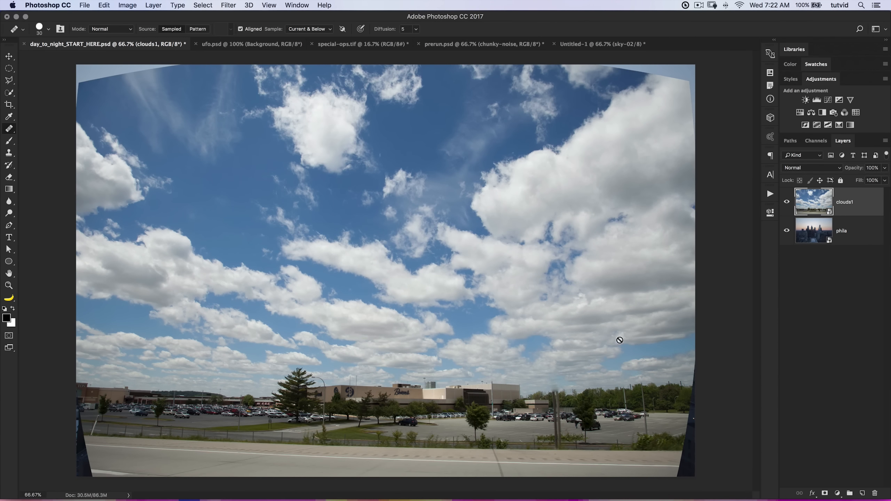
# Reposition the clouds1 layer up and to the left over the skyline photo.
pyautogui.press('super+minus')
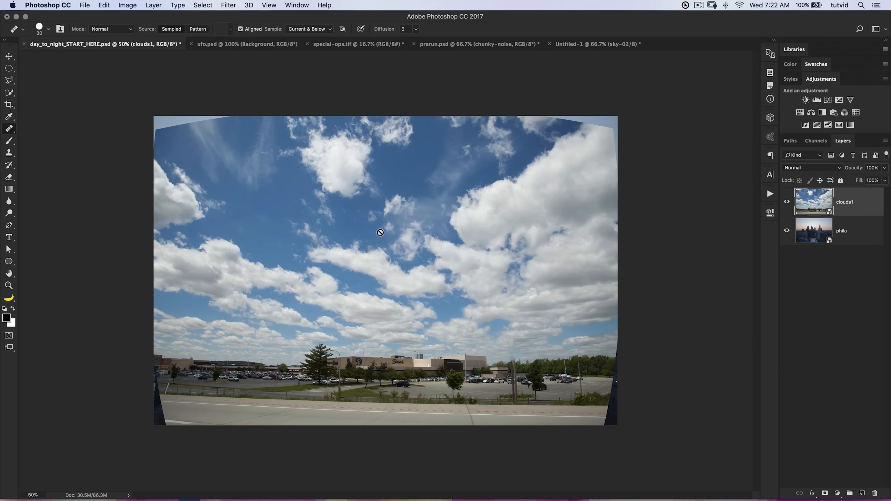
pyautogui.press('v')
pyautogui.moveTo(326, 239); pyautogui.dragTo(291, 219)
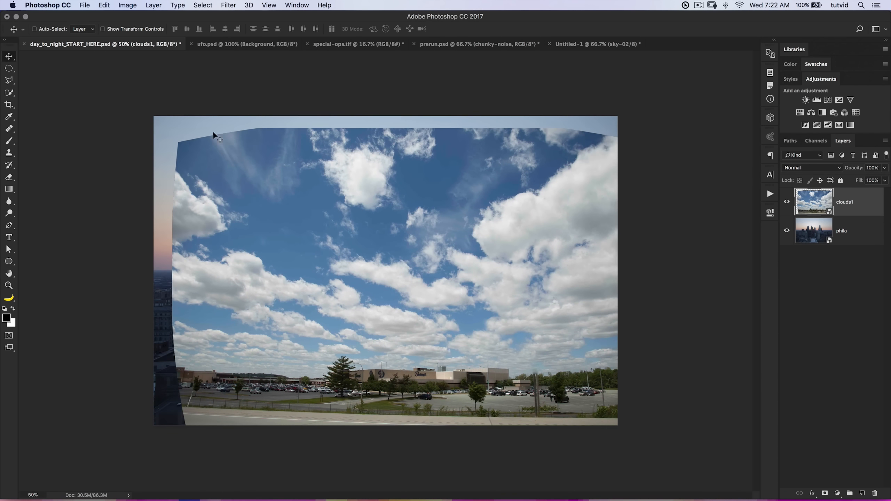
pyautogui.moveTo(256, 126); pyautogui.dragTo(359, 200)
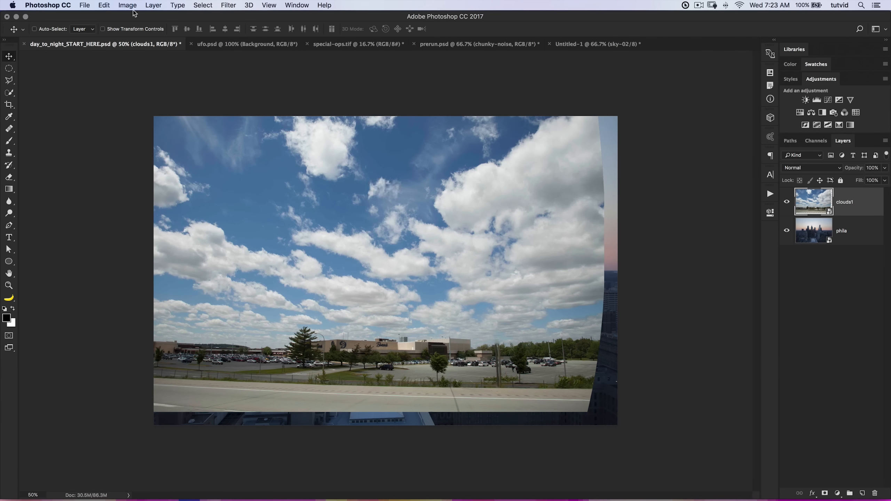
# Scale the clouds1 layer to about 79% width and 60% height and spread its upper edge outward with a Perspective transform.
pyautogui.click(104, 5)
pyautogui.click(151, 202)
pyautogui.moveTo(603, 410); pyautogui.dragTo(648, 360)
pyautogui.rightClick(475, 211)
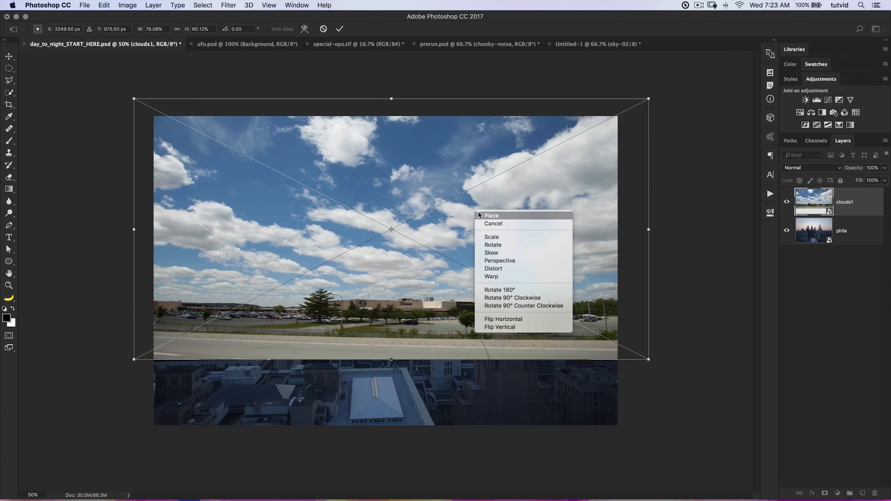
pyautogui.click(504, 262)
pyautogui.moveTo(649, 99); pyautogui.dragTo(752, 99)
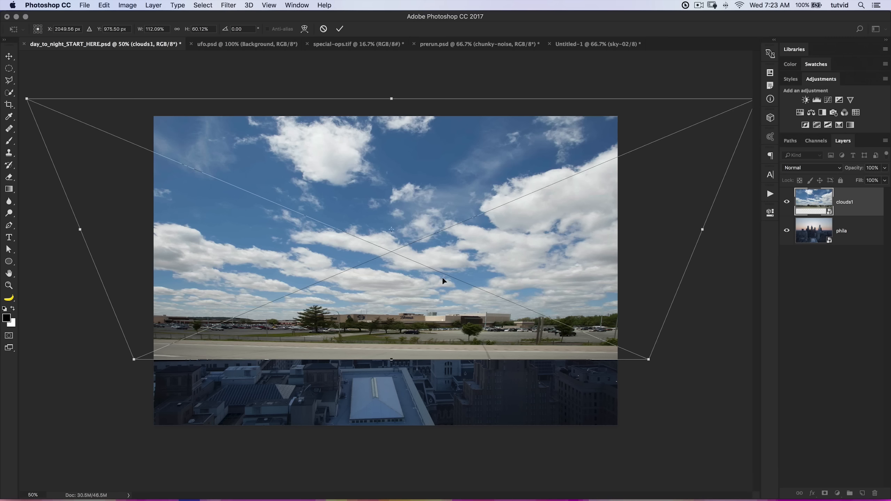
# Reposition the transformed clouds over the skyline and lower the clouds1 layer's opacity to 46%.
pyautogui.moveTo(443, 280); pyautogui.dragTo(456, 492)
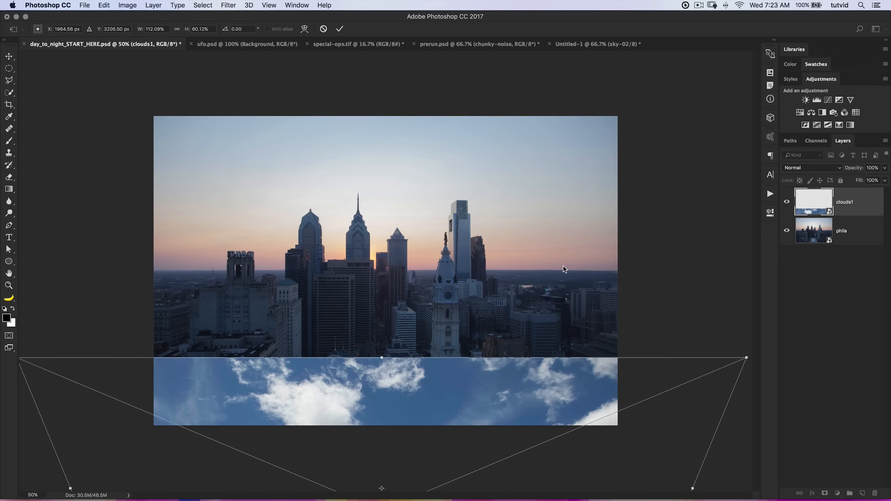
pyautogui.moveTo(486, 347); pyautogui.dragTo(505, 133)
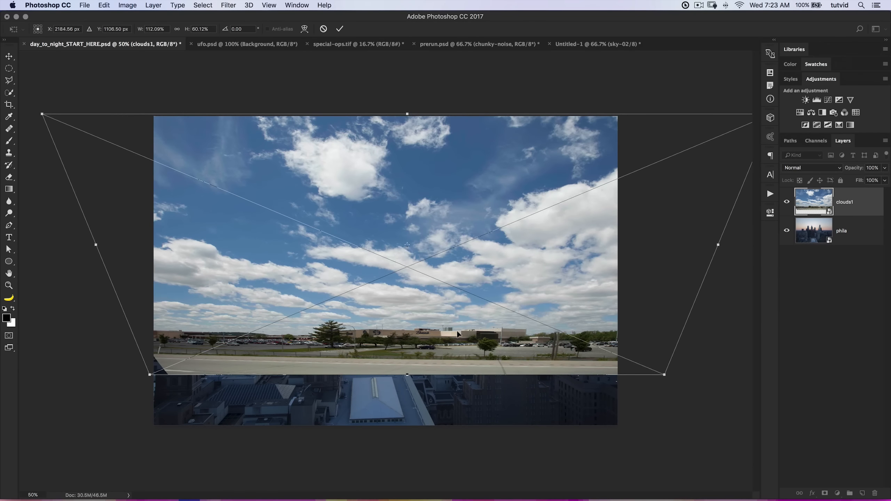
pyautogui.moveTo(465, 304); pyautogui.dragTo(468, 266)
pyautogui.moveTo(856, 167); pyautogui.dragTo(837, 169)
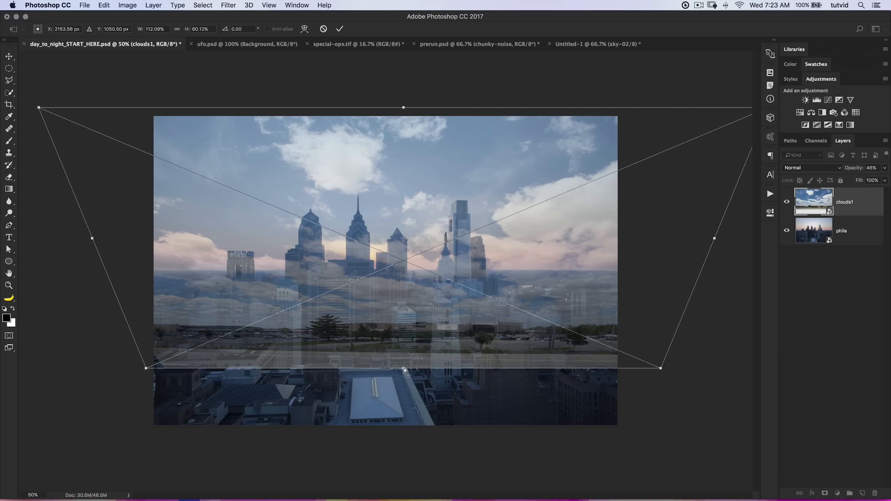
# Rescale the clouds to about 117% width and 53% height, shift them to the right, and apply the transform.
pyautogui.rightClick(402, 293)
pyautogui.click(424, 316)
pyautogui.moveTo(404, 369); pyautogui.dragTo(403, 326)
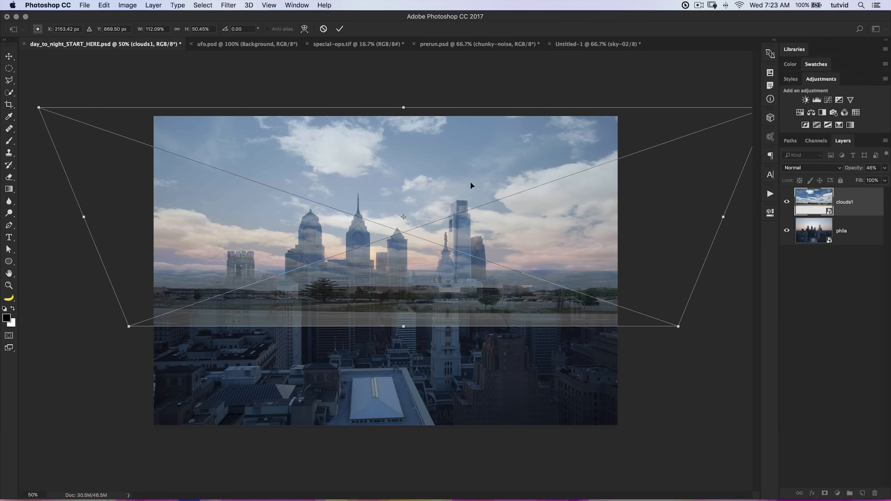
pyautogui.moveTo(404, 107); pyautogui.dragTo(404, 96)
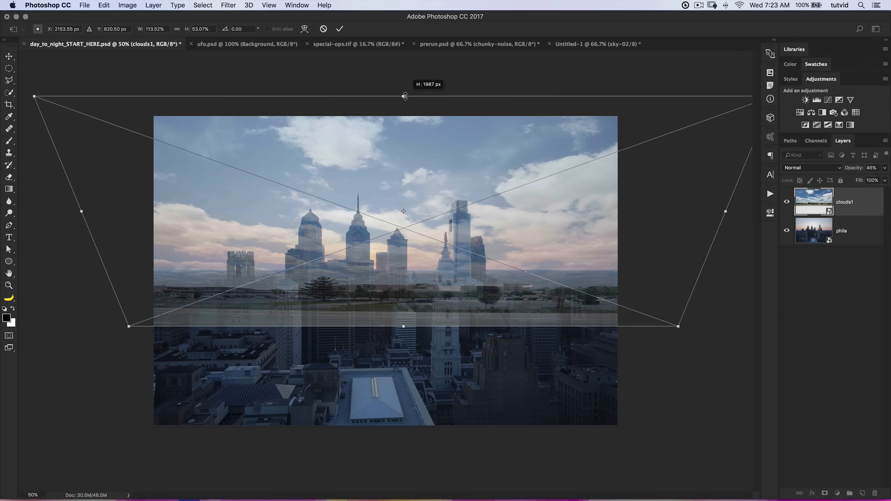
pyautogui.moveTo(725, 210); pyautogui.dragTo(760, 200)
pyautogui.moveTo(533, 213); pyautogui.dragTo(571, 213)
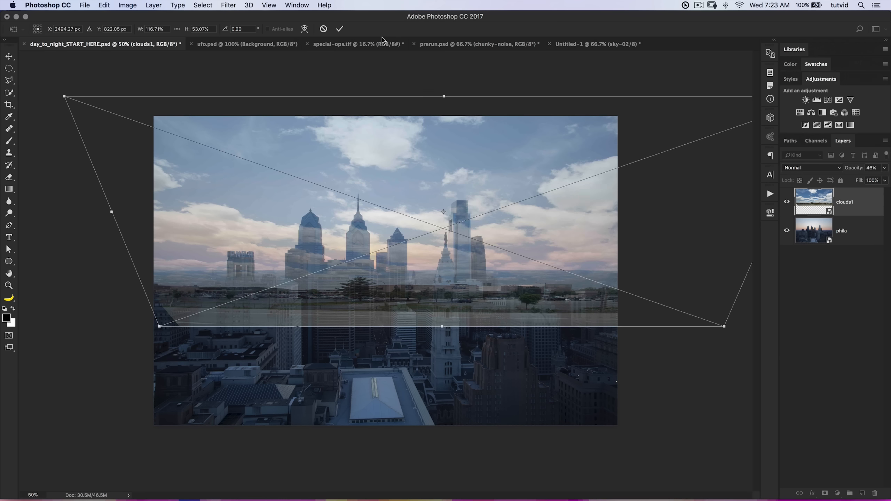
pyautogui.press('Return')
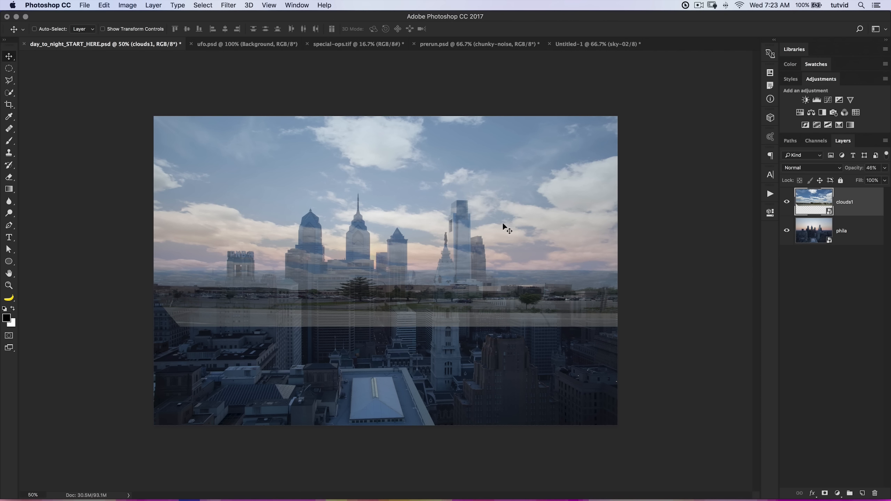
# Restore the clouds1 layer to 100% opacity and add a layer mask revealing the selection loaded from the sky-02 channel.
pyautogui.moveTo(854, 169); pyautogui.dragTo(883, 177)
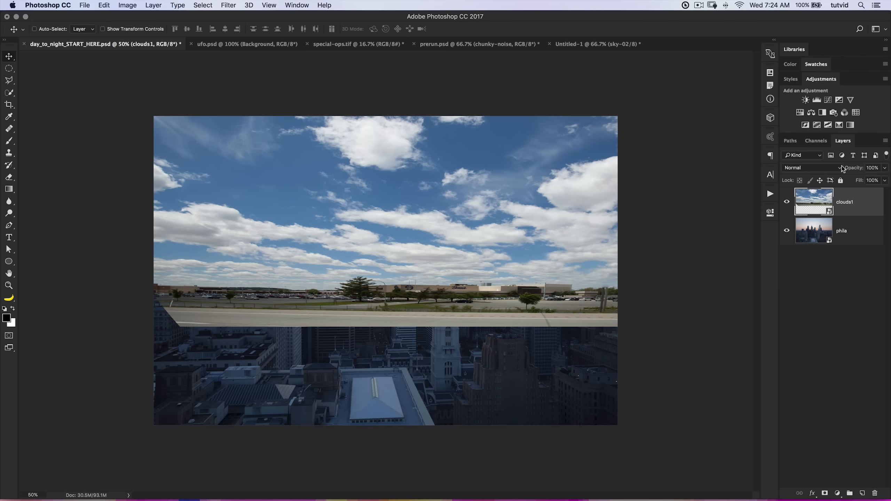
pyautogui.click(816, 141)
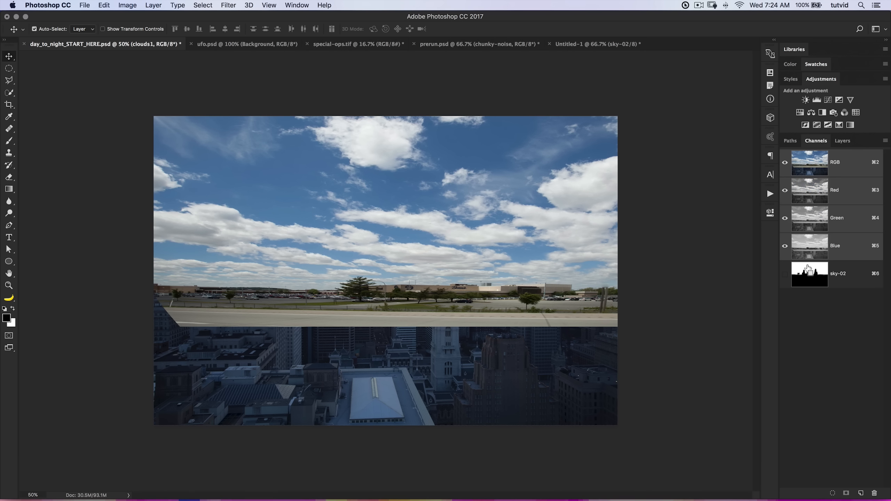
pyautogui.keyDown('super'); pyautogui.click(814, 274); pyautogui.keyUp('super')
pyautogui.click(842, 141)
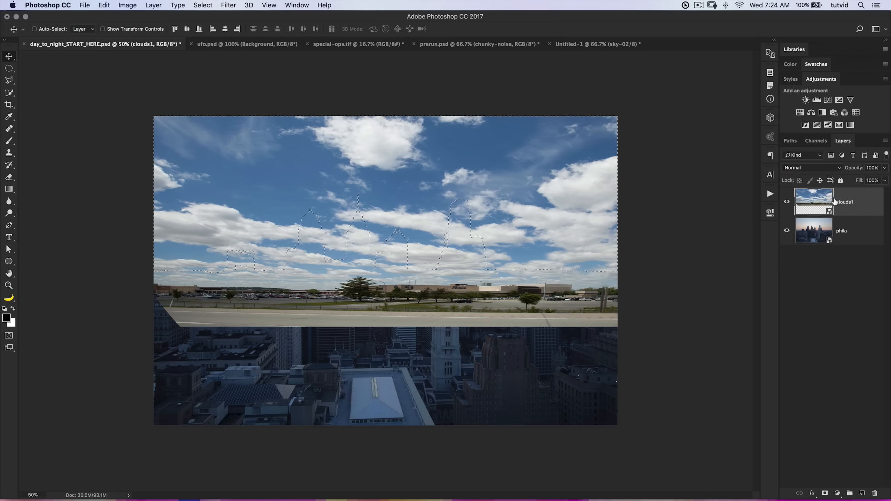
pyautogui.click(128, 5)
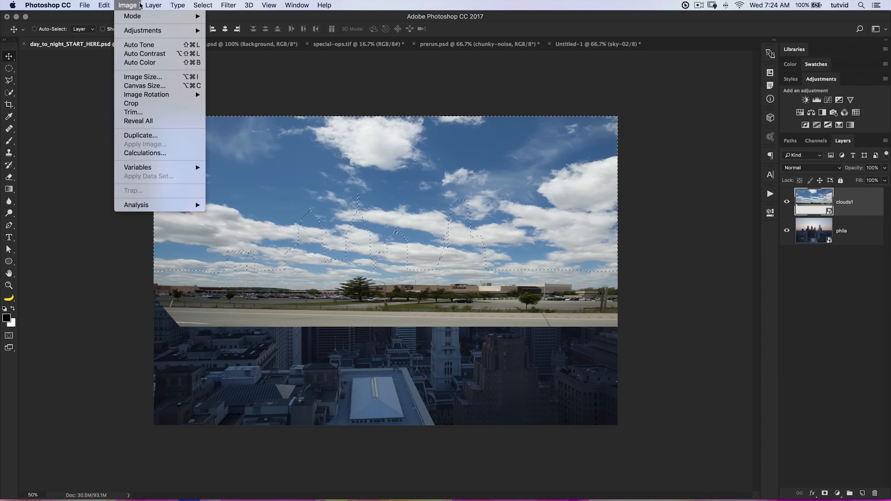
pyautogui.moveTo(153, 5)
pyautogui.moveTo(176, 136)
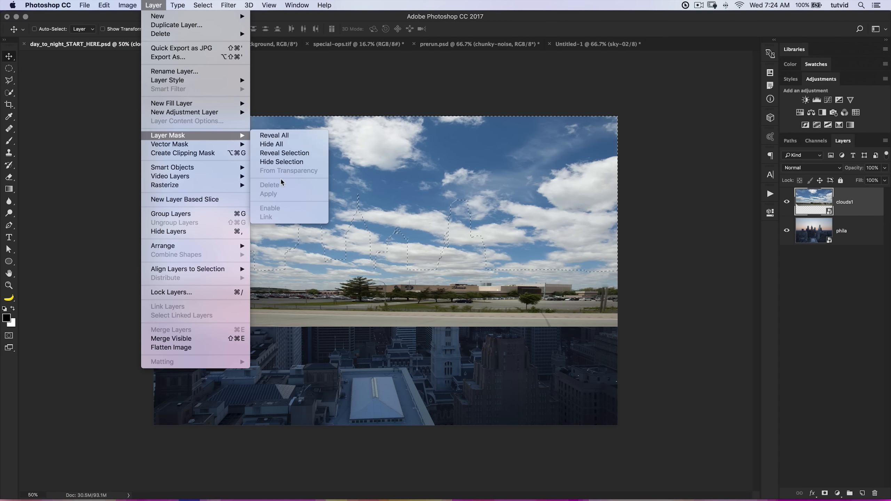
pyautogui.click(277, 153)
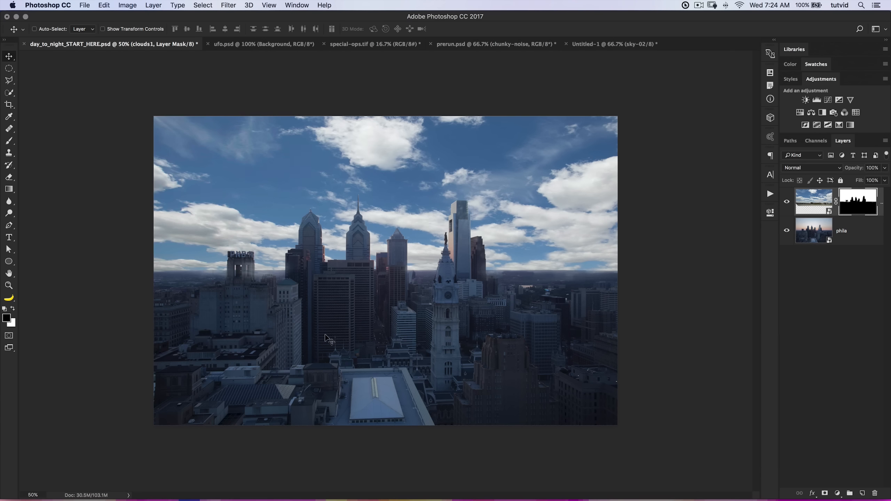
# Examine the cloud mask's edge up close along the horizon and buildings, from the PNB tower across to the right side.
pyautogui.press('z')
pyautogui.click(293, 281)
pyautogui.click(292, 278)
pyautogui.moveTo(275, 286); pyautogui.dragTo(426, 284)
pyautogui.click(369, 281)
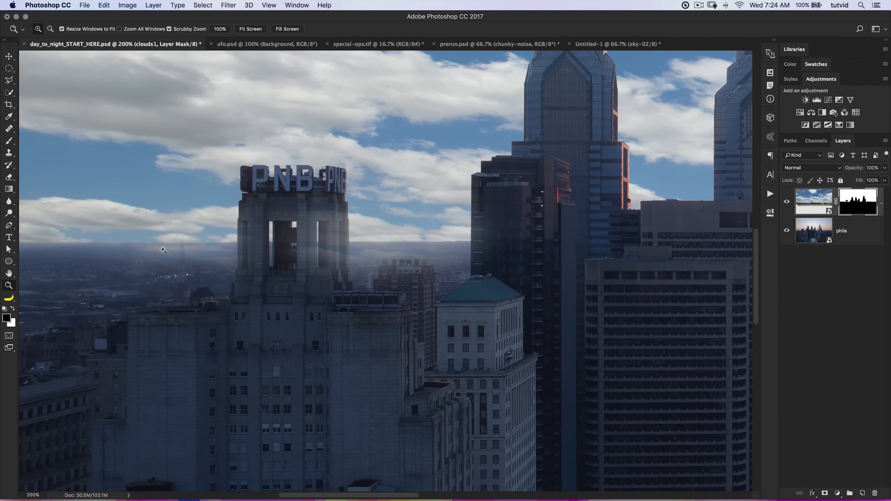
pyautogui.moveTo(454, 286); pyautogui.dragTo(146, 261)
pyautogui.moveTo(590, 304); pyautogui.dragTo(197, 295)
pyautogui.moveTo(552, 280); pyautogui.dragTo(305, 274)
pyautogui.moveTo(460, 241); pyautogui.dragTo(388, 238)
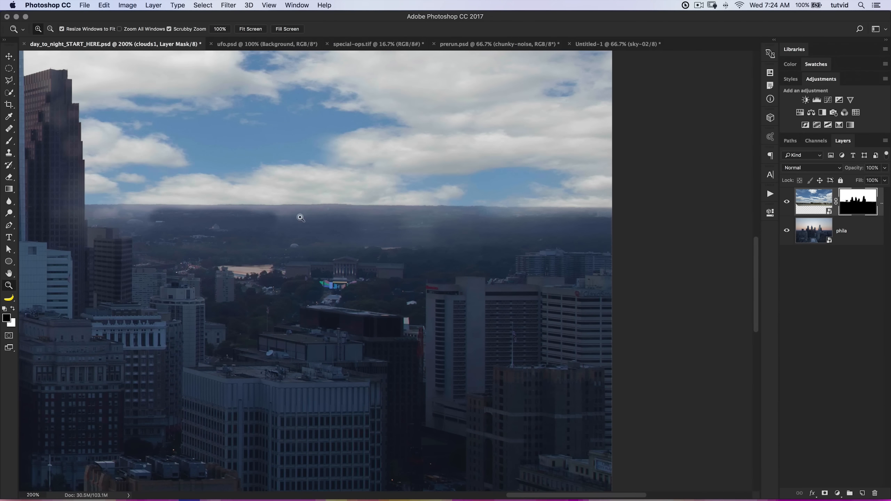
pyautogui.moveTo(169, 227); pyautogui.dragTo(291, 248)
pyautogui.press('super+0')
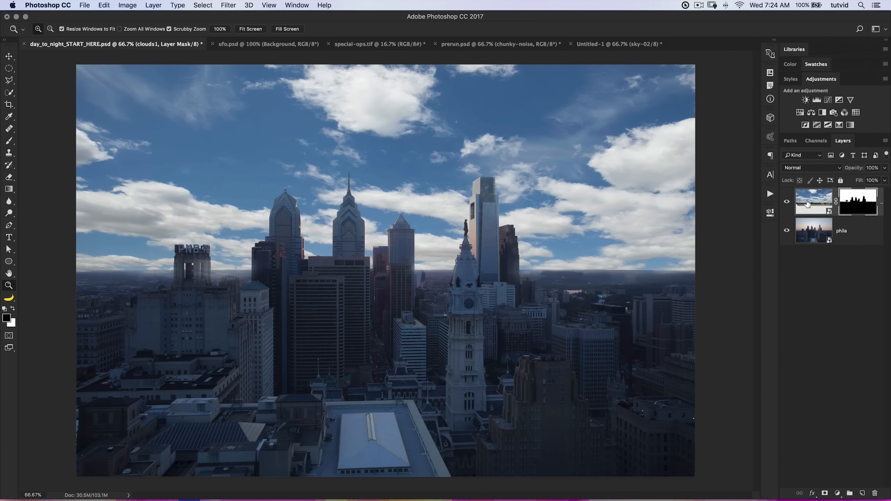
# Set the clouds1 layer's blend mode to Multiply and compare the image with the layer hidden and shown.
pyautogui.click(807, 204)
pyautogui.click(812, 167)
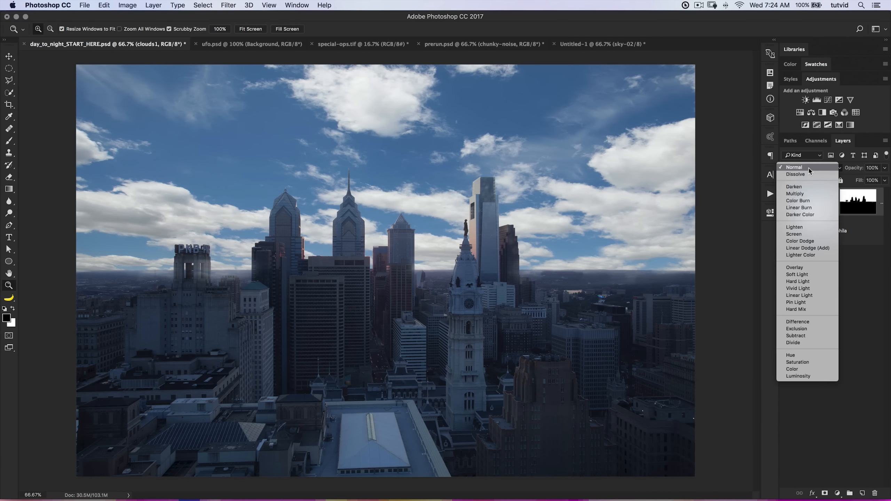
pyautogui.click(802, 194)
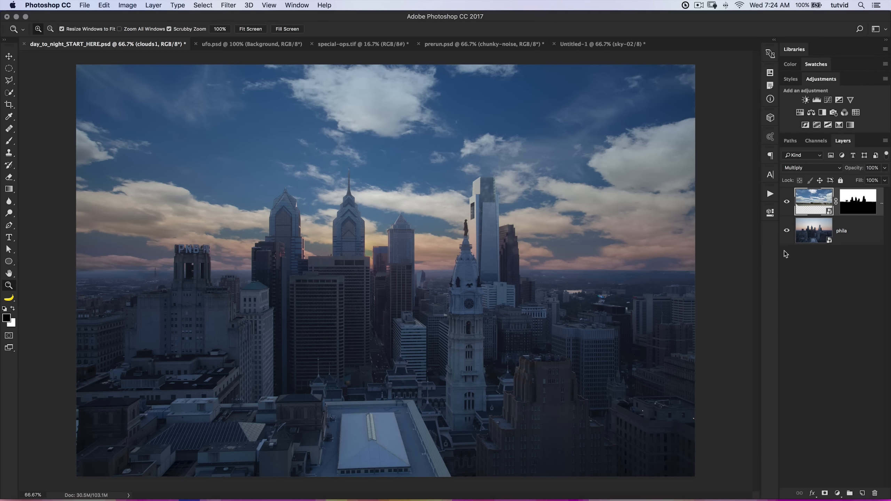
pyautogui.click(787, 202)
pyautogui.click(787, 202)
# Try the Overlay blend mode on the clouds1 layer, and return it to Multiply.
pyautogui.click(806, 169)
pyautogui.click(805, 244)
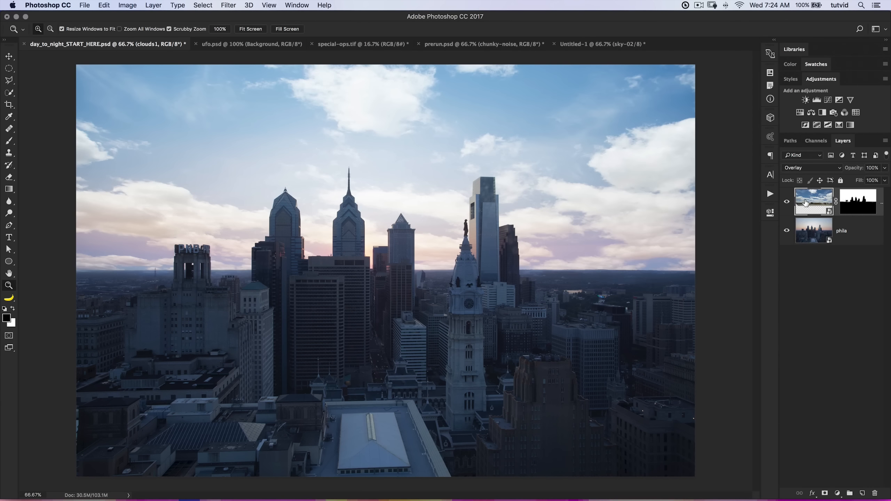
pyautogui.click(806, 168)
pyautogui.click(803, 93)
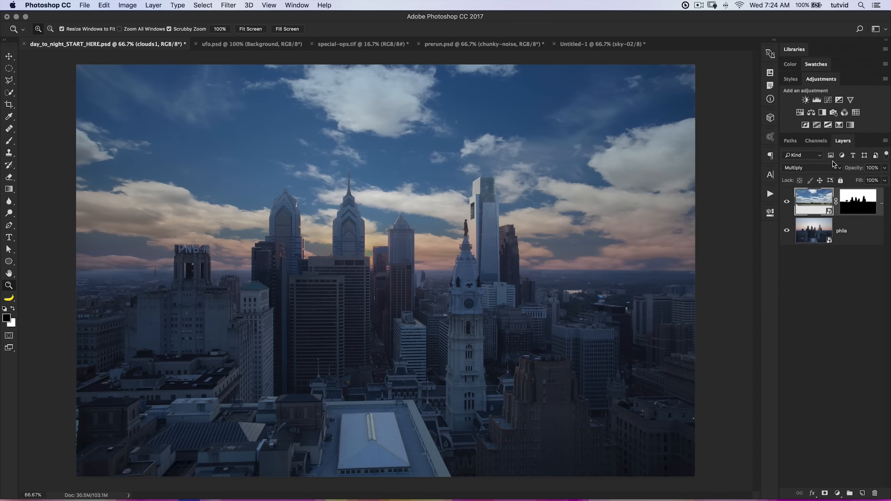
# Try reducing the clouds1 layer's opacity to about 59%, compare with the layer hidden, and return the opacity to 100%.
pyautogui.moveTo(855, 170); pyautogui.dragTo(787, 207)
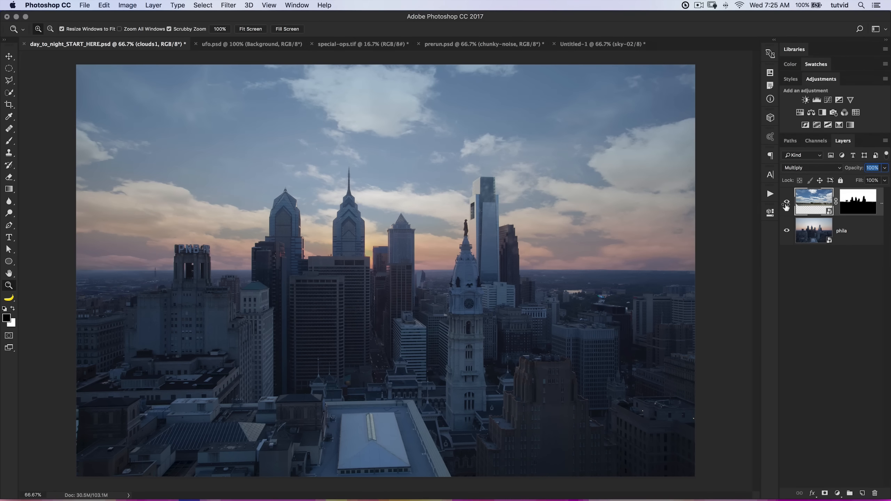
pyautogui.click(787, 203)
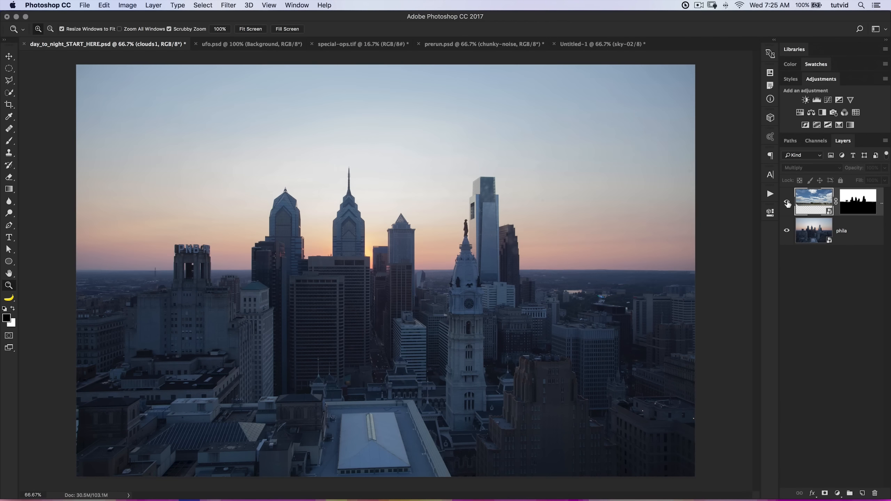
pyautogui.click(787, 202)
pyautogui.moveTo(848, 173); pyautogui.dragTo(832, 171)
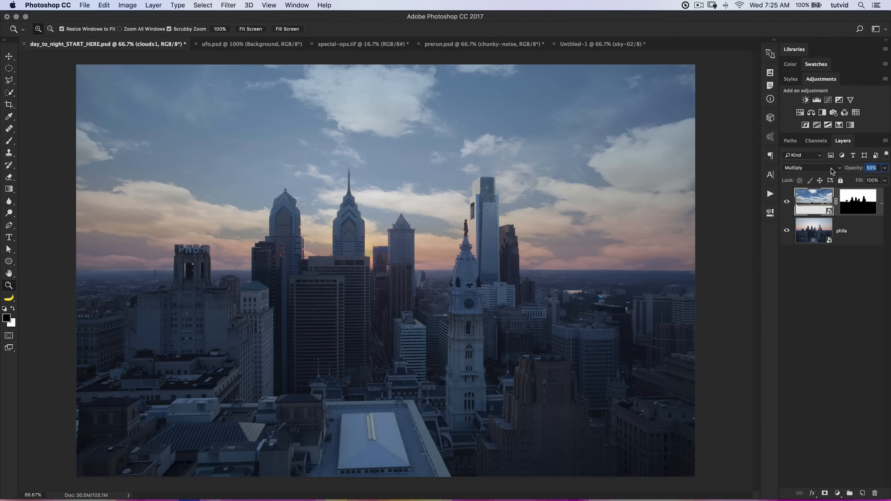
pyautogui.click(787, 203)
pyautogui.moveTo(849, 171); pyautogui.dragTo(870, 171)
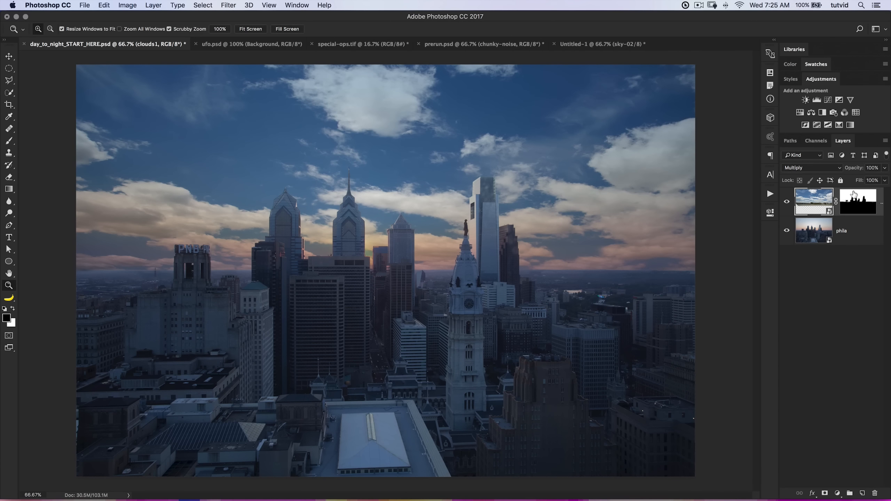
# Add a Curves adjustment limited to the sky by the clouds1 mask, raise the midtones from input 139 to output 162, and anchor the shadows around 36.
pyautogui.keyDown('super'); pyautogui.click(857, 200); pyautogui.keyUp('super')
pyautogui.click(828, 100)
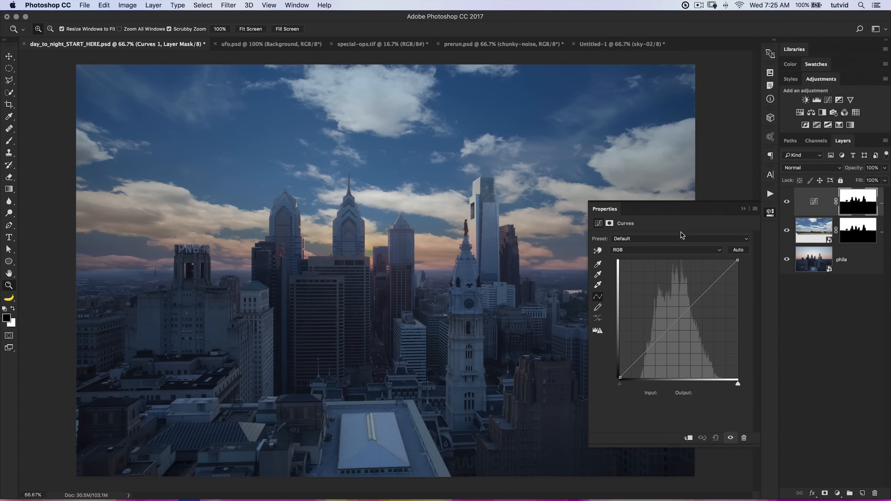
pyautogui.moveTo(680, 318); pyautogui.dragTo(684, 303)
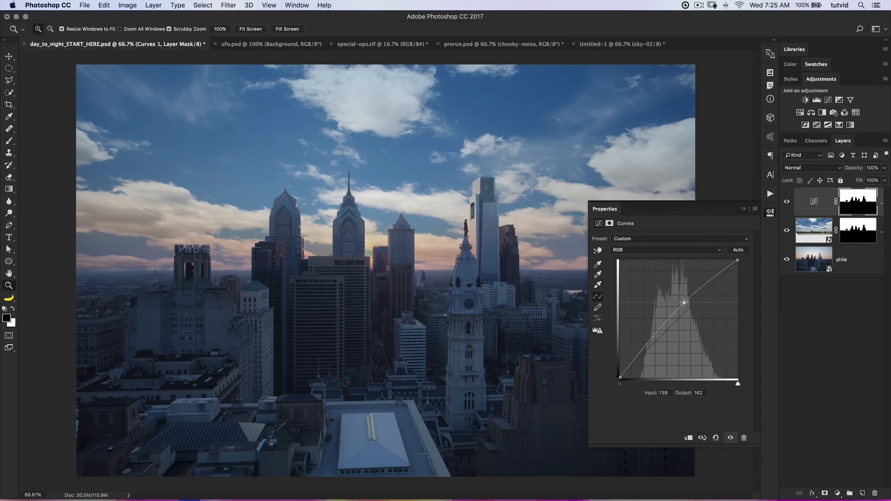
pyautogui.click(637, 358)
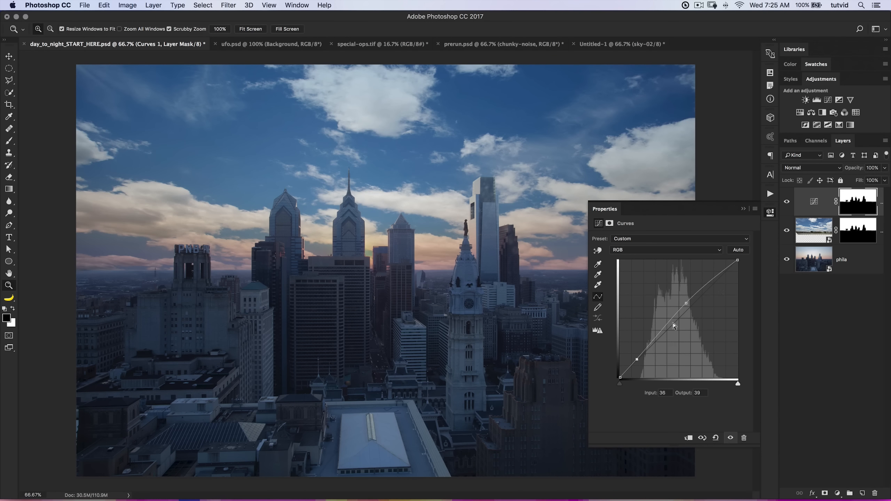
pyautogui.click(771, 217)
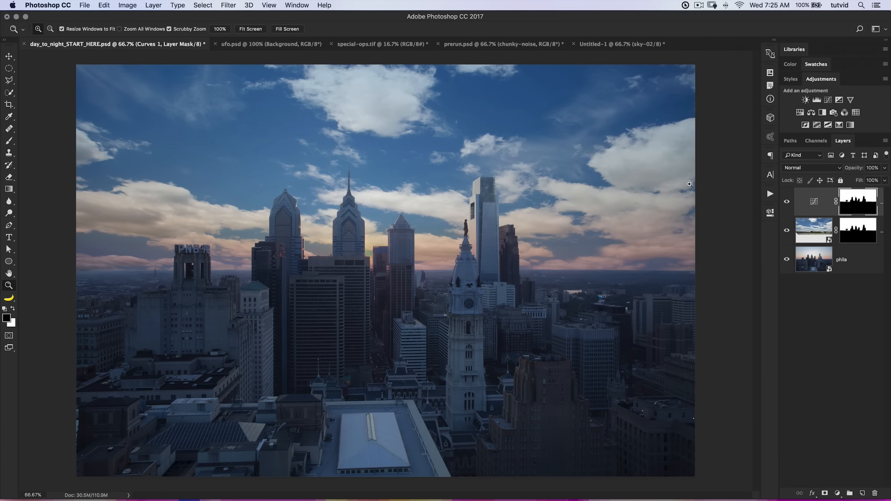
# Add a Selective Color adjustment over the whole image and, for Neutrals, set Magenta to +6%, lower Yellow slightly, and fine-tune Cyan and Black.
pyautogui.moveTo(861, 170); pyautogui.dragTo(847, 171)
pyautogui.click(839, 125)
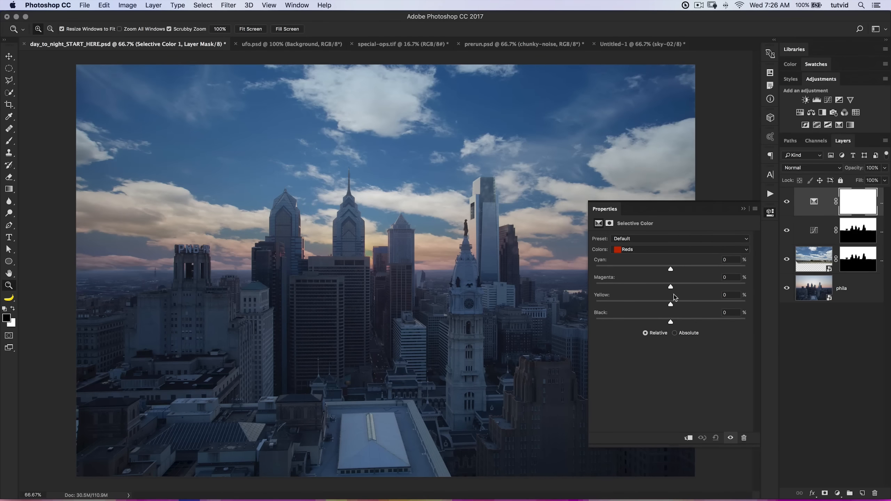
pyautogui.click(675, 250)
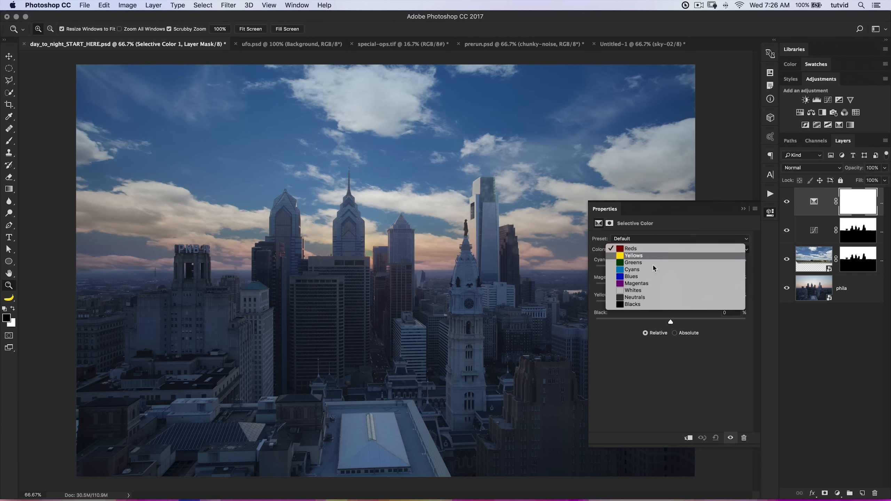
pyautogui.click(634, 295)
pyautogui.moveTo(670, 288); pyautogui.dragTo(677, 290)
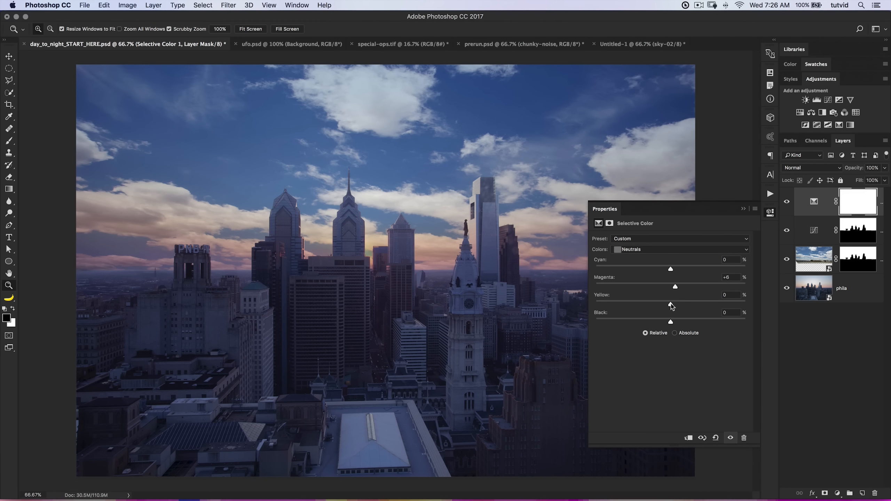
pyautogui.moveTo(671, 305)
pyautogui.mouseDown()
pyautogui.moveTo(652, 307)
pyautogui.moveTo(663, 312)
pyautogui.mouseUp()
pyautogui.moveTo(670, 269)
pyautogui.mouseDown()
pyautogui.moveTo(658, 272)
pyautogui.moveTo(672, 274)
pyautogui.mouseUp()
pyautogui.moveTo(673, 326); pyautogui.dragTo(671, 323)
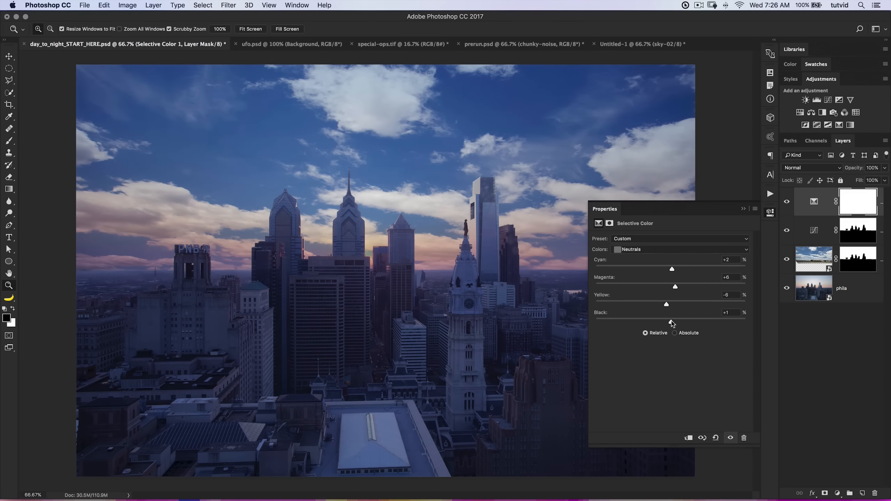
# For the Blacks in the Selective Color adjustment, set Magenta to +4%, try Black at -17%, and return Black to 0%.
pyautogui.click(667, 249)
pyautogui.click(659, 258)
pyautogui.moveTo(671, 287); pyautogui.dragTo(673, 287)
pyautogui.moveTo(671, 323); pyautogui.dragTo(658, 321)
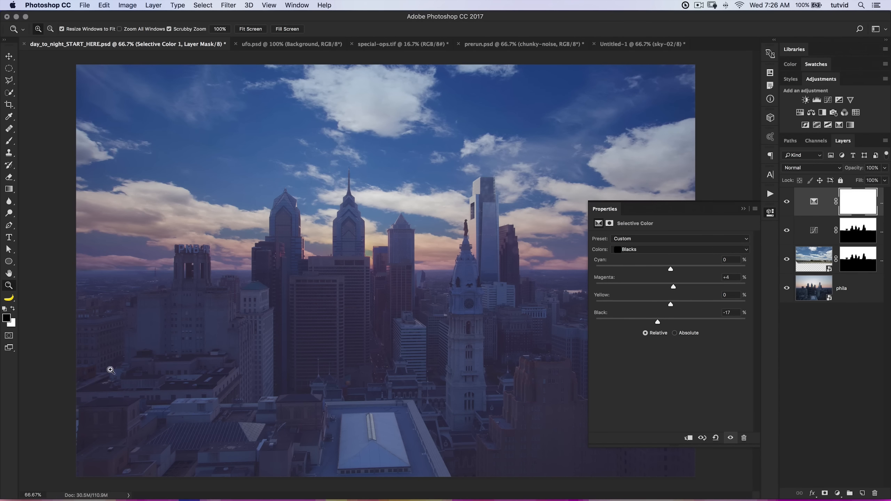
pyautogui.click(725, 314)
pyautogui.write('0')
pyautogui.press('Tab')
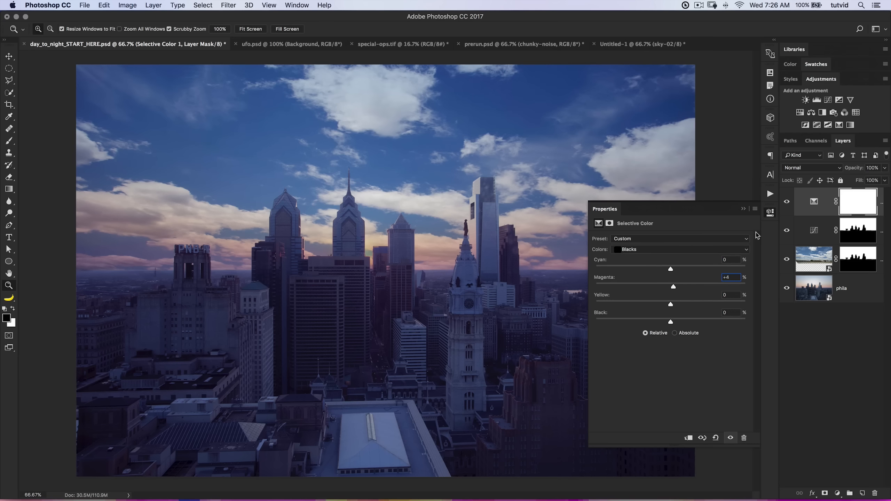
# Compare the image with the Selective Color and Curves adjustment layers hidden and shown.
pyautogui.click(769, 213)
pyautogui.click(786, 202)
pyautogui.click(786, 231)
pyautogui.click(787, 231)
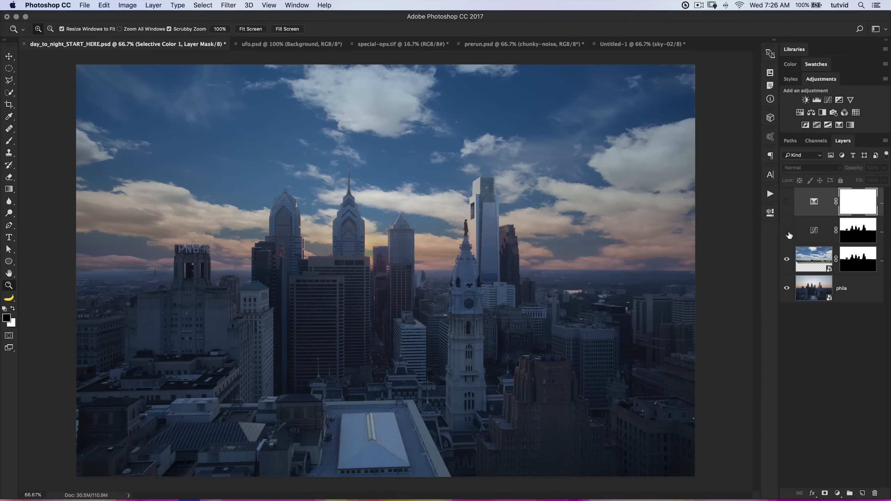
pyautogui.click(787, 202)
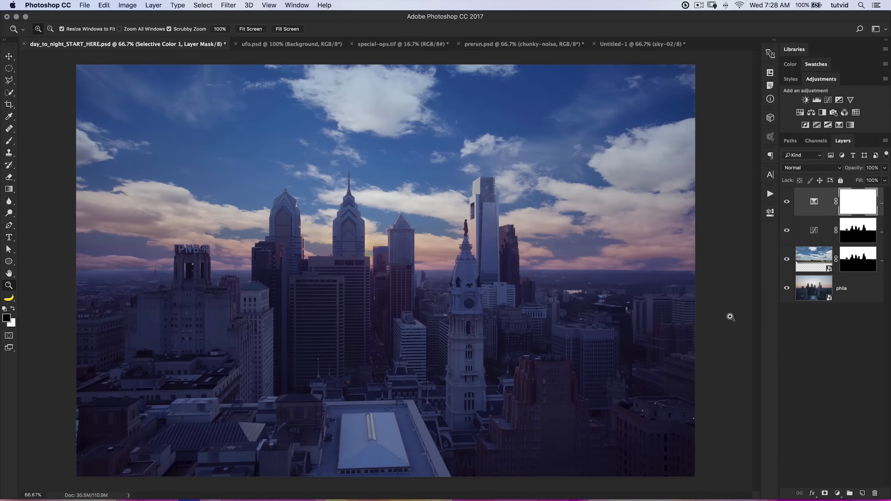
# Add a Solid Color fill layer in pale yellow #ffe88e above the adjustment layers and invert its mask to hide the color.
pyautogui.click(837, 494)
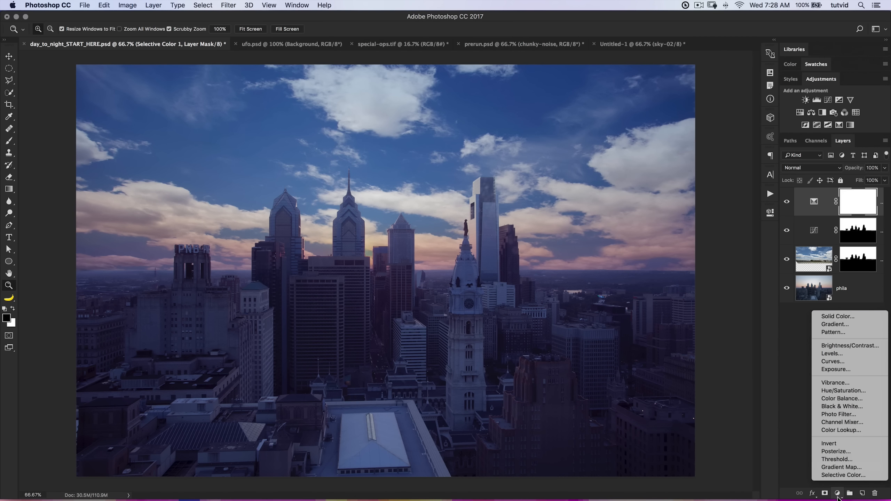
pyautogui.click(838, 317)
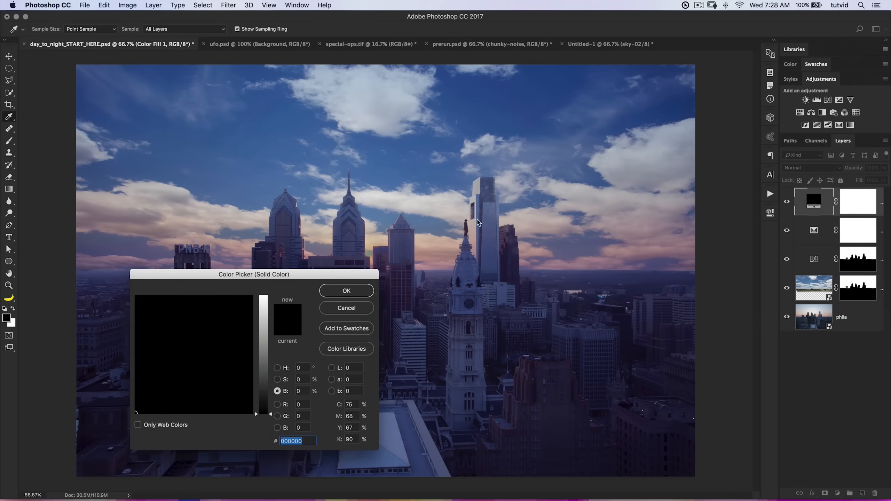
pyautogui.click(283, 369)
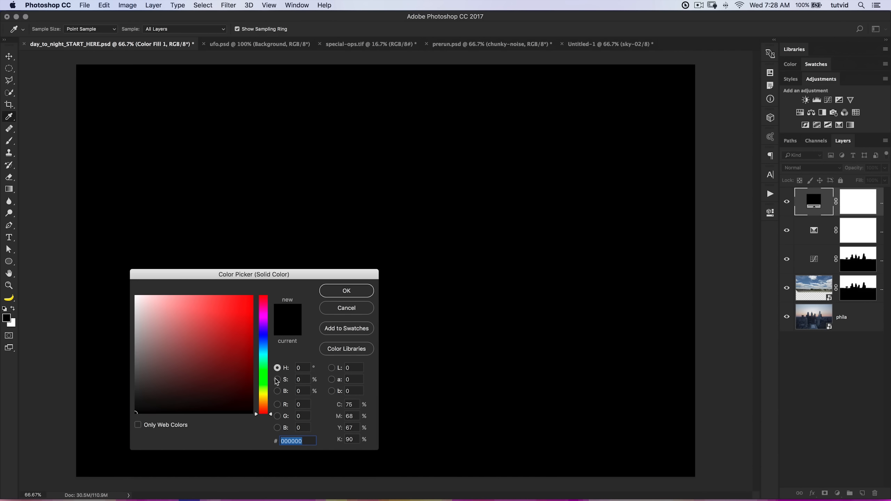
pyautogui.moveTo(263, 409); pyautogui.dragTo(263, 399)
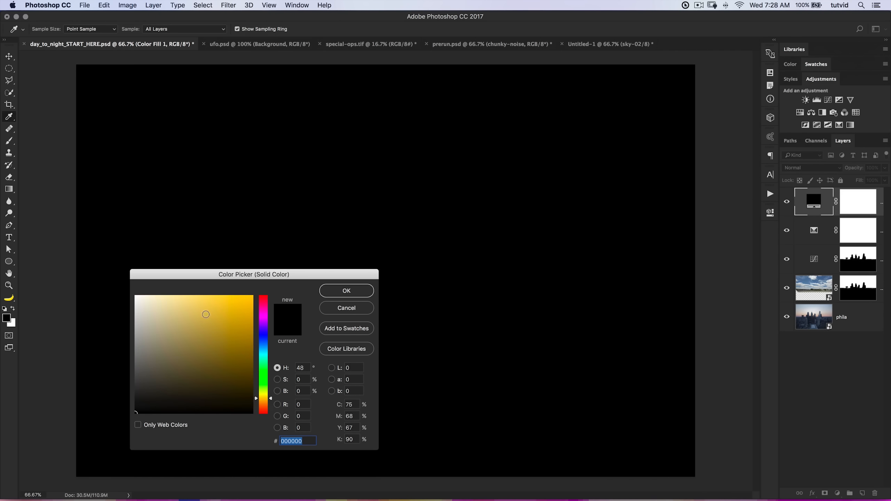
pyautogui.click(187, 296)
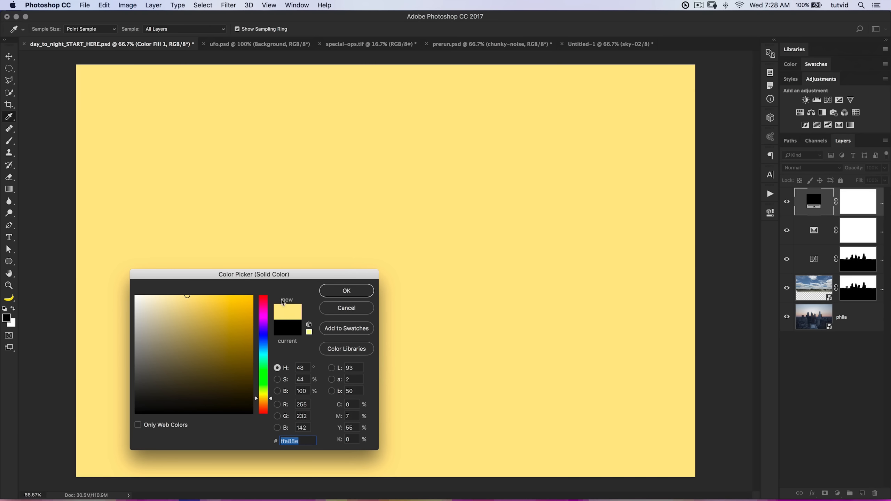
pyautogui.click(344, 292)
pyautogui.click(852, 206)
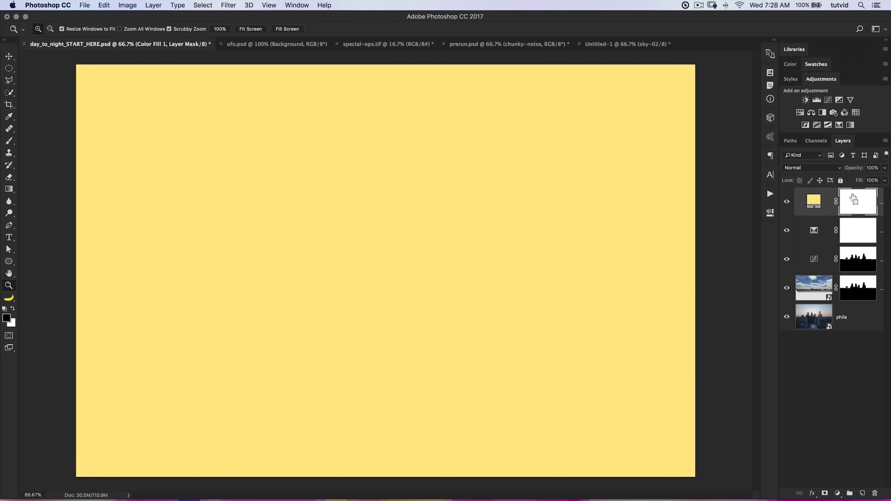
pyautogui.press('super+i')
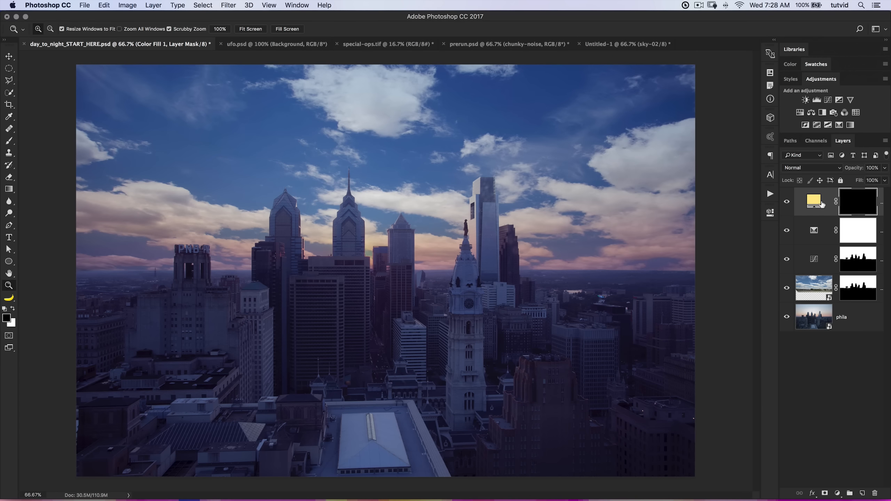
# Reveal the yellow fill over the clock tower's front clock face by inverting an elliptical selection on the fill layer's mask, and deselect.
pyautogui.moveTo(470, 300); pyautogui.dragTo(471, 268)
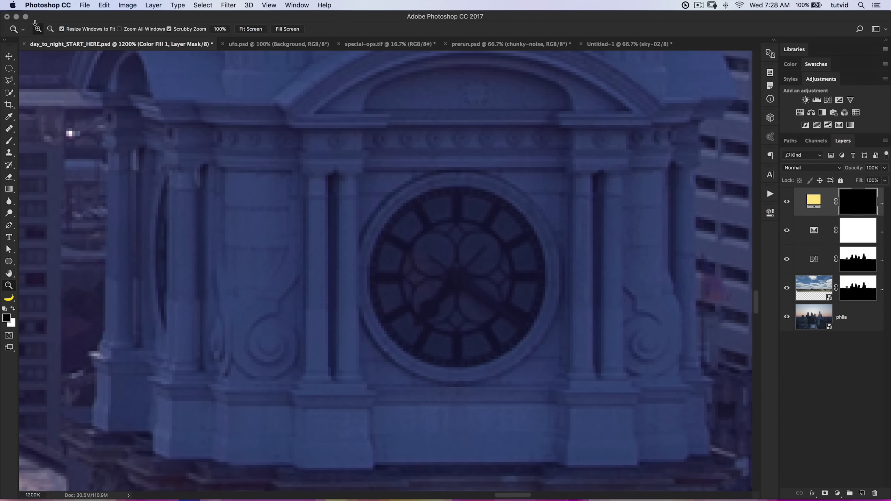
pyautogui.click(9, 68)
pyautogui.rightClick(11, 71)
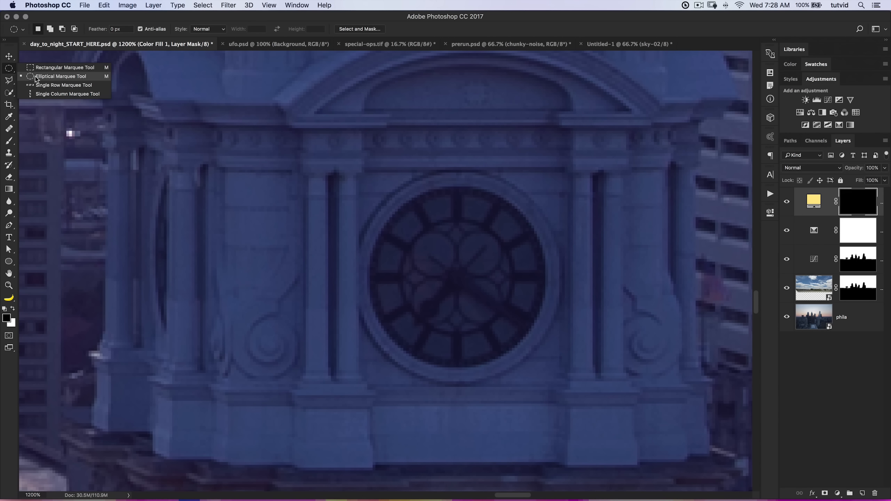
pyautogui.click(51, 77)
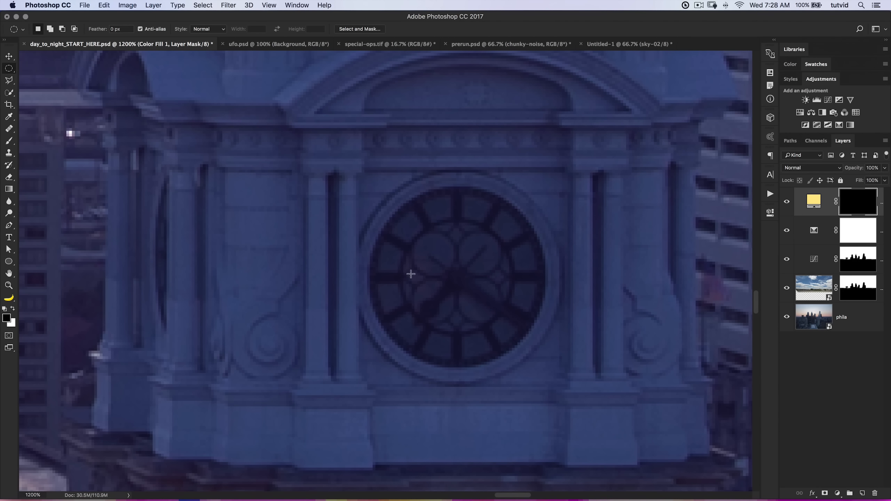
pyautogui.moveTo(375, 177); pyautogui.dragTo(543, 365)
pyautogui.press('super+i')
pyautogui.press('super+d')
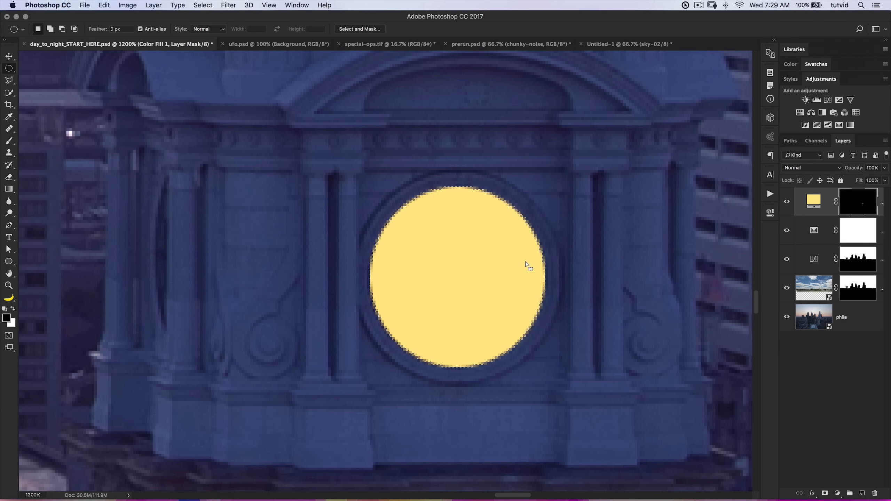
pyautogui.press('super+d')
# Reveal the yellow on the tower's narrow side clock face with an elliptical selection, and remove the part covering the column using a rectangular one.
pyautogui.moveTo(246, 266); pyautogui.dragTo(427, 315)
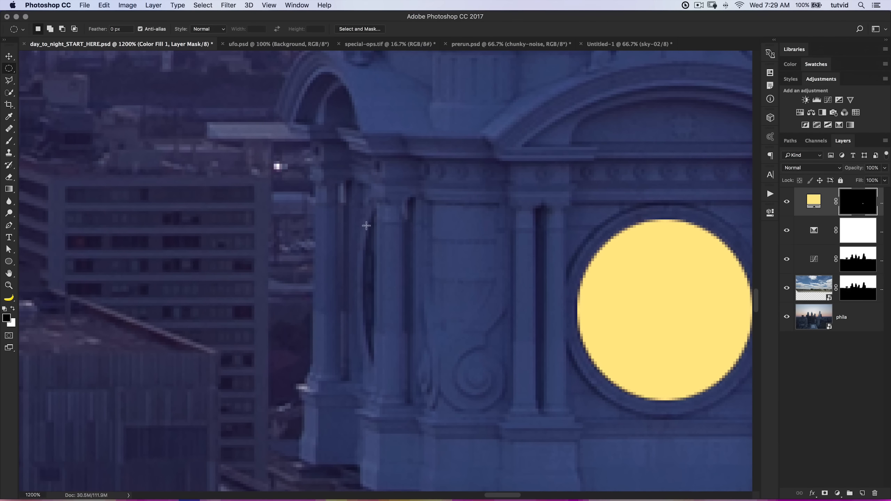
pyautogui.moveTo(396, 284); pyautogui.dragTo(364, 391)
pyautogui.rightClick(9, 68)
pyautogui.click(49, 68)
pyautogui.keyDown('alt'); pyautogui.moveTo(468, 141); pyautogui.dragTo(374, 425); pyautogui.keyUp('alt')
pyautogui.press('super+BackSpace')
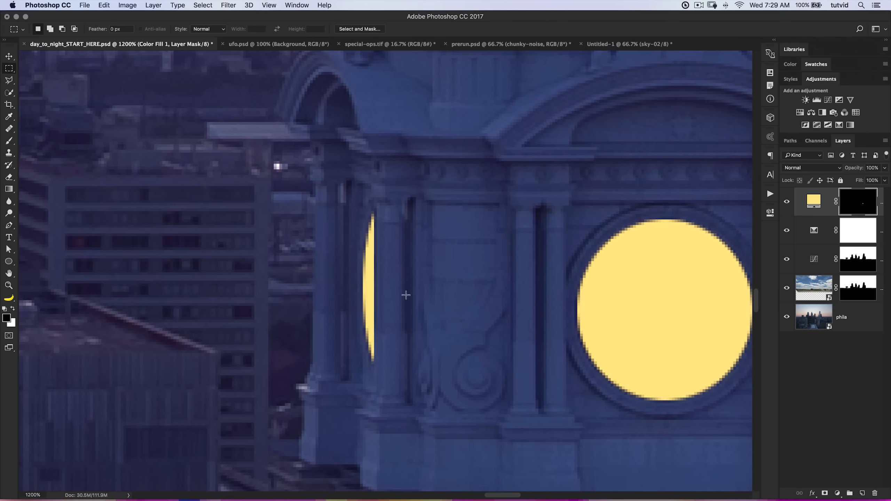
# Outline the rooftop skylight with a polygonal lasso selection, fill it on the mask so the yellow shows through, and deselect.
pyautogui.moveTo(443, 320); pyautogui.dragTo(412, 289)
pyautogui.press('super+minus')
pyautogui.press('super+minus')
pyautogui.press('super+minus')
pyautogui.press('super+minus')
pyautogui.press('super+minus')
pyautogui.press('super+minus')
pyautogui.press('super+minus')
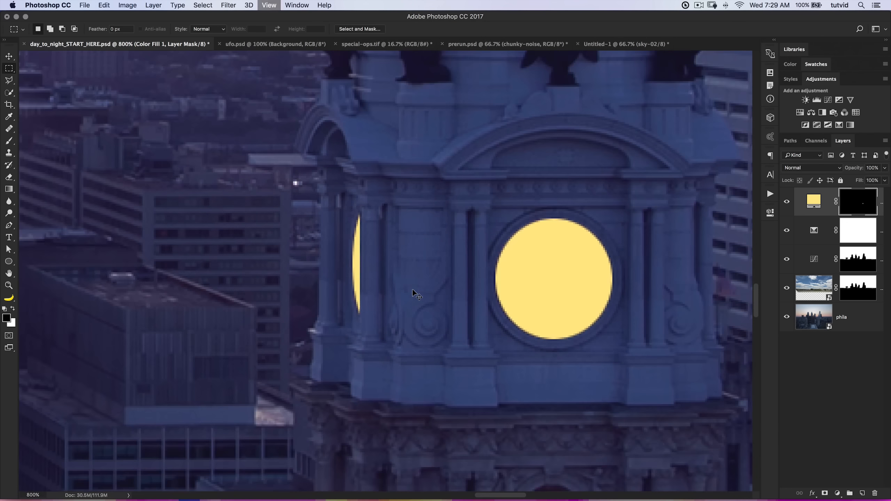
pyautogui.press('super+minus')
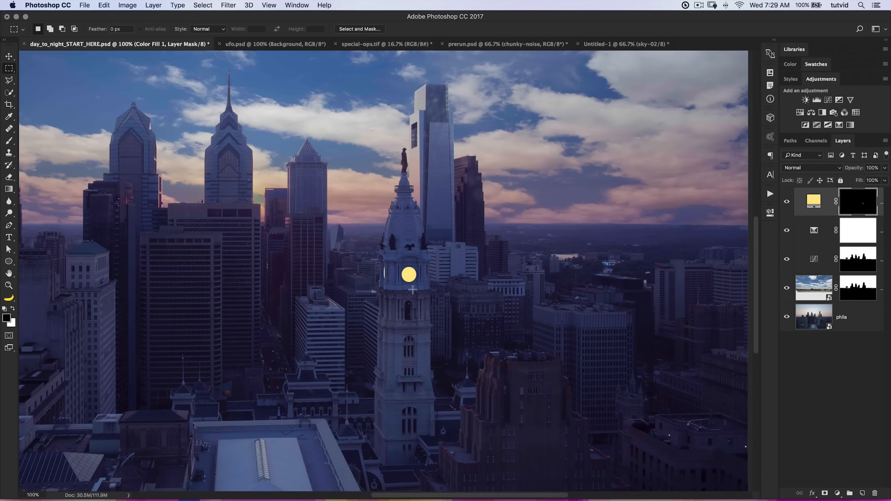
pyautogui.moveTo(318, 399); pyautogui.dragTo(412, 296)
pyautogui.press('z')
pyautogui.click(361, 363)
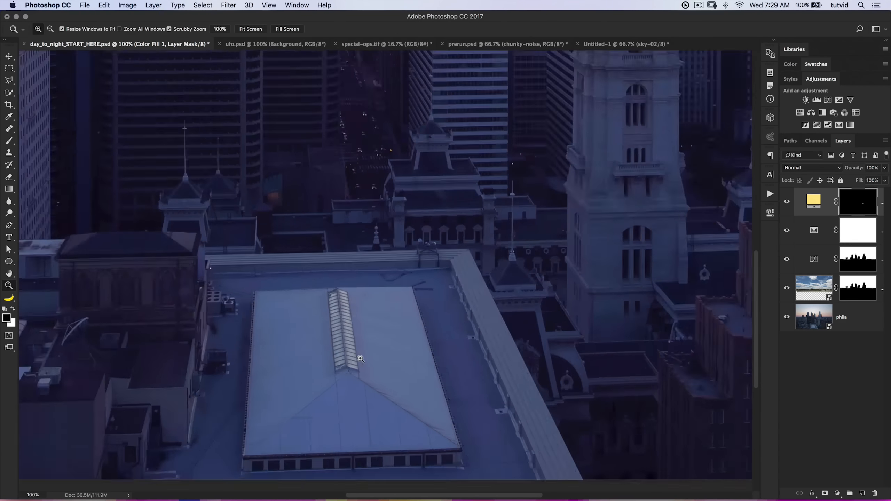
pyautogui.click(360, 361)
pyautogui.click(359, 361)
pyautogui.moveTo(316, 354); pyautogui.dragTo(370, 361)
pyautogui.click(360, 385)
pyautogui.click(360, 386)
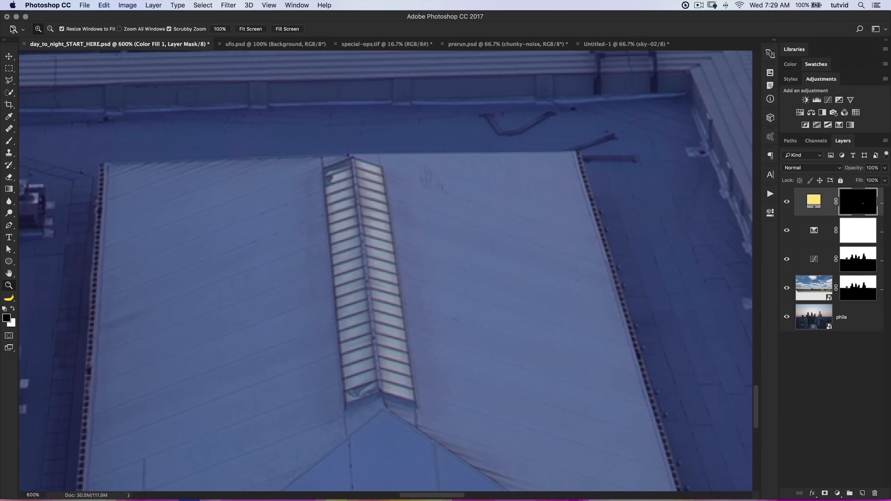
pyautogui.click(10, 80)
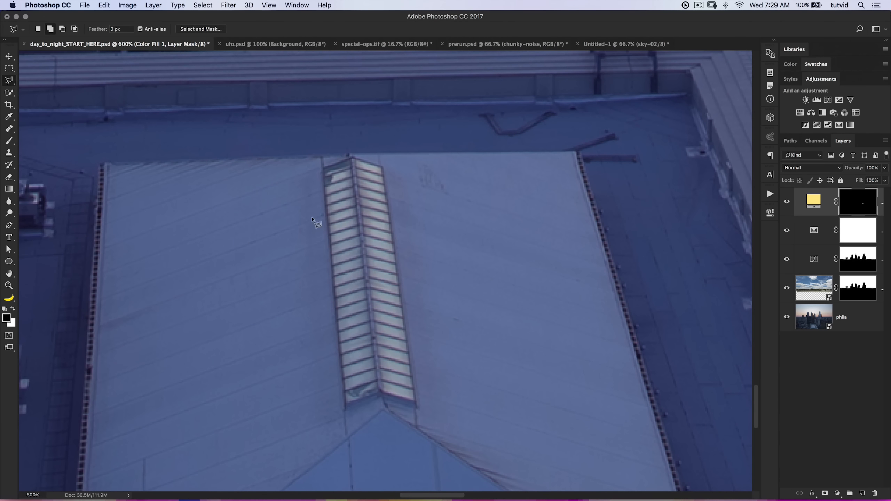
pyautogui.click(347, 405)
pyautogui.click(380, 390)
pyautogui.click(414, 402)
pyautogui.click(382, 167)
pyautogui.click(354, 159)
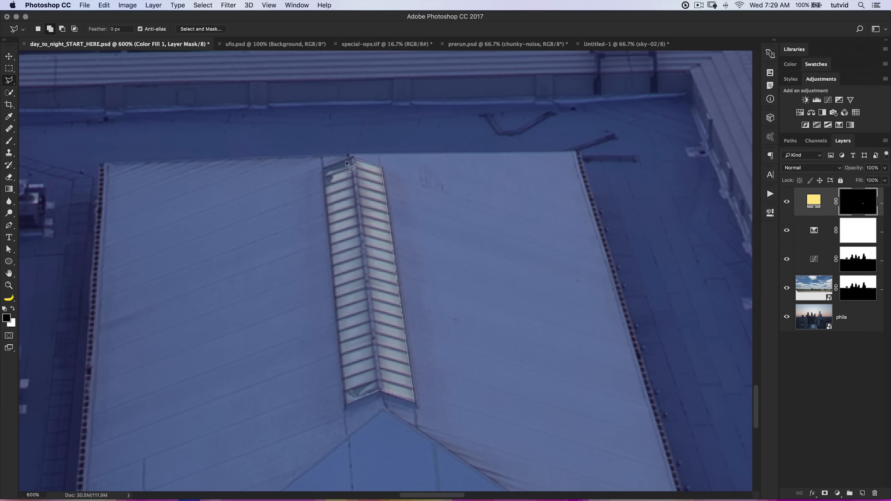
pyautogui.click(323, 169)
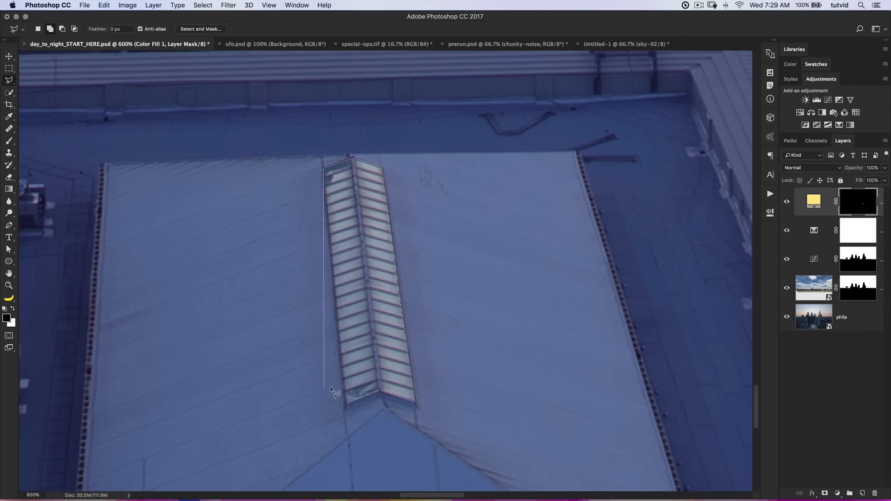
pyautogui.click(347, 404)
pyautogui.press('super+BackSpace')
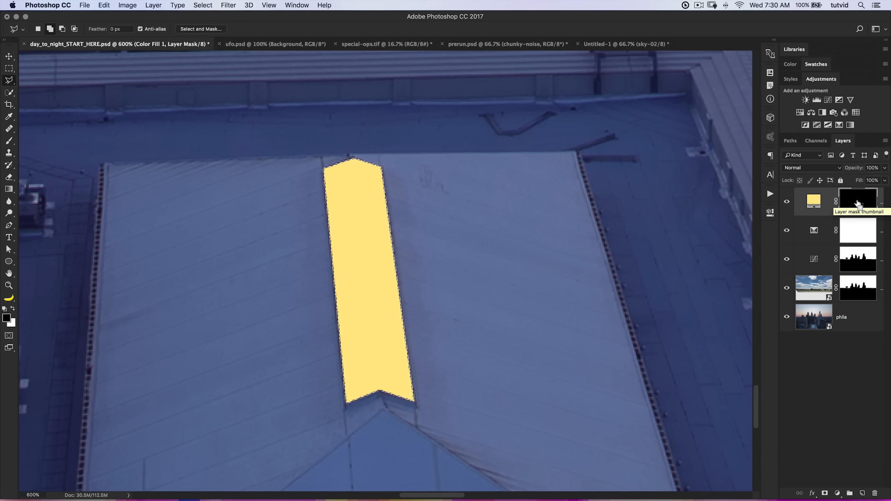
pyautogui.press('super+d')
# Examine the lit clock and skylight in the whole scene, and inspect the pointed tops of the tall skyscrapers up close.
pyautogui.press('super+1')
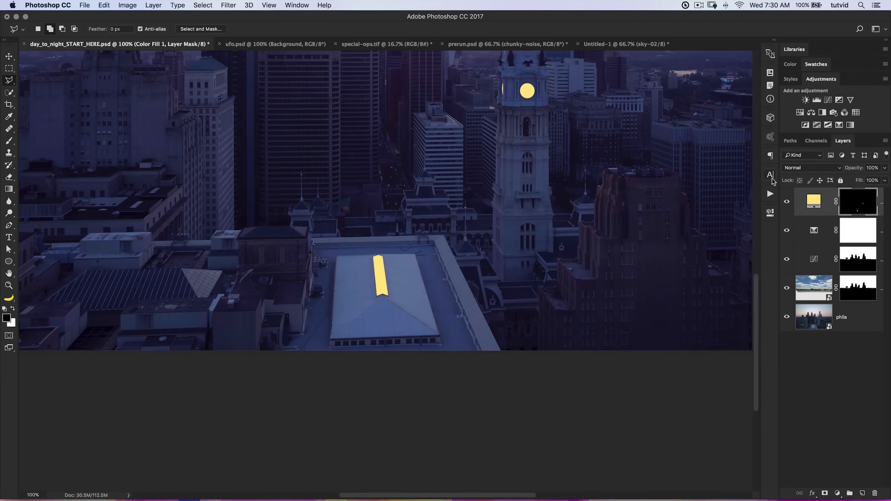
pyautogui.scroll(8, 441, 259)
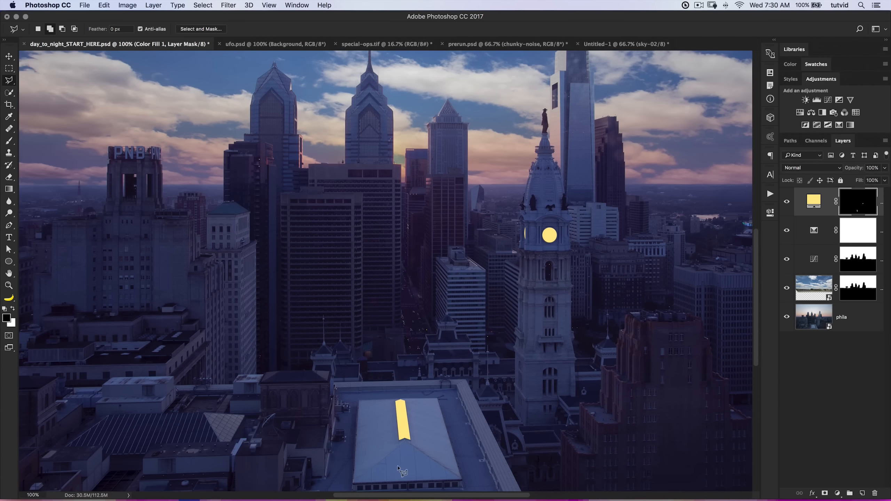
pyautogui.scroll(7, 386, 308)
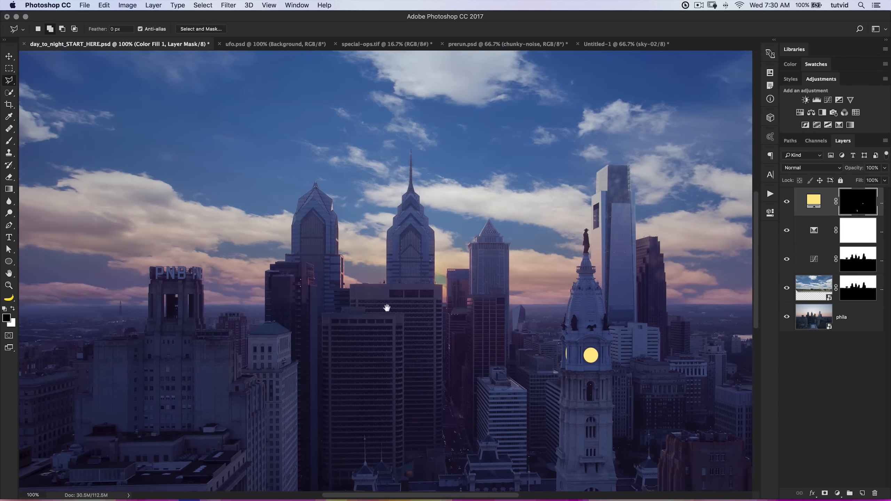
pyautogui.press('z')
pyautogui.moveTo(318, 185); pyautogui.dragTo(322, 252)
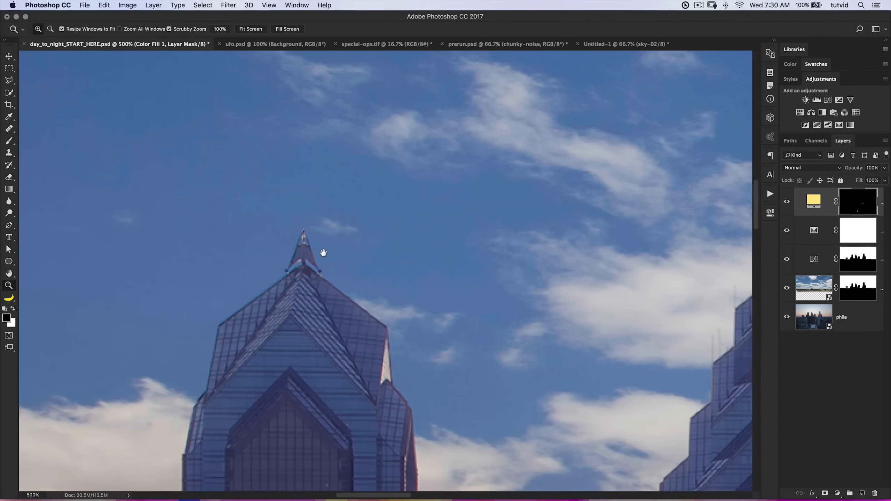
pyautogui.hscroll(15, 370, 244)
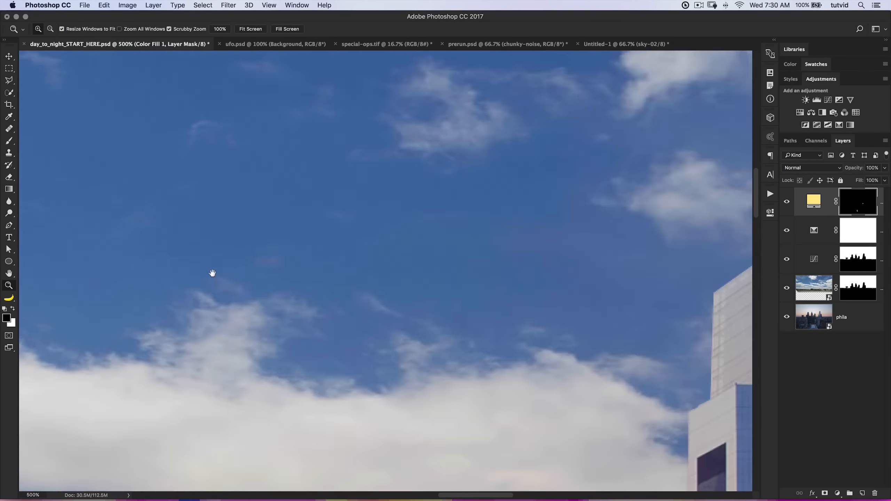
pyautogui.hscroll(-10, 213, 273)
pyautogui.moveTo(195, 234); pyautogui.dragTo(457, 398)
pyautogui.press('super+minus')
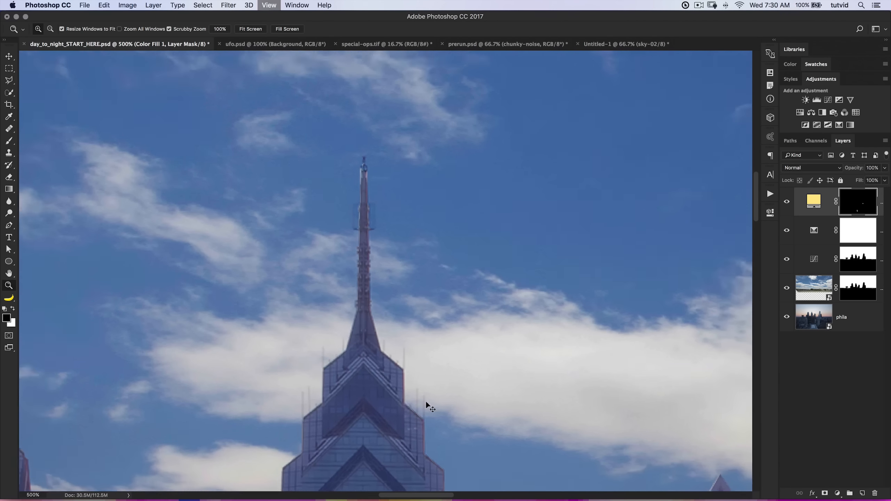
pyautogui.press('super+minus')
pyautogui.press('super+minus')
pyautogui.moveTo(262, 322); pyautogui.dragTo(295, 306)
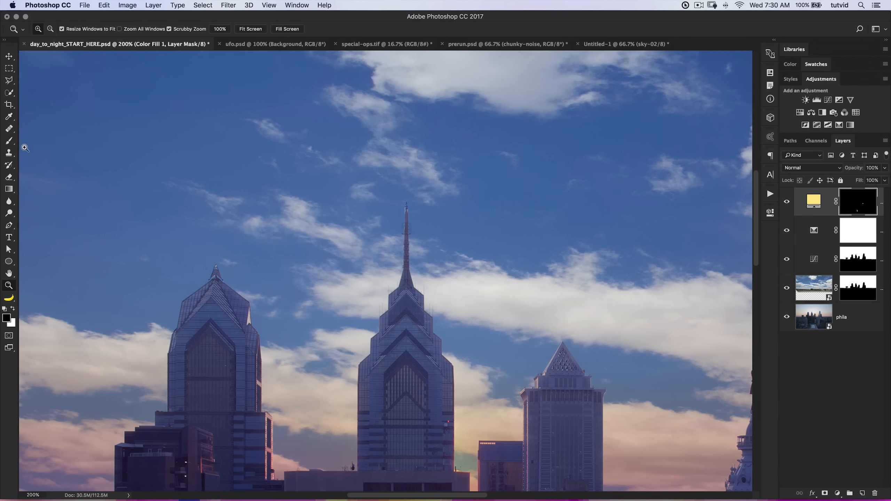
# Load the Optical-Flares-V2 brush set by PSD-Box for the Brush tool.
pyautogui.click(12, 141)
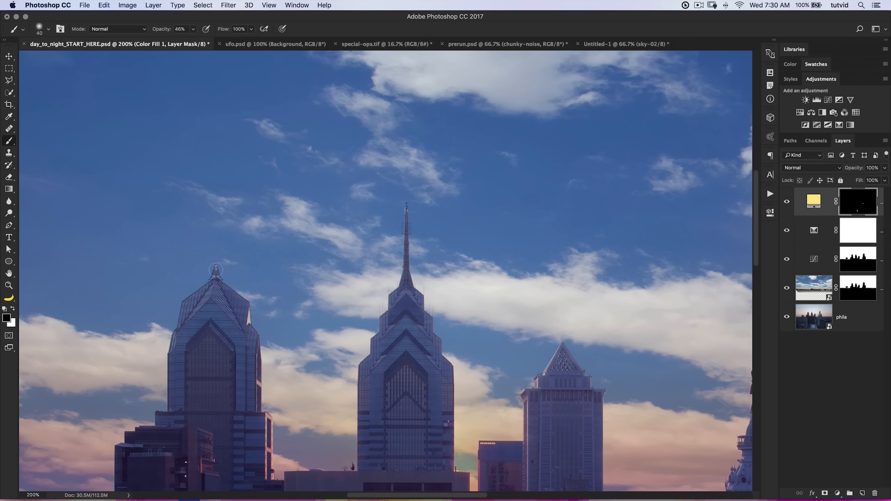
pyautogui.rightClick(319, 157)
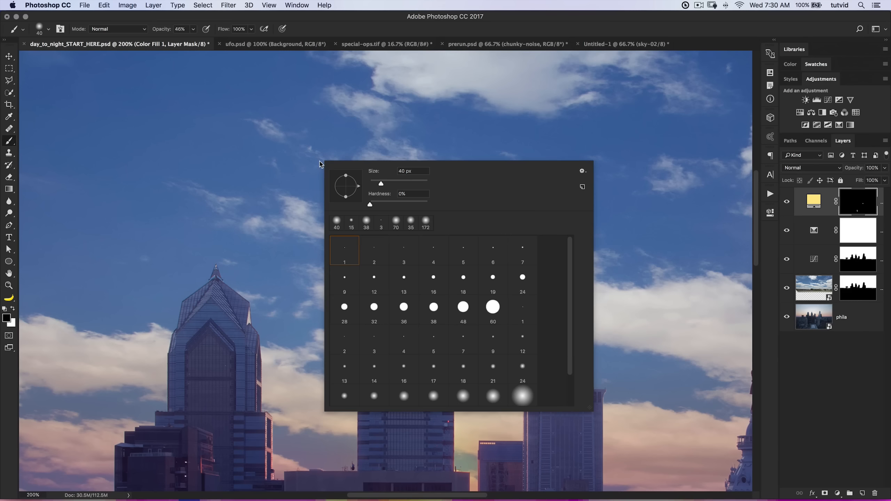
pyautogui.click(582, 171)
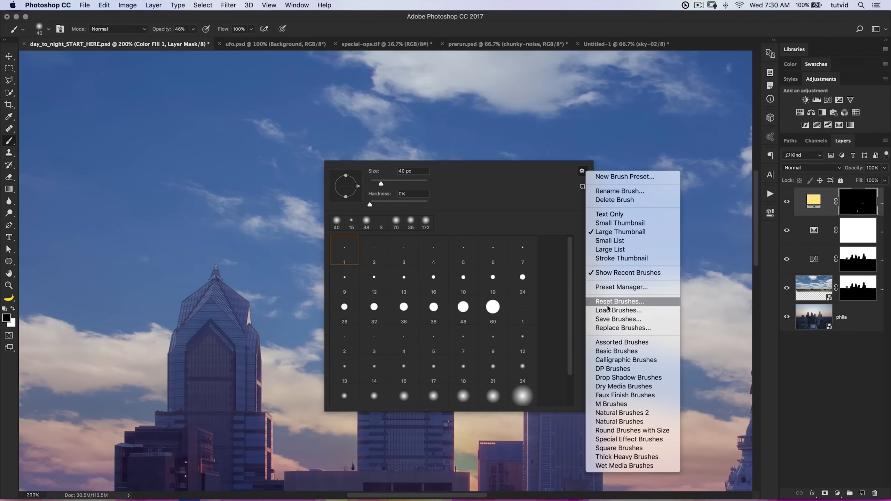
pyautogui.click(619, 310)
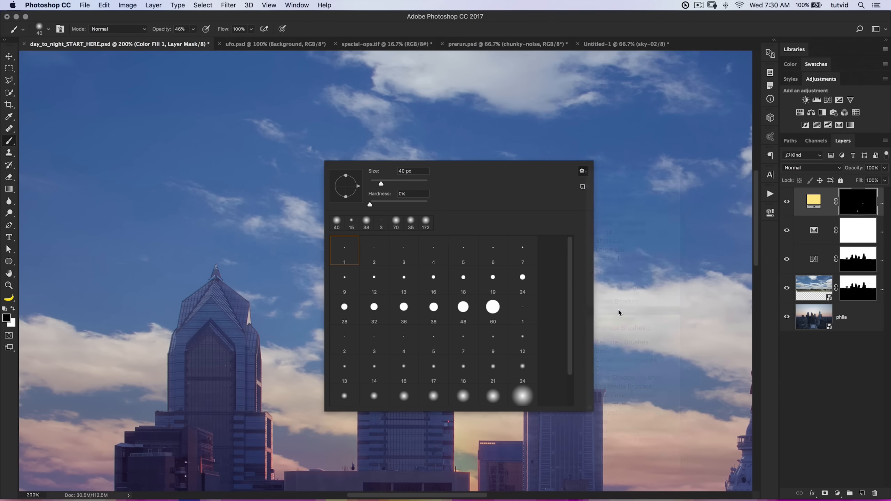
pyautogui.scroll(-15, 399, 205)
pyautogui.scroll(-10, 401, 214)
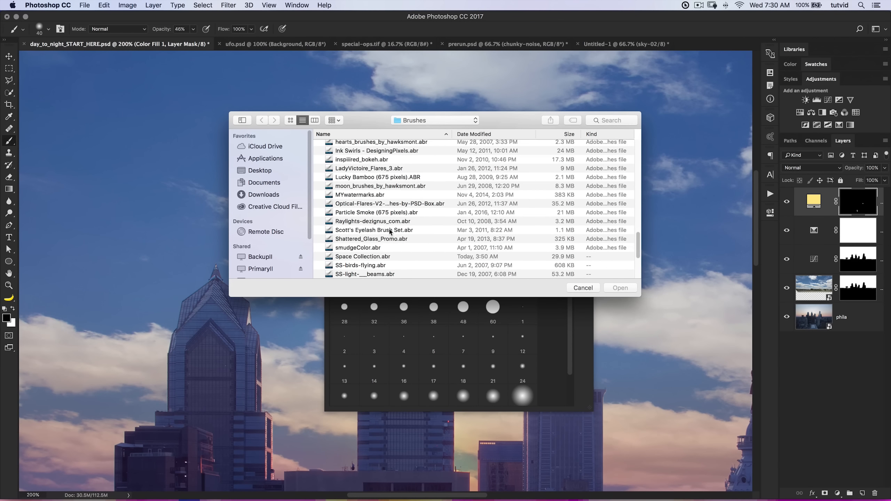
pyautogui.click(373, 204)
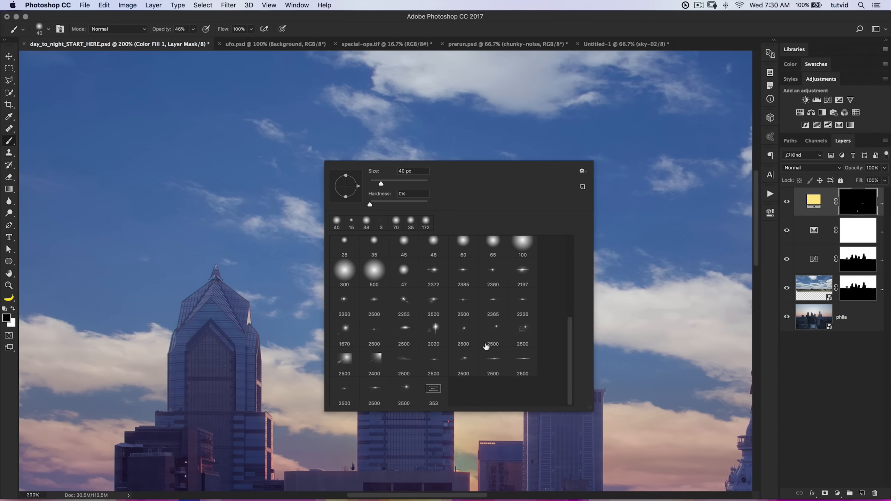
# Choose a 2500 px lens flare brush from the loaded set, reduce its size to 300 px, and make white the foreground color.
pyautogui.click(463, 301)
pyautogui.moveTo(425, 183); pyautogui.dragTo(416, 184)
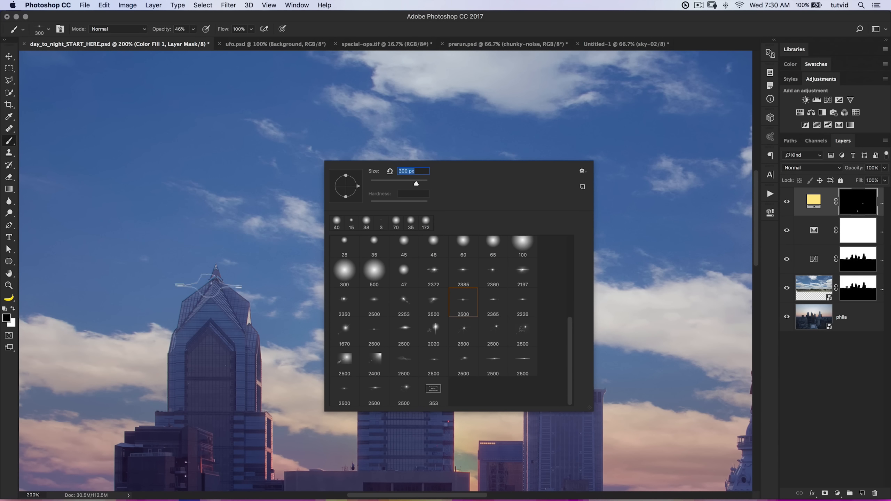
pyautogui.click(12, 309)
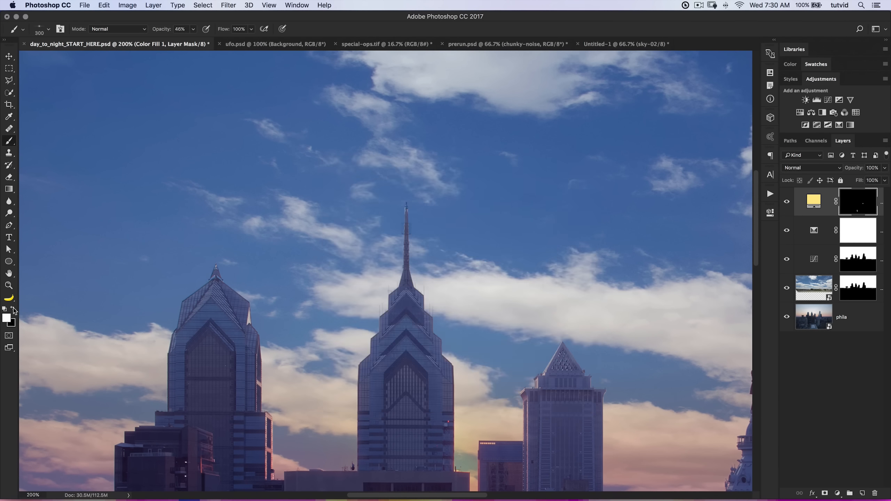
# Paint 100% opacity lens flares on the leftmost skyscraper's tip and, with the 2500 brush reduced to 102 px, on the pyramid-topped tower.
pyautogui.moveTo(164, 30); pyautogui.dragTo(224, 32)
pyautogui.click(217, 267)
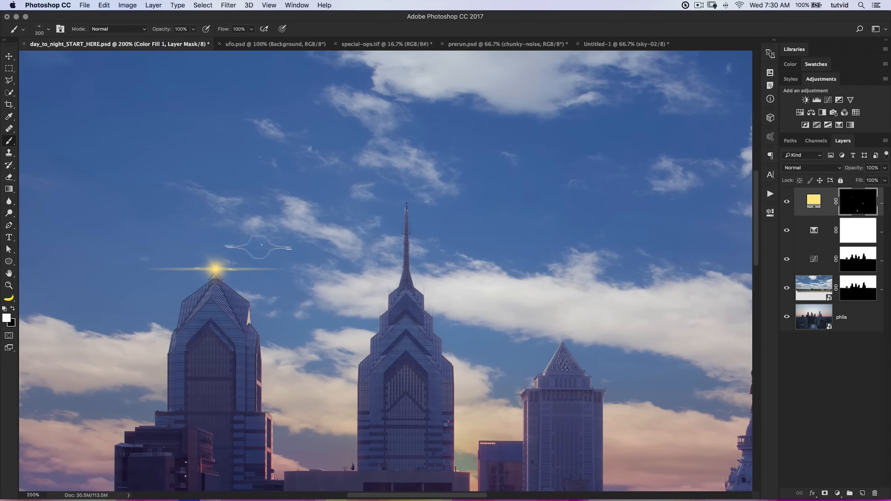
pyautogui.rightClick(377, 208)
pyautogui.click(435, 346)
pyautogui.moveTo(472, 228); pyautogui.dragTo(461, 229)
pyautogui.click(302, 176)
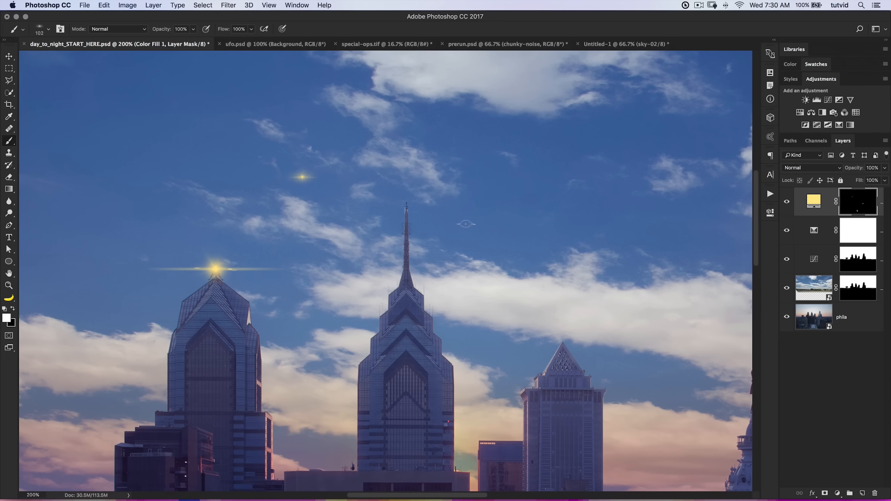
pyautogui.press('super+z')
pyautogui.click(564, 342)
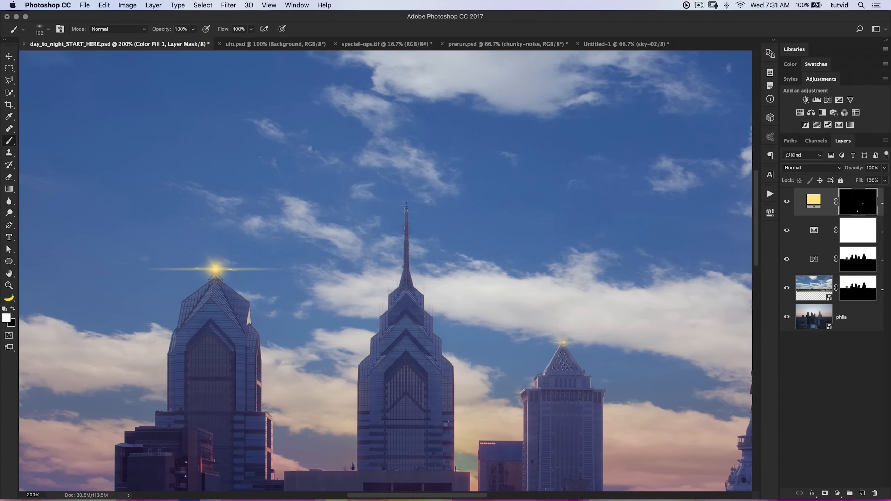
pyautogui.press('super+z')
pyautogui.click(562, 343)
# Choose the 2385 flare brush, reduce it to about 156 px, and stamp a flare on the tip of the central spire.
pyautogui.rightClick(379, 271)
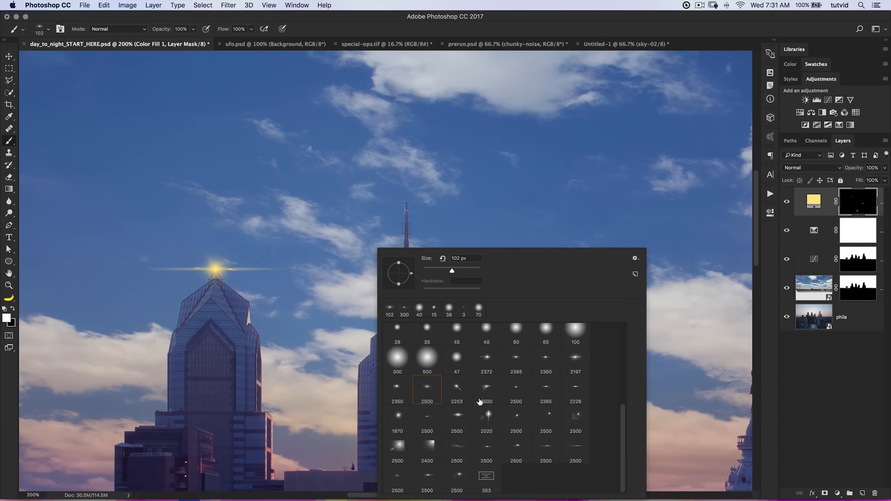
pyautogui.click(511, 368)
pyautogui.moveTo(472, 272); pyautogui.dragTo(459, 273)
pyautogui.click(405, 206)
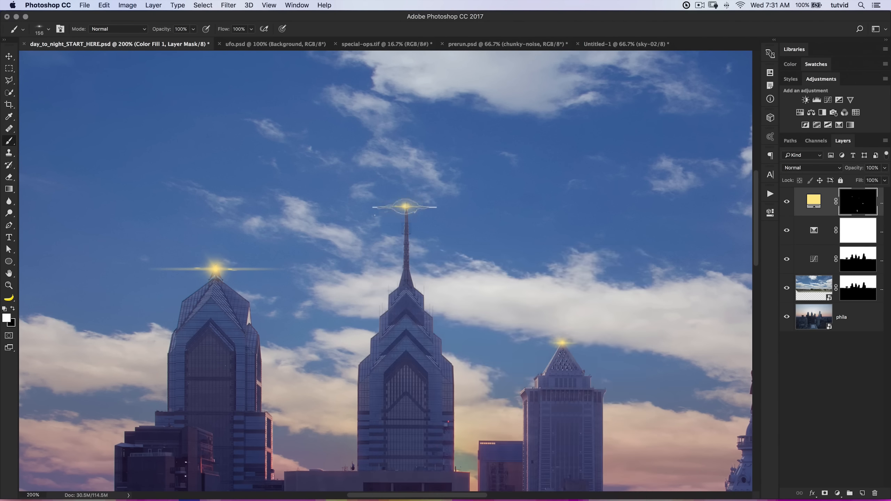
pyautogui.press('super+z')
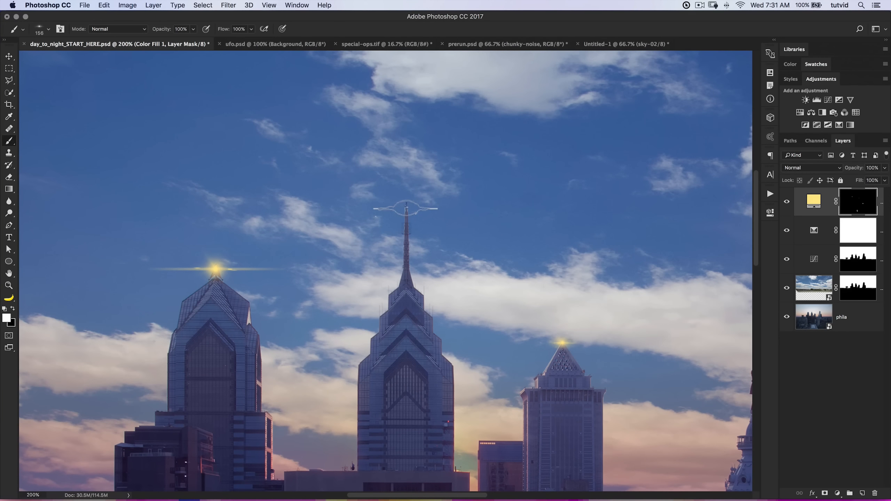
pyautogui.click(405, 208)
# Set the blend mode of the yellow color fill layer to Soft Light.
pyautogui.press('super+minus')
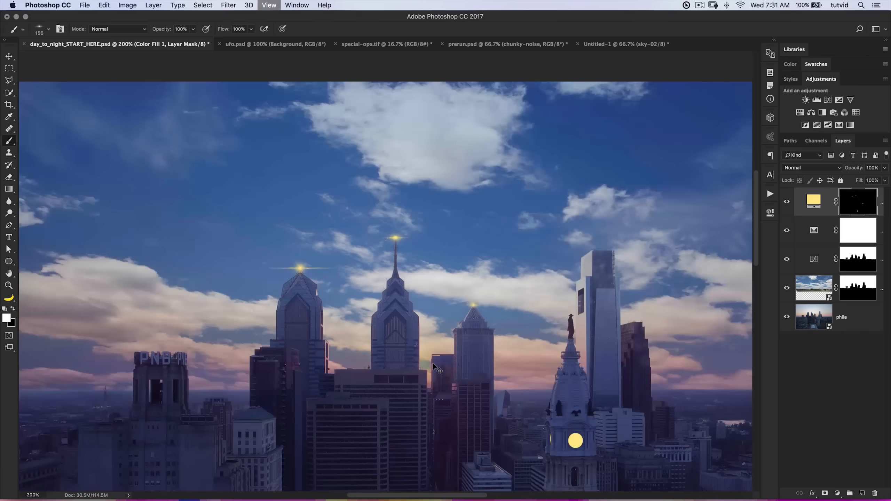
pyautogui.press('super+minus')
pyautogui.press('super+minus')
pyautogui.press('super+minus')
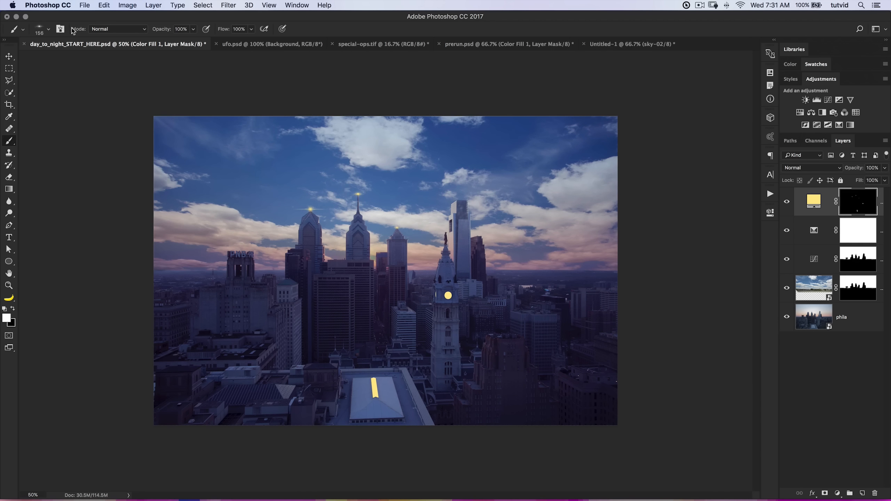
pyautogui.click(8, 59)
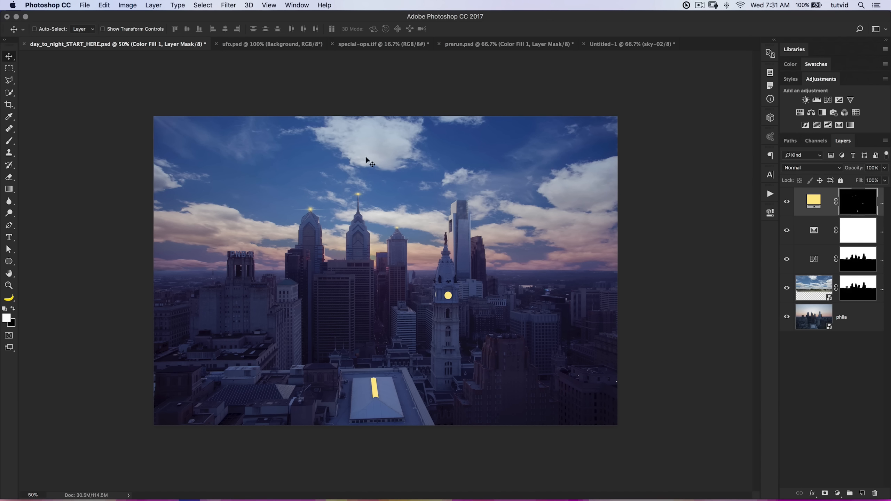
pyautogui.click(810, 203)
pyautogui.click(813, 167)
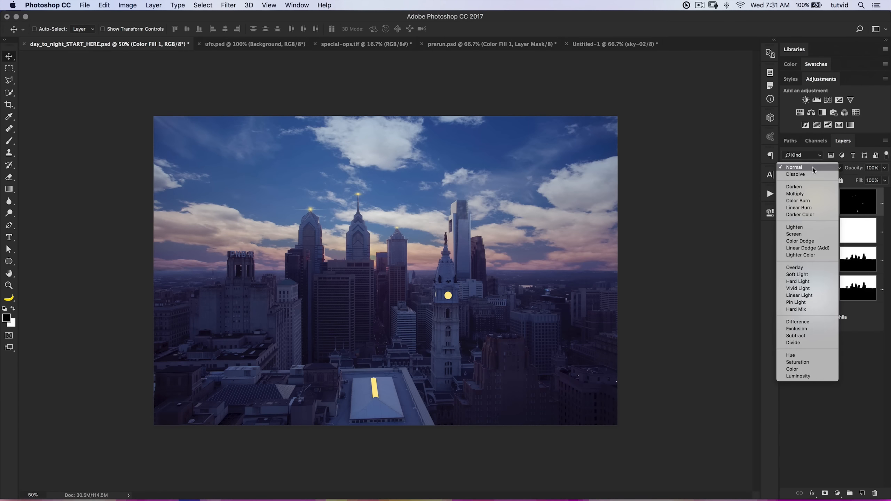
pyautogui.click(813, 275)
# Check how the soft yellow lights look on the buildings and duplicate the color fill layer to strengthen them.
pyautogui.press('z')
pyautogui.click(400, 376)
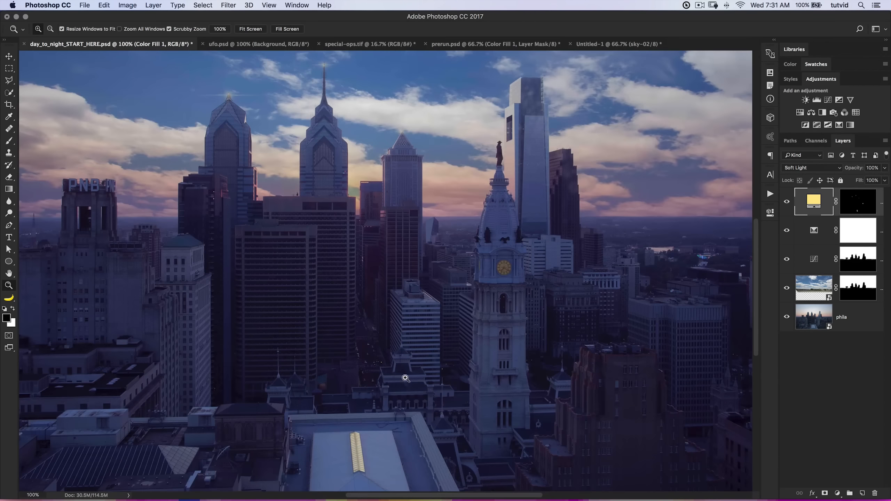
pyautogui.moveTo(421, 375); pyautogui.dragTo(426, 310)
pyautogui.moveTo(487, 247); pyautogui.dragTo(438, 322)
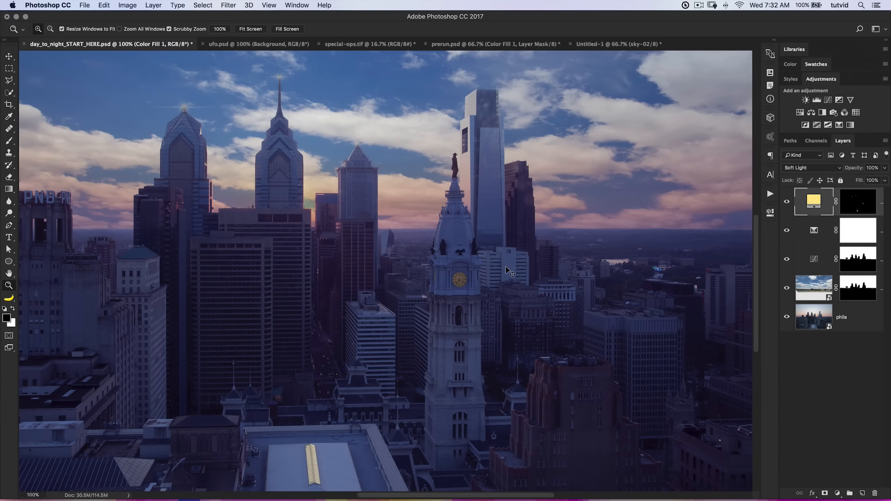
pyautogui.press('super+j')
# Examine the lit clock face on the tower up close with the doubled fill layers.
pyautogui.moveTo(437, 342); pyautogui.dragTo(425, 372)
pyautogui.click(461, 292)
pyautogui.click(461, 291)
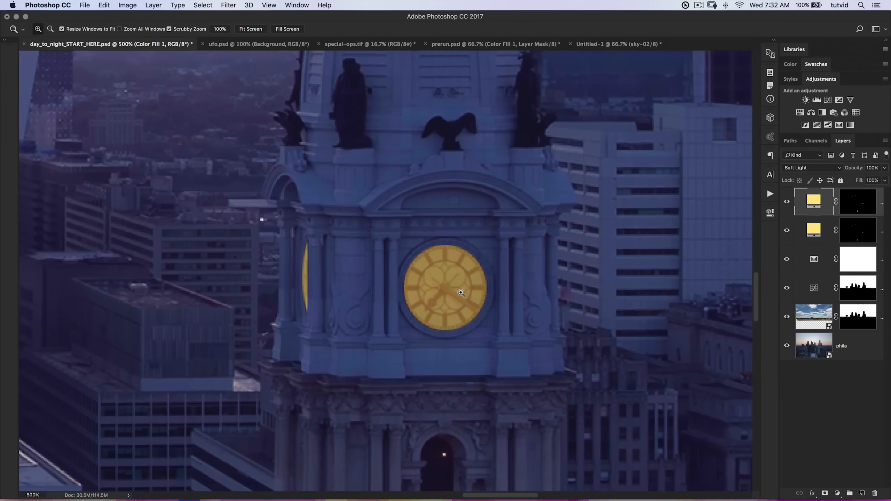
pyautogui.click(450, 270)
pyautogui.moveTo(451, 280); pyautogui.dragTo(453, 279)
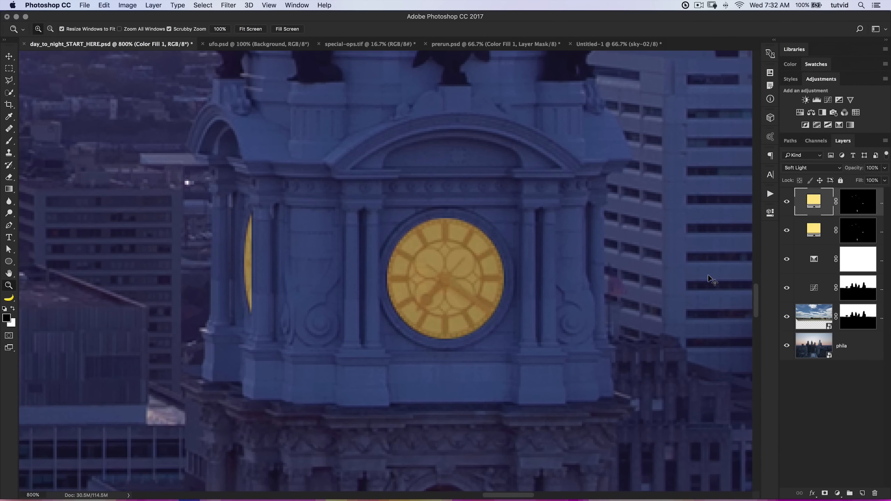
pyautogui.press('super+minus')
pyautogui.press('super+minus')
pyautogui.press('super+minus')
pyautogui.press('super+minus')
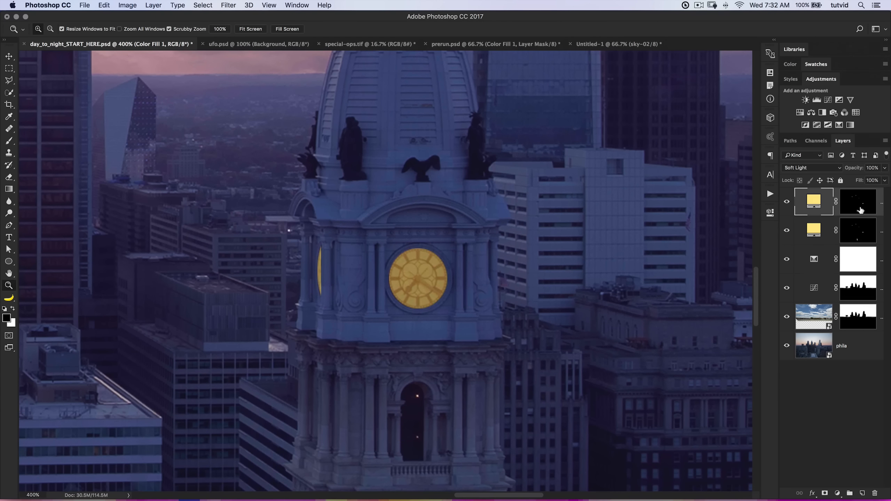
# Apply a Motion Blur to the duplicated fill layer's mask with an angle of 0° and a distance of 75 pixels.
pyautogui.click(857, 206)
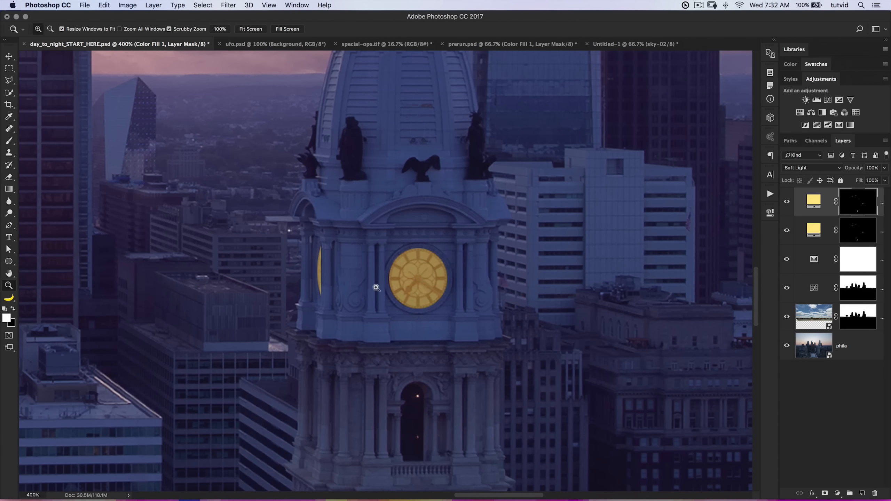
pyautogui.press('super+minus')
pyautogui.press('super+minus')
pyautogui.press('super+minus')
pyautogui.moveTo(374, 258); pyautogui.dragTo(422, 209)
pyautogui.scroll(10, 478, 193)
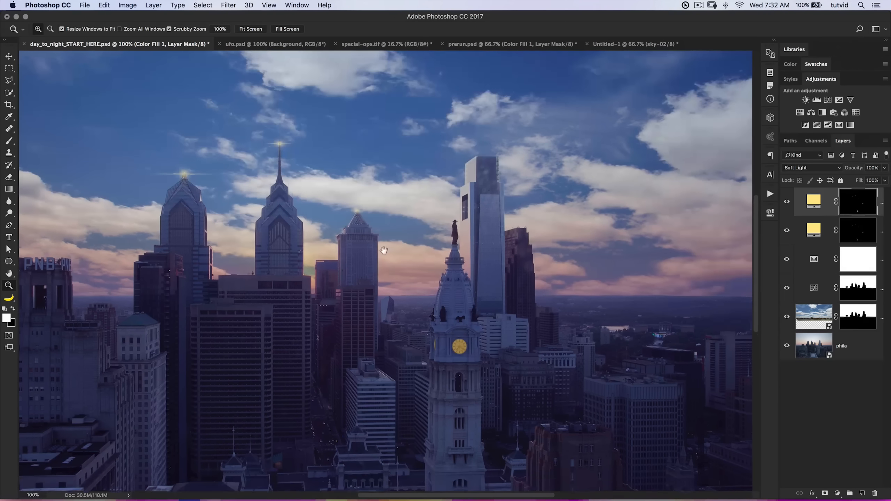
pyautogui.click(226, 5)
pyautogui.moveTo(254, 116)
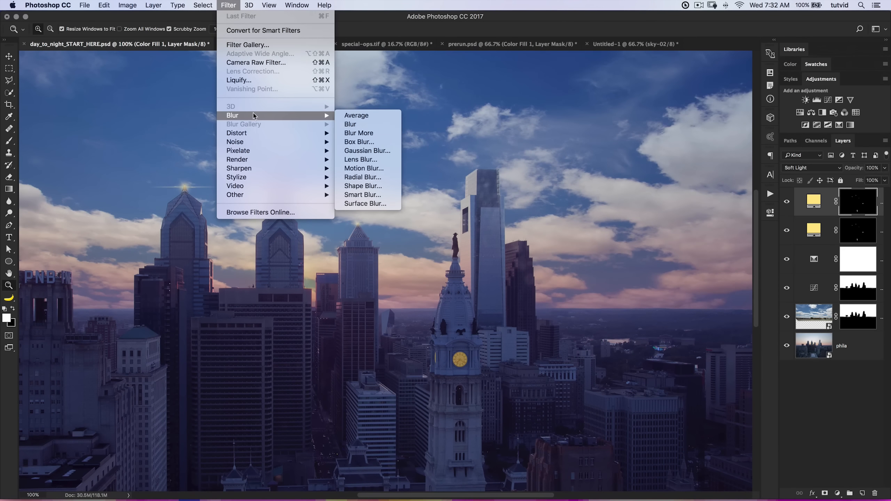
pyautogui.click(356, 170)
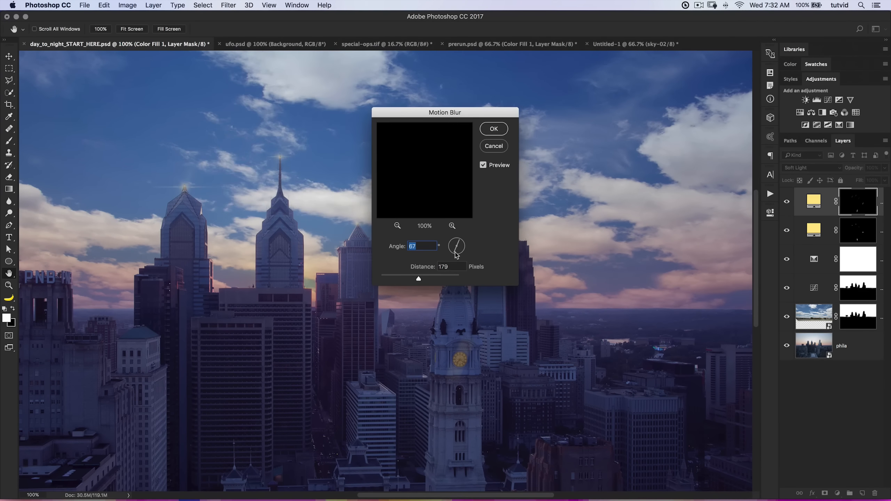
pyautogui.write('0')
pyautogui.press('Tab')
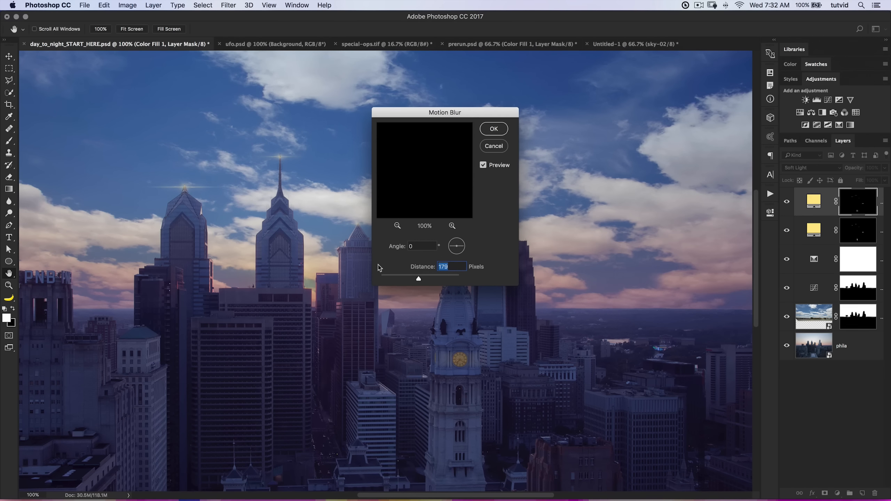
pyautogui.write('75')
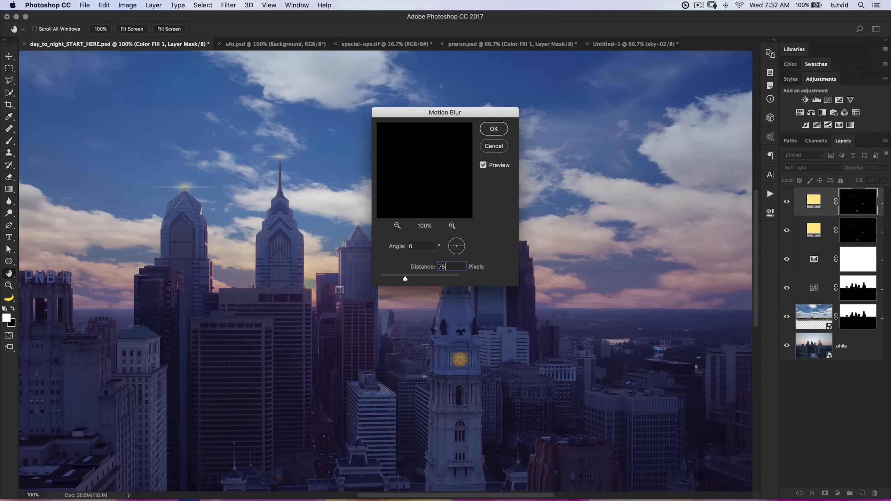
pyautogui.click(494, 129)
# Compare the glow on the skylight, clock and towers with the blurred fill layer hidden and shown.
pyautogui.press('z')
pyautogui.scroll(-10, 434, 210)
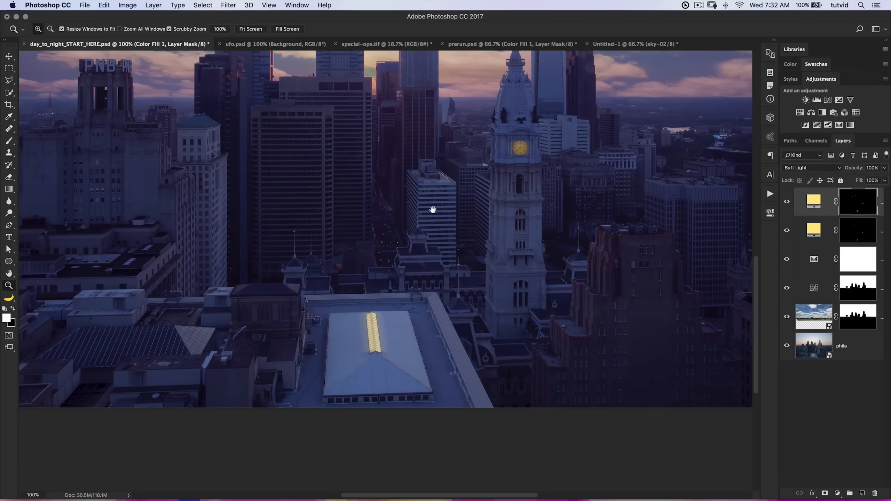
pyautogui.click(786, 203)
pyautogui.click(785, 203)
pyautogui.click(786, 203)
pyautogui.click(786, 203)
pyautogui.scroll(5, 477, 308)
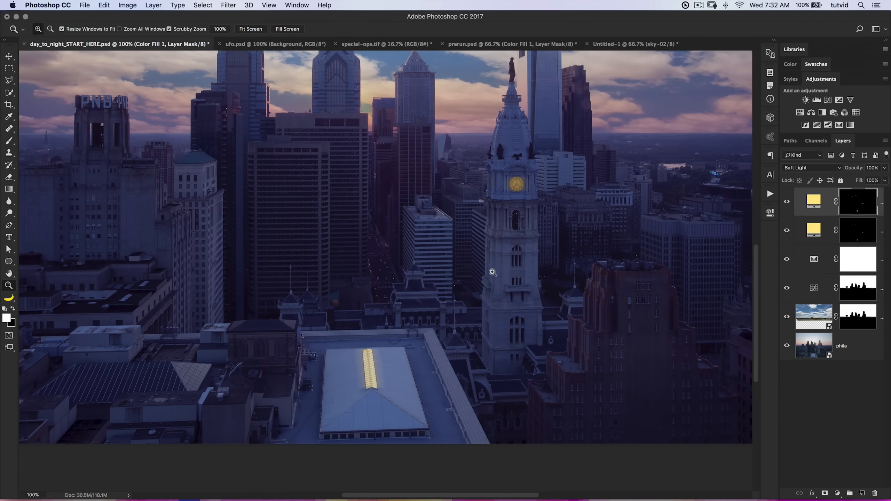
pyautogui.moveTo(485, 265); pyautogui.dragTo(438, 287)
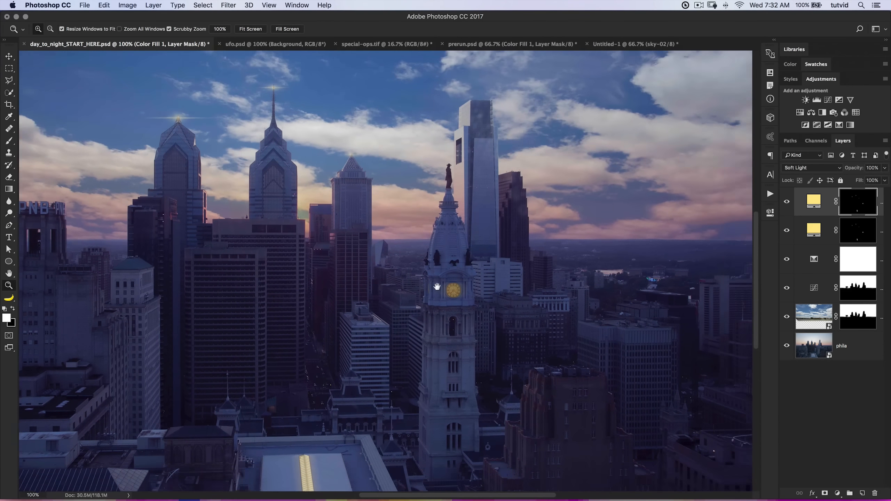
pyautogui.moveTo(475, 310); pyautogui.dragTo(460, 317)
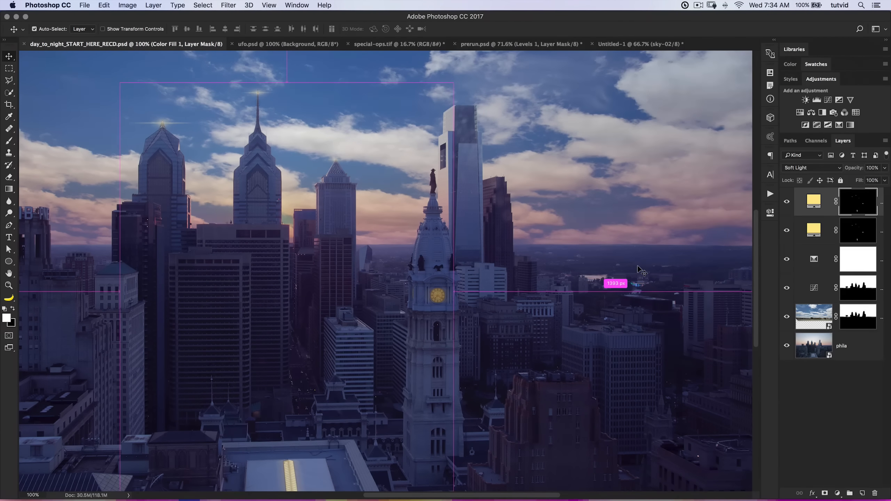
# Add a Levels adjustment layer with output levels of 16 and 237, and compare the scene with and without it.
pyautogui.press('super+minus')
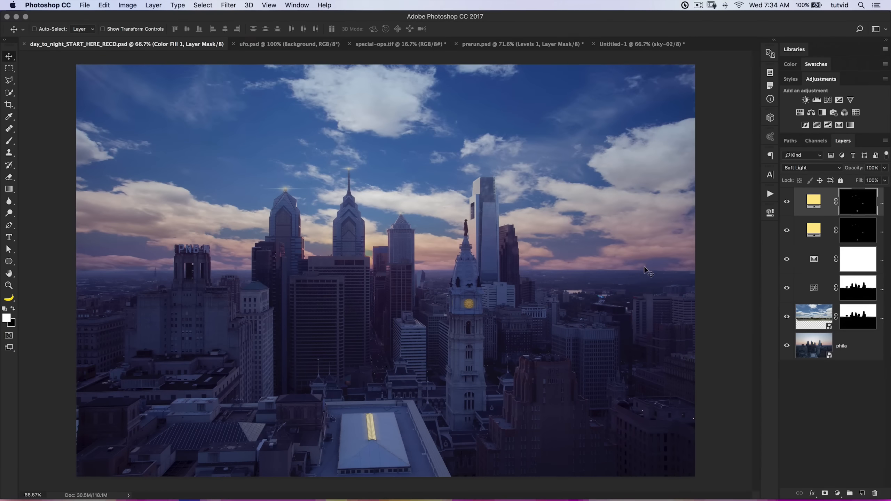
pyautogui.click(817, 101)
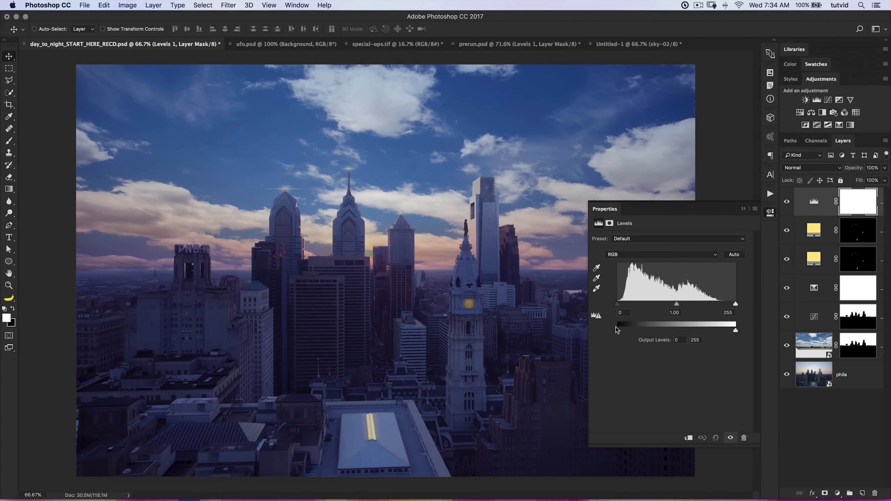
pyautogui.moveTo(618, 333); pyautogui.dragTo(625, 333)
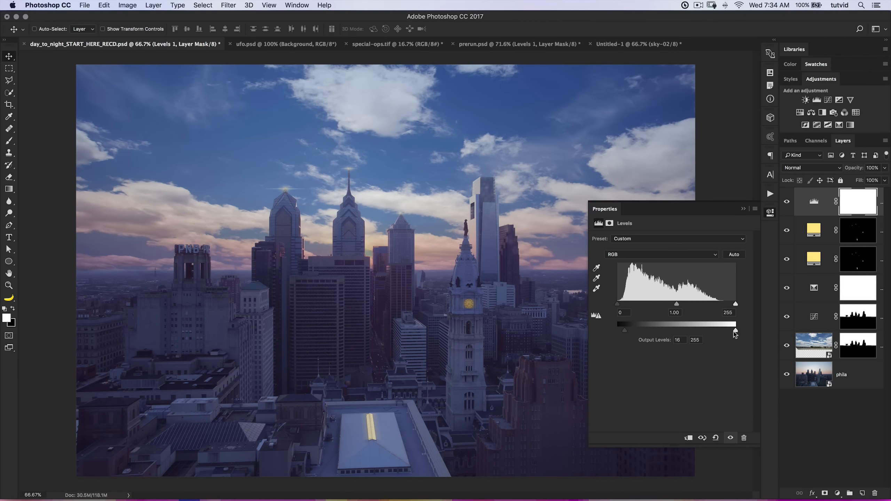
pyautogui.moveTo(734, 334); pyautogui.dragTo(730, 333)
pyautogui.click(787, 203)
pyautogui.click(787, 202)
pyautogui.click(787, 202)
pyautogui.click(787, 202)
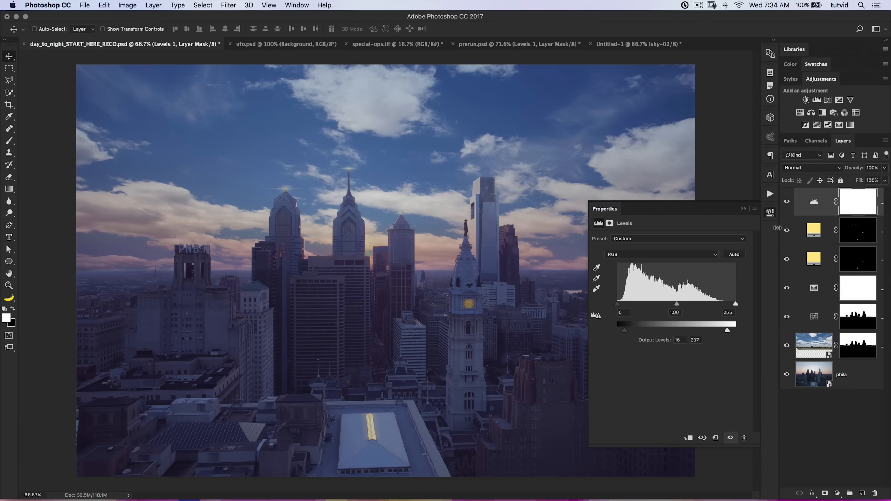
pyautogui.click(770, 213)
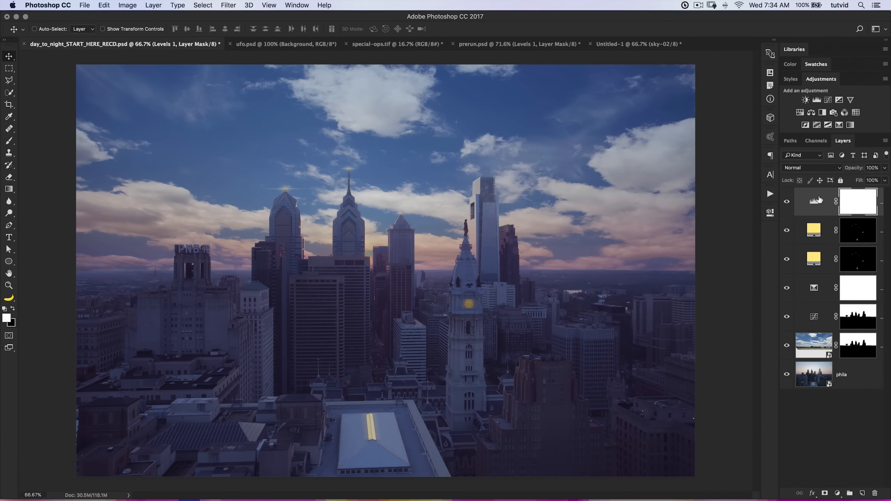
# Add a Gradient Map adjustment layer and set its gradient's dark color stop to #3d2c49.
pyautogui.click(849, 124)
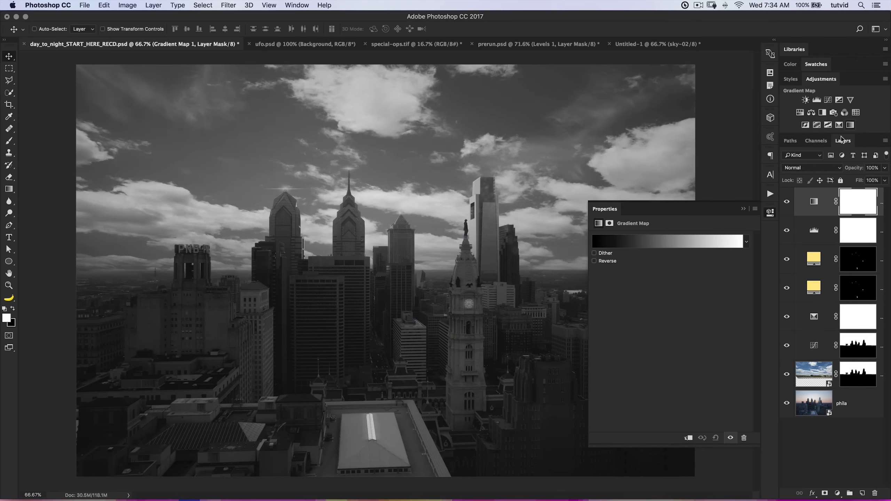
pyautogui.click(667, 243)
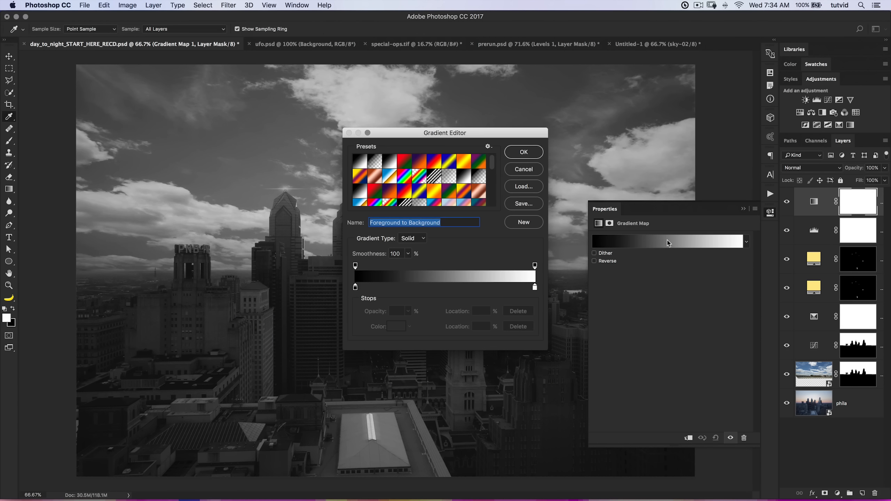
pyautogui.doubleClick(356, 288)
pyautogui.click(291, 441)
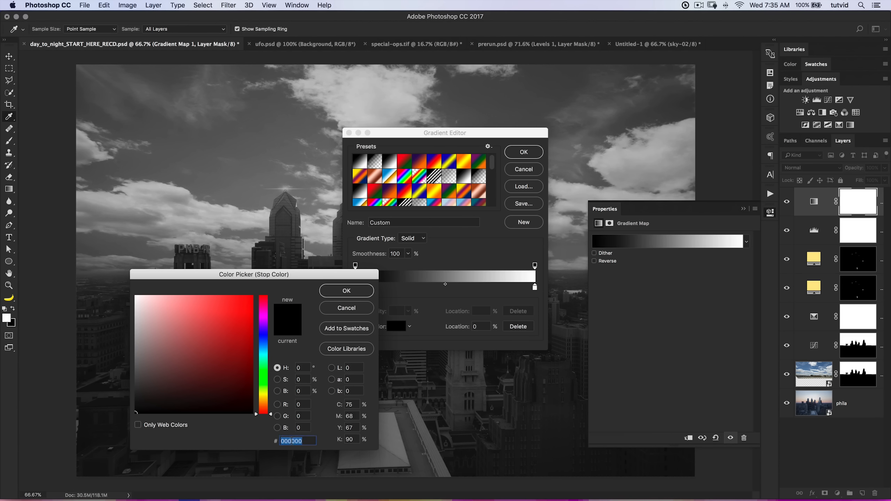
pyautogui.write('3d')
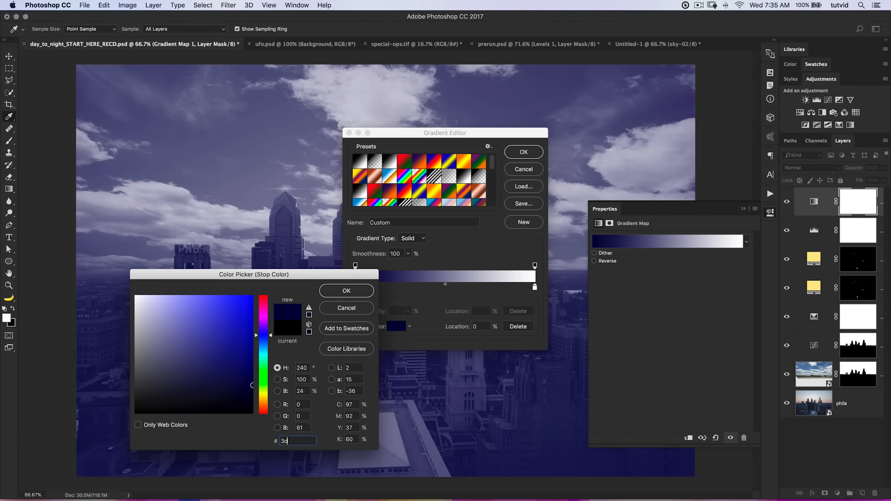
pyautogui.write('2c49')
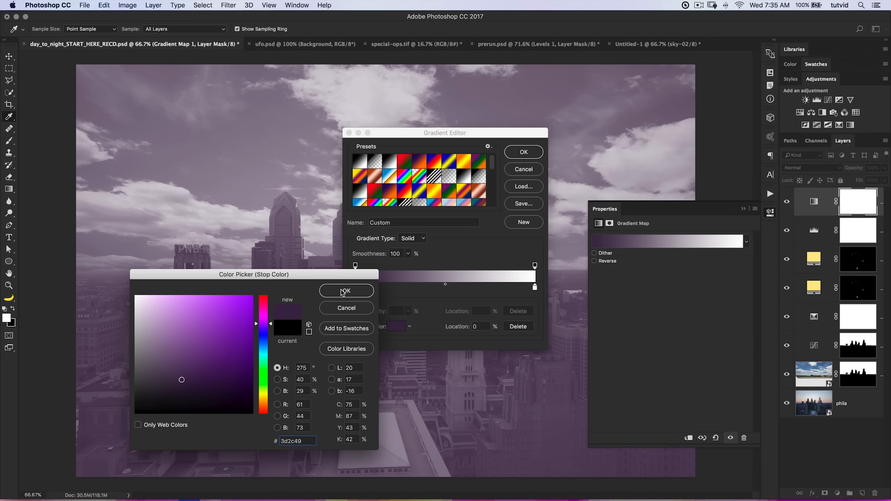
pyautogui.click(345, 291)
# Set the light color stop of the Gradient Map to #e6b0ff and accept the gradient.
pyautogui.doubleClick(534, 288)
pyautogui.click(293, 440)
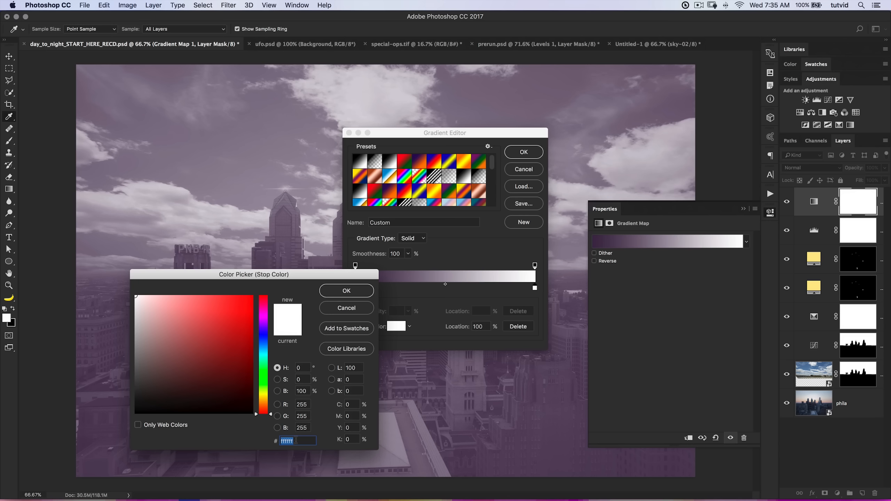
pyautogui.write('e6')
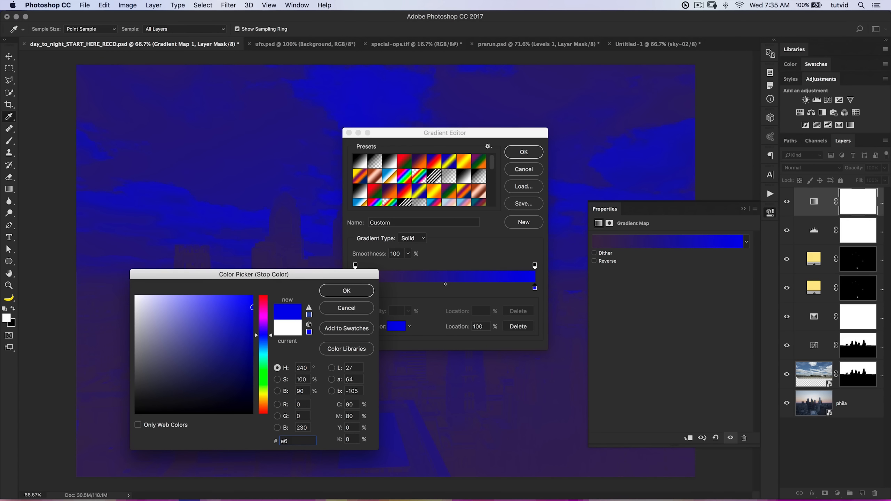
pyautogui.write('b0ff')
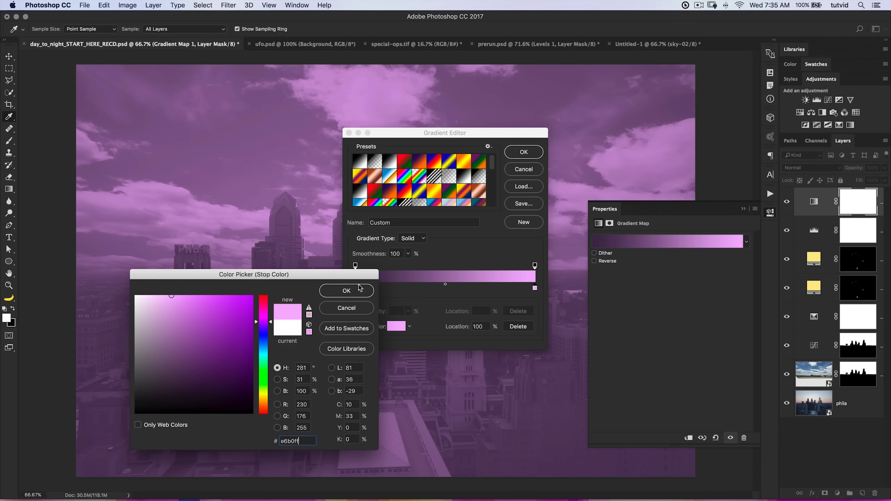
pyautogui.click(346, 291)
pyautogui.click(523, 154)
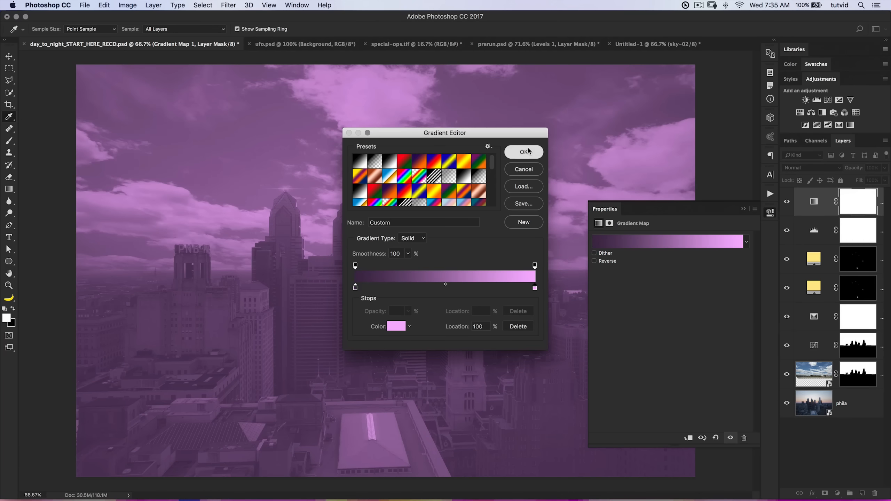
pyautogui.click(770, 215)
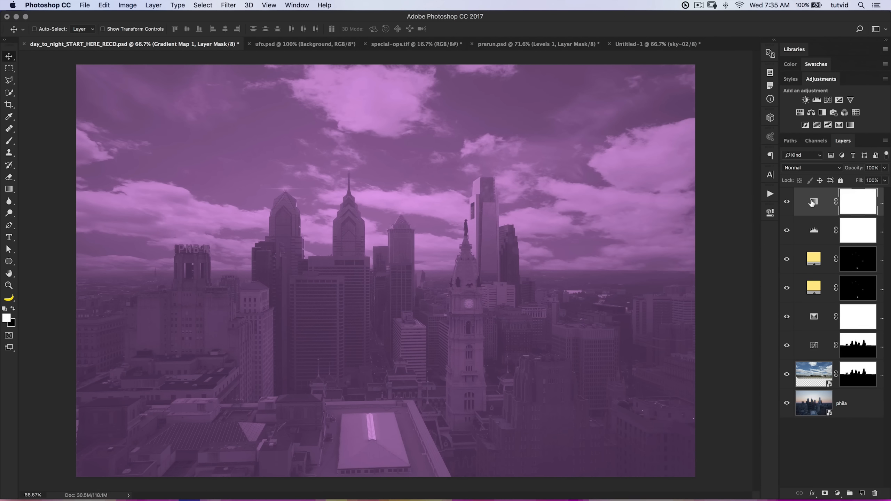
# Blend the Gradient Map layer in Soft Light mode and compare the scene with and without it and the Levels layer.
pyautogui.click(787, 202)
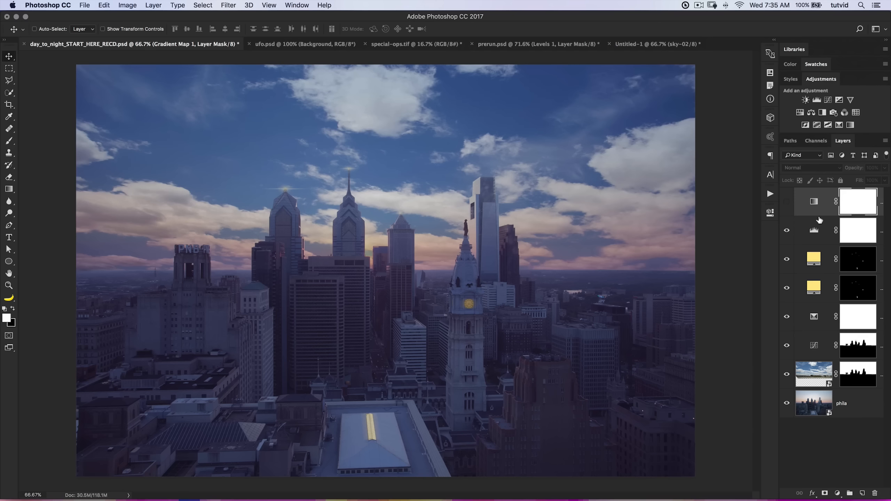
pyautogui.click(787, 202)
pyautogui.click(816, 168)
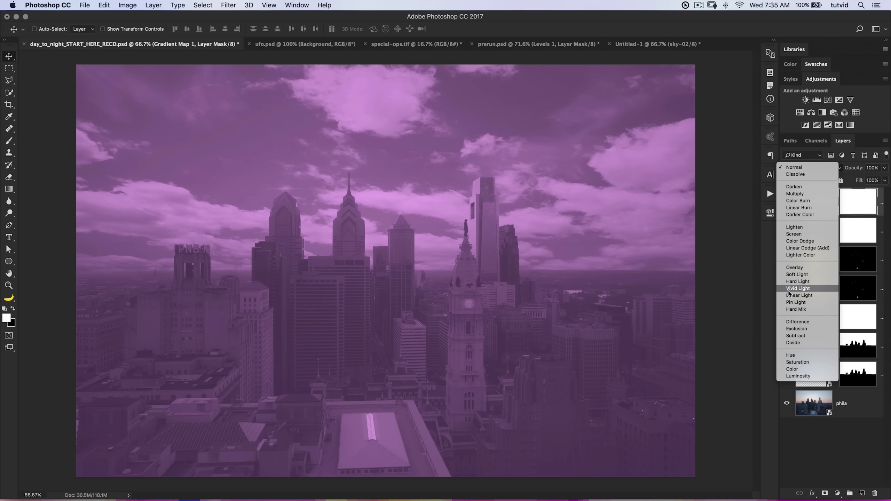
pyautogui.click(797, 192)
pyautogui.click(786, 202)
pyautogui.click(787, 203)
pyautogui.click(787, 231)
pyautogui.click(787, 230)
pyautogui.click(814, 209)
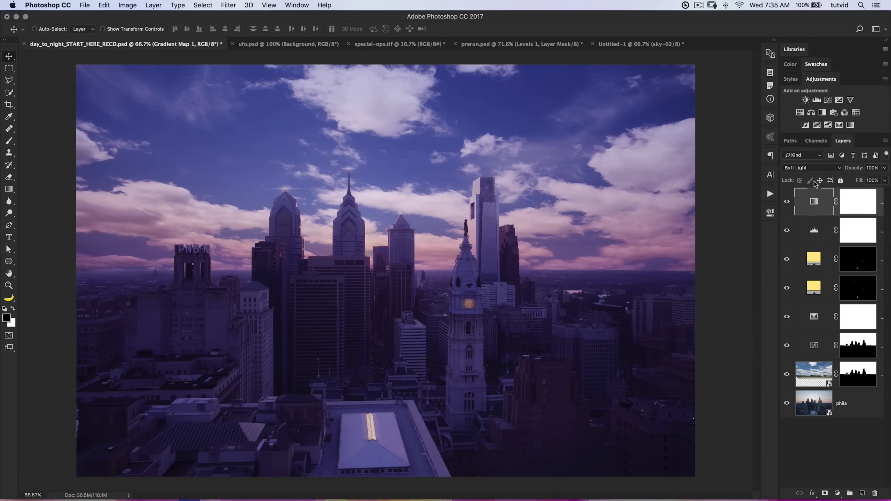
# Add a Curves adjustment layer that lowers the white point, with a midtone anchor and a shadow point at input 57, output 44.
pyautogui.click(827, 100)
pyautogui.moveTo(739, 260); pyautogui.dragTo(745, 281)
pyautogui.moveTo(696, 314); pyautogui.dragTo(693, 313)
pyautogui.click(646, 357)
pyautogui.moveTo(647, 358); pyautogui.dragTo(649, 355)
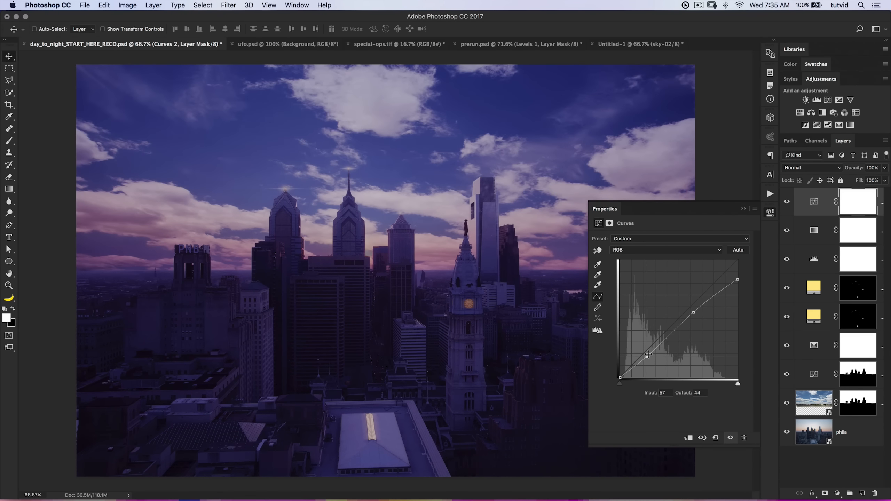
# Lower the white point of the new Curves layer slightly further, and compare the scene with the layer hidden and shown.
pyautogui.click(788, 203)
pyautogui.click(788, 203)
pyautogui.click(788, 203)
pyautogui.click(788, 203)
pyautogui.moveTo(738, 281); pyautogui.dragTo(739, 283)
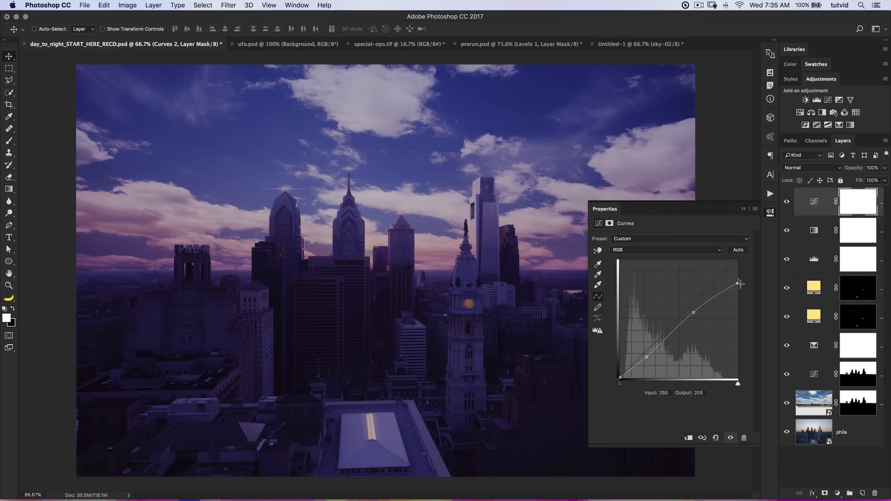
pyautogui.click(770, 213)
pyautogui.click(787, 202)
pyautogui.click(788, 203)
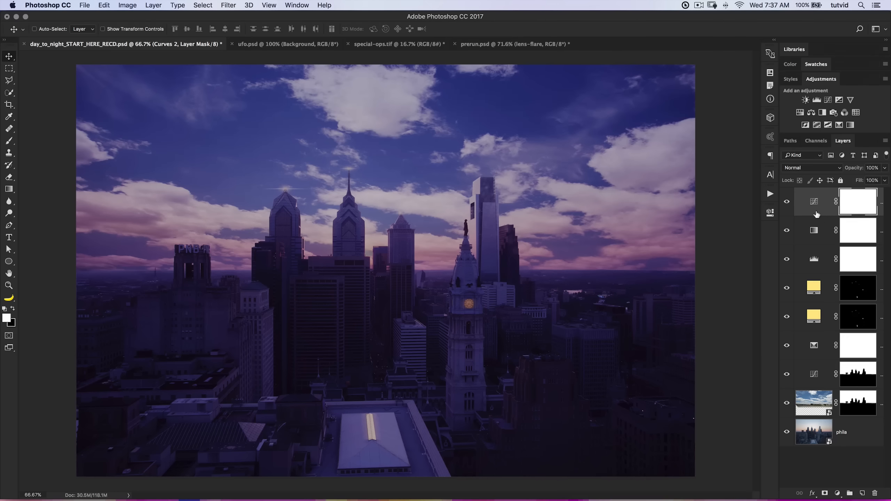
# Create a new layer above all the others named "flare" and reset the foreground and background colors to default.
pyautogui.click(862, 494)
pyautogui.press('d')
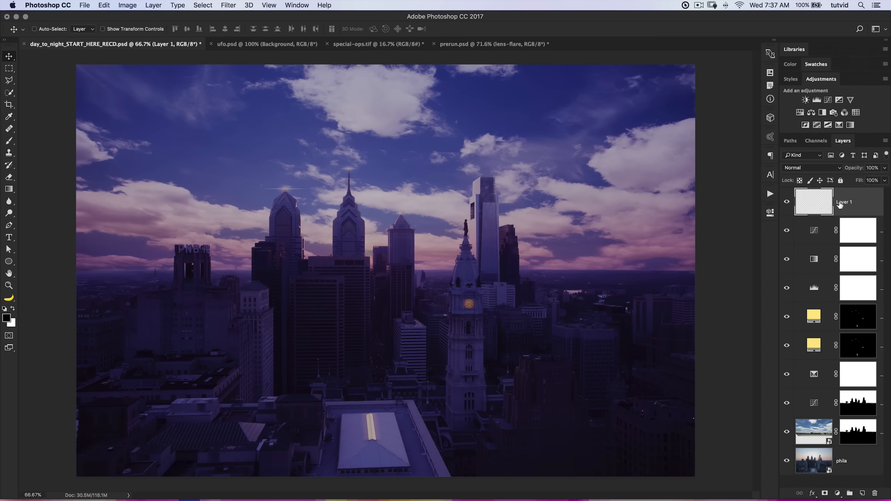
pyautogui.doubleClick(844, 202)
pyautogui.press('BackSpace')
pyautogui.write('flare')
pyautogui.press('Return')
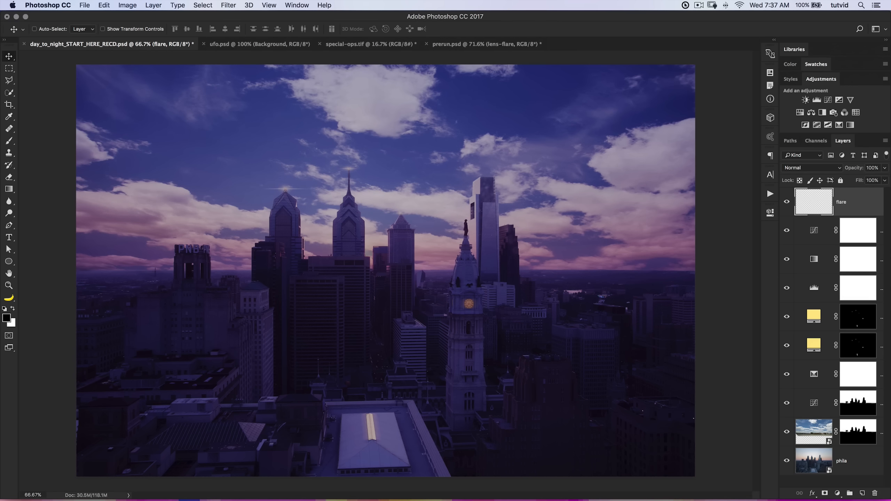
# Load the Space Collection.abr brush set into the Brush tool's presets.
pyautogui.click(12, 142)
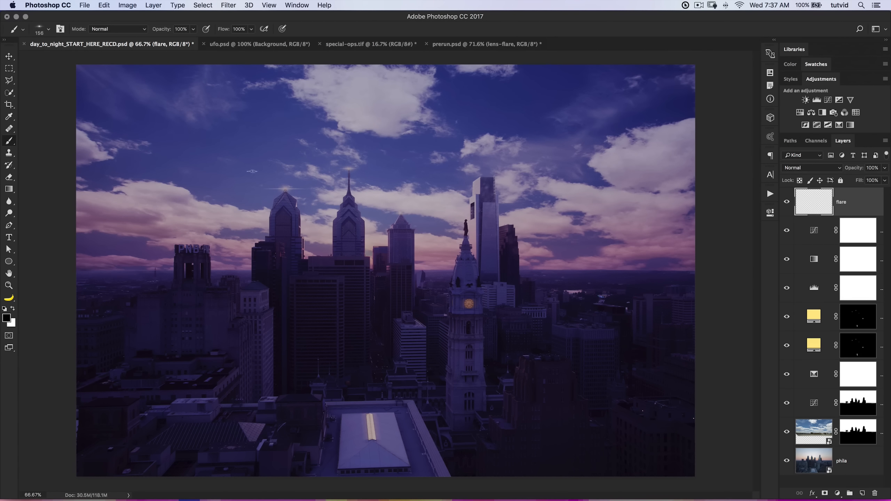
pyautogui.rightClick(378, 215)
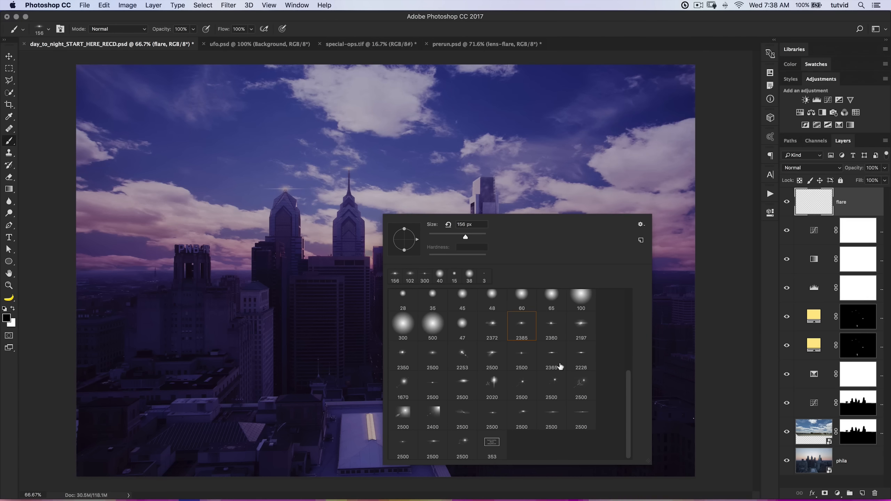
pyautogui.click(642, 225)
pyautogui.click(670, 337)
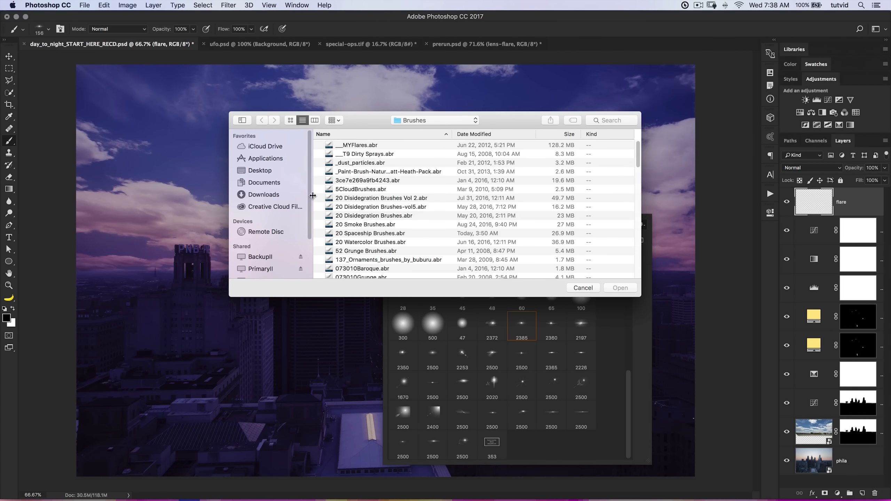
pyautogui.scroll(-3, 395, 194)
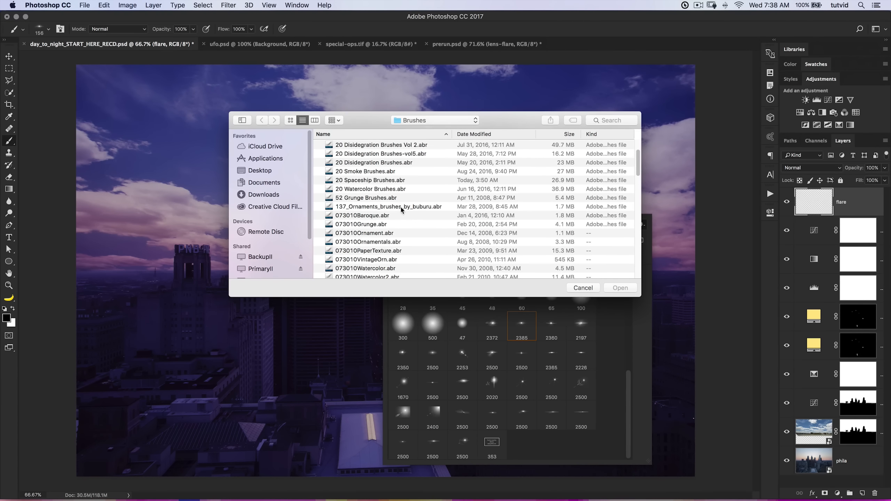
pyautogui.click(377, 180)
pyautogui.scroll(-8, 384, 200)
pyautogui.scroll(-20, 386, 211)
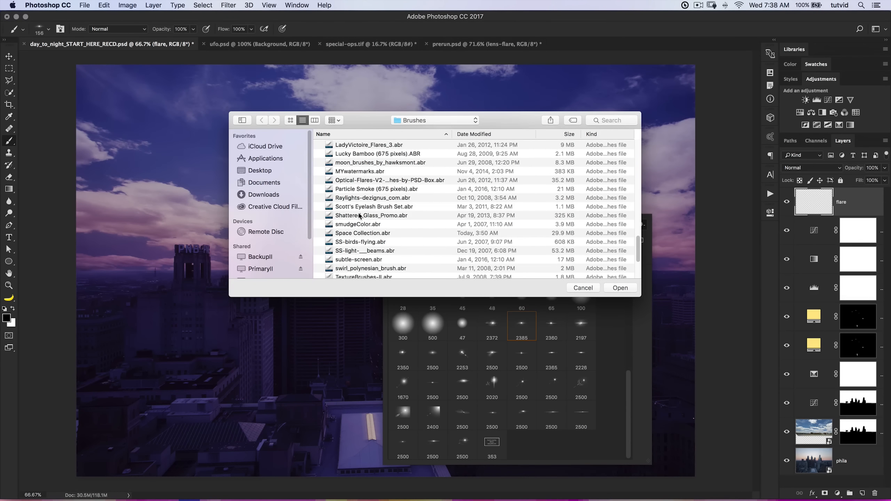
pyautogui.click(359, 233)
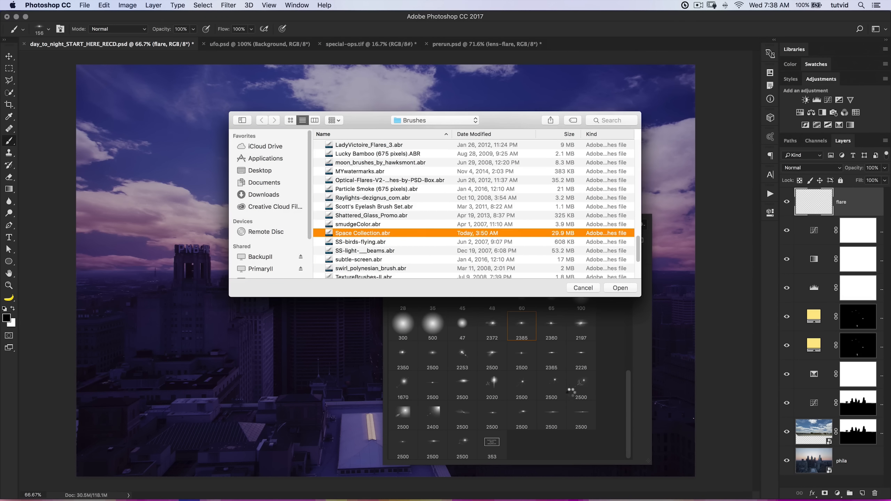
# Choose the 1670 px lens flare brush and make white the foreground color.
pyautogui.scroll(-6, 573, 381)
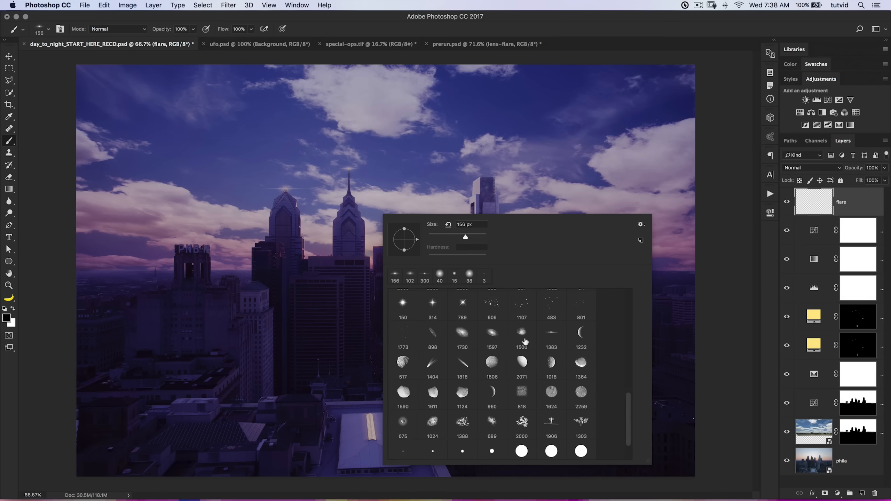
pyautogui.scroll(-2, 530, 372)
pyautogui.scroll(4, 535, 384)
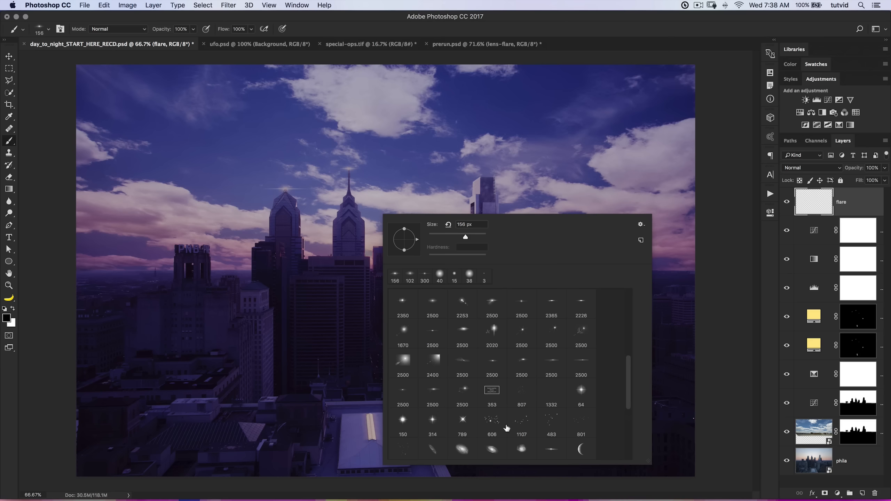
pyautogui.scroll(2, 519, 376)
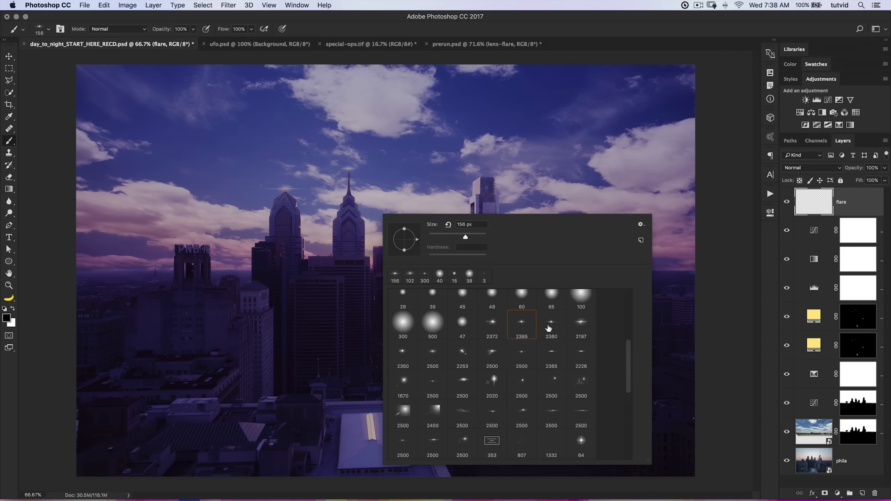
pyautogui.click(404, 382)
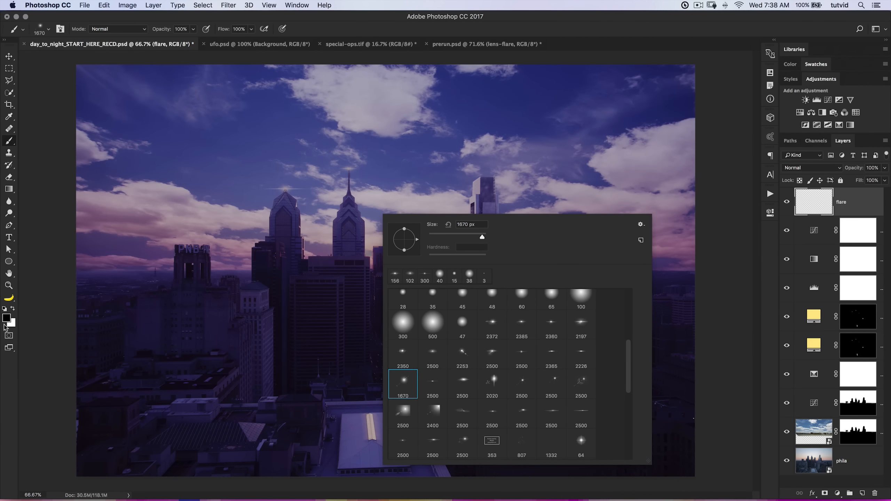
pyautogui.click(11, 309)
# Stamp one white lens flare on the horizon just beside the tall glass tower, undoing each misplaced trial.
pyautogui.click(478, 279)
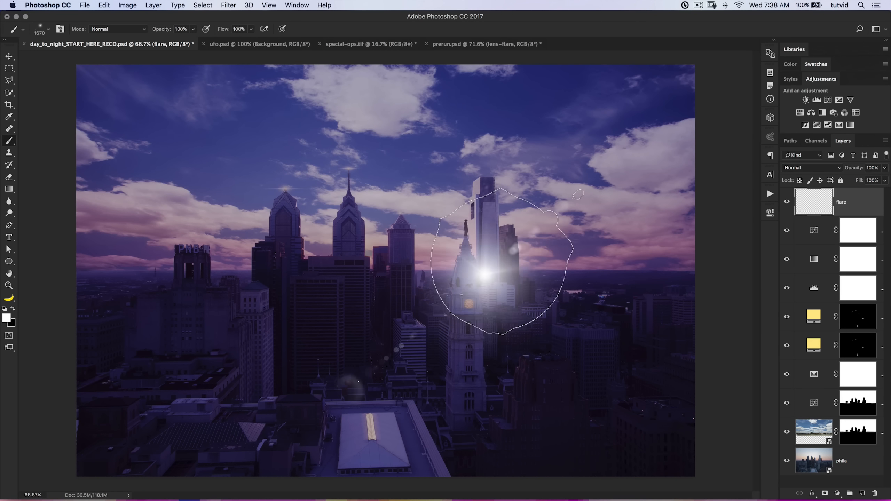
pyautogui.press('super+z')
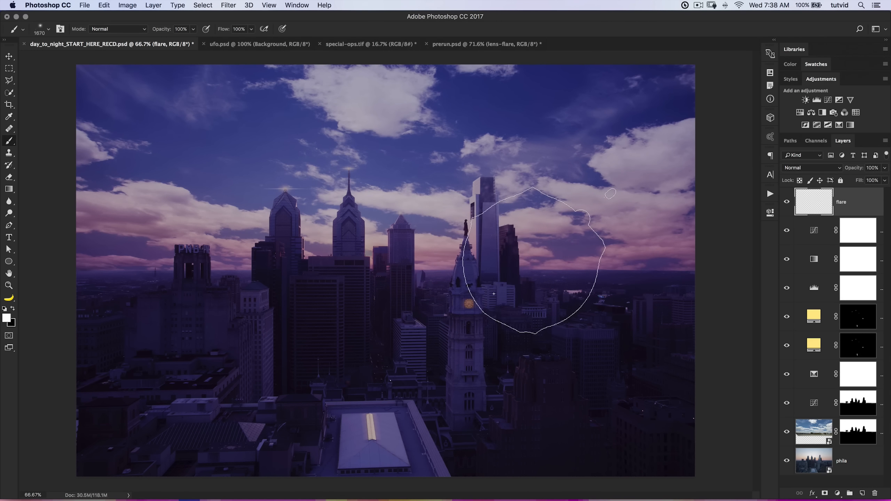
pyautogui.click(513, 277)
pyautogui.press('super+z')
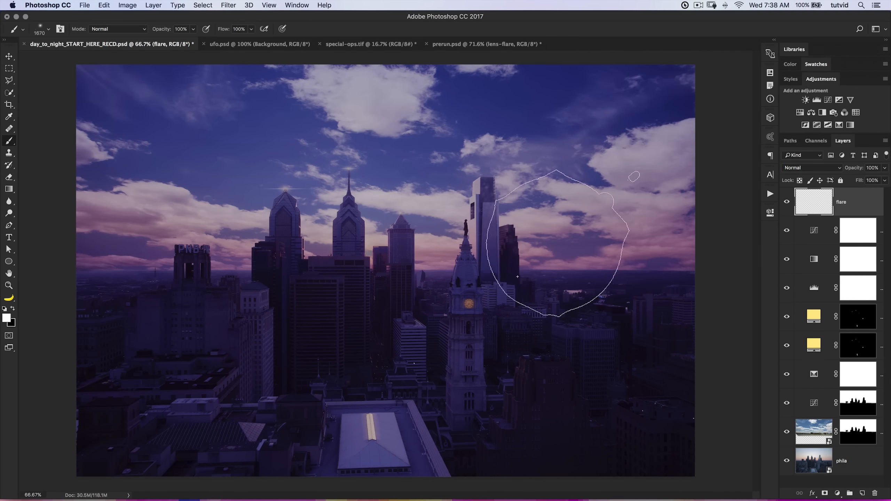
pyautogui.click(497, 297)
pyautogui.press('super+z')
pyautogui.click(501, 291)
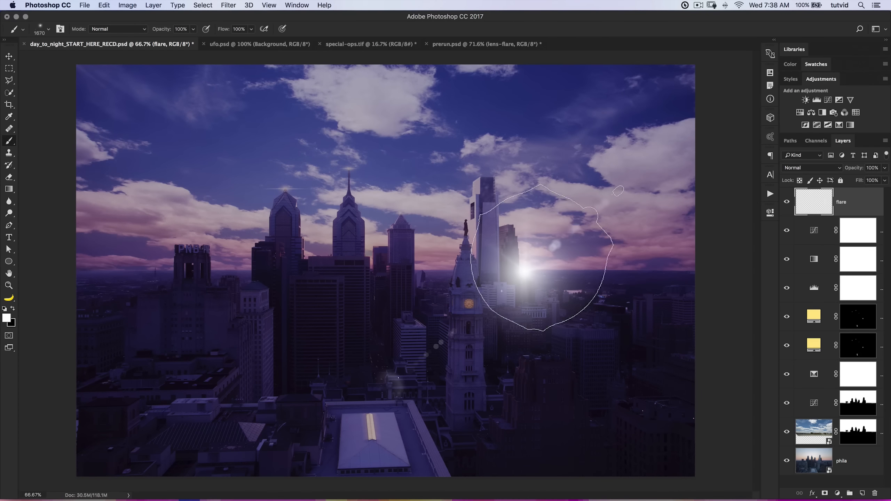
pyautogui.press('super+z')
pyautogui.click(500, 289)
pyautogui.press('super+z')
pyautogui.click(501, 287)
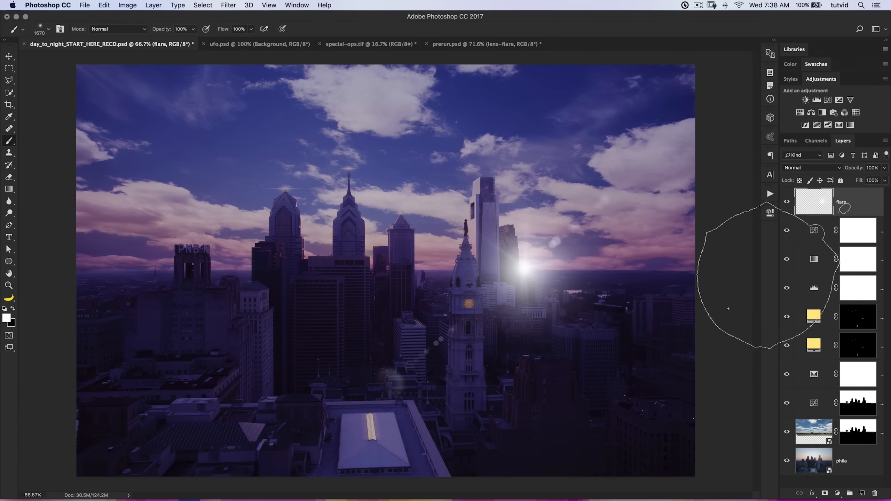
# Duplicate the flare layer, then hide the upper copy with the lower one selected.
pyautogui.press('super+j')
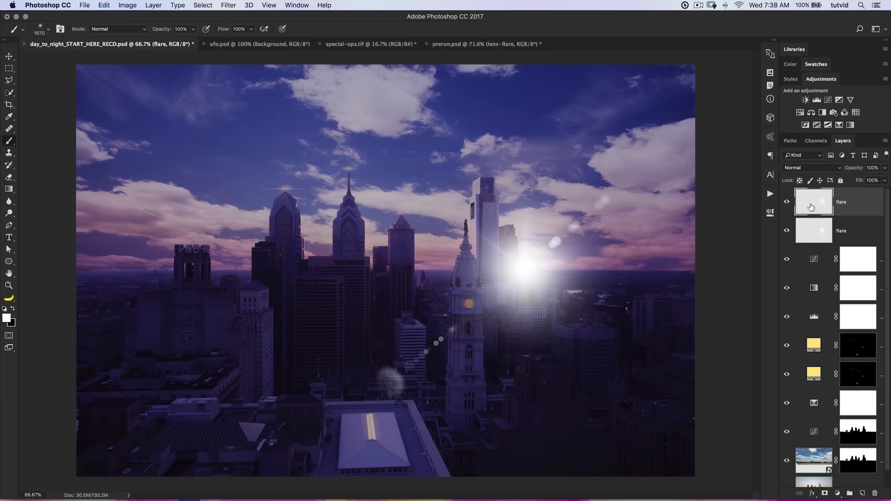
pyautogui.click(823, 237)
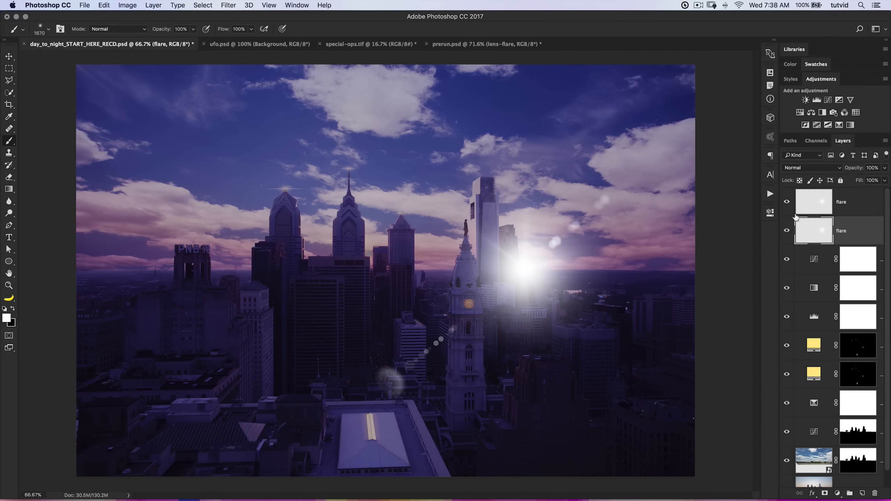
pyautogui.click(787, 203)
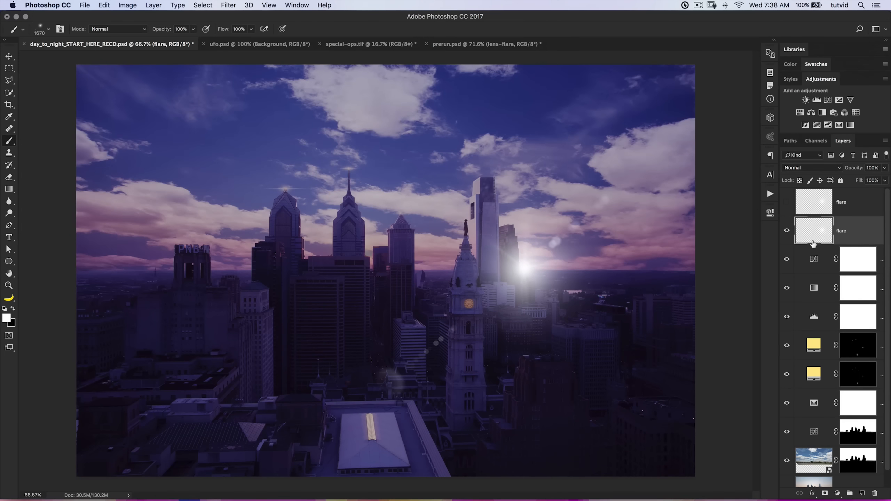
# Colorize the lower flare with Hue 203, Saturation 90 and Lightness -32, and set its blend mode to Screen.
pyautogui.click(128, 5)
pyautogui.moveTo(140, 32)
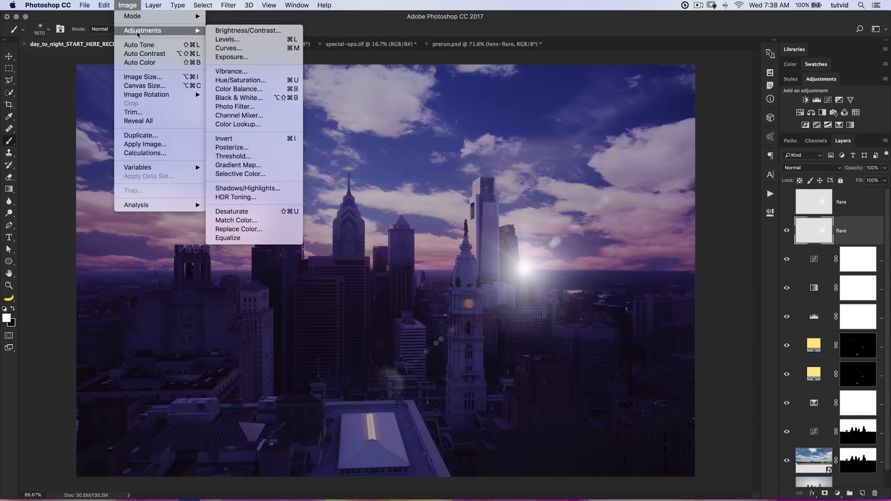
pyautogui.click(258, 81)
pyautogui.click(510, 231)
pyautogui.moveTo(248, 247); pyautogui.dragTo(284, 224)
pyautogui.moveTo(241, 201); pyautogui.dragTo(255, 202)
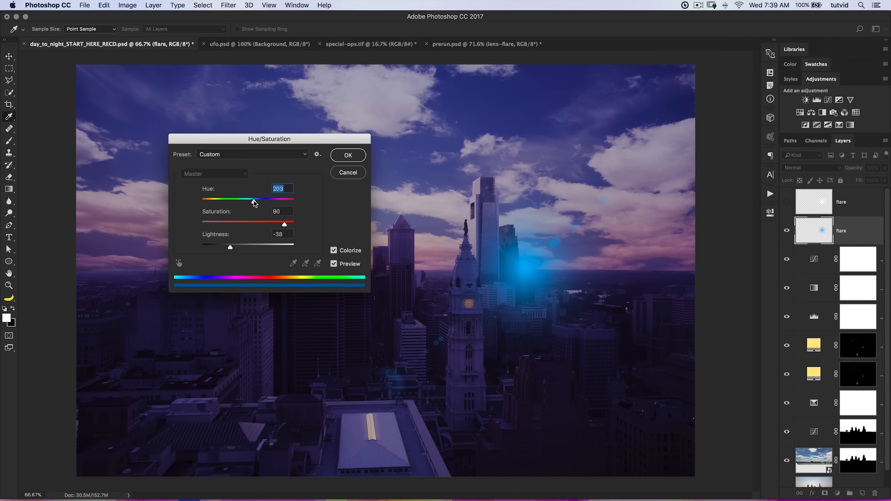
pyautogui.click(230, 247)
pyautogui.click(348, 156)
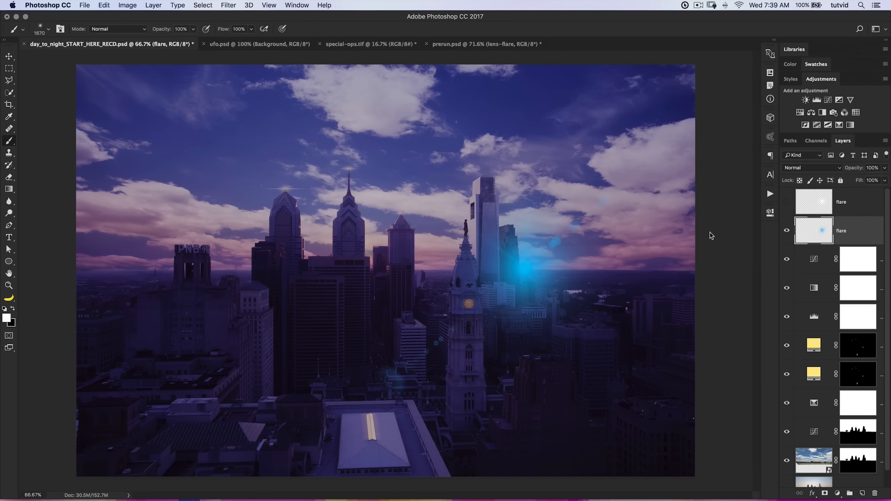
pyautogui.click(815, 169)
pyautogui.click(807, 235)
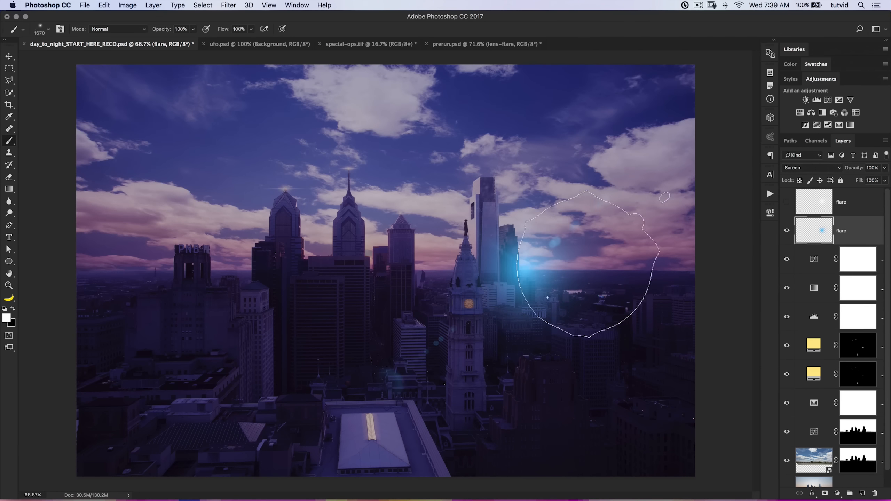
# Show the upper white flare, set its blend mode to Linear Dodge (Add) and reduce its fill to 48%.
pyautogui.click(787, 203)
pyautogui.click(826, 204)
pyautogui.click(825, 167)
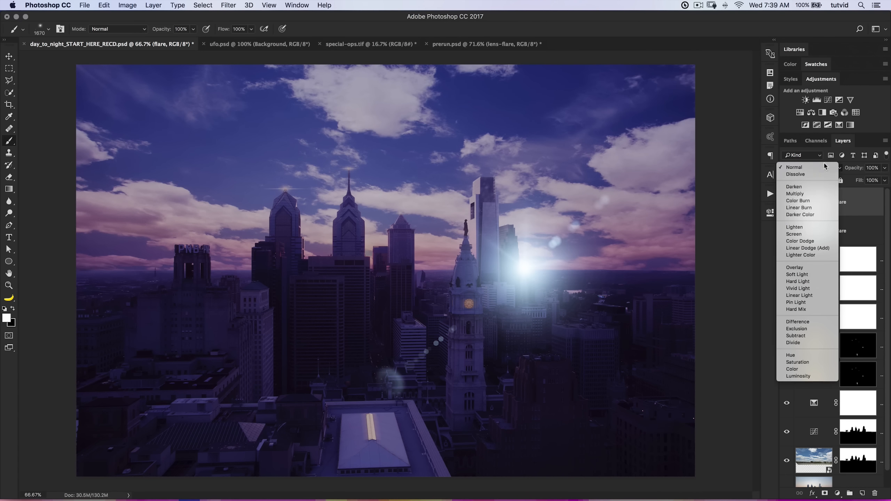
pyautogui.click(807, 248)
pyautogui.moveTo(859, 180); pyautogui.dragTo(841, 183)
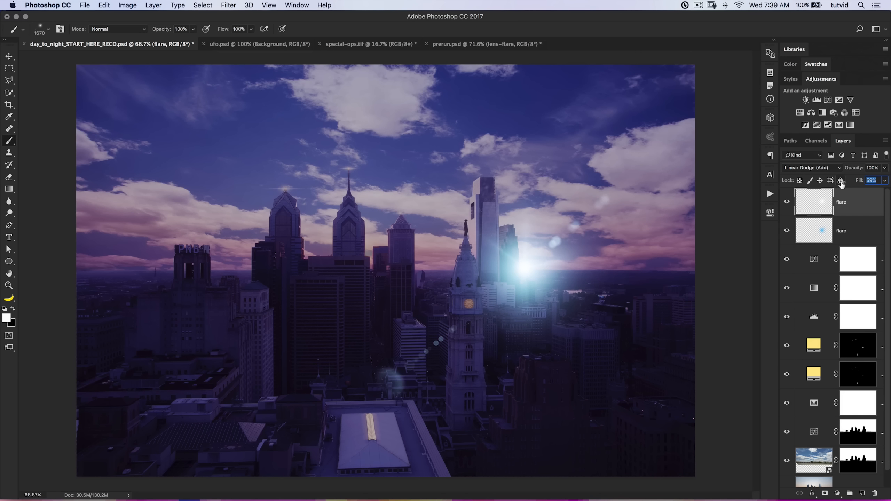
pyautogui.press('Return')
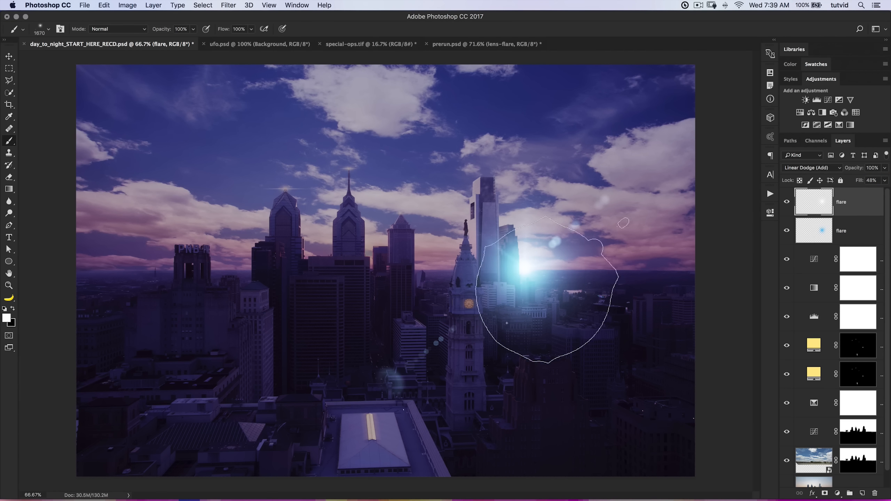
# Lower the blue flare layer's opacity to 49% and set the upper flare's fill to 51%.
pyautogui.click(838, 231)
pyautogui.moveTo(857, 171); pyautogui.dragTo(843, 172)
pyautogui.press('Return')
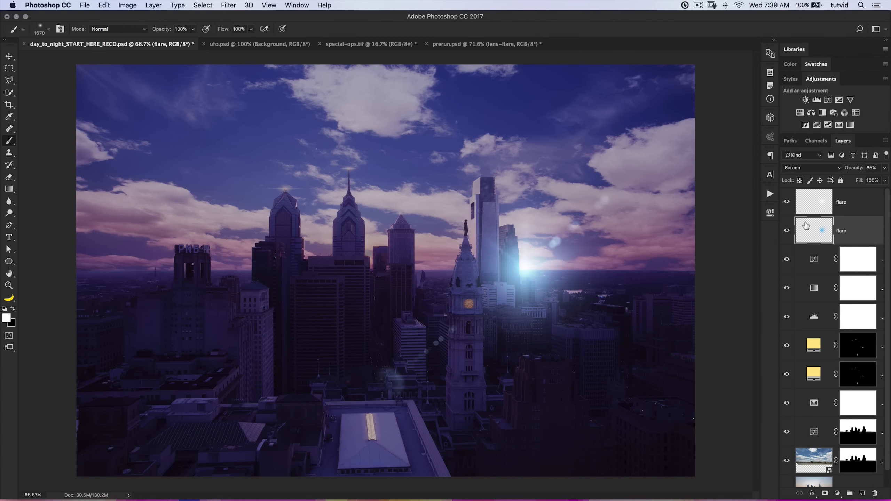
pyautogui.moveTo(856, 170); pyautogui.dragTo(852, 171)
pyautogui.click(787, 231)
pyautogui.moveTo(853, 169)
pyautogui.mouseDown()
pyautogui.moveTo(846, 171)
pyautogui.moveTo(862, 182)
pyautogui.moveTo(856, 170)
pyautogui.mouseUp()
pyautogui.click(841, 204)
pyautogui.click(843, 232)
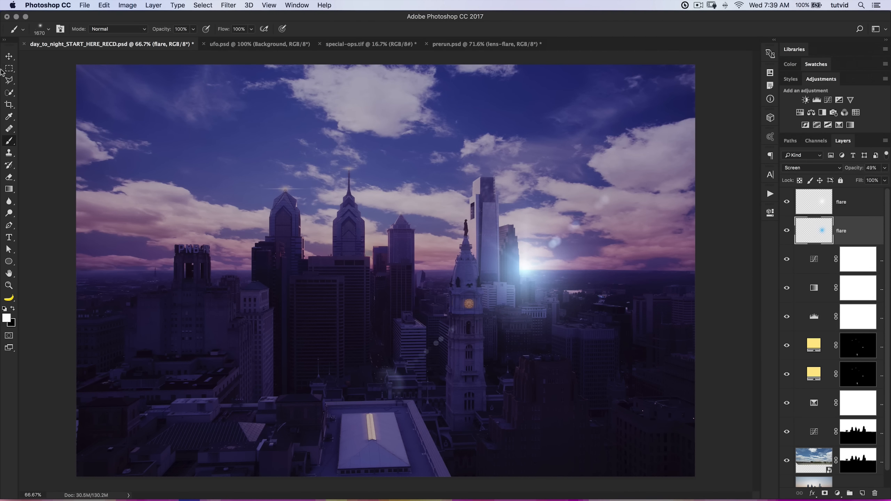
# Set the Levels adjustment's midtone value to 0.93, then reselect the upper flare layer.
pyautogui.click(10, 57)
pyautogui.click(856, 199)
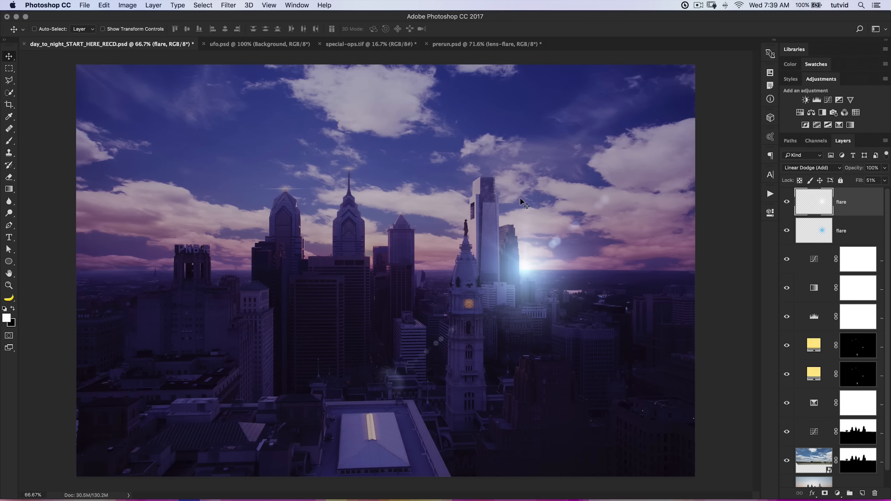
pyautogui.doubleClick(813, 318)
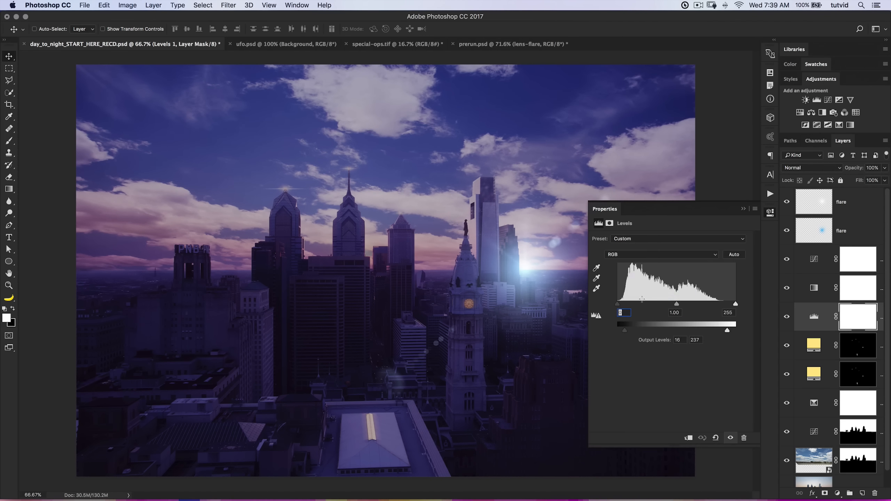
pyautogui.moveTo(682, 305); pyautogui.dragTo(682, 304)
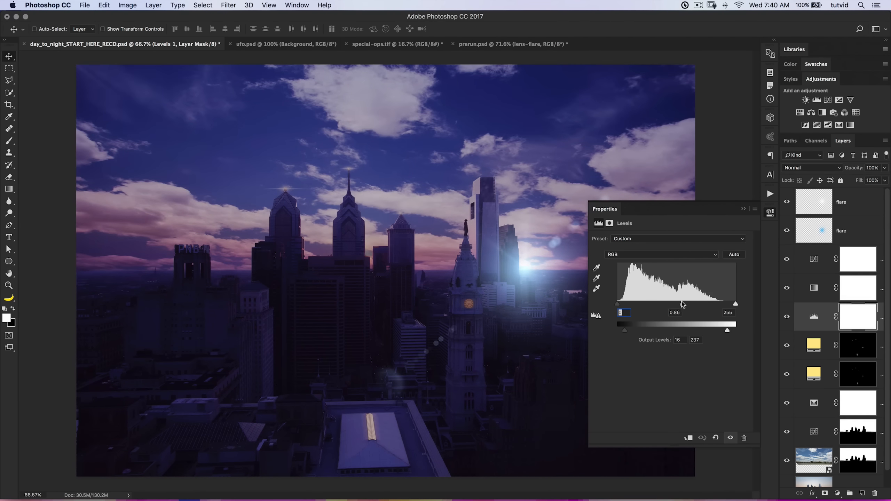
pyautogui.click(770, 212)
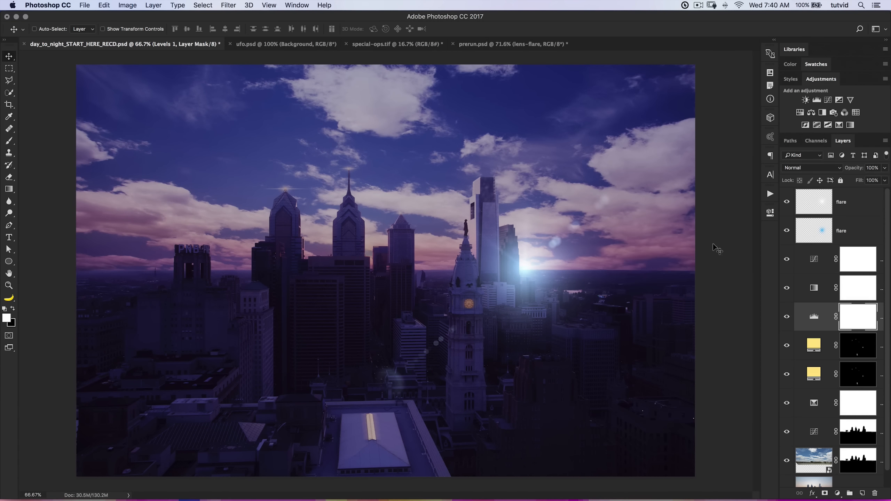
pyautogui.doubleClick(813, 317)
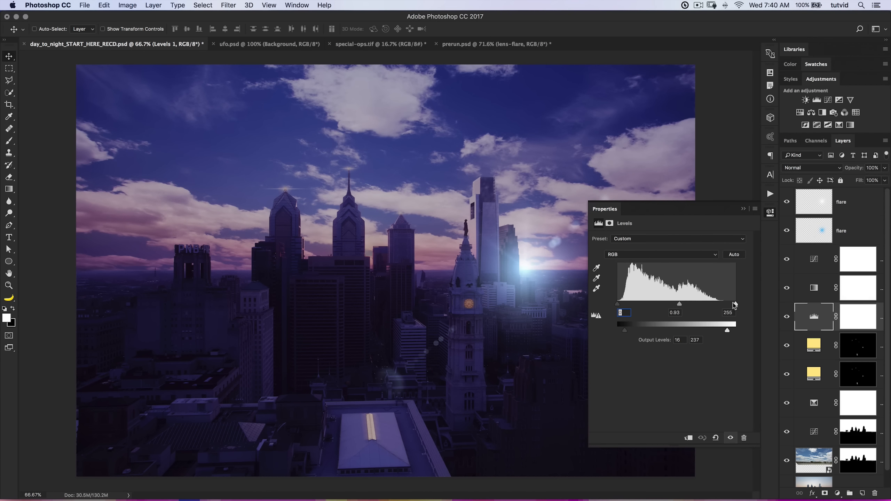
pyautogui.click(770, 214)
pyautogui.click(837, 198)
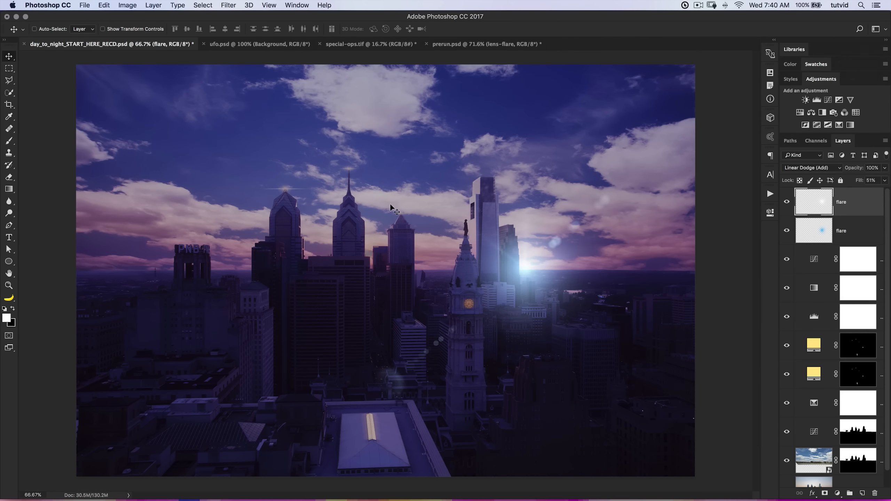
# Switch to Finder, close the images window and place starry-night.jpg from the 20th-daytimeToNightComposite folder into the skyline document.
pyautogui.press('super+Tab')
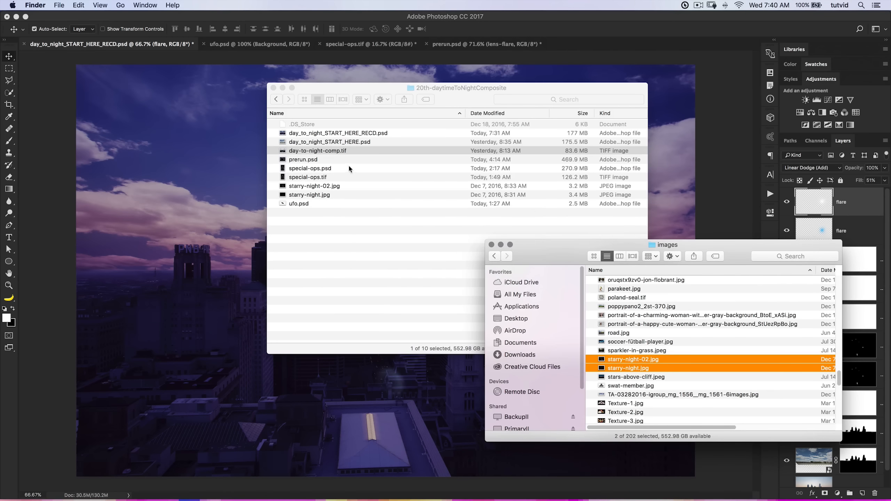
pyautogui.click(492, 245)
pyautogui.click(498, 244)
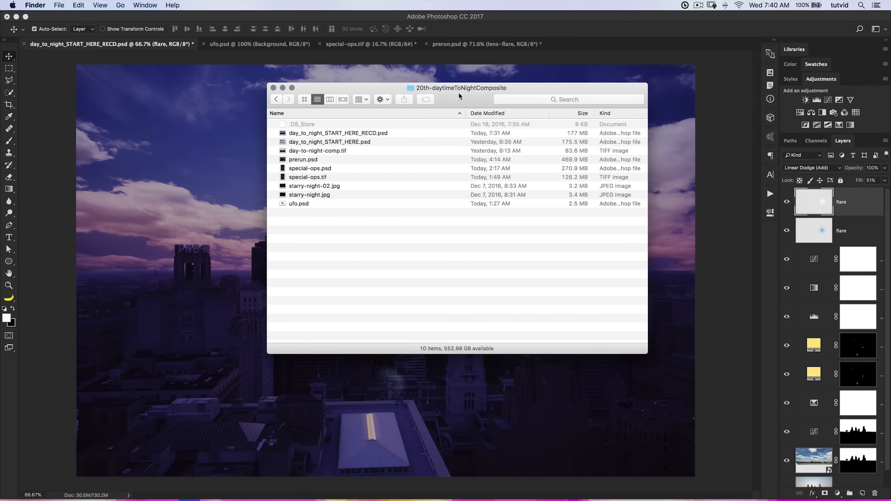
pyautogui.moveTo(458, 94); pyautogui.dragTo(493, 130)
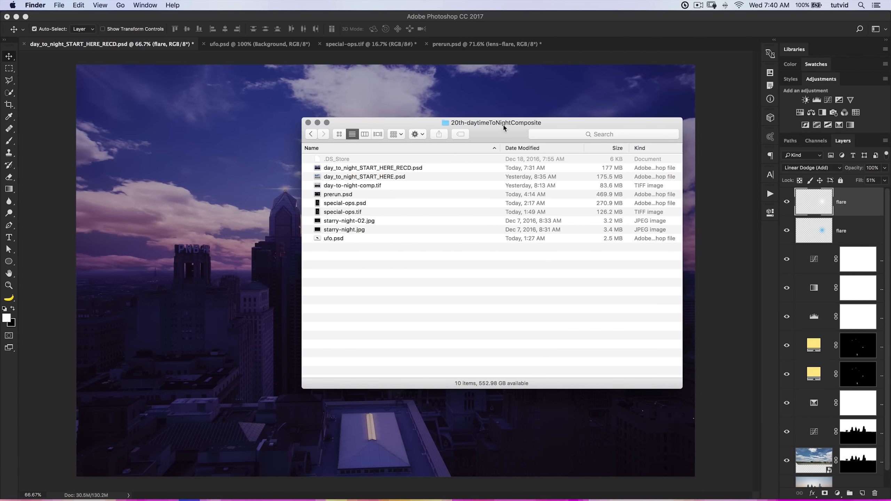
pyautogui.moveTo(504, 127); pyautogui.dragTo(584, 125)
pyautogui.click(433, 226)
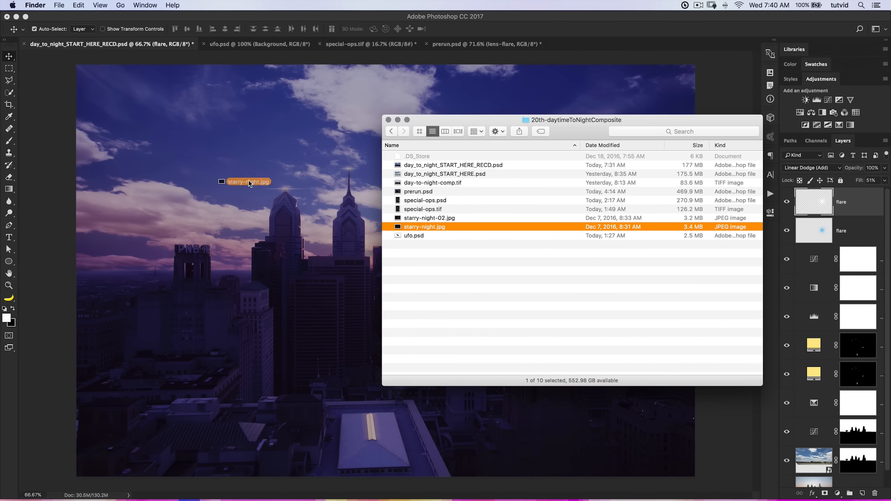
pyautogui.moveTo(248, 182); pyautogui.dragTo(250, 182)
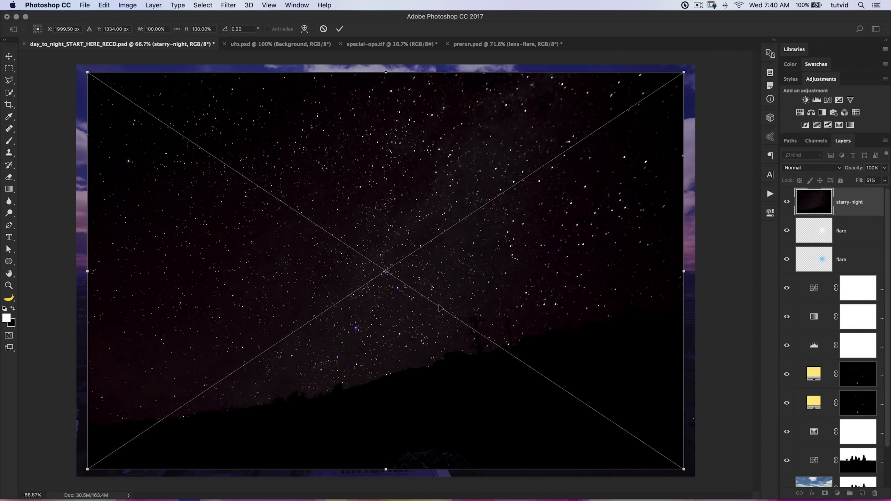
# Scale the placed starry-night image to about 109.57% width and 94.59% height over the sky, and blend it with Screen.
pyautogui.moveTo(446, 299); pyautogui.dragTo(430, 286)
pyautogui.moveTo(669, 452); pyautogui.dragTo(726, 431)
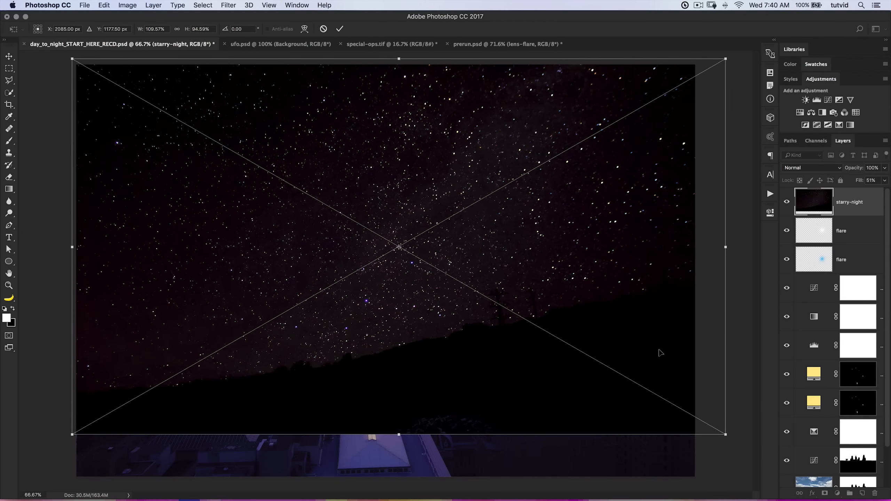
pyautogui.press('Return')
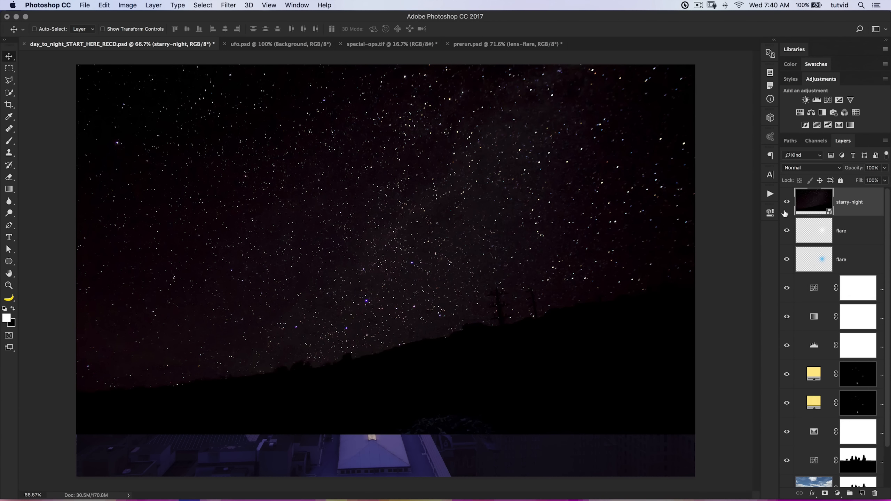
pyautogui.click(828, 171)
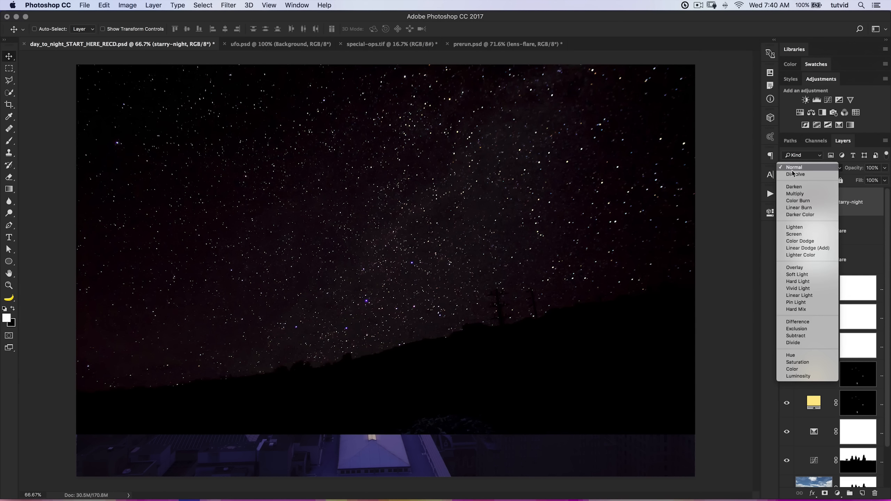
pyautogui.click(799, 233)
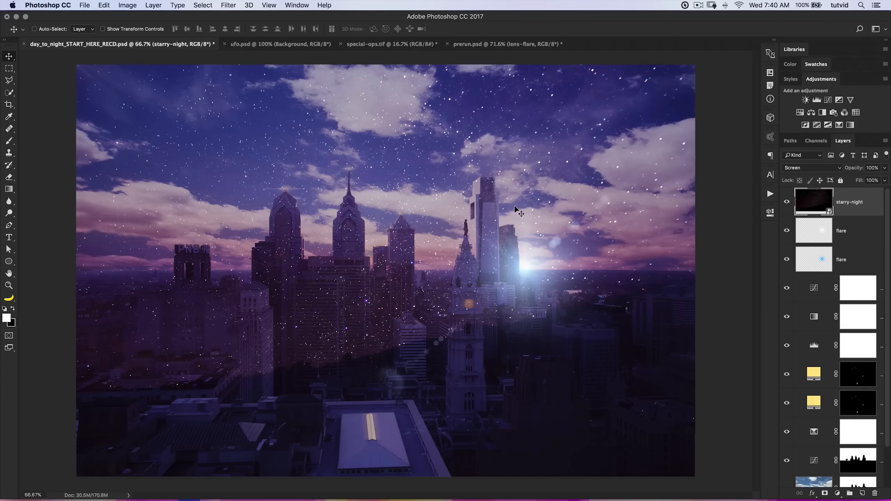
# Flip the starry-night layer horizontally and transform it so the stars spread across the full width of the sky.
pyautogui.press('super+t')
pyautogui.rightClick(435, 148)
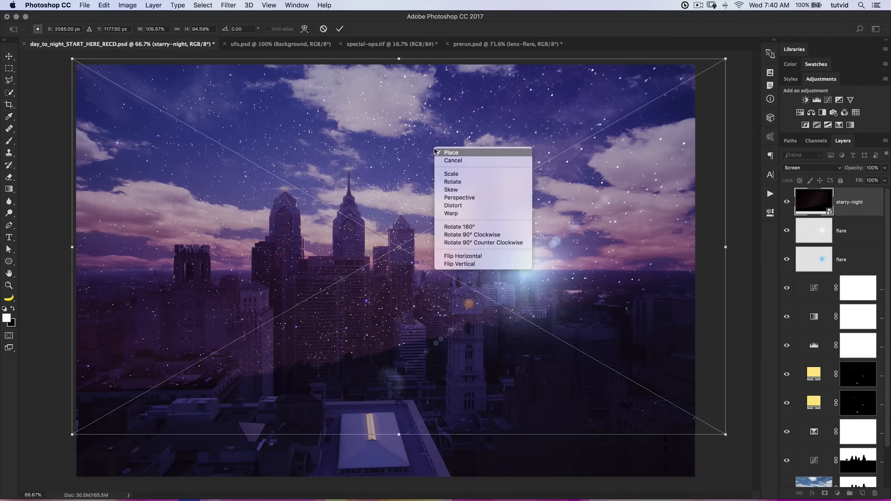
pyautogui.click(465, 256)
pyautogui.press('super+minus')
pyautogui.press('super+minus')
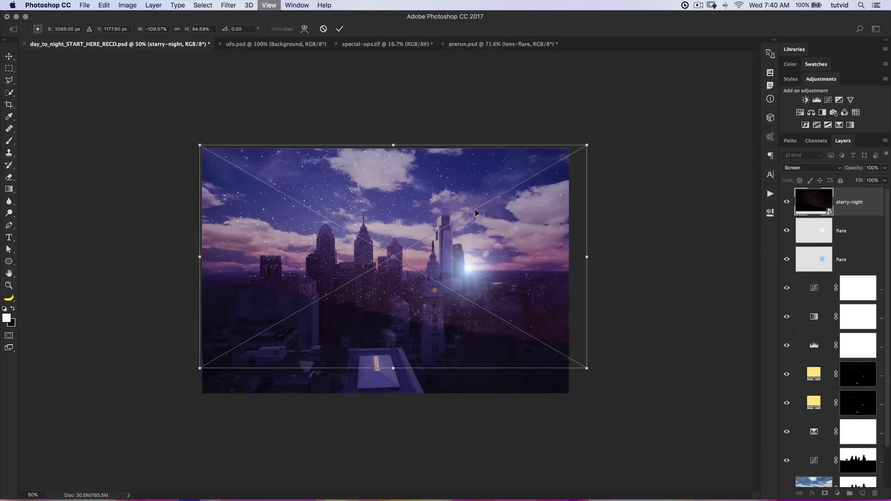
pyautogui.moveTo(229, 258); pyautogui.dragTo(118, 240)
pyautogui.press('Return')
# Load the sky selection from its saved channel and add it as a layer mask on the starry-night layer.
pyautogui.press('z')
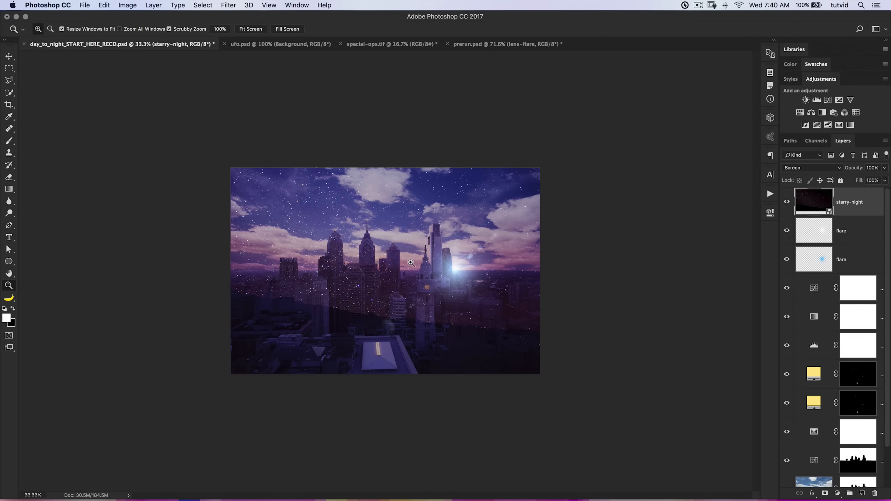
pyautogui.click(406, 261)
pyautogui.click(405, 261)
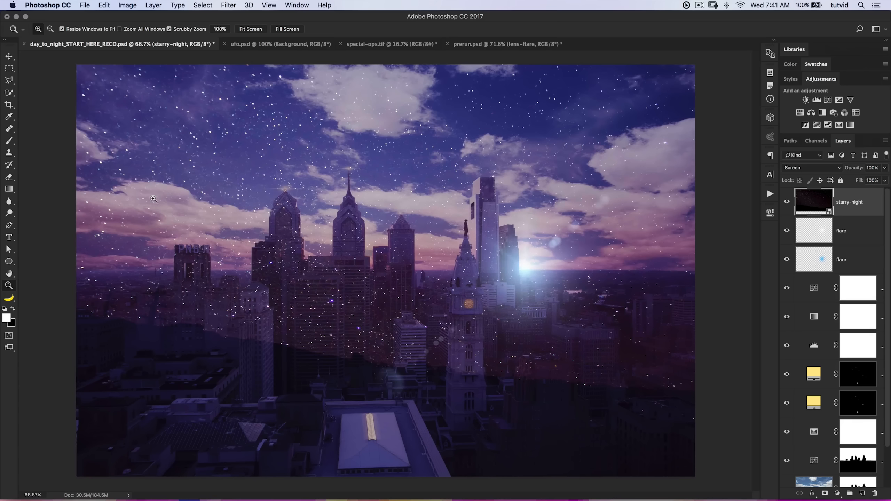
pyautogui.keyDown('alt'); pyautogui.click(157, 225); pyautogui.keyUp('alt')
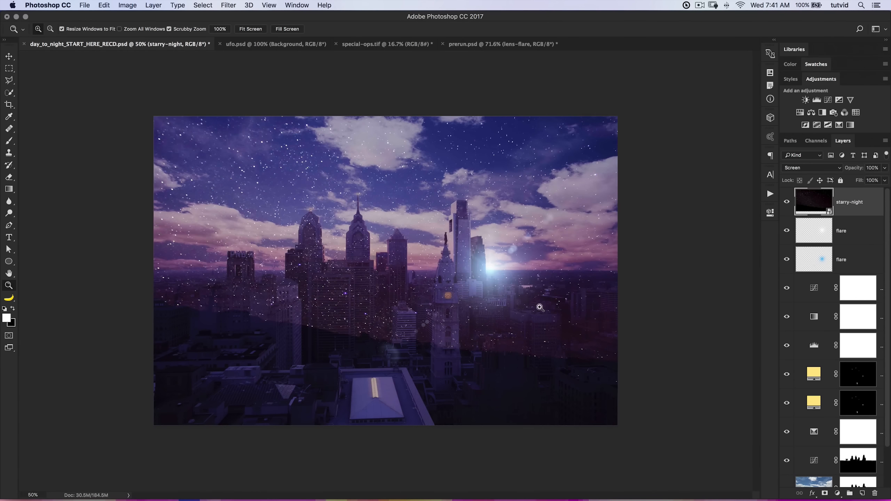
pyautogui.scroll(-3, 821, 335)
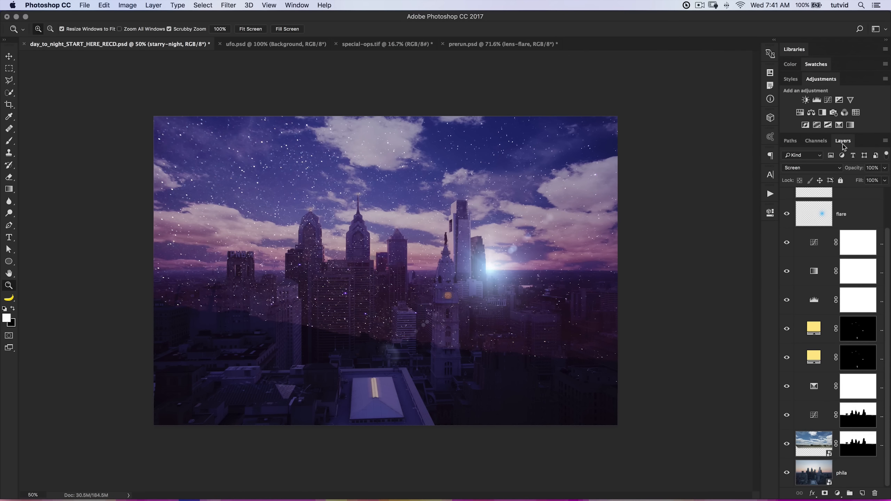
pyautogui.scroll(2, 844, 191)
pyautogui.click(816, 141)
pyautogui.keyDown('super'); pyautogui.click(817, 272); pyautogui.keyUp('super')
pyautogui.click(843, 141)
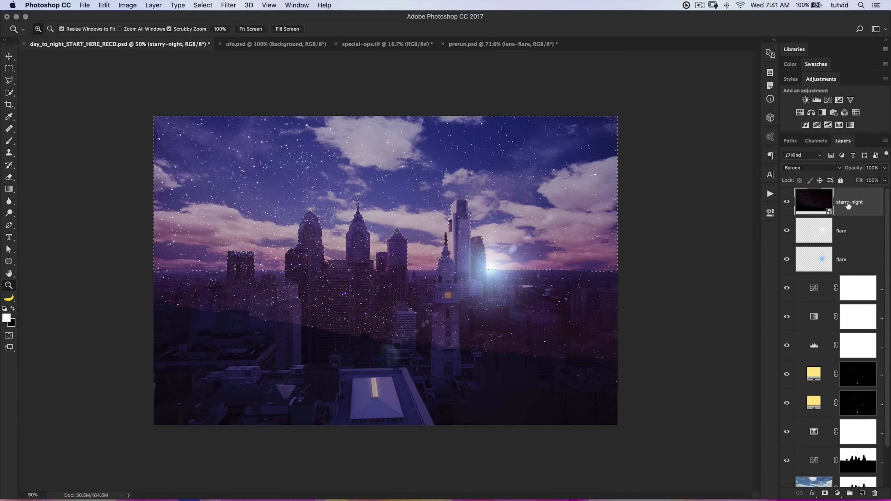
pyautogui.click(825, 493)
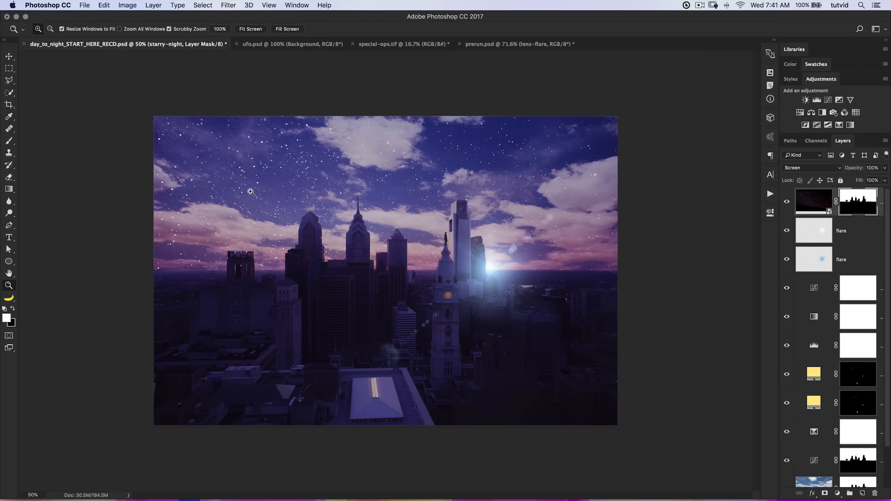
# Paint black over scattered sky areas of the starry-night layer mask with a soft 500 px brush at 37% opacity and check the mask.
pyautogui.click(9, 141)
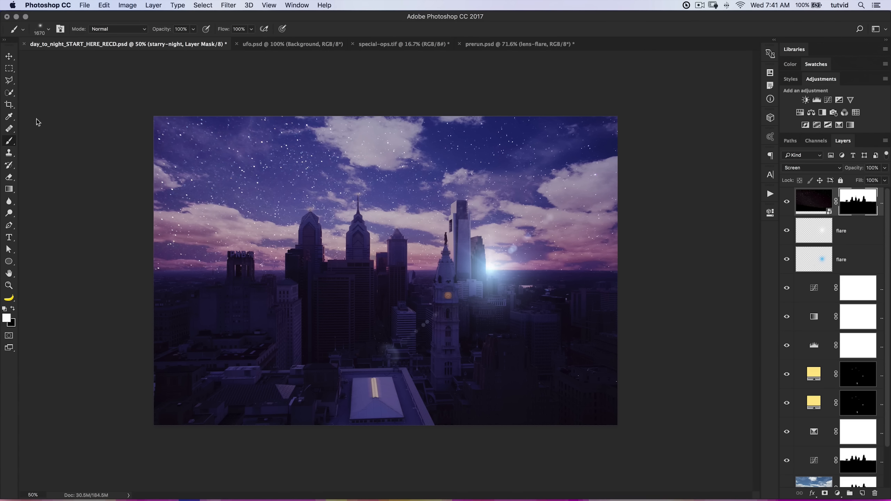
pyautogui.rightClick(287, 249)
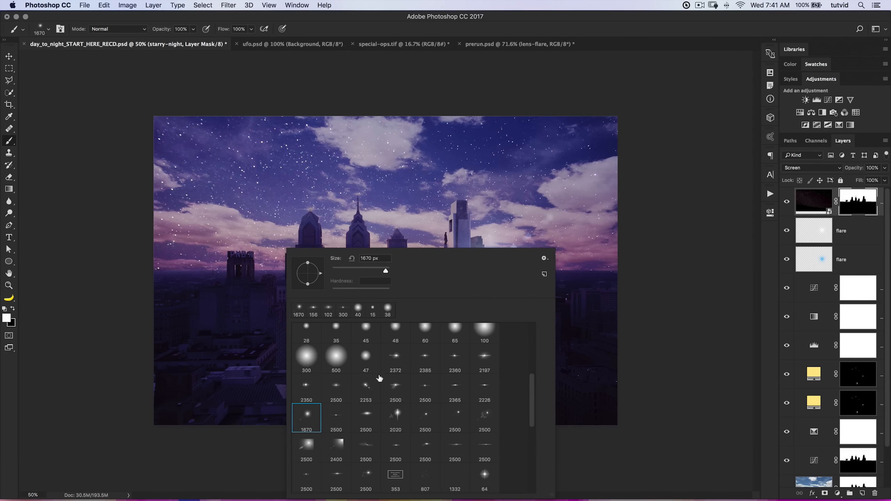
pyautogui.click(336, 359)
pyautogui.click(95, 244)
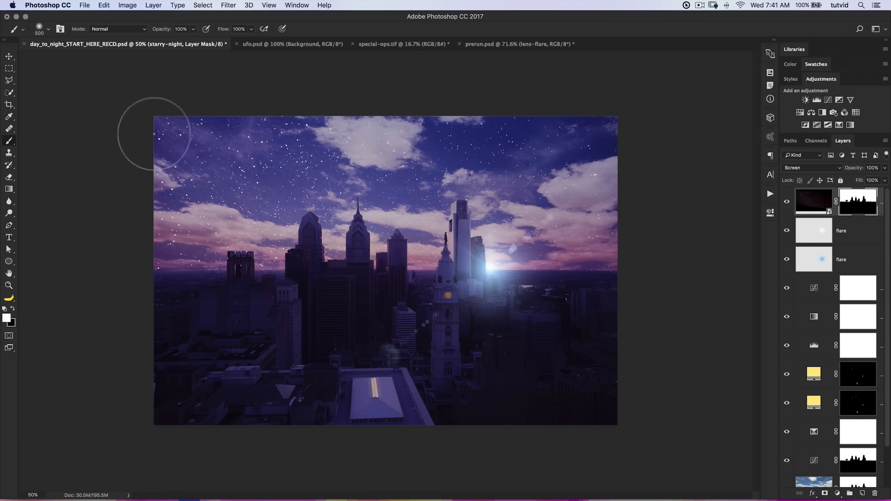
pyautogui.moveTo(167, 28); pyautogui.dragTo(139, 32)
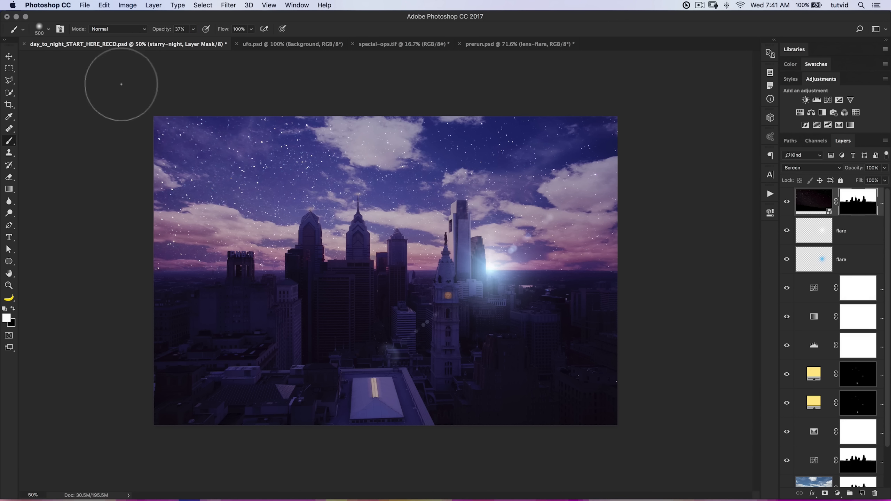
pyautogui.press('x')
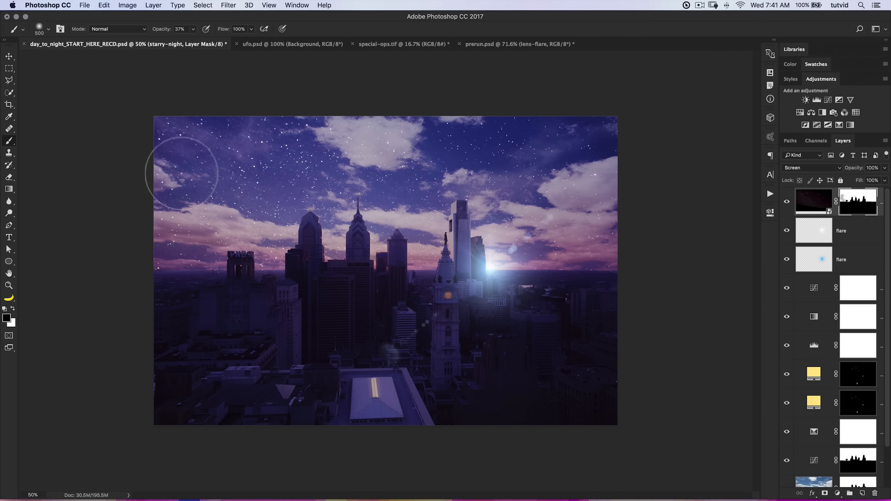
pyautogui.moveTo(181, 174)
pyautogui.mouseDown()
pyautogui.moveTo(171, 124)
pyautogui.moveTo(196, 120)
pyautogui.moveTo(150, 150)
pyautogui.mouseUp()
pyautogui.click(254, 174)
pyautogui.moveTo(240, 165)
pyautogui.mouseDown()
pyautogui.moveTo(270, 171)
pyautogui.moveTo(287, 143)
pyautogui.moveTo(269, 130)
pyautogui.moveTo(298, 165)
pyautogui.mouseUp()
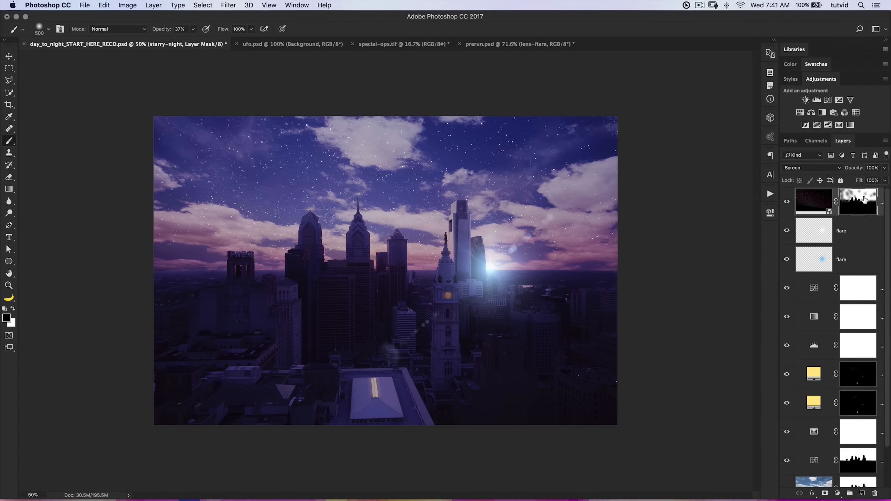
pyautogui.keyDown('alt'); pyautogui.click(864, 199); pyautogui.keyUp('alt')
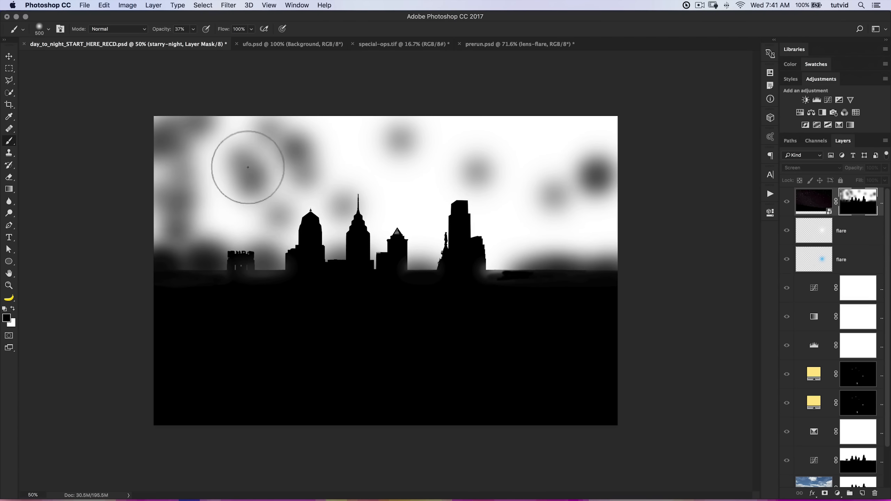
pyautogui.keyDown('alt'); pyautogui.click(858, 200); pyautogui.keyUp('alt')
# Switch to Finder and place the starry-night-02 image into the skyline document.
pyautogui.press('super+Tab')
pyautogui.click(451, 219)
pyautogui.moveTo(451, 219); pyautogui.dragTo(398, 255)
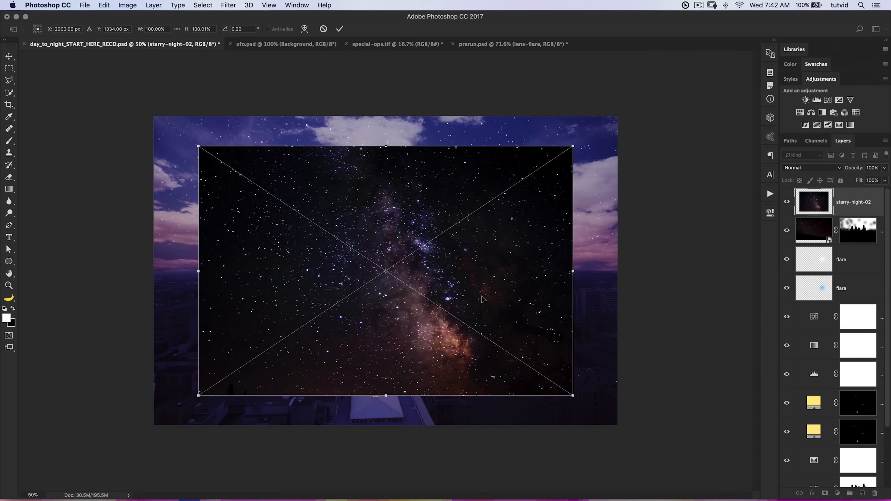
# Rotate the placed starry-night-02 image to -90°, scale it to about 91.6% and position it over the left part of the sky.
pyautogui.moveTo(483, 299); pyautogui.dragTo(462, 292)
pyautogui.moveTo(467, 115); pyautogui.dragTo(465, 113)
pyautogui.moveTo(337, 73); pyautogui.dragTo(310, 76)
pyautogui.moveTo(489, 450); pyautogui.dragTo(468, 420)
pyautogui.moveTo(432, 299)
pyautogui.mouseDown()
pyautogui.moveTo(352, 303)
pyautogui.moveTo(332, 250)
pyautogui.moveTo(343, 231)
pyautogui.mouseUp()
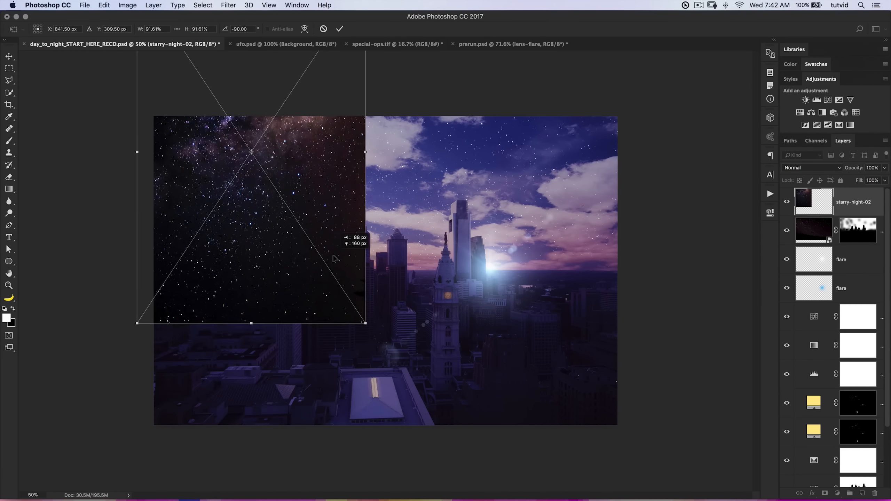
pyautogui.press('Return')
# Duplicate the starry-night-02 layer twice, positioning one copy over the middle of the image and the other over the right side.
pyautogui.press('b')
pyautogui.press('x')
pyautogui.press('v')
pyautogui.keyDown('alt'); pyautogui.moveTo(280, 199); pyautogui.dragTo(452, 318); pyautogui.keyUp('alt')
pyautogui.keyDown('alt'); pyautogui.moveTo(427, 273); pyautogui.dragTo(595, 197); pyautogui.keyUp('alt')
# Flip the right starry-night-02 copy horizontally and move it up and inward over the right part of the sky.
pyautogui.hotkey('ctrl', 't')
pyautogui.rightClick(575, 174)
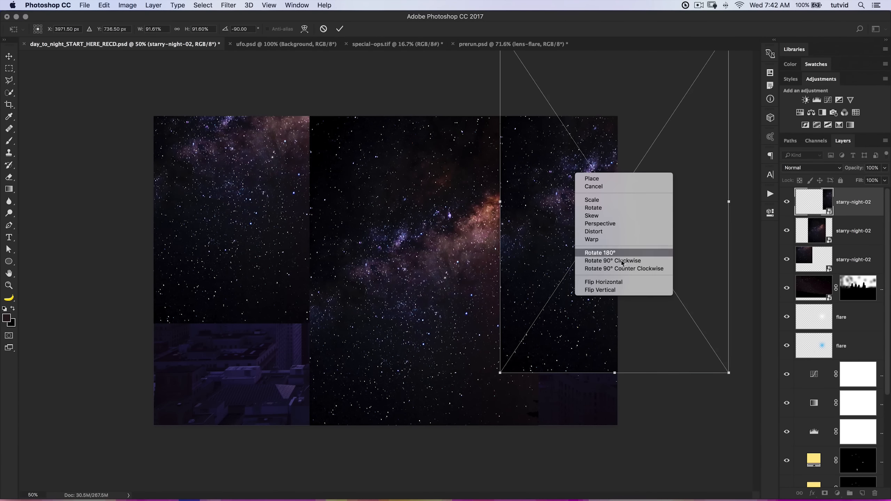
pyautogui.click(605, 282)
pyautogui.moveTo(607, 277); pyautogui.dragTo(582, 245)
pyautogui.press('Return')
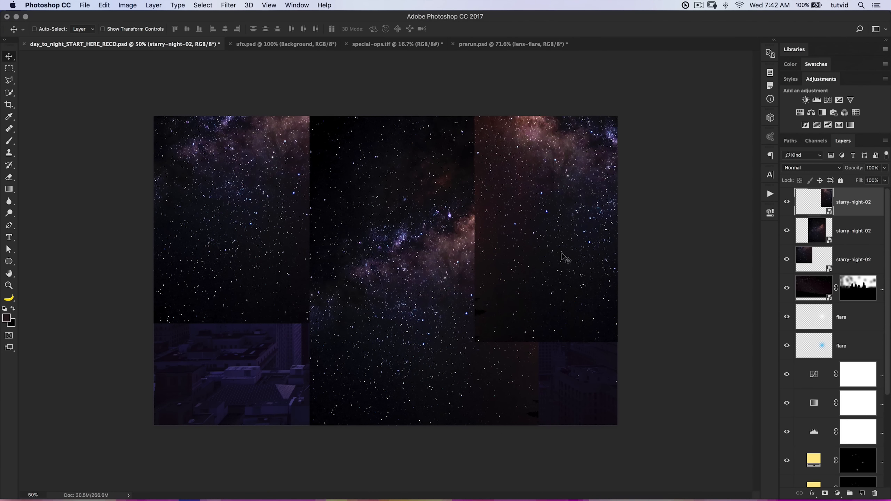
# Load the sky-02 channel as a selection, mask the left starry-night-02 layer with it, and copy that mask to the other two copies.
pyautogui.scroll(-4, 844, 327)
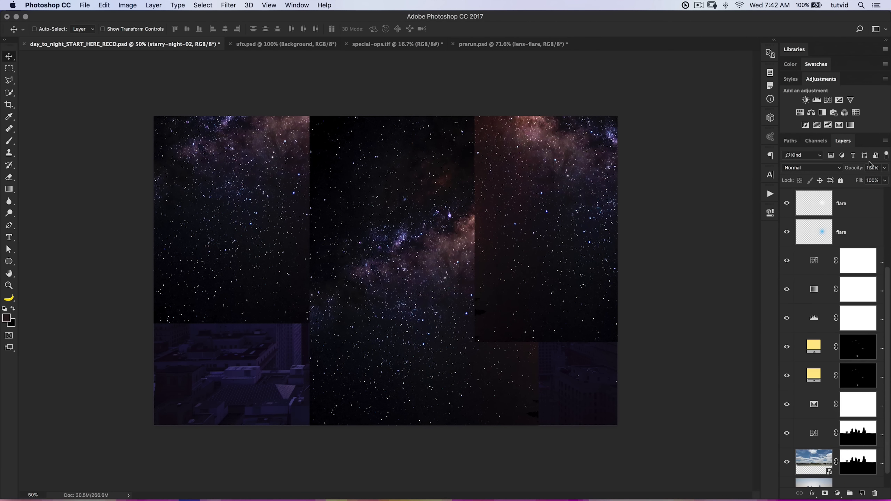
pyautogui.click(815, 141)
pyautogui.keyDown('super'); pyautogui.click(812, 277); pyautogui.keyUp('super')
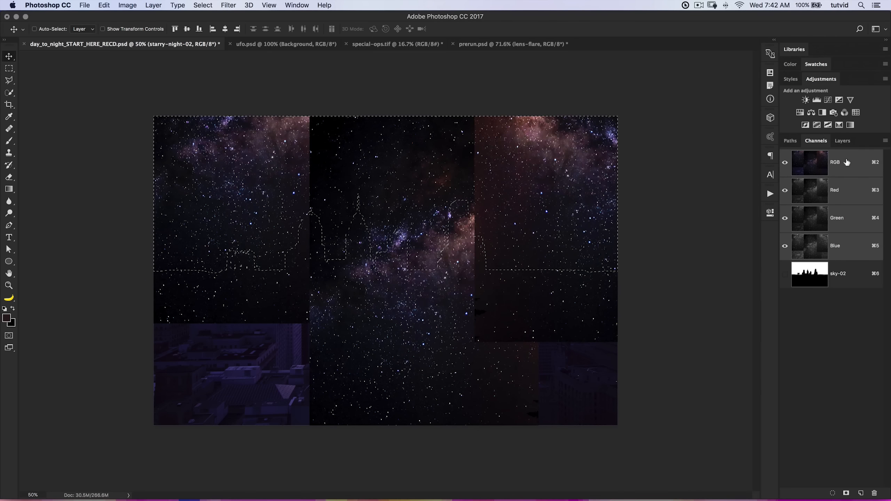
pyautogui.click(842, 140)
pyautogui.scroll(3, 851, 235)
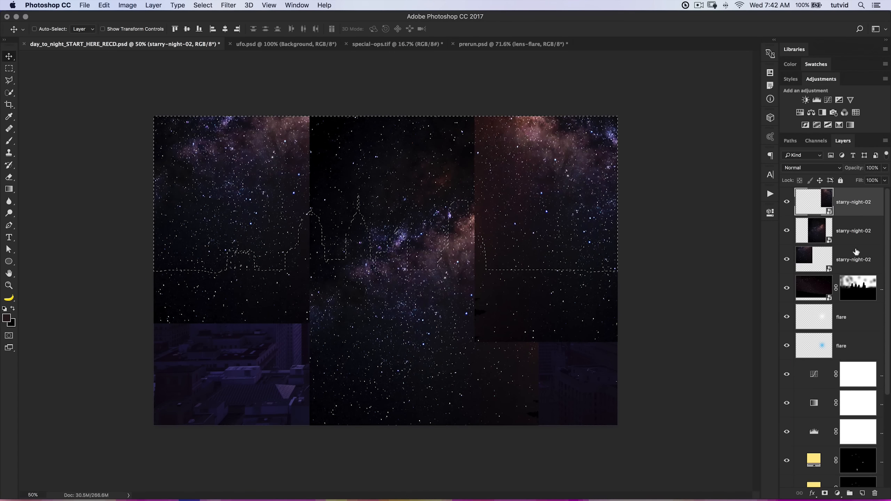
pyautogui.click(856, 257)
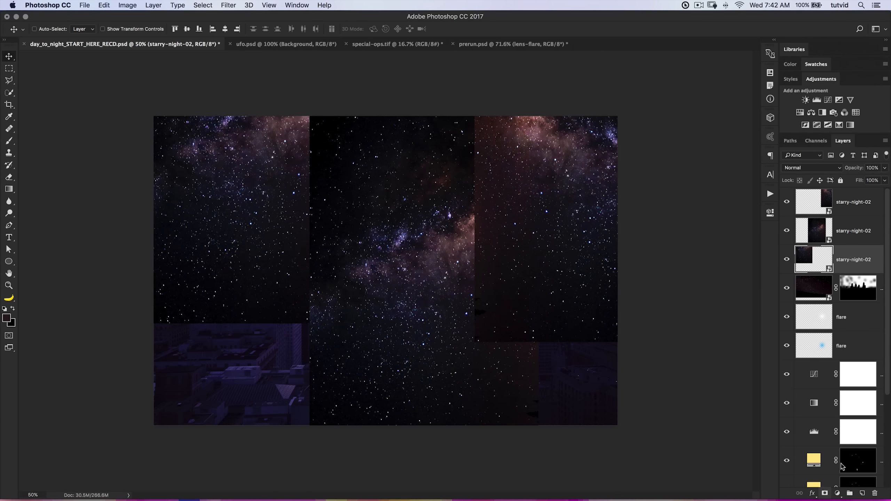
pyautogui.click(825, 493)
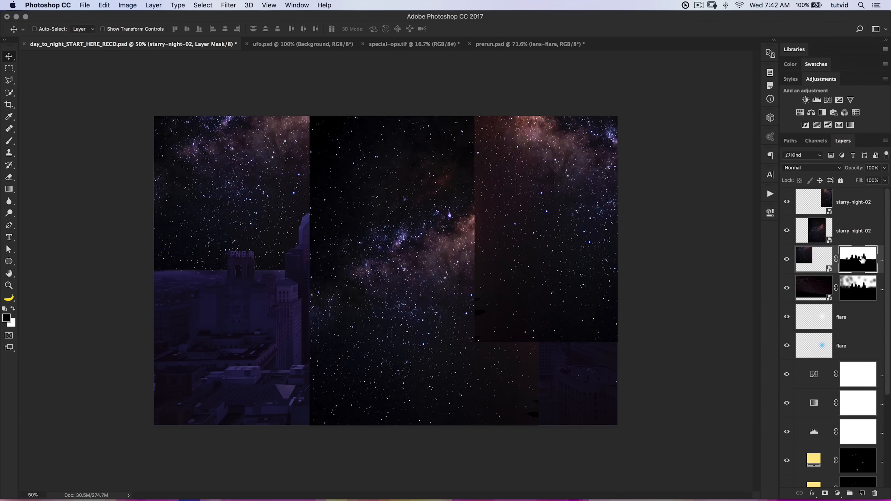
pyautogui.moveTo(857, 260); pyautogui.dragTo(856, 209)
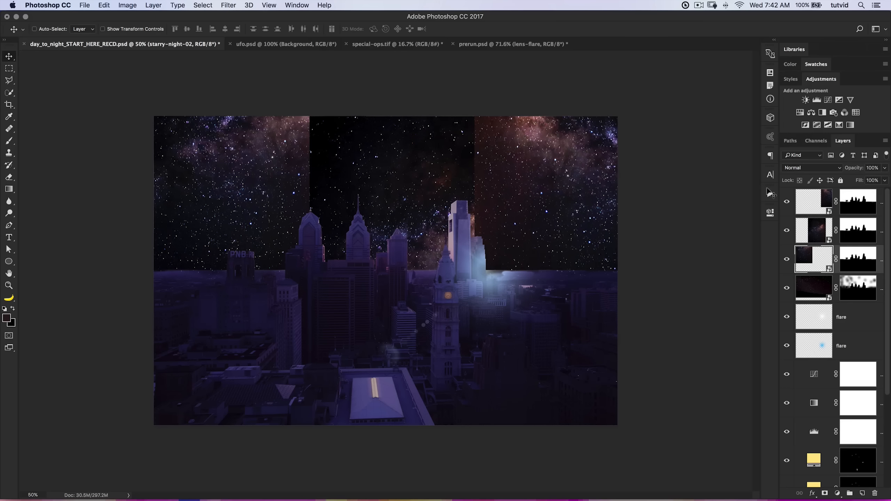
# Set the blend mode of all three starry-night-02 layers to Screen.
pyautogui.click(813, 205)
pyautogui.click(818, 157)
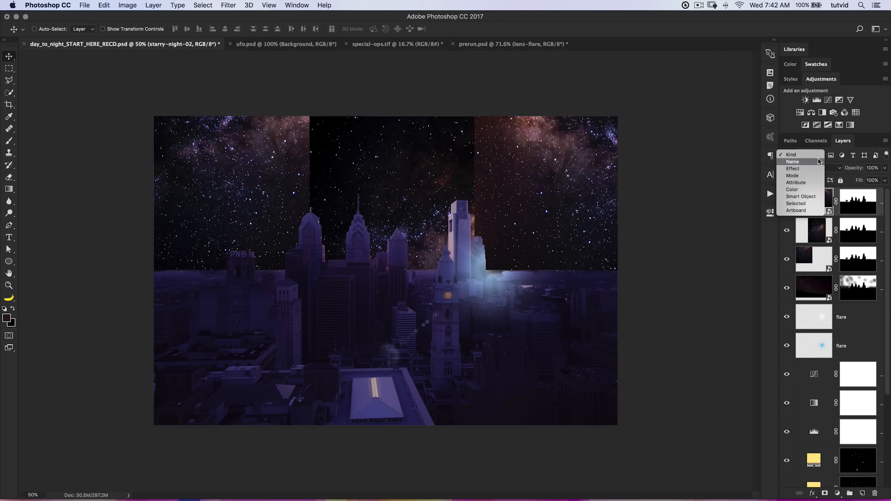
pyautogui.click(833, 168)
pyautogui.click(832, 168)
pyautogui.click(807, 234)
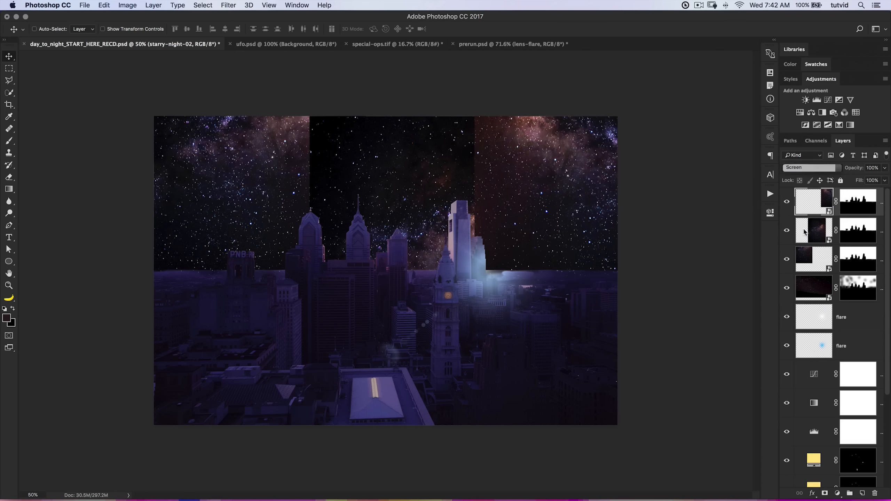
pyautogui.click(817, 229)
pyautogui.click(811, 168)
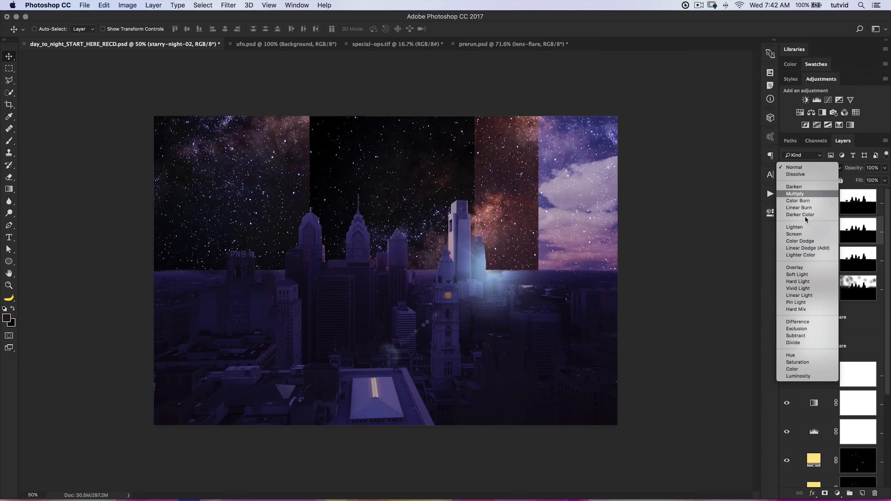
pyautogui.click(794, 235)
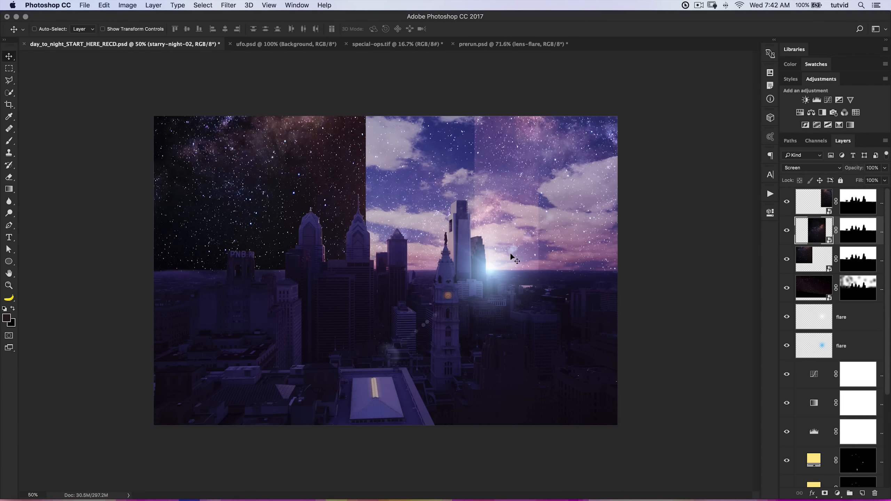
pyautogui.click(814, 256)
pyautogui.click(817, 168)
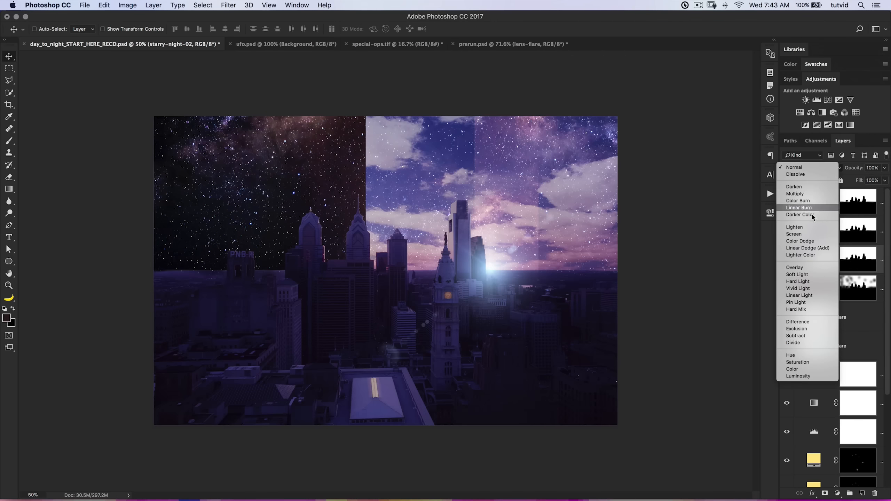
pyautogui.click(808, 235)
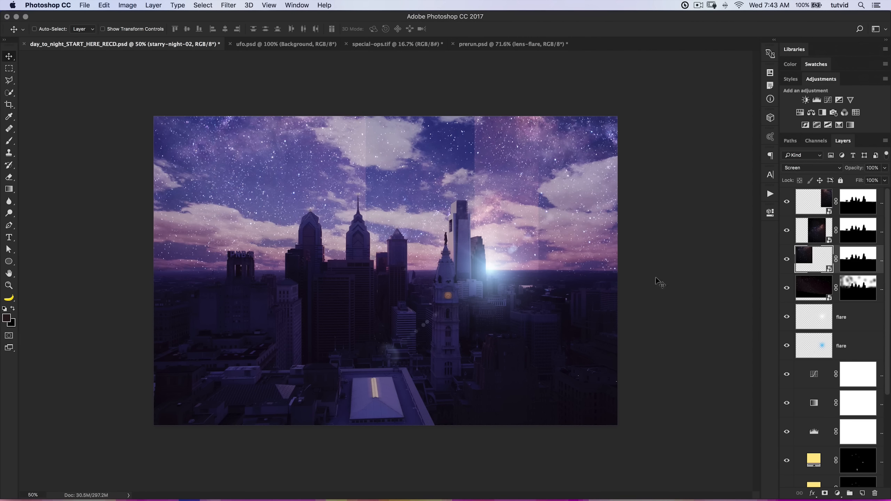
# Paint black along the right edge of the left starry-night-02 layer's mask with a soft 800 px brush at 86% opacity to hide the seam.
pyautogui.click(787, 259)
pyautogui.click(787, 259)
pyautogui.click(856, 258)
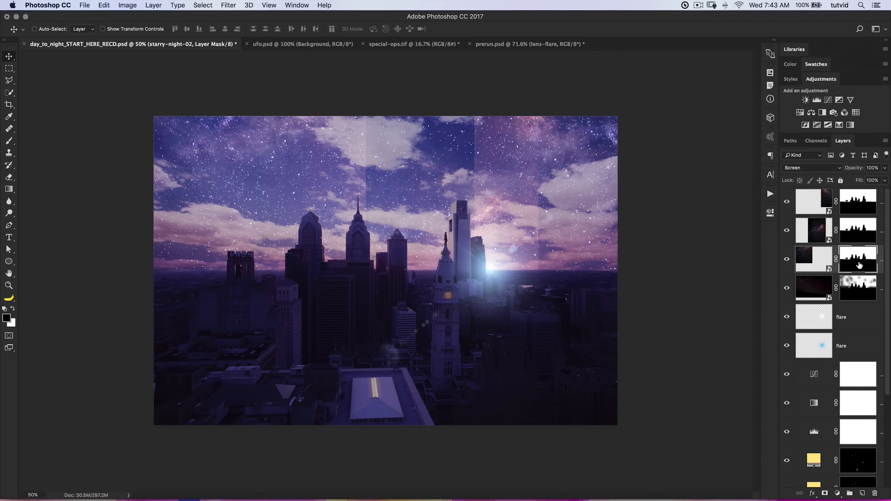
pyautogui.click(13, 144)
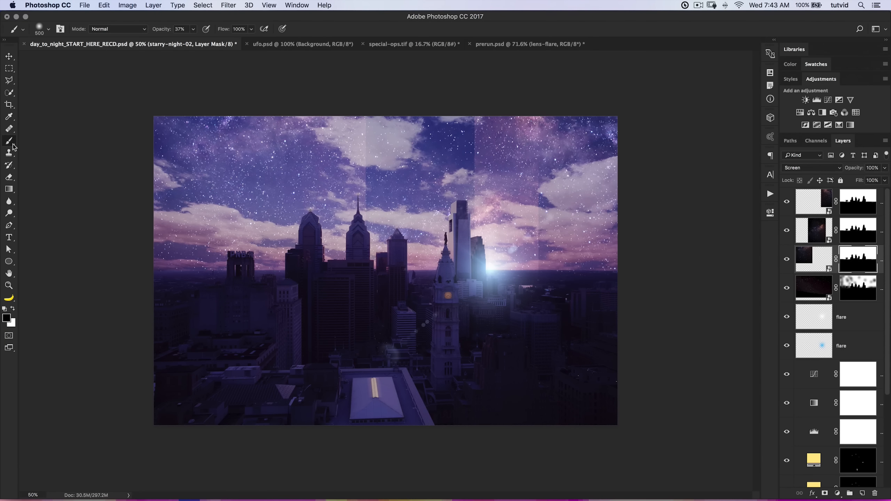
pyautogui.moveTo(157, 33); pyautogui.dragTo(178, 40)
pyautogui.press(']')
pyautogui.press(']')
pyautogui.press(']')
pyautogui.rightClick(352, 207)
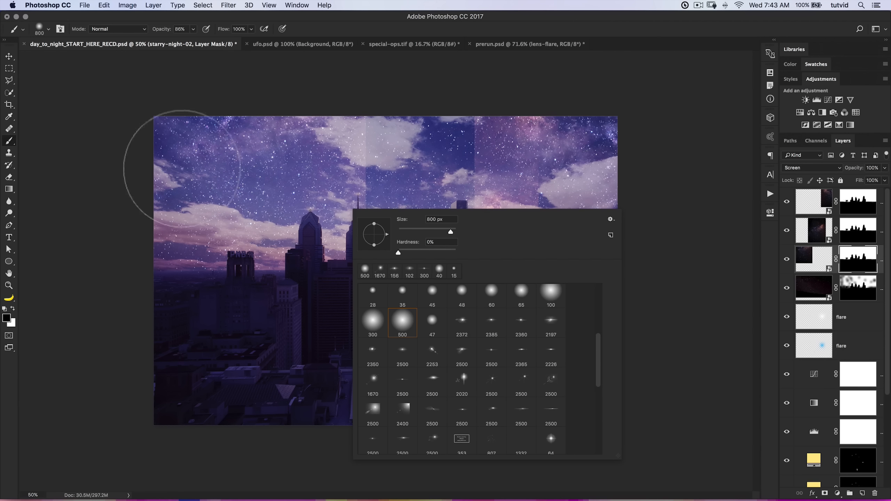
pyautogui.click(80, 167)
pyautogui.moveTo(368, 140)
pyautogui.mouseDown()
pyautogui.moveTo(361, 305)
pyautogui.moveTo(381, 312)
pyautogui.mouseUp()
pyautogui.moveTo(339, 82); pyautogui.dragTo(358, 319)
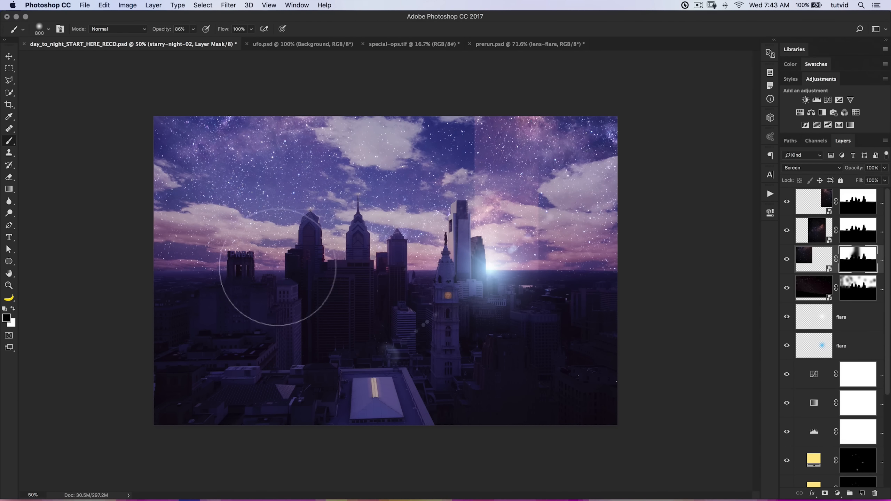
# Paint black on the middle starry-night-02 layer's mask along its right edge to blend away the hard seam.
pyautogui.click(788, 202)
pyautogui.click(787, 202)
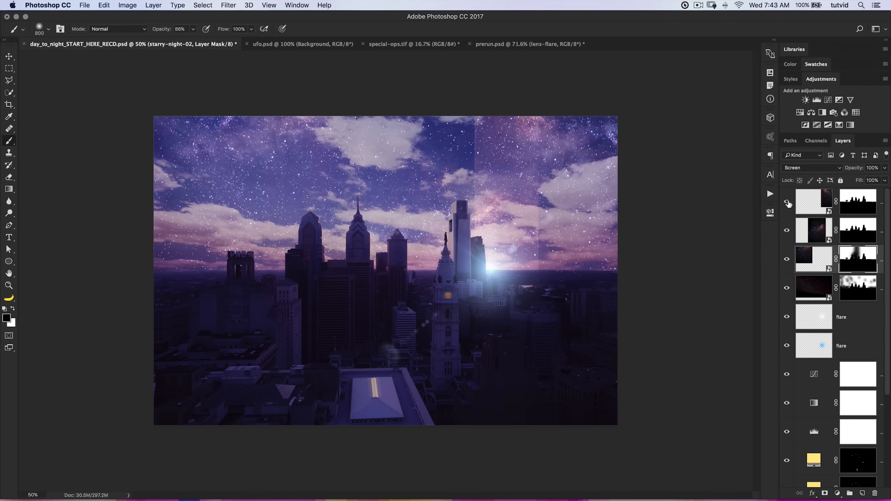
pyautogui.click(825, 234)
pyautogui.click(856, 234)
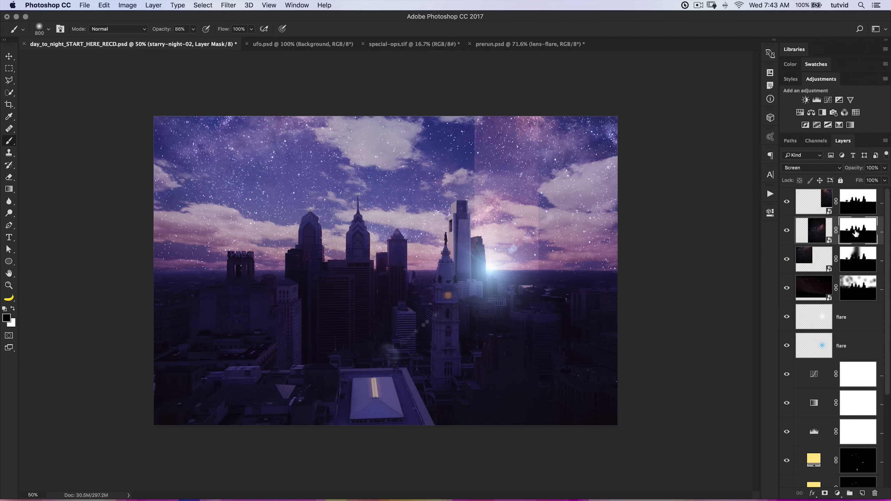
pyautogui.click(787, 231)
pyautogui.click(787, 231)
pyautogui.moveTo(560, 117); pyautogui.dragTo(558, 310)
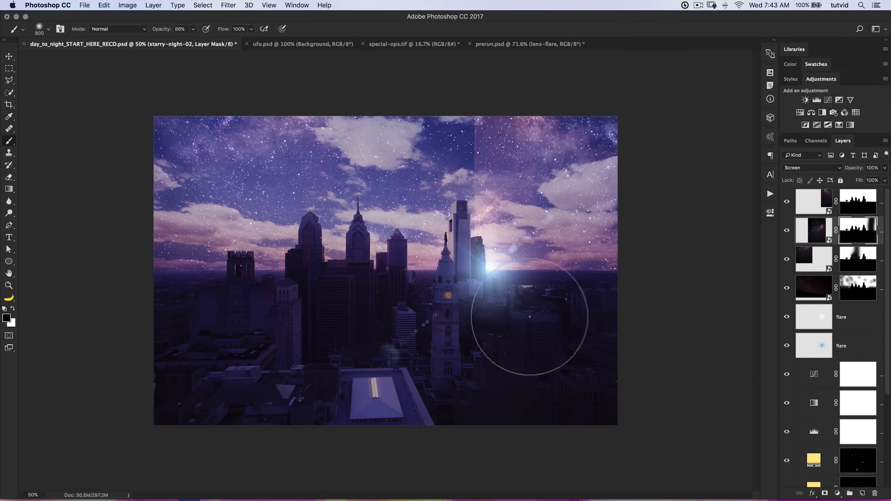
# Paint black on the right starry-night-02 layer's mask along its left edge to blend it into the middle copy.
pyautogui.click(858, 202)
pyautogui.moveTo(463, 99)
pyautogui.mouseDown()
pyautogui.moveTo(478, 189)
pyautogui.moveTo(462, 319)
pyautogui.mouseUp()
pyautogui.moveTo(510, 103)
pyautogui.mouseDown()
pyautogui.moveTo(523, 120)
pyautogui.moveTo(507, 159)
pyautogui.mouseUp()
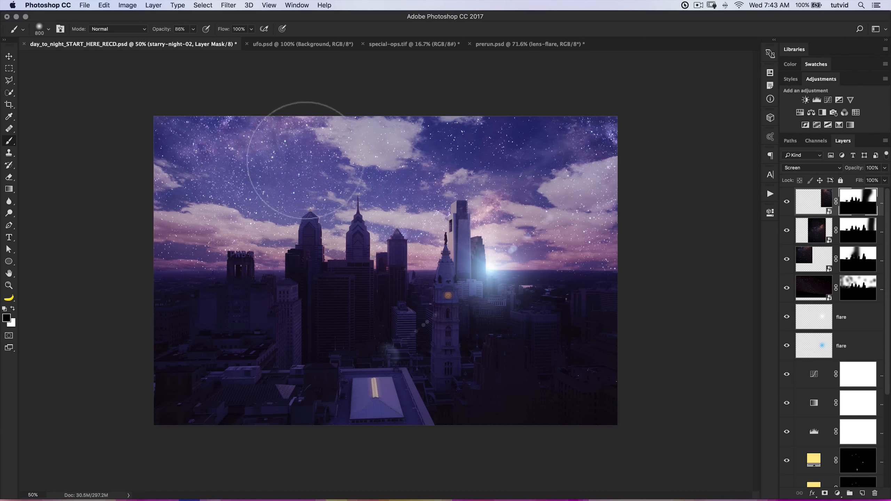
# Target the left starry-night-02 layer's mask with white as the foreground color, and inspect the blended sky close up and as a whole.
pyautogui.click(873, 268)
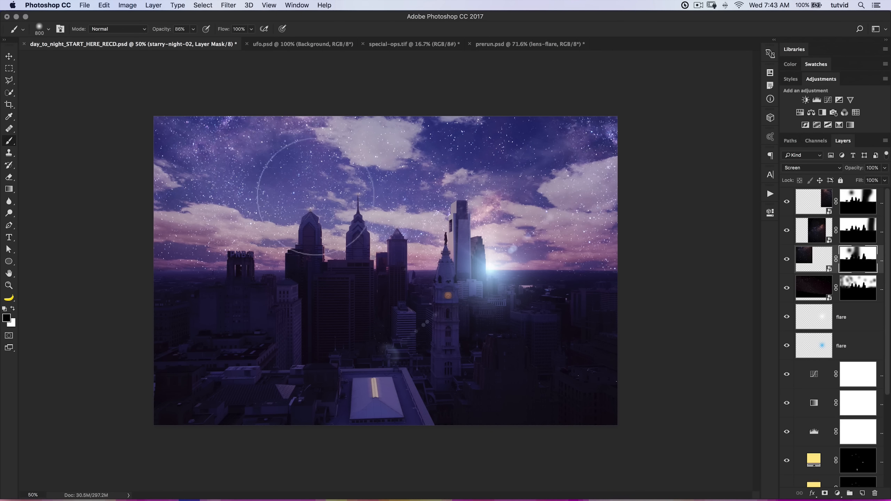
pyautogui.press('x')
pyautogui.press('s')
pyautogui.press('b')
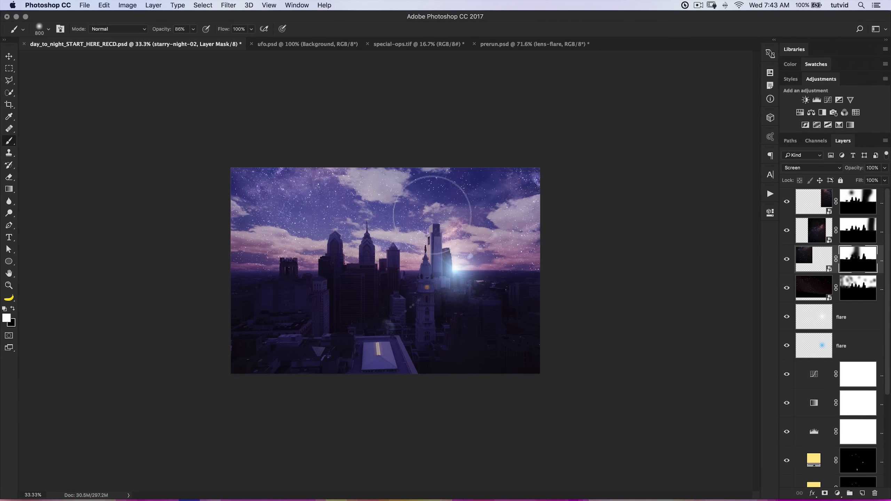
pyautogui.press('z')
pyautogui.click(434, 226)
pyautogui.click(434, 226)
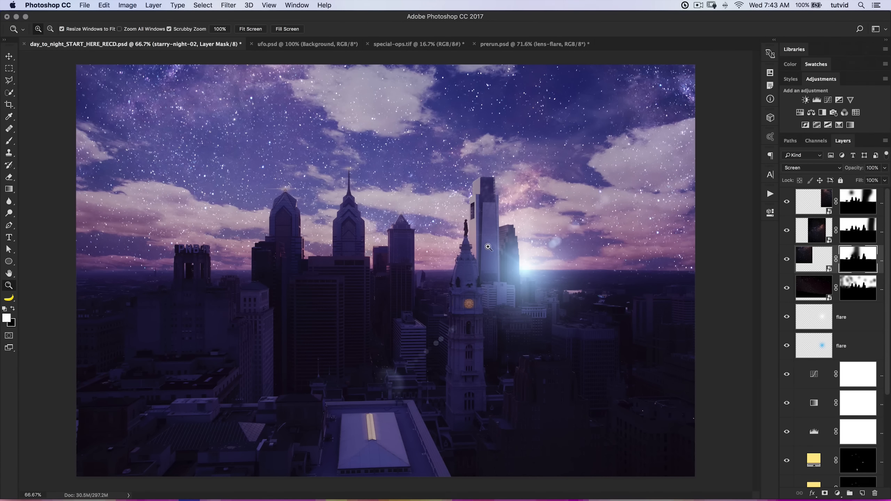
pyautogui.keyDown('alt'); pyautogui.click(499, 228); pyautogui.keyUp('alt')
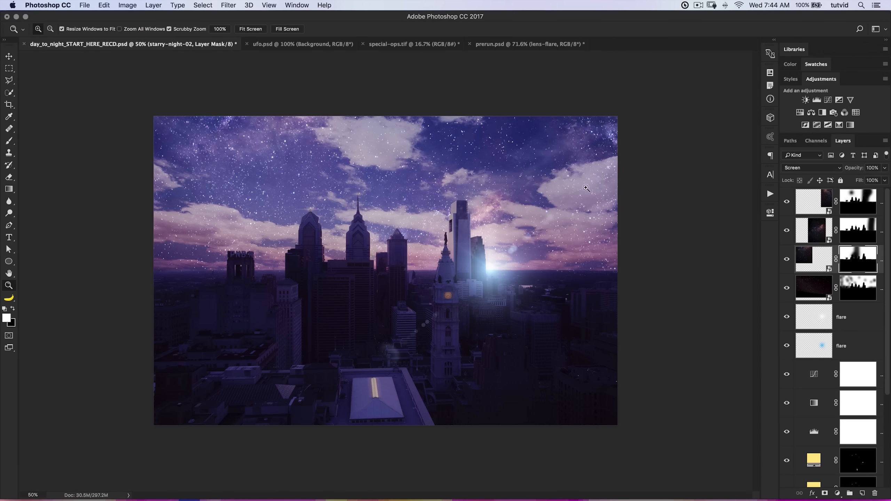
# Show only the clouds1 layer, disable its layer mask and make the layer itself the active target.
pyautogui.scroll(-5, 846, 384)
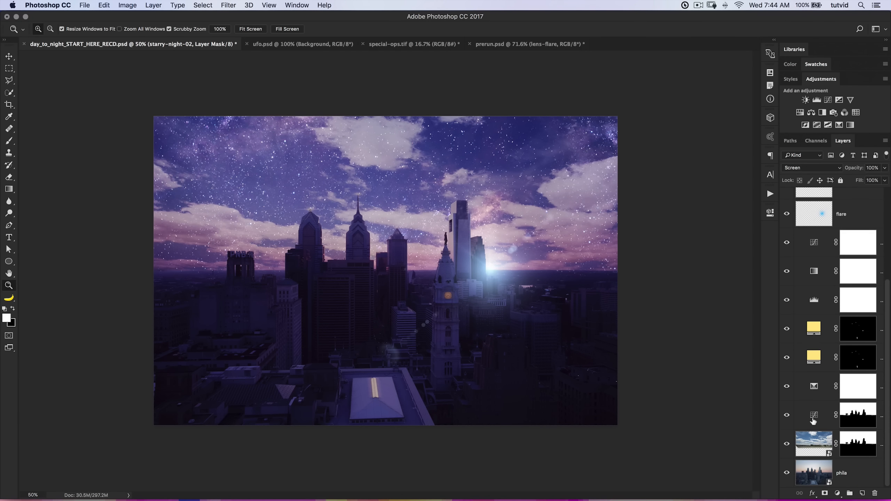
pyautogui.press('alt')
pyautogui.keyDown('alt'); pyautogui.click(787, 445); pyautogui.keyUp('alt')
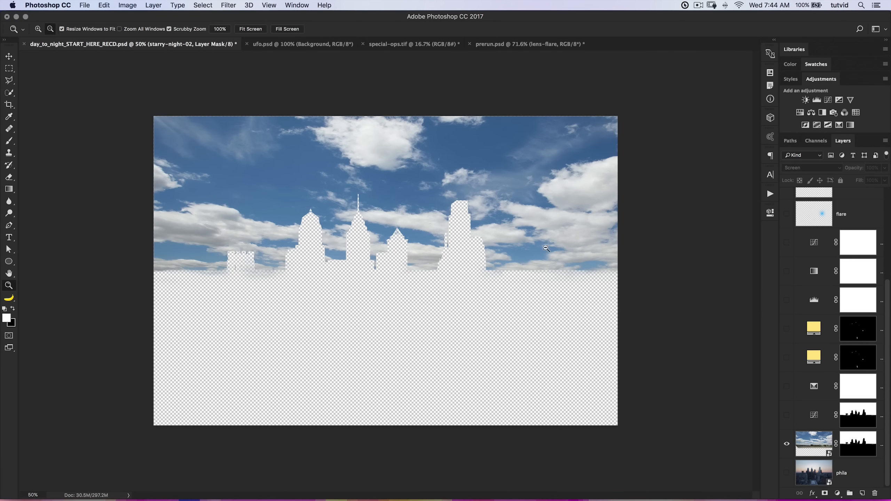
pyautogui.keyDown('shift'); pyautogui.click(858, 444); pyautogui.keyUp('shift')
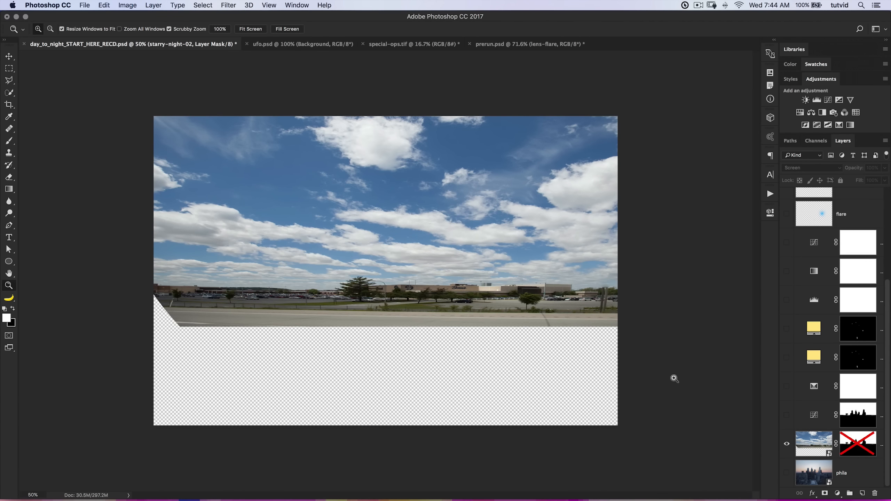
pyautogui.click(200, 5)
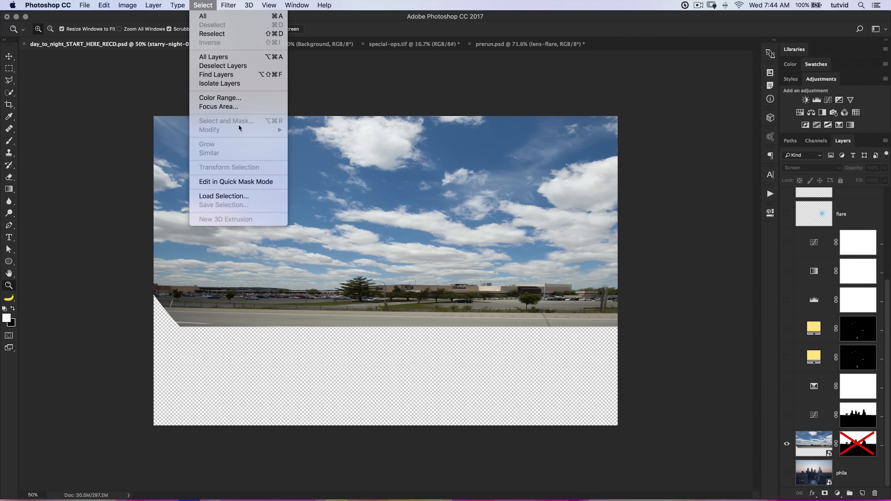
pyautogui.click(474, 99)
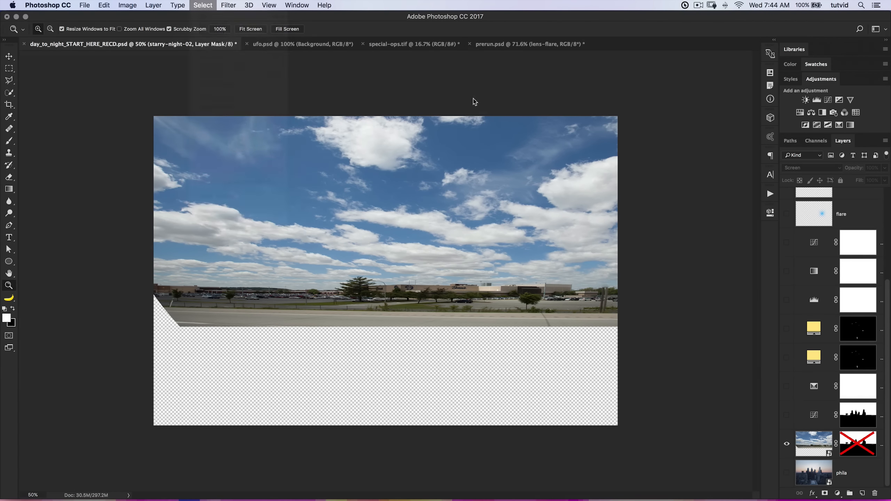
pyautogui.click(819, 440)
# Try a Color Range selection of the clouds sampled from the large bright upper cloud, and undo the selection.
pyautogui.click(203, 5)
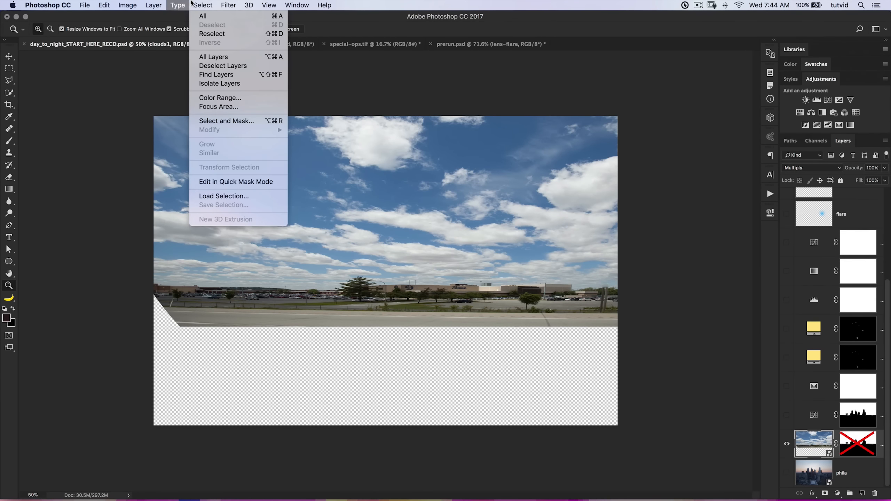
pyautogui.click(249, 98)
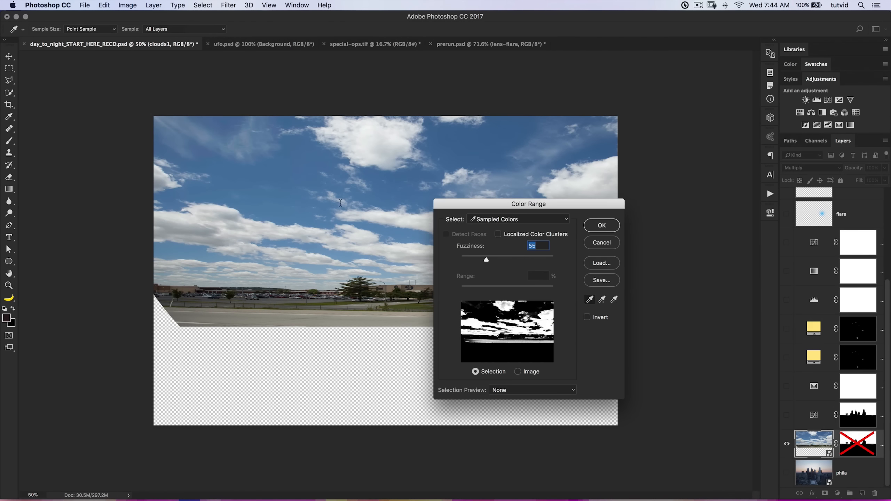
pyautogui.click(368, 139)
pyautogui.moveTo(511, 211); pyautogui.dragTo(593, 188)
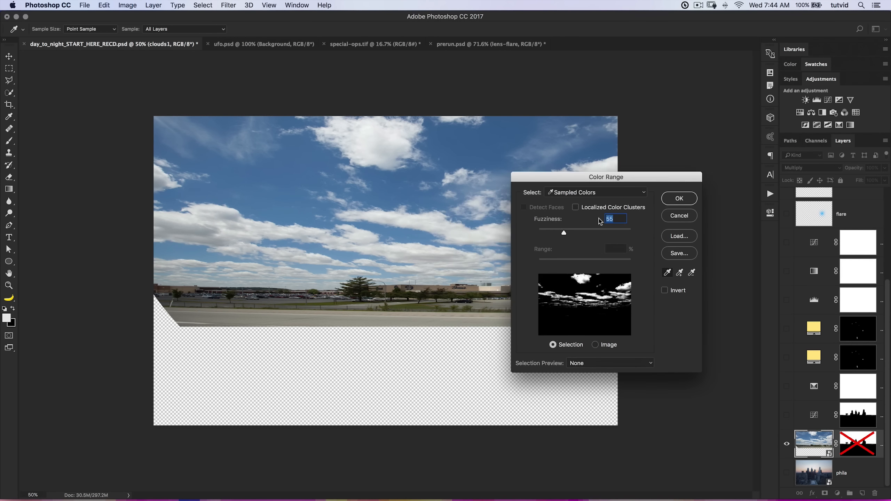
pyautogui.moveTo(564, 231)
pyautogui.mouseDown()
pyautogui.moveTo(573, 231)
pyautogui.moveTo(563, 231)
pyautogui.mouseUp()
pyautogui.click(670, 199)
pyautogui.press('z')
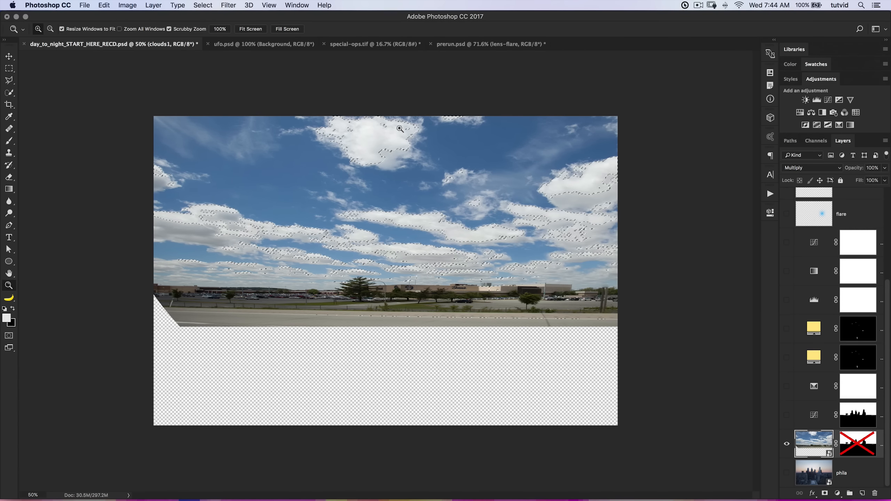
pyautogui.press('super+z')
# Select the clouds with Color Range by sampling a gray part of the lower-left clouds, with Fuzziness 22.
pyautogui.click(204, 5)
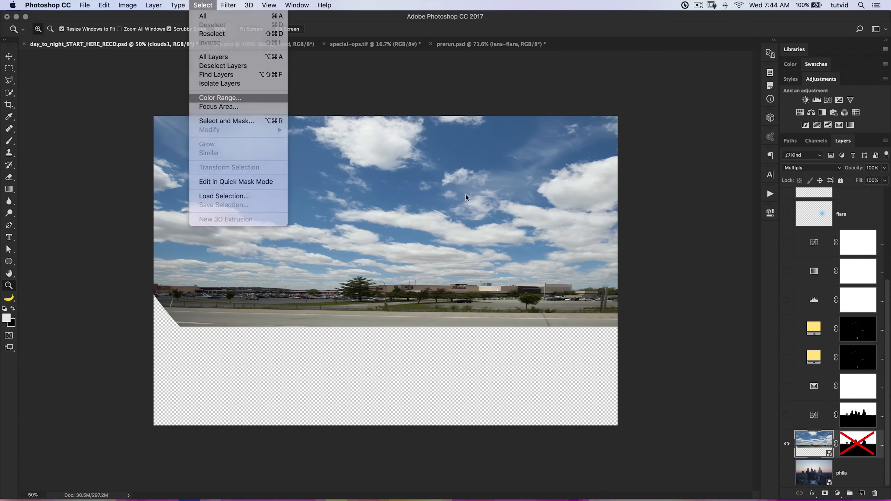
pyautogui.click(211, 97)
pyautogui.click(379, 157)
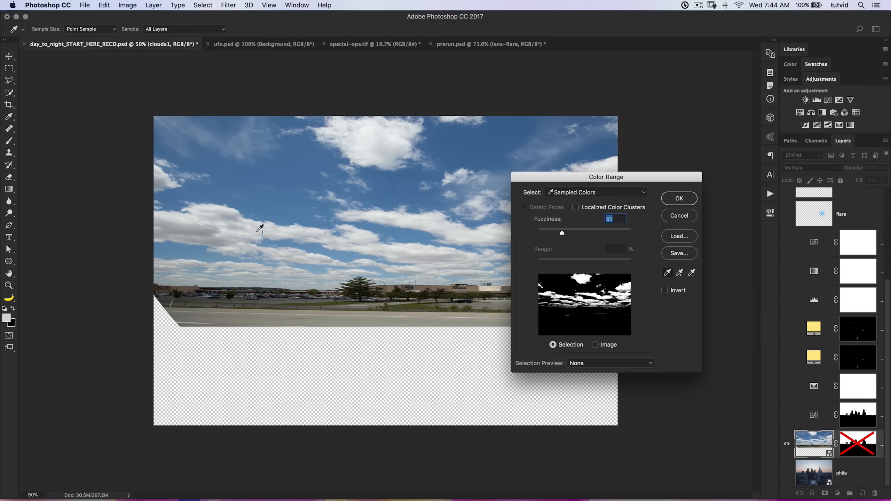
pyautogui.click(193, 236)
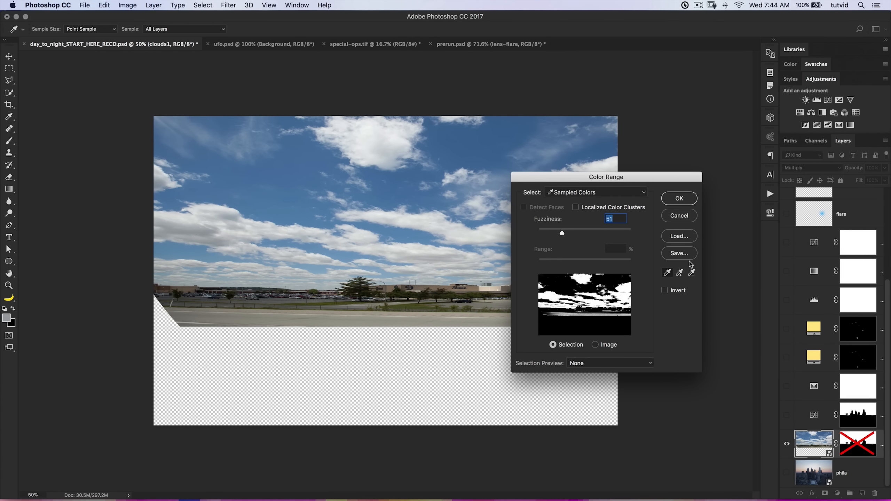
pyautogui.moveTo(563, 234); pyautogui.dragTo(549, 233)
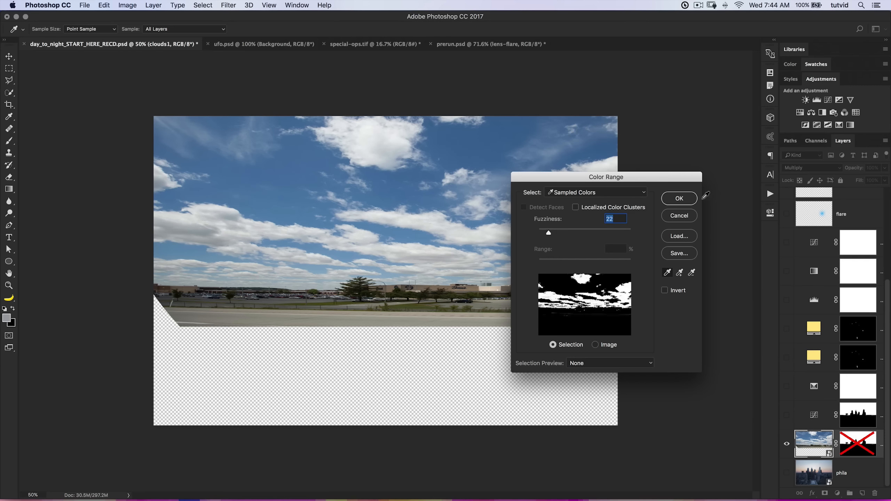
pyautogui.press('Return')
pyautogui.press('z')
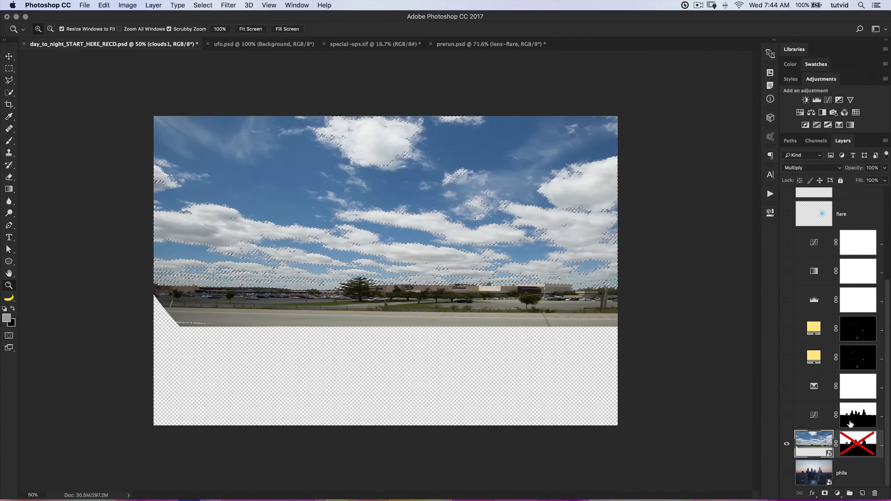
# Re-enable the clouds1 layer mask and show all the layers again, keeping the cloud selection active.
pyautogui.keyDown('shift'); pyautogui.click(857, 445); pyautogui.keyUp('shift')
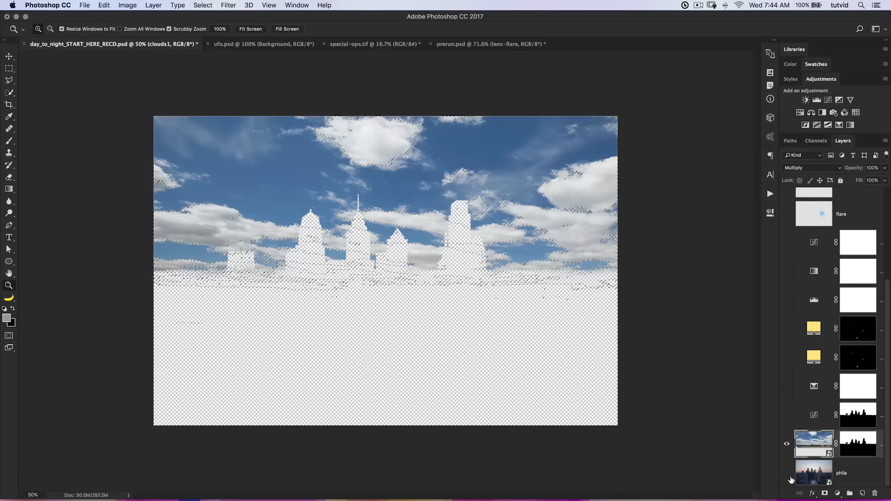
pyautogui.keyDown('alt'); pyautogui.click(787, 444); pyautogui.keyUp('alt')
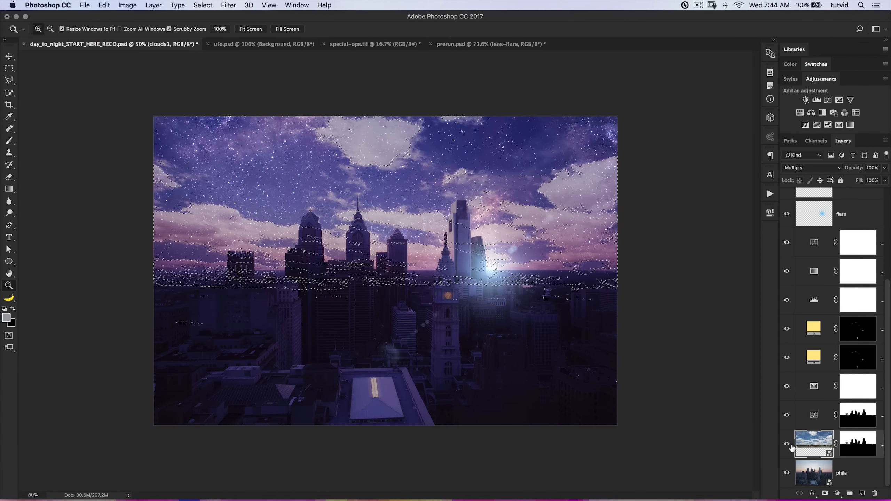
pyautogui.scroll(5, 849, 312)
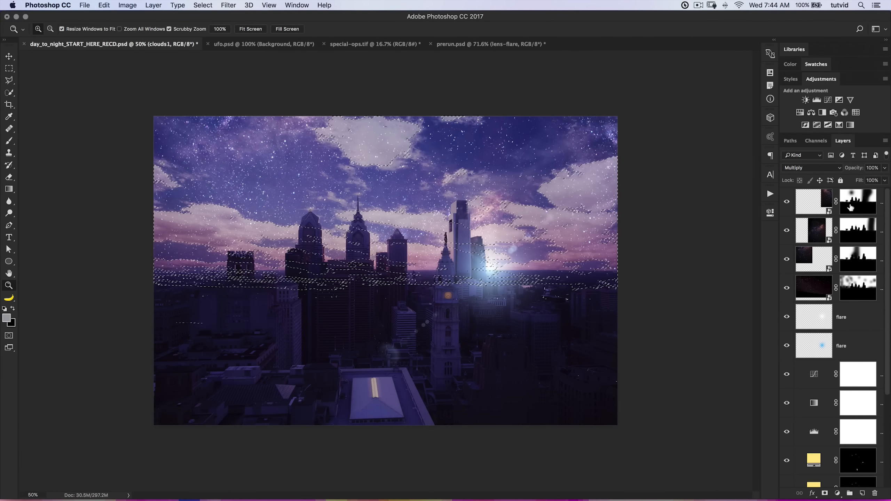
# Darken the cloud areas of the starry-night layer's mask with Levels, setting the white output level to 93.
pyautogui.click(857, 288)
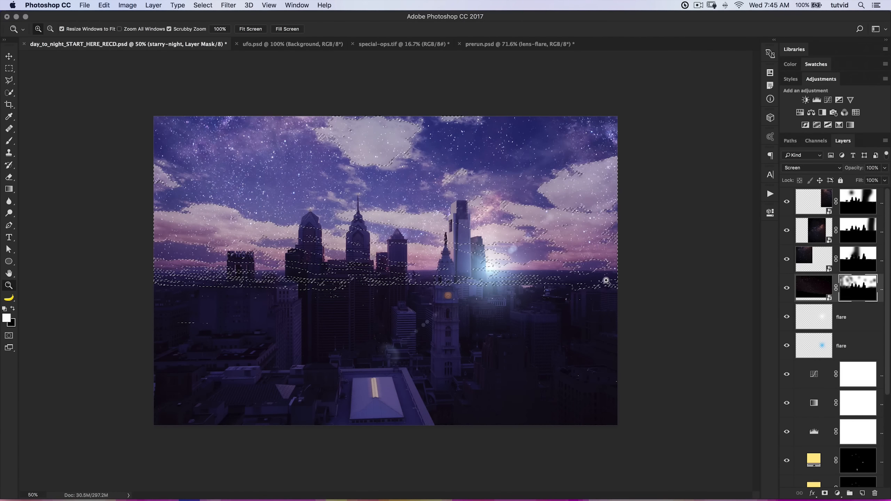
pyautogui.press('super+l')
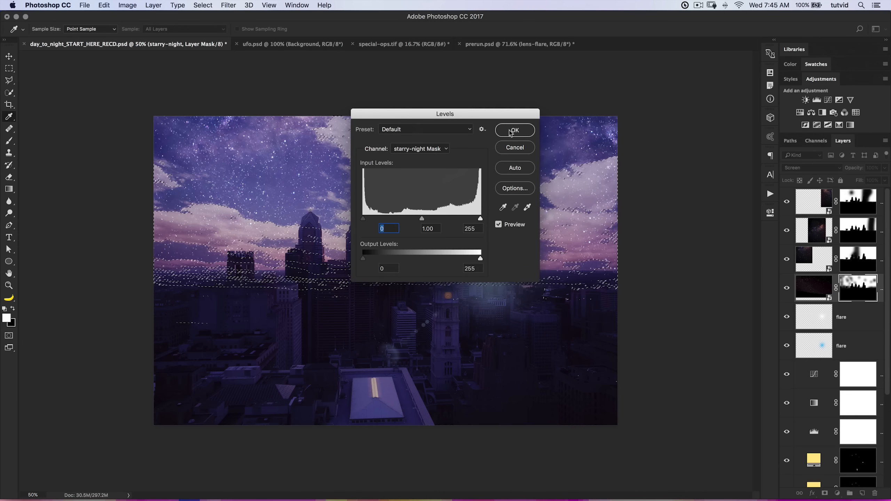
pyautogui.moveTo(471, 110); pyautogui.dragTo(519, 298)
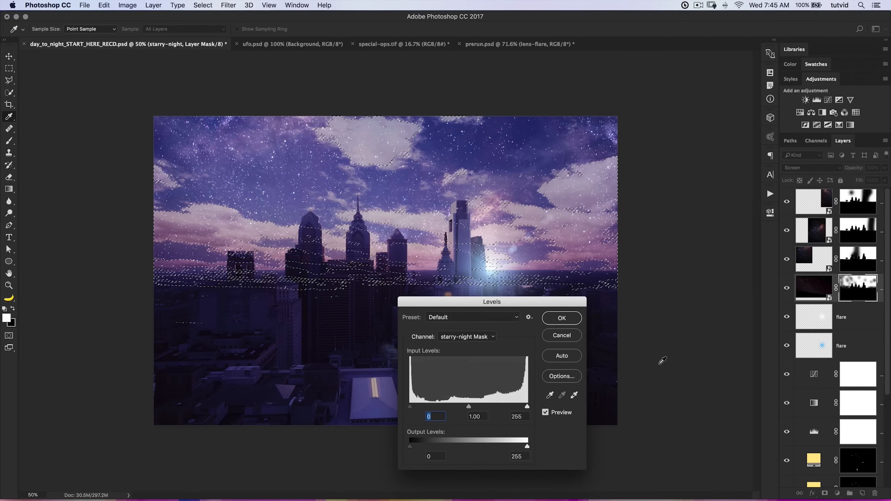
pyautogui.moveTo(527, 408)
pyautogui.mouseDown()
pyautogui.moveTo(483, 408)
pyautogui.moveTo(526, 407)
pyautogui.mouseUp()
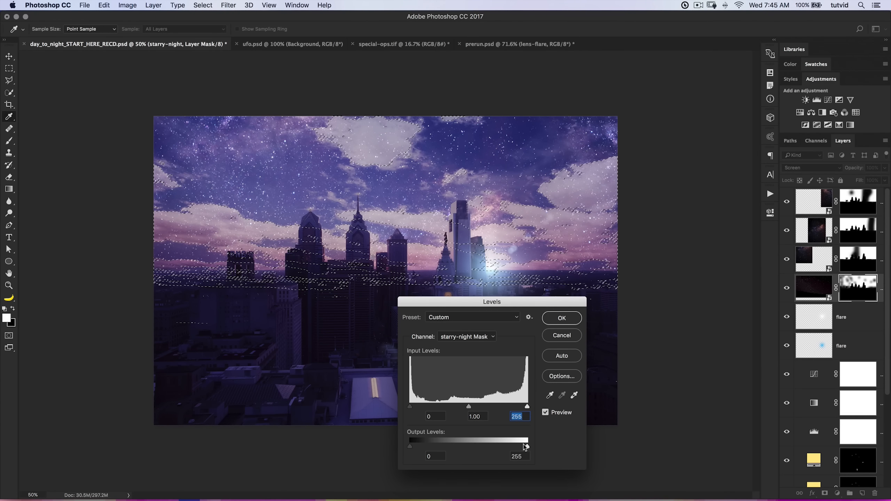
pyautogui.moveTo(521, 447); pyautogui.dragTo(452, 446)
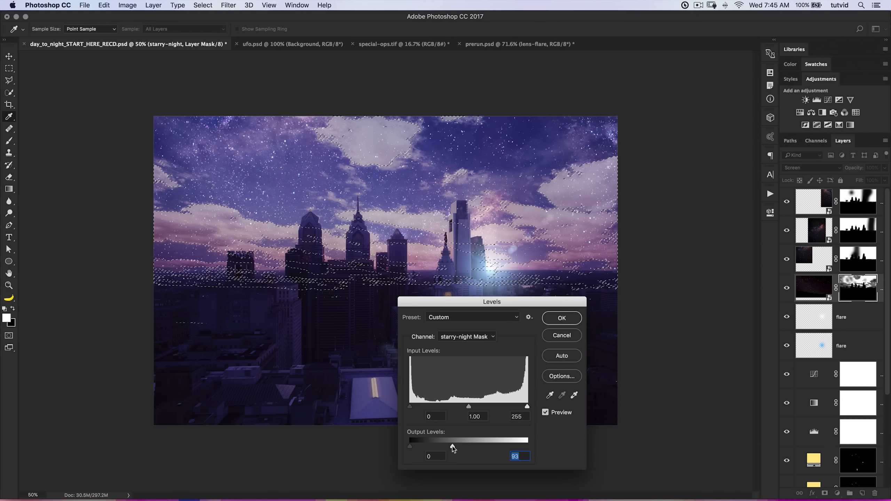
pyautogui.click(561, 318)
# Darken the cloud areas of the left starry-night-02 layer's mask with Levels, setting the white output level to 95.
pyautogui.click(855, 255)
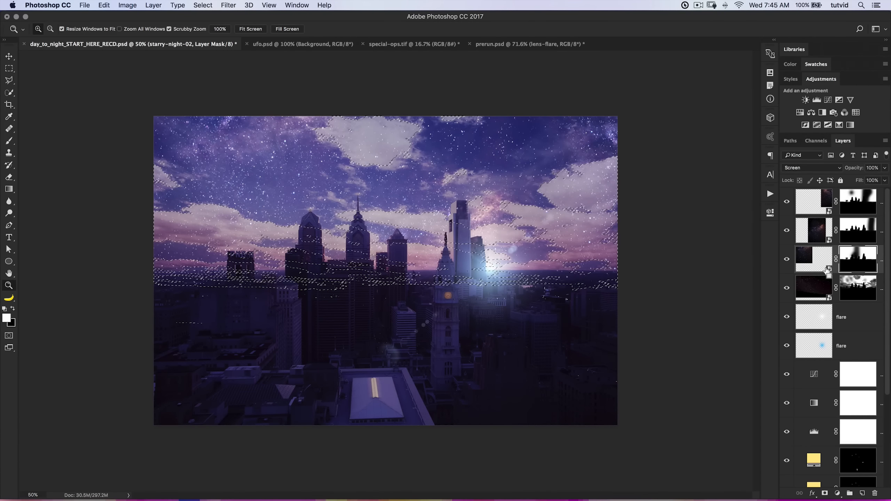
pyautogui.press('super+l')
pyautogui.moveTo(529, 450); pyautogui.dragTo(454, 449)
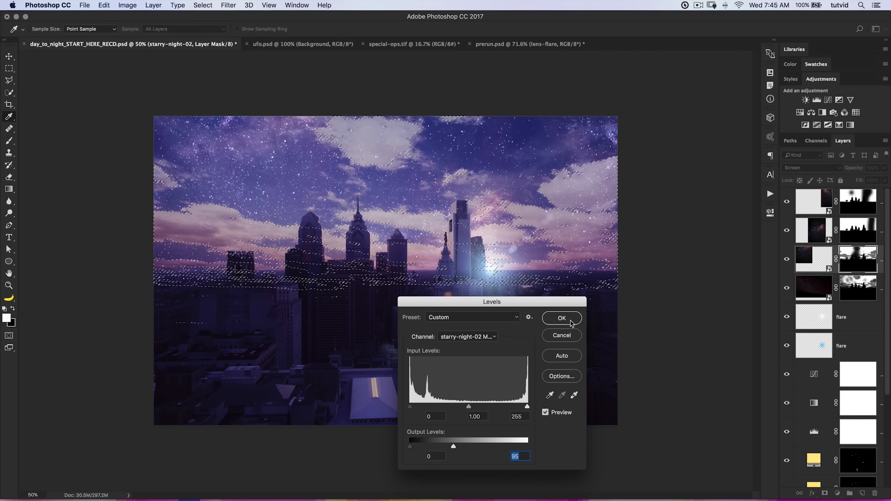
pyautogui.press('Return')
pyautogui.press('z')
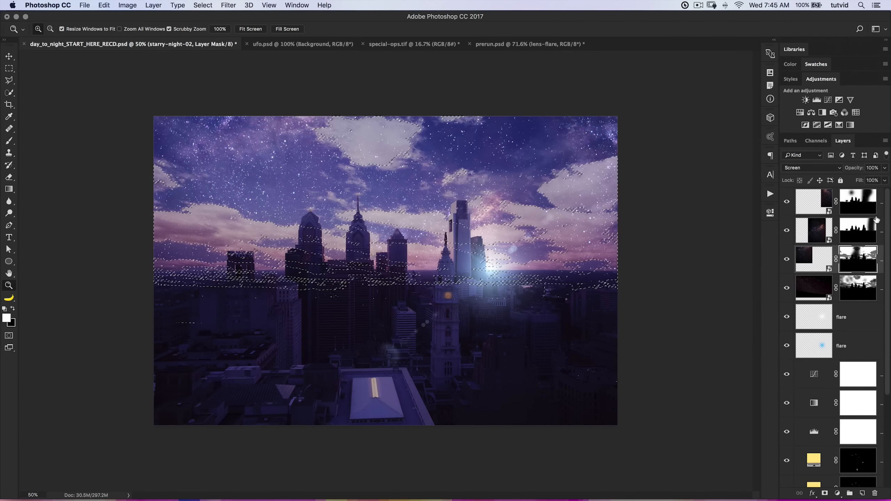
# Darken the cloud areas of the middle starry-night-02 layer's mask by lowering the white output level in Levels.
pyautogui.click(856, 231)
pyautogui.press('super+l')
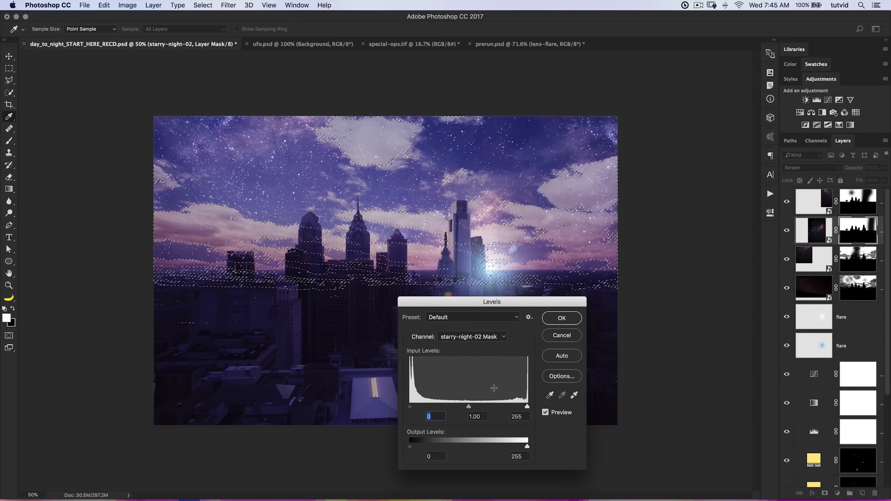
pyautogui.moveTo(528, 447); pyautogui.dragTo(446, 447)
pyautogui.click(567, 317)
# Darken the cloud areas of the right starry-night-02 layer's mask with Levels, setting the white output level to 23.
pyautogui.click(862, 203)
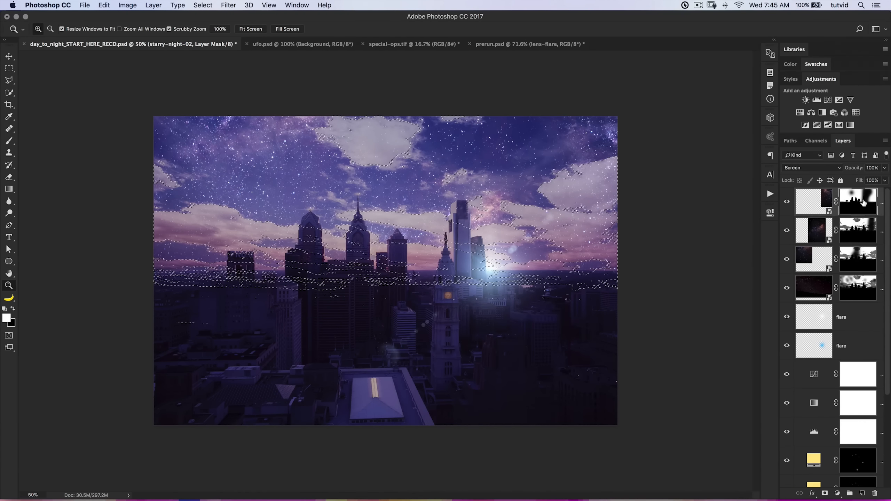
pyautogui.press('super+l')
pyautogui.moveTo(528, 446); pyautogui.dragTo(420, 449)
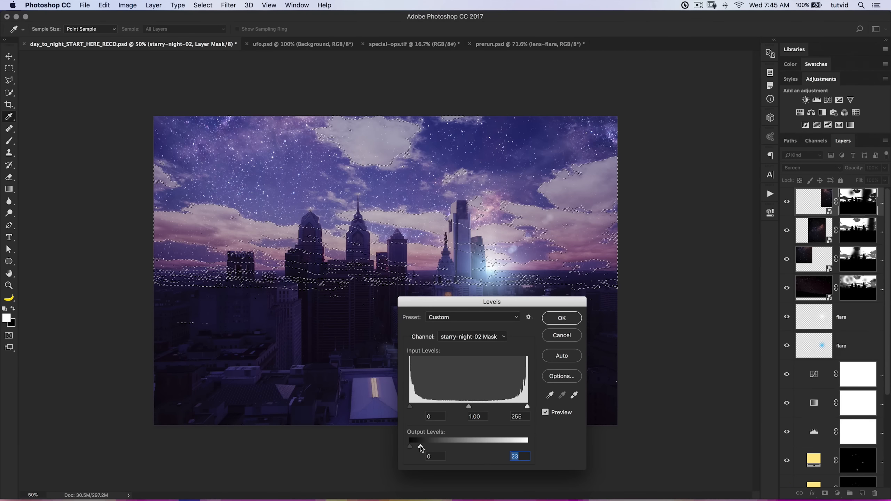
pyautogui.click(568, 321)
# Darken the cloud areas of the middle starry-night-02 layer's mask further with Levels at a white output level of 116.
pyautogui.click(857, 222)
pyautogui.press('super+l')
pyautogui.moveTo(522, 451); pyautogui.dragTo(463, 451)
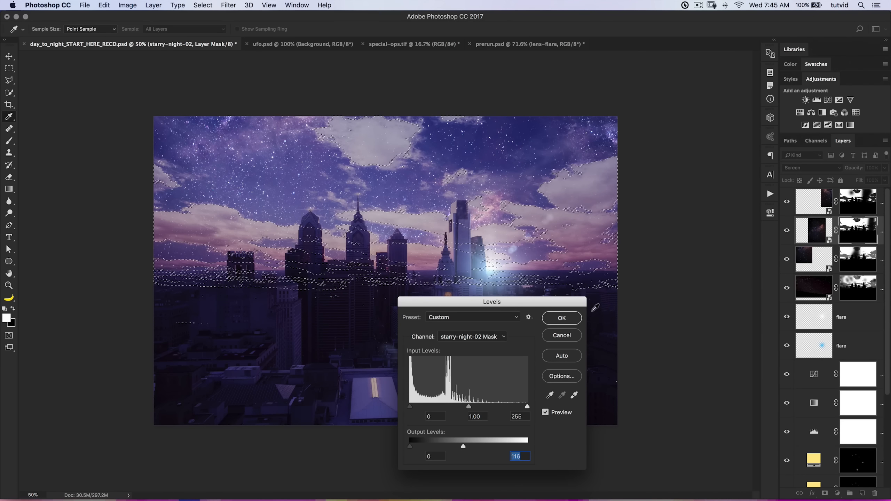
pyautogui.click(570, 317)
# Darken the cloud areas of the left starry-night-02 layer's mask further with Levels at a white output level of 70.
pyautogui.click(843, 259)
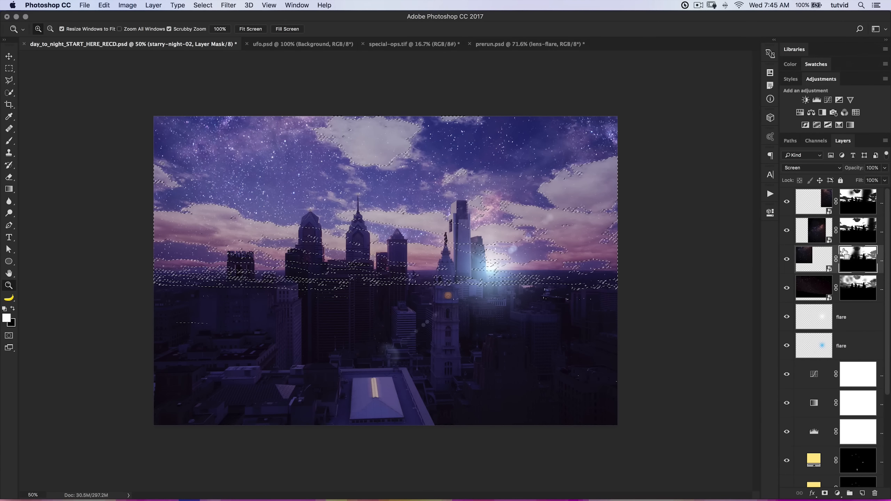
pyautogui.press('super+l')
pyautogui.moveTo(527, 447); pyautogui.dragTo(441, 447)
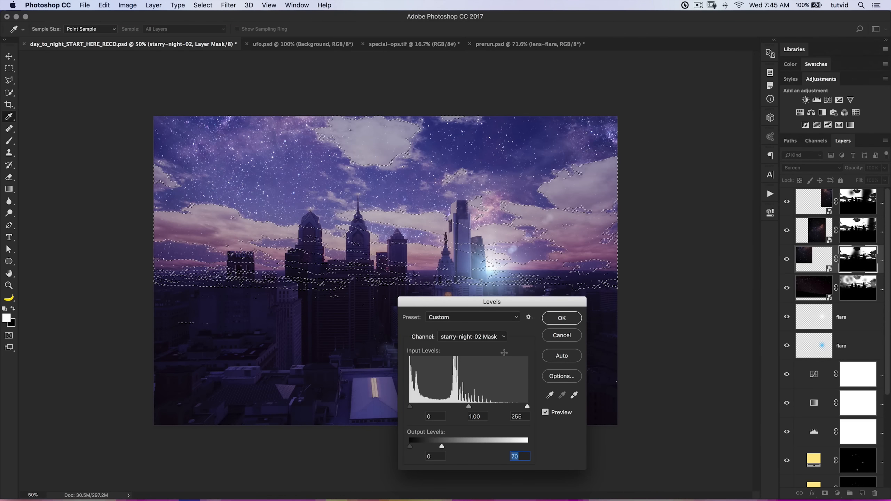
pyautogui.click(562, 318)
# Lower the white output level on the starry-night layer's mask once more with Levels, and deselect the clouds.
pyautogui.click(856, 287)
pyautogui.press('super+l')
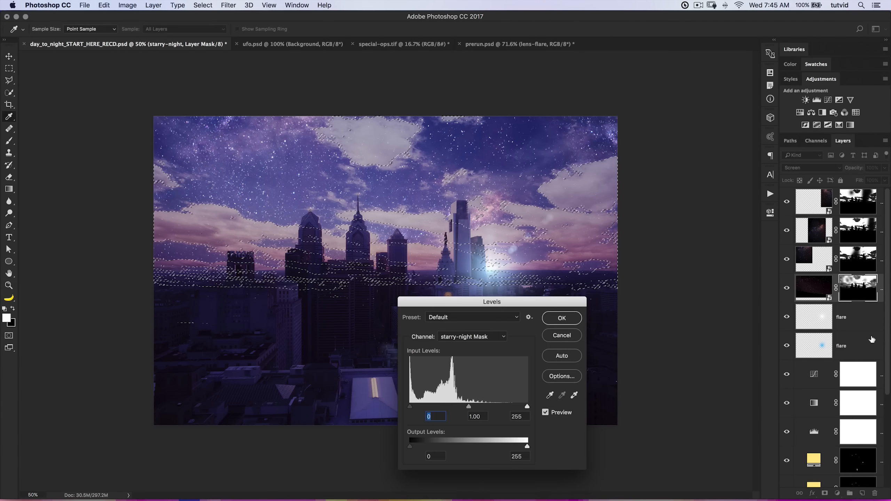
pyautogui.moveTo(527, 447); pyautogui.dragTo(456, 447)
pyautogui.click(563, 318)
pyautogui.press('z')
pyautogui.press('super+d')
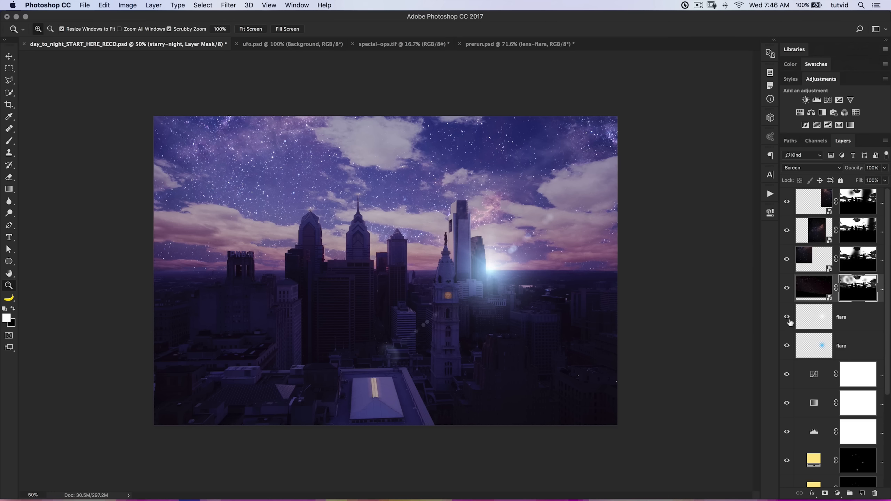
# Check the four starry sky layers and add a Selective Color adjustment layer above the right starry-night-02 layer.
pyautogui.moveTo(787, 288)
pyautogui.mouseDown()
pyautogui.moveTo(790, 202)
pyautogui.moveTo(795, 240)
pyautogui.moveTo(784, 288)
pyautogui.mouseUp()
pyautogui.click(821, 202)
pyautogui.click(816, 228)
pyautogui.click(814, 259)
pyautogui.click(814, 289)
pyautogui.click(814, 264)
pyautogui.click(816, 203)
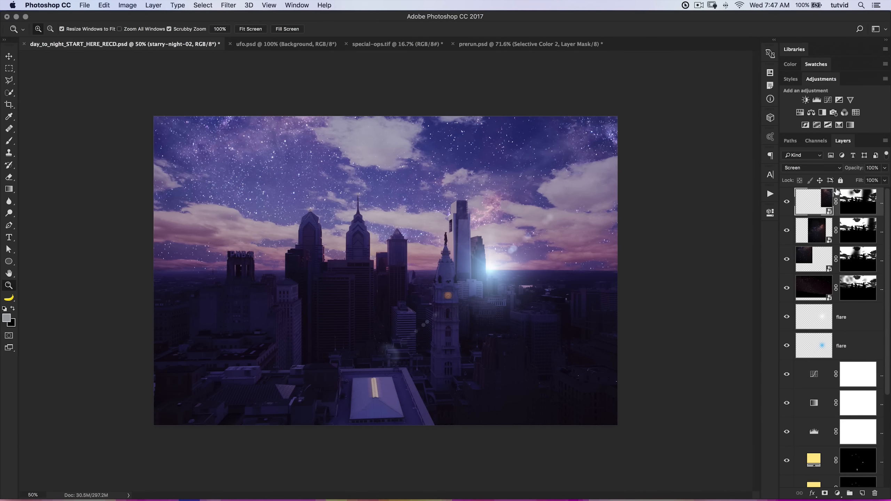
pyautogui.click(839, 125)
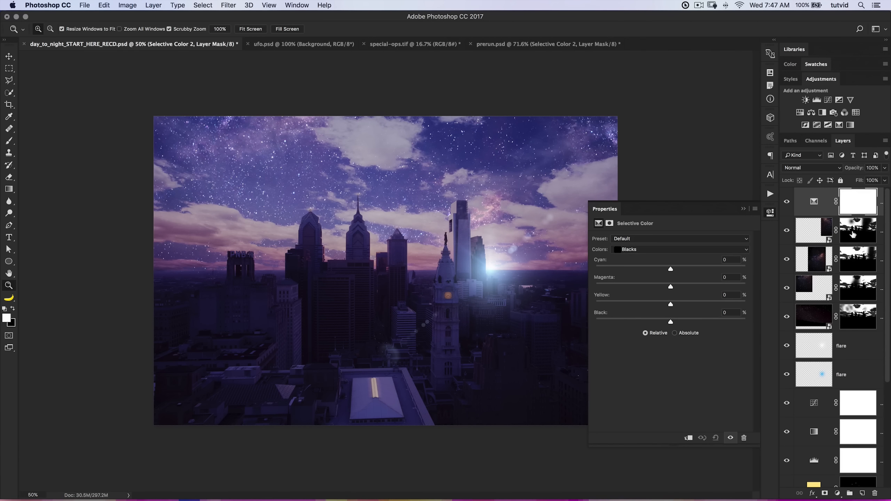
# In the Selective Color adjustment, raise the black amount of the Neutrals to about +5% and try out the black amount of the Whites.
pyautogui.click(668, 249)
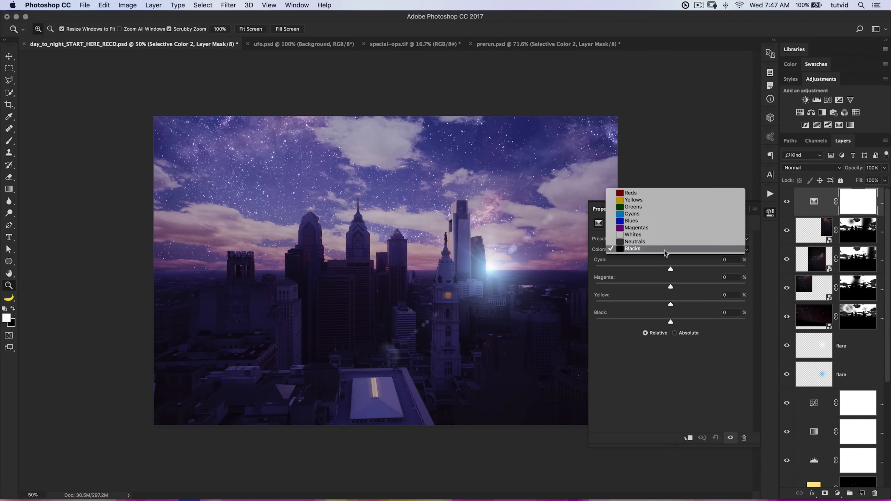
pyautogui.click(667, 241)
pyautogui.moveTo(671, 323); pyautogui.dragTo(673, 325)
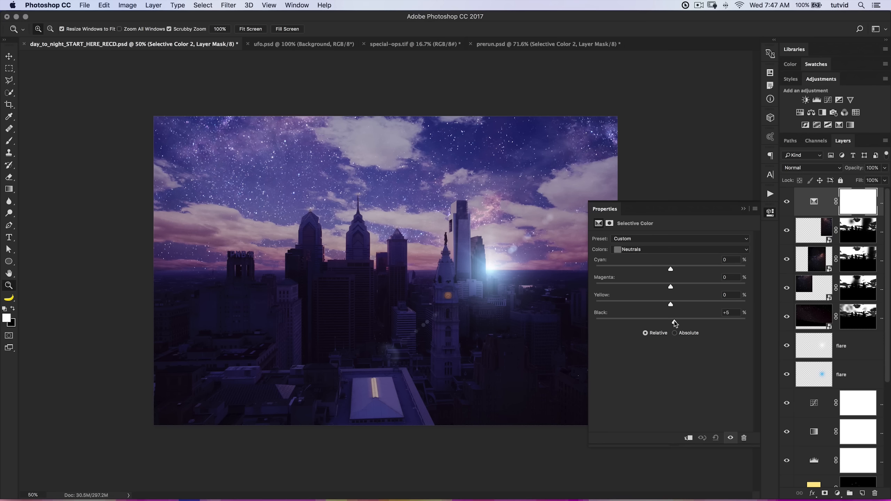
pyautogui.click(659, 250)
pyautogui.click(657, 243)
pyautogui.moveTo(718, 322); pyautogui.dragTo(668, 322)
pyautogui.click(653, 254)
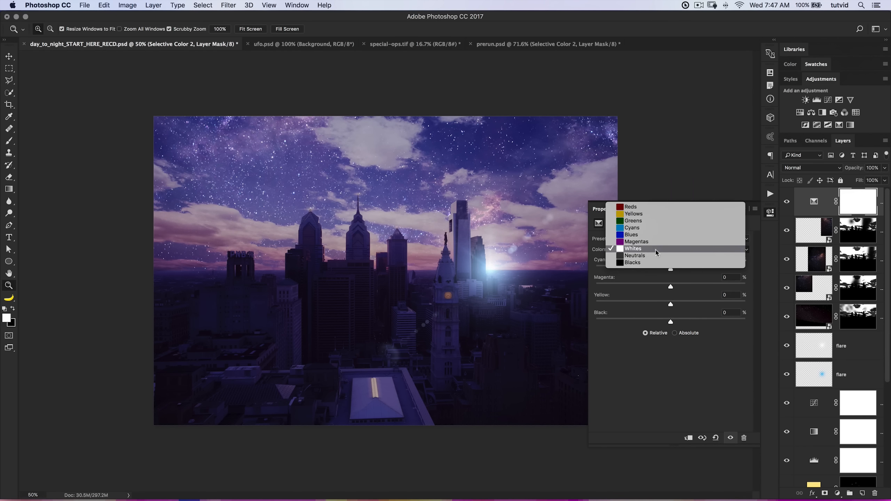
pyautogui.click(654, 257)
pyautogui.click(770, 212)
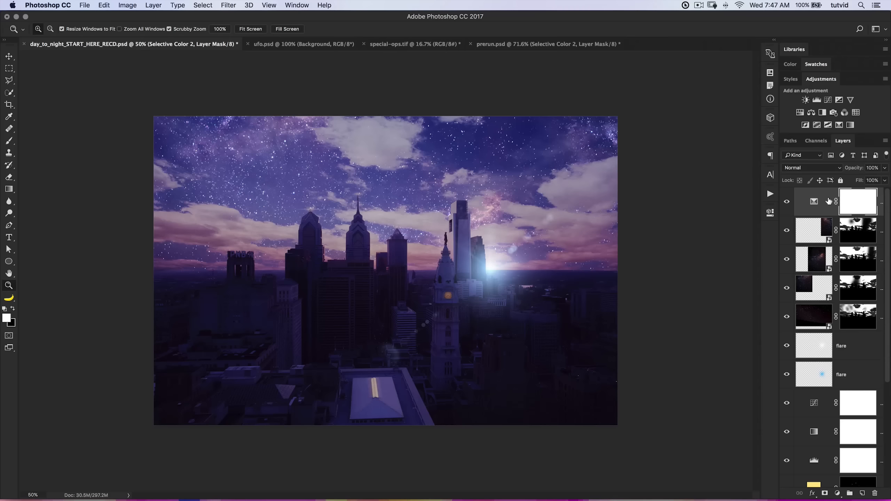
# Add a Curves adjustment layer that lowers the white point's output, anchors the shadows at 37, and slightly adjusts the upper tones.
pyautogui.click(829, 100)
pyautogui.moveTo(737, 260); pyautogui.dragTo(751, 278)
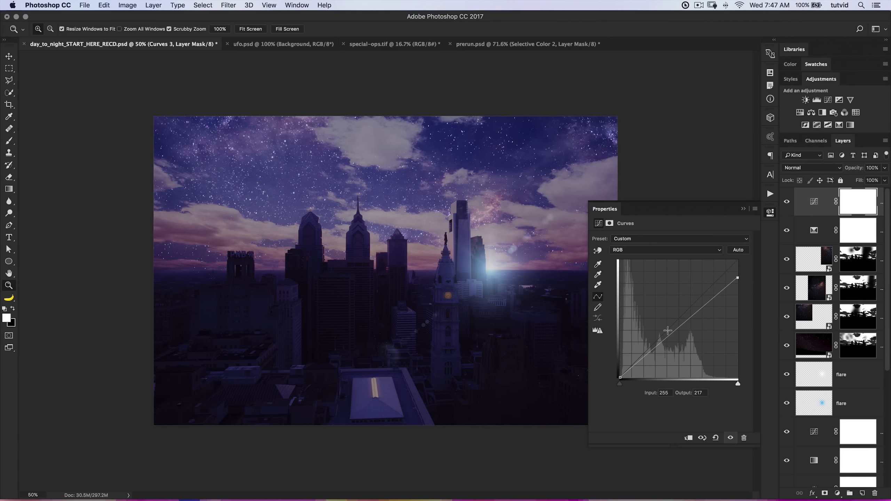
pyautogui.moveTo(638, 363); pyautogui.dragTo(637, 360)
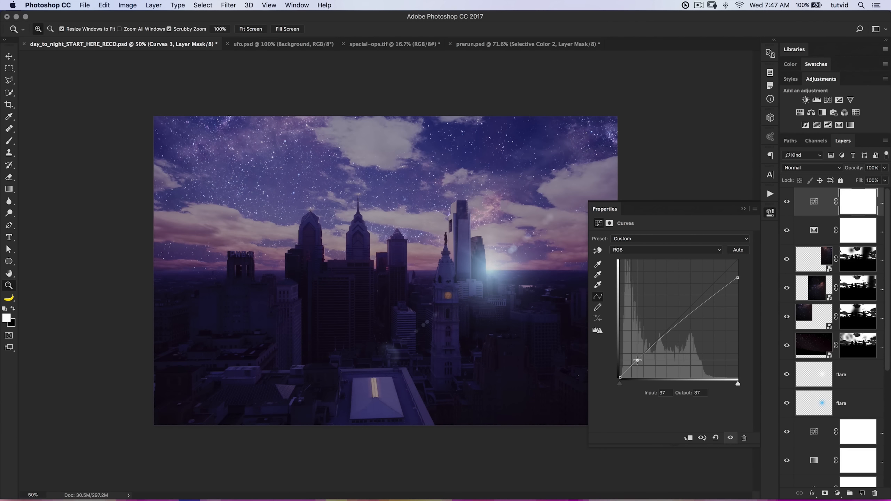
pyautogui.moveTo(737, 278); pyautogui.dragTo(737, 281)
pyautogui.click(697, 312)
pyautogui.moveTo(698, 313); pyautogui.dragTo(700, 311)
pyautogui.click(773, 210)
# Compare the image with and without the new Curves layer, and widen the Layers panel so the layer names can be read.
pyautogui.click(785, 206)
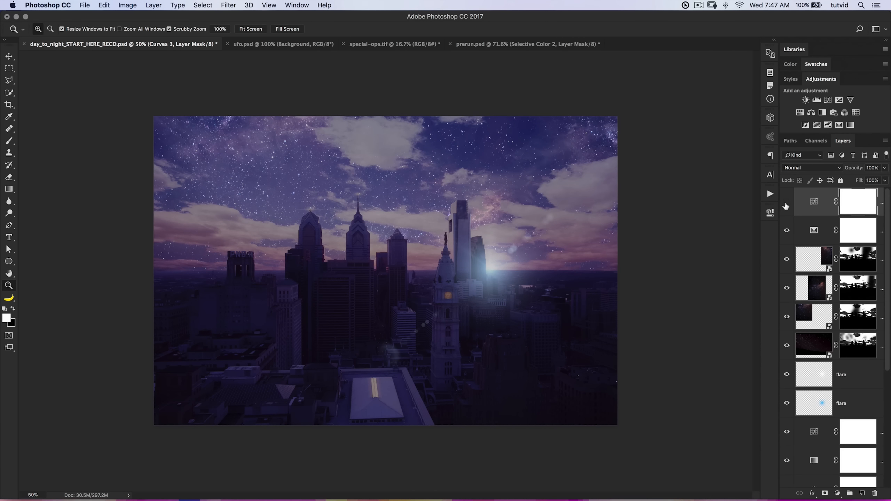
pyautogui.click(786, 202)
pyautogui.click(815, 231)
pyautogui.click(819, 206)
pyautogui.moveTo(777, 216); pyautogui.dragTo(724, 210)
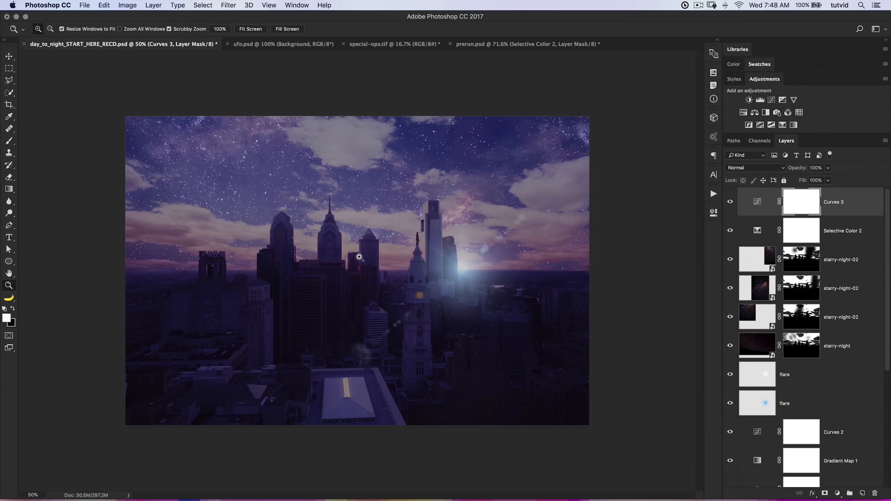
# Add a Black & White adjustment layer with Cyans 44, Blues 73 and Magentas 98, at 20% layer opacity.
pyautogui.click(766, 113)
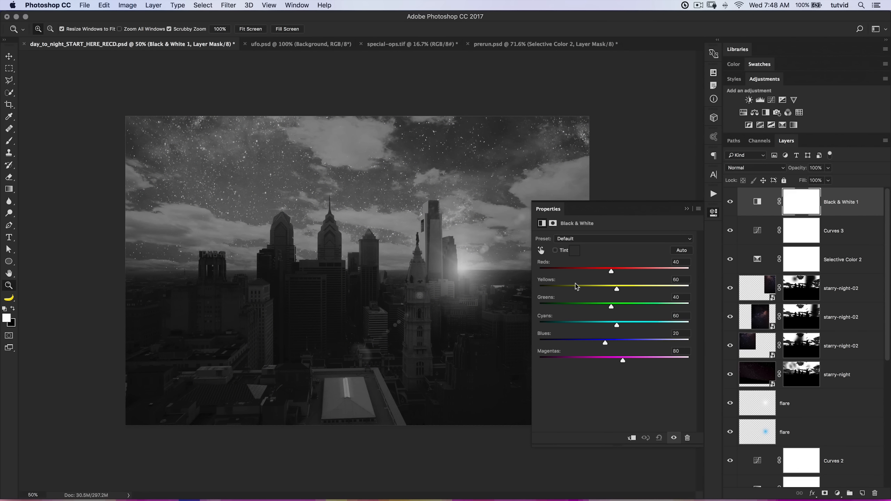
pyautogui.moveTo(606, 349); pyautogui.dragTo(625, 362)
pyautogui.moveTo(619, 329); pyautogui.dragTo(628, 360)
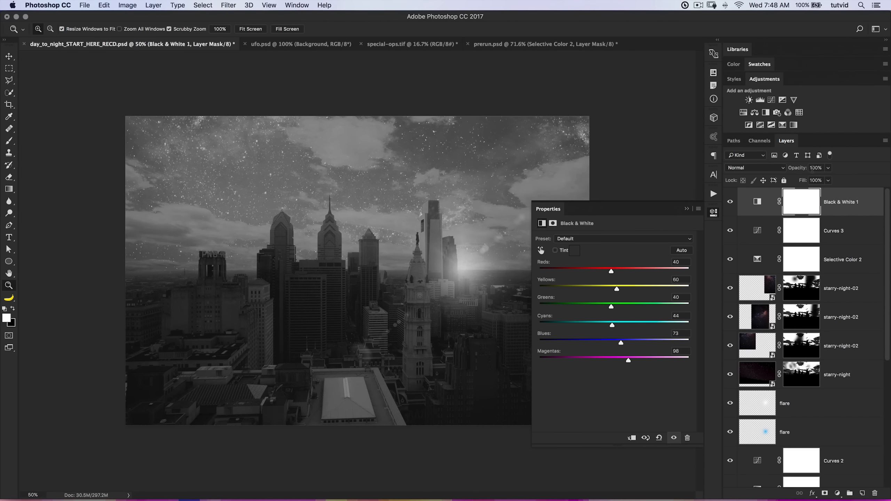
pyautogui.click(815, 168)
pyautogui.write('20')
pyautogui.press('Tab')
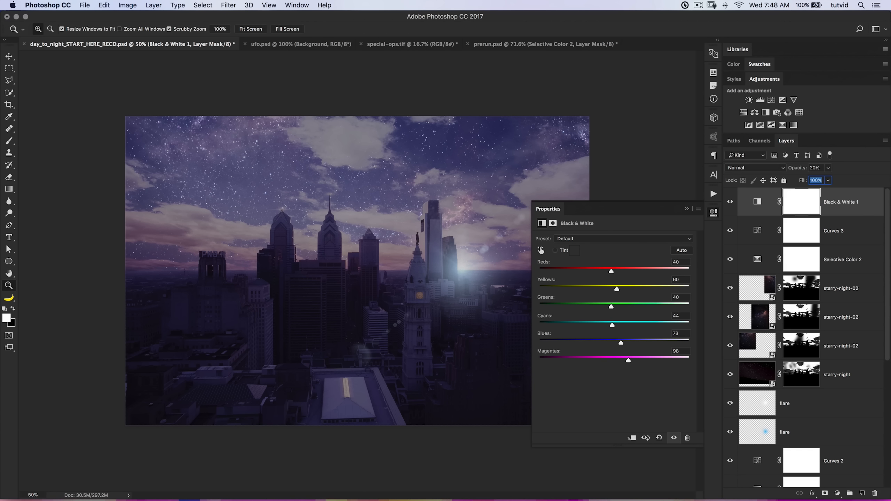
pyautogui.click(717, 211)
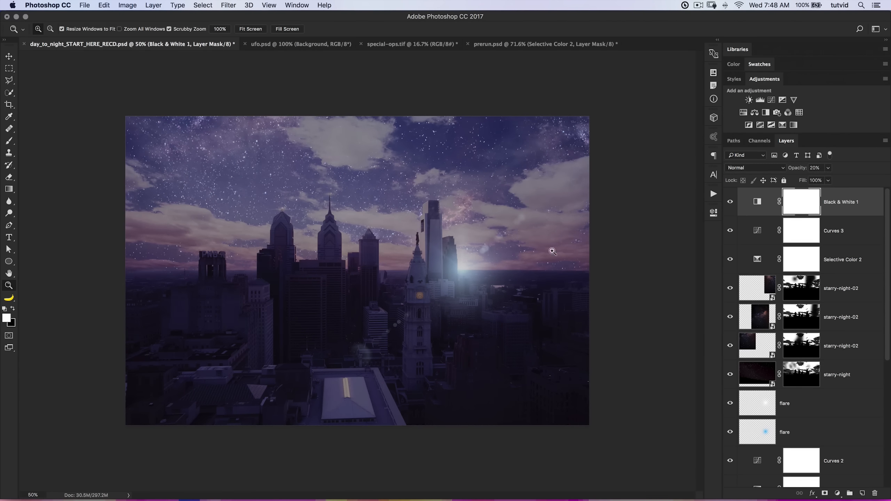
# Review the settings and opacity of the Black & White adjustment layer.
pyautogui.doubleClick(758, 203)
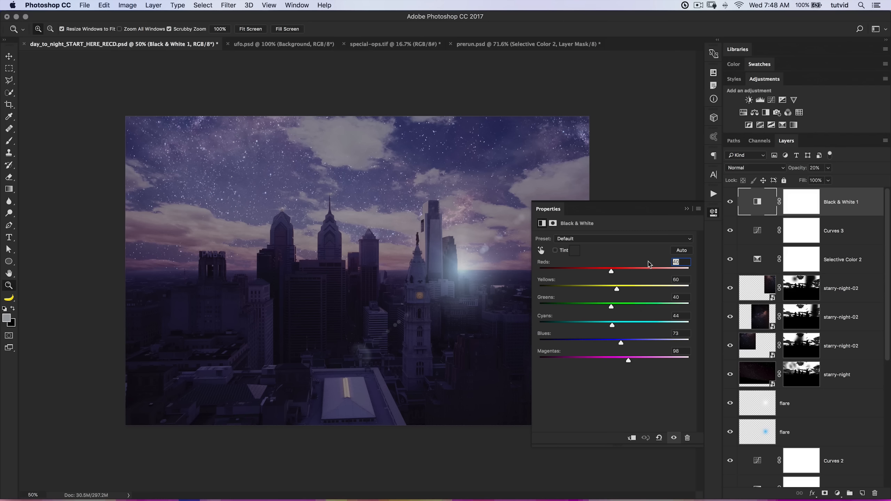
pyautogui.click(711, 215)
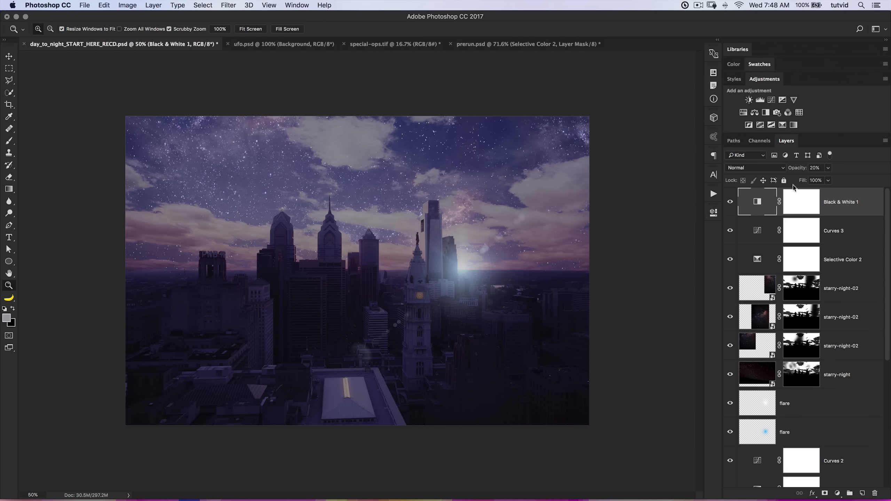
pyautogui.moveTo(798, 169)
pyautogui.mouseDown()
pyautogui.moveTo(817, 169)
pyautogui.moveTo(787, 172)
pyautogui.mouseUp()
# Add a new empty layer on top of the stack and name it magenta-top-down.
pyautogui.press('v')
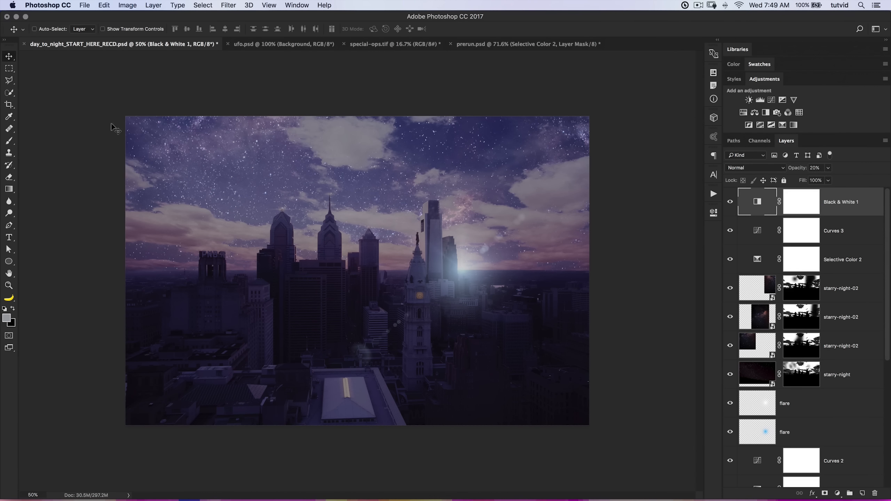
pyautogui.click(865, 493)
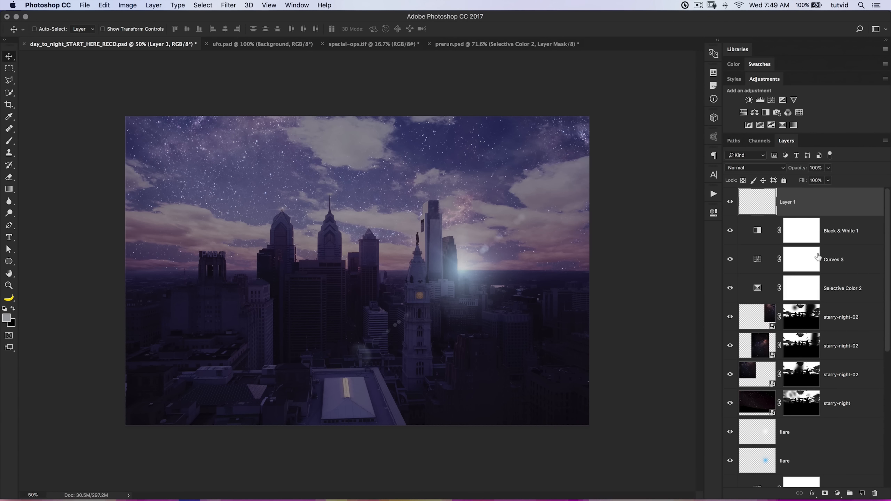
pyautogui.doubleClick(788, 201)
pyautogui.write('magenta-top-down')
pyautogui.press('Return')
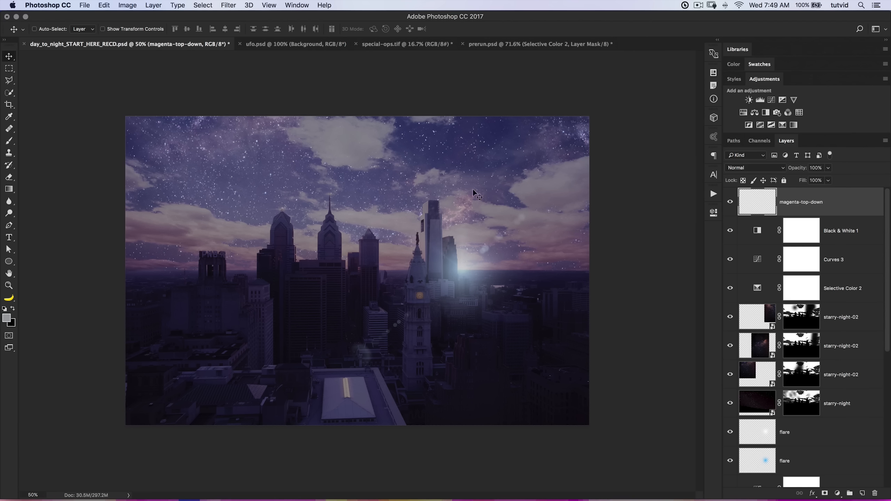
# Sample a dark purple from the sky and draw a Foreground to Transparent gradient from the image's top edge down over the buildings.
pyautogui.click(9, 117)
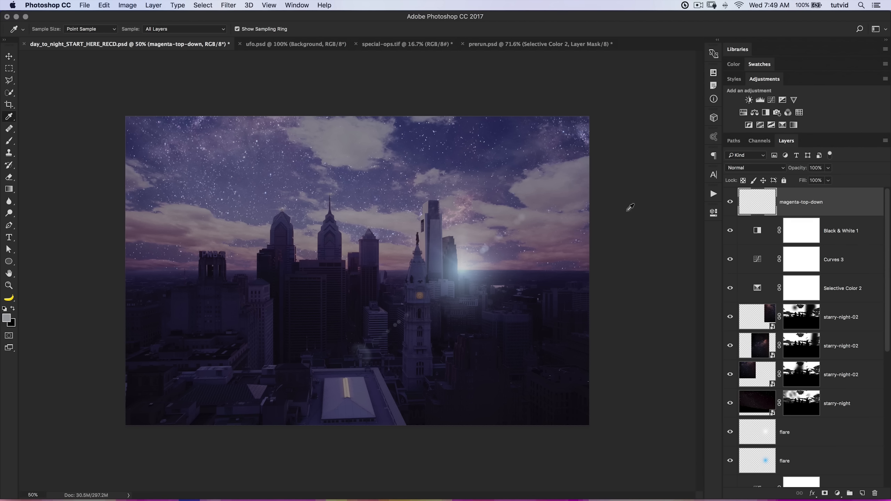
pyautogui.moveTo(487, 137); pyautogui.dragTo(493, 144)
pyautogui.click(9, 189)
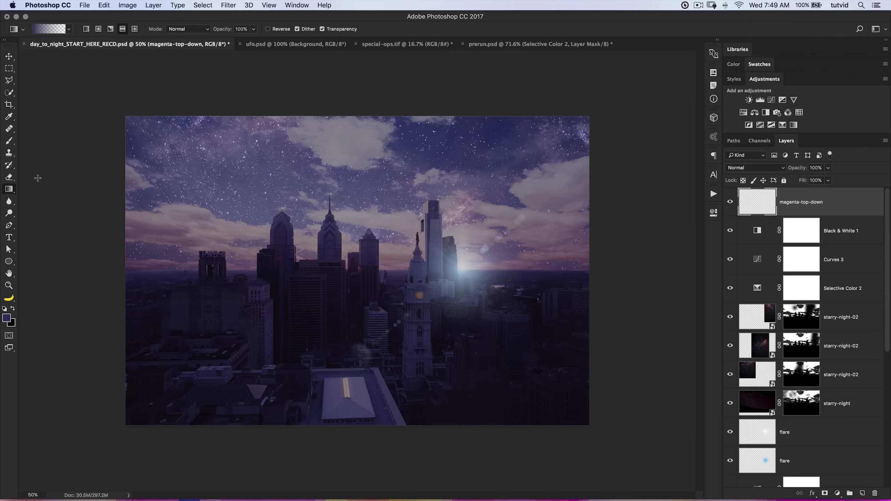
pyautogui.click(45, 28)
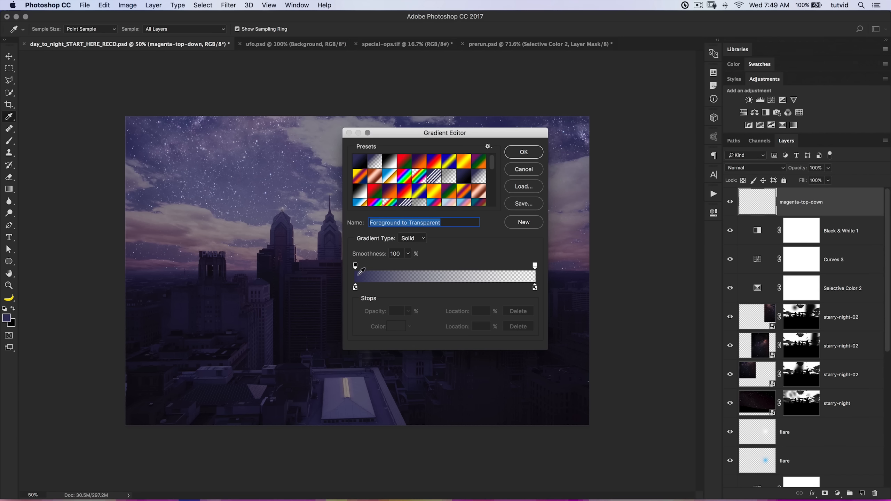
pyautogui.click(523, 153)
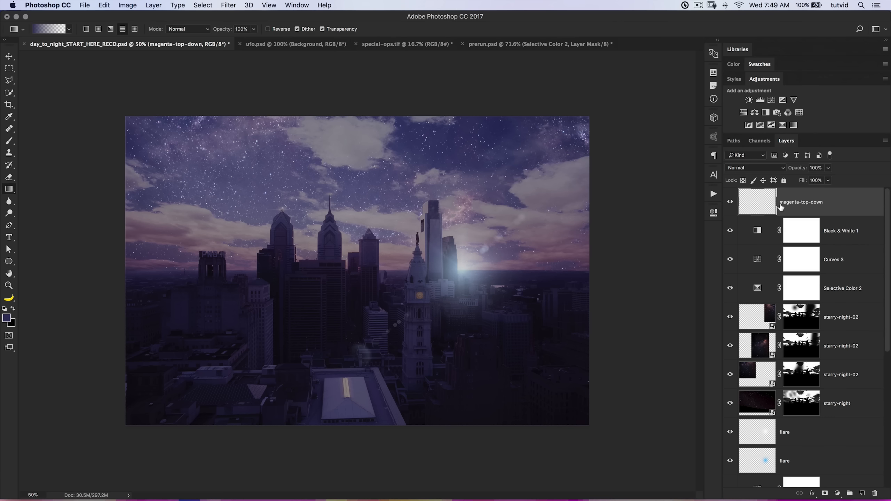
pyautogui.moveTo(359, 116); pyautogui.dragTo(355, 365)
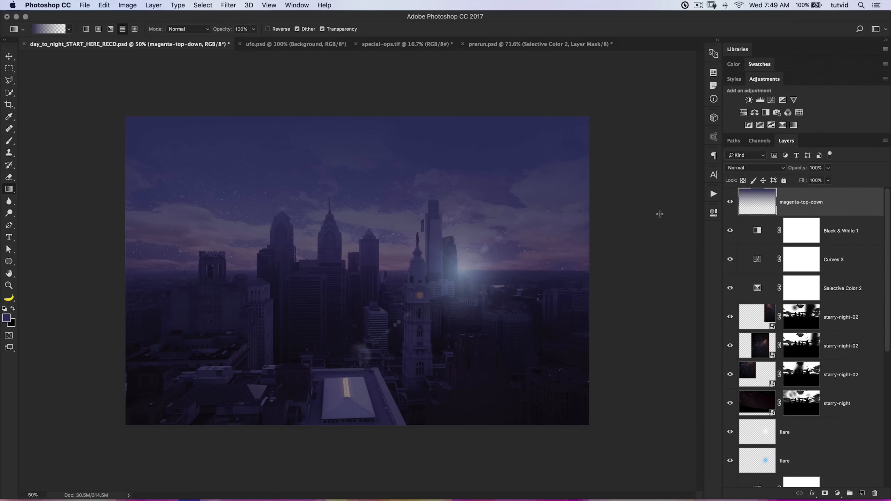
# Blend the magenta-top-down layer in Soft Light at 70% opacity, comparing the image with and without it.
pyautogui.click(756, 168)
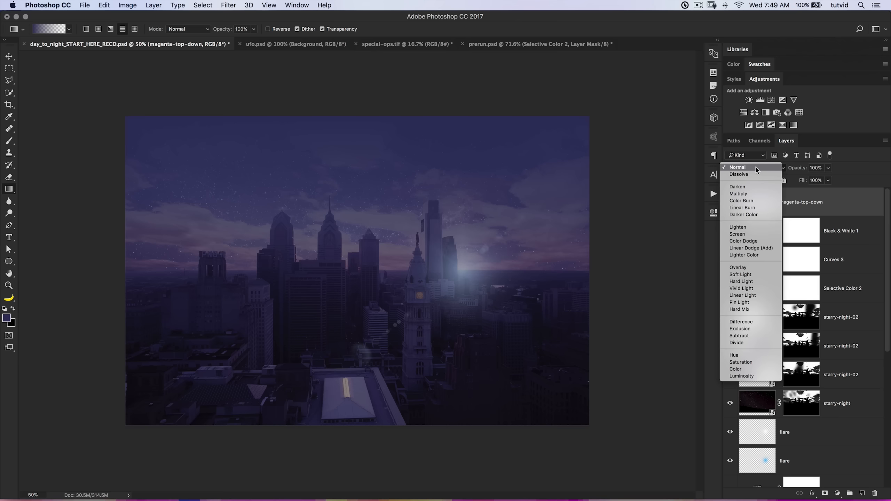
pyautogui.click(748, 276)
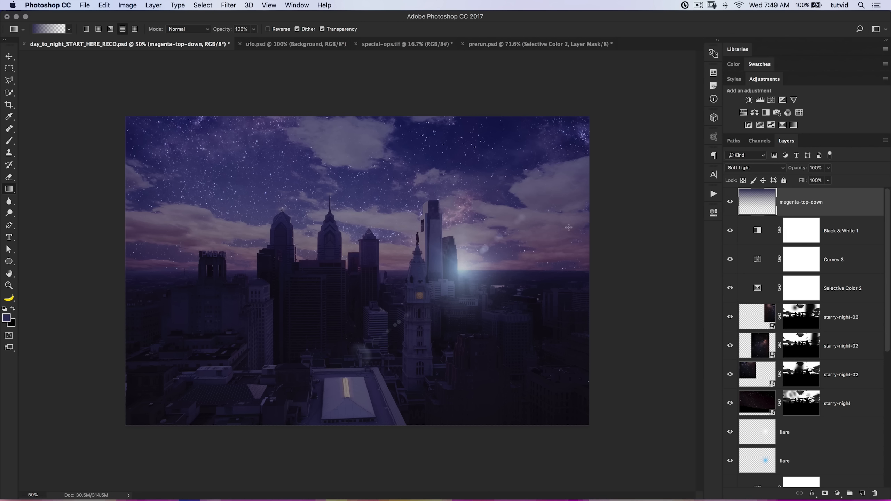
pyautogui.click(730, 203)
pyautogui.click(730, 203)
pyautogui.click(730, 202)
pyautogui.click(731, 202)
pyautogui.moveTo(807, 170); pyautogui.dragTo(796, 170)
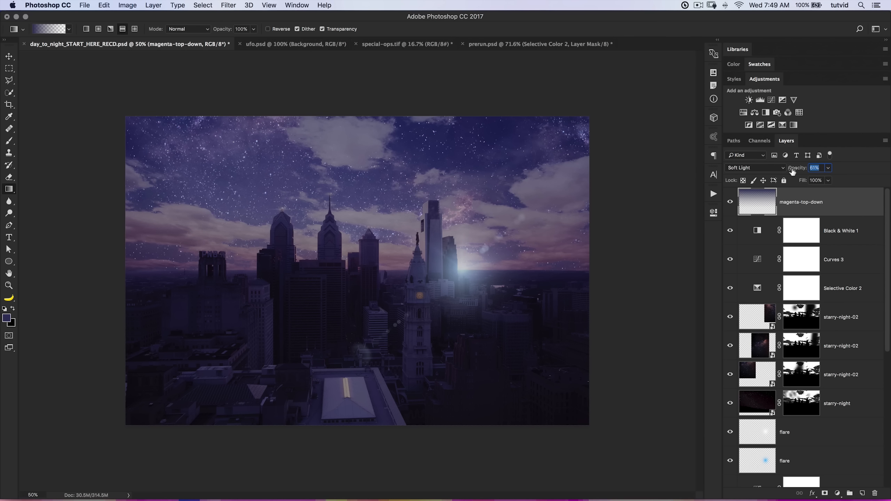
pyautogui.moveTo(791, 170); pyautogui.dragTo(794, 171)
pyautogui.click(731, 201)
pyautogui.click(731, 202)
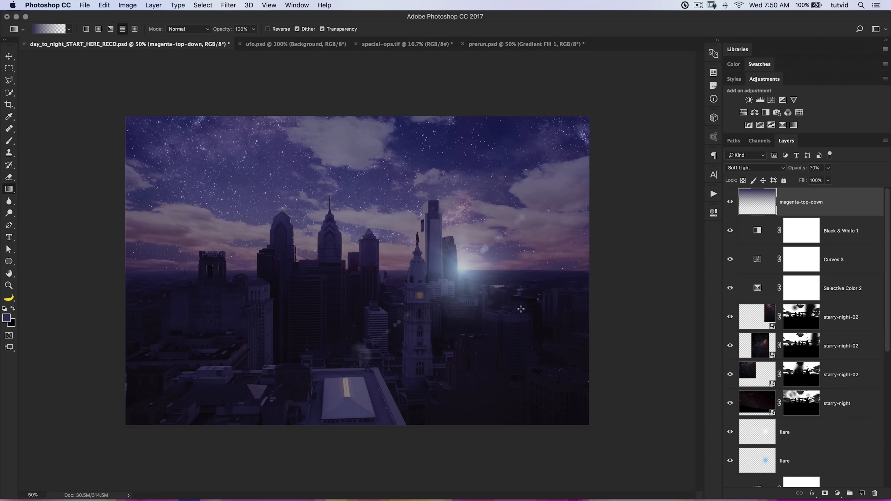
# Load the sky mask of the Curves 1 layer as a selection and invert it to select the city.
pyautogui.scroll(-10, 797, 386)
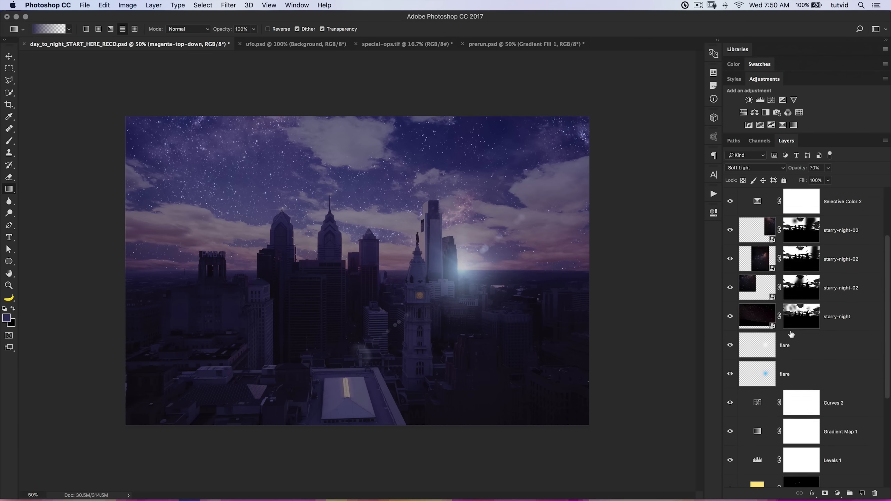
pyautogui.keyDown('super'); pyautogui.click(799, 420); pyautogui.keyUp('super')
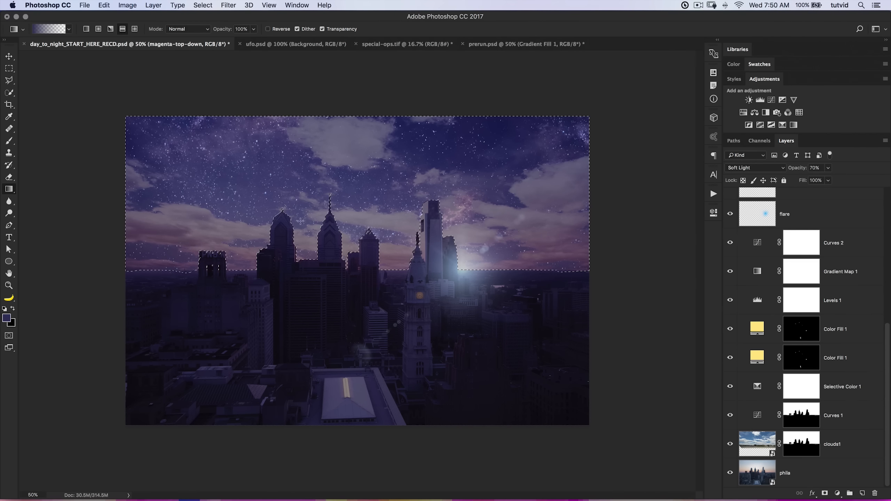
pyautogui.scroll(10, 743, 199)
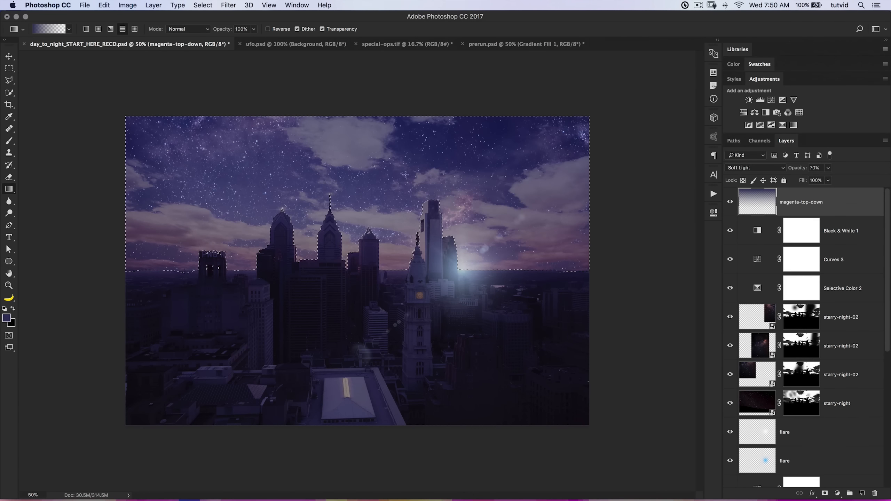
pyautogui.click(157, 6)
pyautogui.moveTo(198, 8)
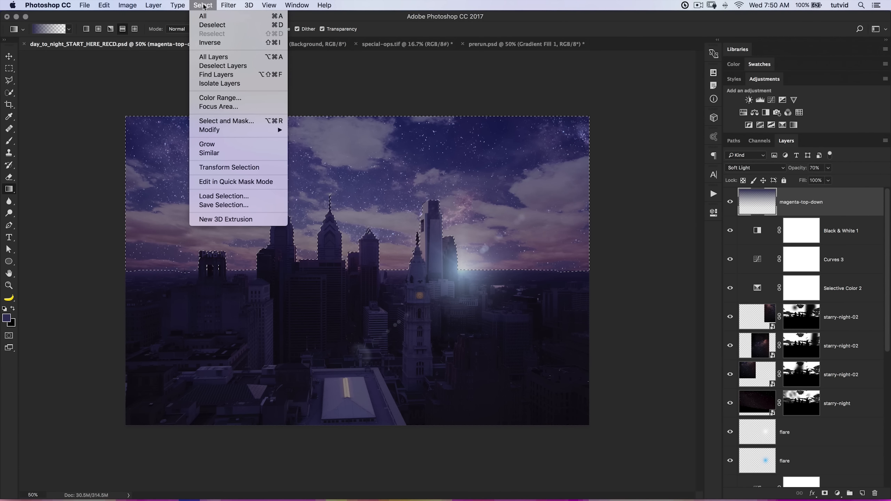
pyautogui.click(224, 42)
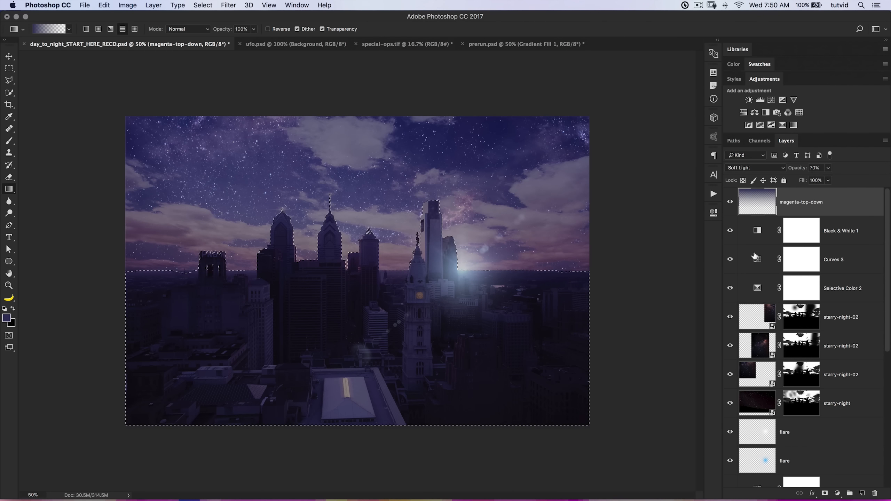
# Make black the foreground color and add a linear black-to-transparent Gradient Fill layer over the selected city at a -90° angle.
pyautogui.press('x')
pyautogui.click(837, 493)
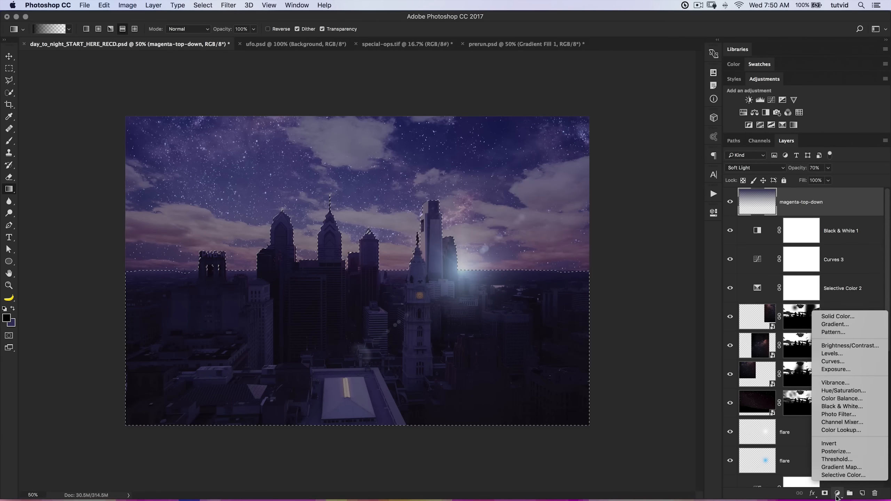
pyautogui.click(833, 326)
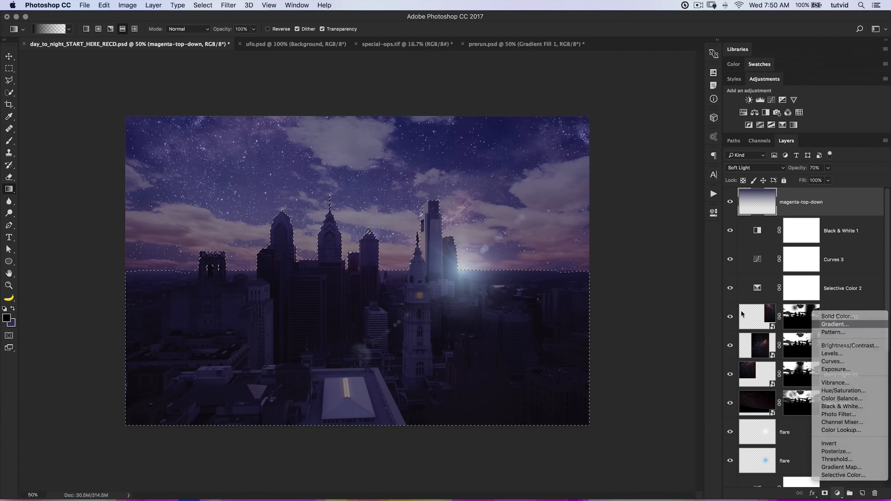
pyautogui.click(525, 268)
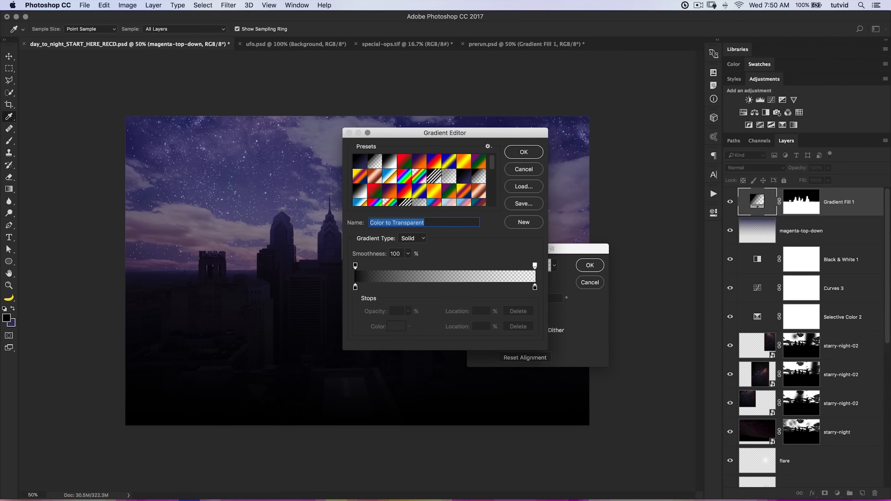
pyautogui.click(523, 153)
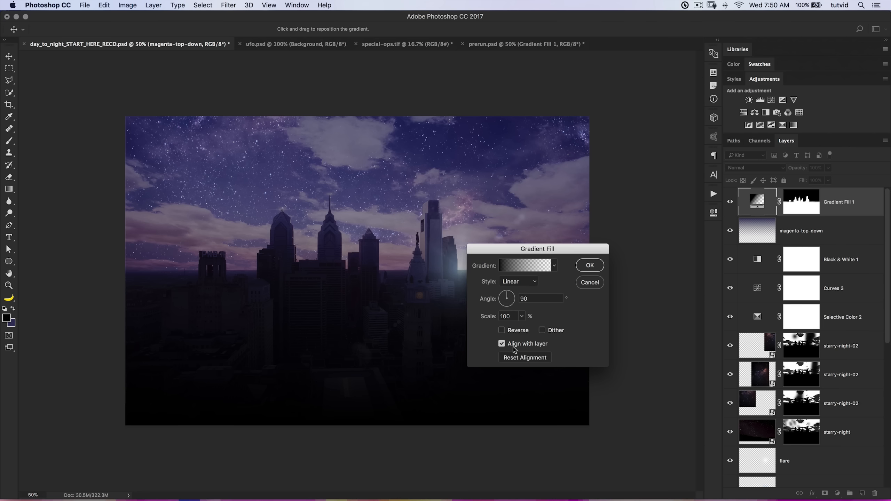
pyautogui.write('-90')
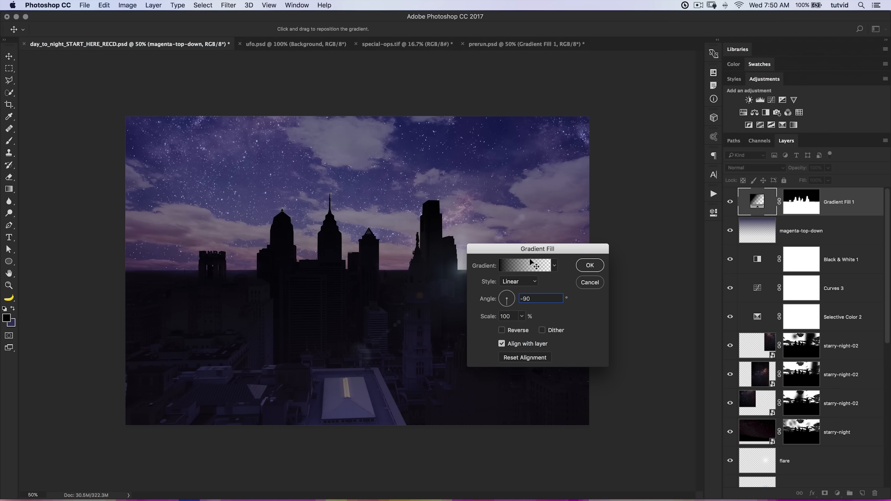
pyautogui.click(590, 265)
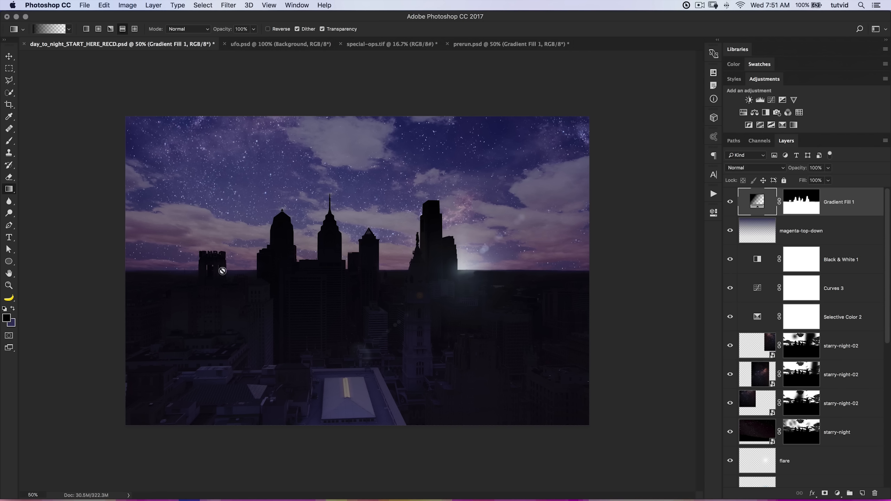
# Blend the Gradient Fill layer in Soft Light at 22% opacity and compare the city with and without it.
pyautogui.click(755, 168)
pyautogui.click(751, 275)
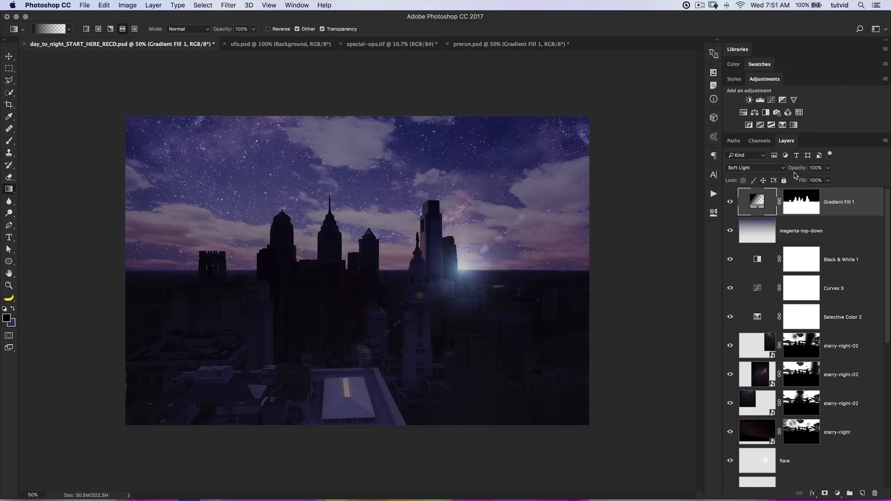
pyautogui.moveTo(801, 169); pyautogui.dragTo(768, 169)
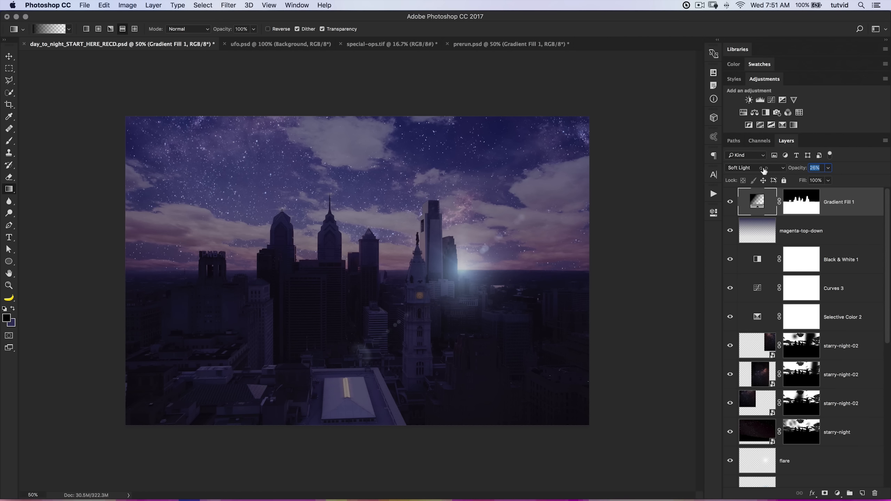
pyautogui.moveTo(766, 170); pyautogui.dragTo(764, 174)
pyautogui.click(731, 203)
pyautogui.click(731, 203)
pyautogui.click(731, 203)
pyautogui.click(730, 203)
pyautogui.click(730, 204)
pyautogui.click(730, 203)
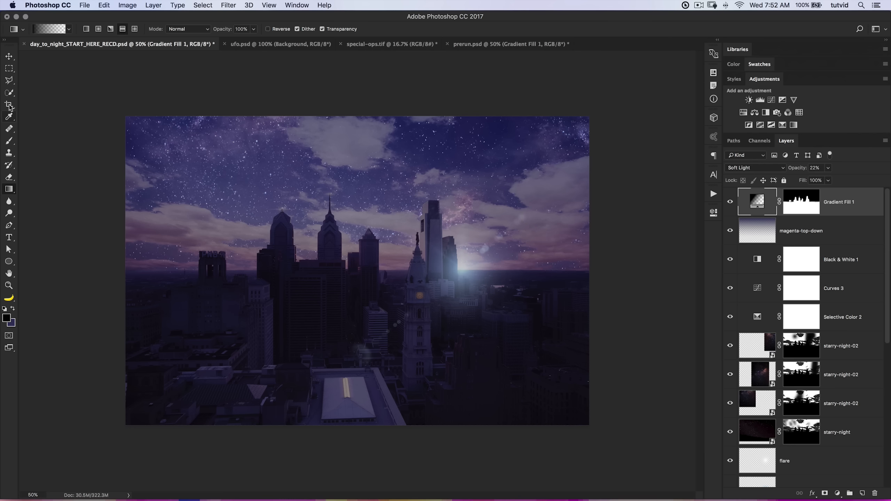
# Activate the Brush tool and load the brush set 20 Spaceship Brushes.abr into the brush presets.
pyautogui.click(10, 141)
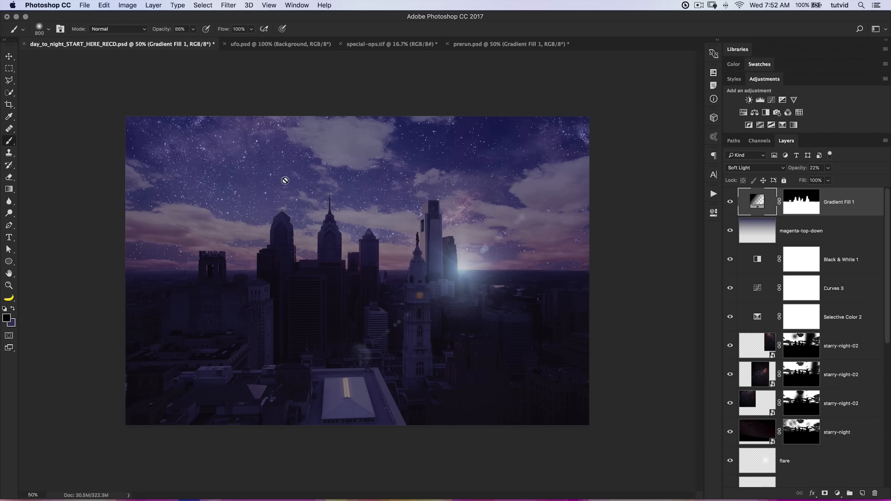
pyautogui.rightClick(294, 193)
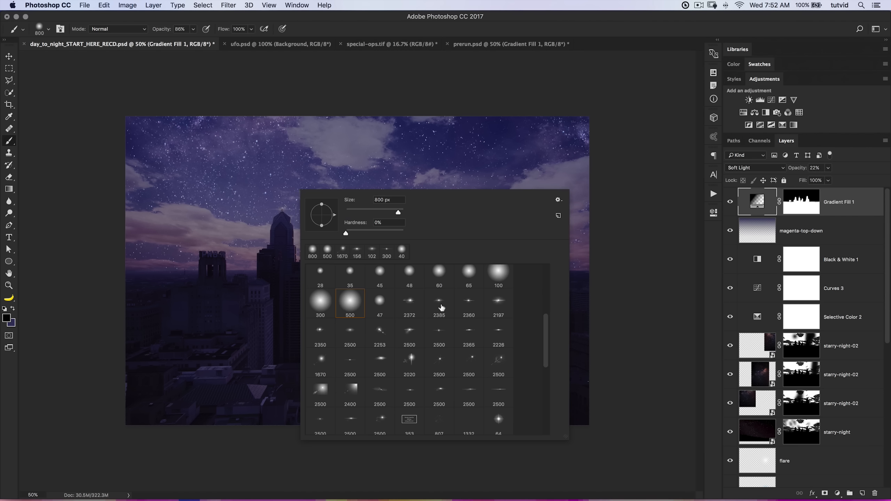
pyautogui.scroll(-15, 441, 308)
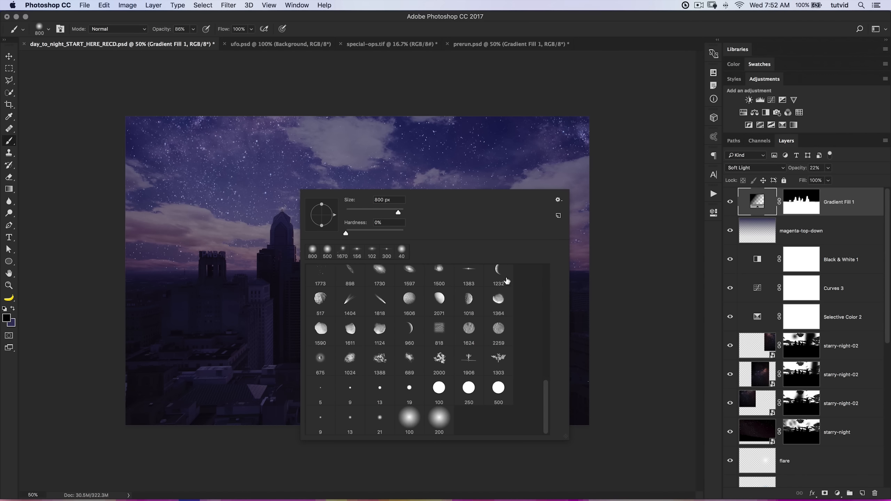
pyautogui.click(558, 201)
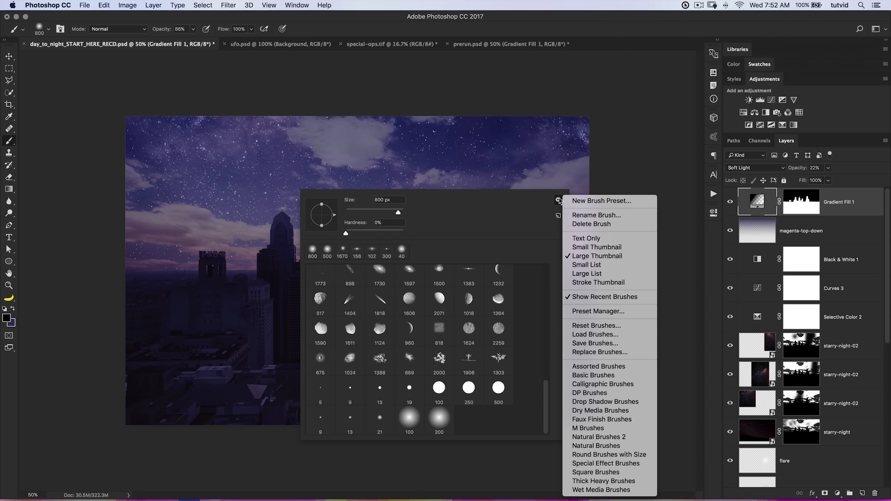
pyautogui.click(586, 335)
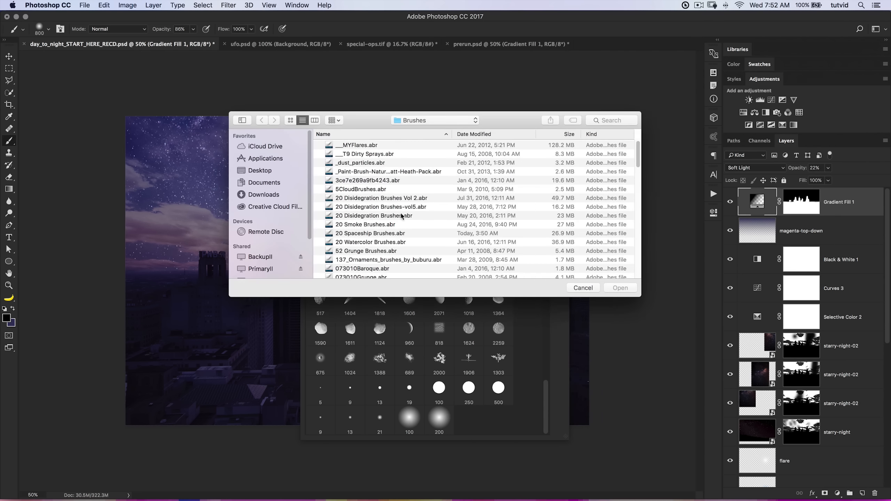
pyautogui.click(365, 236)
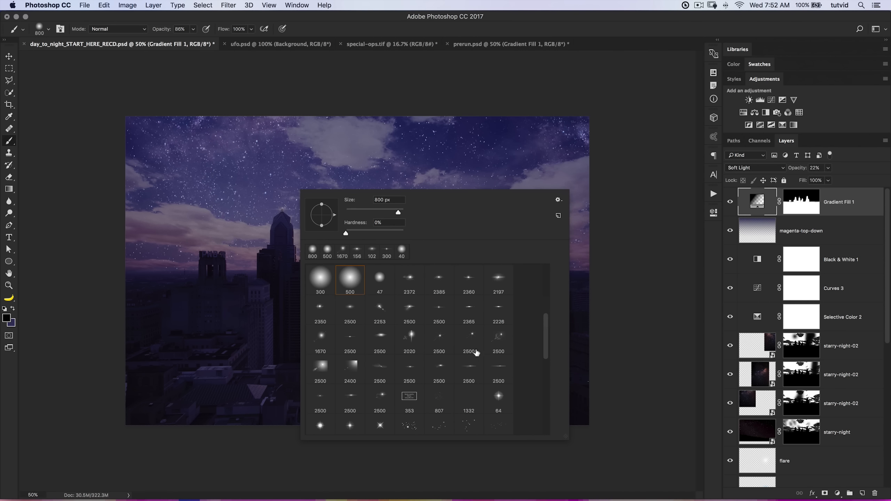
# Browse the loaded brush presets and choose the 1232 px crescent moon brush.
pyautogui.scroll(-10, 477, 352)
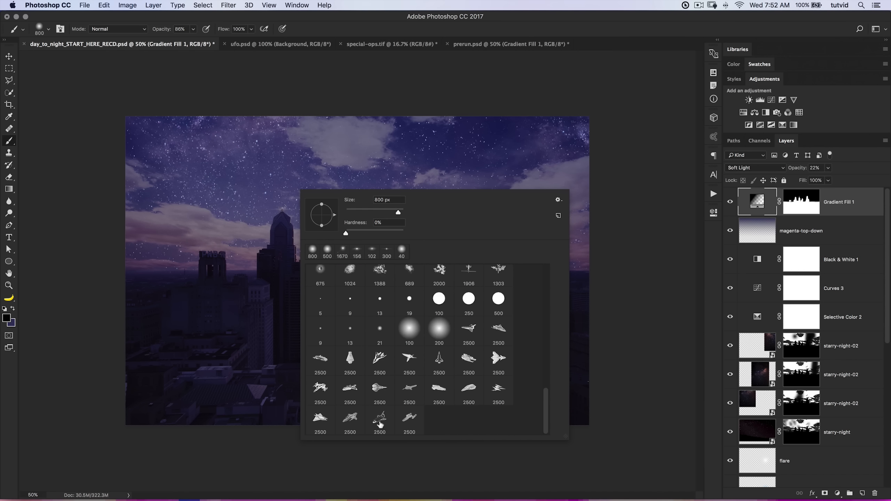
pyautogui.scroll(8, 484, 356)
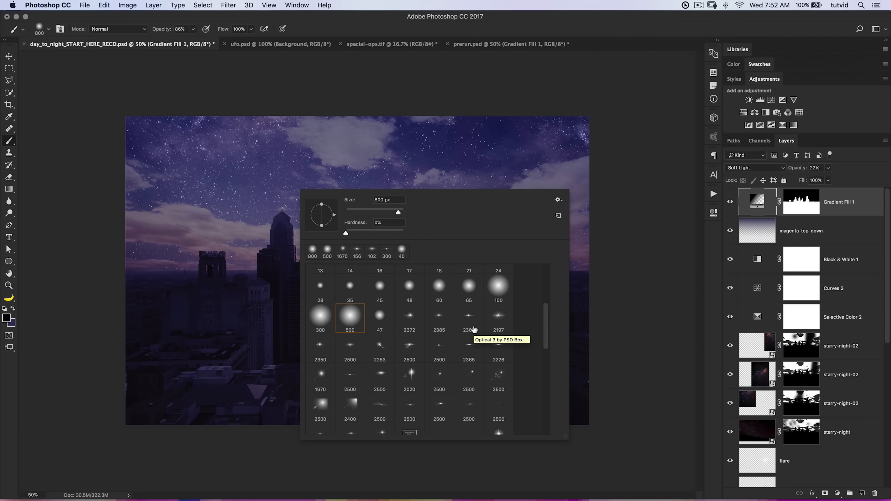
pyautogui.scroll(-6, 476, 356)
pyautogui.scroll(-1, 476, 357)
pyautogui.scroll(4, 466, 351)
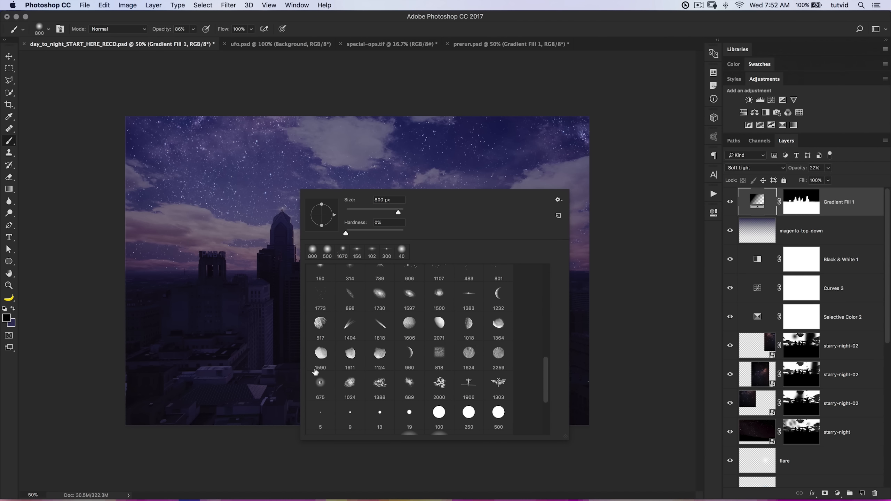
pyautogui.click(499, 295)
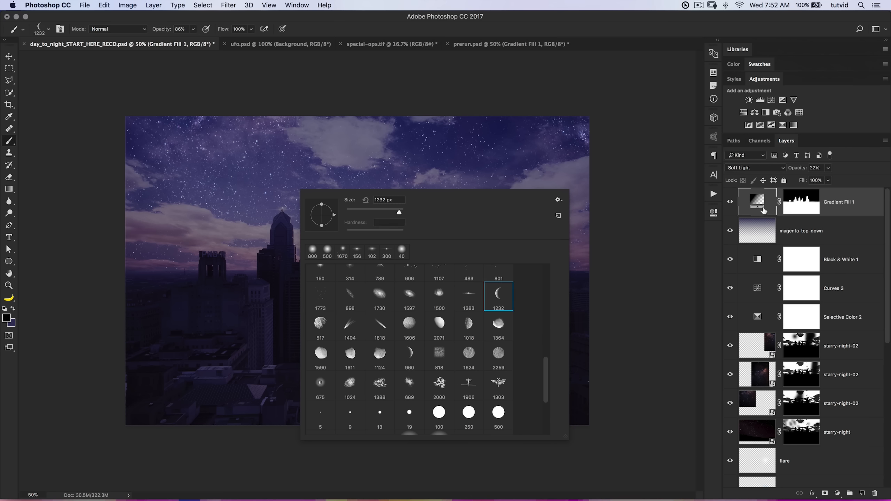
# Add a new layer above Gradient Fill 1 and name it moon.
pyautogui.click(863, 492)
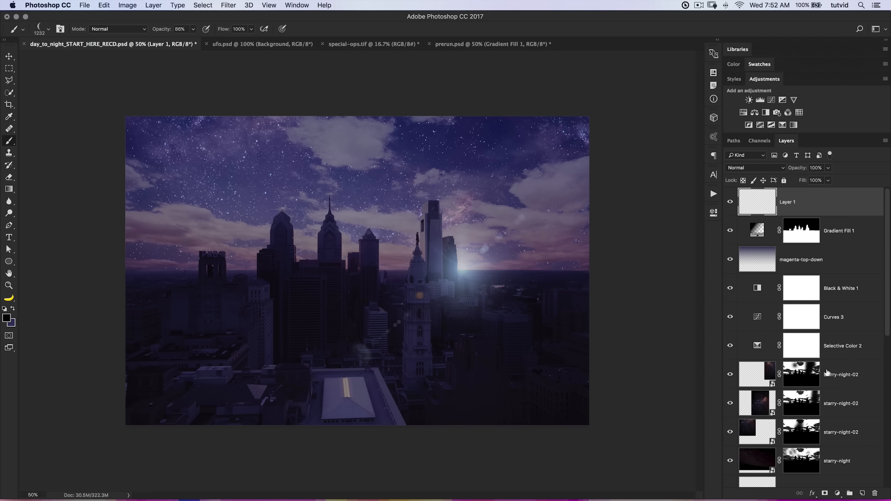
pyautogui.doubleClick(787, 203)
pyautogui.write('moon')
pyautogui.press('Return')
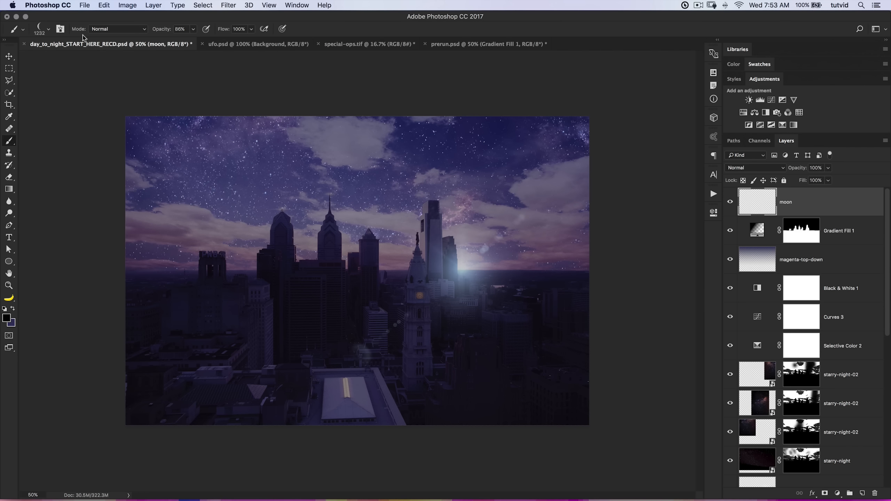
# Set the brush opacity to 100% and rotate the crescent brush tip so the moon opens toward the upper left.
pyautogui.moveTo(164, 34); pyautogui.dragTo(186, 35)
pyautogui.rightClick(309, 217)
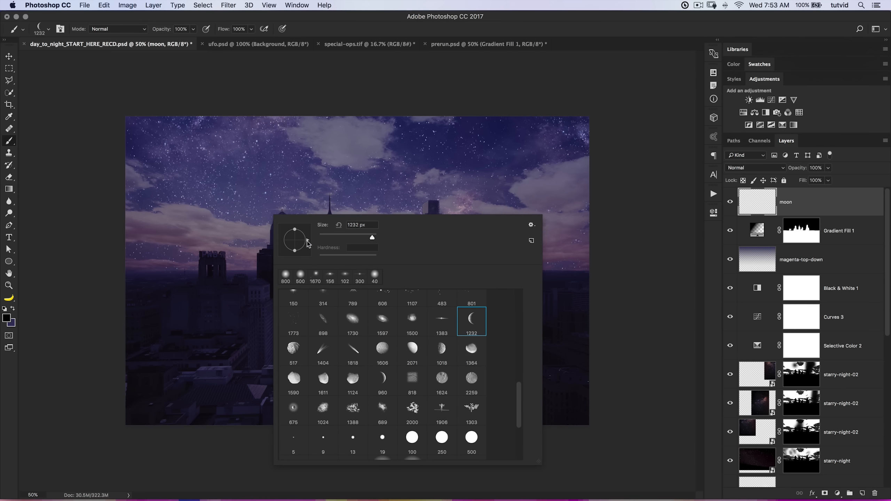
pyautogui.moveTo(310, 240)
pyautogui.mouseDown()
pyautogui.moveTo(304, 222)
pyautogui.moveTo(276, 243)
pyautogui.moveTo(286, 232)
pyautogui.mouseUp()
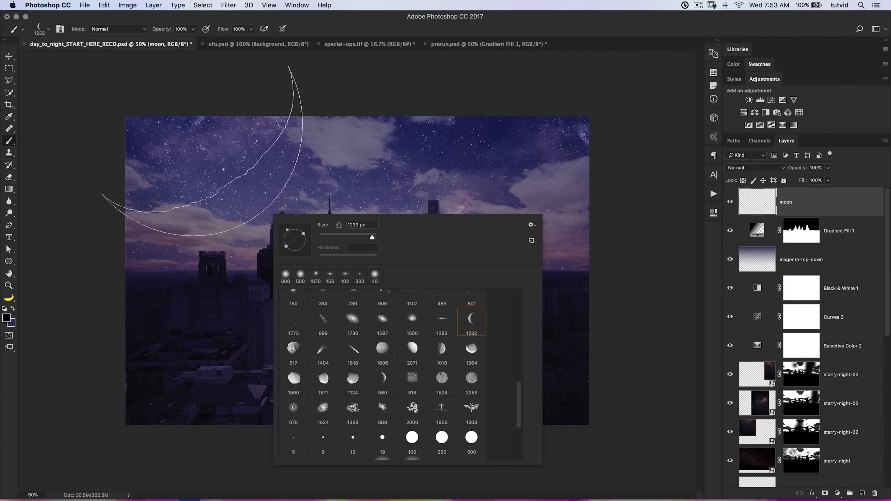
pyautogui.click(199, 169)
pyautogui.press('super+z')
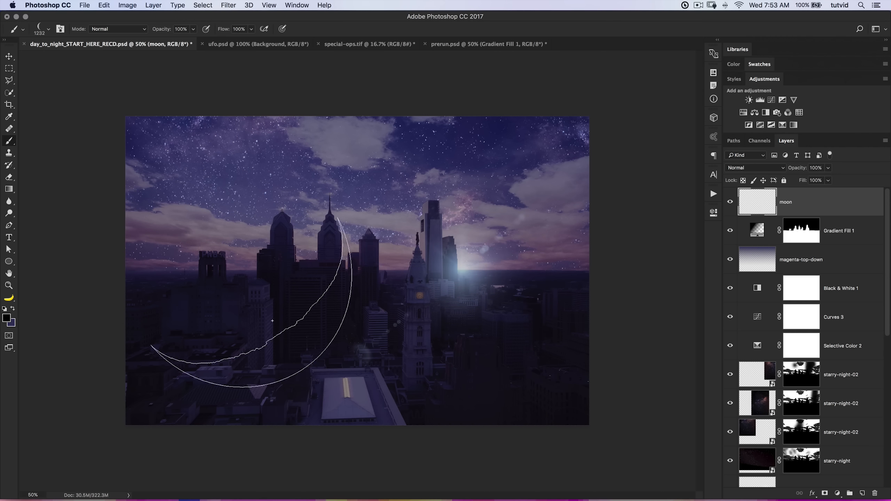
# Sample a pale lavender foreground color from the horizon flare and reduce the crescent brush size to 380 px.
pyautogui.keyDown('alt'); pyautogui.click(467, 260); pyautogui.keyUp('alt')
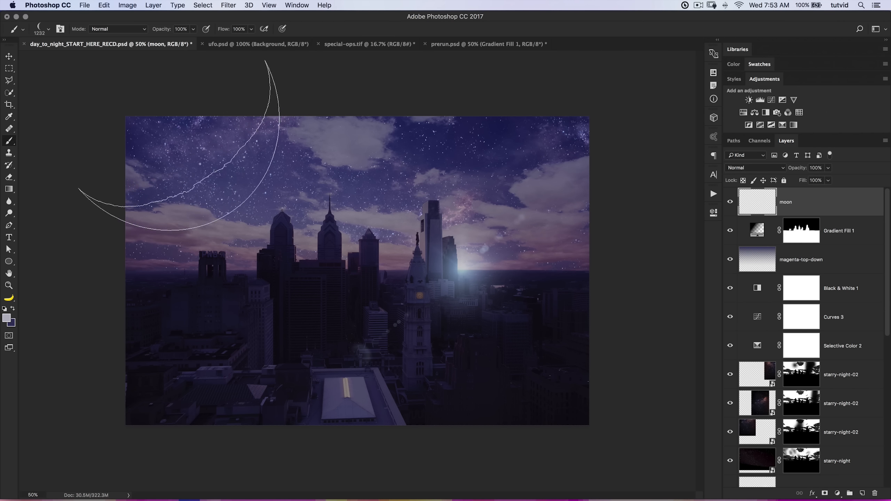
pyautogui.rightClick(224, 165)
pyautogui.moveTo(326, 185)
pyautogui.mouseDown()
pyautogui.moveTo(310, 185)
pyautogui.moveTo(323, 189)
pyautogui.mouseUp()
# Stamp a single crescent moon in the upper-left sky, undoing and repeating the stamp to adjust its placement.
pyautogui.click(179, 149)
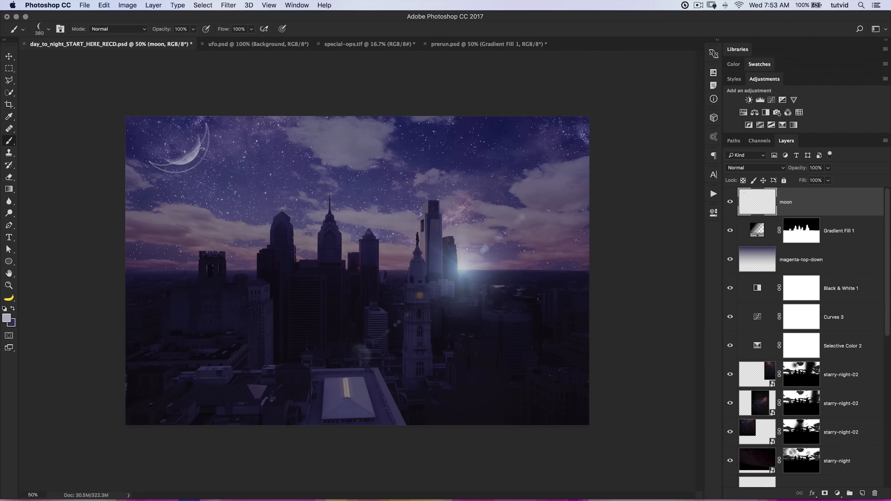
pyautogui.press('super+z')
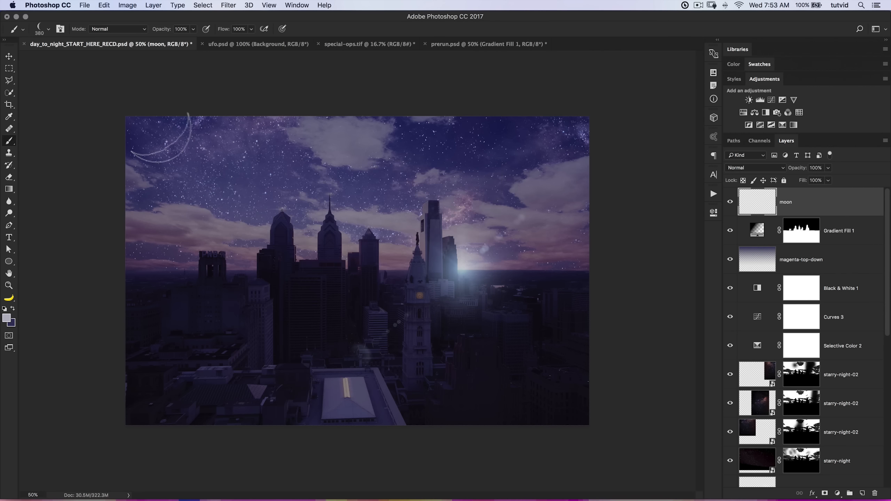
pyautogui.click(145, 130)
pyautogui.press('super+z')
pyautogui.click(172, 140)
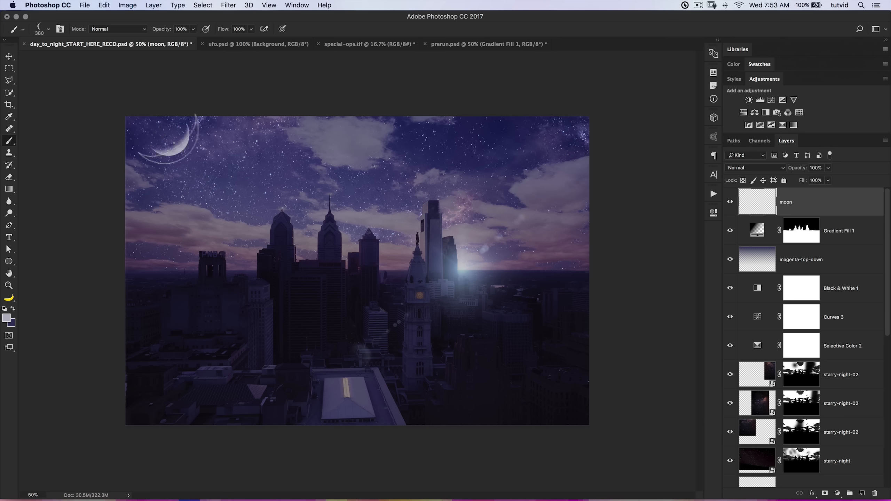
# Try Soft Light on the moon layer, settle on the Screen blend mode and lower the layer's opacity.
pyautogui.click(755, 168)
pyautogui.click(760, 270)
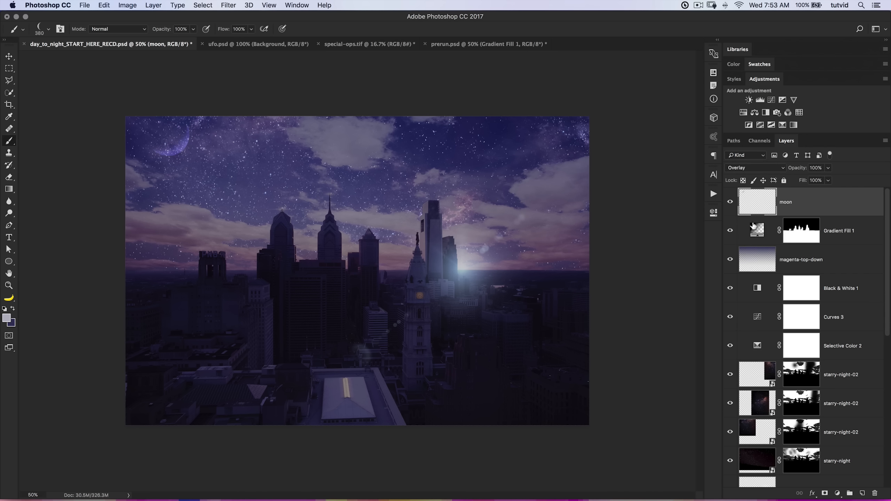
pyautogui.click(765, 168)
pyautogui.click(759, 176)
pyautogui.click(770, 168)
pyautogui.click(766, 170)
pyautogui.click(802, 172)
pyautogui.moveTo(802, 172); pyautogui.dragTo(778, 174)
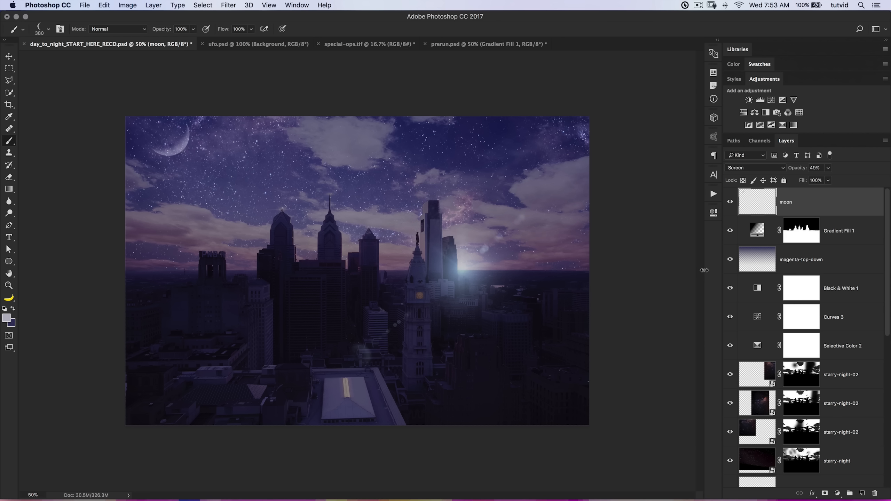
# Group the three starry-night-02 layers with the starry-night layer and name the group stars.
pyautogui.scroll(-2, 848, 358)
pyautogui.click(848, 338)
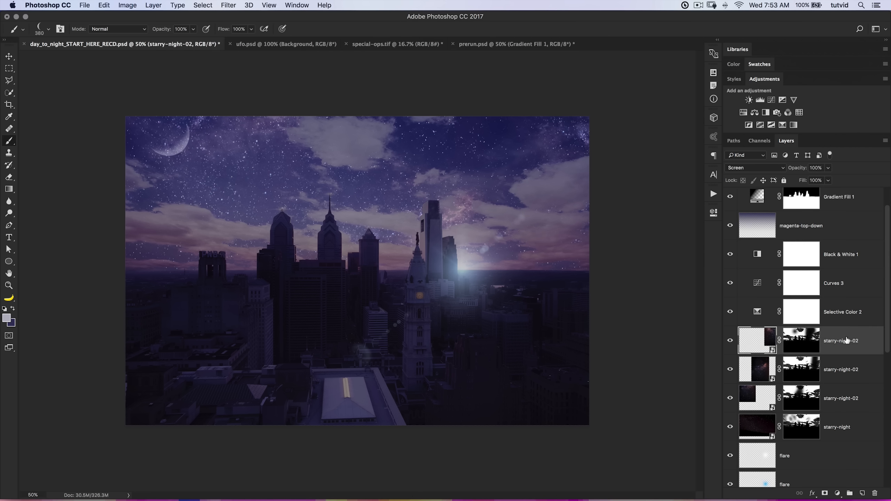
pyautogui.scroll(-2, 756, 386)
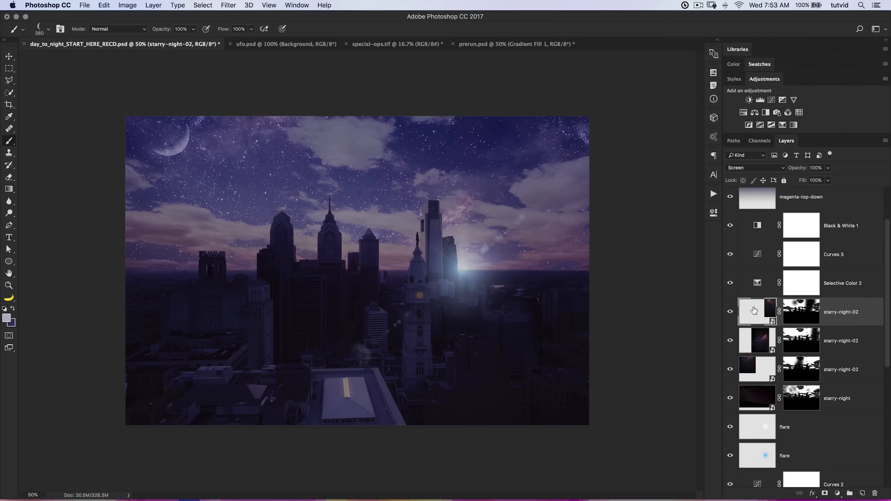
pyautogui.keyDown('shift'); pyautogui.click(857, 391); pyautogui.keyUp('shift')
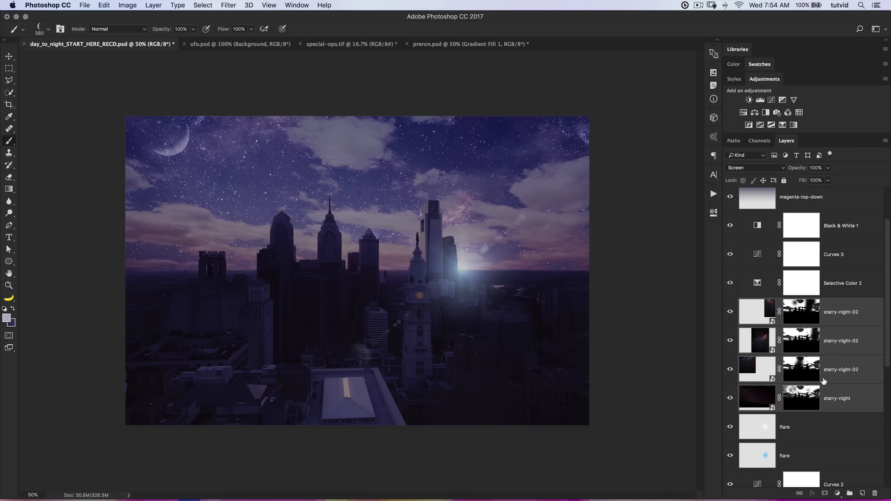
pyautogui.press('super+g')
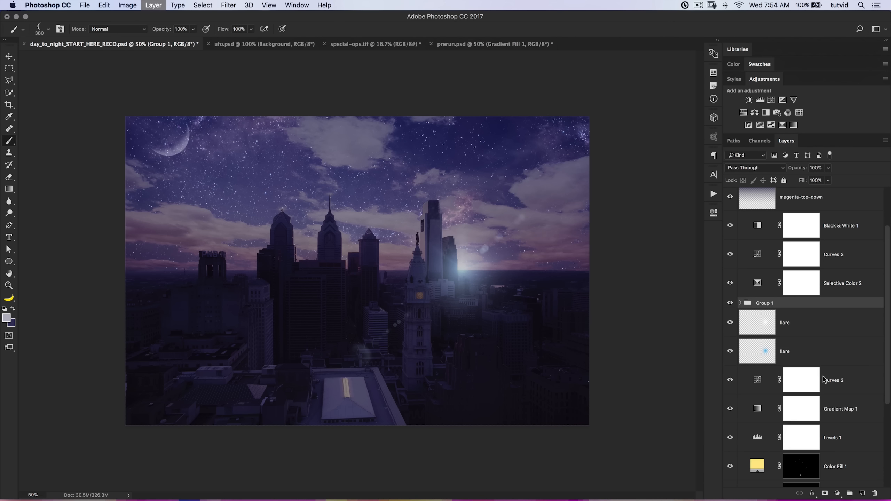
pyautogui.doubleClick(765, 303)
pyautogui.write('stars')
pyautogui.press('Return')
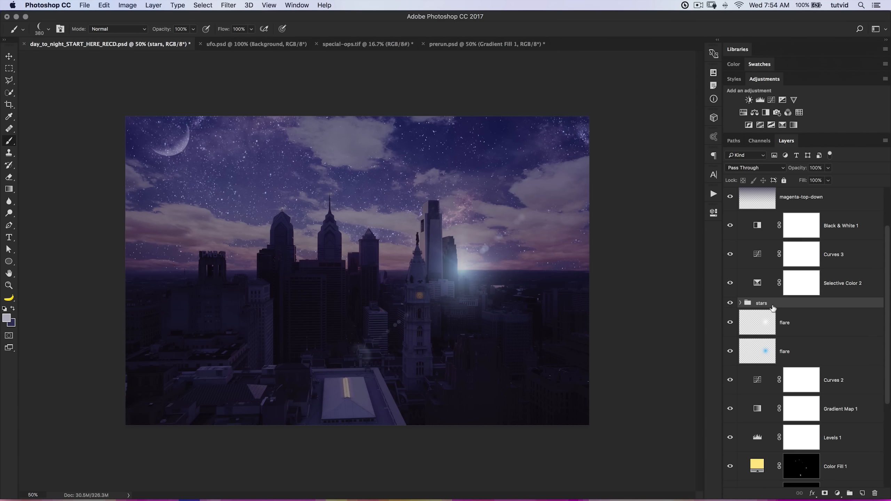
# Add a white layer mask to the stars group and check the star layers inside the group.
pyautogui.click(826, 494)
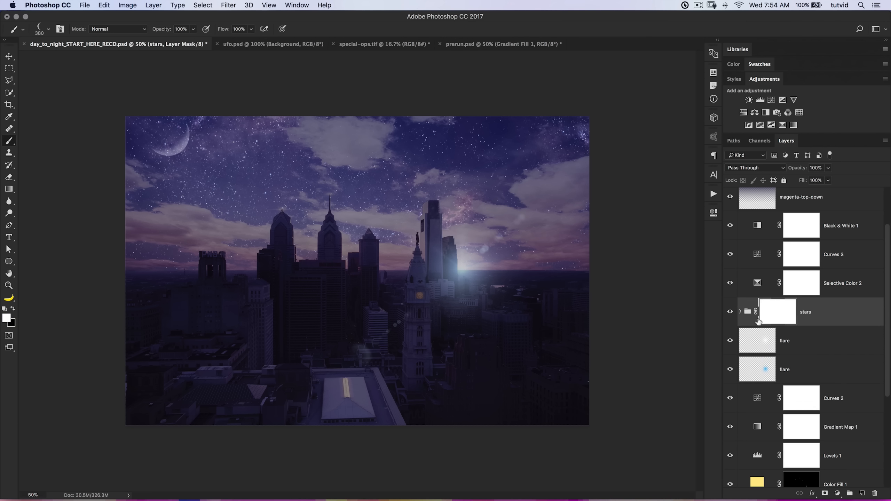
pyautogui.click(741, 312)
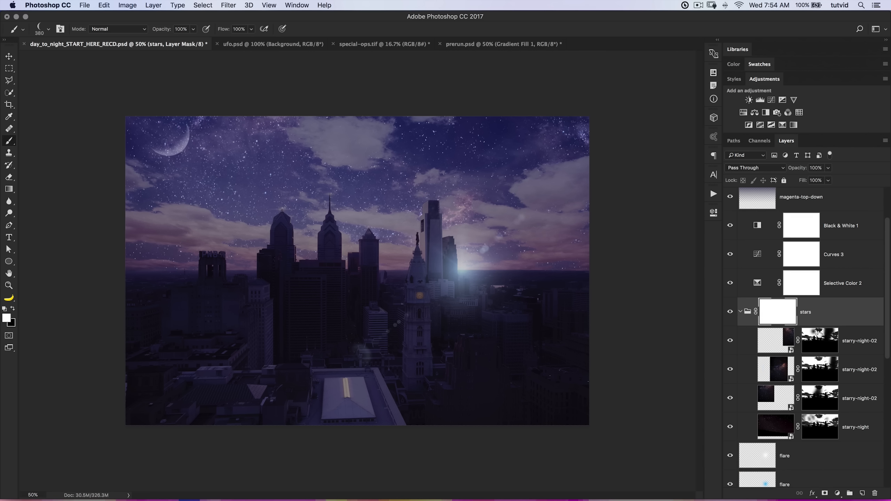
pyautogui.click(741, 311)
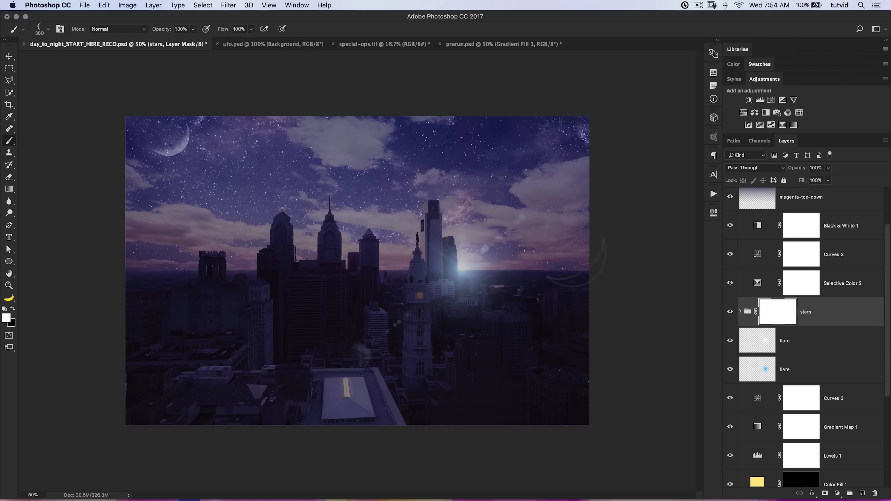
# Load the moon layer as a selection, fill it with black on the stars group's mask and deselect.
pyautogui.scroll(2, 792, 251)
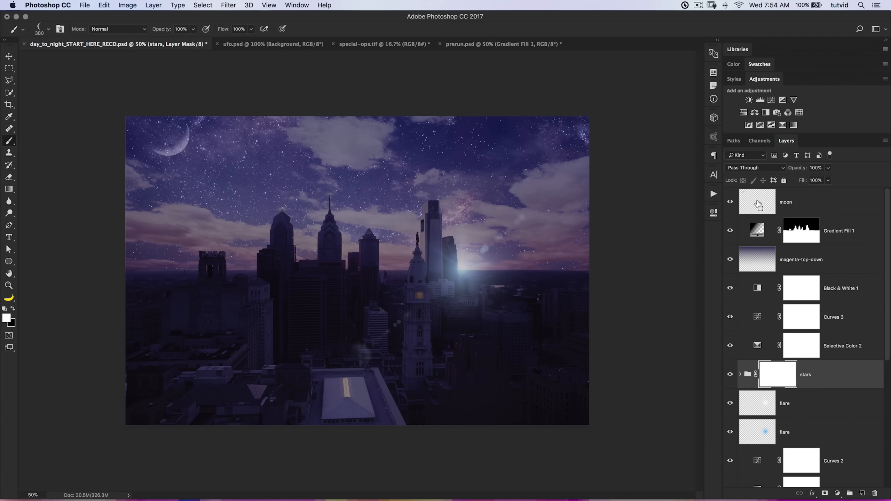
pyautogui.scroll(-1, 786, 368)
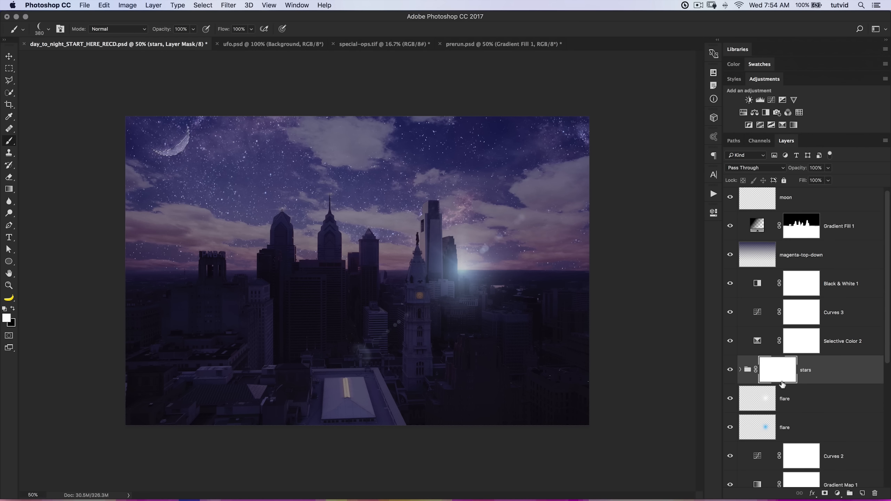
pyautogui.click(780, 371)
pyautogui.click(740, 369)
pyautogui.press('super+i')
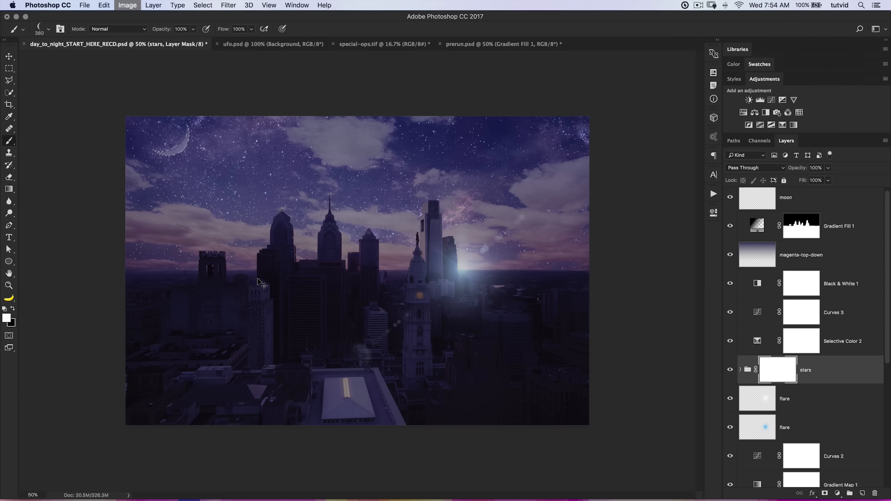
pyautogui.press('super+d')
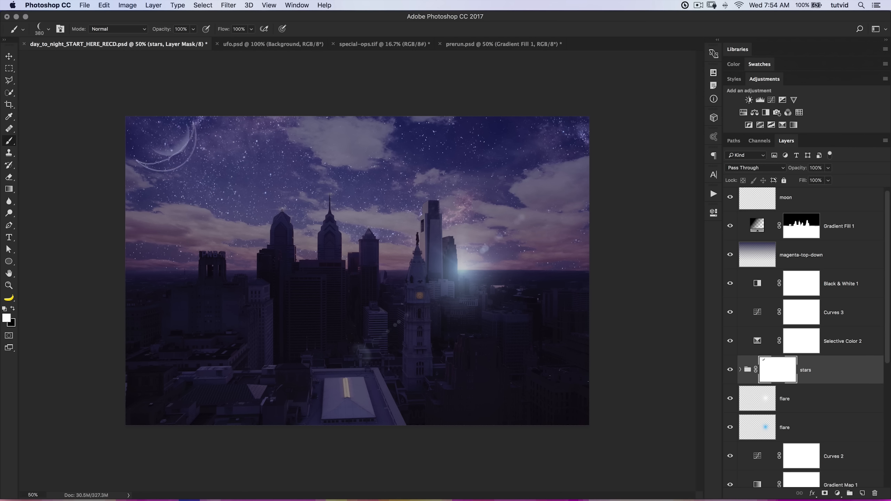
# Switch to the Move tool and set the moon layer's opacity to 60%.
pyautogui.press('v')
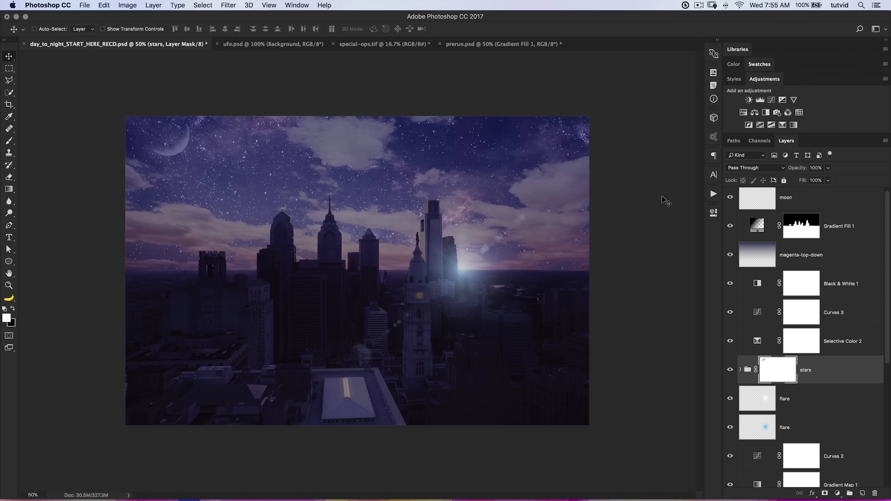
pyautogui.scroll(1, 792, 200)
pyautogui.click(798, 209)
pyautogui.moveTo(796, 171)
pyautogui.mouseDown()
pyautogui.moveTo(808, 172)
pyautogui.moveTo(792, 170)
pyautogui.mouseUp()
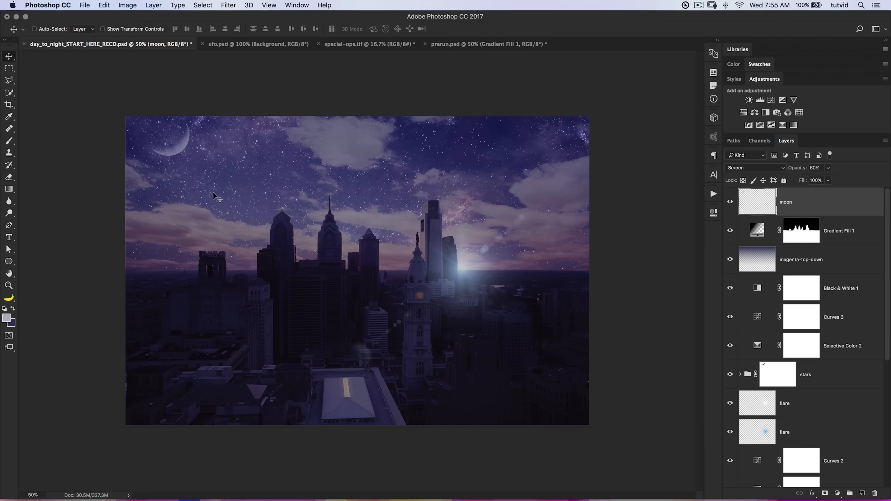
# Copy the UFO from Layer 2 of ufo.psd into the city composite, placing it in the sky above the skyline.
pyautogui.click(268, 41)
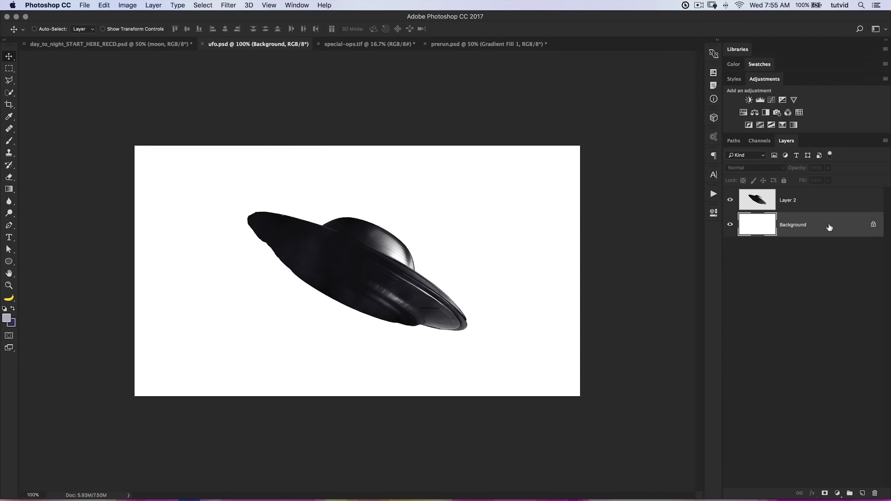
pyautogui.click(765, 207)
pyautogui.moveTo(425, 297); pyautogui.dragTo(418, 287)
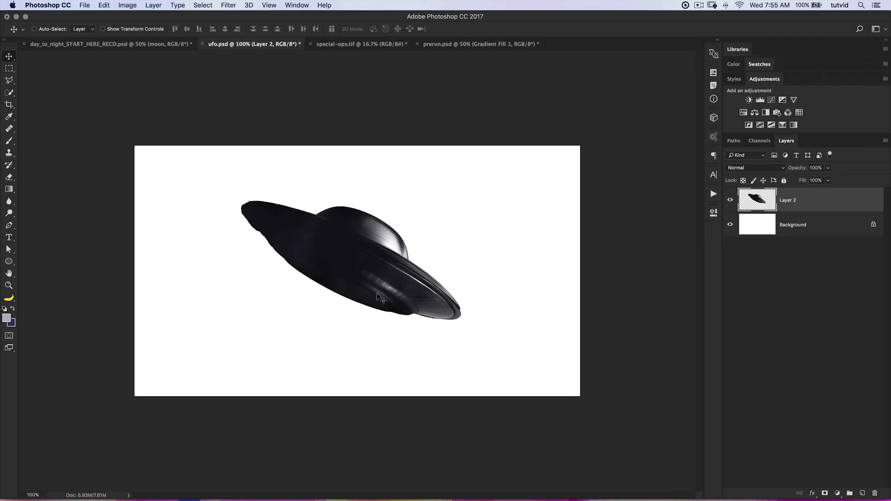
pyautogui.moveTo(378, 264); pyautogui.dragTo(164, 42)
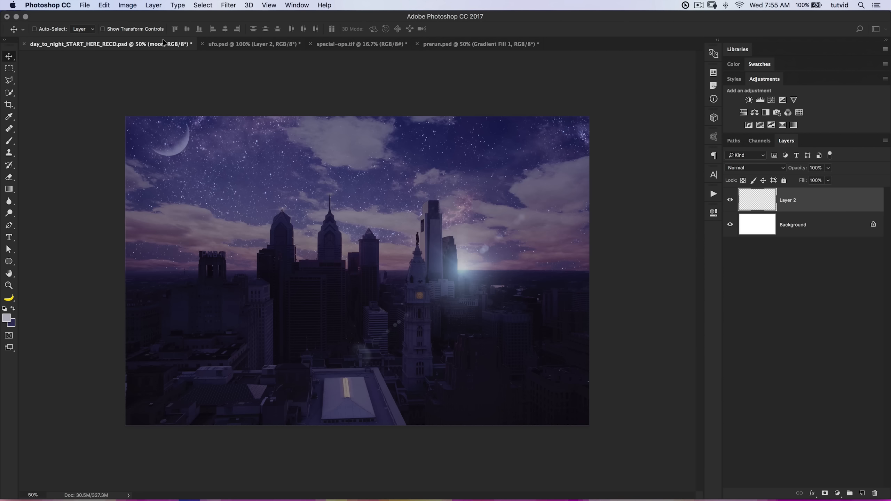
pyautogui.moveTo(342, 218); pyautogui.dragTo(306, 198)
# Rename the new UFO layer as ufo.
pyautogui.doubleClick(789, 202)
pyautogui.write('ufo')
pyautogui.press('Return')
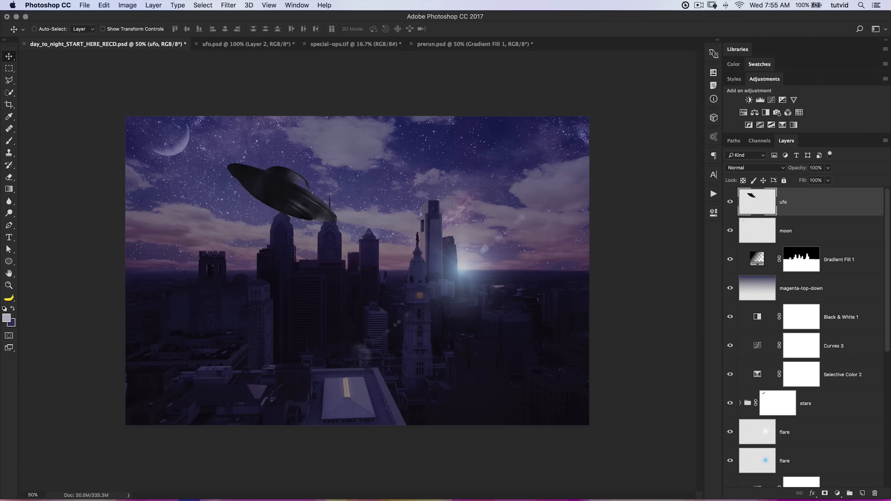
# Convert the ufo layer to a smart object and scale the UFO down to about half size, below the moon.
pyautogui.rightClick(830, 204)
pyautogui.click(732, 222)
pyautogui.moveTo(286, 199); pyautogui.dragTo(264, 195)
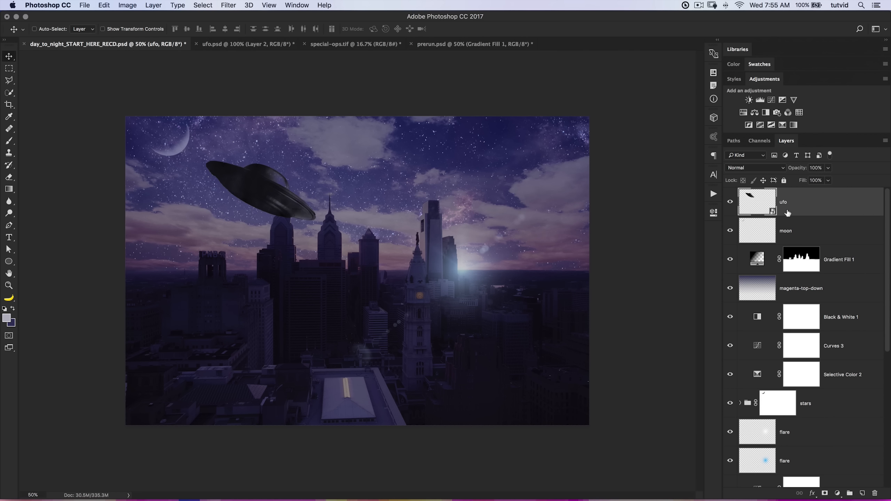
pyautogui.press('super+t')
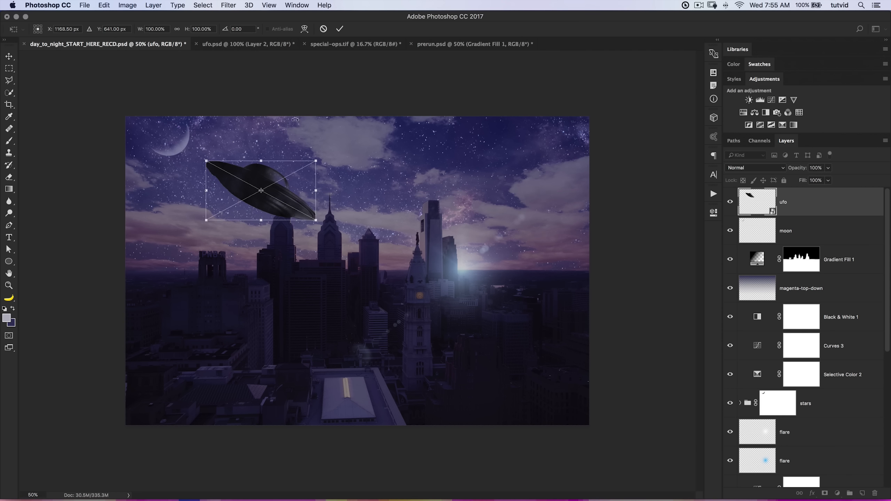
pyautogui.moveTo(317, 161); pyautogui.dragTo(229, 203)
pyautogui.press('Return')
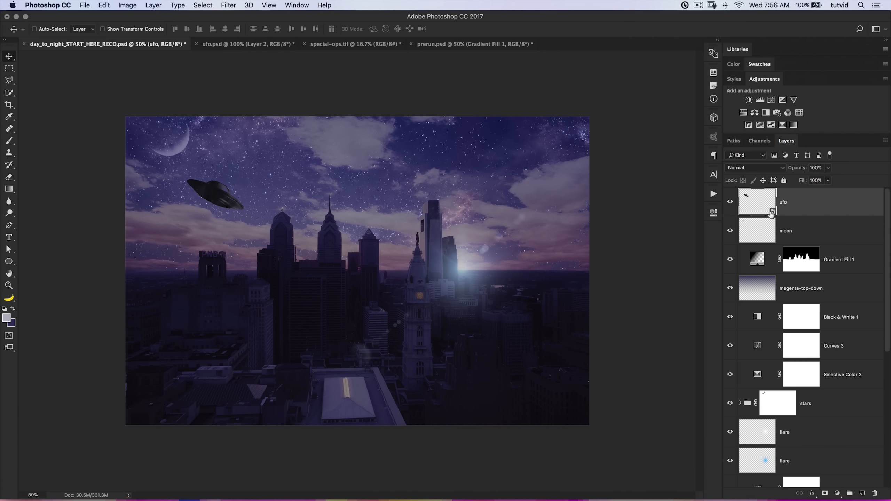
# Set the ufo layer's blend mode to Multiply and its opacity to 91%.
pyautogui.click(755, 168)
pyautogui.click(745, 196)
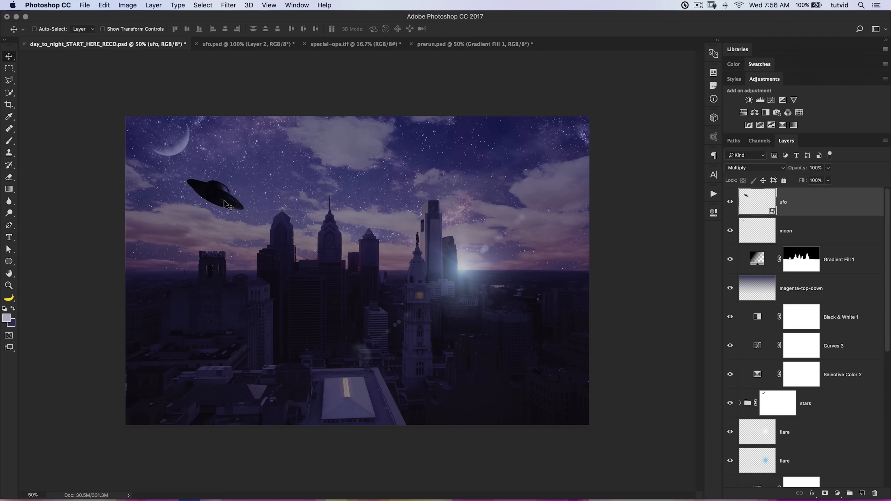
pyautogui.moveTo(800, 171); pyautogui.dragTo(800, 169)
# Load the ufo layer as a selection, fill it with black on the stars group's mask and deselect.
pyautogui.press('z')
pyautogui.click(210, 194)
pyautogui.click(210, 193)
pyautogui.click(211, 193)
pyautogui.click(211, 194)
pyautogui.moveTo(222, 208); pyautogui.dragTo(371, 282)
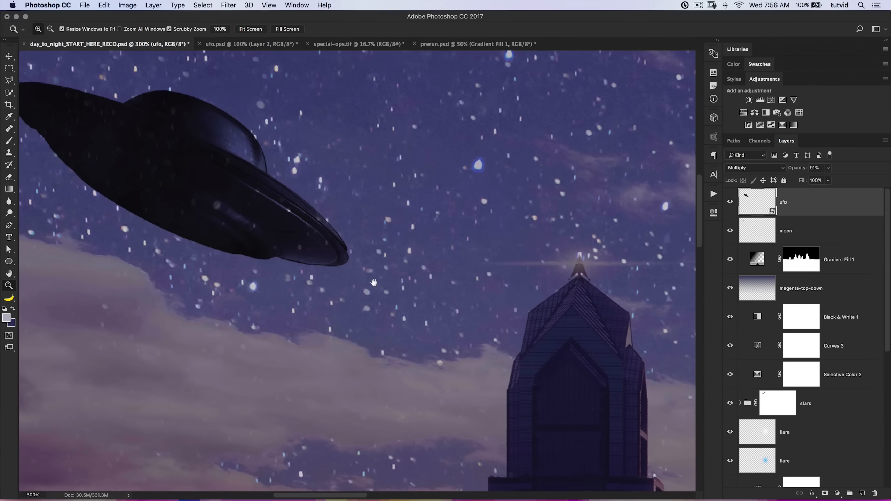
pyautogui.press('super+1')
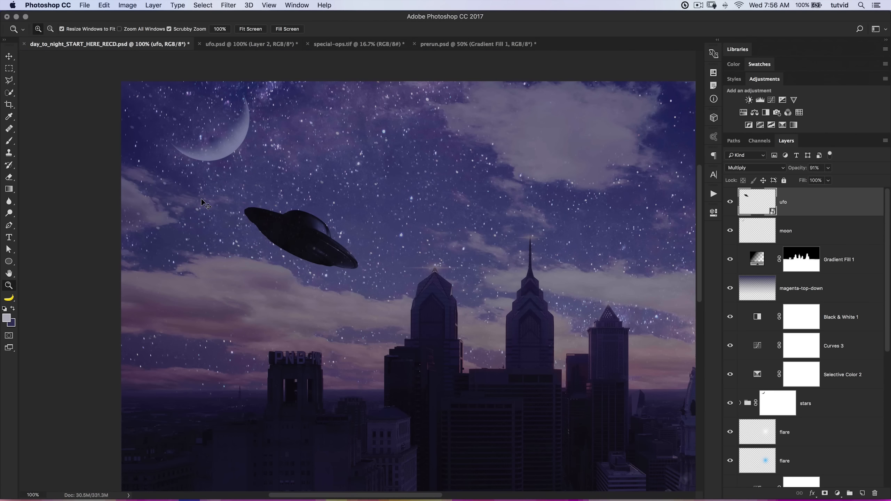
pyautogui.scroll(-5, 802, 304)
pyautogui.click(783, 255)
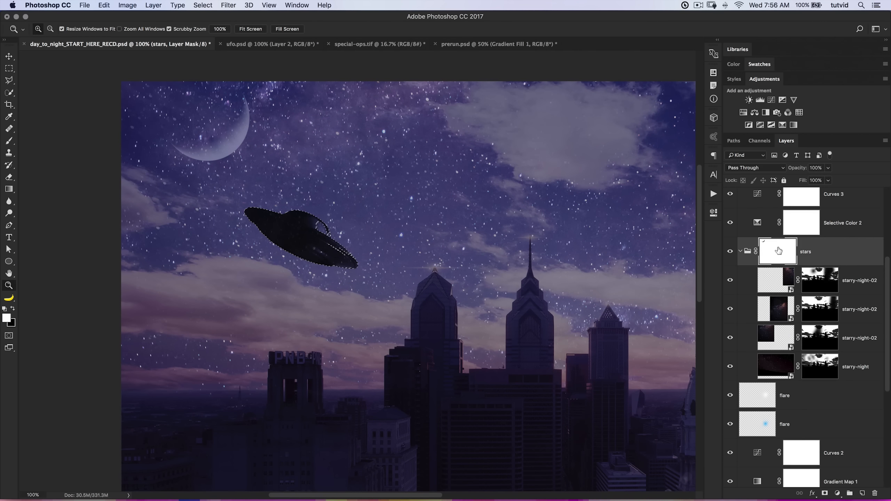
pyautogui.click(740, 251)
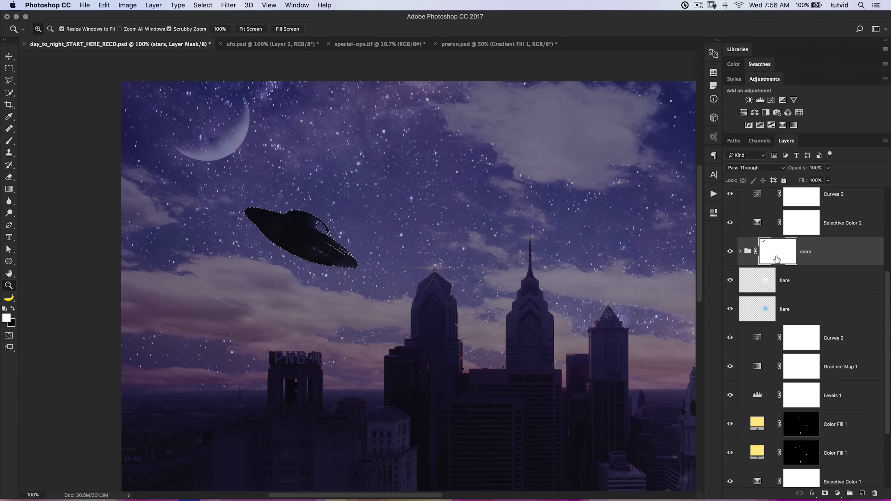
pyautogui.click(13, 308)
pyautogui.press('alt')
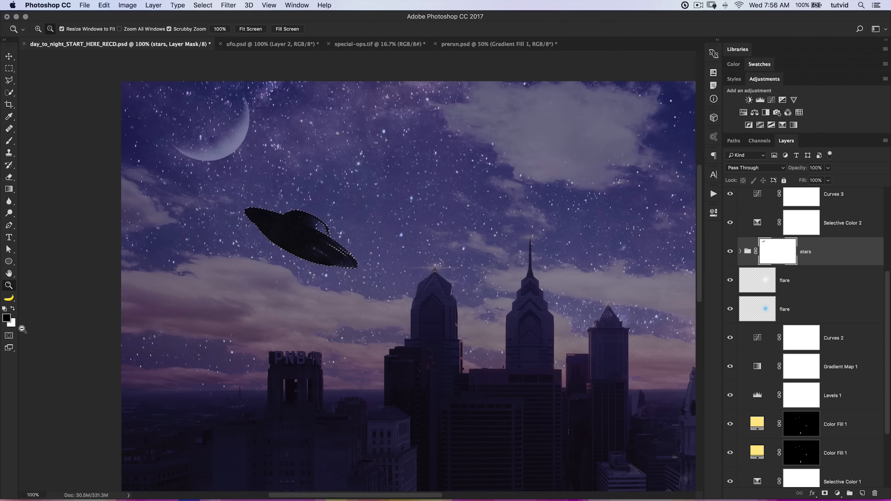
pyautogui.press('super+d')
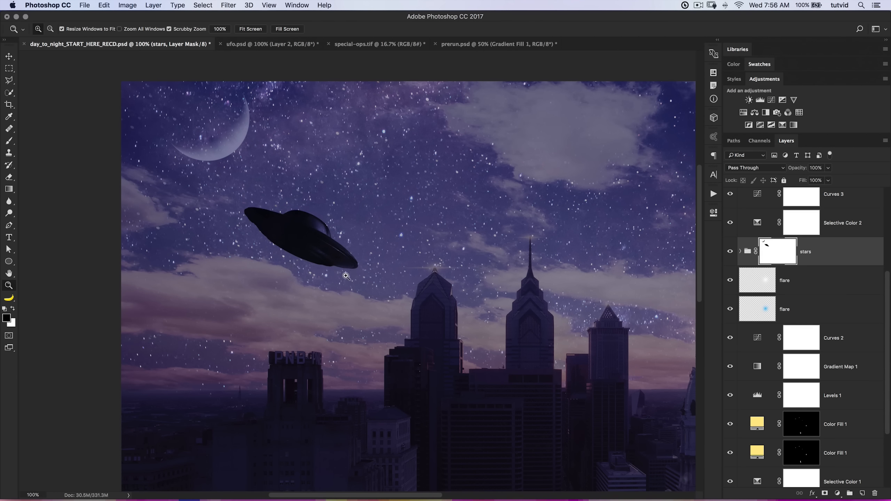
# Select the ufo layer and examine how the UFO blends with the starry sky and skyline.
pyautogui.keyDown('alt'); pyautogui.click(345, 279); pyautogui.keyUp('alt')
pyautogui.keyDown('alt'); pyautogui.click(345, 279); pyautogui.keyUp('alt')
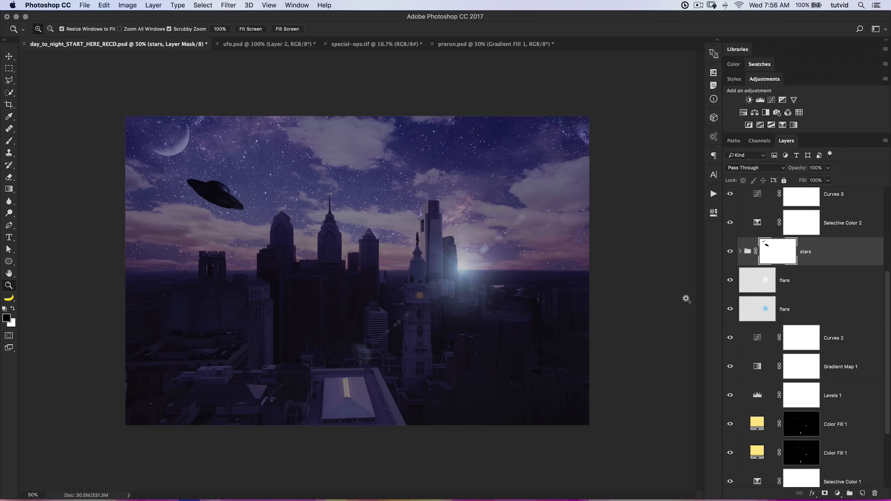
pyautogui.scroll(5, 781, 248)
pyautogui.click(791, 208)
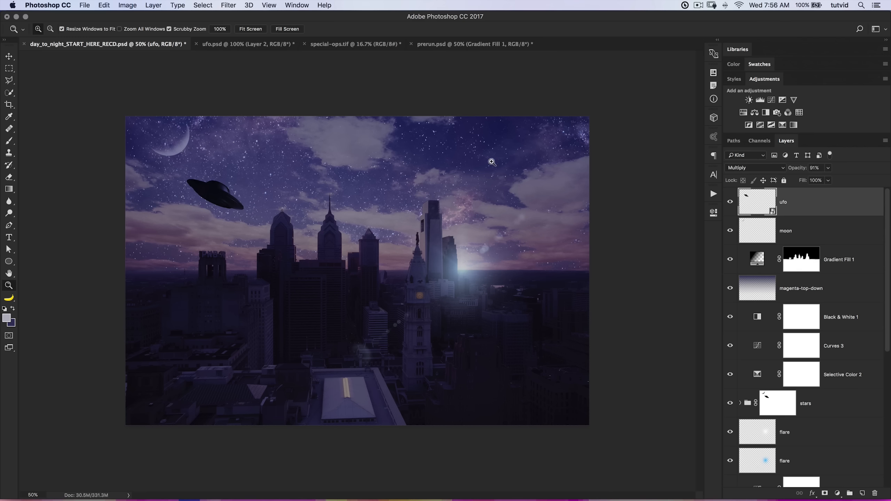
pyautogui.click(239, 183)
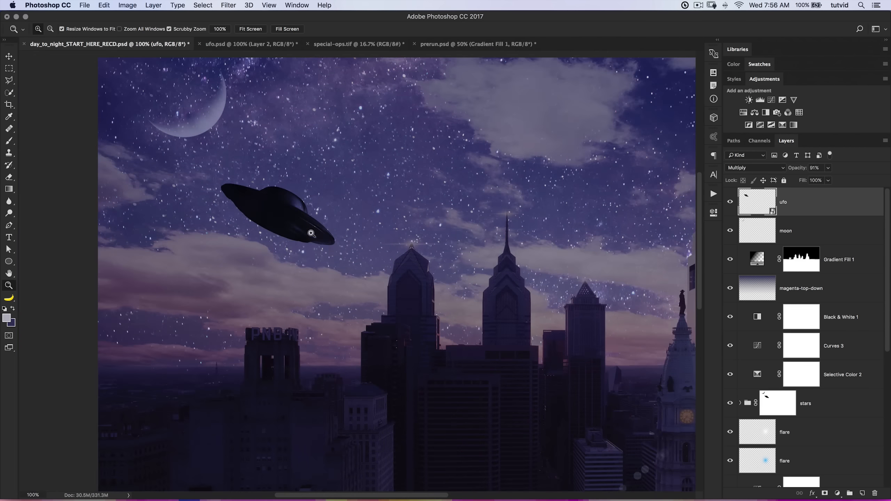
pyautogui.click(311, 234)
pyautogui.moveTo(312, 232); pyautogui.dragTo(331, 256)
pyautogui.keyDown('alt'); pyautogui.click(350, 261); pyautogui.keyUp('alt')
pyautogui.keyDown('alt'); pyautogui.click(356, 271); pyautogui.keyUp('alt')
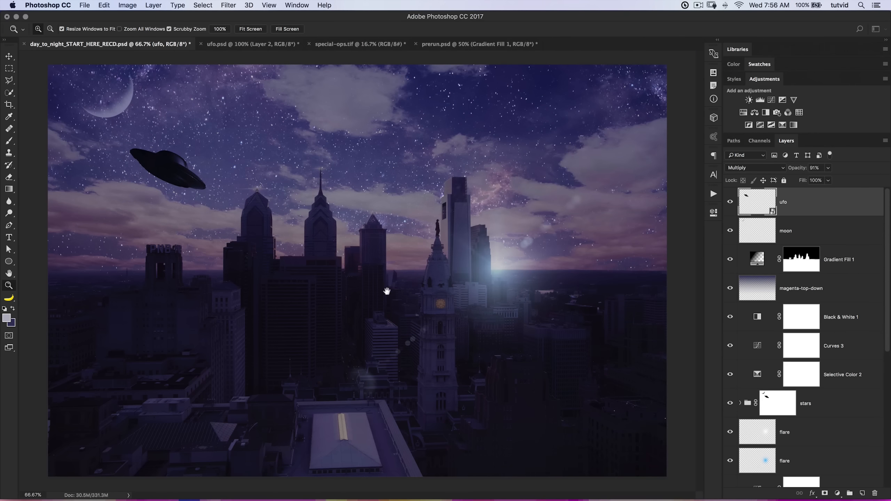
pyautogui.click(208, 195)
pyautogui.moveTo(207, 197); pyautogui.dragTo(247, 220)
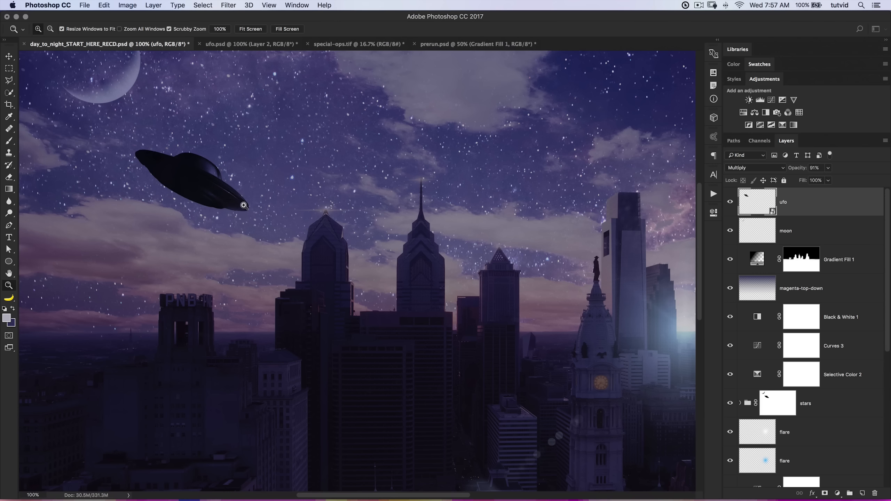
pyautogui.moveTo(238, 204); pyautogui.dragTo(285, 228)
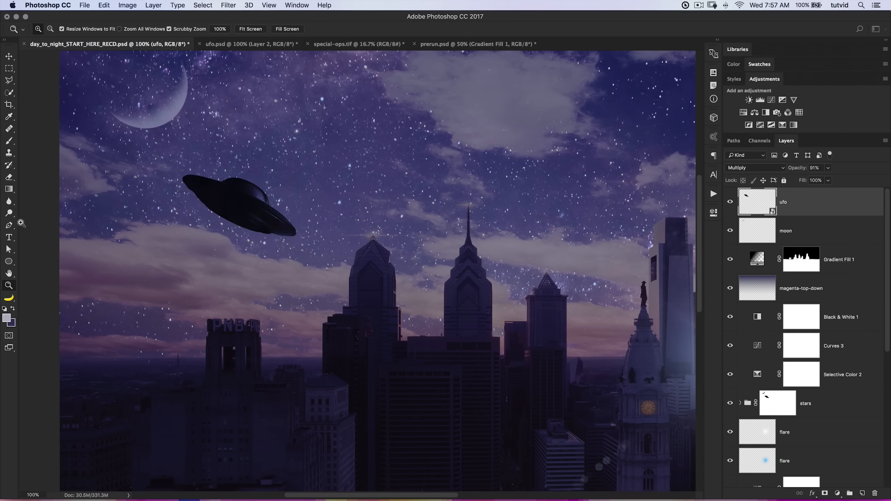
# With the Pen tool in Path mode, draw a curved trail path from the UFO's rear edge toward the pyramid-topped tower.
pyautogui.click(9, 225)
pyautogui.click(58, 29)
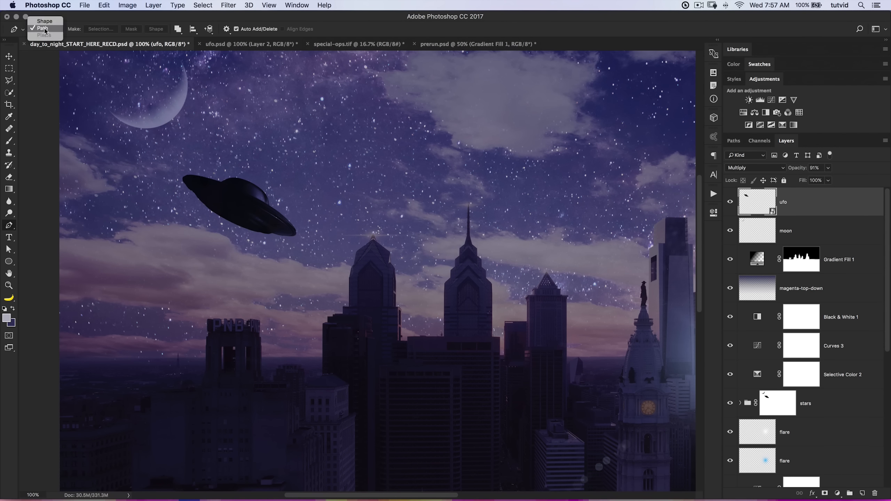
pyautogui.click(44, 29)
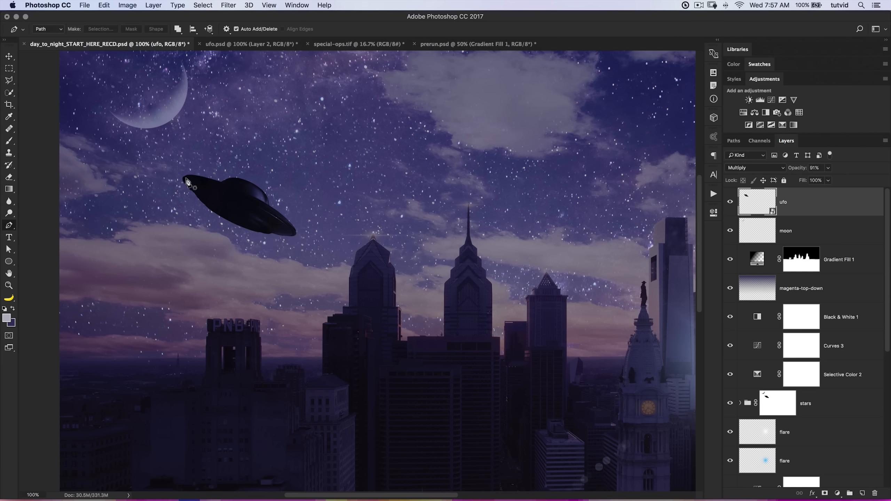
pyautogui.moveTo(196, 177); pyautogui.dragTo(180, 174)
pyautogui.moveTo(196, 195); pyautogui.dragTo(216, 210)
pyautogui.moveTo(530, 286); pyautogui.dragTo(651, 285)
pyautogui.press('Return')
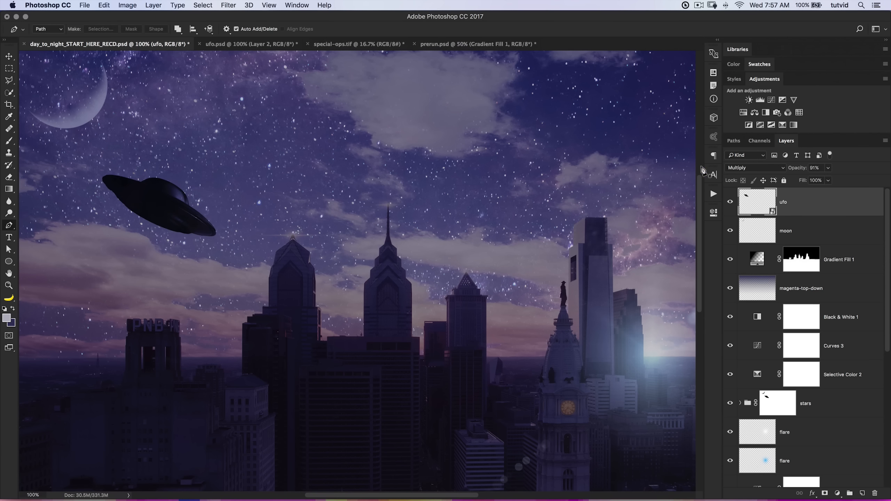
# Save the work path under the name ufo-trail.
pyautogui.click(733, 140)
pyautogui.click(784, 194)
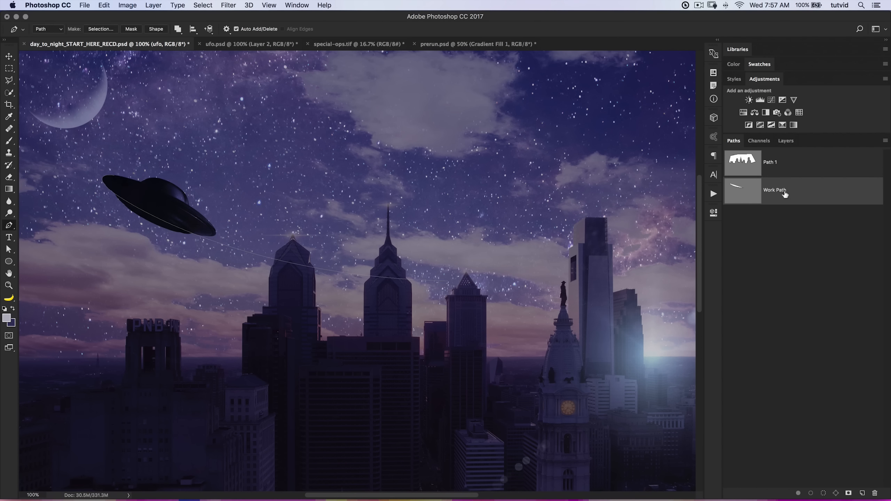
pyautogui.doubleClick(778, 192)
pyautogui.write('u')
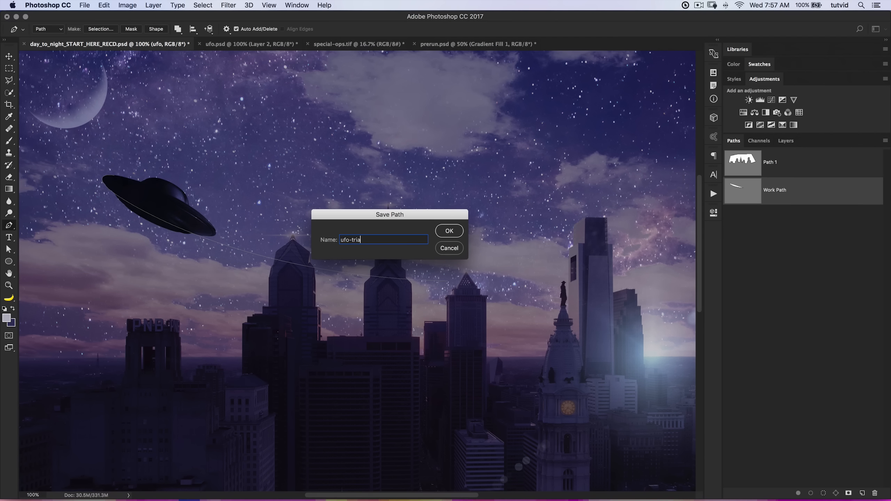
pyautogui.write('fo-trail')
pyautogui.press('Return')
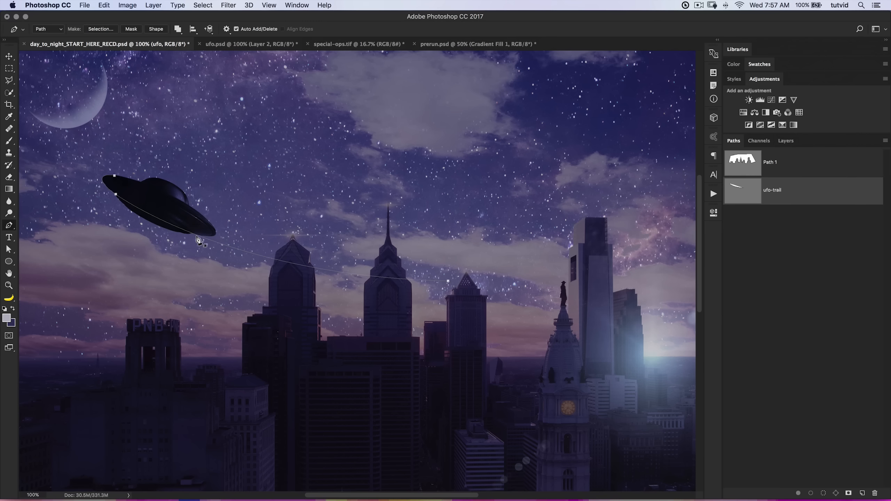
# Examine how the ufo-trail path runs along the UFO's underside and across the skyline.
pyautogui.press('z')
pyautogui.moveTo(189, 232); pyautogui.dragTo(189, 232)
pyautogui.press('super+minus')
pyautogui.press('super+minus')
pyautogui.press('super+minus')
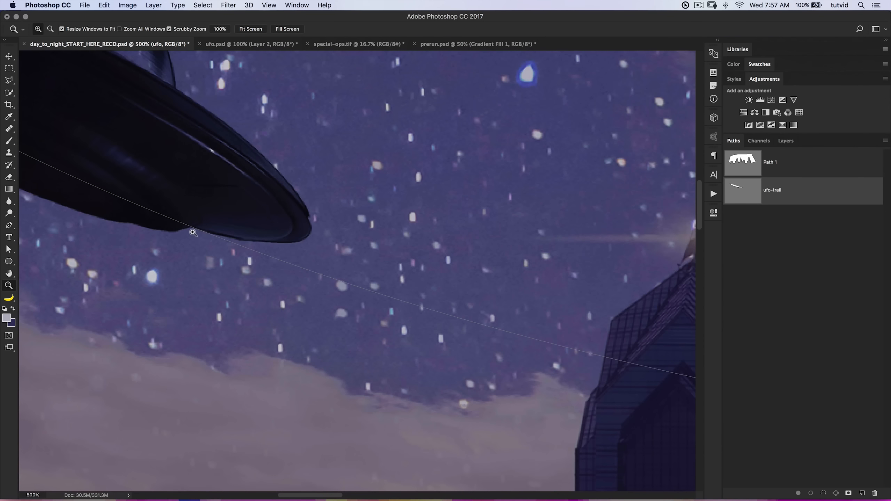
pyautogui.press('super+minus')
pyautogui.press('super+minus')
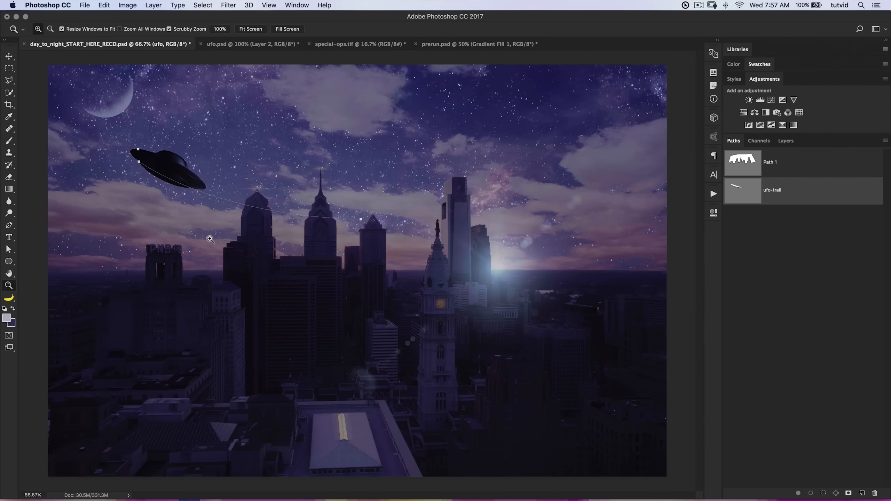
pyautogui.press('super+plus')
pyautogui.moveTo(191, 179); pyautogui.dragTo(256, 230)
# Add a new layer above the ufo layer and name it ufo-trail.
pyautogui.click(785, 141)
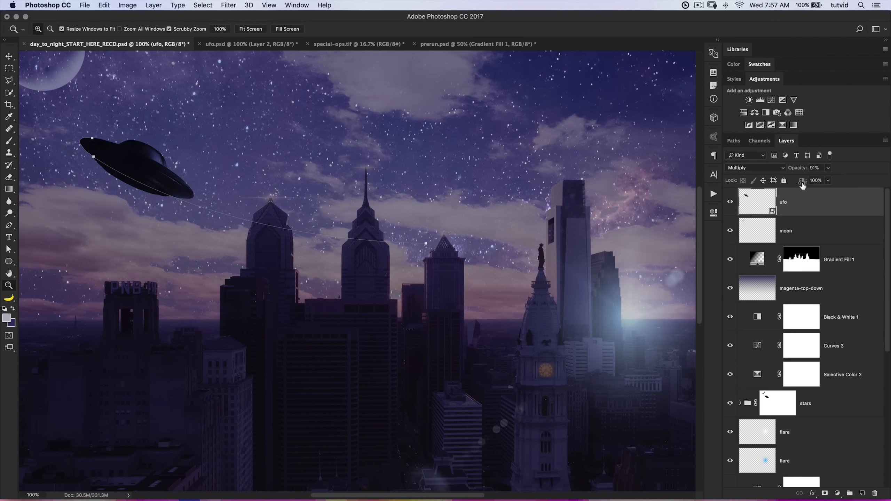
pyautogui.click(862, 493)
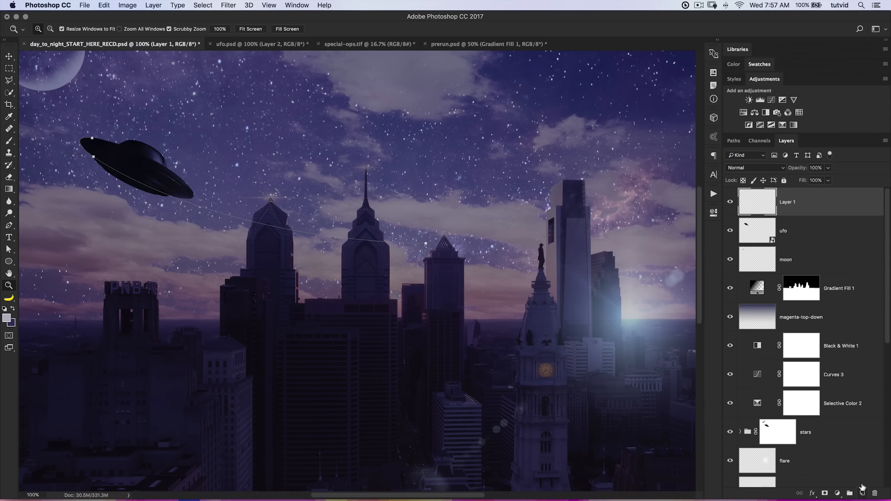
pyautogui.doubleClick(788, 202)
pyautogui.write('ufo-trail')
pyautogui.press('Return')
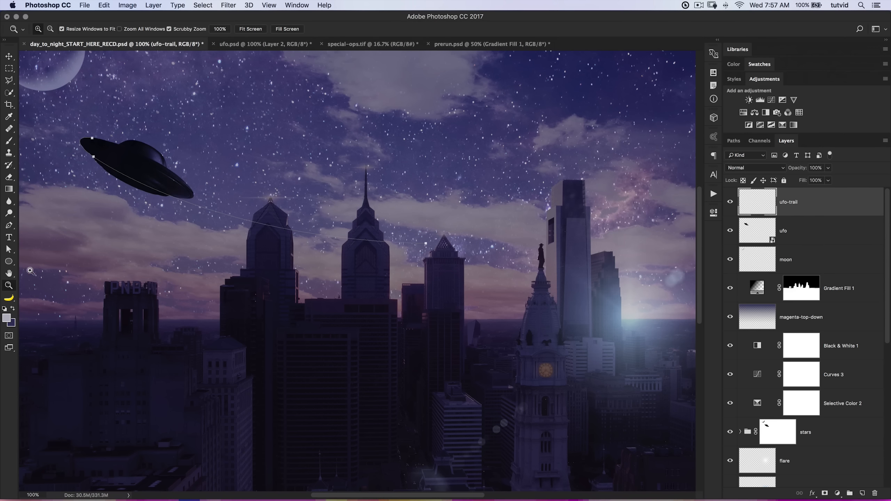
# Choose a soft round 7 px brush with 0% hardness for the Brush tool.
pyautogui.click(10, 141)
pyautogui.rightClick(263, 196)
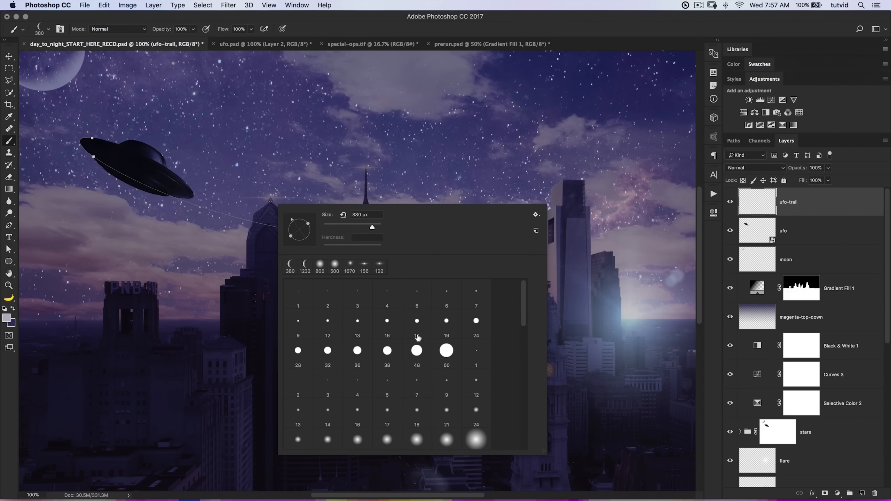
pyautogui.click(388, 296)
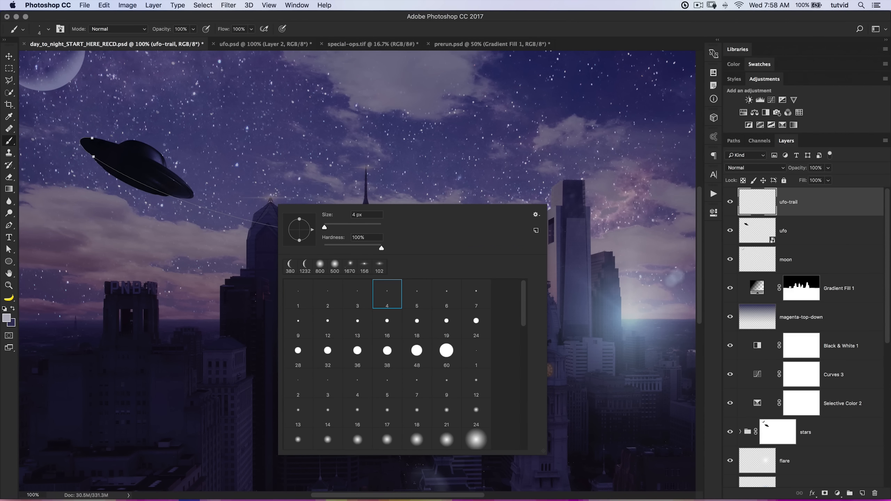
pyautogui.click(447, 297)
pyautogui.click(418, 384)
pyautogui.press('Return')
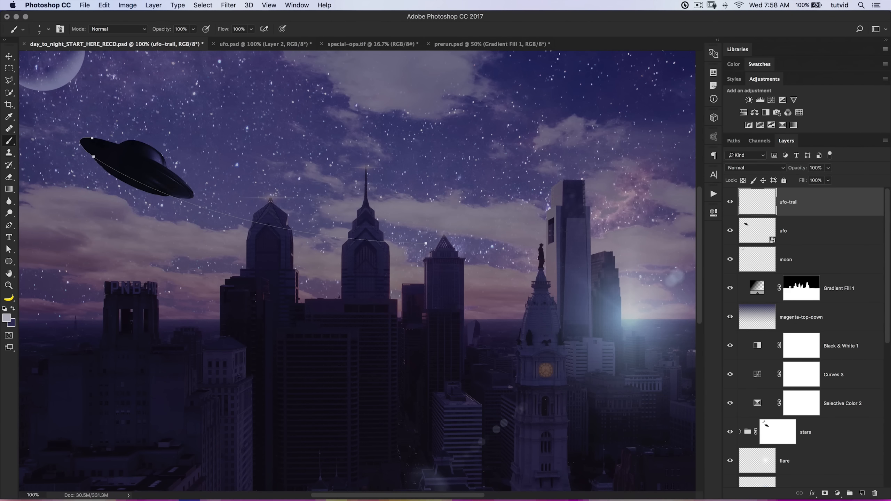
# Set the foreground color to white and stroke the ufo-trail path with the Brush, Simulate Pressure off, leaving the path deselected.
pyautogui.moveTo(325, 199); pyautogui.dragTo(362, 227)
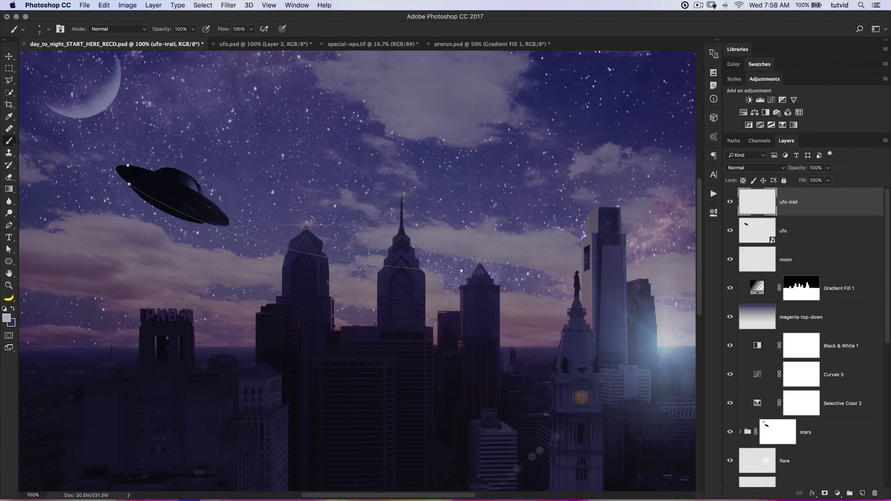
pyautogui.press('d')
pyautogui.click(13, 310)
pyautogui.click(759, 141)
pyautogui.click(733, 141)
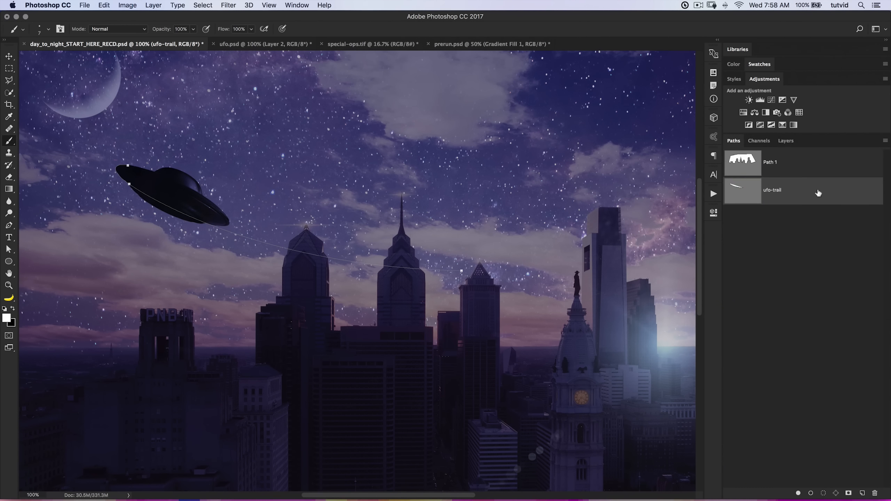
pyautogui.rightClick(779, 187)
pyautogui.click(681, 230)
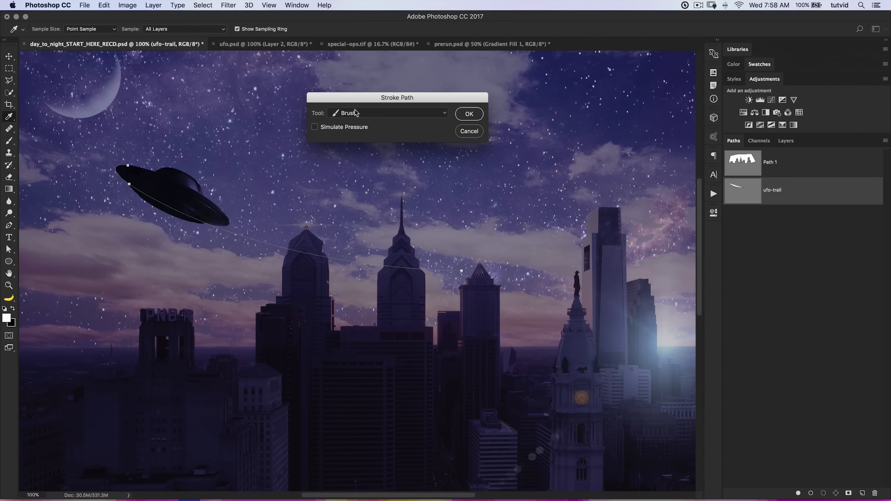
pyautogui.click(468, 117)
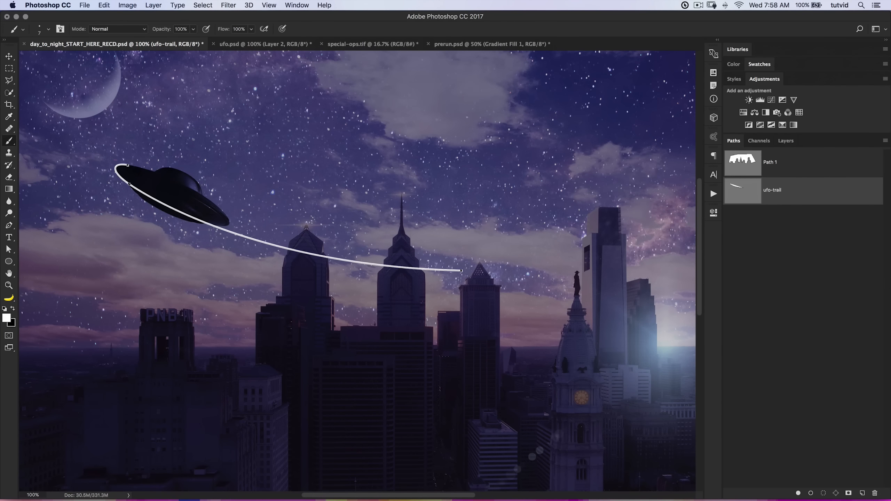
pyautogui.click(786, 270)
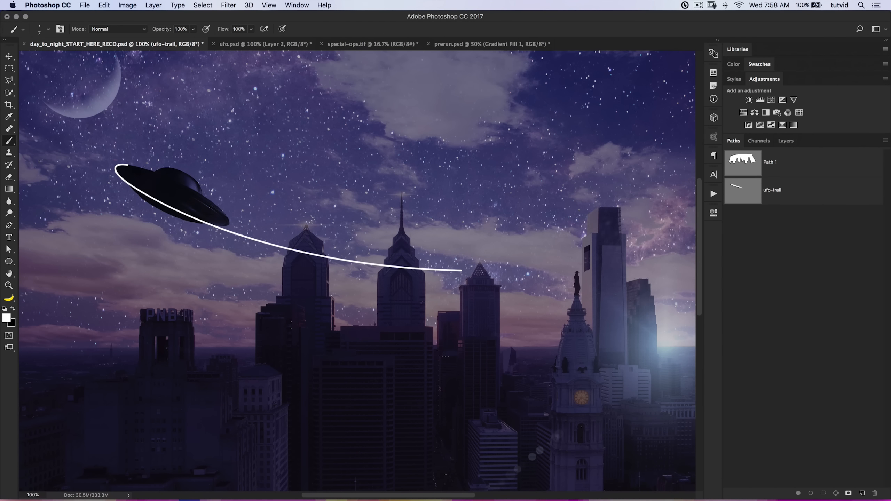
# Move the ufo-trail layer below the ufo layer and check where the stroke meets the UFO's rim.
pyautogui.click(785, 140)
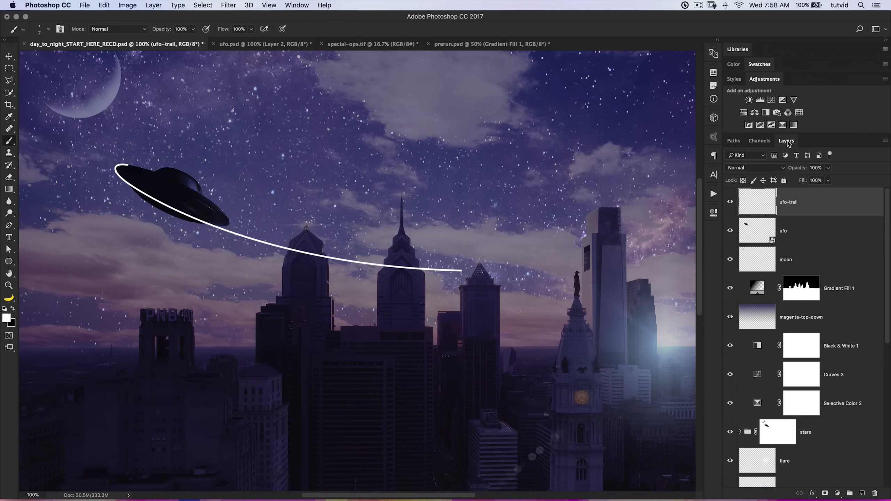
pyautogui.moveTo(800, 209); pyautogui.dragTo(798, 236)
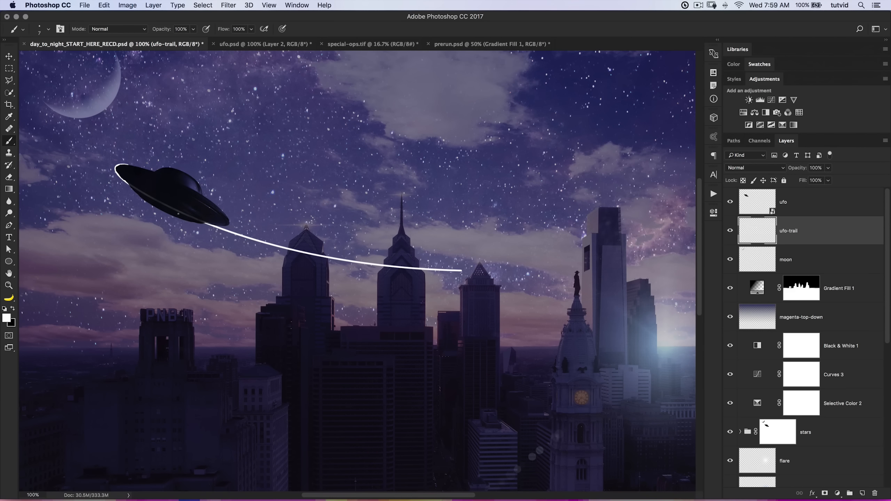
pyautogui.press('z')
pyautogui.click(164, 208)
pyautogui.click(164, 208)
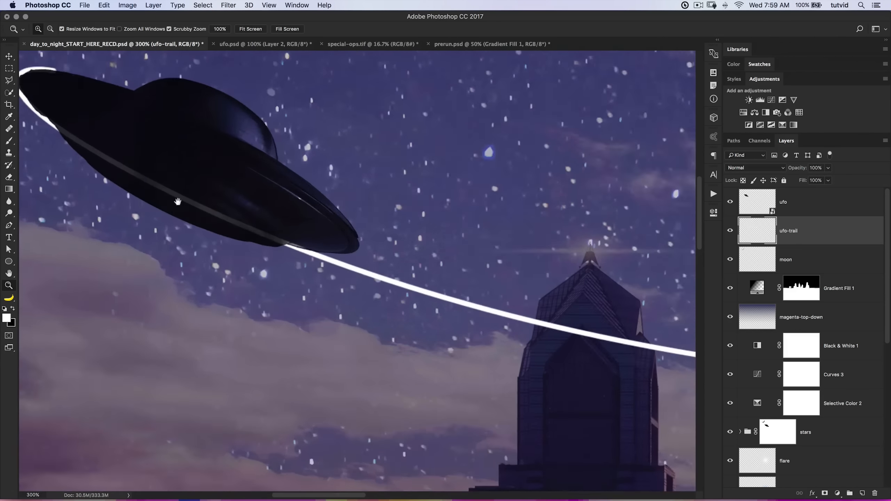
pyautogui.moveTo(179, 204); pyautogui.dragTo(316, 263)
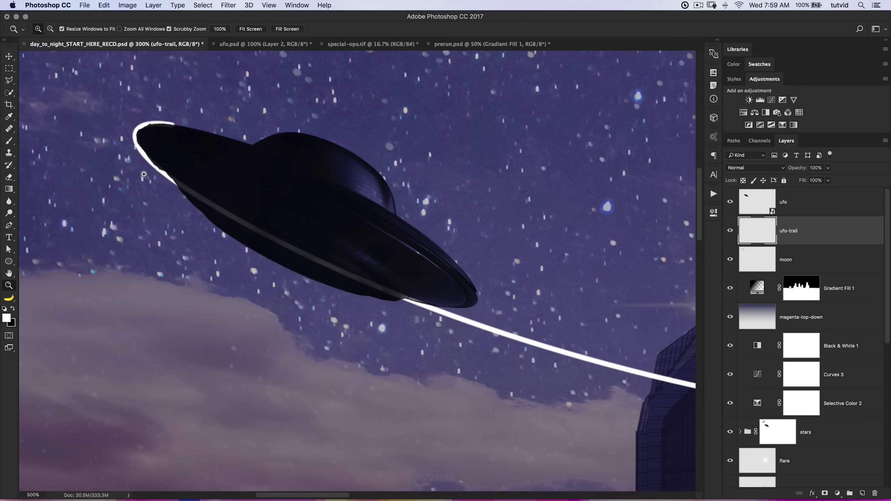
pyautogui.moveTo(448, 297); pyautogui.dragTo(340, 275)
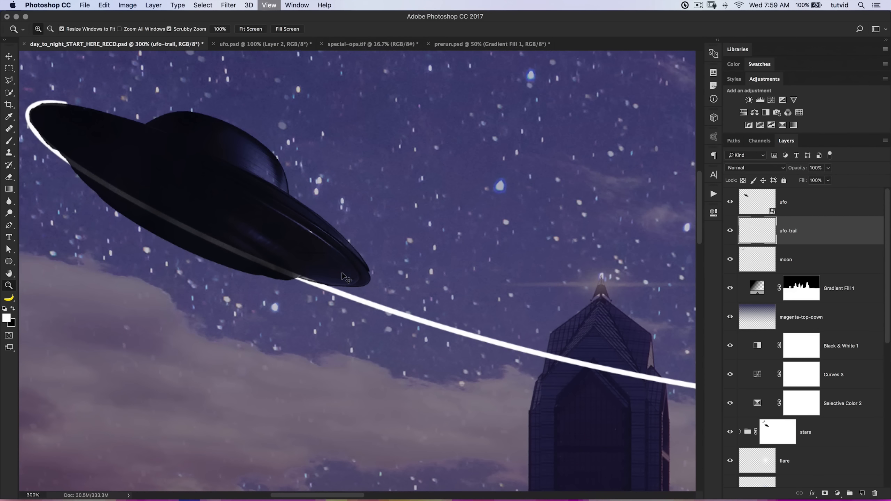
pyautogui.press('super+1')
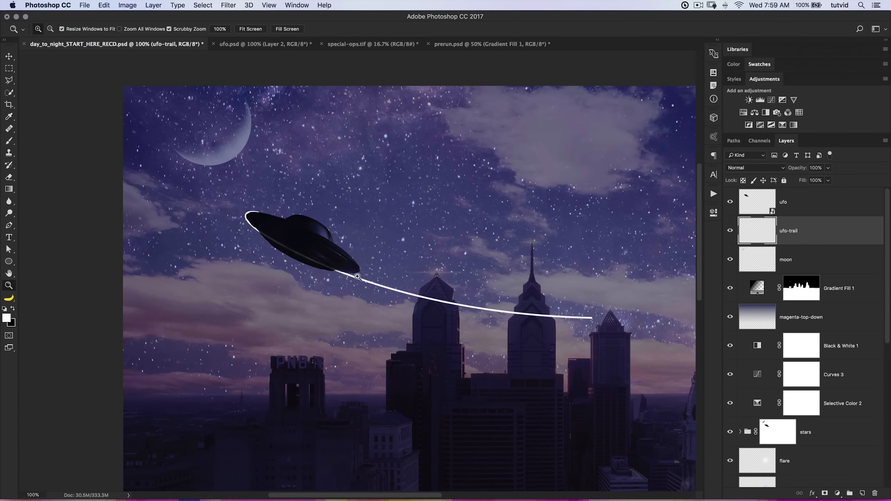
# Nudge the white trail down a few pixels so it sits tight behind the UFO's rim.
pyautogui.click(304, 251)
pyautogui.click(304, 251)
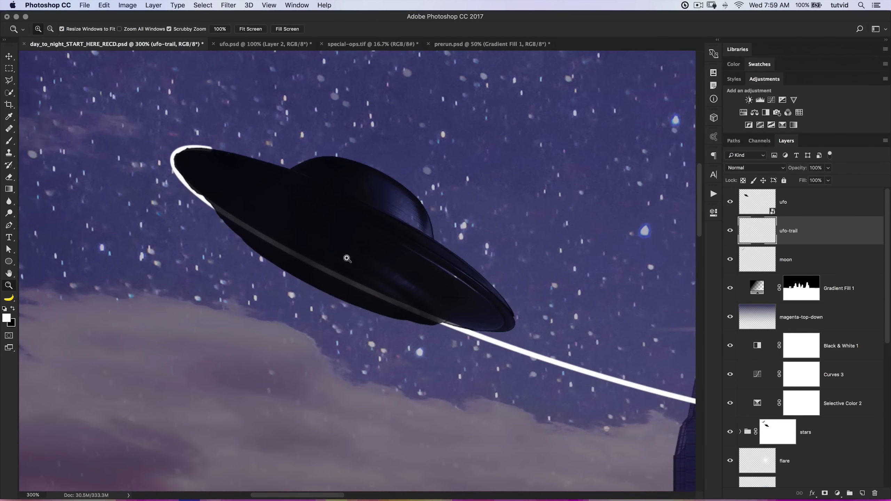
pyautogui.press('v')
pyautogui.press('Down')
pyautogui.press('Down')
pyautogui.press('Down')
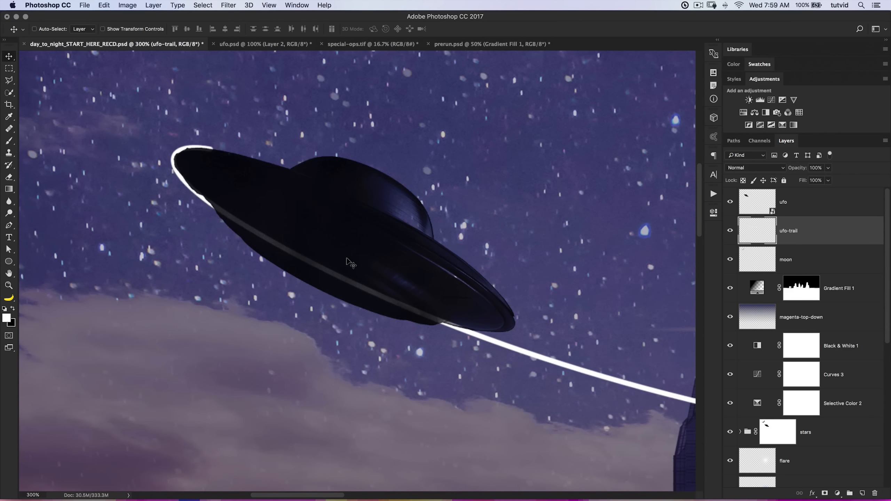
pyautogui.press('Down')
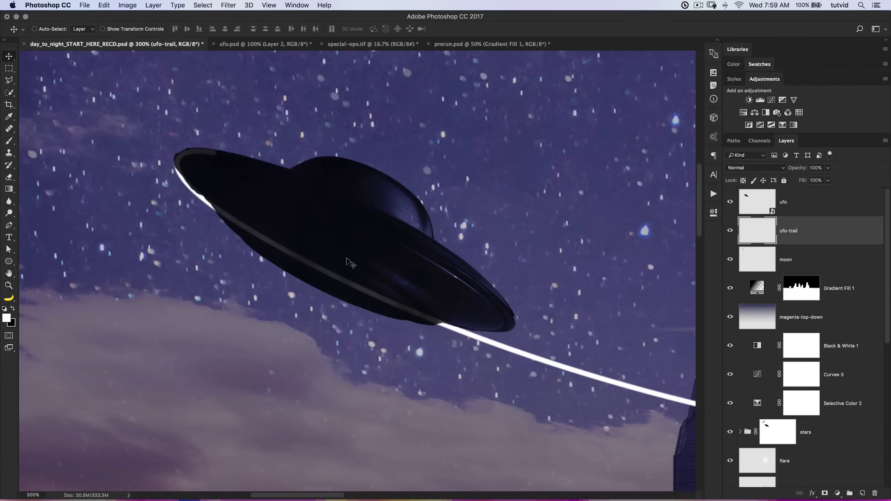
pyautogui.press('Left')
pyautogui.press('Up')
pyautogui.press('Down')
pyautogui.press('Right')
# Duplicate the ufo-trail layer to create a second trail line.
pyautogui.press('super+space')
pyautogui.moveTo(346, 262); pyautogui.dragTo(318, 260)
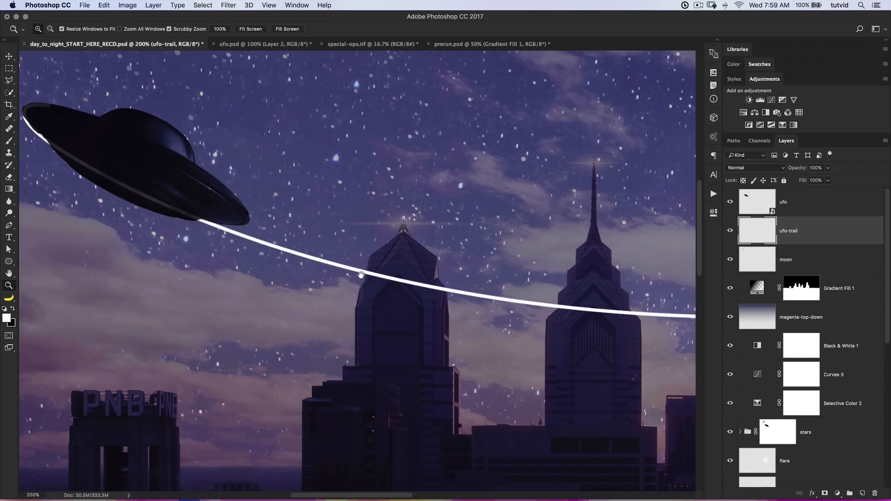
pyautogui.keyDown('alt'); pyautogui.click(361, 276); pyautogui.keyUp('alt')
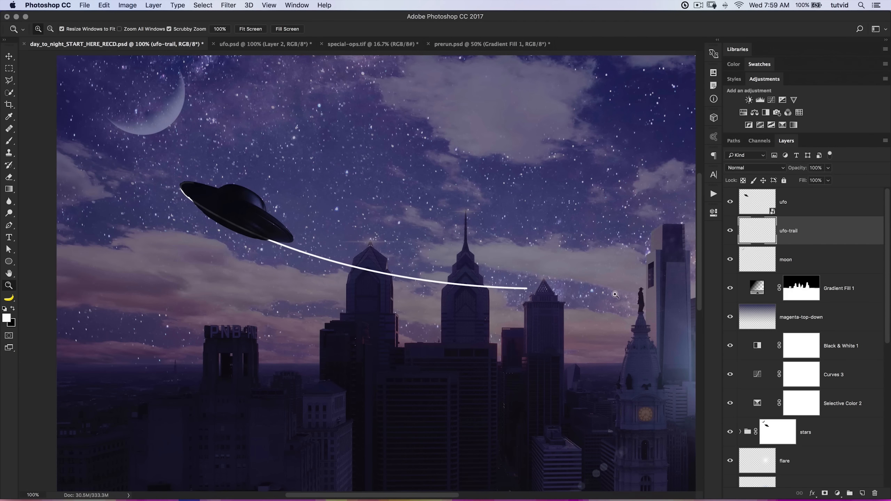
pyautogui.press('super+j')
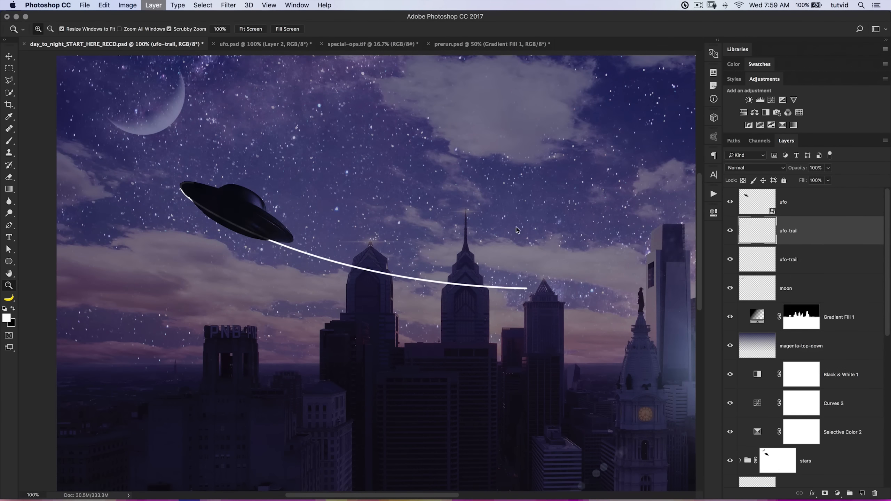
# Free Transform the duplicated trail and place its reference point on the UFO's left tip.
pyautogui.moveTo(228, 226); pyautogui.dragTo(884, 222)
pyautogui.hscroll(-5, 474, 276)
pyautogui.scroll(3, 473, 276)
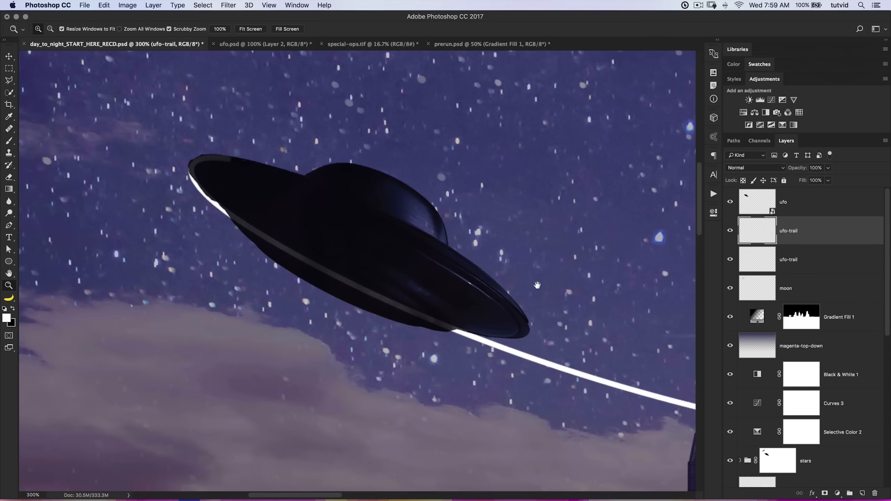
pyautogui.press('super+t')
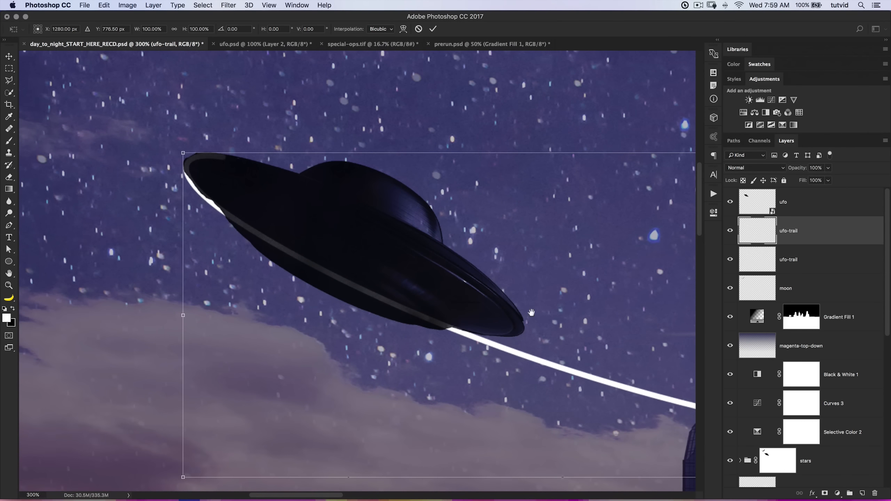
pyautogui.hscroll(5, 427, 308)
pyautogui.scroll(-1, 427, 307)
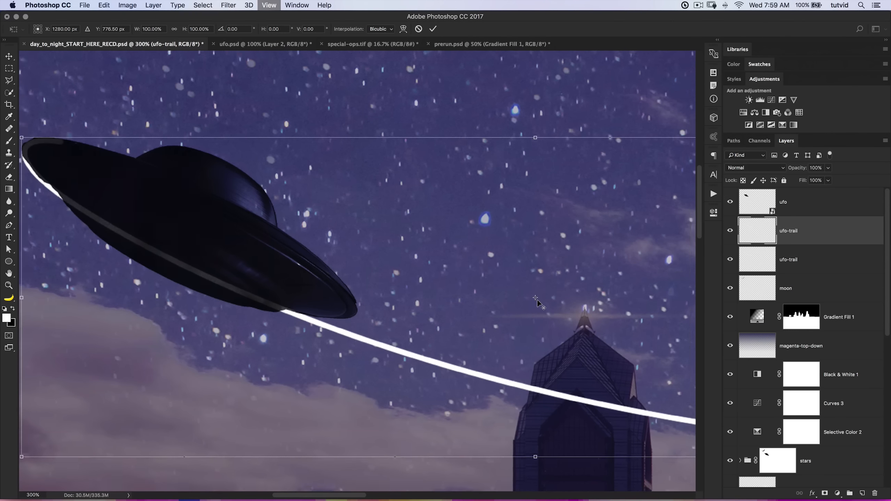
pyautogui.press('super+1')
pyautogui.moveTo(418, 280); pyautogui.dragTo(243, 225)
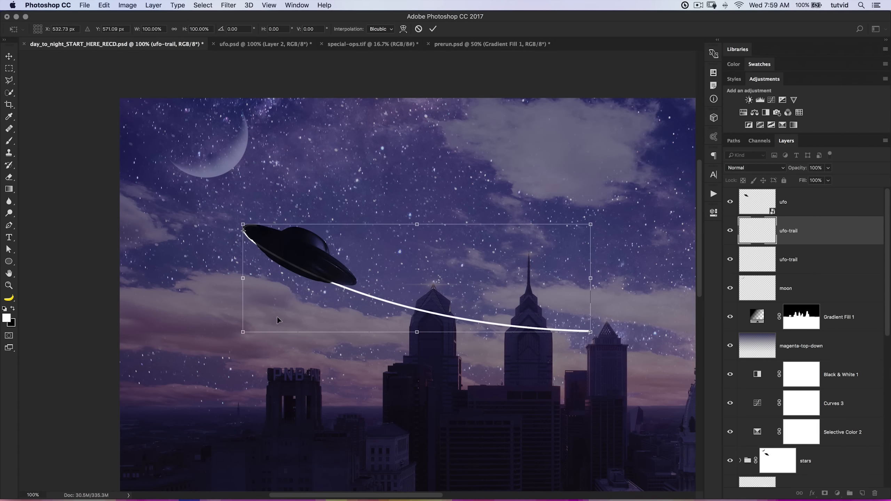
pyautogui.press('super+equal')
pyautogui.press('super+equal')
pyautogui.moveTo(231, 270); pyautogui.dragTo(474, 354)
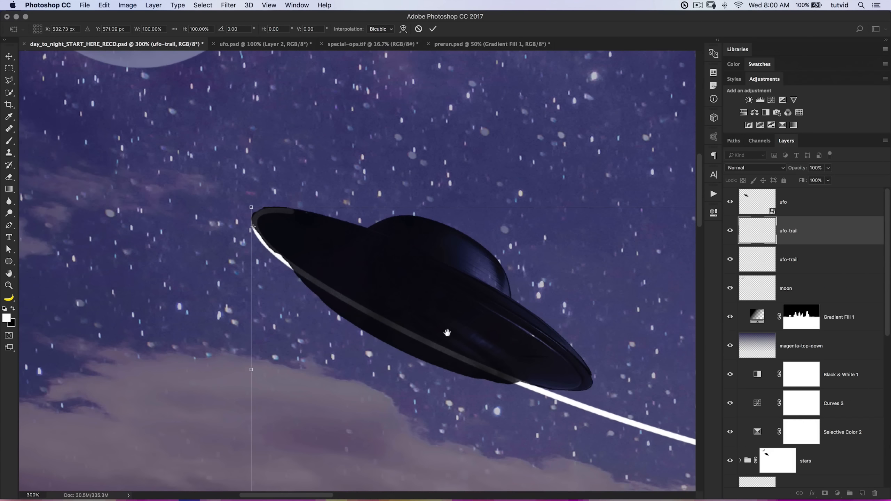
pyautogui.moveTo(253, 226); pyautogui.dragTo(258, 216)
# Rotate the duplicated trail by 1.30° about the UFO's tip and apply the transform.
pyautogui.scroll(-5, 526, 408)
pyautogui.hscroll(3, 526, 408)
pyautogui.moveTo(522, 417); pyautogui.dragTo(516, 426)
pyautogui.press('super+0')
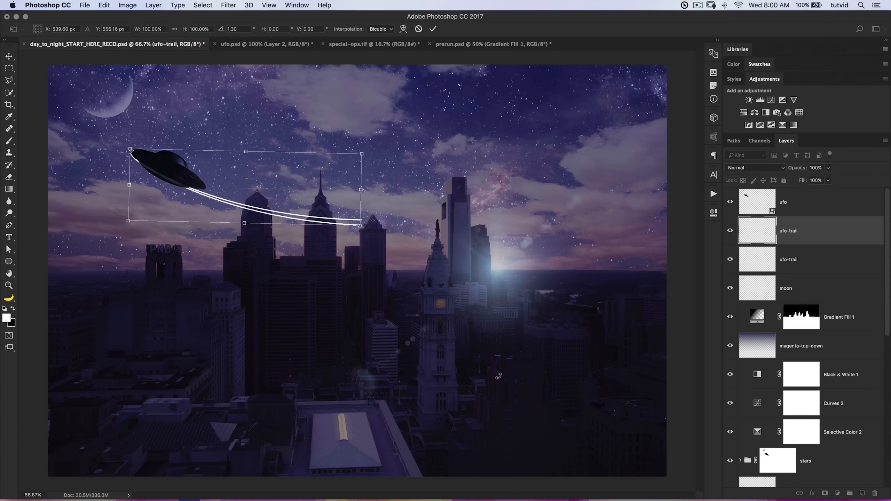
pyautogui.click(434, 29)
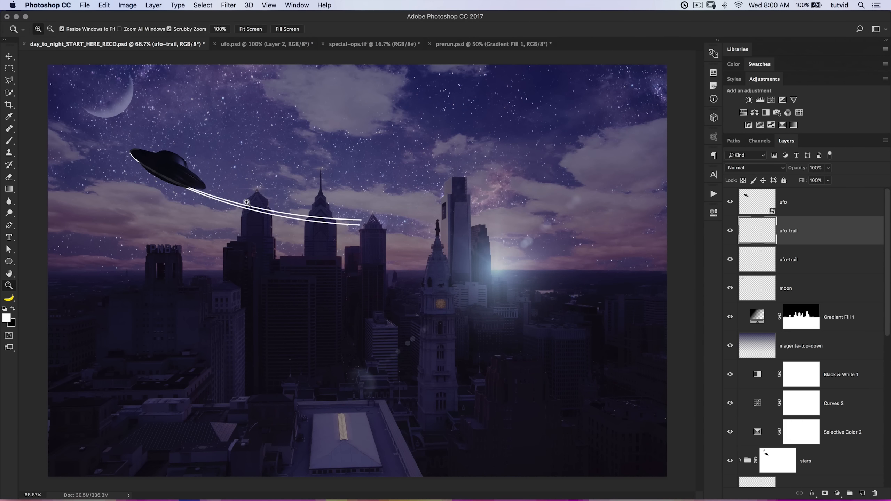
# Duplicate the rotated trail and Free Transform the new copy with its reference point on the UFO's left tip.
pyautogui.click(208, 199)
pyautogui.moveTo(208, 199); pyautogui.dragTo(262, 227)
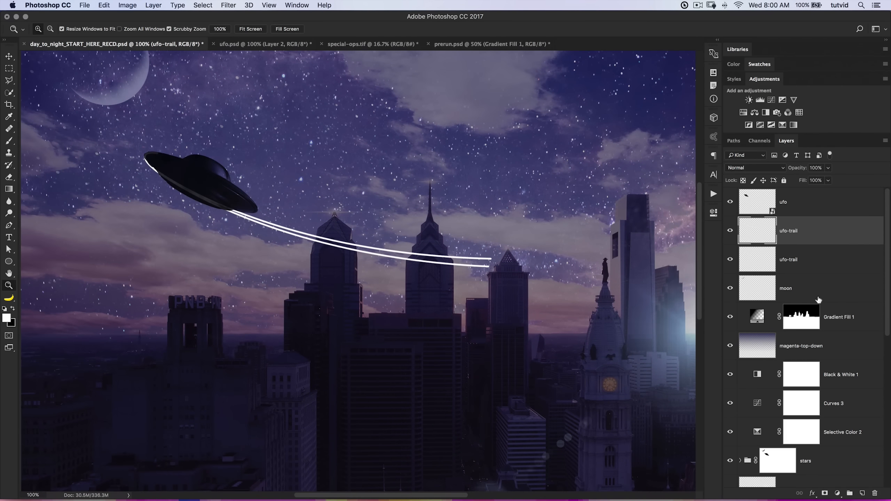
pyautogui.press('super+j')
pyautogui.press('super+t')
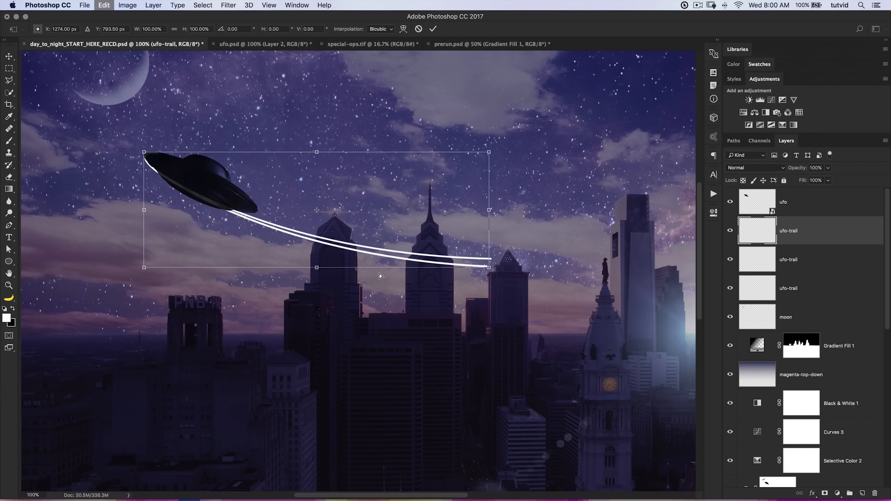
pyautogui.moveTo(187, 183); pyautogui.dragTo(144, 160)
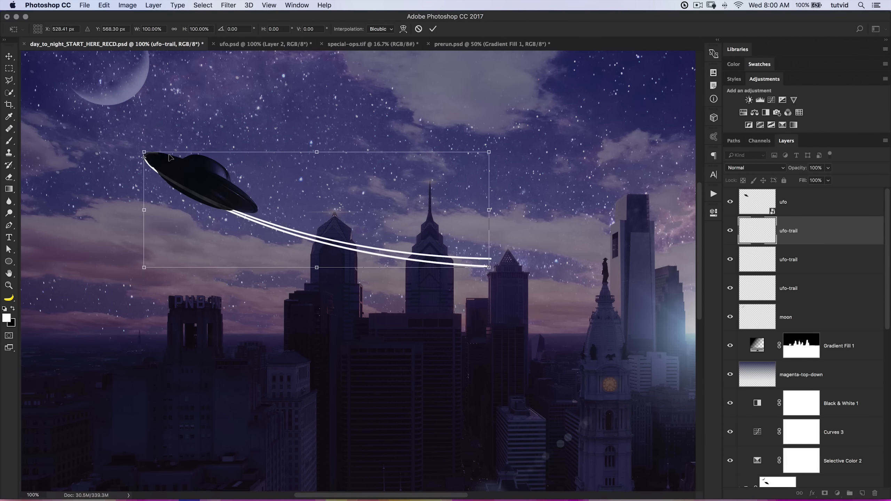
pyautogui.press('super+equal')
pyautogui.press('super+equal')
pyautogui.moveTo(231, 194); pyautogui.dragTo(621, 400)
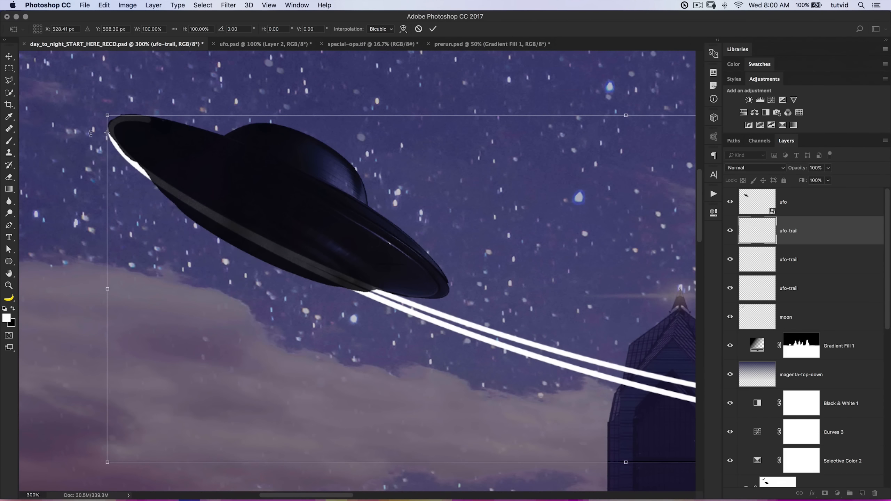
pyautogui.moveTo(106, 134); pyautogui.dragTo(114, 124)
# Rotate the newest trail copy slightly about the UFO's tip to fan out a third line and apply the transform.
pyautogui.press('super+minus')
pyautogui.press('super+minus')
pyautogui.moveTo(484, 341); pyautogui.dragTo(488, 346)
pyautogui.press('Return')
pyautogui.press('z')
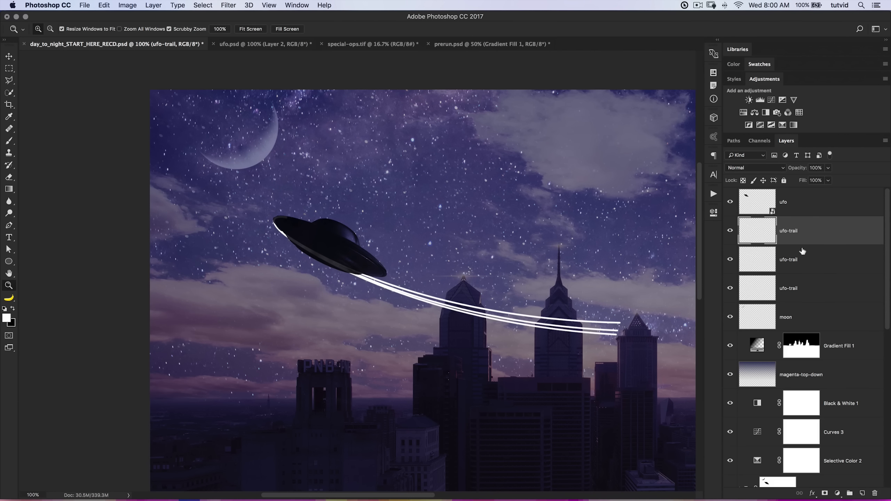
# Duplicate all three ufo-trail layers together and hide the three copies.
pyautogui.keyDown('shift'); pyautogui.click(803, 282); pyautogui.keyUp('shift')
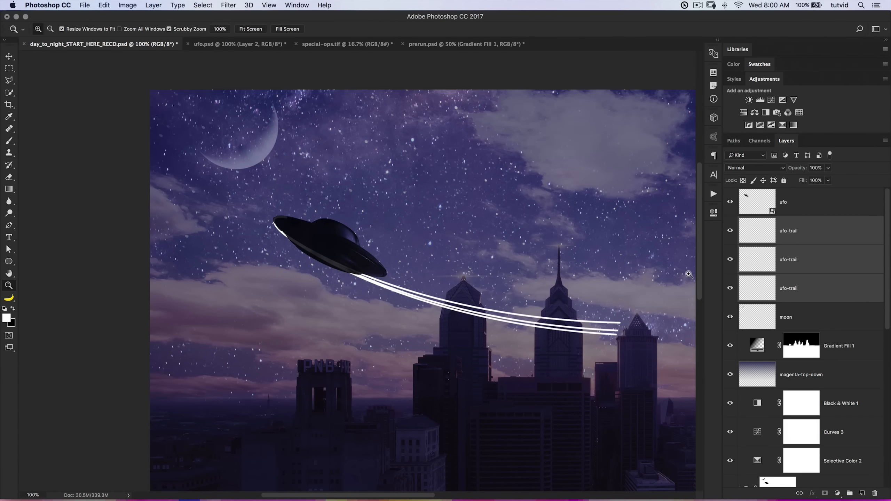
pyautogui.click(822, 235)
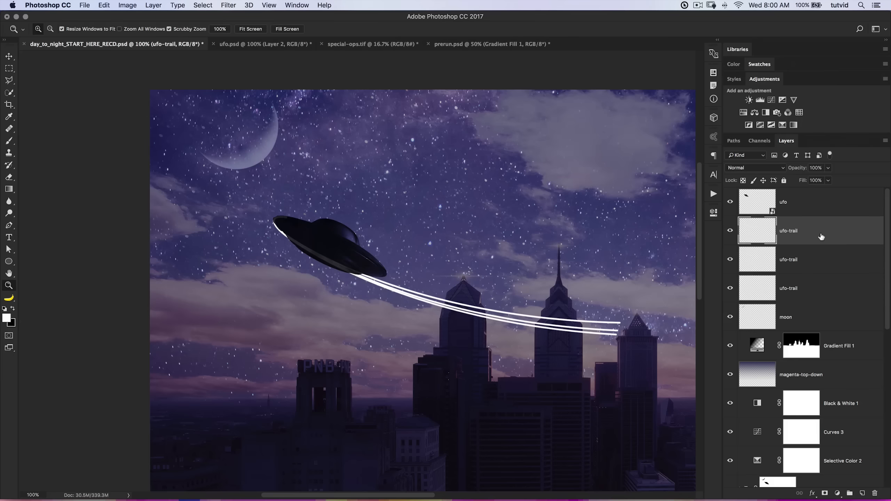
pyautogui.keyDown('shift'); pyautogui.click(810, 288); pyautogui.keyUp('shift')
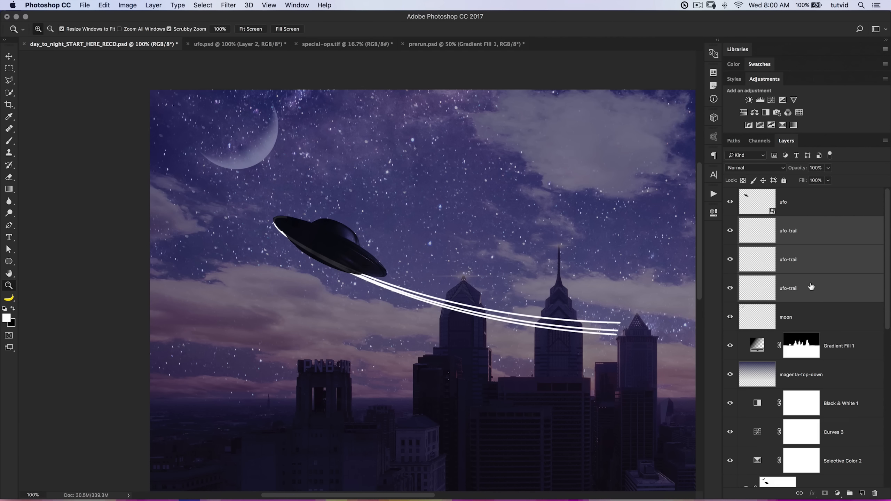
pyautogui.press('super+j')
pyautogui.moveTo(730, 288); pyautogui.dragTo(733, 235)
# Colorize the lowest line of the visible UFO trails pinkish red with Hue/Saturation: hue 344, saturation 91, lightness -52.
pyautogui.click(778, 317)
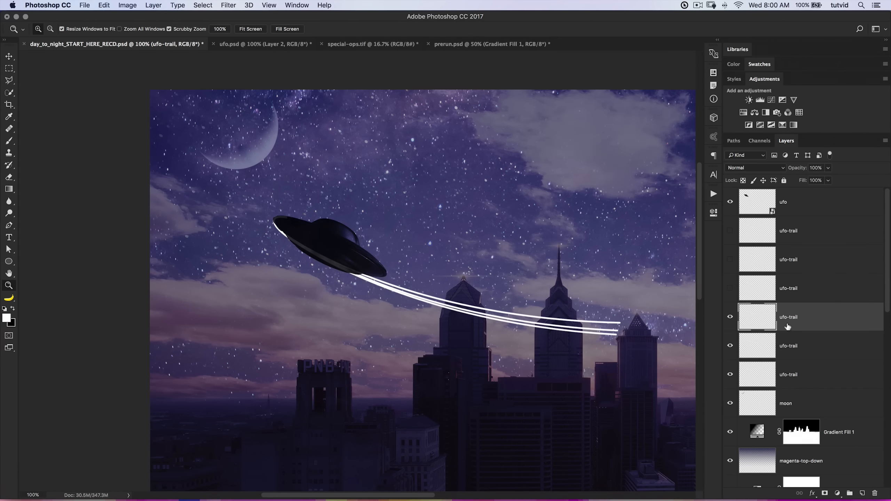
pyautogui.press('super+u')
pyautogui.moveTo(251, 144); pyautogui.dragTo(543, 117)
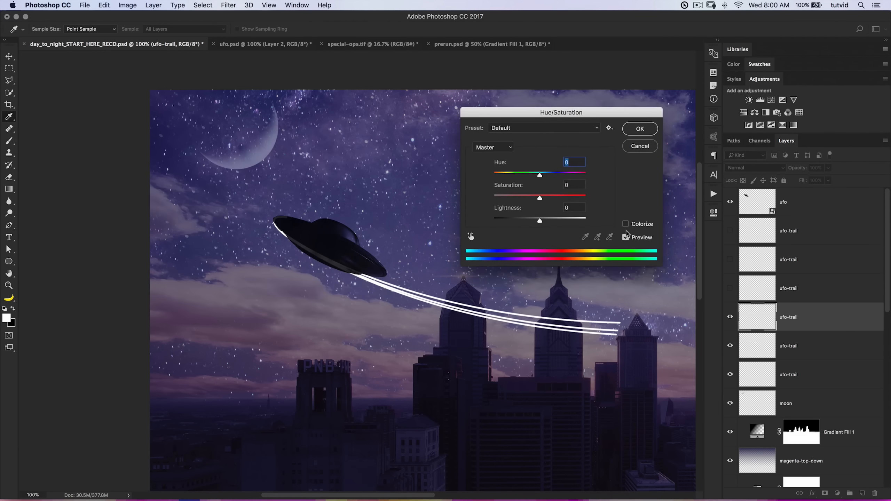
pyautogui.click(626, 223)
pyautogui.moveTo(539, 221); pyautogui.dragTo(575, 199)
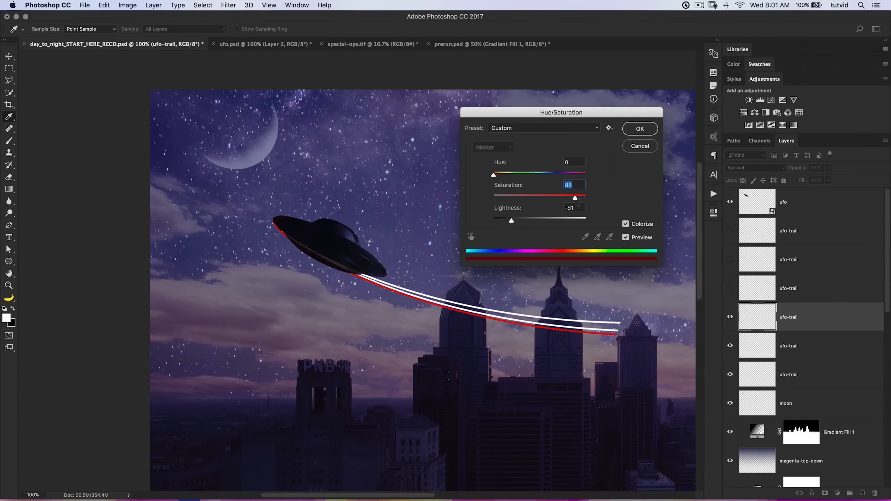
pyautogui.moveTo(576, 199); pyautogui.dragTo(579, 175)
pyautogui.moveTo(510, 222); pyautogui.dragTo(519, 220)
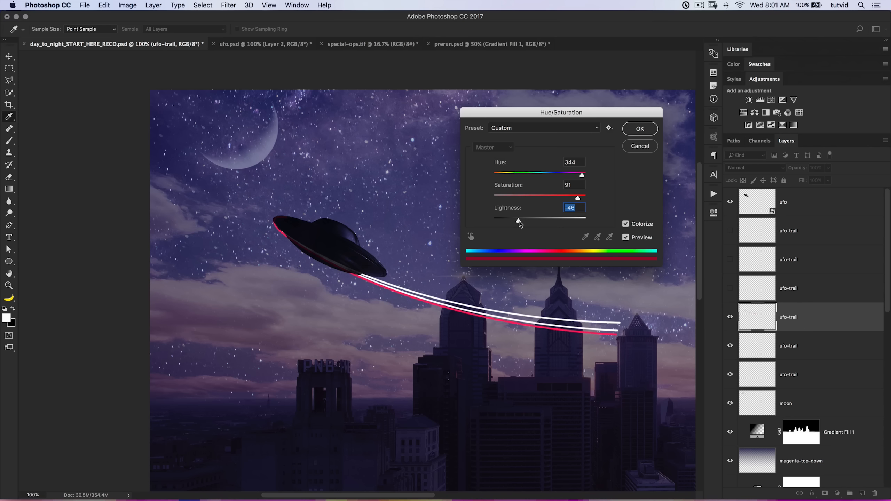
pyautogui.click(641, 133)
# Colorize the middle UFO trail line magenta with Hue/Saturation: hue 297, saturation 91, lightness -52.
pyautogui.click(801, 347)
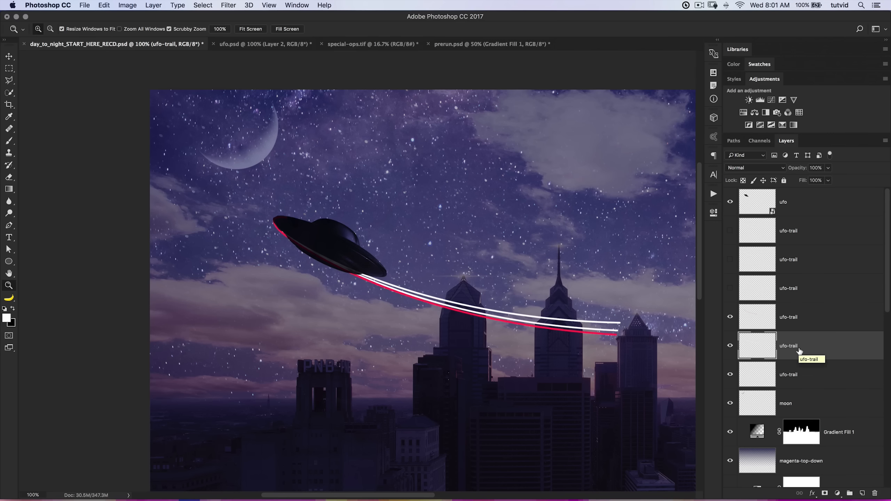
pyautogui.press('super+u')
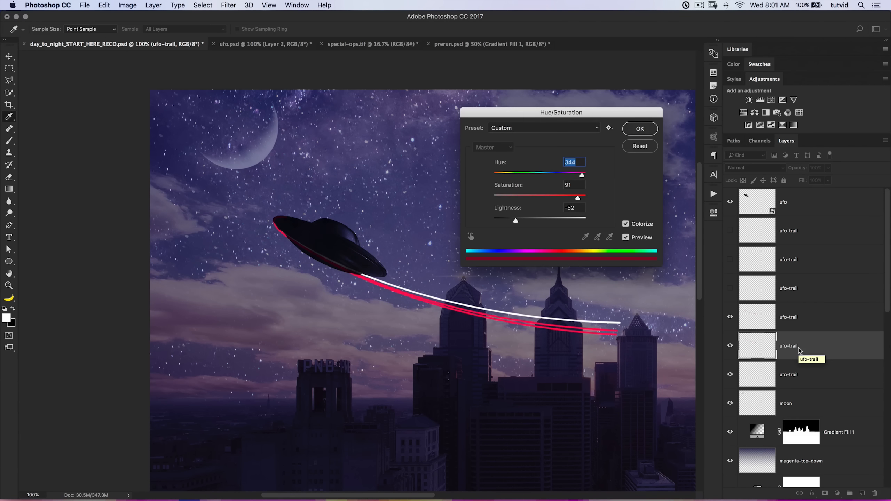
pyautogui.moveTo(592, 118); pyautogui.dragTo(582, 116)
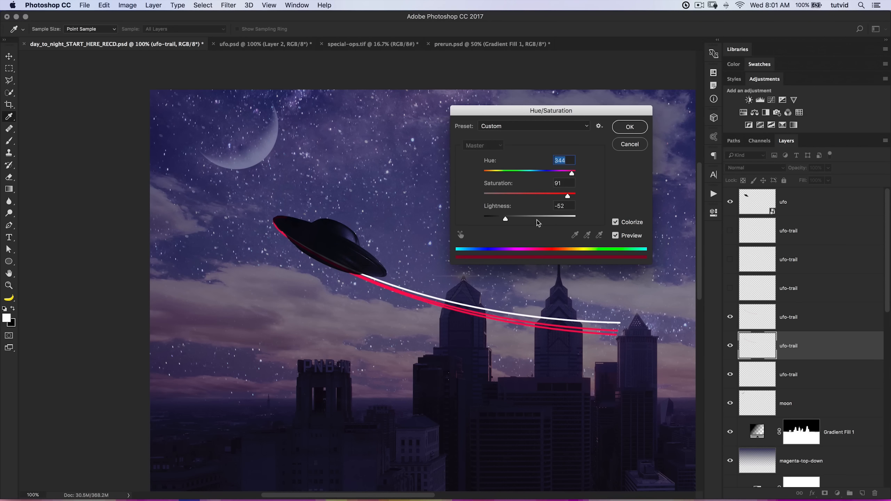
pyautogui.moveTo(572, 174); pyautogui.dragTo(563, 172)
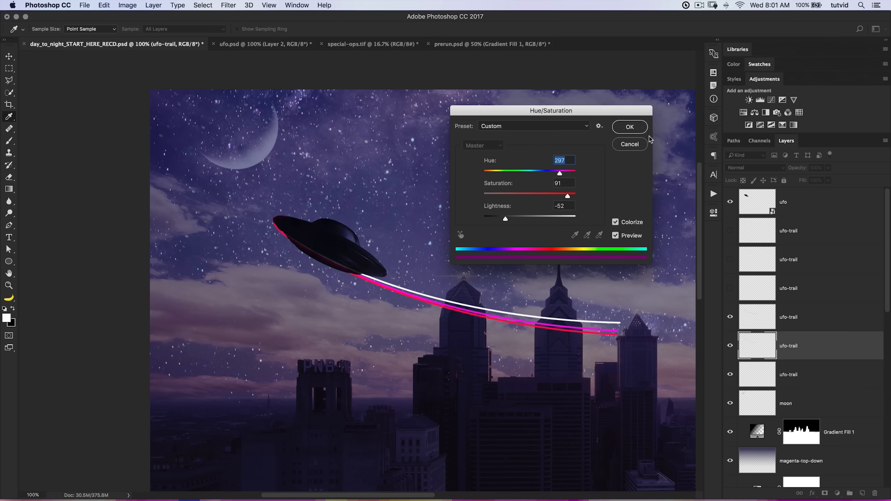
pyautogui.click(630, 126)
# Colorize the uppermost UFO trail line blue with Hue/Saturation, keeping saturation 91 and lightness -52.
pyautogui.click(796, 376)
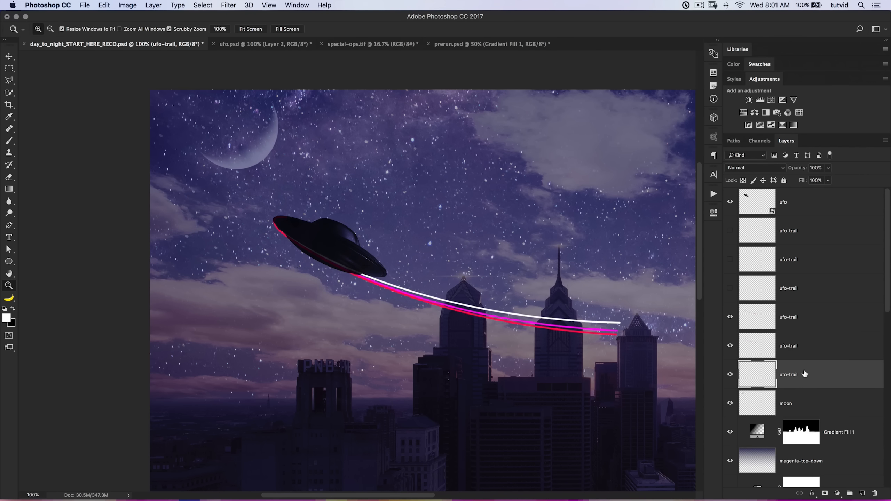
pyautogui.press('super+u')
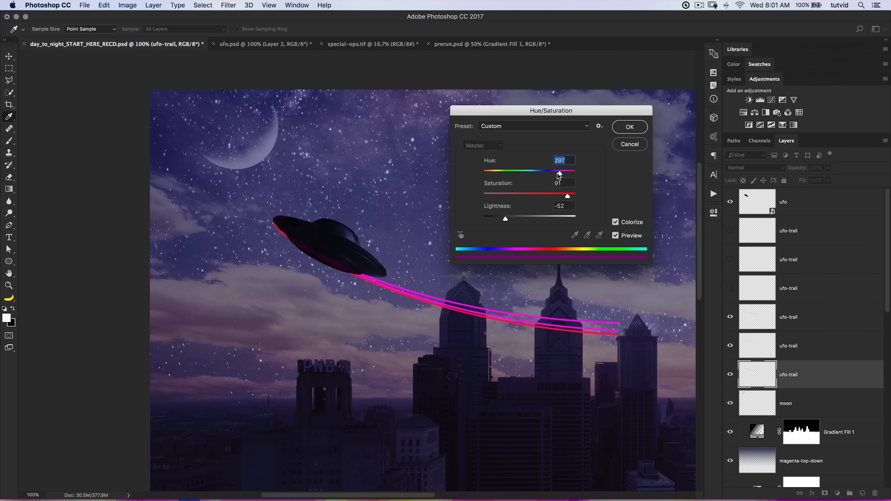
pyautogui.moveTo(556, 174); pyautogui.dragTo(535, 175)
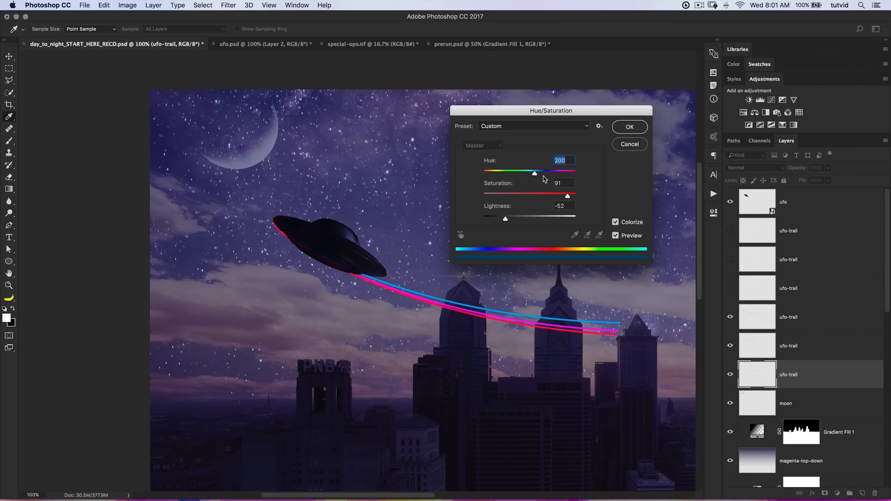
pyautogui.click(630, 135)
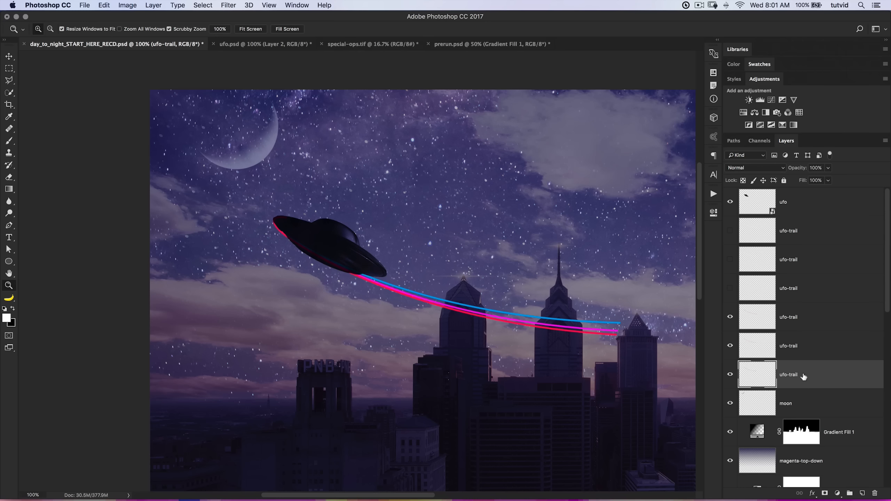
# Apply a Gaussian Blur with a 4-pixel radius to the blue UFO trail layer.
pyautogui.click(229, 5)
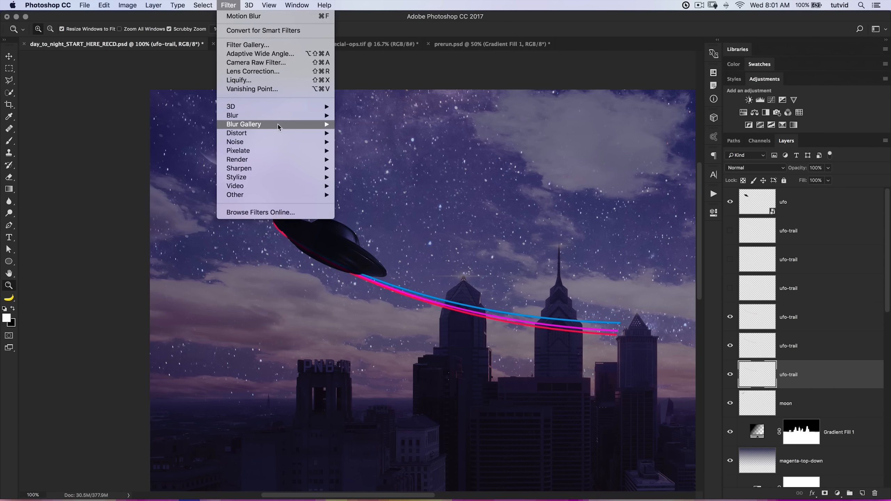
pyautogui.moveTo(302, 117)
pyautogui.click(367, 151)
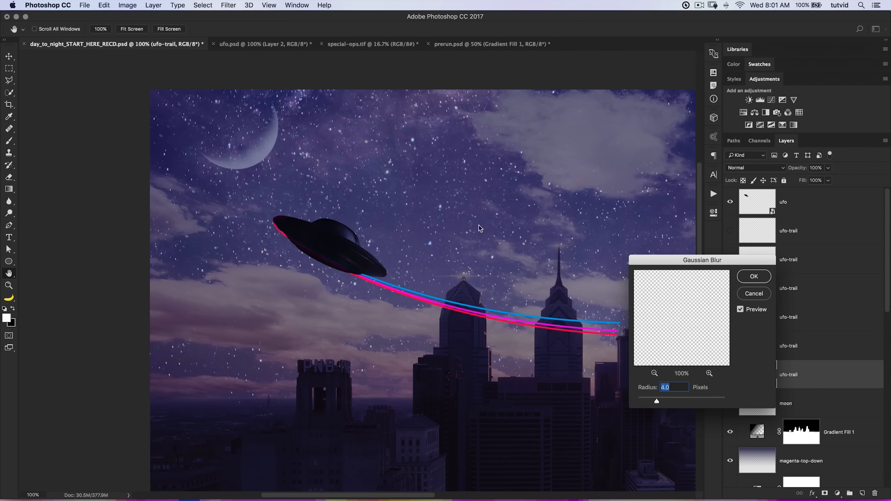
pyautogui.moveTo(675, 388); pyautogui.dragTo(635, 393)
pyautogui.write('4')
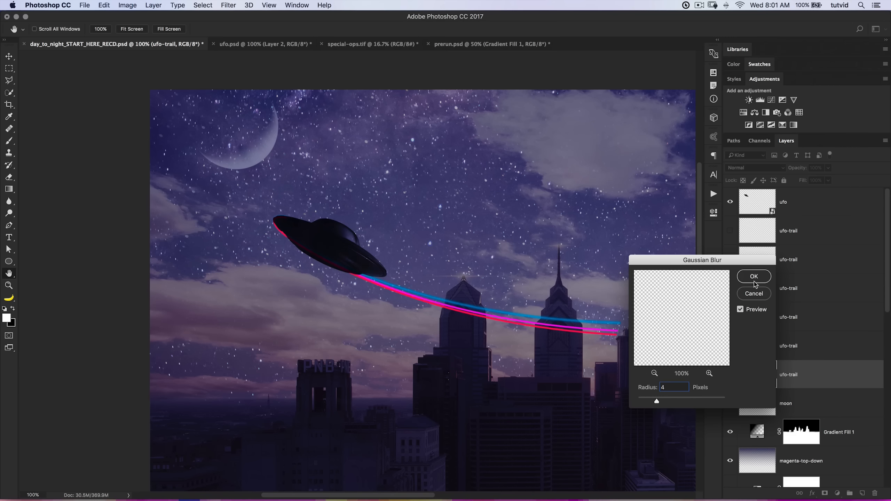
pyautogui.click(755, 277)
pyautogui.press('z')
# Repeat the 4-pixel Gaussian Blur on the magenta and red UFO trail layers.
pyautogui.click(809, 346)
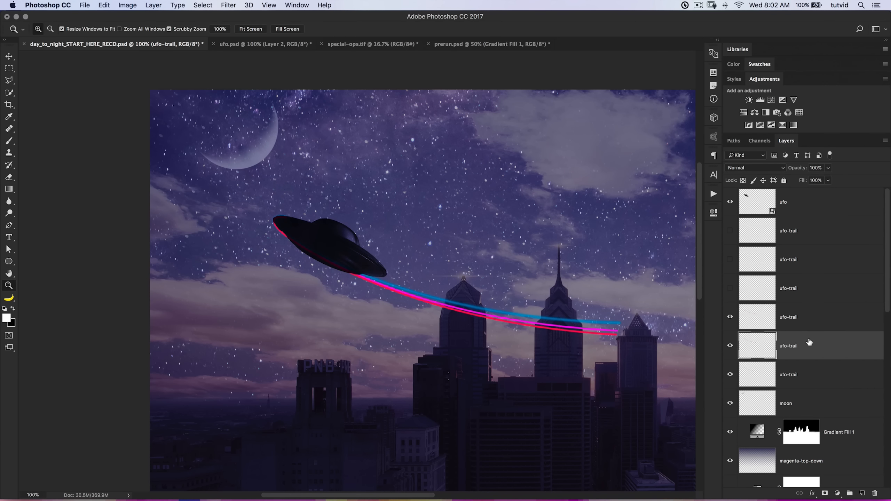
pyautogui.press('super+f')
pyautogui.click(810, 322)
pyautogui.press('super+f')
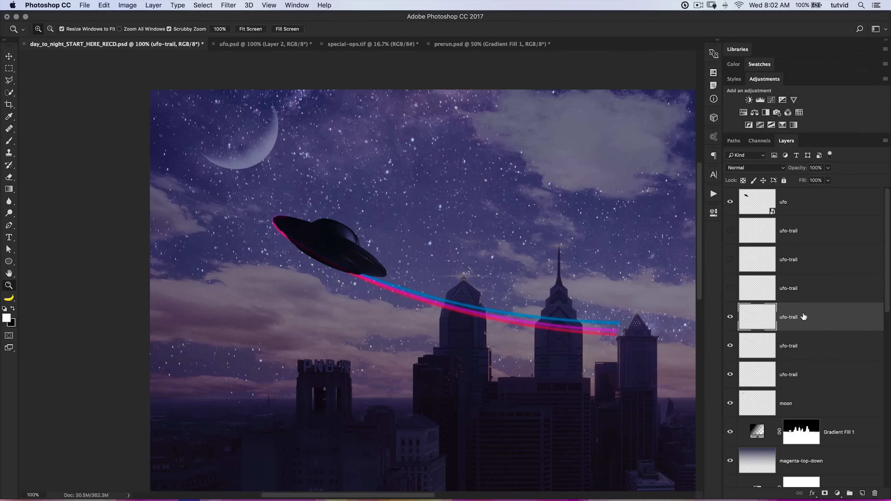
# Set the blend mode of the three blurred, coloured ufo-trail layers to Screen.
pyautogui.keyDown('shift'); pyautogui.click(809, 375); pyautogui.keyUp('shift')
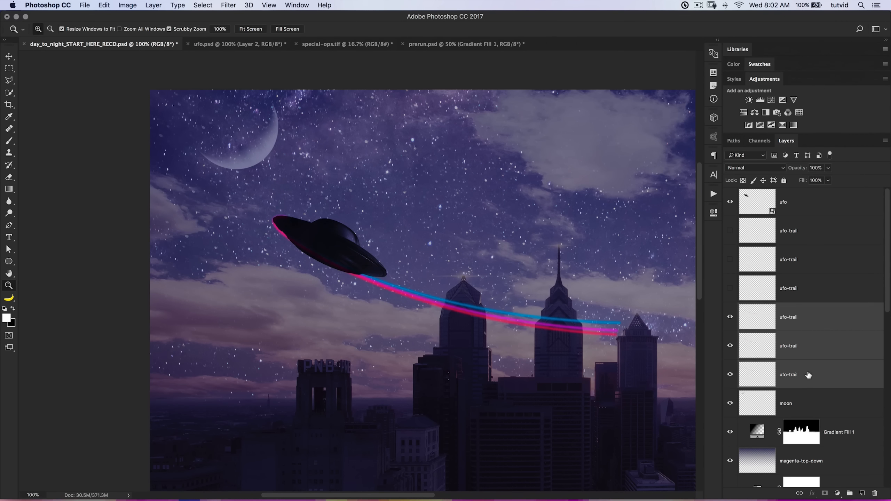
pyautogui.click(754, 169)
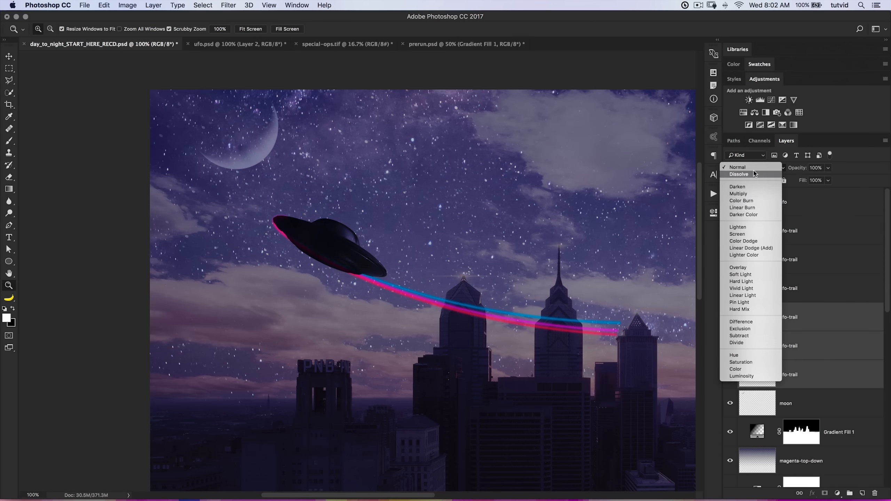
pyautogui.click(754, 235)
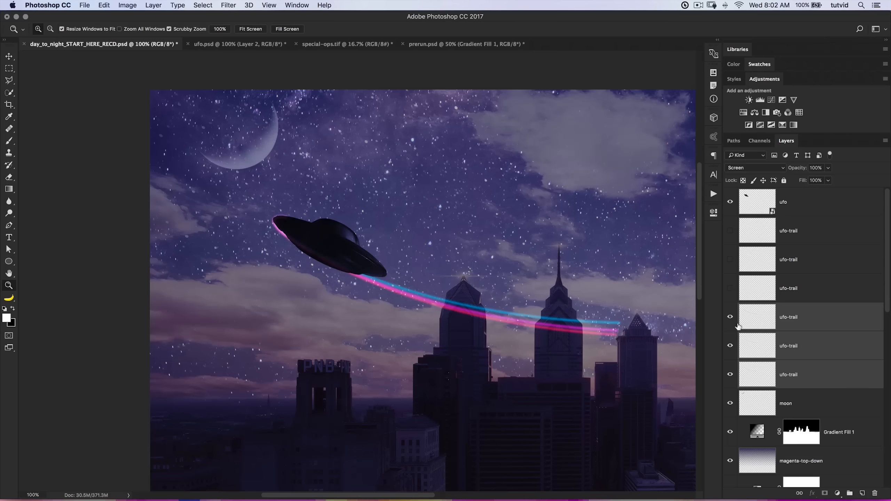
# Show the three hidden white ufo-trail copies and set their blend mode to Linear Dodge (Add).
pyautogui.click(795, 288)
pyautogui.moveTo(729, 289); pyautogui.dragTo(730, 231)
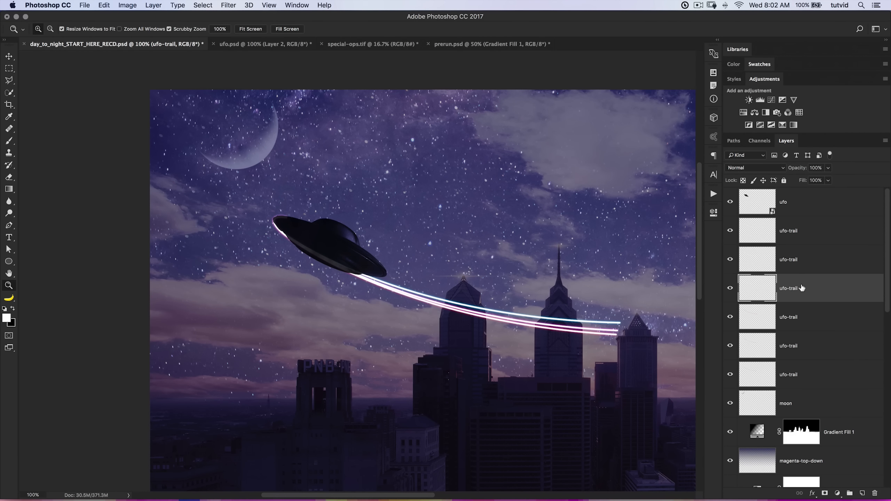
pyautogui.click(771, 168)
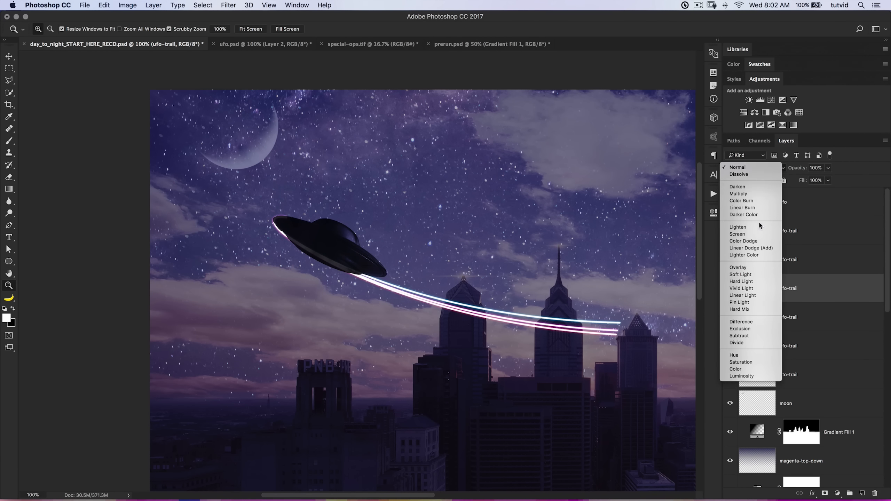
pyautogui.click(761, 248)
pyautogui.click(798, 258)
pyautogui.keyDown('shift'); pyautogui.click(797, 231); pyautogui.keyUp('shift')
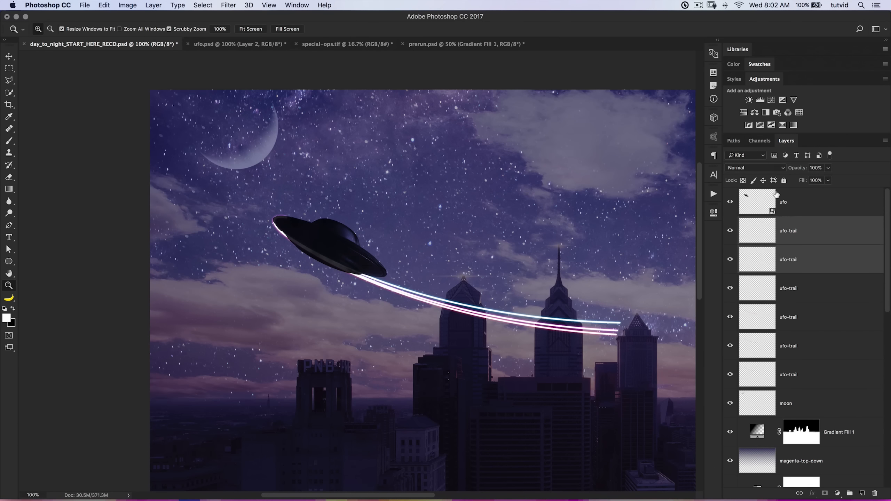
pyautogui.click(771, 168)
pyautogui.click(760, 248)
# Reduce the fill of the three white ufo-trail copies to 20%.
pyautogui.click(817, 241)
pyautogui.keyDown('shift'); pyautogui.click(814, 286); pyautogui.keyUp('shift')
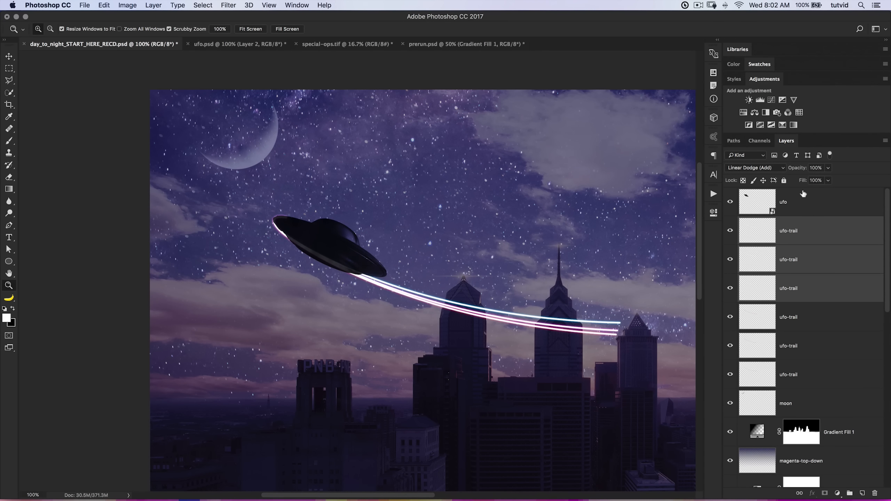
pyautogui.click(815, 235)
pyautogui.keyDown('shift'); pyautogui.click(817, 287); pyautogui.keyUp('shift')
pyautogui.moveTo(804, 184); pyautogui.dragTo(765, 181)
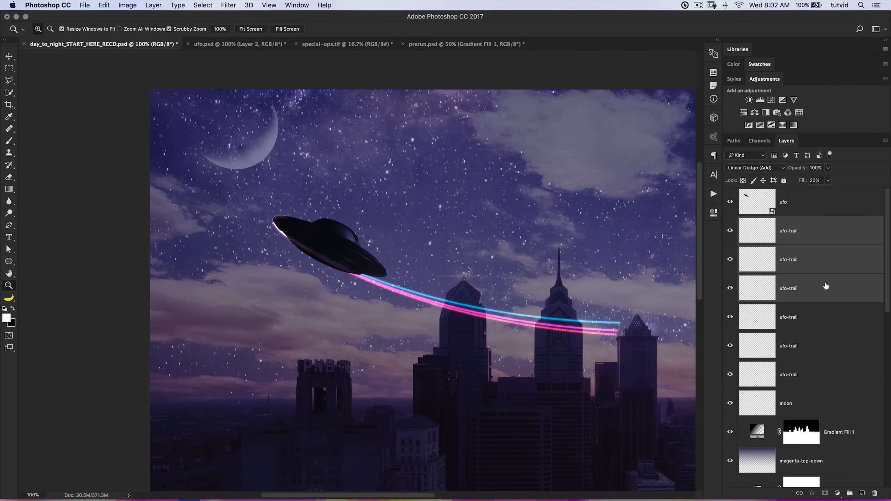
# Try the three coloured, blurred ufo-trail layers at 70% opacity.
pyautogui.click(819, 312)
pyautogui.keyDown('shift'); pyautogui.click(807, 367); pyautogui.keyUp('shift')
pyautogui.moveTo(798, 169); pyautogui.dragTo(785, 168)
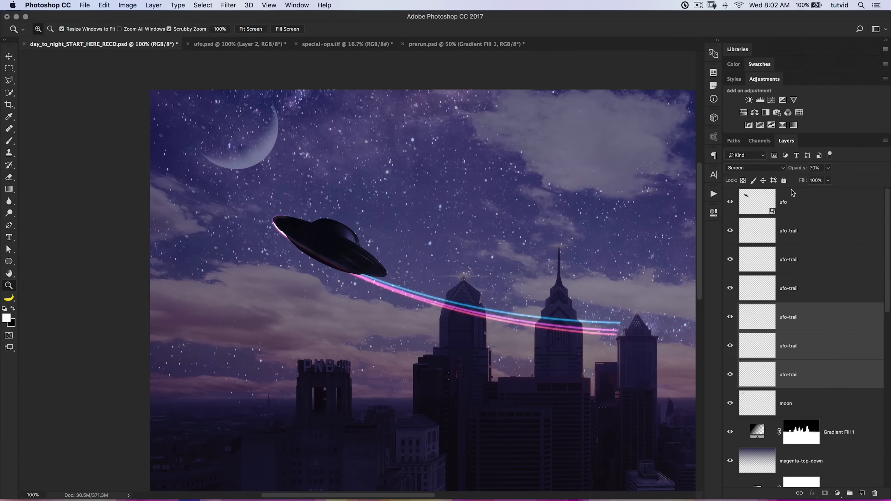
# Lower the fill of the three white ufo-trail copies to 9%.
pyautogui.click(806, 239)
pyautogui.keyDown('shift'); pyautogui.click(799, 299); pyautogui.keyUp('shift')
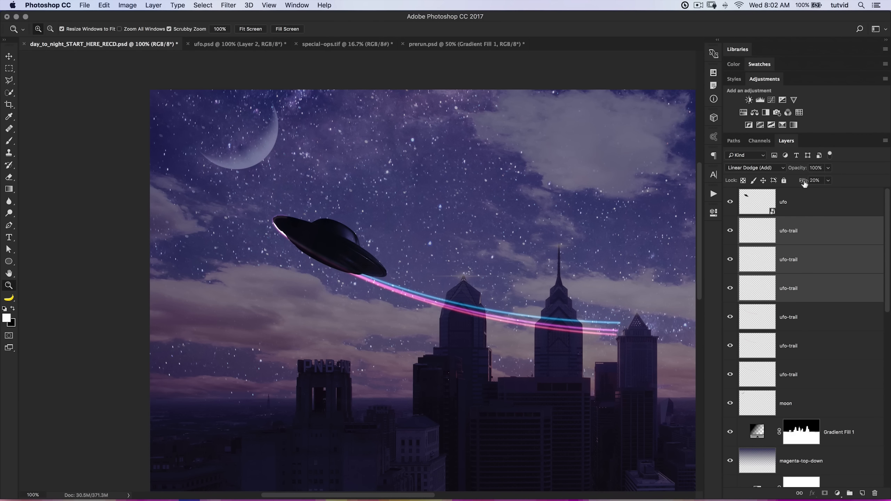
pyautogui.moveTo(803, 181); pyautogui.dragTo(797, 181)
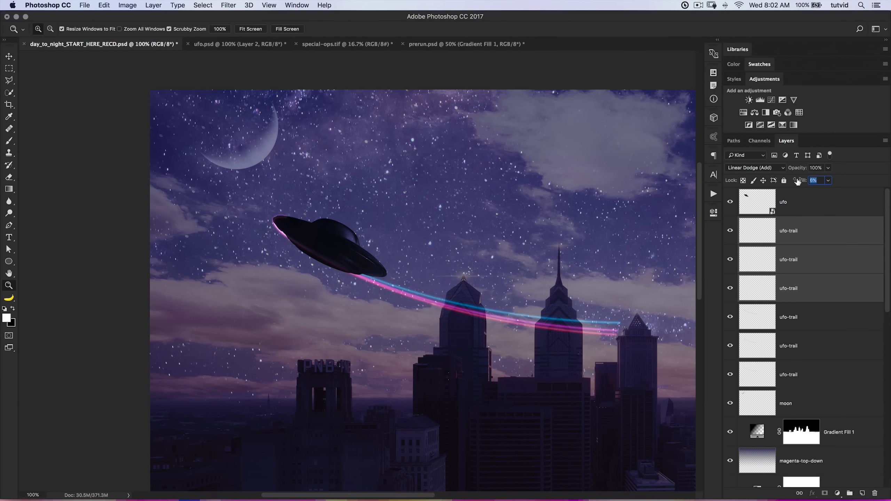
# Set the opacity of the three coloured, blurred ufo-trail layers to 100%.
pyautogui.click(814, 316)
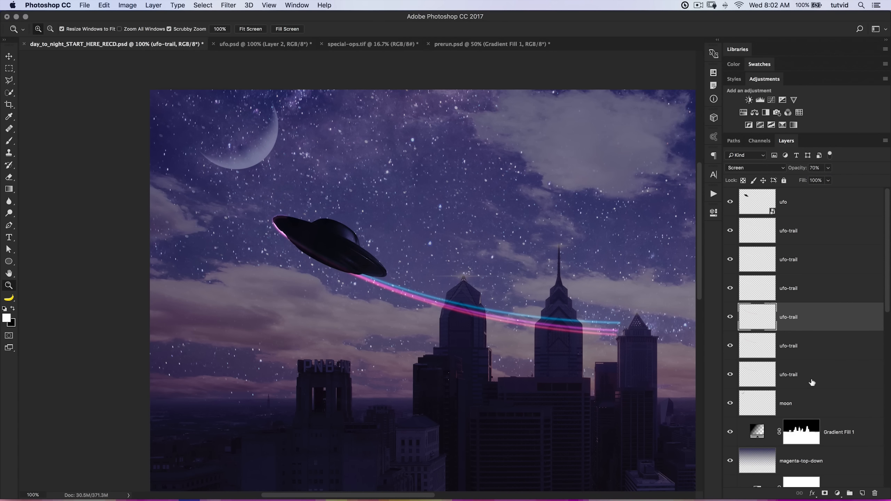
pyautogui.keyDown('shift'); pyautogui.click(811, 382); pyautogui.keyUp('shift')
pyautogui.click(822, 168)
pyautogui.moveTo(822, 168); pyautogui.dragTo(831, 167)
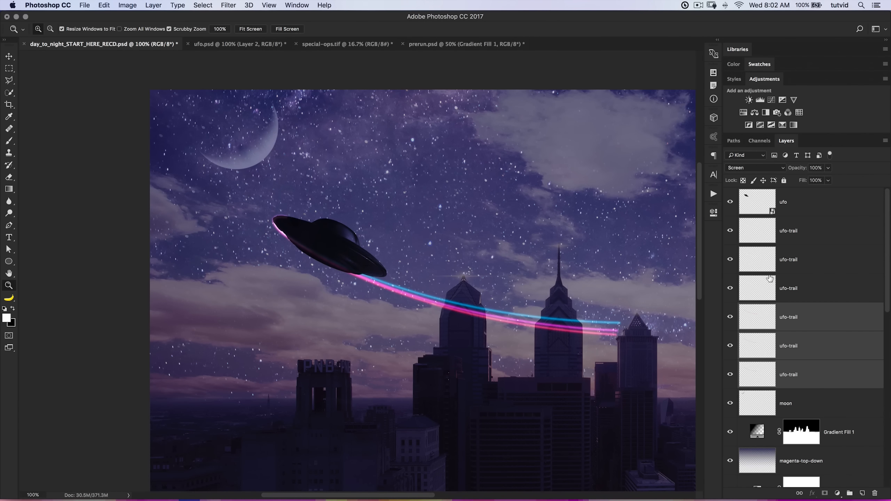
# Group all six ufo-trail layers and name the group ufo-trails.
pyautogui.click(825, 224)
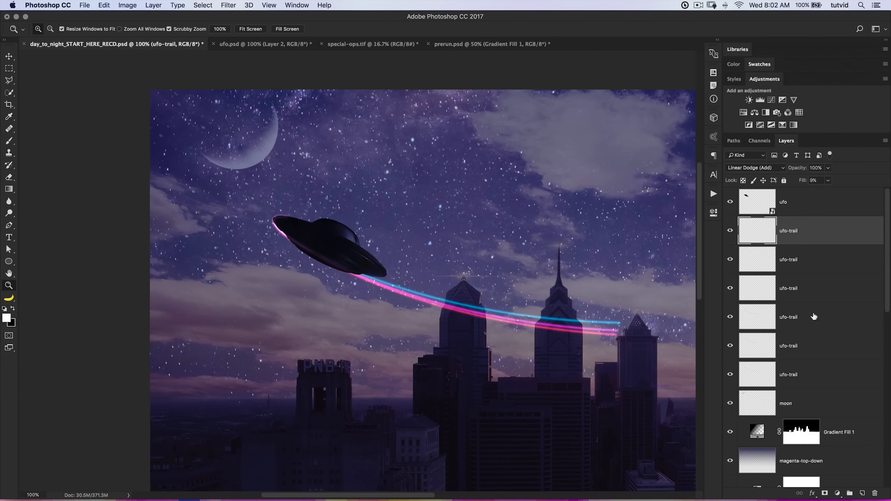
pyautogui.keyDown('shift'); pyautogui.click(807, 375); pyautogui.keyUp('shift')
pyautogui.press('super+g')
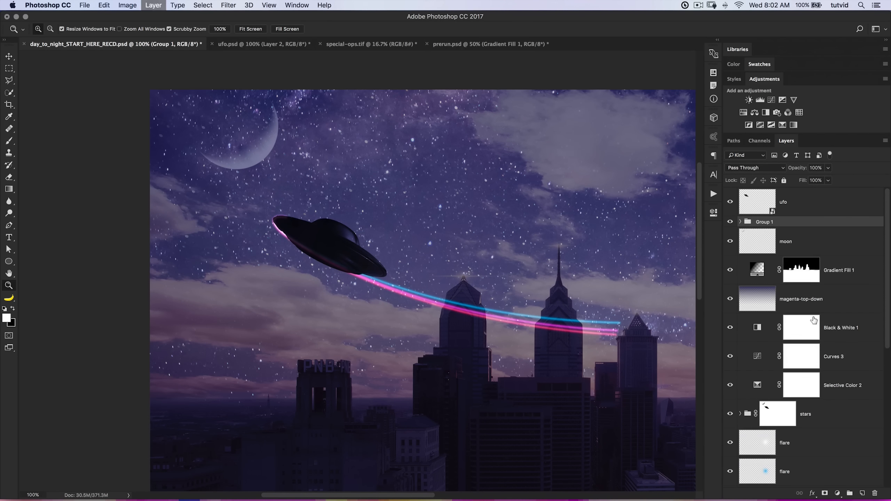
pyautogui.doubleClick(765, 225)
pyautogui.write('ufo-trail')
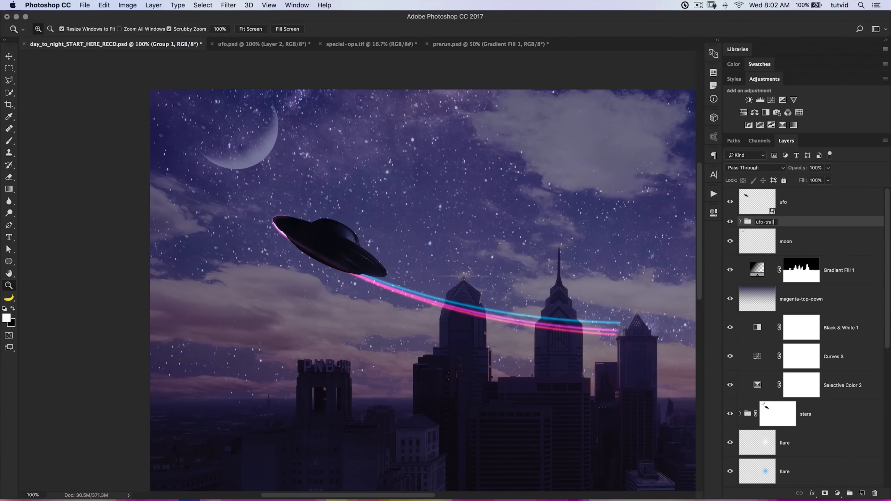
pyautogui.press('Return')
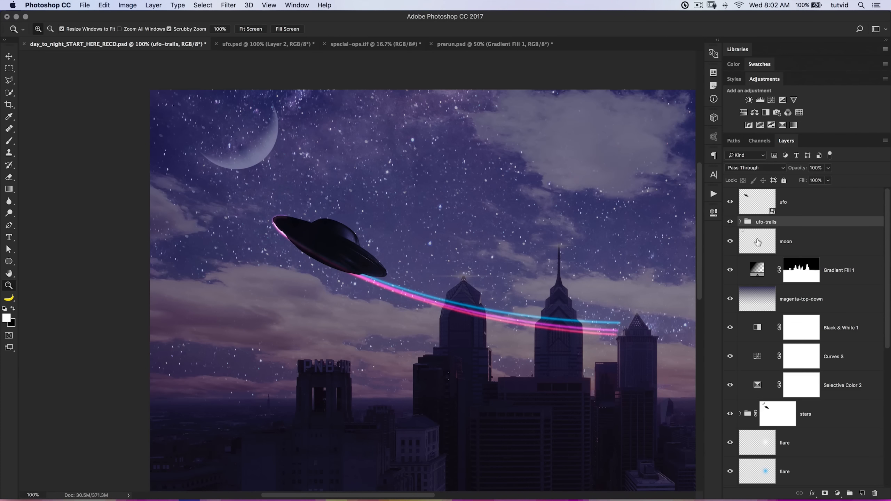
# Add a white layer mask to the ufo-trails group.
pyautogui.click(825, 494)
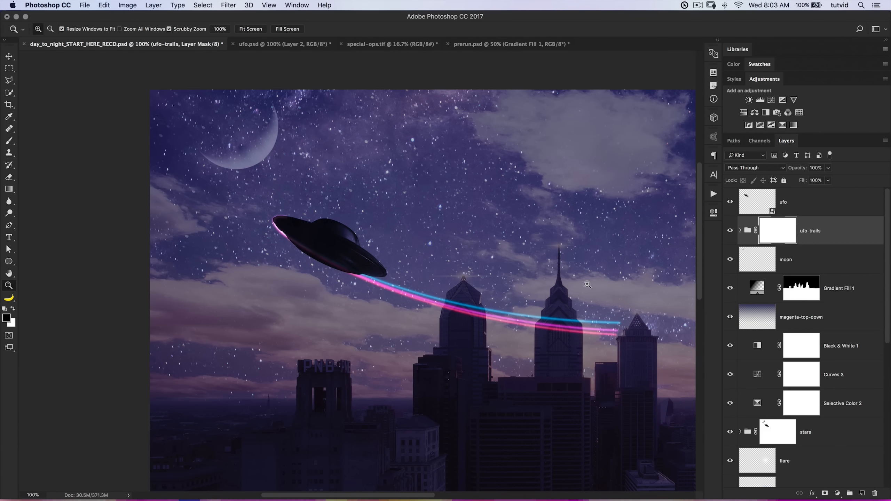
pyautogui.doubleClick(345, 262)
pyautogui.moveTo(384, 268); pyautogui.dragTo(432, 291)
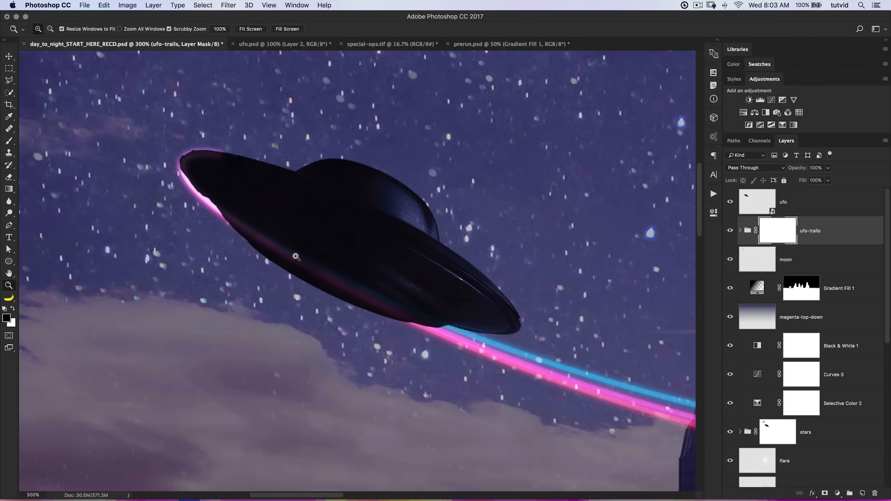
# Load the UFO's outline as a selection, fill it with black on the ufo-trails group mask, and deselect.
pyautogui.scroll(3, 296, 197)
pyautogui.hscroll(-5, 296, 198)
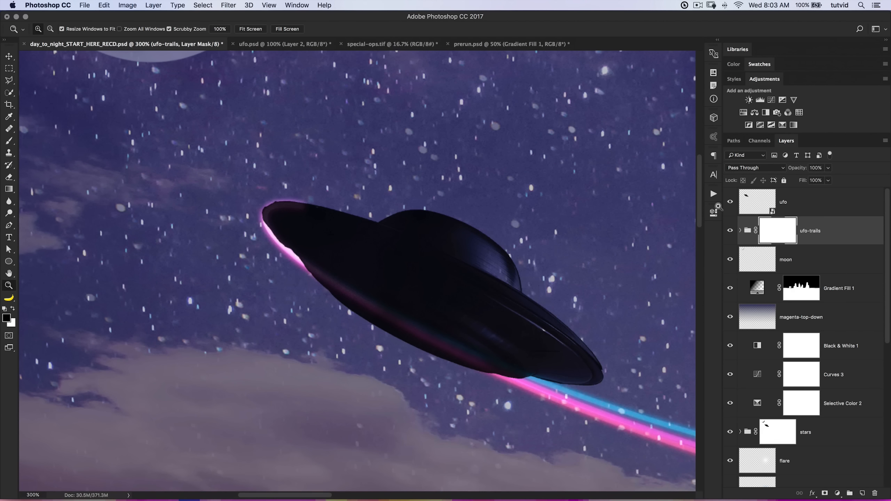
pyautogui.click(740, 230)
pyautogui.click(741, 231)
pyautogui.keyDown('super'); pyautogui.click(751, 207); pyautogui.keyUp('super')
pyautogui.click(740, 230)
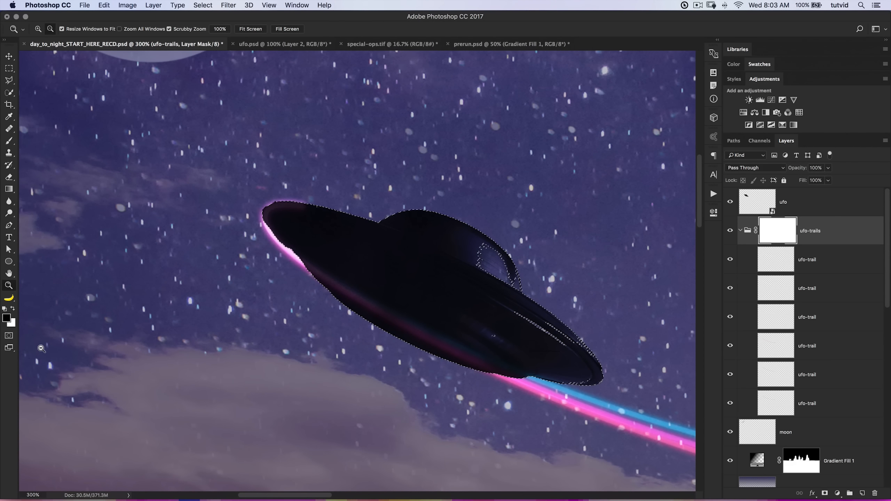
pyautogui.hotkey('alt', 'BackSpace')
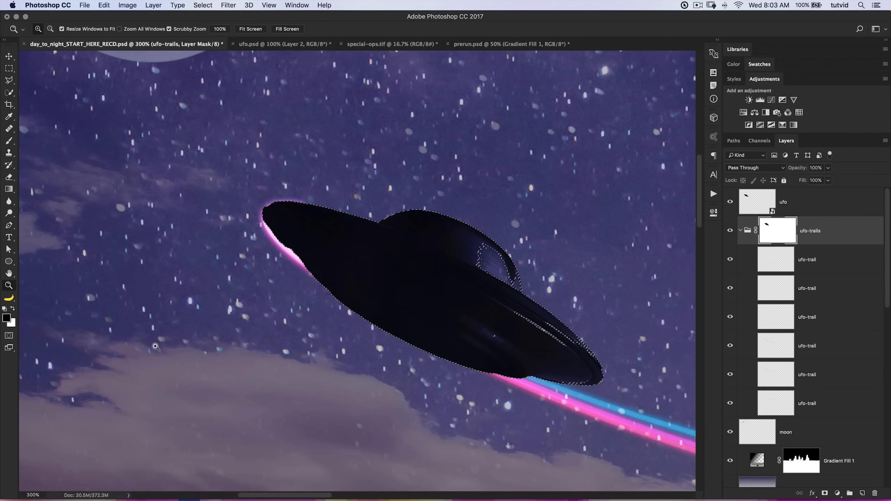
pyautogui.press('super+d')
# Paint black on the ufo-trails mask with an 89 px brush to hide the glow around the UFO's front edge.
pyautogui.click(9, 140)
pyautogui.rightClick(232, 250)
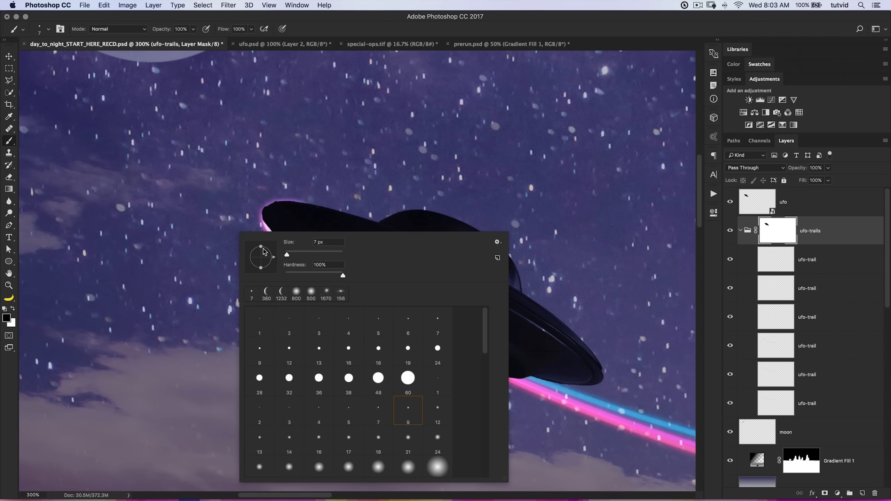
pyautogui.moveTo(303, 256); pyautogui.dragTo(312, 255)
pyautogui.moveTo(251, 192)
pyautogui.mouseDown()
pyautogui.moveTo(296, 191)
pyautogui.moveTo(305, 221)
pyautogui.mouseUp()
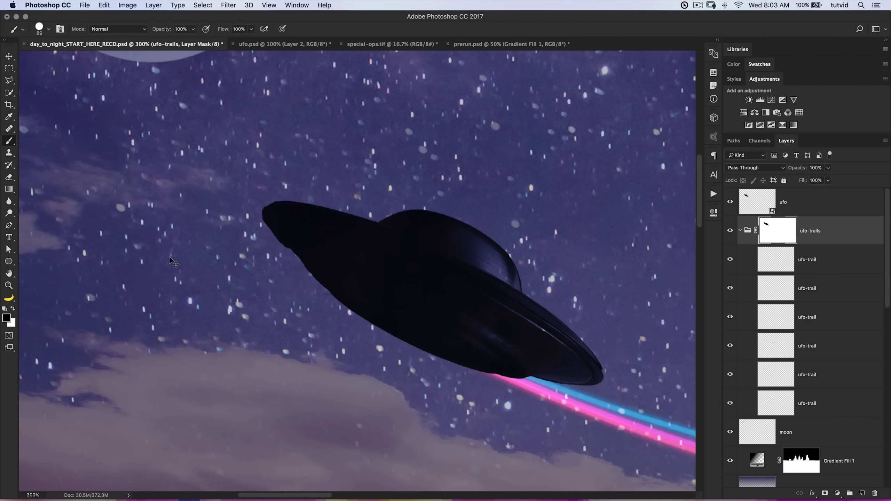
# Examine how the coloured light trails cross the towers and where their far ends stop.
pyautogui.press('super+minus')
pyautogui.press('super+minus')
pyautogui.press('super+minus')
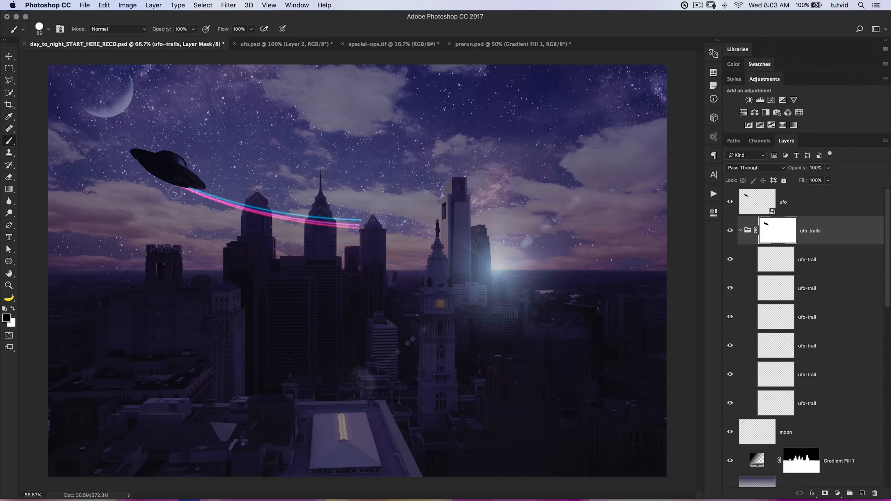
pyautogui.press('z')
pyautogui.moveTo(210, 202); pyautogui.dragTo(325, 274)
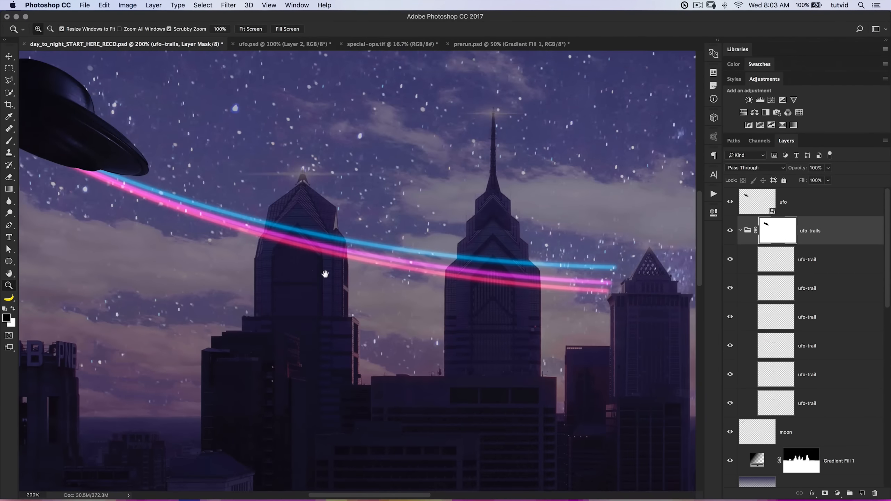
pyautogui.moveTo(562, 300); pyautogui.dragTo(488, 287)
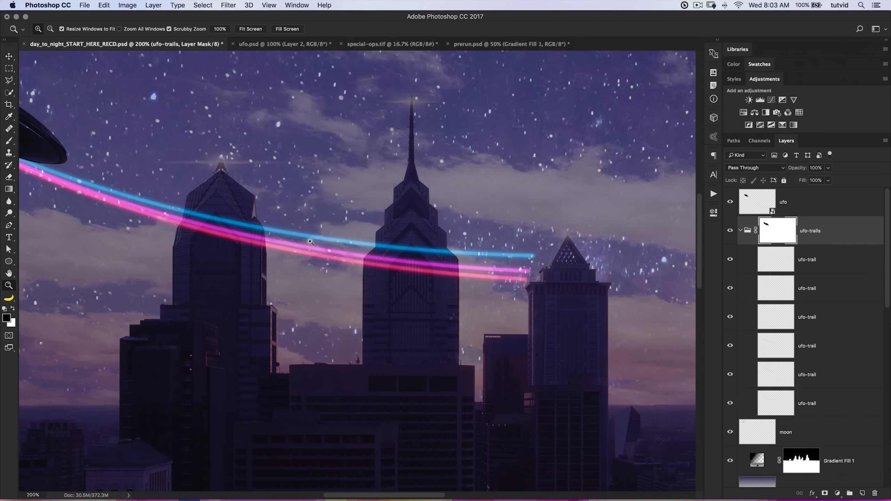
pyautogui.moveTo(188, 207); pyautogui.dragTo(272, 211)
pyautogui.moveTo(434, 251); pyautogui.dragTo(269, 225)
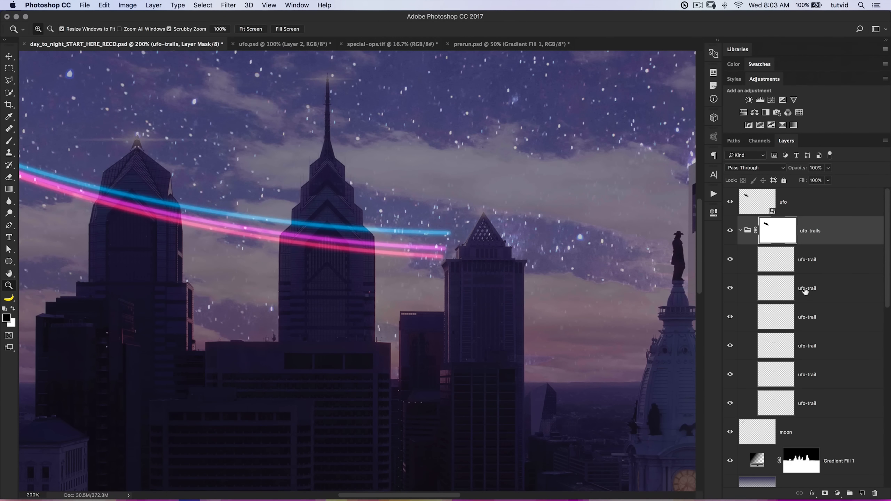
pyautogui.click(823, 268)
pyautogui.moveTo(391, 281); pyautogui.dragTo(521, 326)
pyautogui.press('super+minus')
pyautogui.press('super+minus')
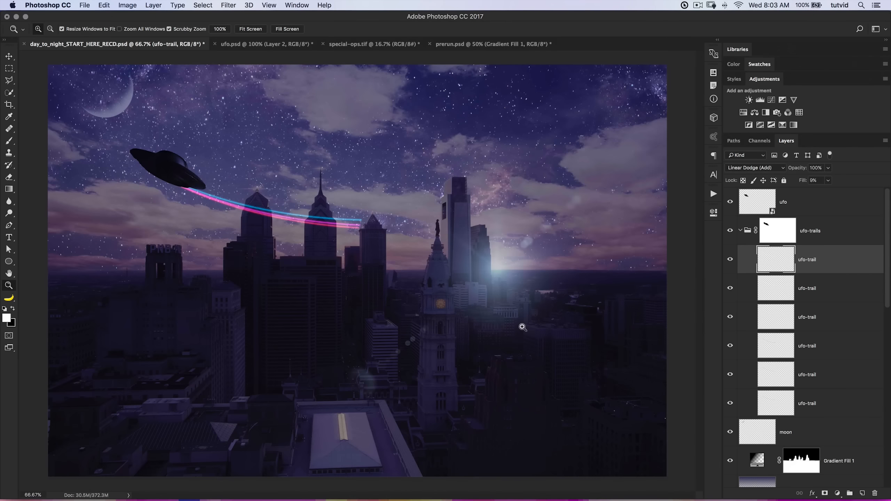
pyautogui.click(331, 228)
# Identify the blue trail's layer at the bottom of the ufo-trails group and add a layer mask to it.
pyautogui.click(810, 400)
pyautogui.click(730, 404)
pyautogui.click(730, 405)
pyautogui.click(731, 406)
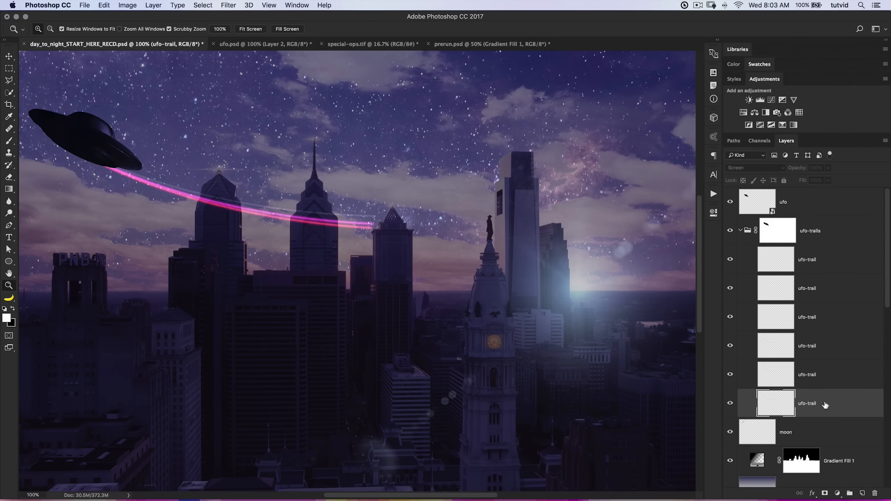
pyautogui.scroll(-1, 812, 407)
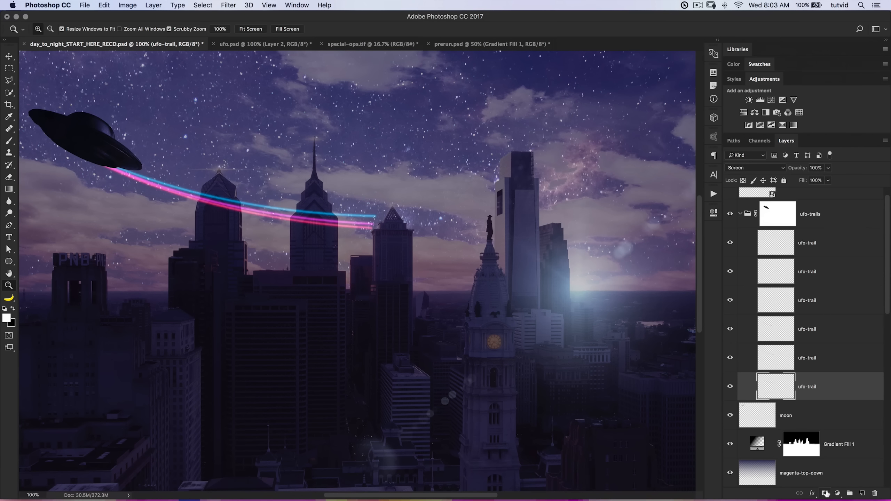
pyautogui.click(825, 493)
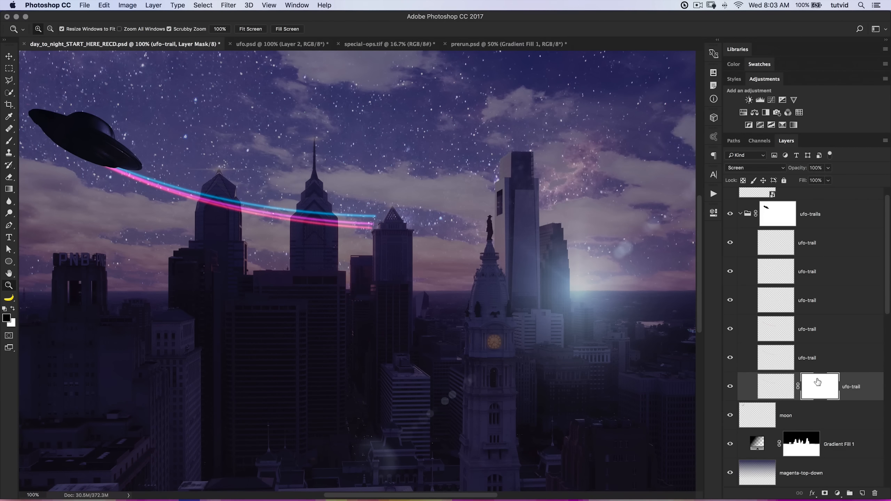
# Fade out the blue trail's far end by painting black on its mask with a soft 500 px brush.
pyautogui.press('b')
pyautogui.press('[')
pyautogui.press('[')
pyautogui.press('[')
pyautogui.press('[')
pyautogui.rightClick(285, 171)
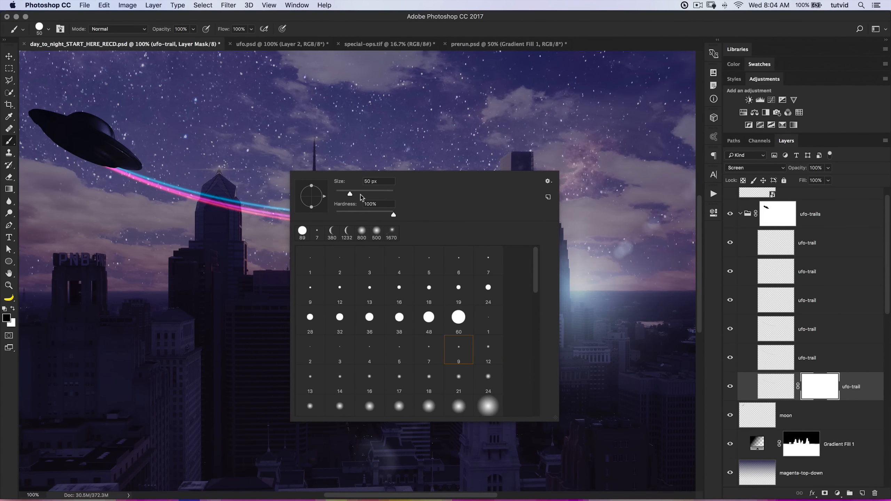
pyautogui.moveTo(364, 215); pyautogui.dragTo(321, 212)
pyautogui.click(291, 98)
pyautogui.press(']')
pyautogui.press(']')
pyautogui.click(340, 199)
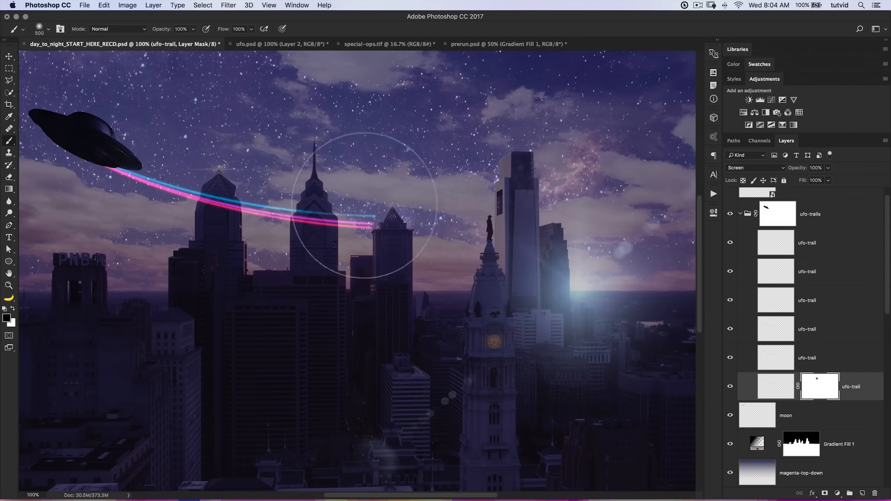
pyautogui.moveTo(326, 207); pyautogui.dragTo(403, 216)
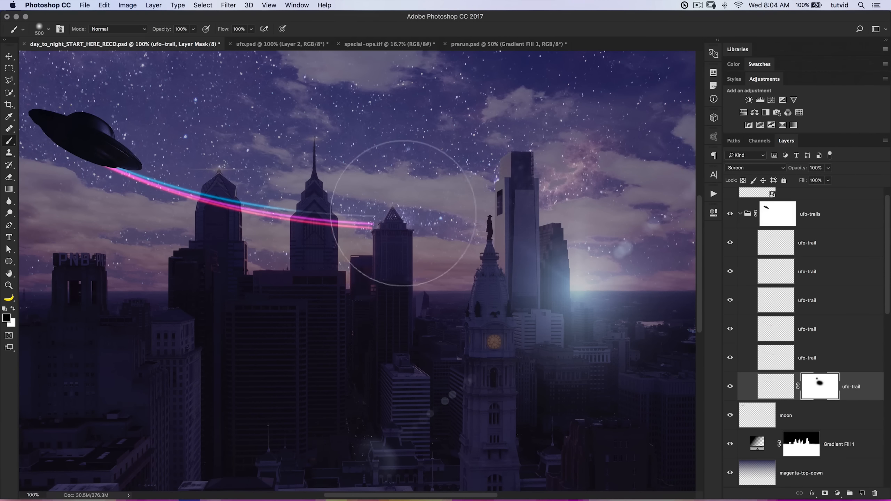
# Copy the blue trail's mask to its matching white ufo-trail layer and check the match by toggling that layer's visibility.
pyautogui.moveTo(828, 388); pyautogui.dragTo(828, 309)
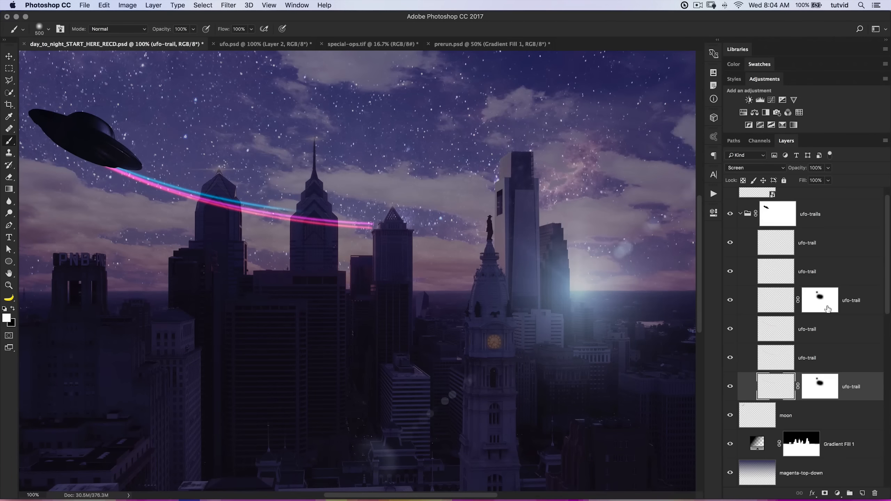
pyautogui.click(731, 300)
pyautogui.click(732, 300)
pyautogui.click(732, 301)
pyautogui.click(732, 301)
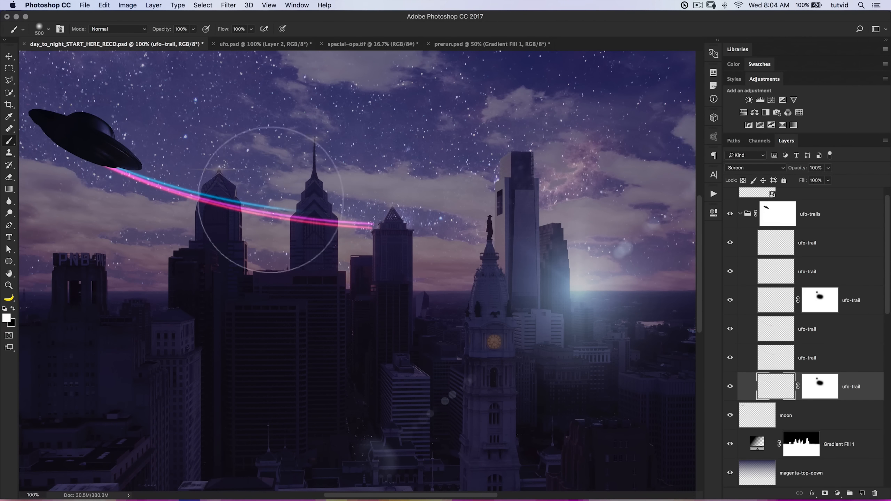
# Fade the magenta trail's far end with black on a new layer mask and copy that mask to its white counterpart.
pyautogui.click(819, 360)
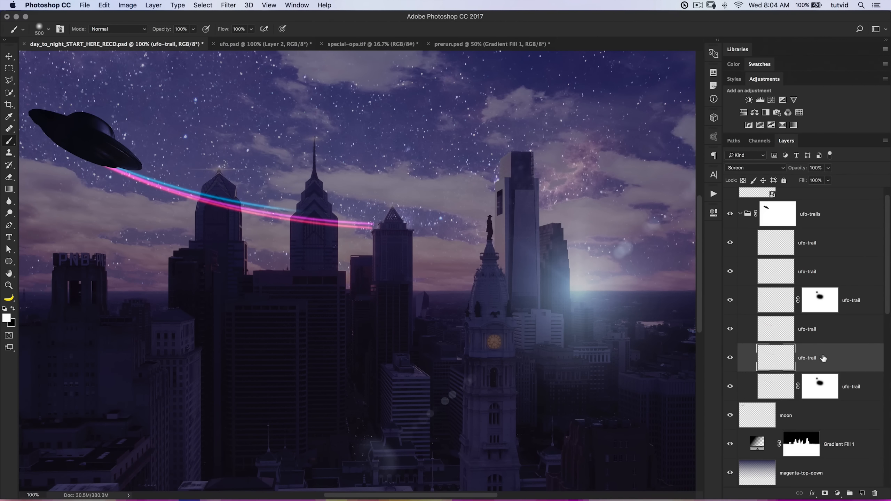
pyautogui.click(825, 493)
pyautogui.press('x')
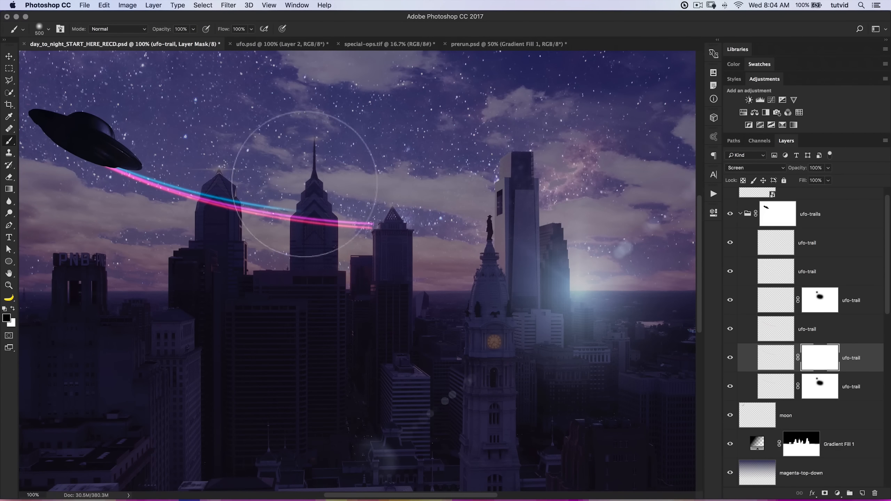
pyautogui.moveTo(307, 214)
pyautogui.mouseDown()
pyautogui.moveTo(351, 228)
pyautogui.moveTo(385, 224)
pyautogui.mouseUp()
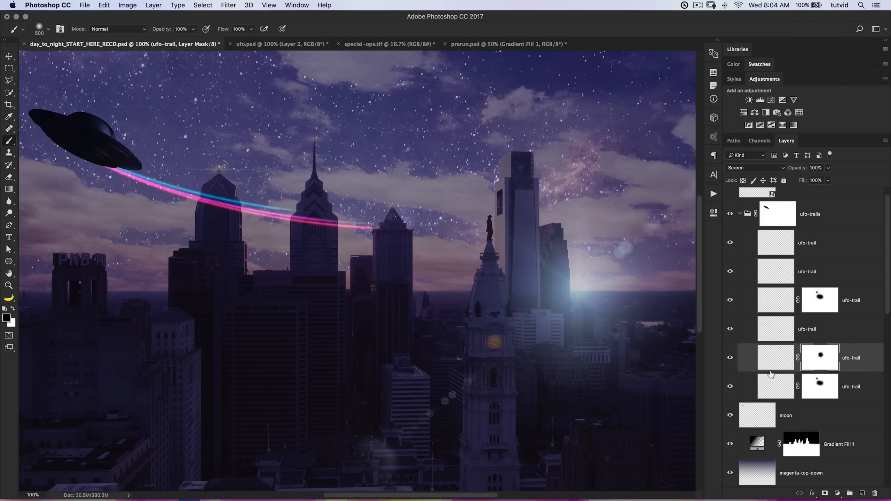
pyautogui.moveTo(817, 359); pyautogui.dragTo(817, 271)
pyautogui.press('x')
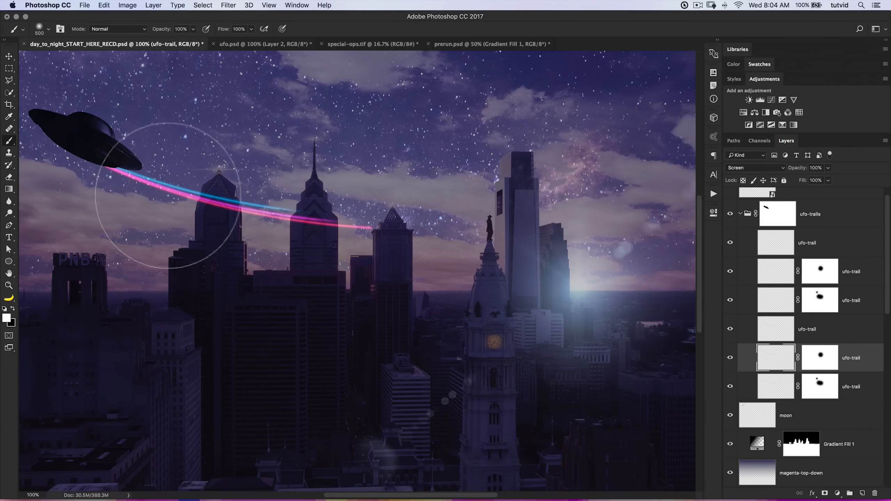
# Fade the red trail's far end on a new layer mask, copy the mask to the top ufo-trail layer, and collapse the group.
pyautogui.click(774, 330)
pyautogui.click(729, 329)
pyautogui.click(730, 329)
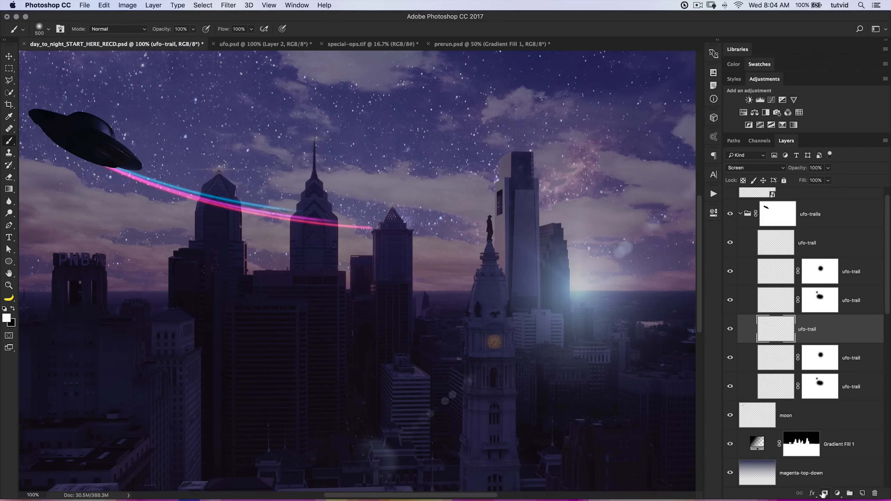
pyautogui.click(825, 493)
pyautogui.press('x')
pyautogui.click(362, 232)
pyautogui.moveTo(362, 232)
pyautogui.mouseDown()
pyautogui.moveTo(298, 259)
pyautogui.moveTo(295, 239)
pyautogui.moveTo(353, 234)
pyautogui.mouseUp()
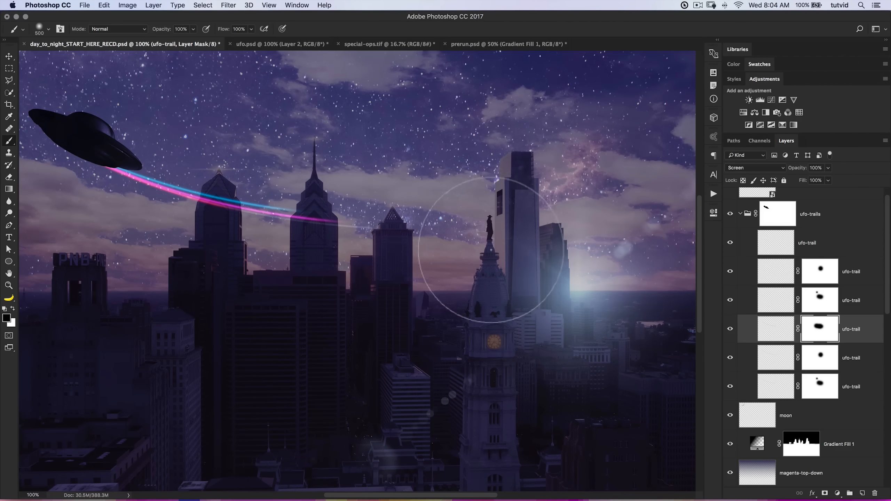
pyautogui.moveTo(821, 330); pyautogui.dragTo(814, 249)
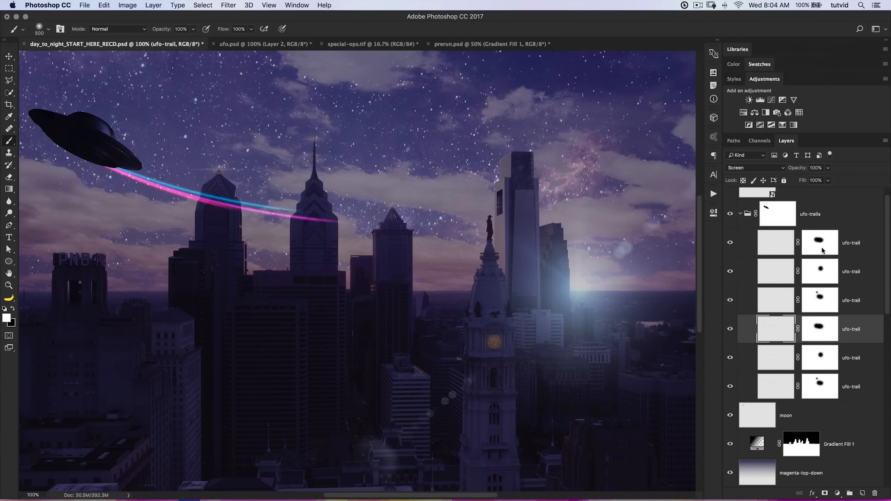
pyautogui.click(741, 216)
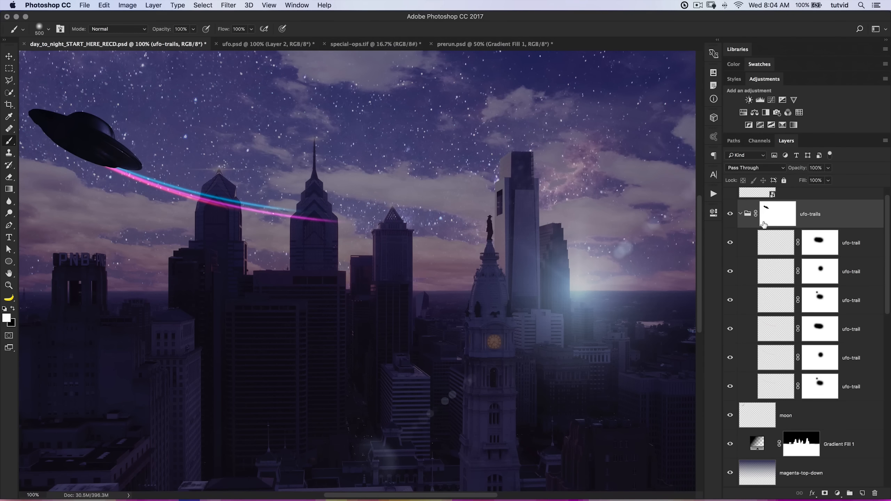
pyautogui.click(741, 214)
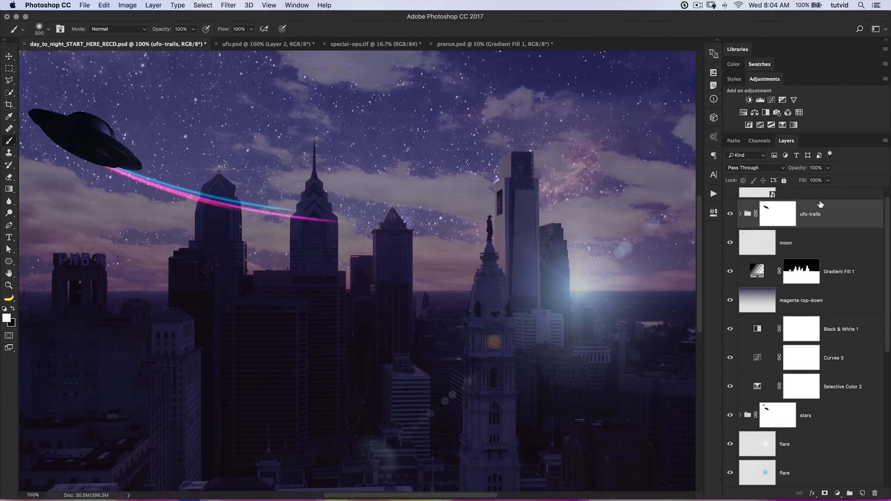
# Select the skyline from the Gradient Fill 1 mask and paint black at 200 px on the ufo-trails mask over the two towers.
pyautogui.scroll(5, 357, 240)
pyautogui.hscroll(-8, 357, 240)
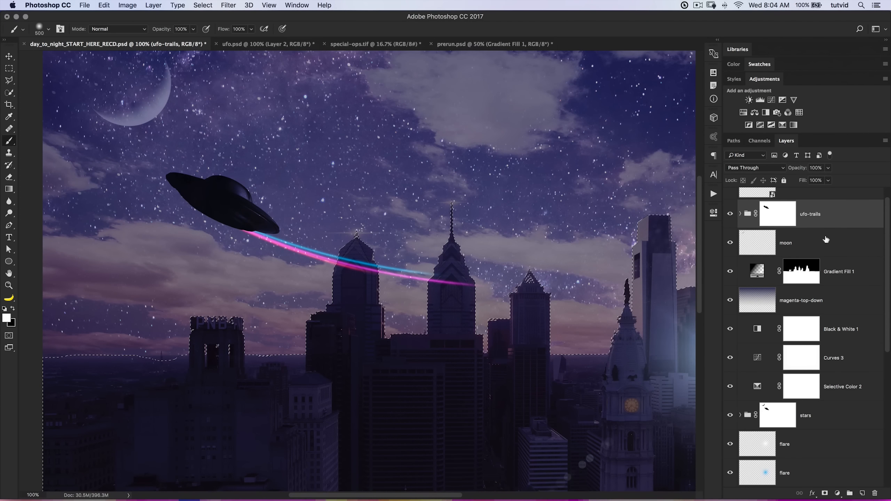
pyautogui.click(777, 218)
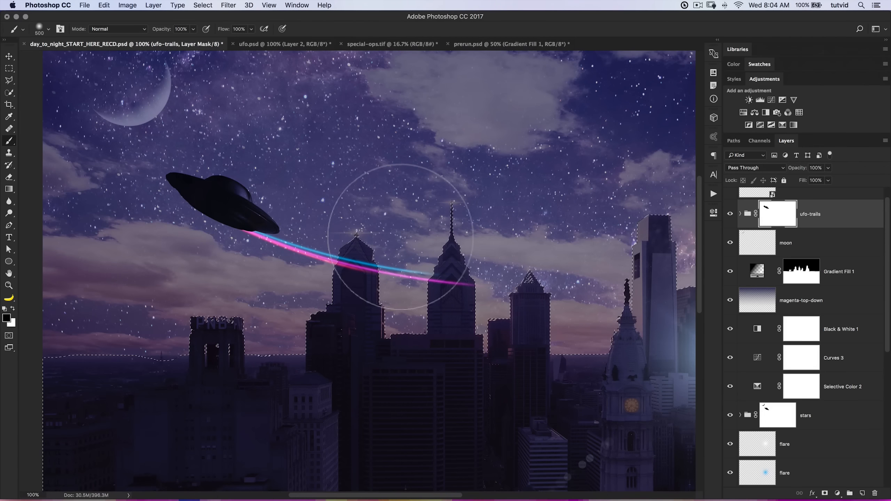
pyautogui.press('[')
pyautogui.press('[')
pyautogui.press('[')
pyautogui.press('[')
pyautogui.moveTo(351, 267)
pyautogui.mouseDown()
pyautogui.moveTo(349, 248)
pyautogui.moveTo(371, 273)
pyautogui.moveTo(358, 259)
pyautogui.mouseUp()
pyautogui.moveTo(442, 277)
pyautogui.mouseDown()
pyautogui.moveTo(453, 295)
pyautogui.moveTo(442, 302)
pyautogui.mouseUp()
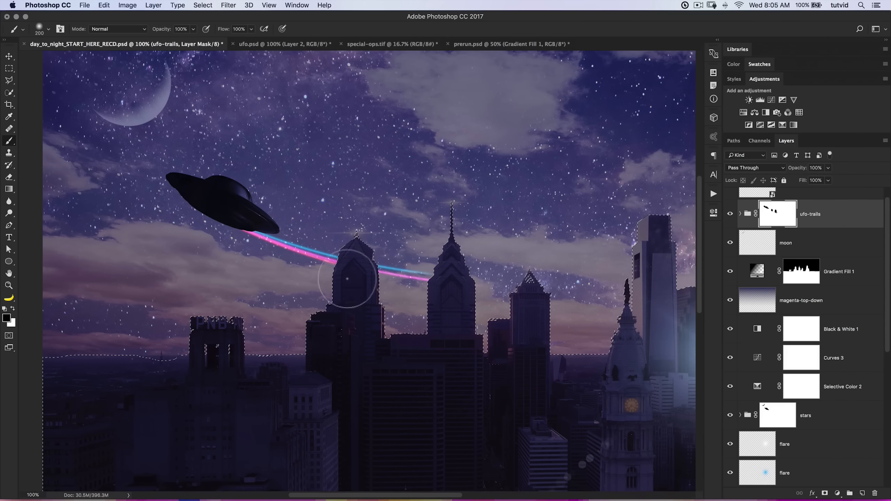
pyautogui.press('super+minus')
pyautogui.press('super+minus')
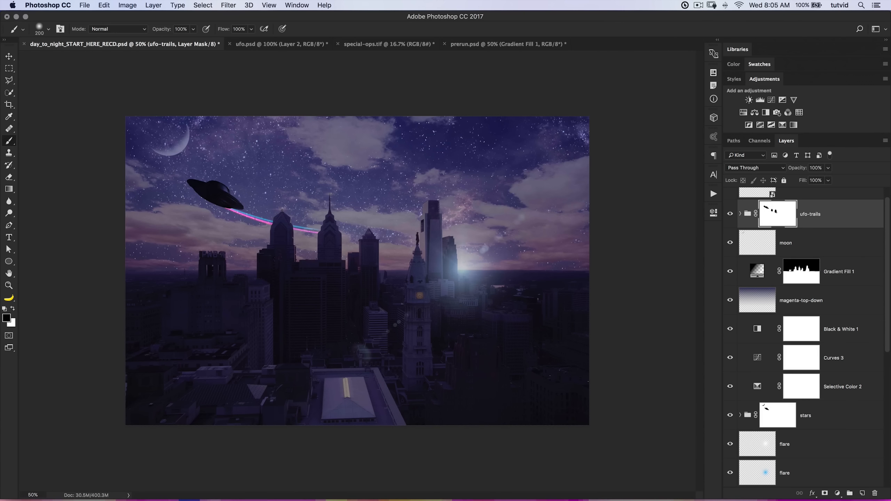
# Soften the trails' far section on the ufo-trails mask with a 900 px black brush at 31% opacity.
pyautogui.click(785, 217)
pyautogui.click(740, 215)
pyautogui.moveTo(162, 31); pyautogui.dragTo(130, 32)
pyautogui.press(']')
pyautogui.press(']')
pyautogui.press(']')
pyautogui.press(']')
pyautogui.press(']')
pyautogui.press(']')
pyautogui.press(']')
pyautogui.press(']')
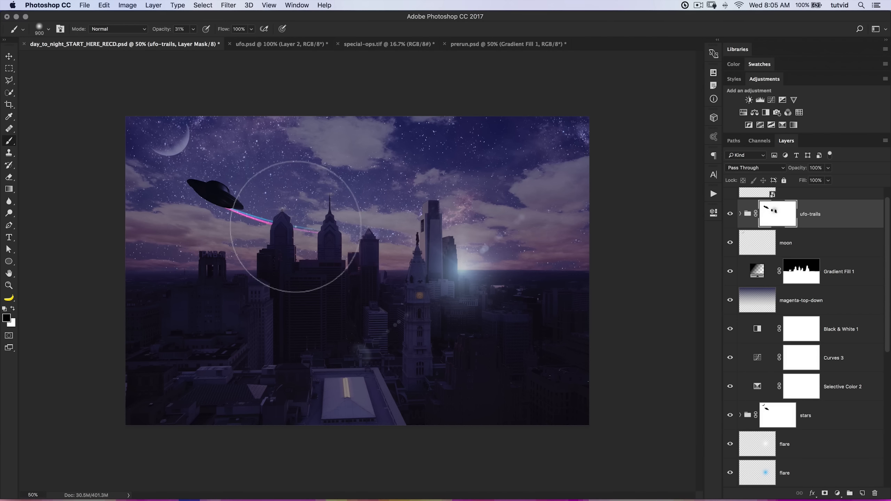
pyautogui.click(280, 219)
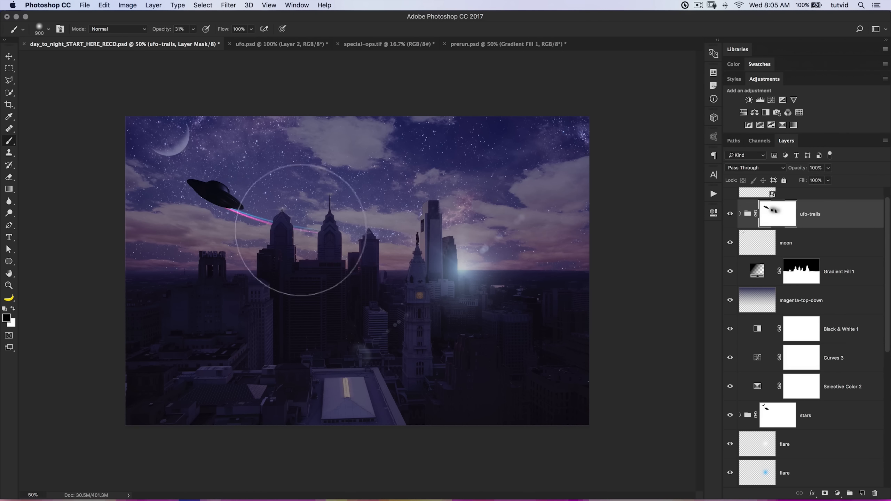
# Add a new layer above the ufo layer and name it lights-UFO.
pyautogui.press('v')
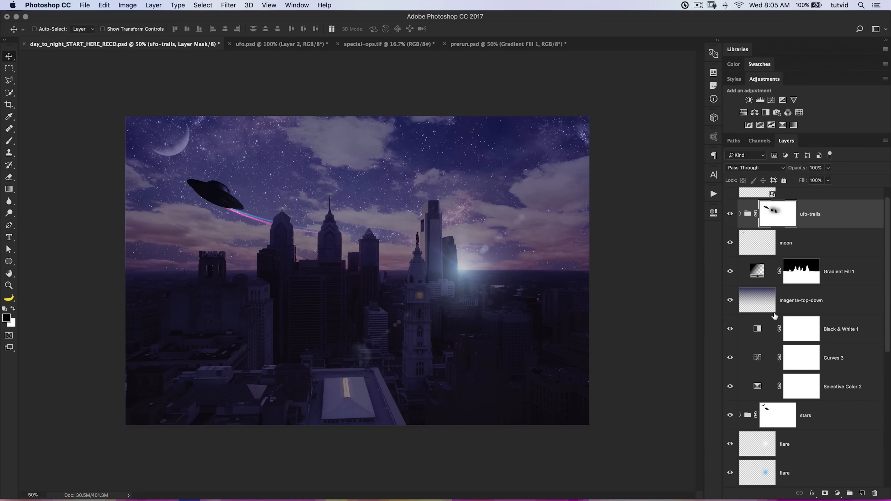
pyautogui.scroll(1, 804, 206)
pyautogui.click(817, 202)
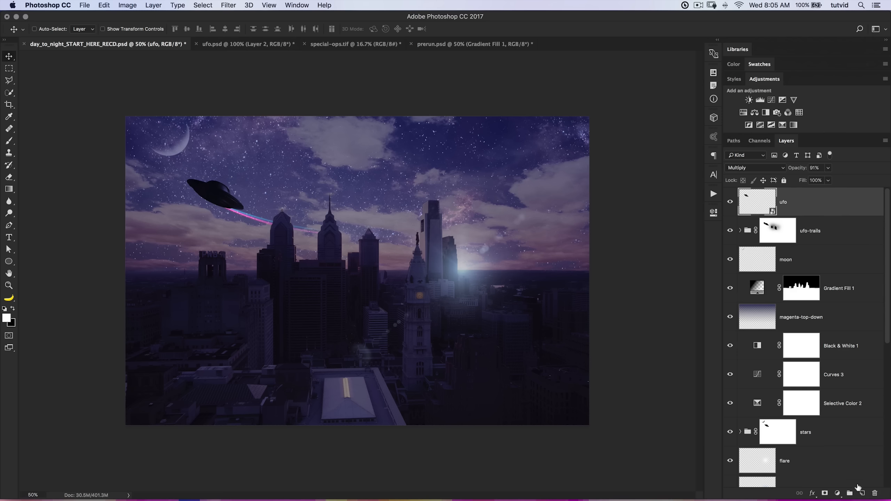
pyautogui.click(862, 493)
pyautogui.doubleClick(790, 202)
pyautogui.write('lights-UFO')
pyautogui.press('Return')
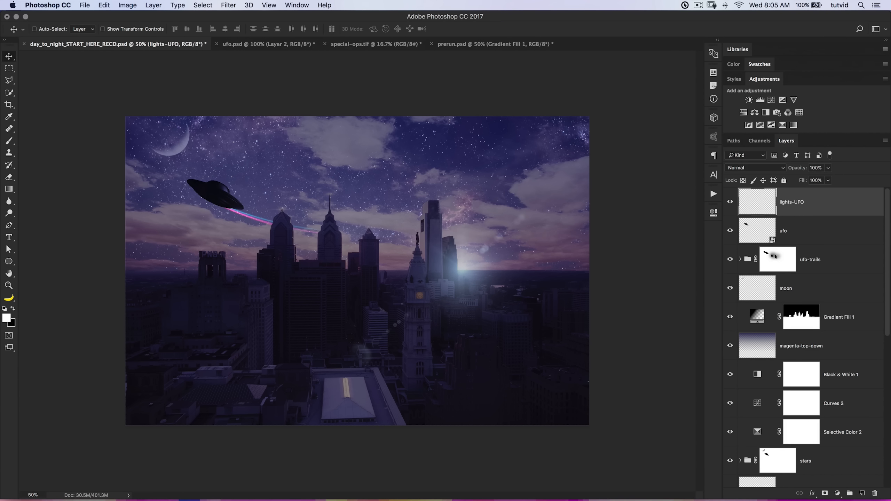
# Draw an elliptical path about 434 by 112 px over the UFO with the Ellipse tool.
pyautogui.press('z')
pyautogui.moveTo(271, 227); pyautogui.dragTo(397, 279)
pyautogui.click(388, 278)
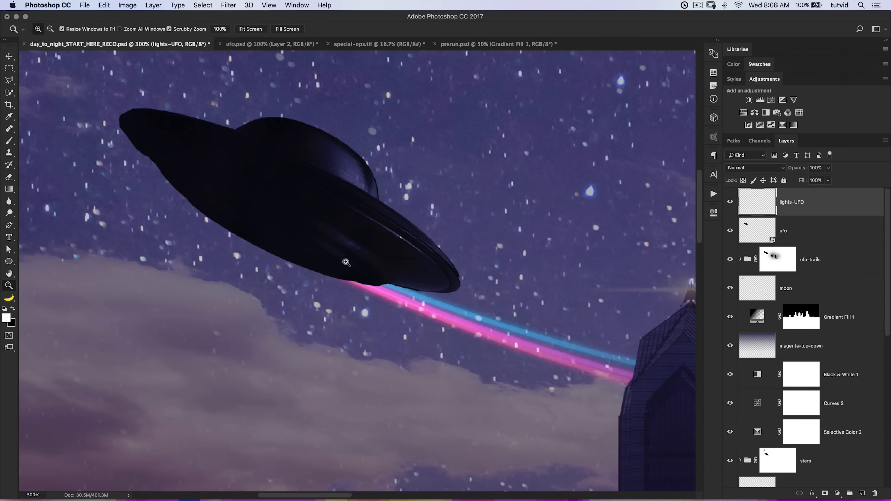
pyautogui.moveTo(260, 199); pyautogui.dragTo(281, 203)
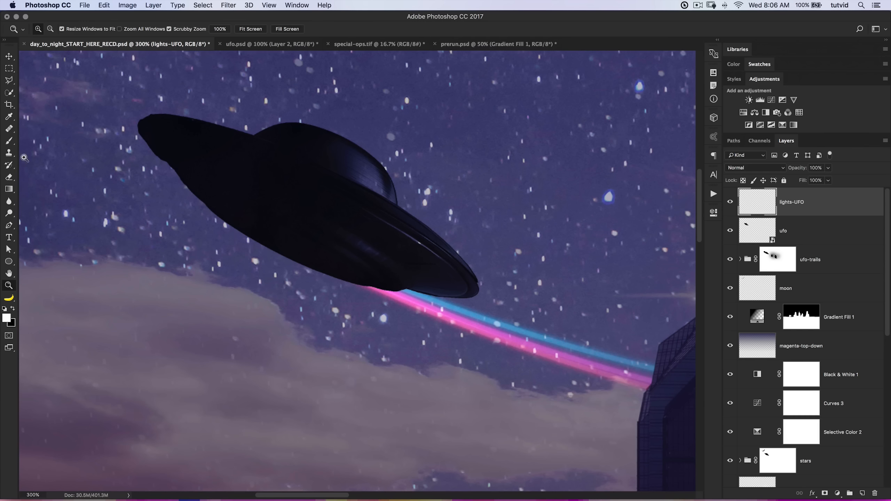
pyautogui.click(9, 262)
pyautogui.moveTo(10, 263); pyautogui.dragTo(53, 279)
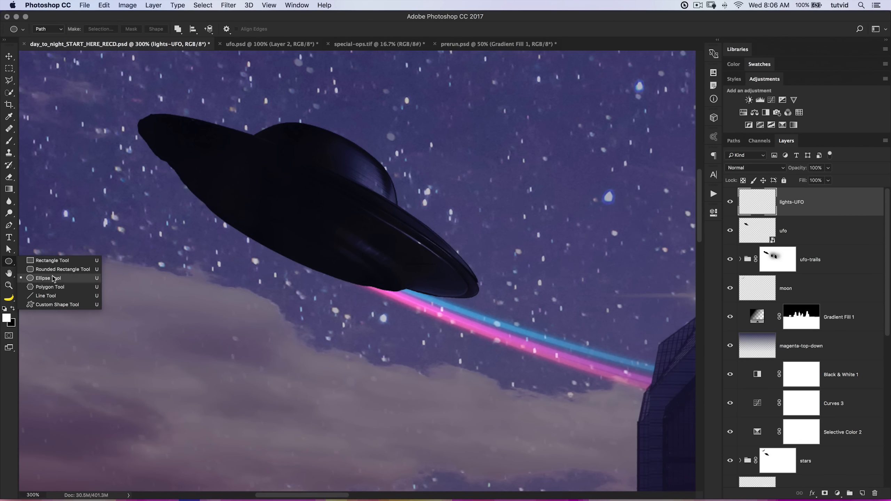
pyautogui.click(40, 278)
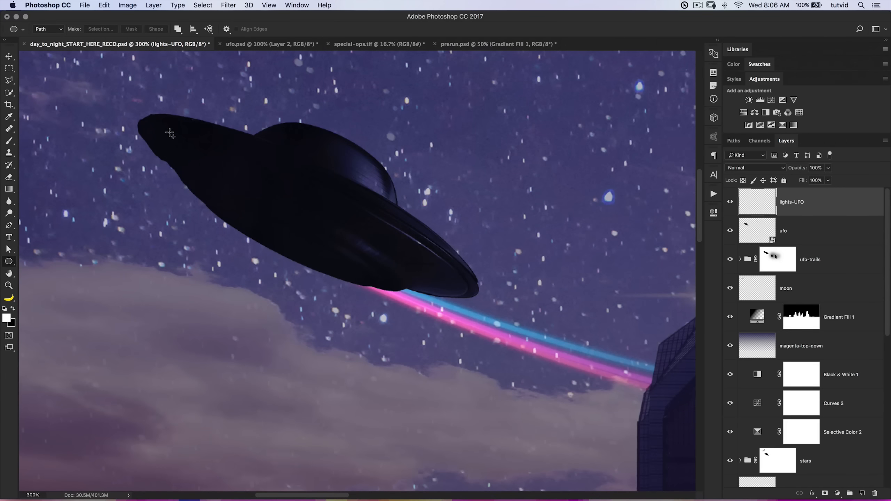
pyautogui.click(734, 141)
pyautogui.click(786, 141)
pyautogui.moveTo(161, 121); pyautogui.dragTo(462, 199)
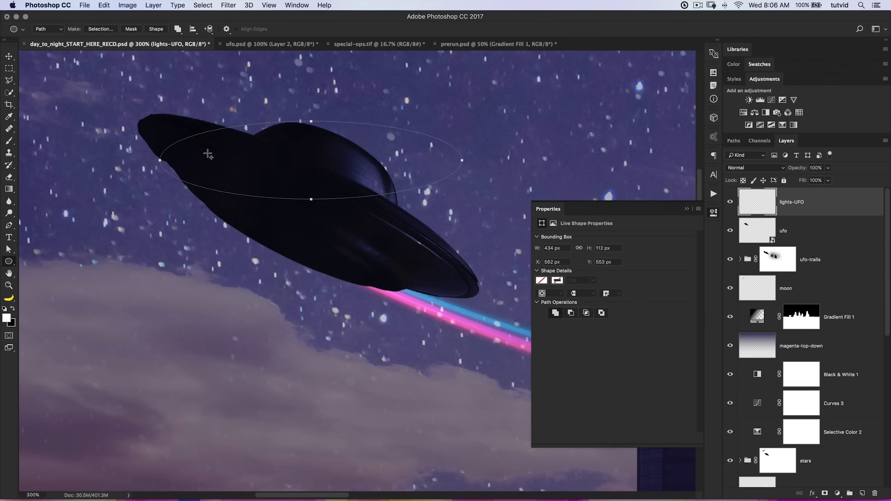
# Rotate and scale the elliptical path to fit the UFO's underside and accept turning it into a regular path.
pyautogui.press('super+t')
pyautogui.moveTo(445, 109); pyautogui.dragTo(482, 145)
pyautogui.moveTo(390, 165); pyautogui.dragTo(387, 228)
pyautogui.moveTo(446, 282); pyautogui.dragTo(472, 294)
pyautogui.moveTo(335, 191); pyautogui.dragTo(333, 198)
pyautogui.moveTo(464, 294); pyautogui.dragTo(459, 293)
pyautogui.moveTo(304, 264); pyautogui.dragTo(305, 254)
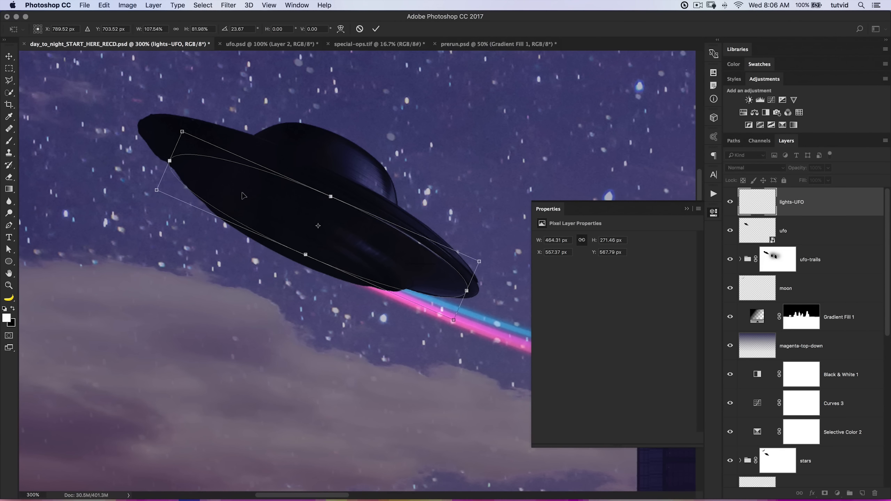
pyautogui.moveTo(423, 216); pyautogui.dragTo(425, 222)
pyautogui.moveTo(401, 272); pyautogui.dragTo(404, 266)
pyautogui.moveTo(330, 194); pyautogui.dragTo(345, 235)
pyautogui.press('Return')
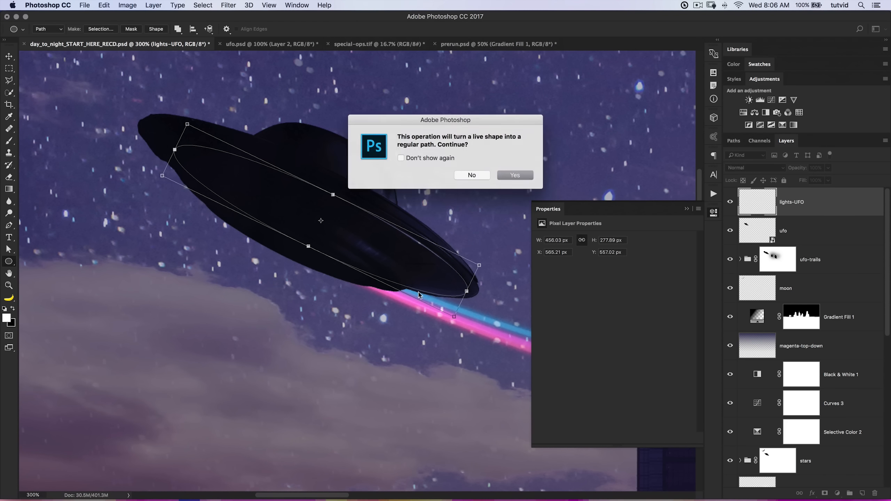
pyautogui.click(522, 177)
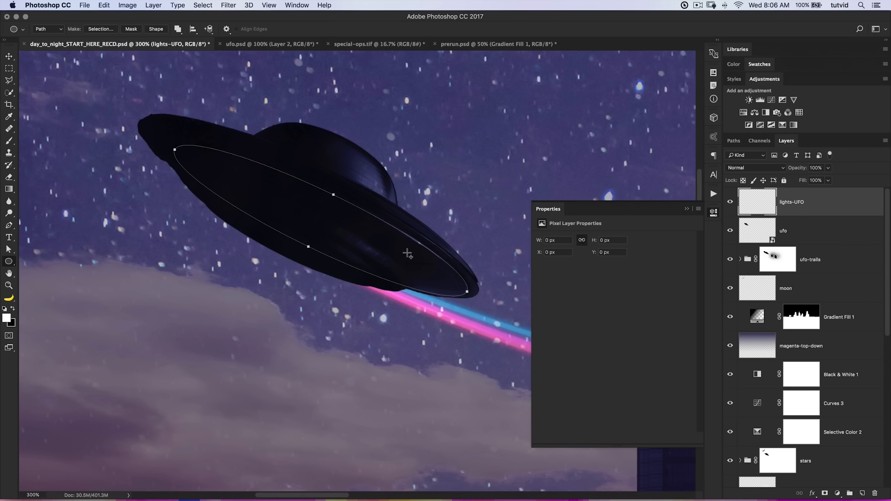
pyautogui.click(714, 212)
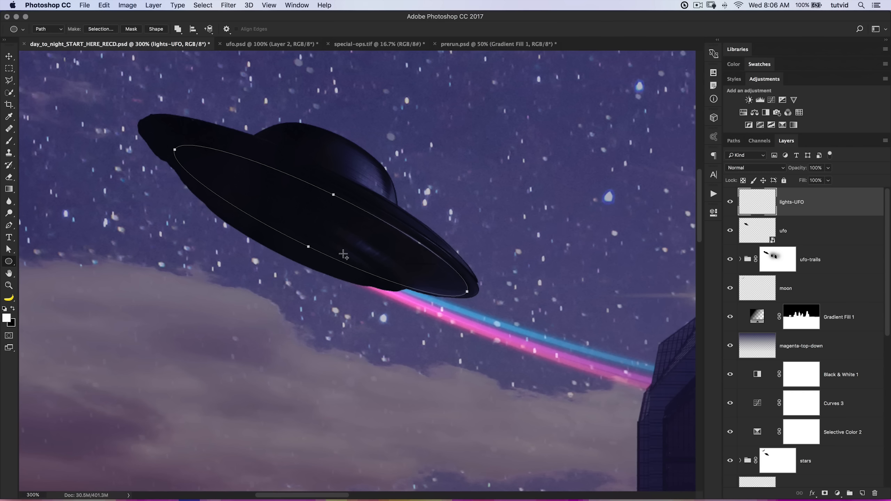
# Set up the Brush tool with 100% opacity, 100% hardness and a 3 px size.
pyautogui.click(13, 140)
pyautogui.moveTo(161, 31); pyautogui.dragTo(224, 31)
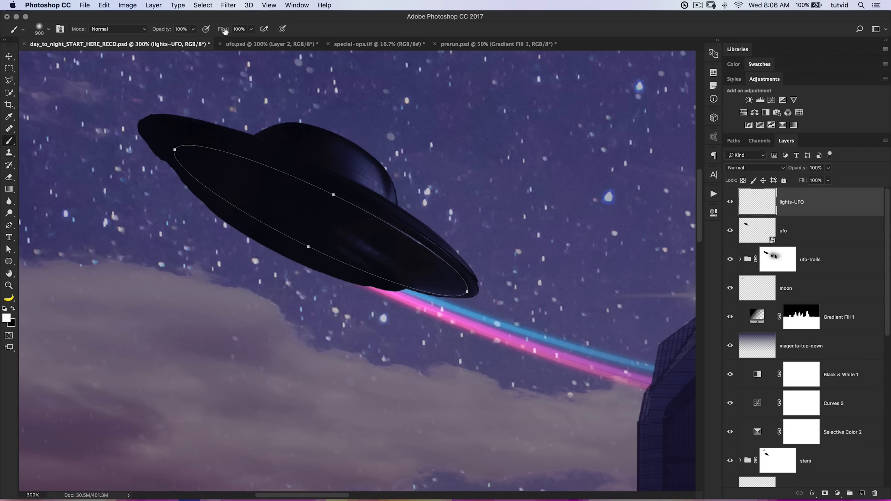
pyautogui.rightClick(310, 183)
pyautogui.moveTo(367, 227); pyautogui.dragTo(441, 230)
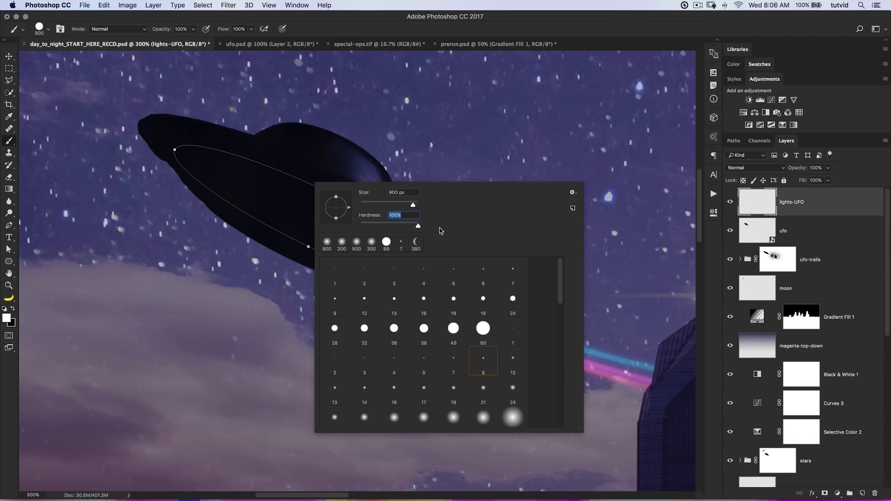
pyautogui.hotkey('shift', 'Tab')
pyautogui.write('4')
pyautogui.press('Tab')
pyautogui.doubleClick(391, 192)
pyautogui.write('3')
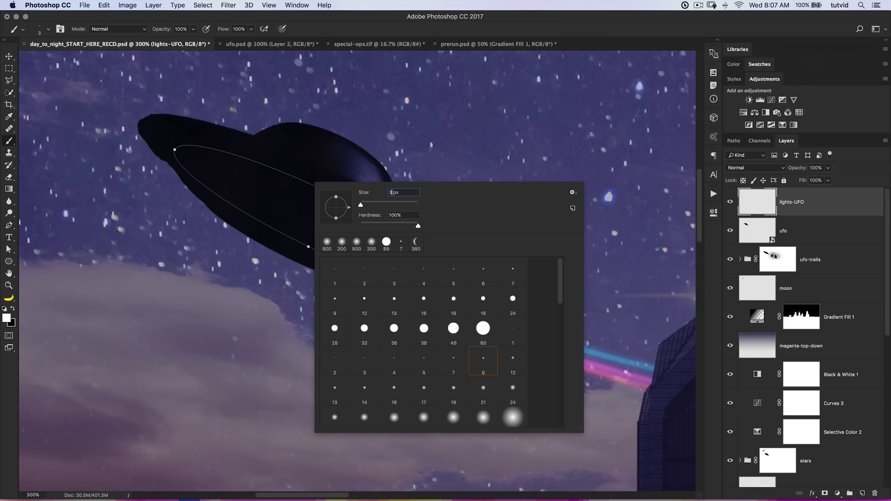
pyautogui.press('Return')
# Raise the 3 px brush tip's spacing to its maximum in the brush settings.
pyautogui.click(60, 29)
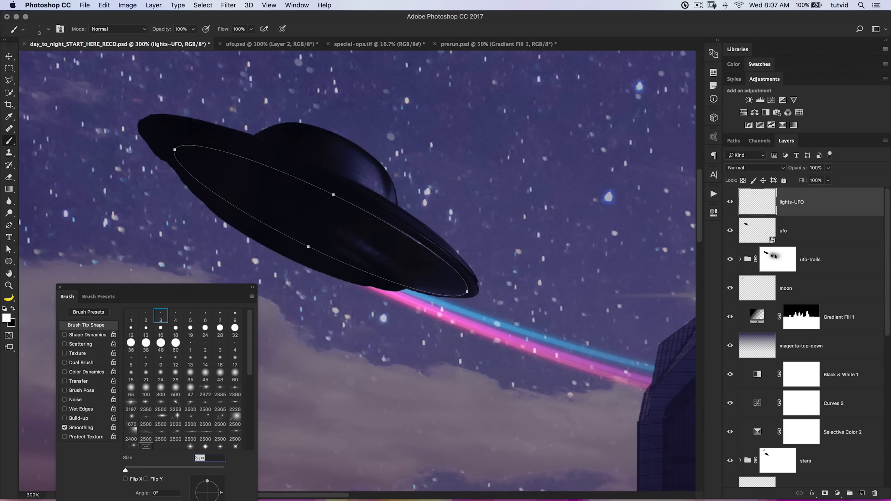
pyautogui.moveTo(135, 292); pyautogui.dragTo(600, 144)
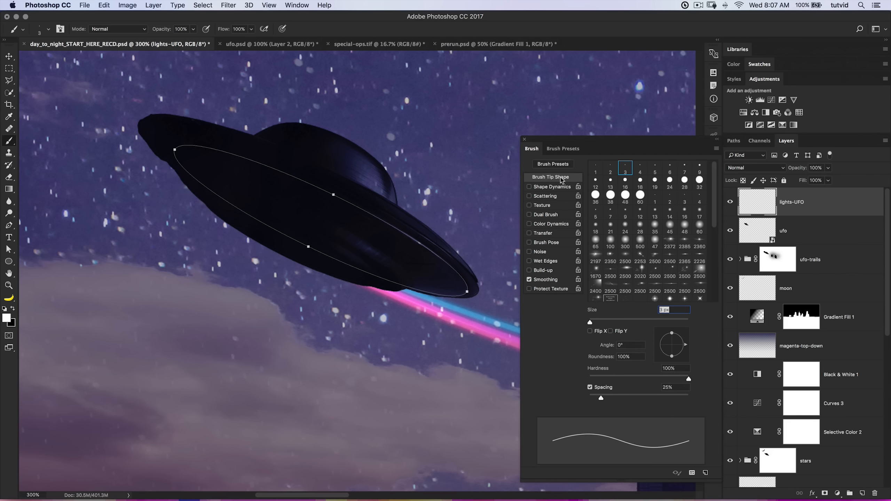
pyautogui.moveTo(602, 397); pyautogui.dragTo(697, 409)
pyautogui.click(524, 141)
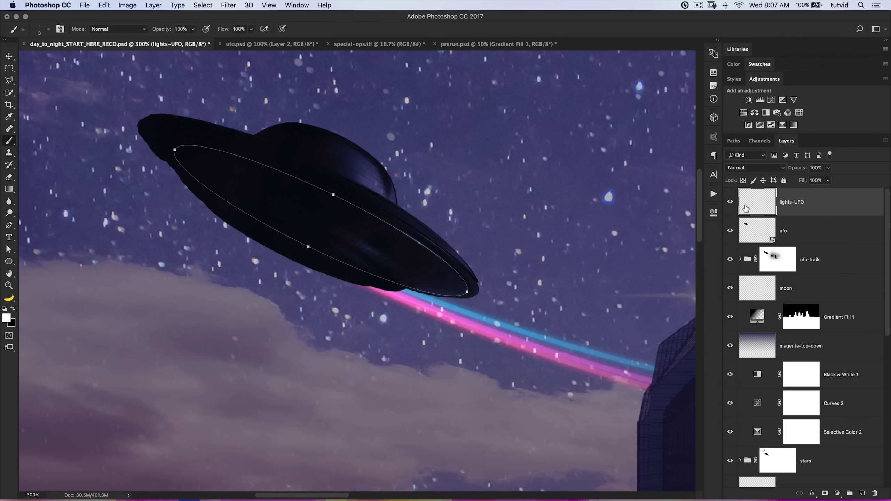
# Save the work path under the name lights-UFO.
pyautogui.click(764, 140)
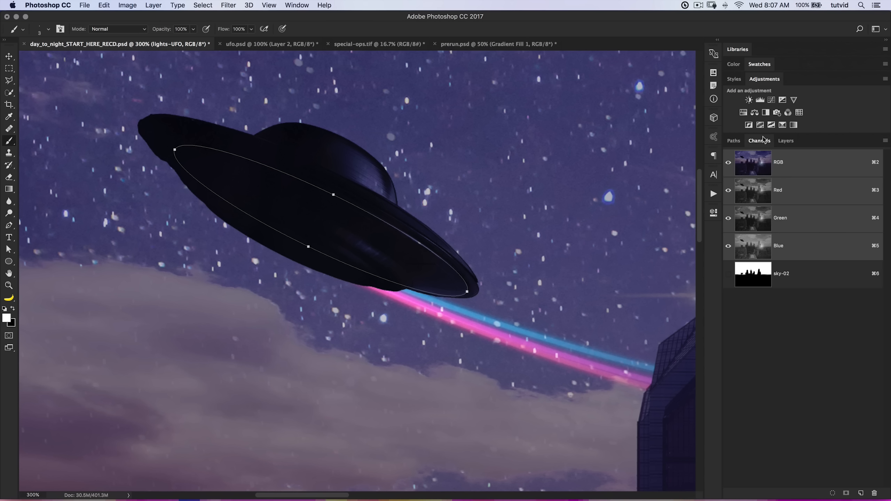
pyautogui.click(733, 141)
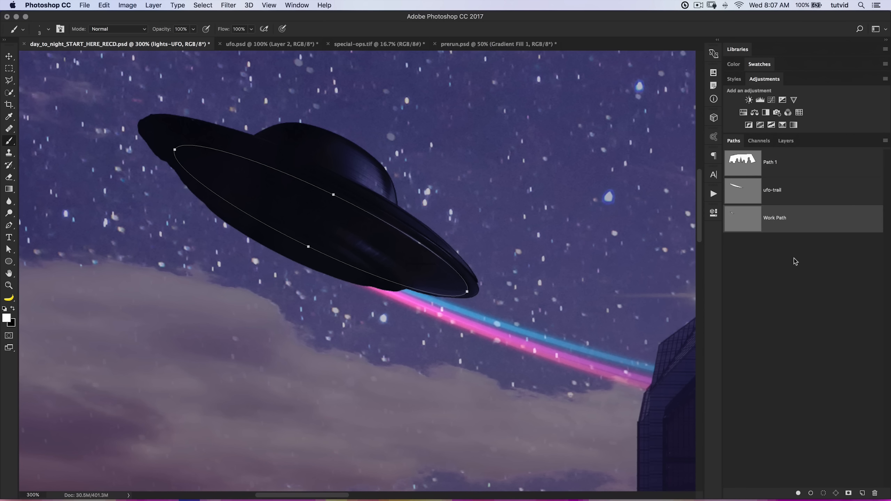
pyautogui.doubleClick(774, 220)
pyautogui.write('lights-UFO')
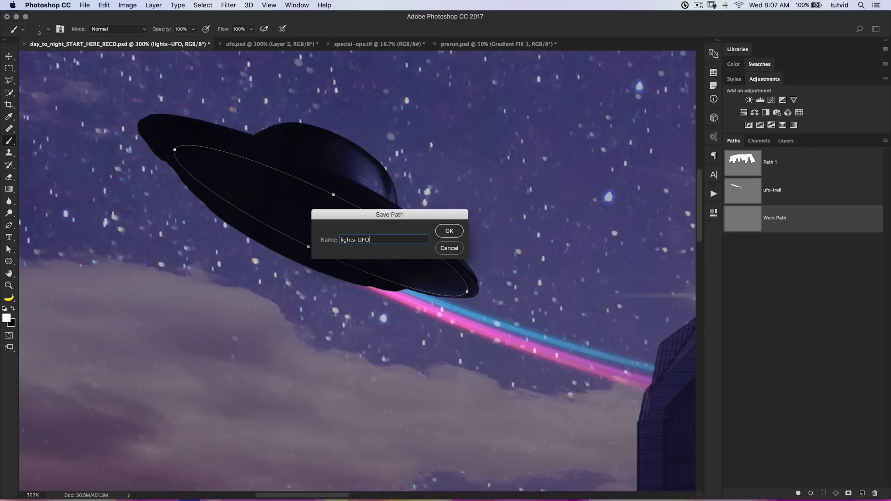
pyautogui.press('Return')
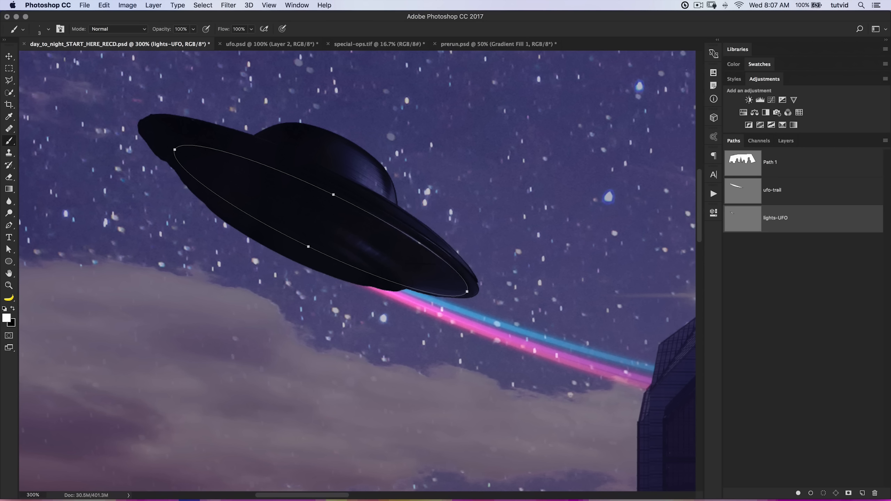
# Try stroking the lights-UFO path with the 3 px brush without simulated pressure, and deselect the path.
pyautogui.rightClick(798, 218)
pyautogui.keyDown('alt'); pyautogui.click(733, 262); pyautogui.keyUp('alt')
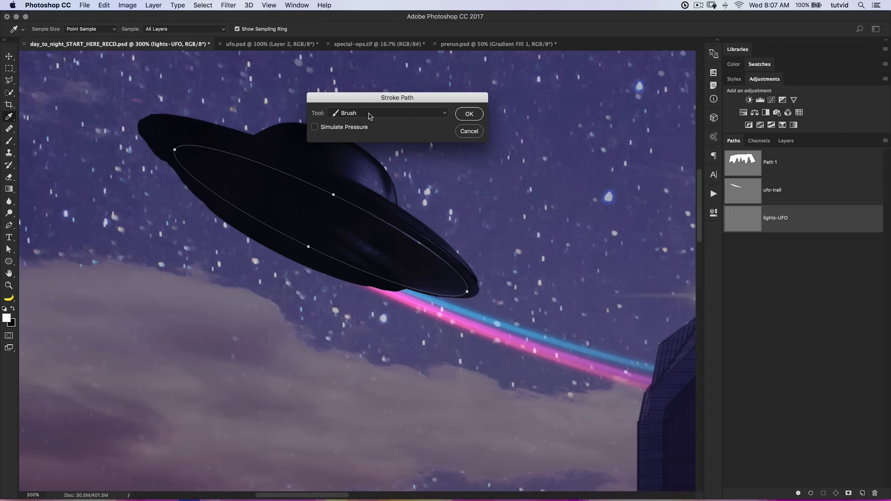
pyautogui.click(470, 120)
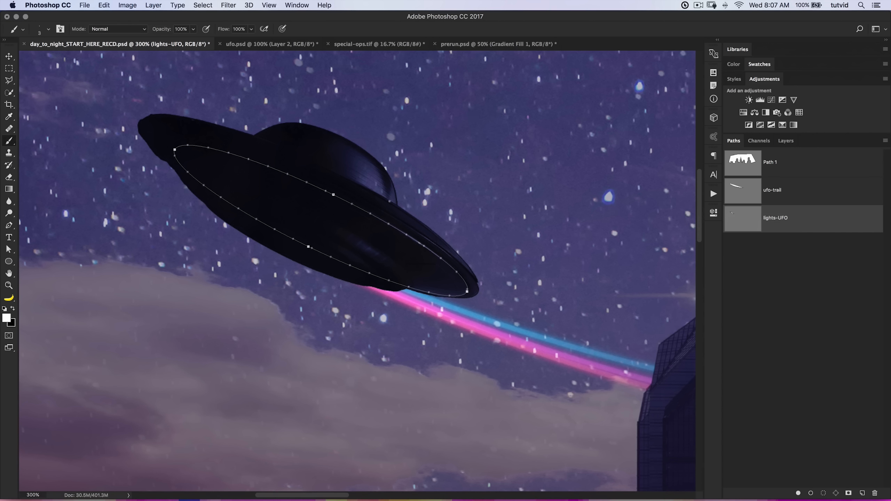
pyautogui.click(759, 244)
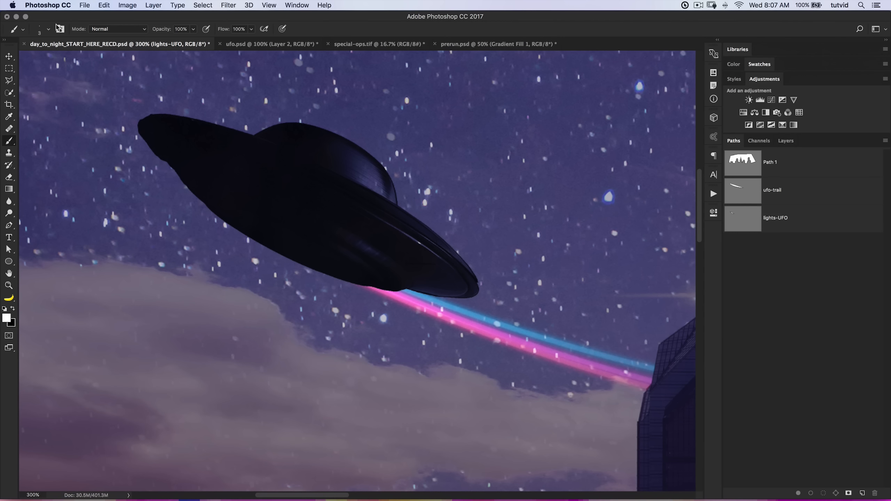
# Choose the hard 5 px brush tip and set its spacing to 1000%.
pyautogui.rightClick(192, 142)
pyautogui.click(345, 235)
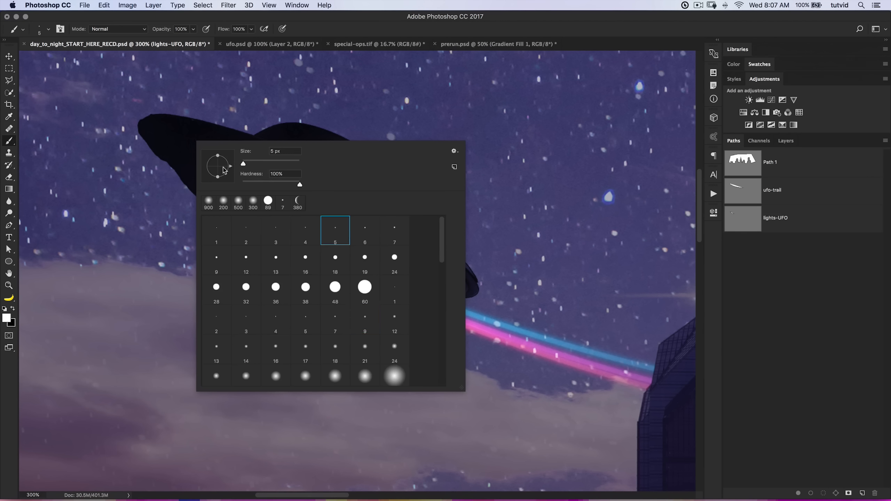
pyautogui.click(59, 30)
pyautogui.click(59, 30)
pyautogui.click(59, 30)
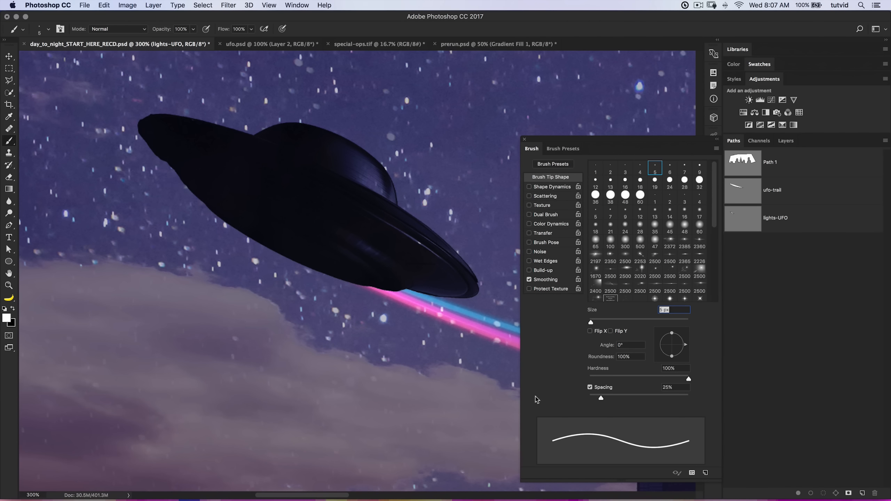
pyautogui.moveTo(606, 397); pyautogui.dragTo(726, 406)
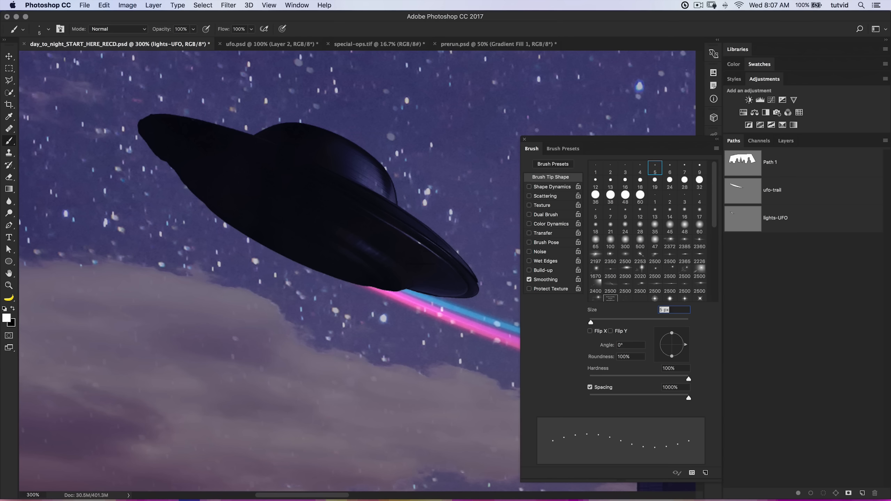
pyautogui.press('F5')
# Stroke the lights-UFO path with the 5 px white brush to dot lights around the UFO, and deselect the path.
pyautogui.click(812, 219)
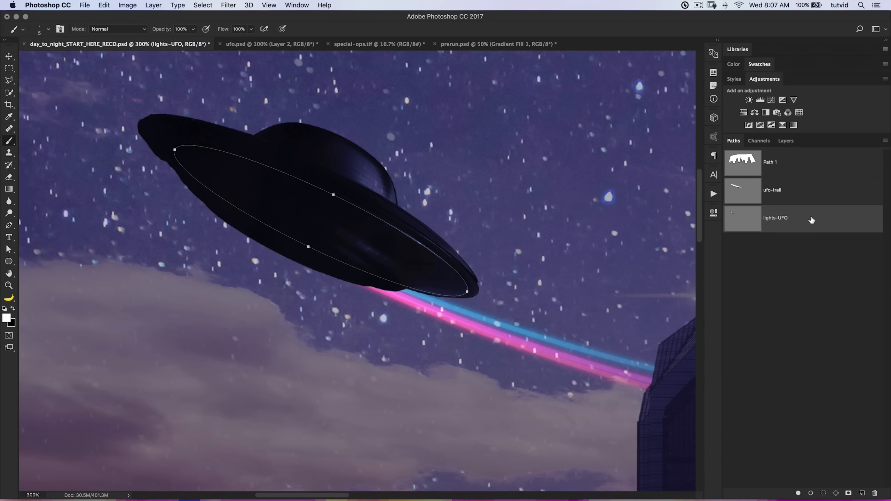
pyautogui.rightClick(798, 213)
pyautogui.click(715, 259)
pyautogui.click(468, 114)
pyautogui.click(749, 299)
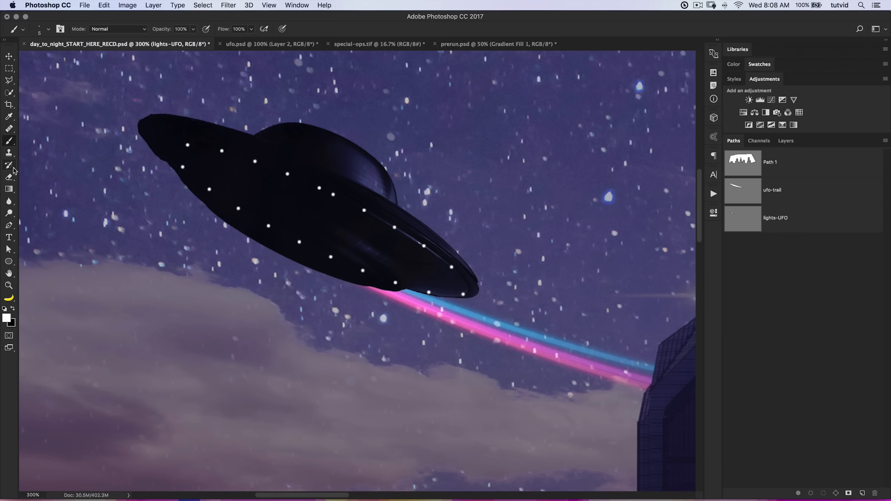
# Erase the two crowded light dots near the base of the UFO's dome with a small eraser and paint a single dot between them.
pyautogui.click(13, 180)
pyautogui.rightClick(319, 192)
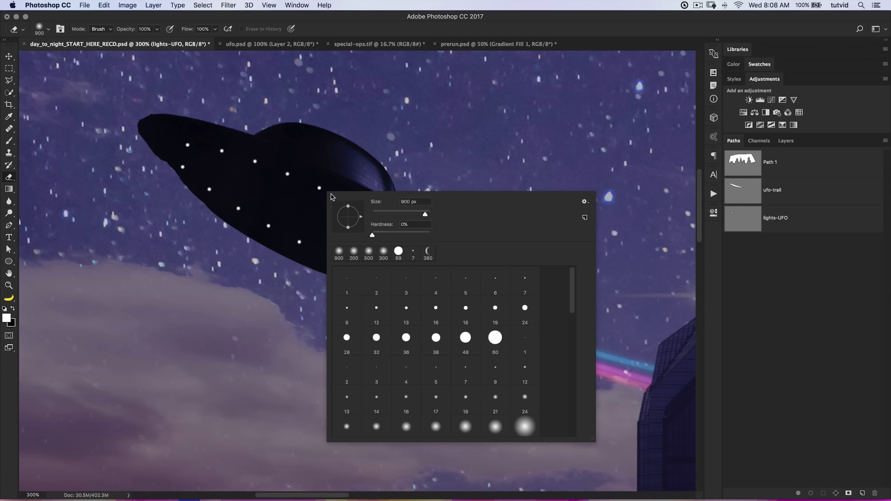
pyautogui.moveTo(399, 215); pyautogui.dragTo(389, 213)
pyautogui.click(352, 132)
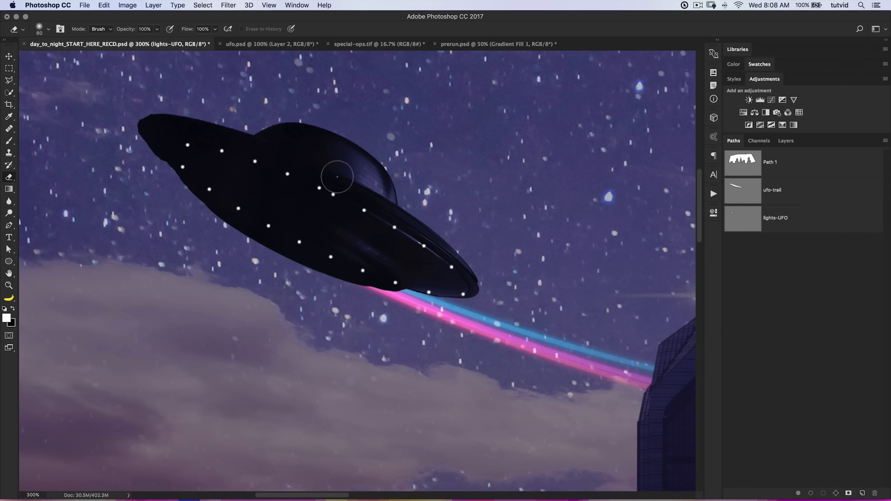
pyautogui.press('[')
pyautogui.press('[')
pyautogui.press('[')
pyautogui.press('[')
pyautogui.click(319, 188)
pyautogui.click(334, 195)
pyautogui.press('b')
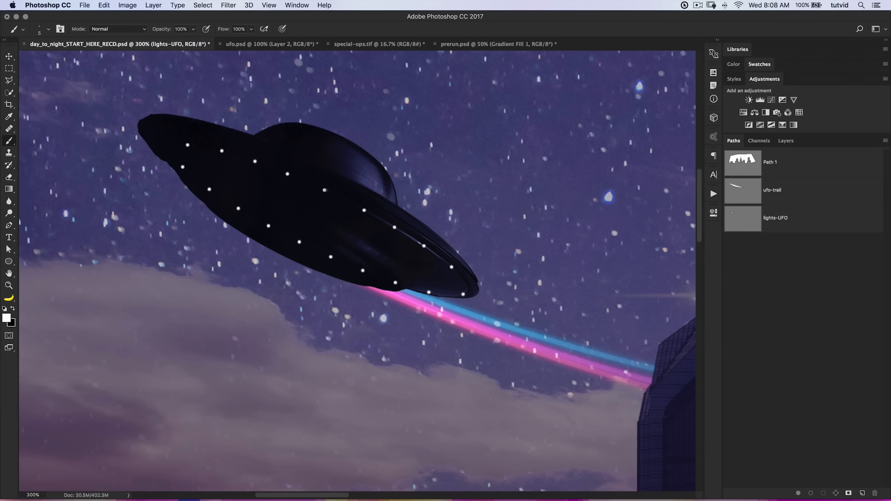
# Erase the row of light dots along the UFO's lower front edge with the 20 px eraser.
pyautogui.press('super+0')
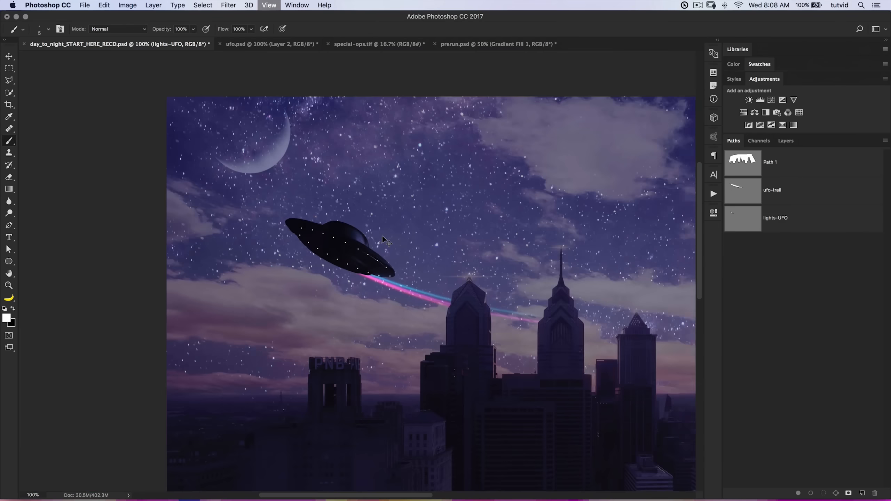
pyautogui.press('z')
pyautogui.moveTo(161, 177); pyautogui.dragTo(241, 210)
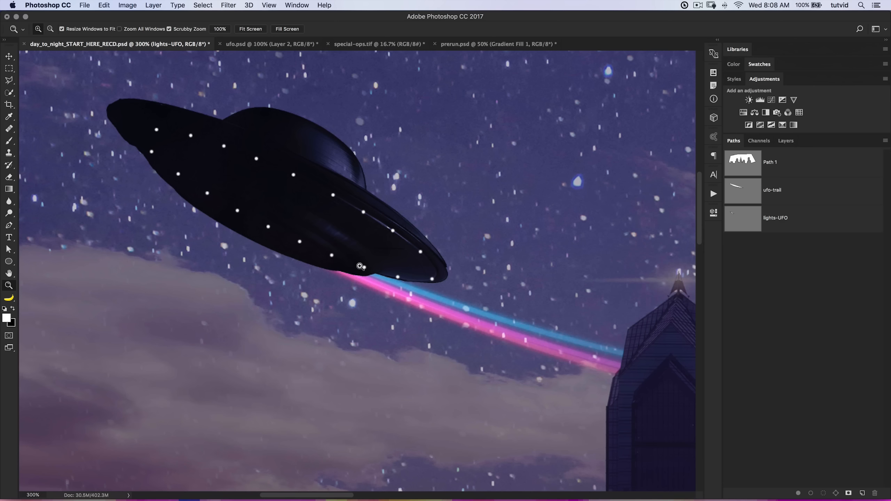
pyautogui.press('e')
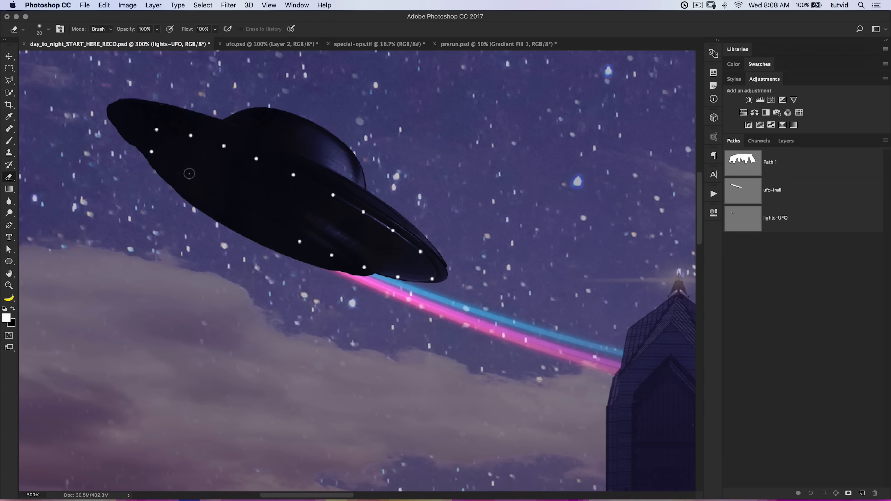
pyautogui.moveTo(287, 236); pyautogui.dragTo(364, 270)
pyautogui.press('super+1')
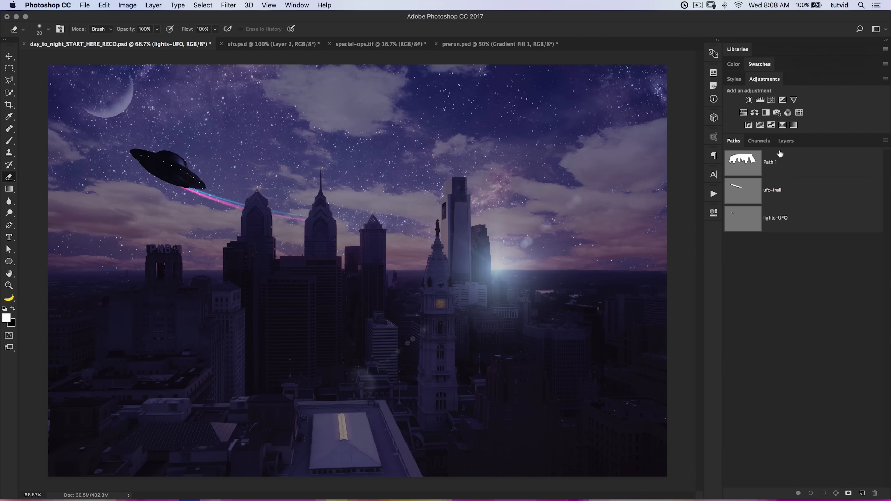
# Set the lights-UFO layer's blend mode to Screen and its opacity to 82%, after trying Overlay.
pyautogui.click(785, 141)
pyautogui.click(754, 168)
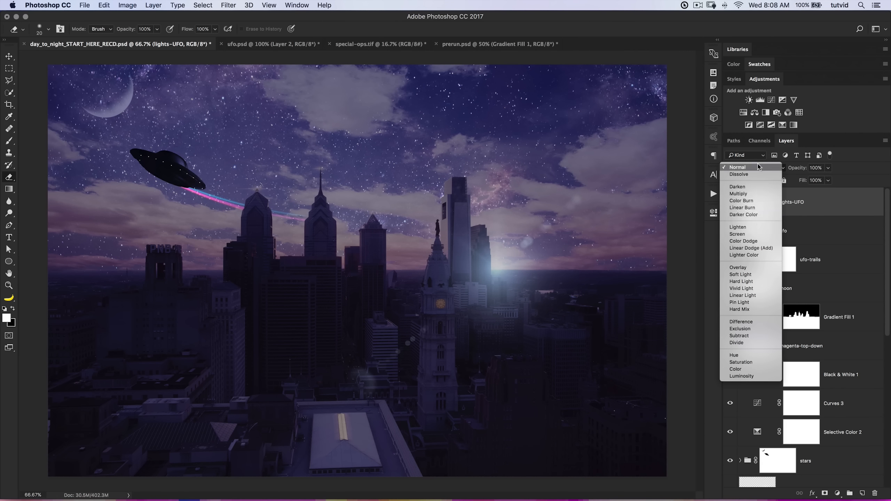
pyautogui.click(743, 275)
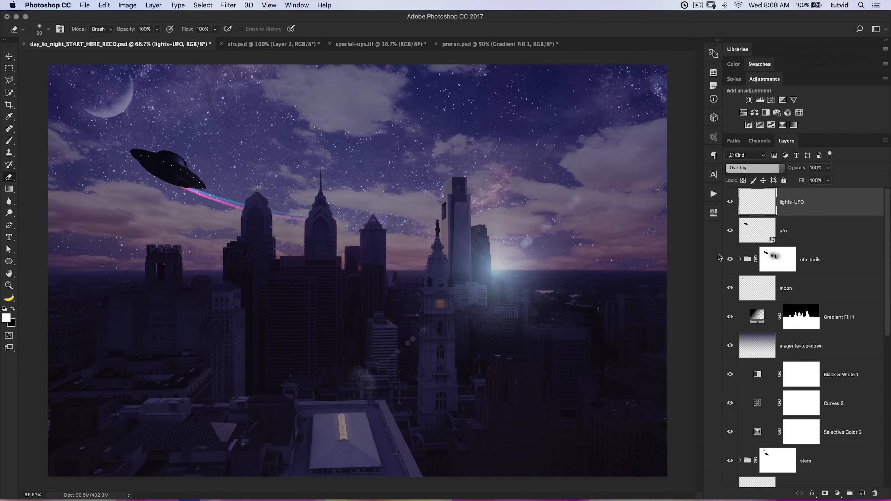
pyautogui.click(759, 167)
pyautogui.click(743, 139)
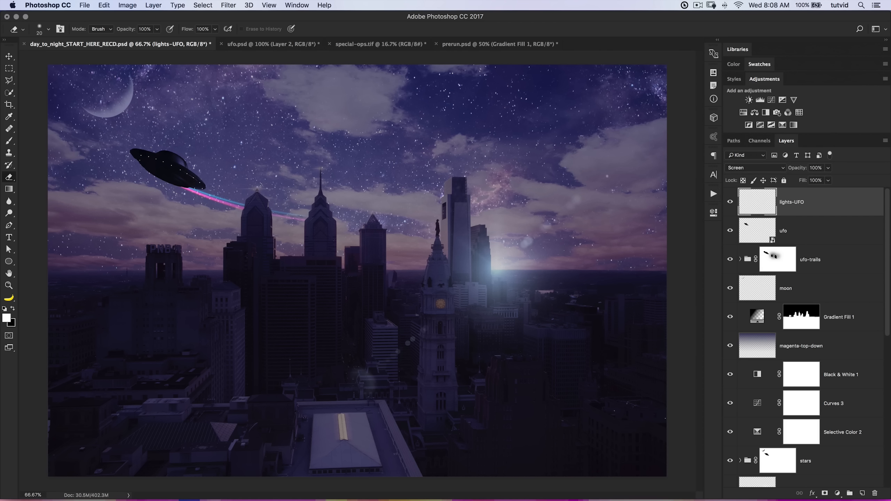
pyautogui.moveTo(803, 168); pyautogui.dragTo(796, 171)
# Add a layer mask to the lights-UFO layer and set up a soft 178 px brush with 0% hardness and 42% opacity.
pyautogui.press('z')
pyautogui.click(147, 159)
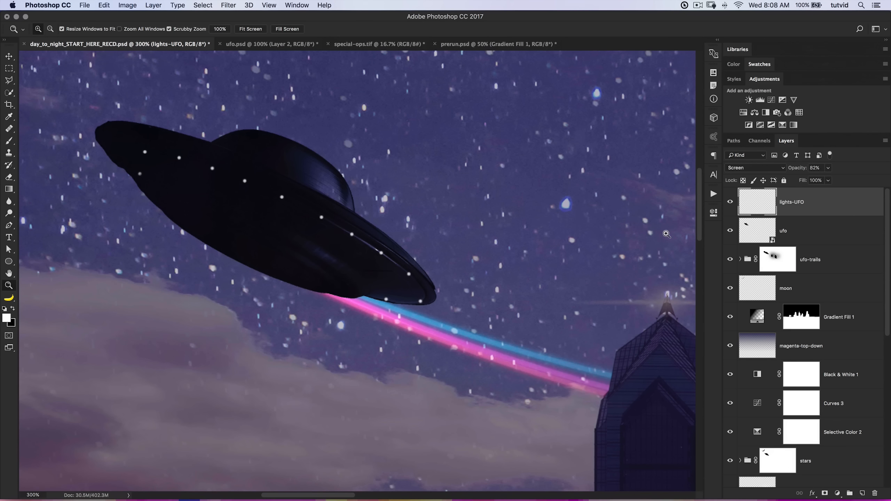
pyautogui.click(824, 494)
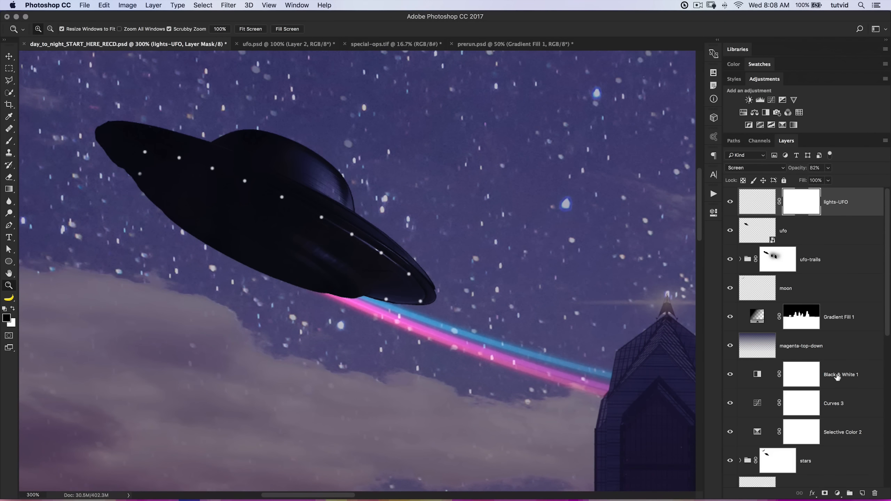
pyautogui.press('super+1')
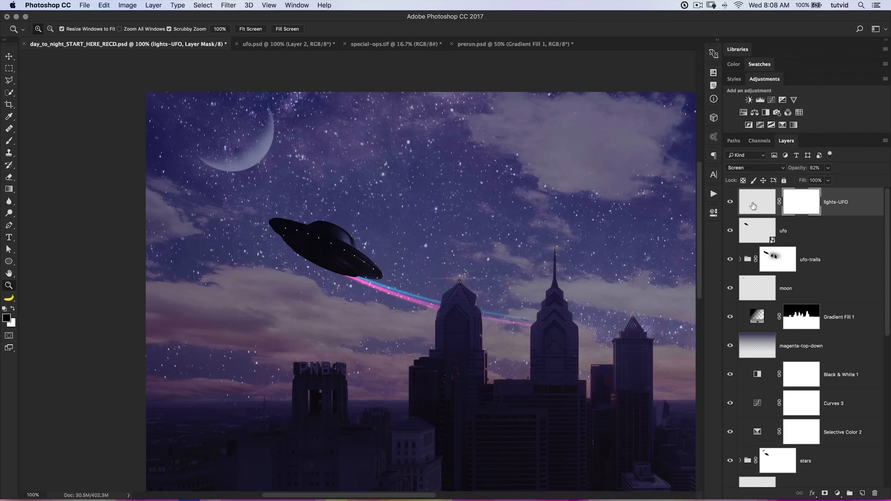
pyautogui.click(10, 140)
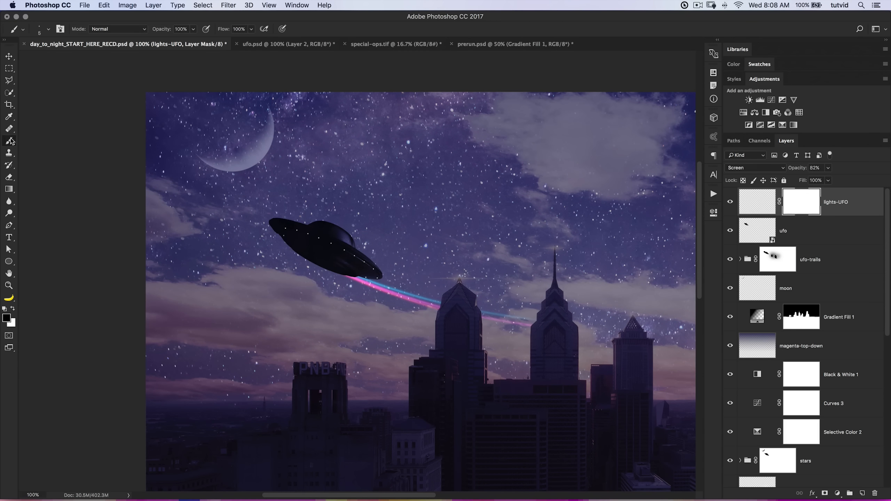
pyautogui.rightClick(263, 161)
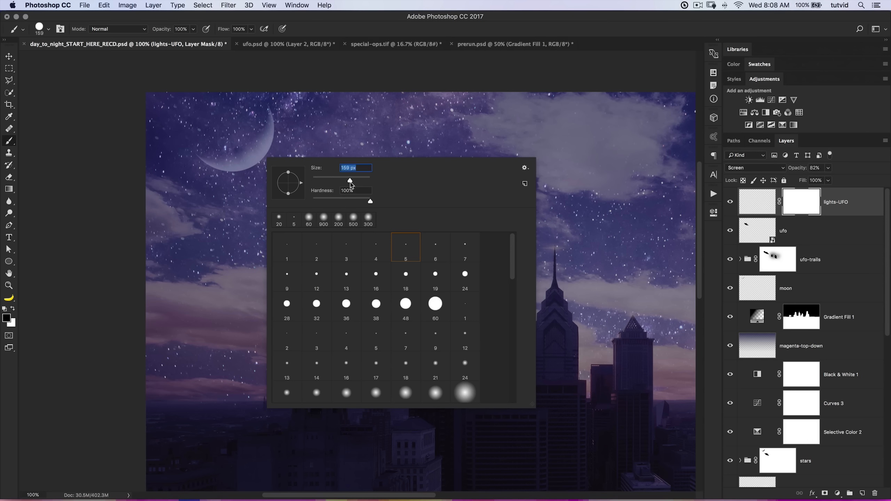
pyautogui.press('Tab')
pyautogui.write('0')
pyautogui.press('Return')
pyautogui.press('4')
pyautogui.press('2')
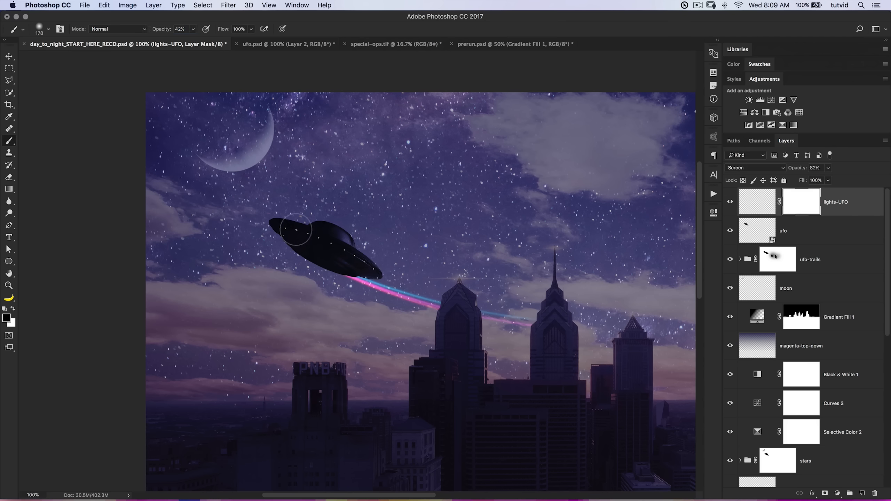
# Paint black on the lights-UFO mask to fade some of the UFO's lights, and use white to bring parts back.
pyautogui.moveTo(319, 238)
pyautogui.mouseDown()
pyautogui.moveTo(297, 231)
pyautogui.moveTo(285, 240)
pyautogui.moveTo(291, 229)
pyautogui.moveTo(319, 233)
pyautogui.moveTo(266, 253)
pyautogui.moveTo(312, 239)
pyautogui.mouseUp()
pyautogui.moveTo(434, 354); pyautogui.dragTo(377, 299)
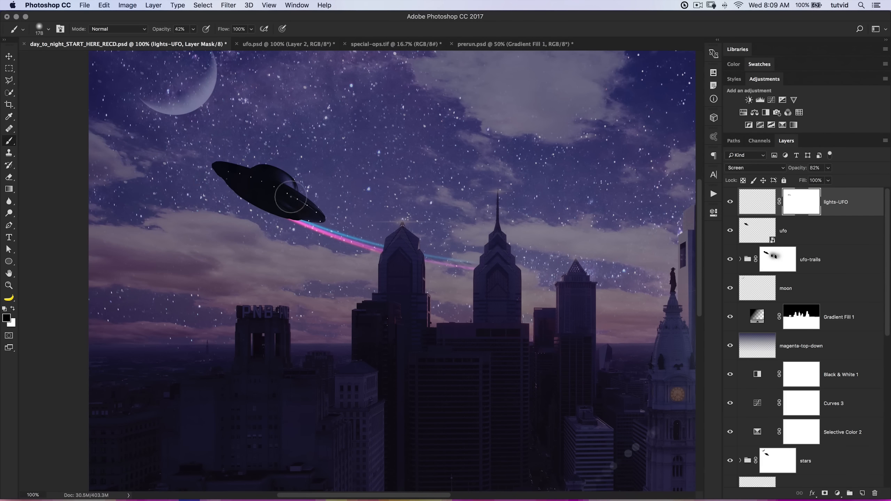
pyautogui.press('x')
pyautogui.moveTo(348, 301); pyautogui.dragTo(397, 230)
pyautogui.press('super+minus')
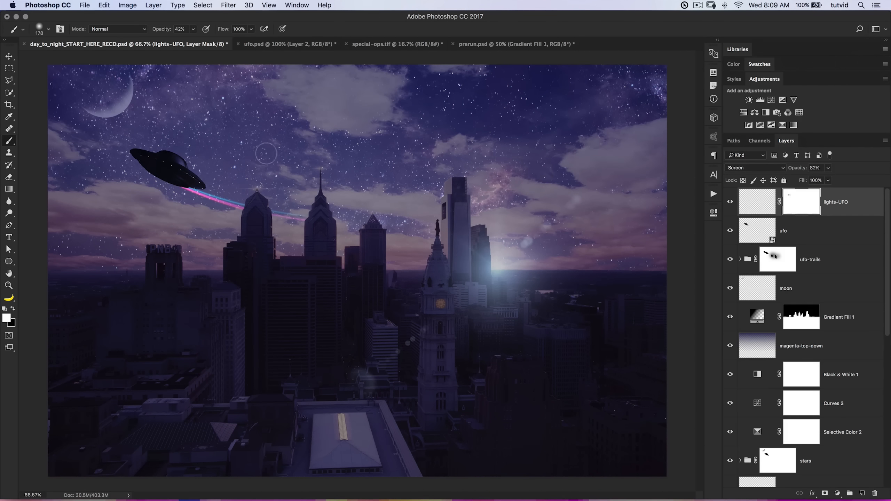
# Choose the 1404 px comet-shaped brush tip from the brush presets.
pyautogui.rightClick(317, 161)
pyautogui.scroll(-15, 491, 339)
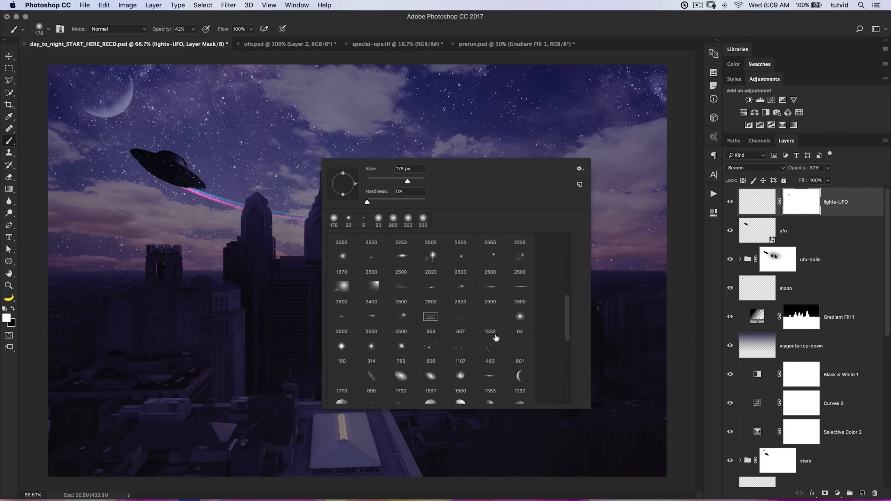
pyautogui.scroll(-4, 468, 337)
pyautogui.click(370, 330)
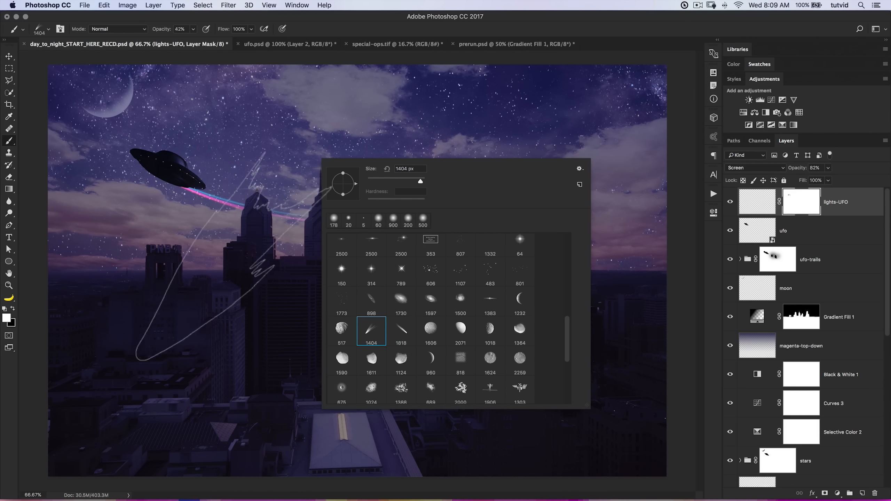
pyautogui.click(243, 274)
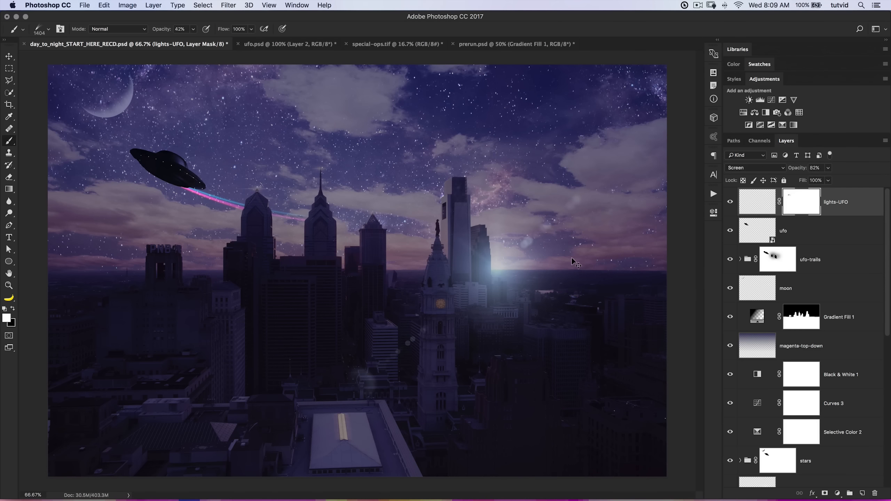
# Create a new layer above lights-UFO and name it UFO-Spot.
pyautogui.click(861, 493)
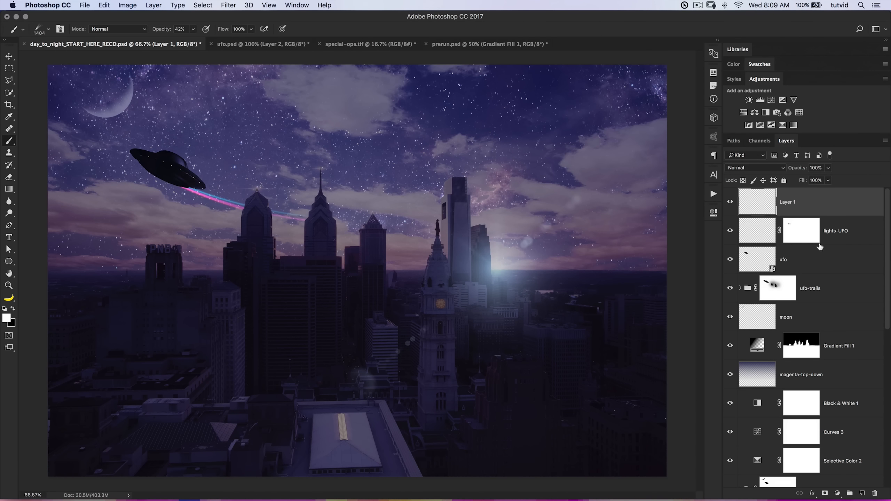
pyautogui.doubleClick(786, 203)
pyautogui.write('uFO-Spot')
pyautogui.press('Return')
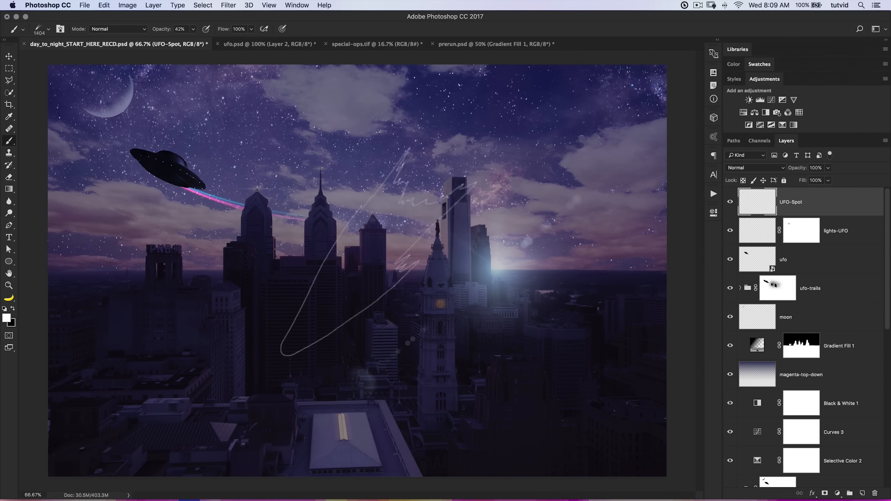
# Raise the brush opacity to 100% and try stamping the comet brush over the skyline, undoing each test stamp.
pyautogui.click(421, 183)
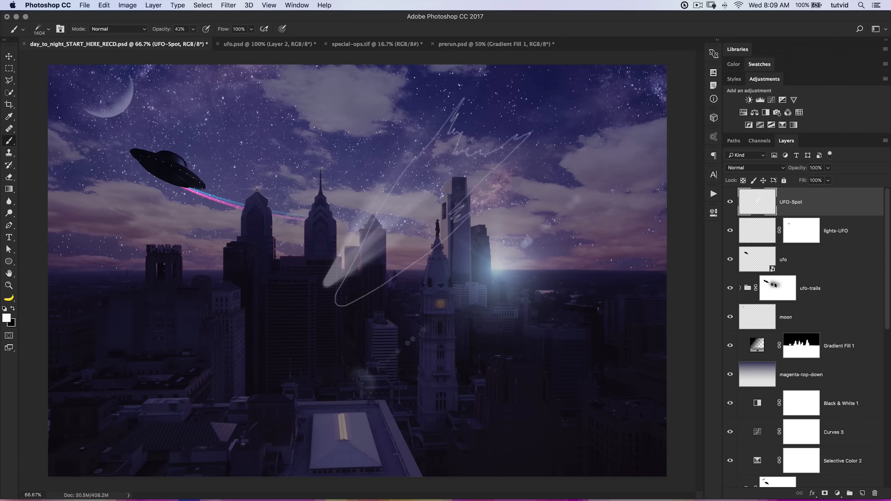
pyautogui.press('super+z')
pyautogui.moveTo(157, 31); pyautogui.dragTo(246, 29)
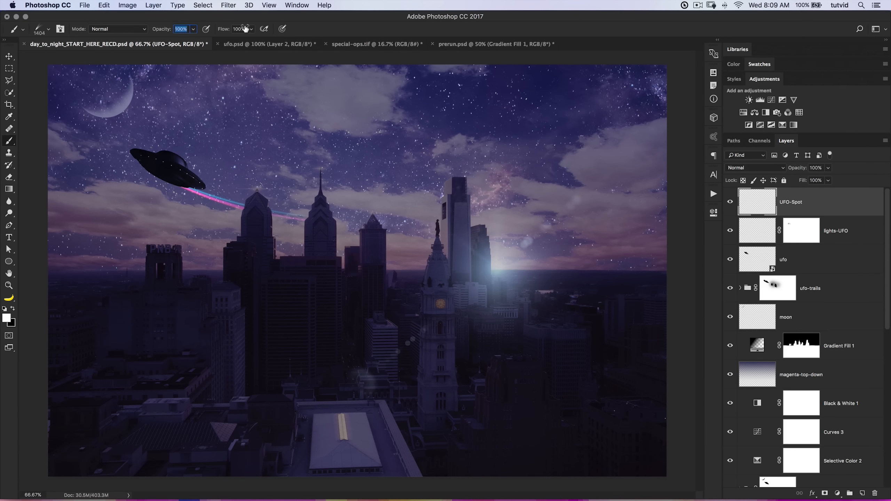
pyautogui.click(379, 245)
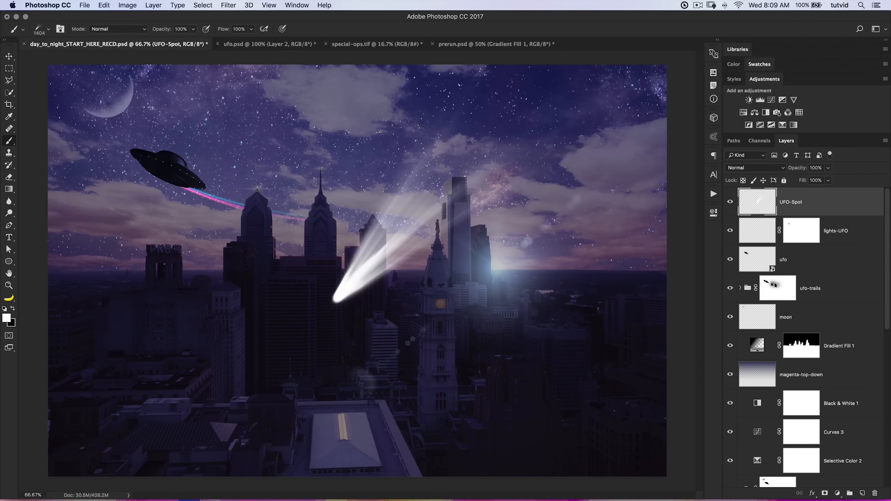
pyautogui.press('super+z')
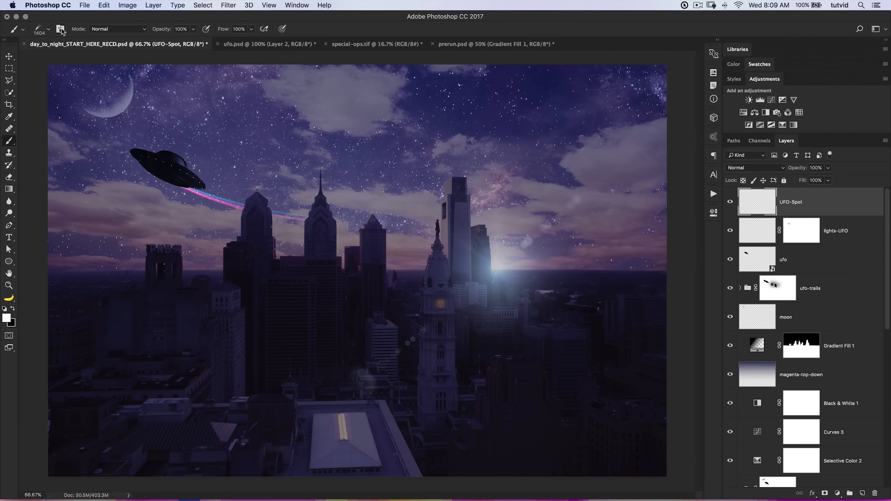
# Rotate the comet brush tip to -176° and stamp a 1442 px white light beam pointing downward on the UFO-Spot layer.
pyautogui.click(60, 29)
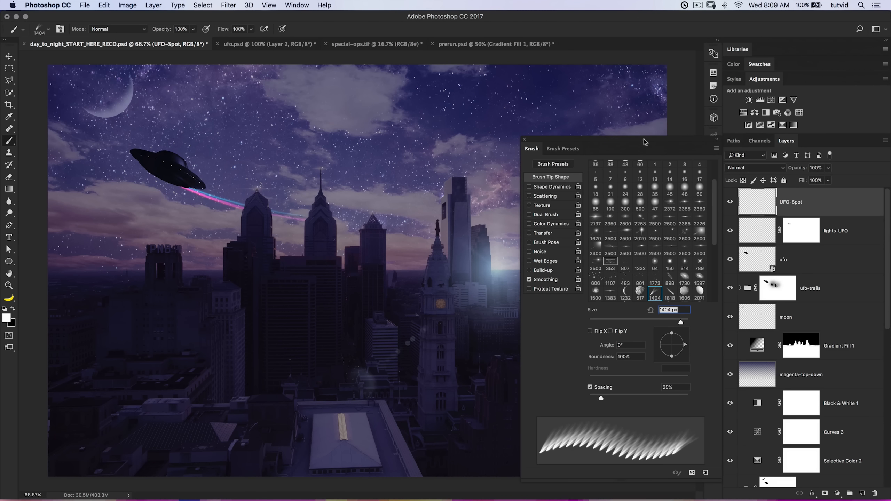
pyautogui.moveTo(645, 141); pyautogui.dragTo(693, 112)
pyautogui.moveTo(734, 318)
pyautogui.mouseDown()
pyautogui.moveTo(718, 336)
pyautogui.moveTo(696, 320)
pyautogui.mouseUp()
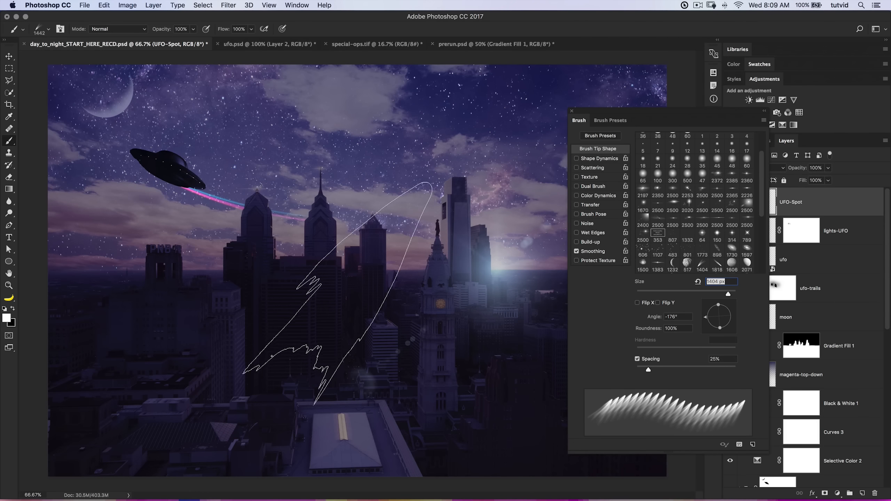
pyautogui.click(246, 348)
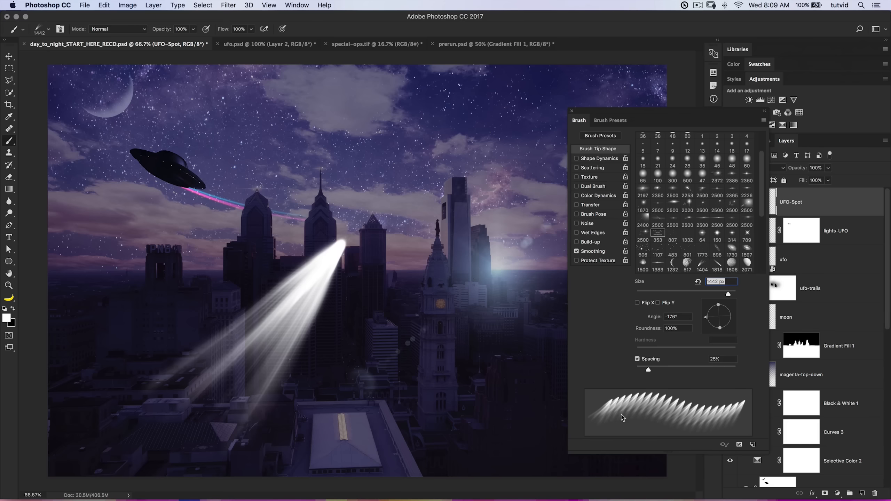
# Move and free-transform the light beam so it shines down from the UFO's underside, and close the brush settings.
pyautogui.press('v')
pyautogui.moveTo(281, 353); pyautogui.dragTo(354, 275)
pyautogui.press('super+t')
pyautogui.moveTo(411, 227); pyautogui.dragTo(144, 219)
pyautogui.press('Return')
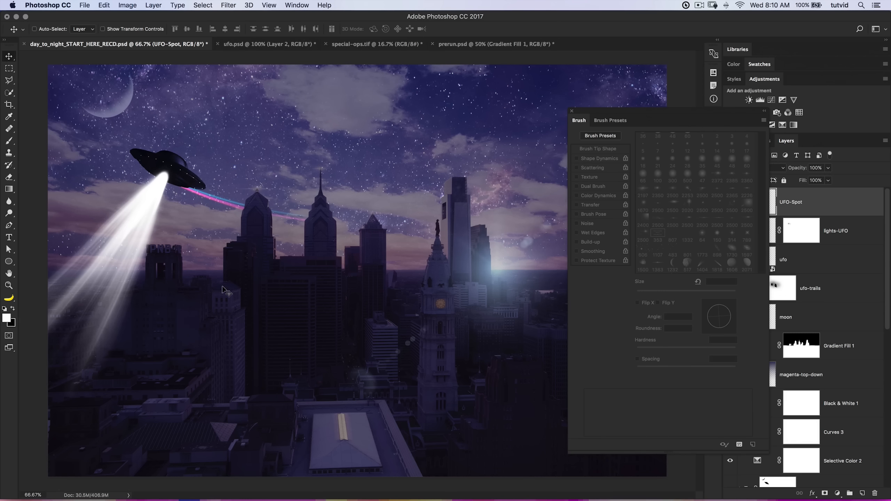
pyautogui.click(572, 112)
# Duplicate the UFO-Spot layer and apply a 35-pixel Gaussian Blur to the lower copy.
pyautogui.press('super+j')
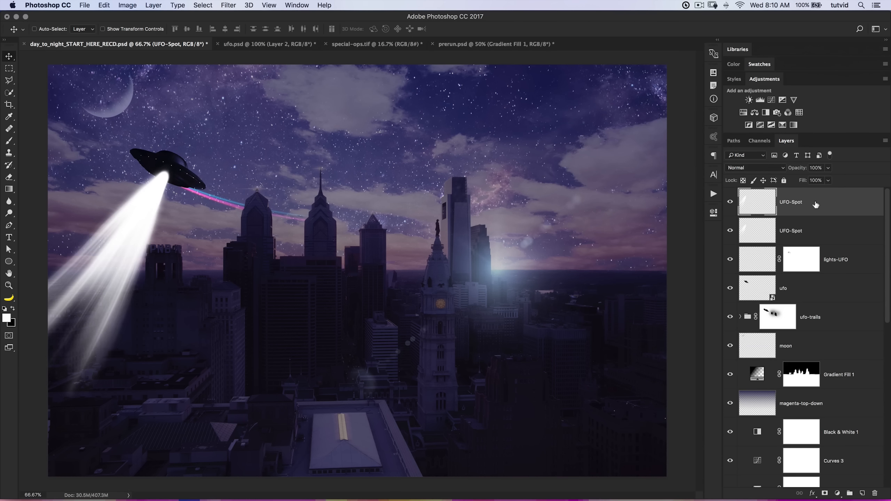
pyautogui.click(752, 224)
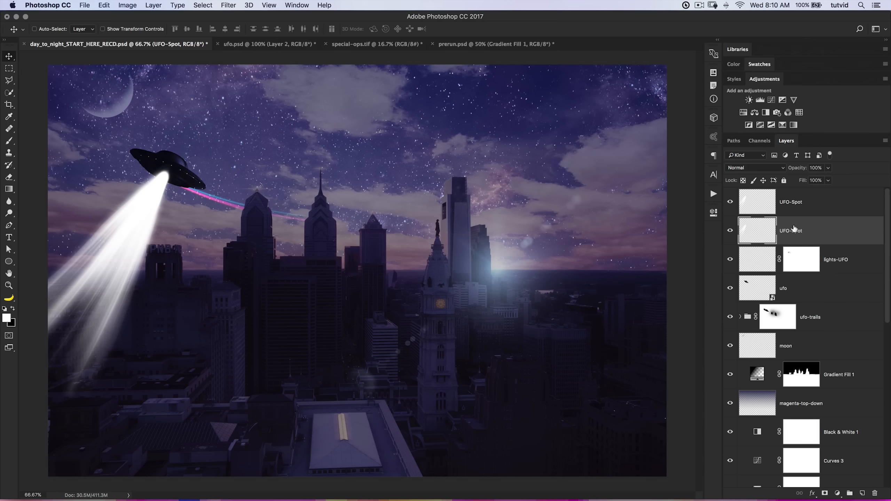
pyautogui.click(229, 5)
pyautogui.moveTo(261, 117)
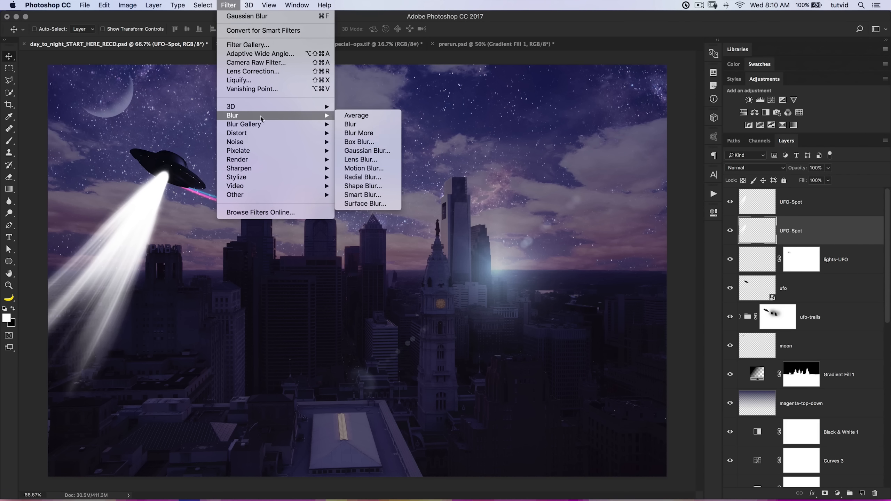
pyautogui.click(386, 152)
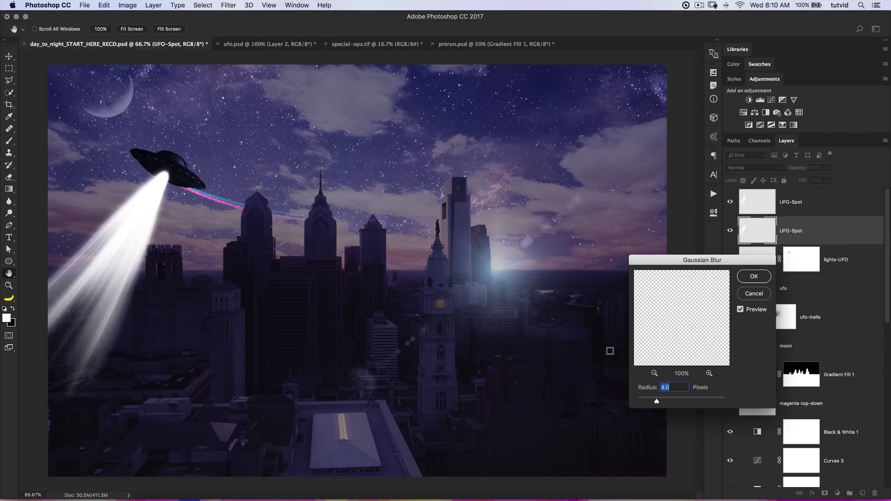
pyautogui.write('25')
pyautogui.hotkey('shift', 'Up')
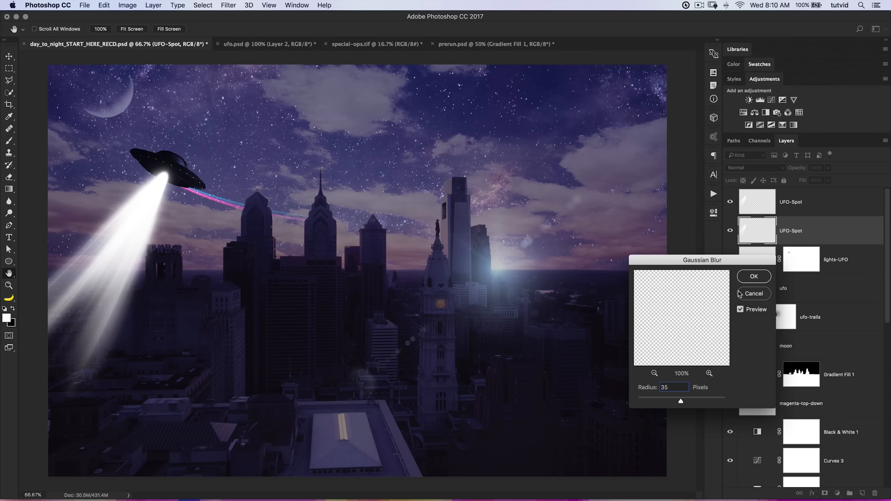
pyautogui.click(752, 277)
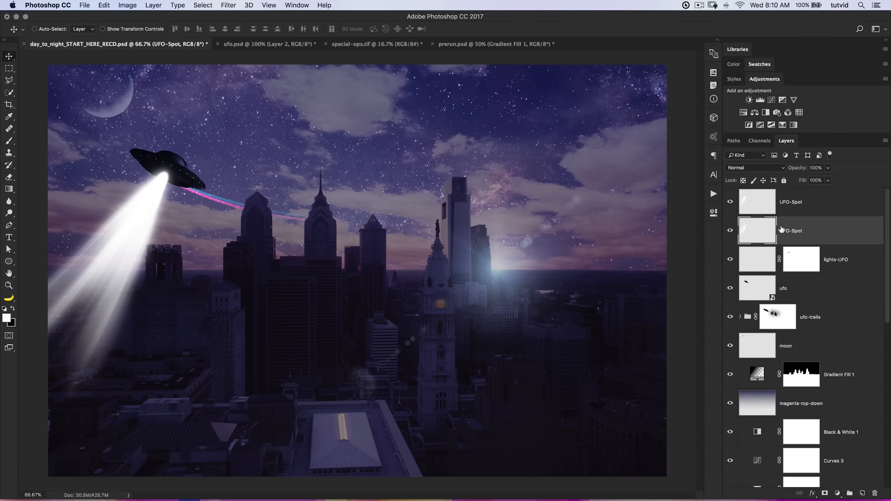
pyautogui.click(733, 203)
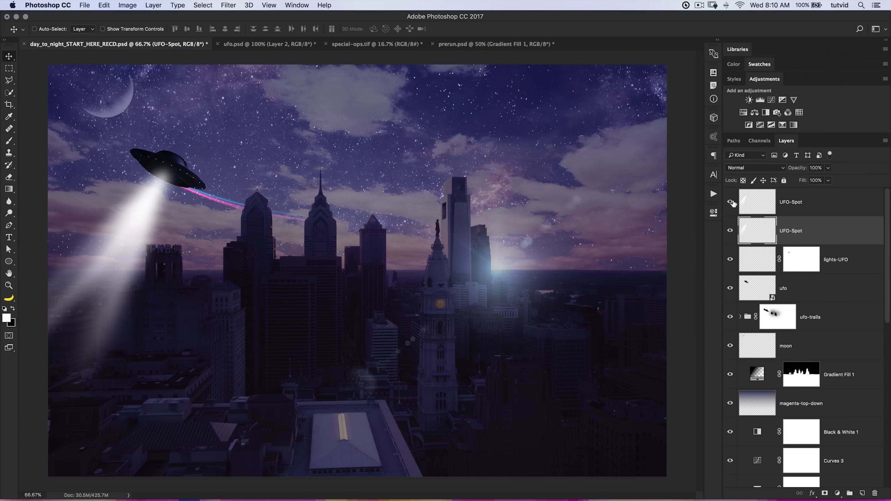
pyautogui.click(732, 202)
# Set the lower UFO-Spot layer's blend mode to Screen and the upper one's to Linear Dodge (Add).
pyautogui.click(771, 168)
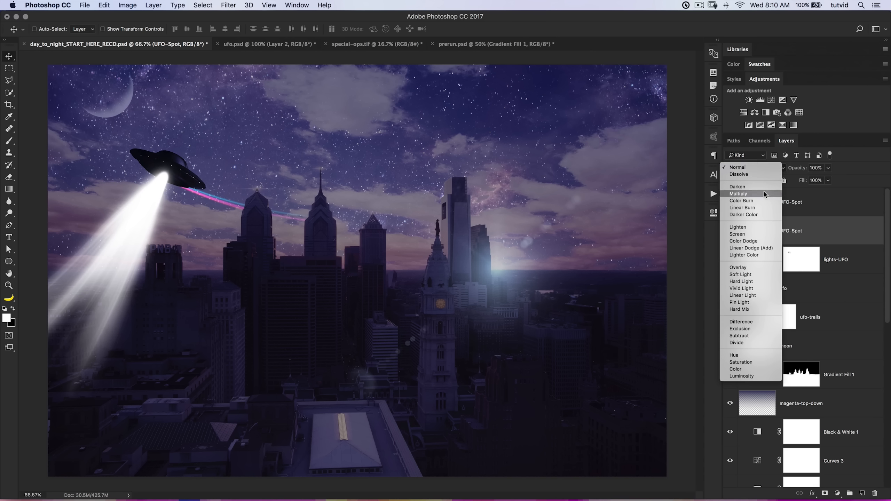
pyautogui.click(745, 236)
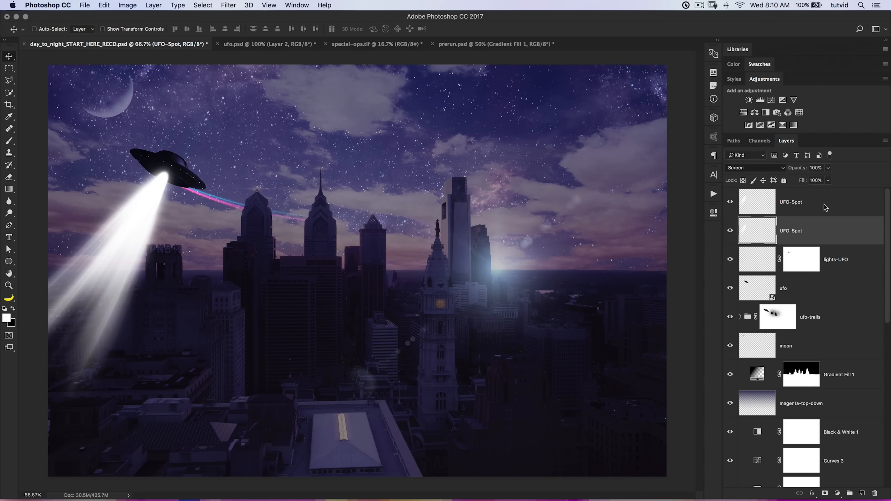
pyautogui.click(802, 202)
pyautogui.click(768, 167)
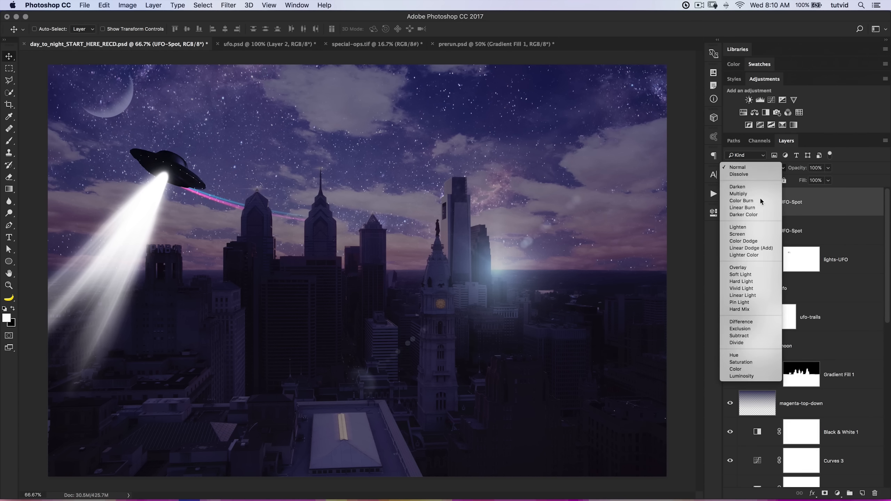
pyautogui.click(746, 248)
# Reduce the upper UFO-Spot layer's fill to 37% and the lower one's opacity to 61%.
pyautogui.moveTo(794, 180)
pyautogui.mouseDown()
pyautogui.moveTo(773, 180)
pyautogui.moveTo(787, 170)
pyautogui.mouseUp()
pyautogui.click(800, 231)
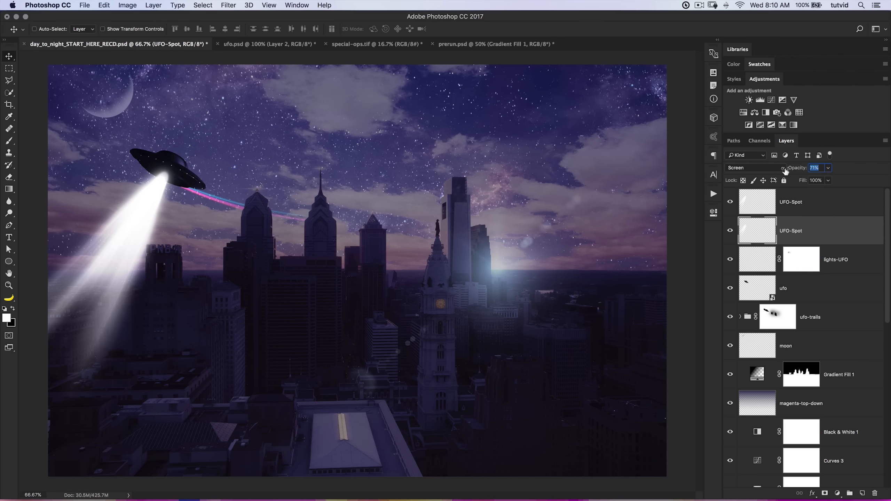
pyautogui.moveTo(785, 171); pyautogui.dragTo(782, 171)
pyautogui.click(827, 240)
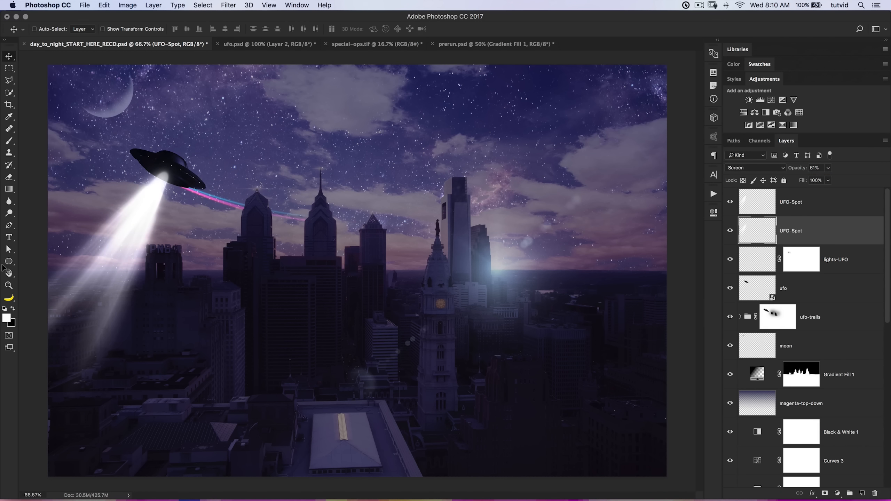
# Apply 1% uniform, monochromatic Add Noise to the lower UFO-Spot layer and repeat the filter on the upper one.
pyautogui.press('z')
pyautogui.click(151, 203)
pyautogui.click(152, 203)
pyautogui.moveTo(154, 232); pyautogui.dragTo(310, 173)
pyautogui.moveTo(226, 313); pyautogui.dragTo(387, 227)
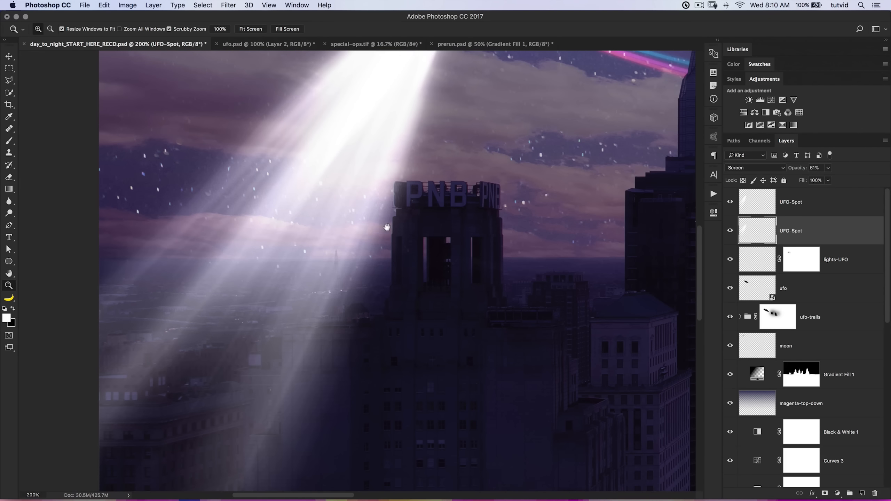
pyautogui.moveTo(518, 204); pyautogui.dragTo(503, 379)
pyautogui.moveTo(503, 299); pyautogui.dragTo(595, 152)
pyautogui.click(230, 5)
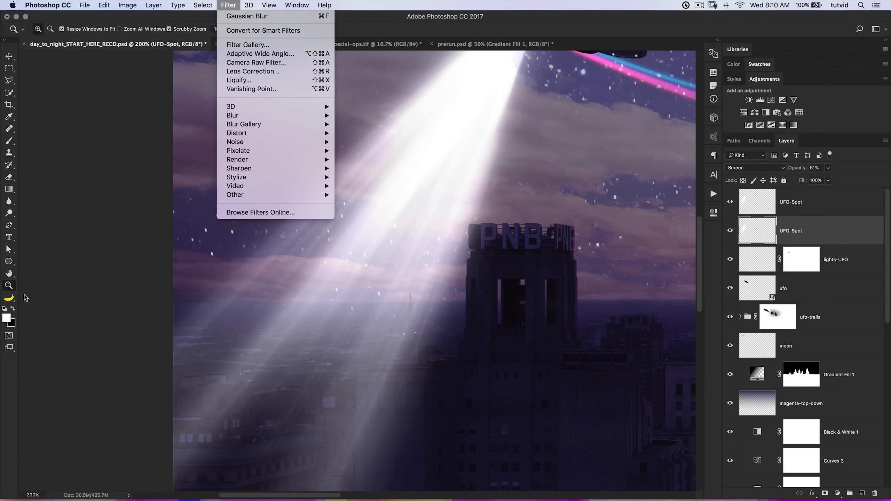
pyautogui.click(10, 317)
pyautogui.click(220, 5)
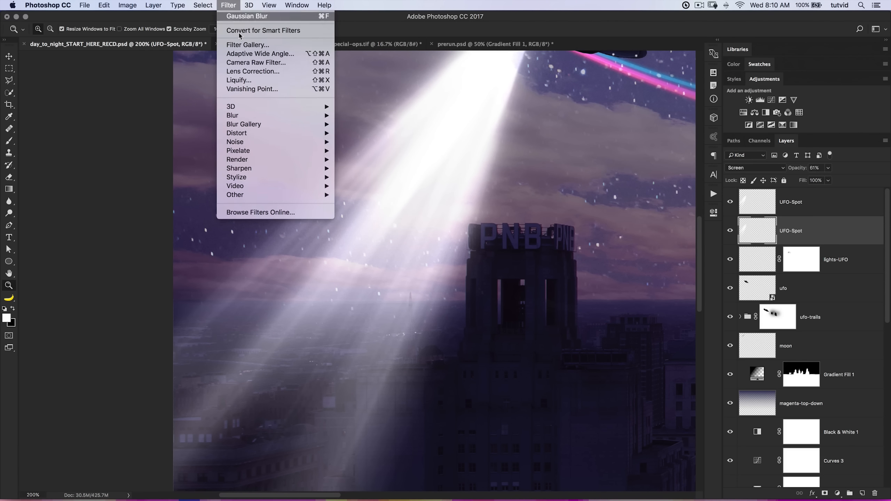
pyautogui.moveTo(267, 141)
pyautogui.click(400, 153)
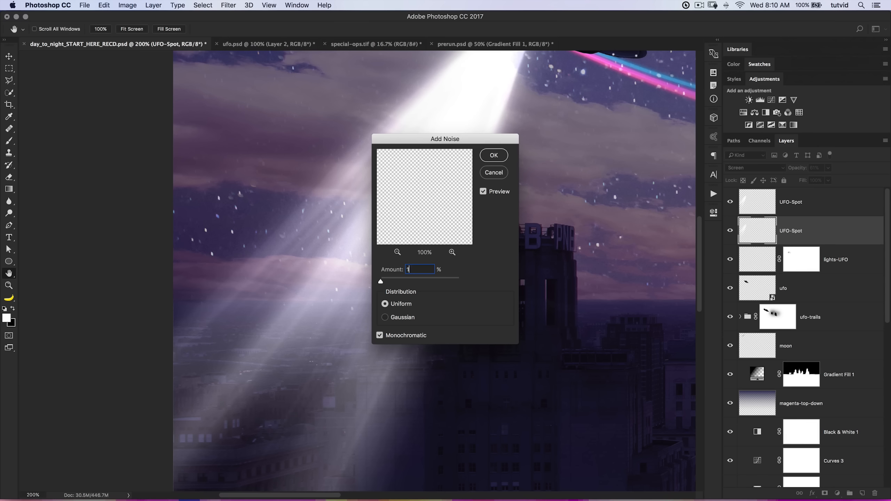
pyautogui.click(501, 157)
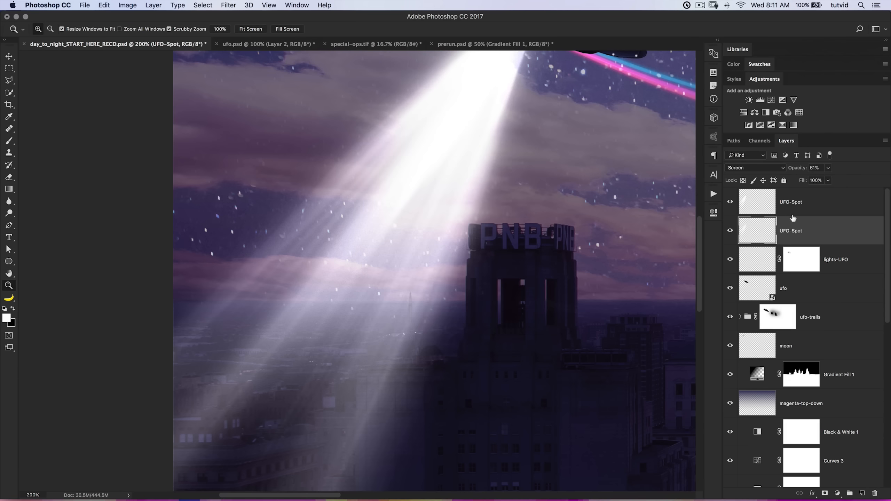
pyautogui.click(765, 196)
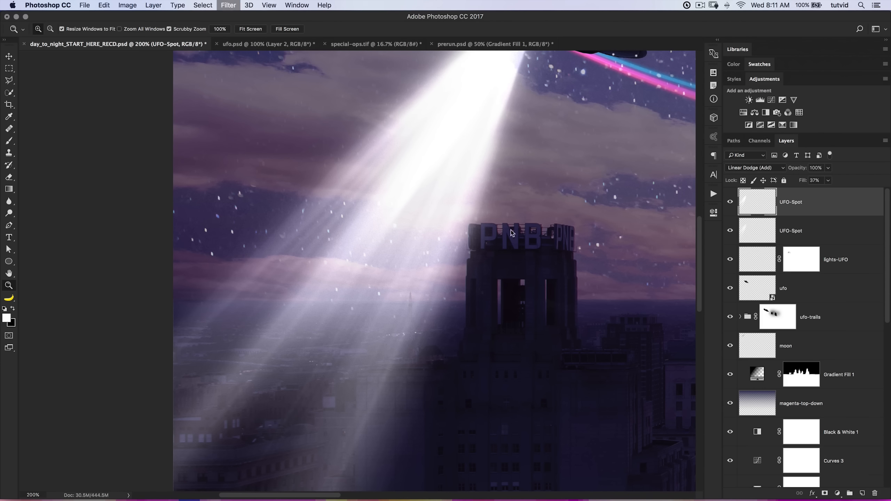
# Group both UFO-Spot layers, name the group UFO-Spot and add a layer mask to it.
pyautogui.moveTo(418, 205); pyautogui.dragTo(332, 319)
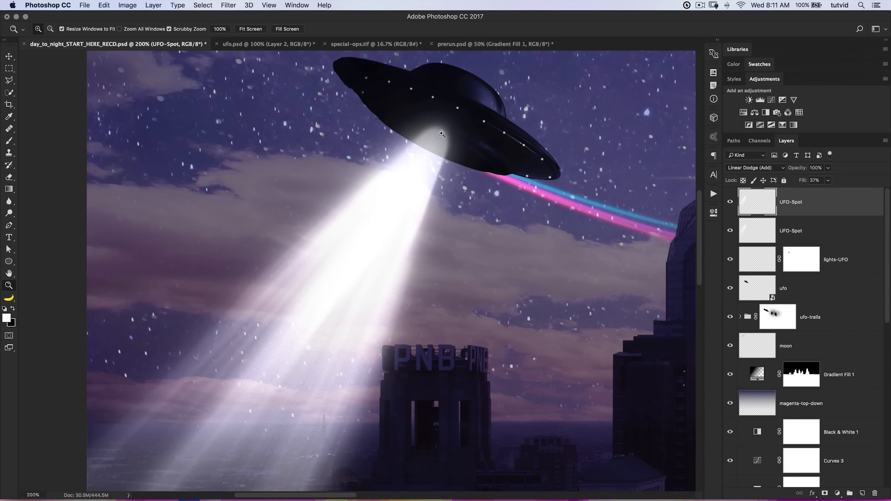
pyautogui.moveTo(425, 172); pyautogui.dragTo(363, 240)
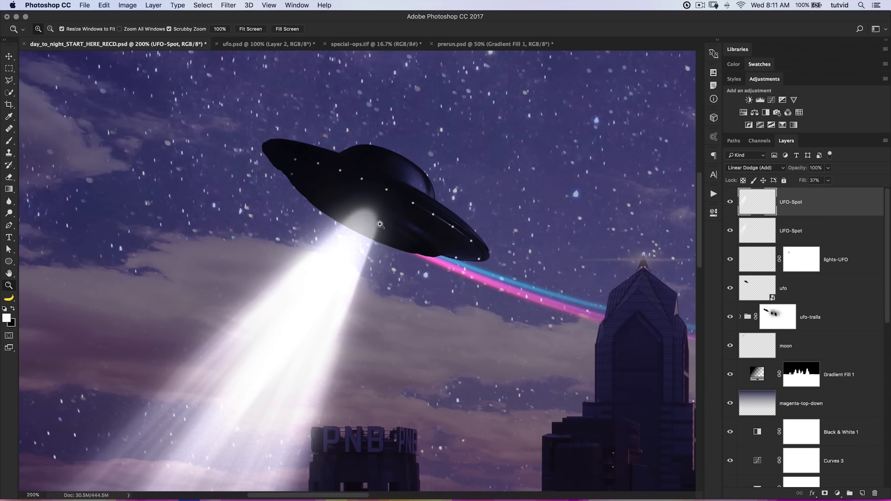
pyautogui.click(369, 227)
pyautogui.click(369, 227)
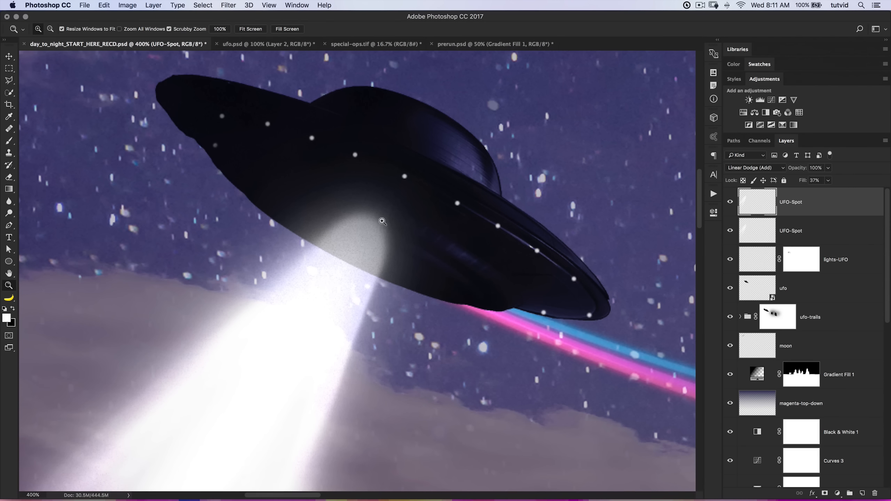
pyautogui.moveTo(389, 231); pyautogui.dragTo(410, 228)
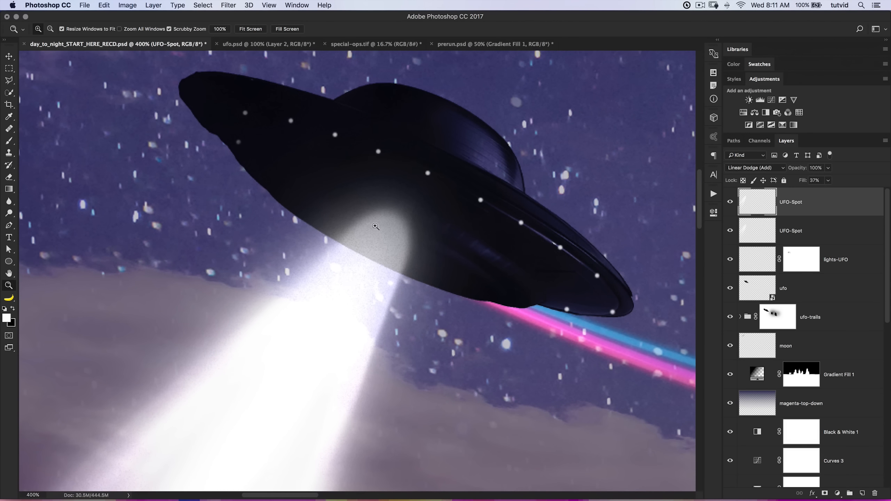
pyautogui.keyDown('shift'); pyautogui.click(821, 230); pyautogui.keyUp('shift')
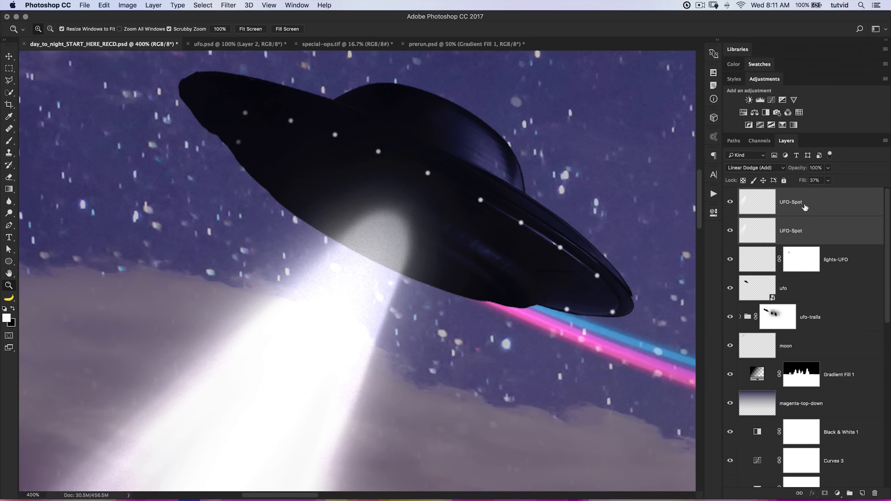
pyautogui.press('super+g')
pyautogui.doubleClick(770, 194)
pyautogui.write('Ufo-Spot')
pyautogui.press('Return')
pyautogui.doubleClick(760, 195)
pyautogui.press('Left')
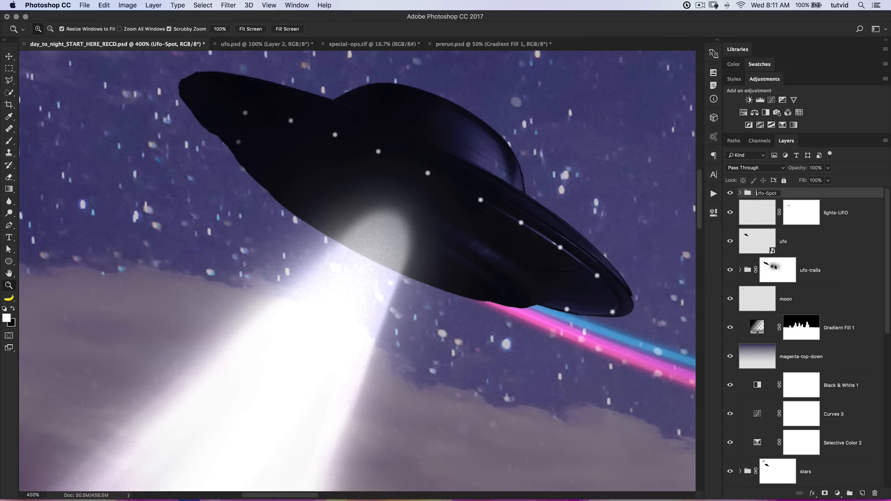
pyautogui.press('Return')
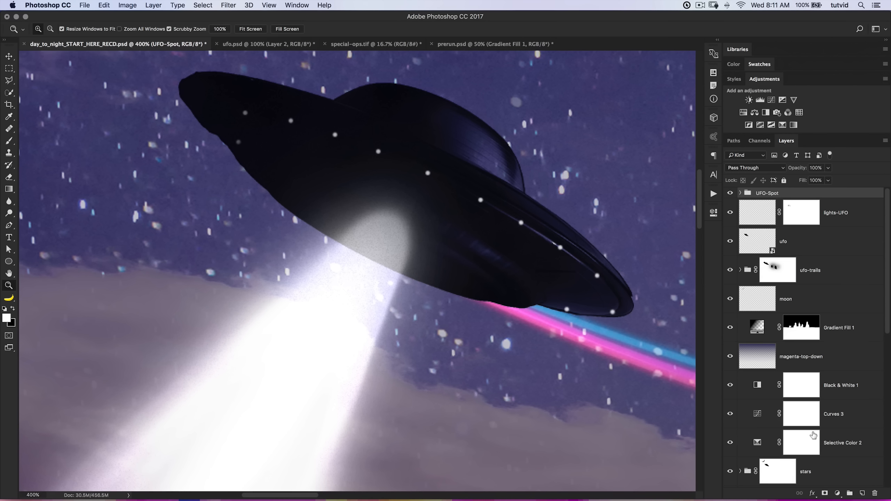
pyautogui.click(826, 493)
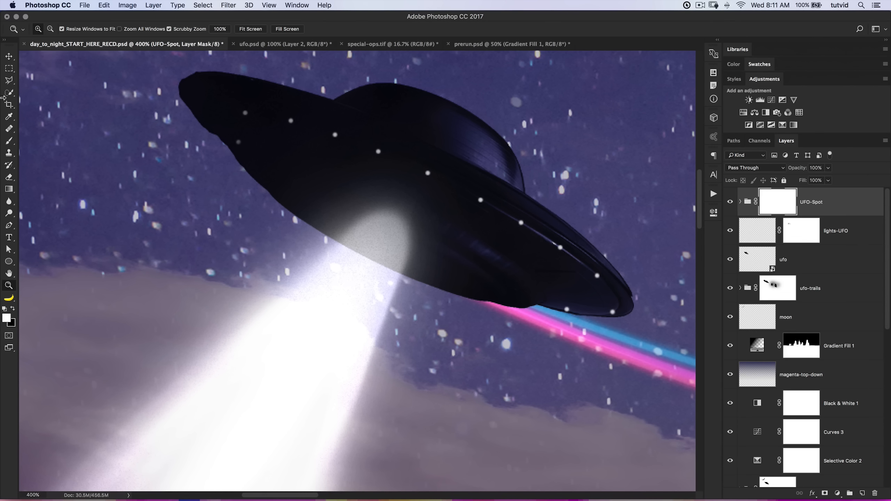
# Draw an elliptical selection over the light on the UFO's underside, widen it to 126.77% and rotate it 27.86° to match the hull's tilt.
pyautogui.moveTo(9, 69); pyautogui.dragTo(44, 77)
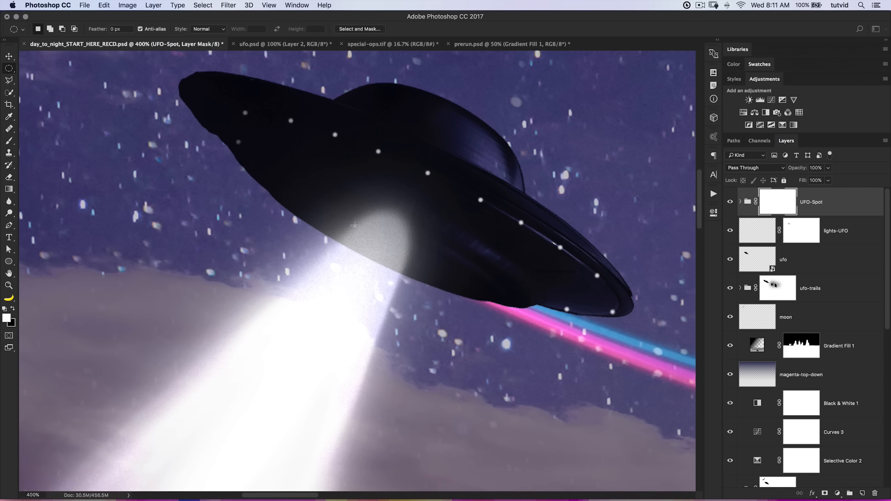
pyautogui.moveTo(334, 193); pyautogui.dragTo(430, 219)
pyautogui.moveTo(430, 218); pyautogui.dragTo(430, 218)
pyautogui.rightClick(387, 204)
pyautogui.click(422, 303)
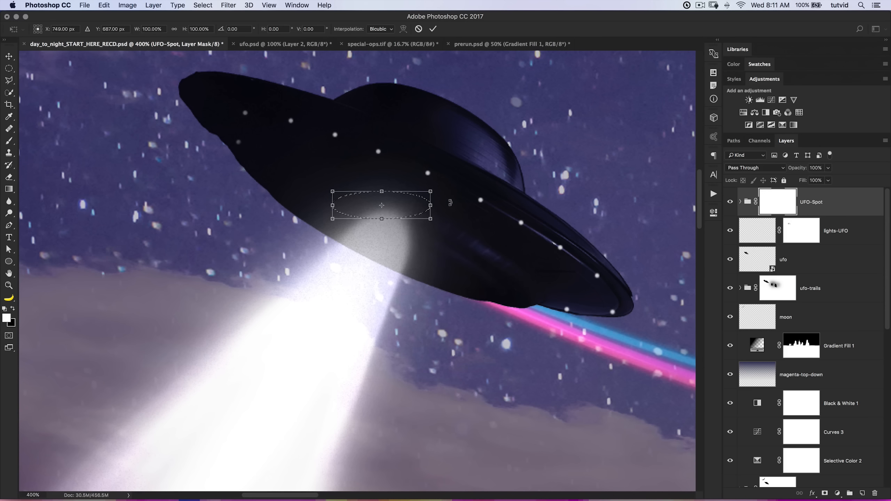
pyautogui.moveTo(450, 203); pyautogui.dragTo(404, 253)
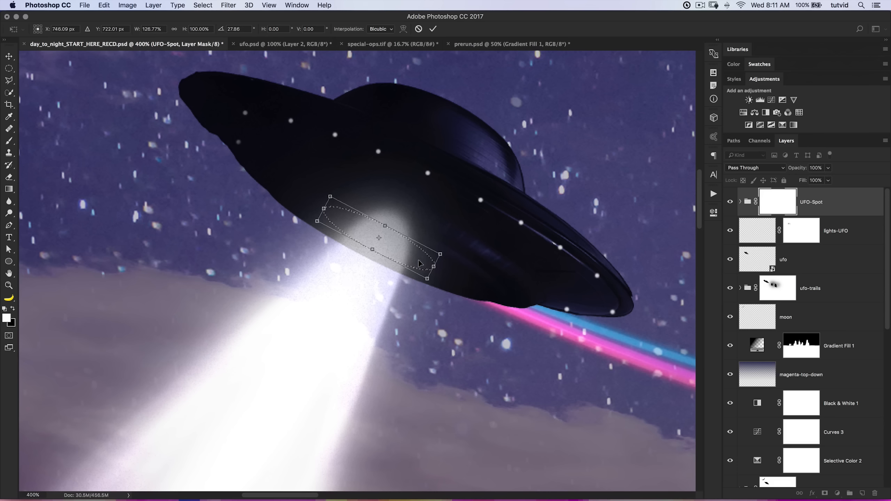
pyautogui.press('Return')
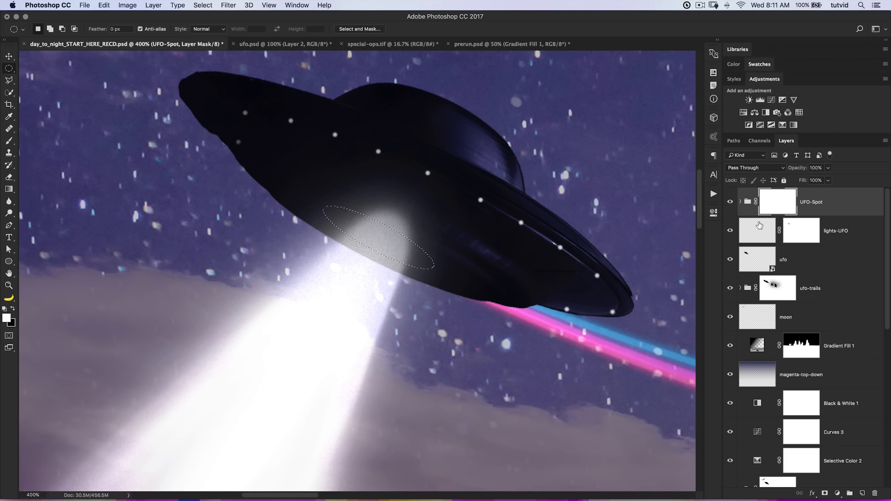
pyautogui.click(740, 202)
pyautogui.click(730, 202)
pyautogui.click(730, 202)
pyautogui.click(740, 202)
pyautogui.click(740, 201)
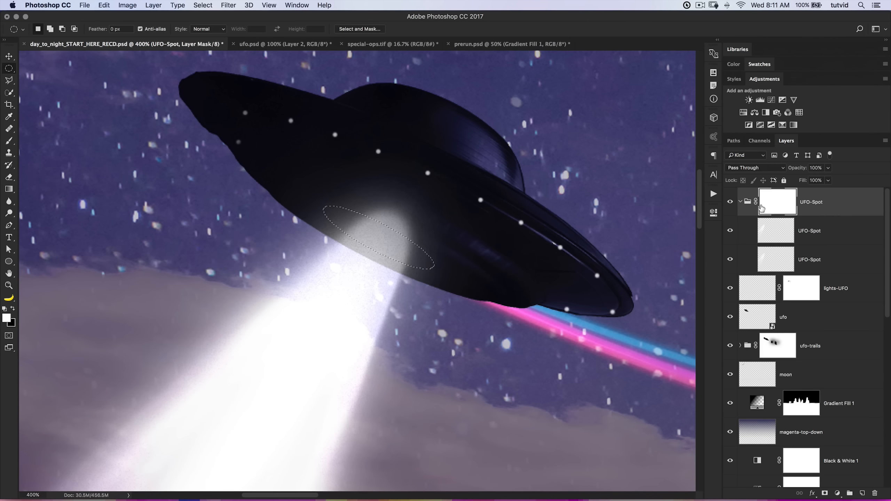
pyautogui.click(740, 202)
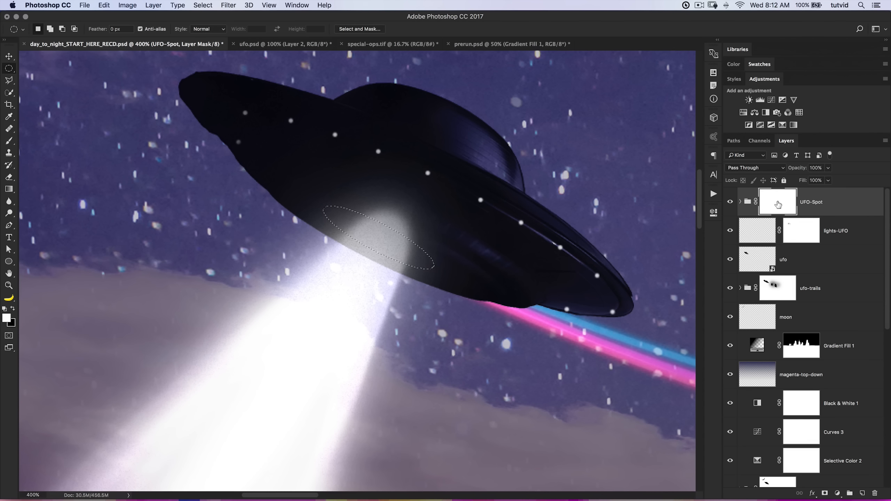
# Fill the elliptical selection with black on the UFO-Spot group's mask, undoing the first fill and applying it again.
pyautogui.click(13, 308)
pyautogui.hotkey('alt', 'BackSpace')
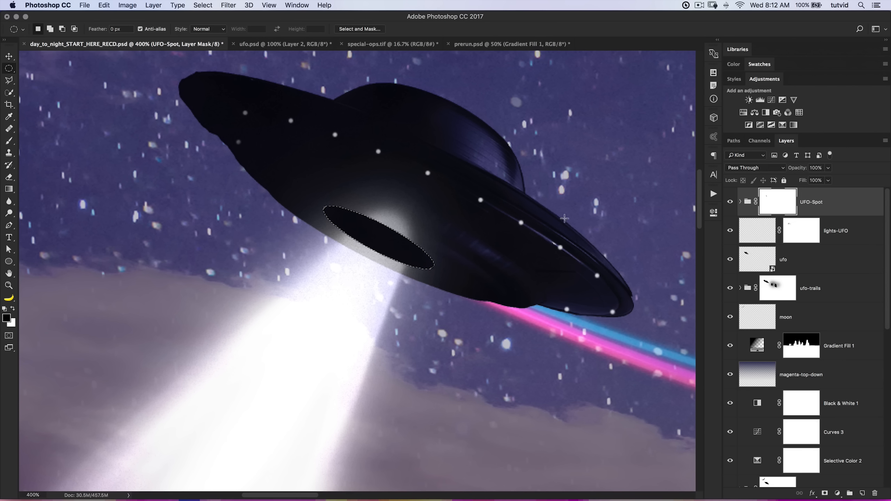
pyautogui.press('alt+super+z')
pyautogui.press('alt+super+z')
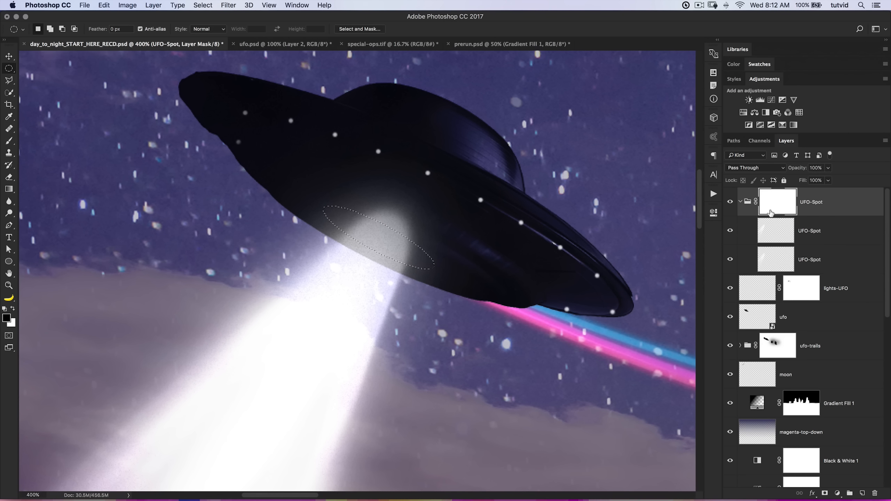
pyautogui.hotkey('alt', 'BackSpace')
pyautogui.click(740, 203)
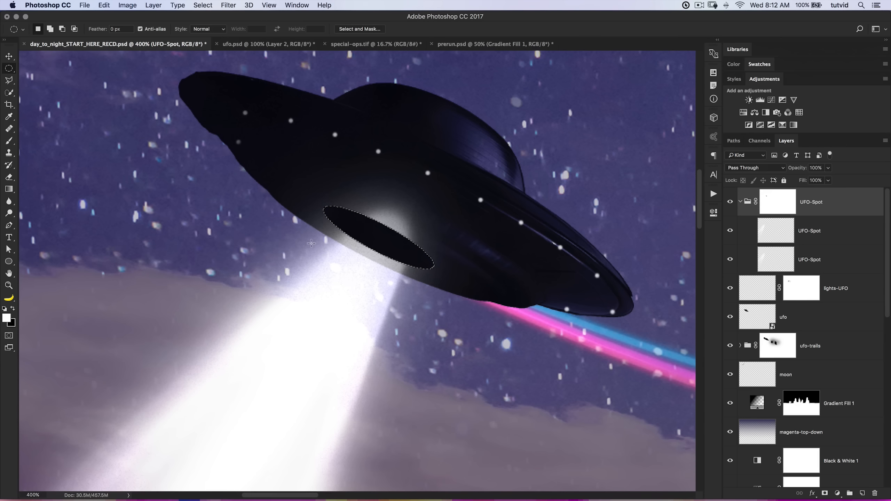
# Collapse the UFO-Spot group and add a new layer named opening-UFO above it.
pyautogui.click(740, 203)
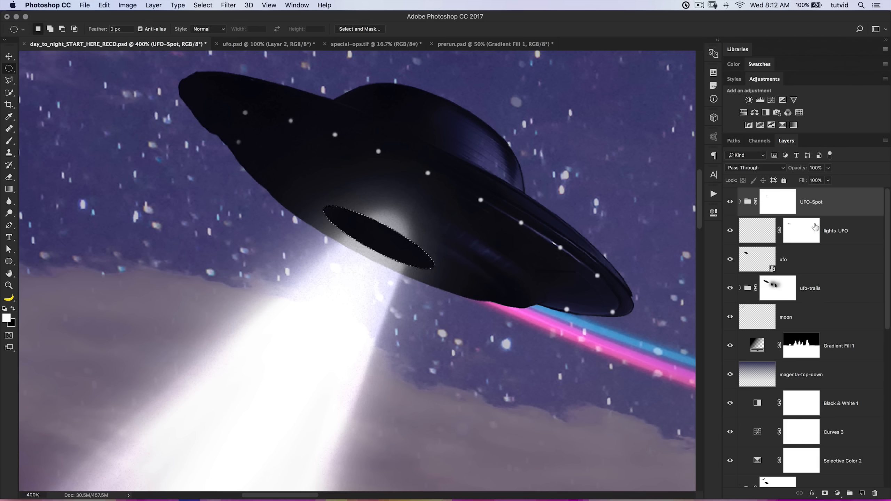
pyautogui.click(866, 493)
pyautogui.doubleClick(788, 203)
pyautogui.write('opening')
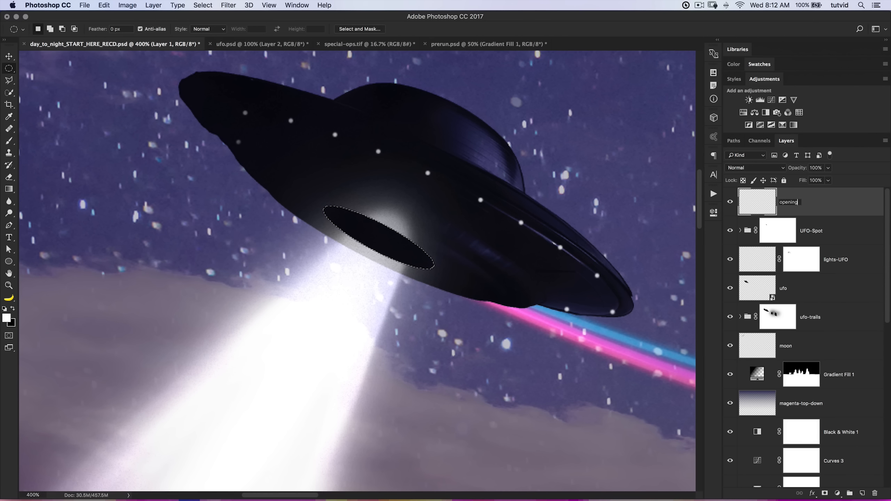
pyautogui.write('-UFO')
pyautogui.press('Return')
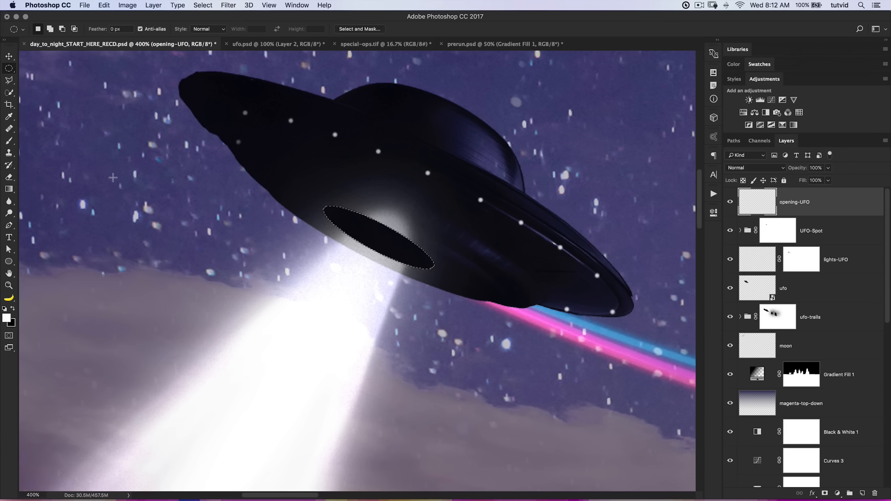
# Set a black-to-white Foreground to Background reflected gradient and try it from the centre of the elliptical selection outward, then undo the fill.
pyautogui.click(9, 190)
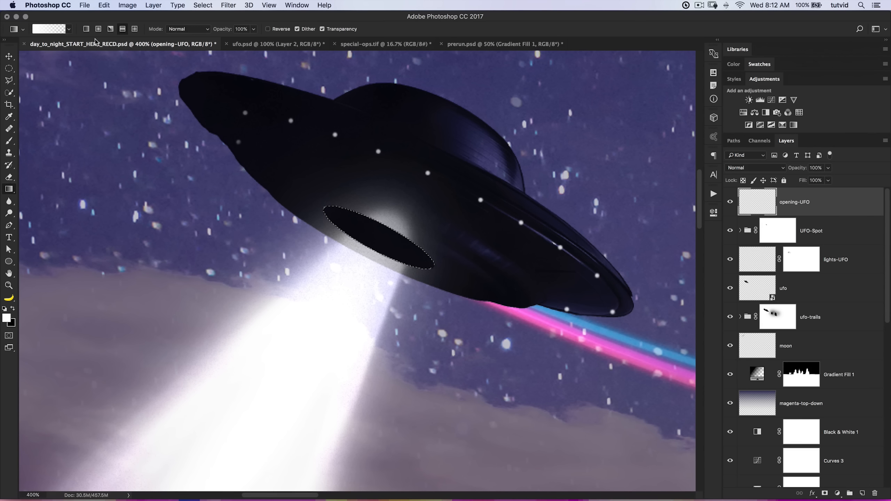
pyautogui.click(63, 28)
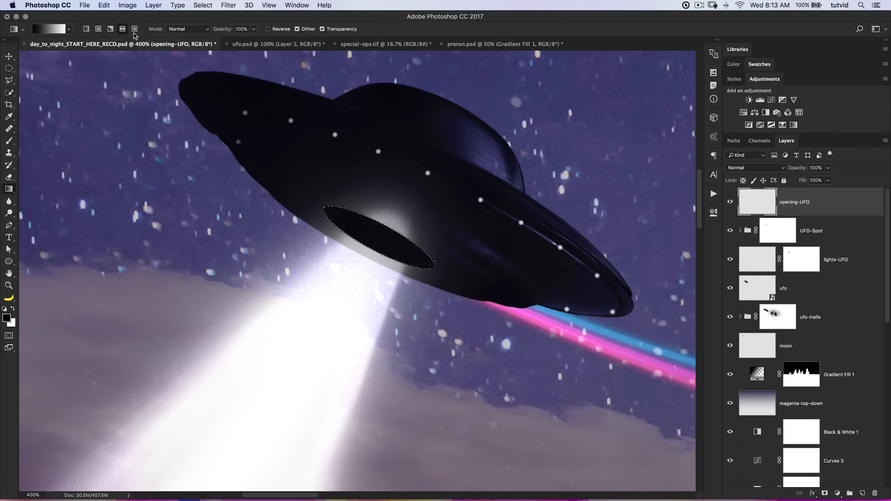
pyautogui.click(124, 30)
pyautogui.click(44, 31)
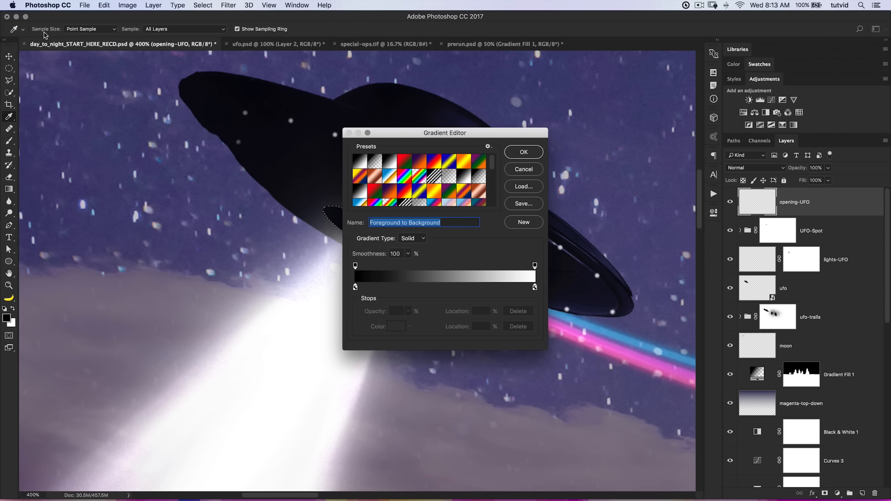
pyautogui.click(532, 156)
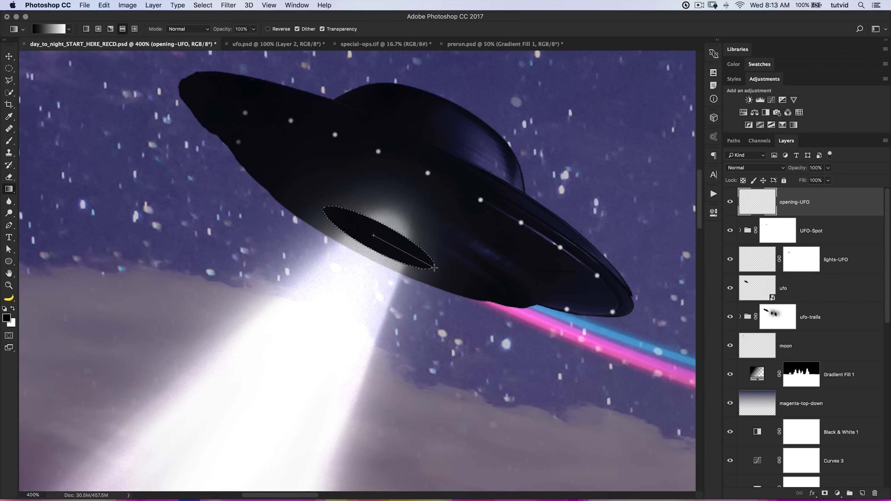
pyautogui.moveTo(442, 273); pyautogui.dragTo(442, 272)
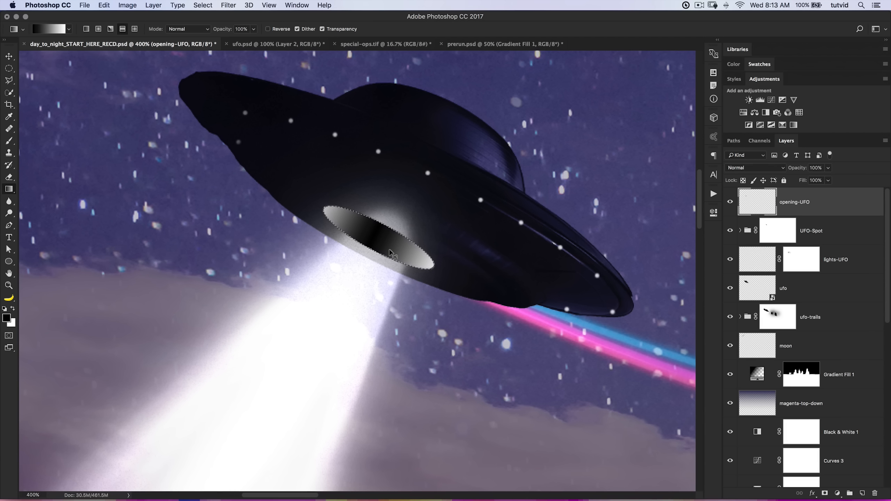
pyautogui.press('super+z')
# Reverse the gradient and redraw it from the ellipse's centre along its length so the middle is white, undoing and adjusting trial fills.
pyautogui.click(267, 29)
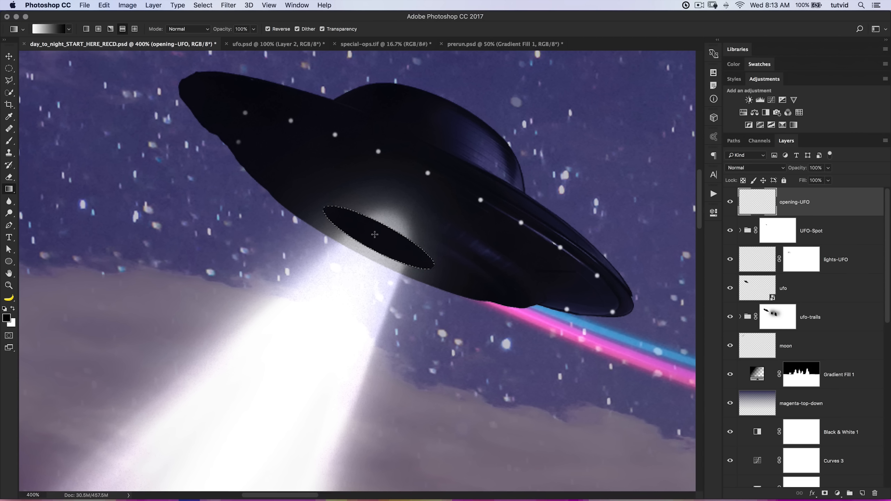
pyautogui.moveTo(430, 264); pyautogui.dragTo(436, 269)
pyautogui.press('super+z')
pyautogui.moveTo(473, 288); pyautogui.dragTo(462, 284)
pyautogui.press('super+z')
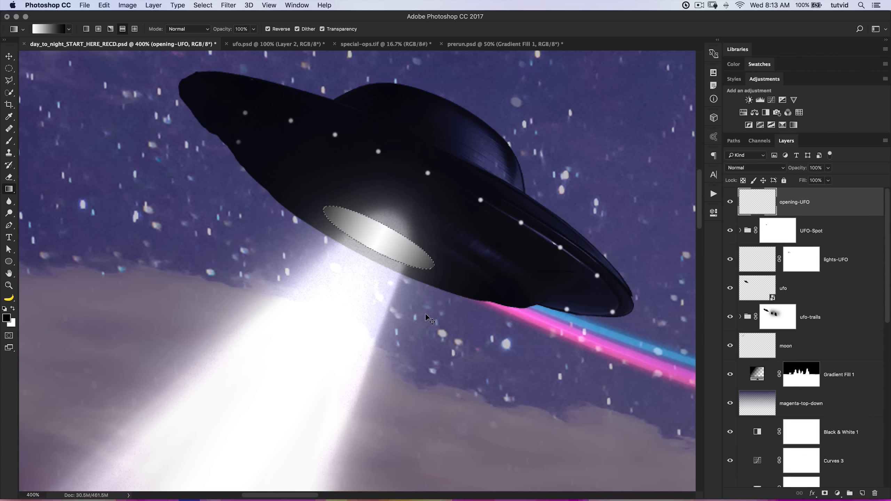
# Load the opening-UFO ellipse as a selection, target the UFO-Spot group's mask and invert the selection.
pyautogui.press('super+1')
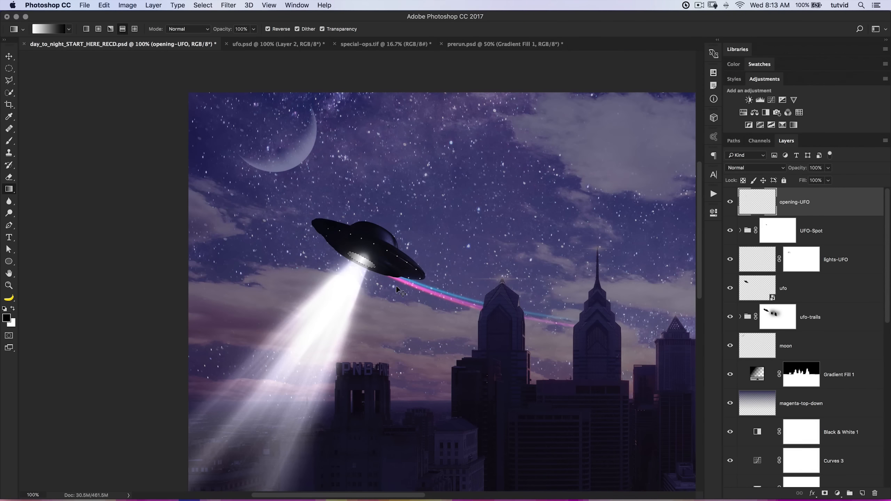
pyautogui.press('z')
pyautogui.click(363, 267)
pyautogui.click(364, 267)
pyautogui.click(363, 267)
pyautogui.click(363, 267)
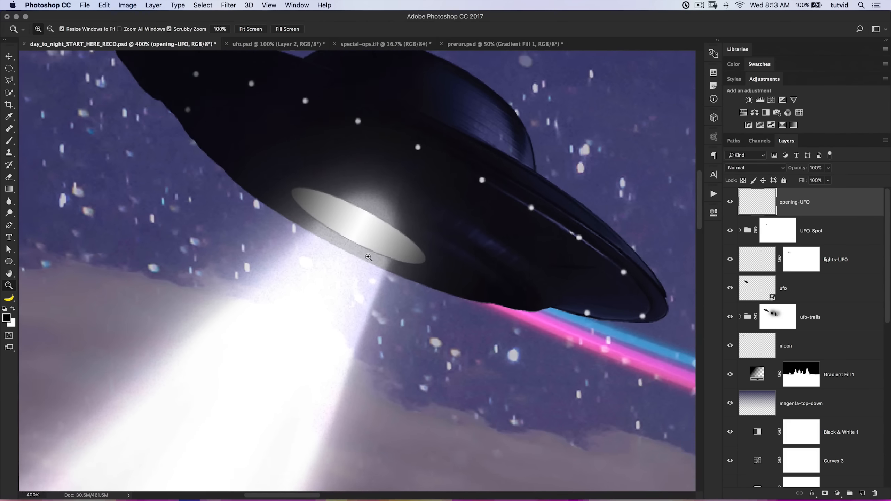
pyautogui.moveTo(372, 231); pyautogui.dragTo(375, 261)
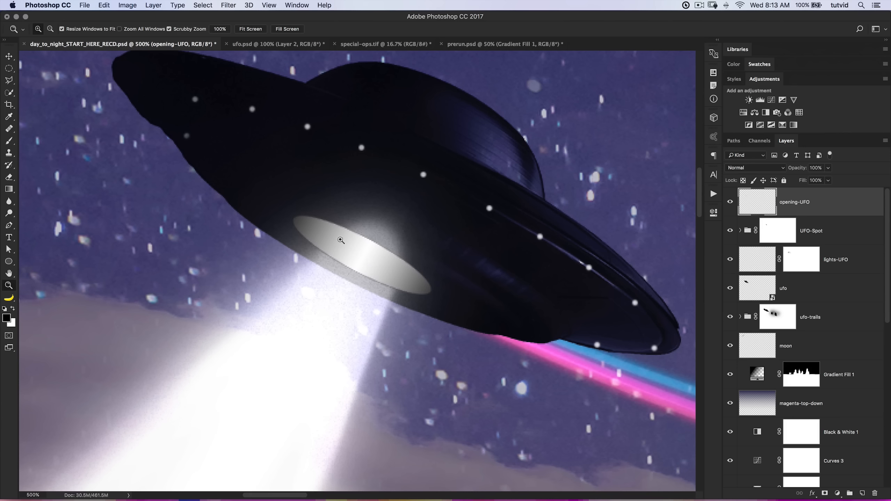
pyautogui.press('v')
pyautogui.keyDown('super'); pyautogui.click(756, 202); pyautogui.keyUp('super')
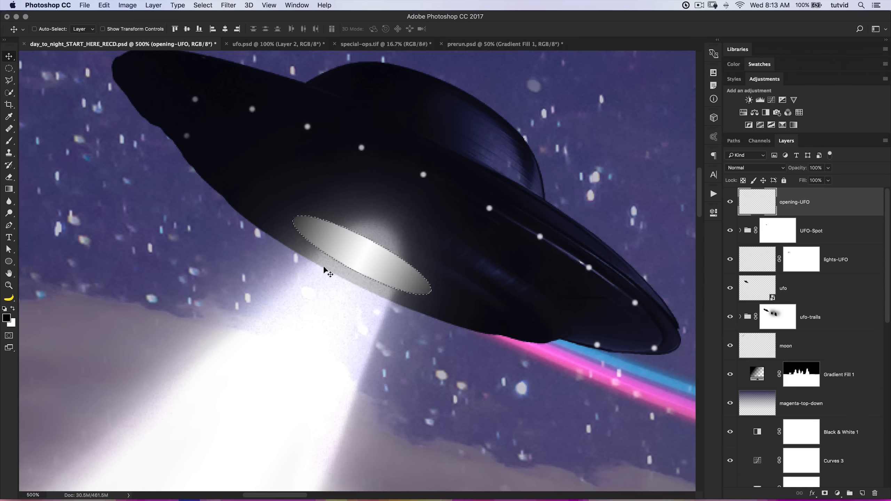
pyautogui.click(777, 236)
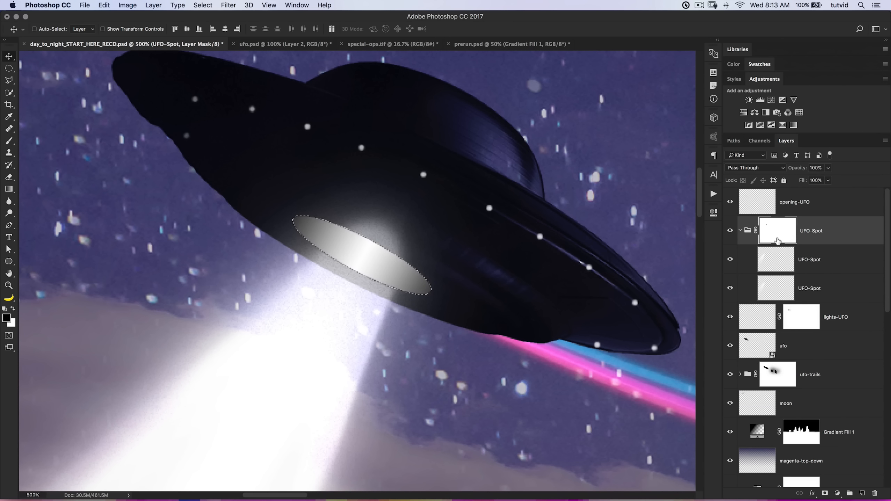
pyautogui.click(740, 230)
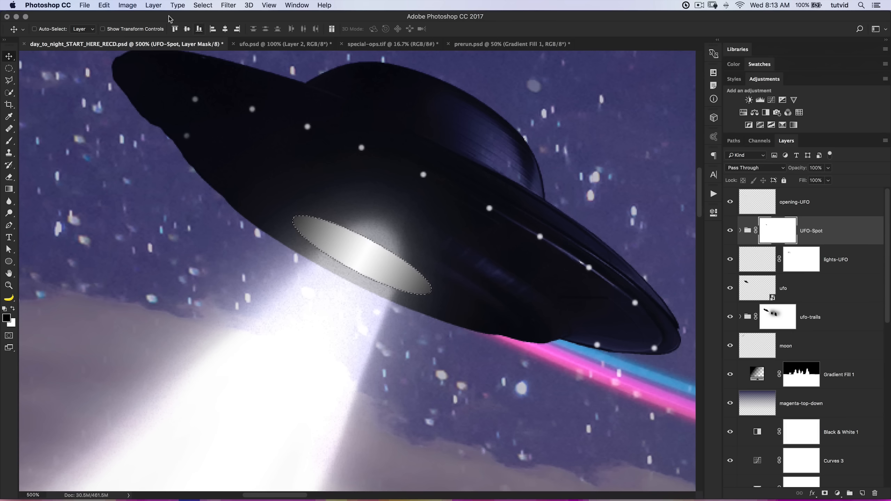
pyautogui.click(203, 5)
pyautogui.click(210, 43)
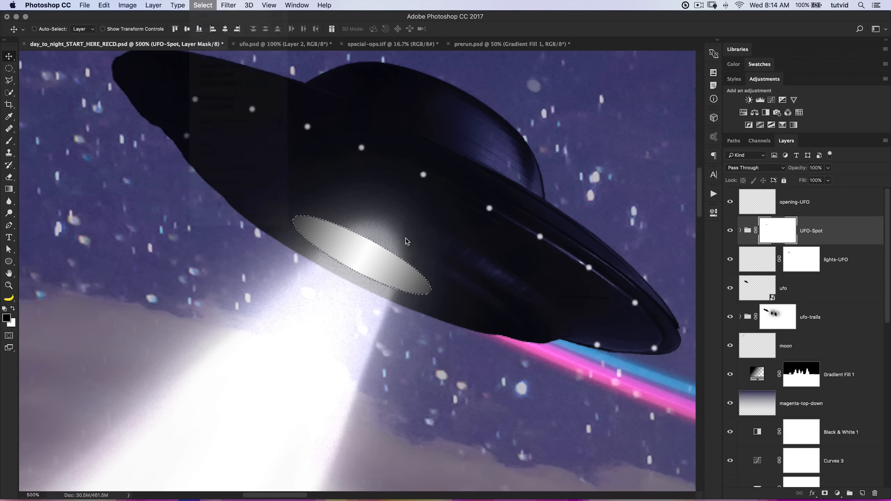
# Paint black with a smaller soft round brush on the UFO-Spot mask to hide the glow on the hull above the opening.
pyautogui.press('b')
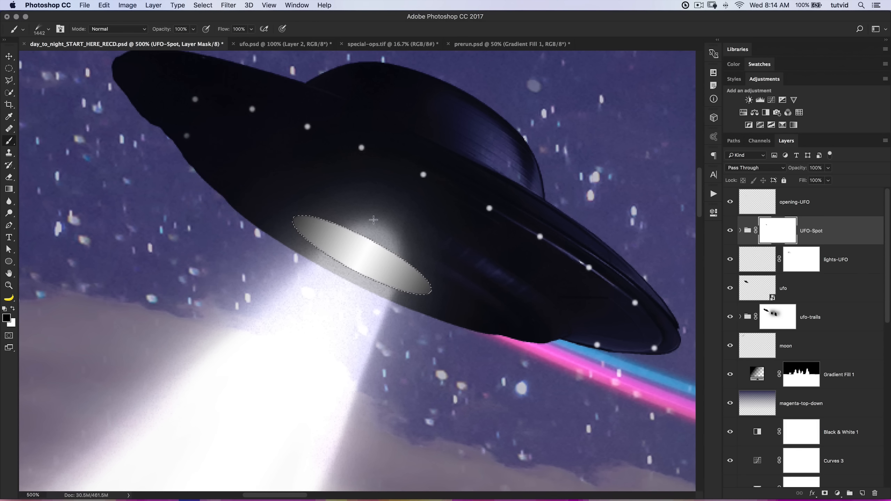
pyautogui.rightClick(330, 185)
pyautogui.scroll(10, 386, 351)
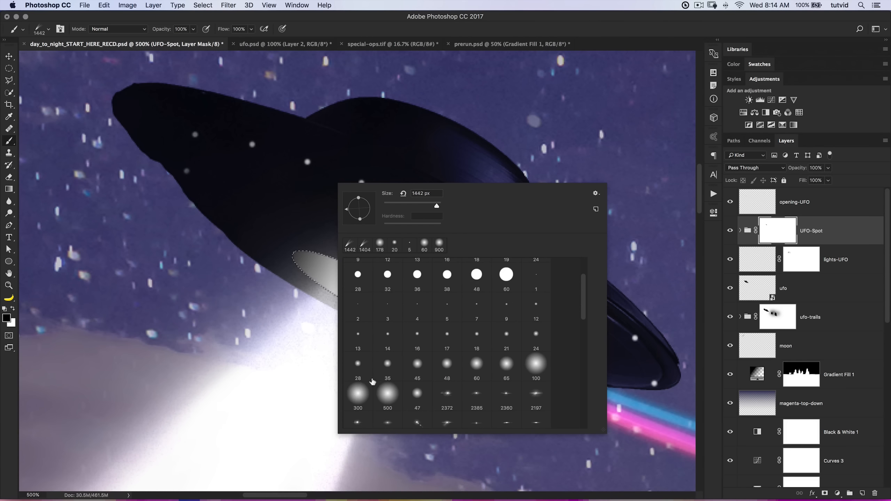
pyautogui.click(527, 365)
pyautogui.press('Return')
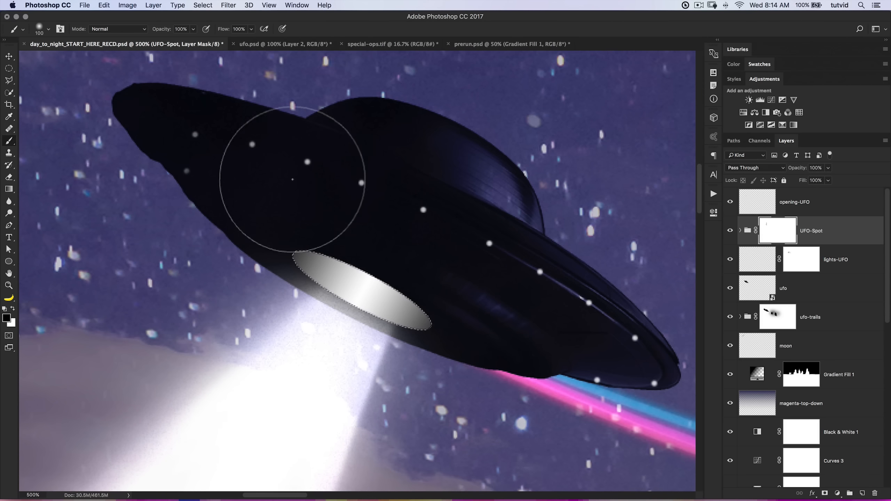
pyautogui.press('[')
pyautogui.press('[')
pyautogui.press('[')
pyautogui.press('[')
pyautogui.press('x')
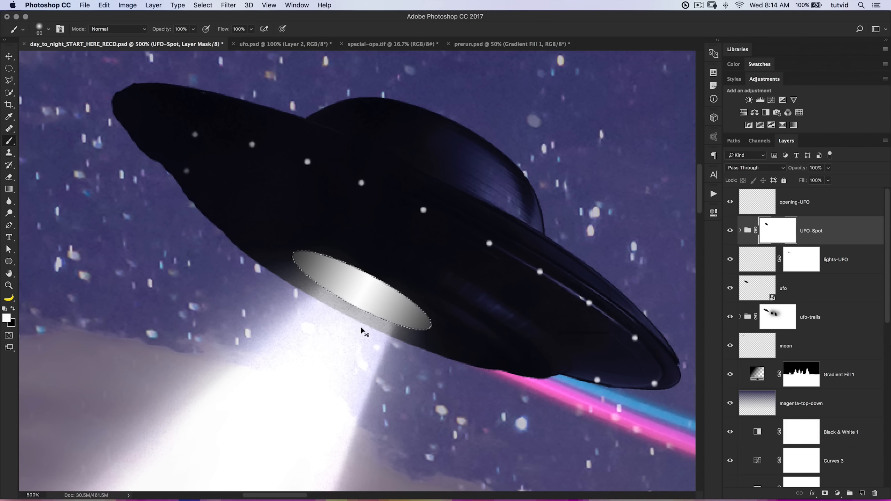
# Clear the selection, reduce the brush size to 35 px and fit the whole image in view.
pyautogui.press('super+d')
pyautogui.press('[')
pyautogui.press('[')
pyautogui.press('[')
pyautogui.press('[')
pyautogui.press('super+minus')
pyautogui.press('super+0')
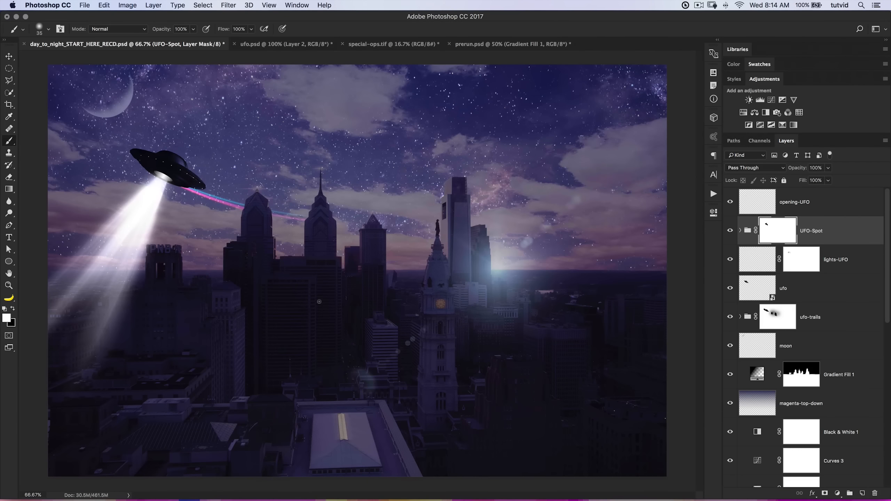
# Lower the opening-UFO layer's opacity to 56% and inspect the opening up close.
pyautogui.click(798, 203)
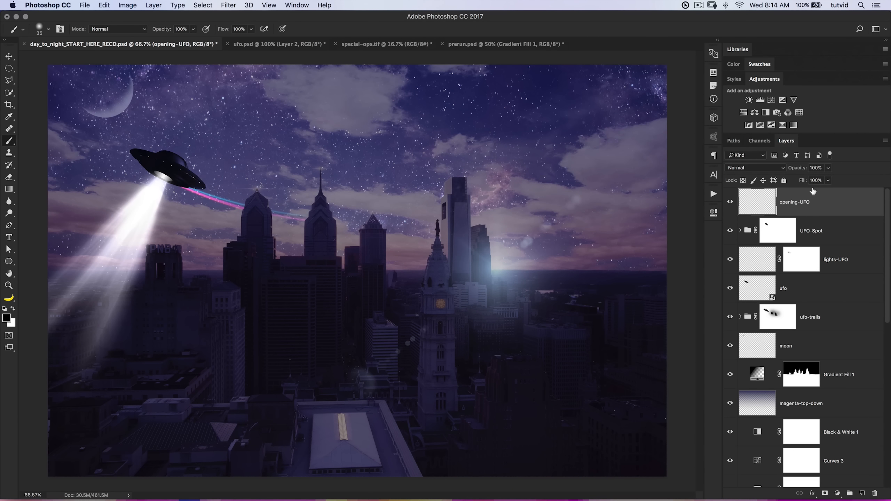
pyautogui.moveTo(799, 170); pyautogui.dragTo(798, 172)
pyautogui.press('z')
pyautogui.moveTo(159, 179); pyautogui.dragTo(261, 217)
pyautogui.press('space')
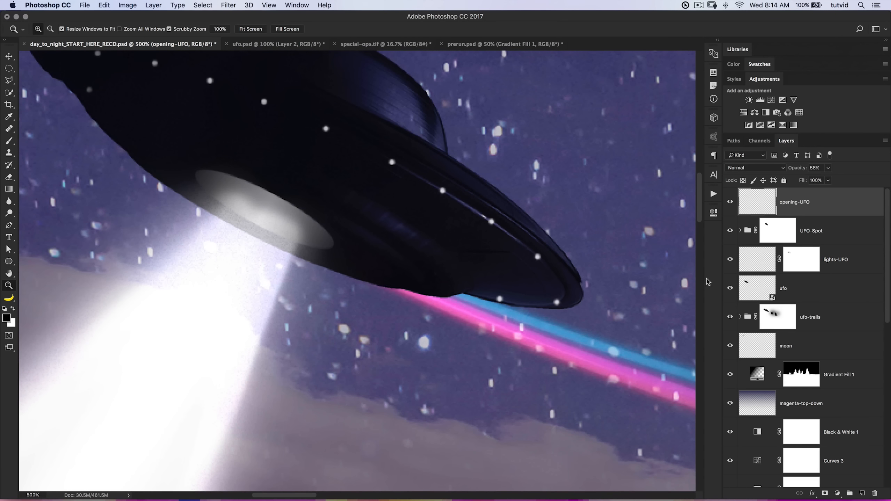
# Load the opening-UFO ellipse as a selection, paint white inside it on the UFO-Spot group's mask, and deselect.
pyautogui.keyDown('super'); pyautogui.click(758, 207); pyautogui.keyUp('super')
pyautogui.click(740, 230)
pyautogui.click(783, 230)
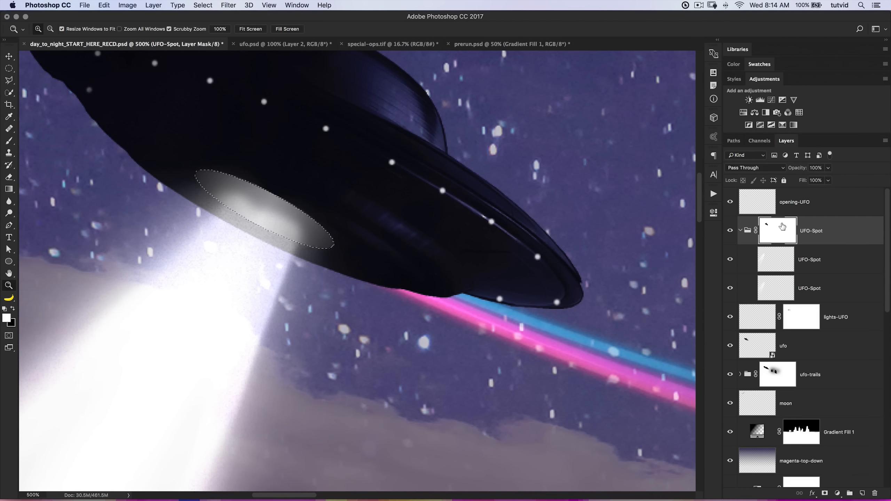
pyautogui.press('b')
pyautogui.moveTo(259, 194)
pyautogui.mouseDown()
pyautogui.moveTo(260, 205)
pyautogui.moveTo(290, 220)
pyautogui.moveTo(251, 187)
pyautogui.mouseUp()
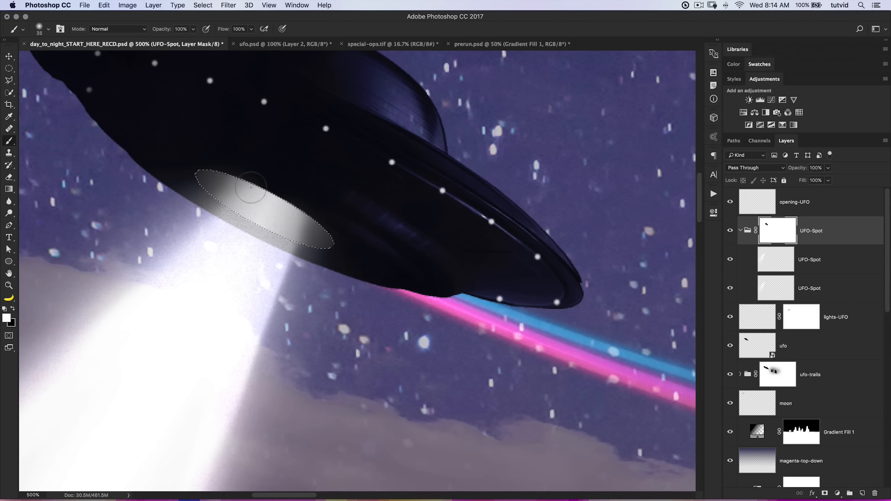
pyautogui.press('super+d')
pyautogui.press('super+0')
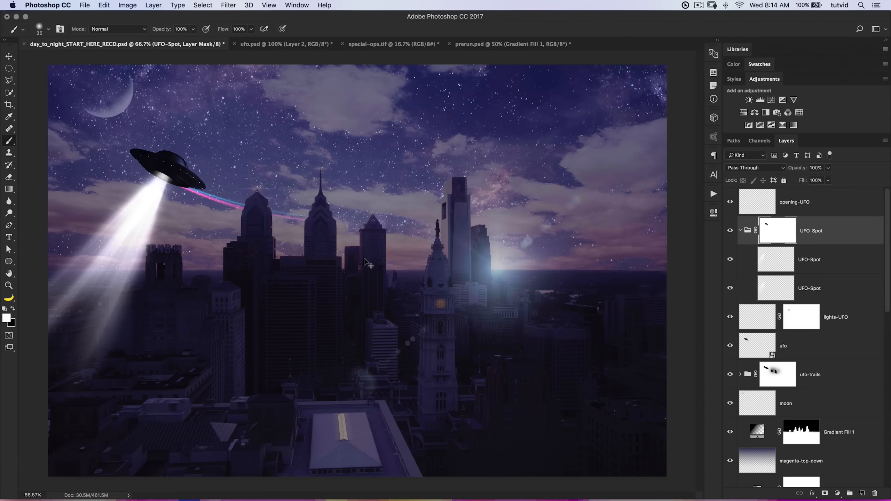
# Set the opening-UFO layer's opacity to 35% and collapse the UFO-Spot group.
pyautogui.click(790, 212)
pyautogui.moveTo(801, 170); pyautogui.dragTo(798, 171)
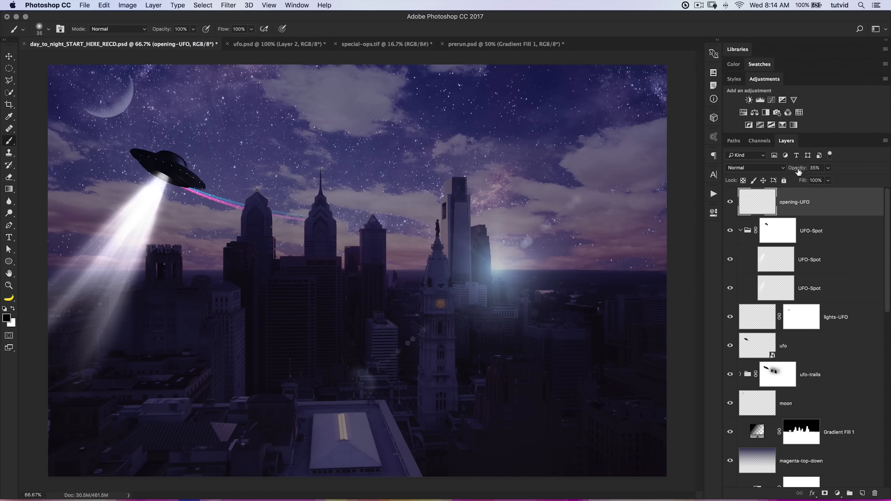
pyautogui.click(740, 230)
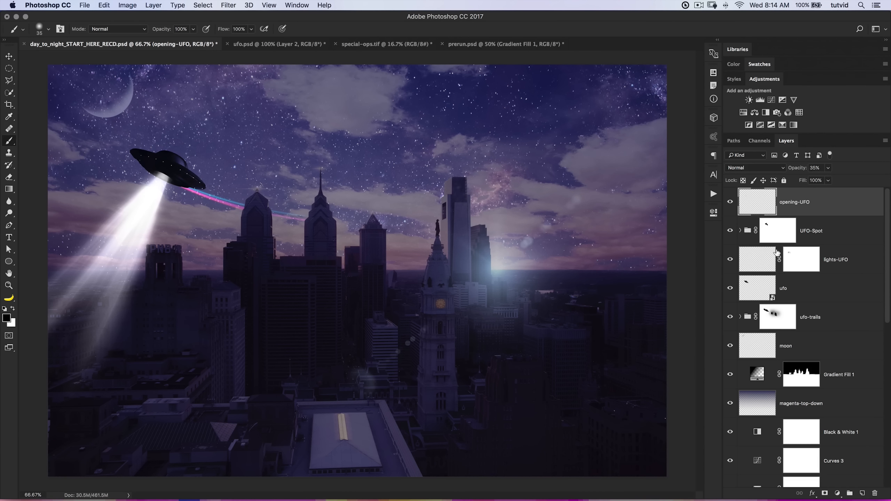
pyautogui.click(743, 231)
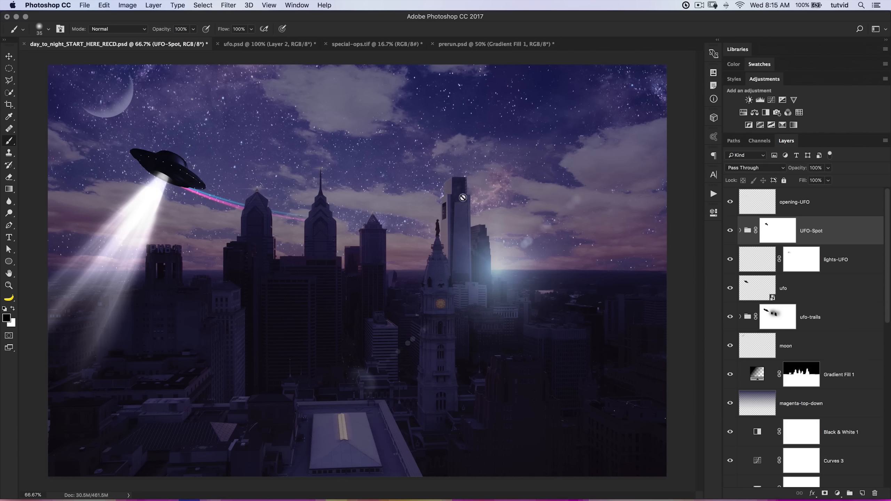
# Switch to the ufo.psd document and close it without saving.
pyautogui.click(281, 45)
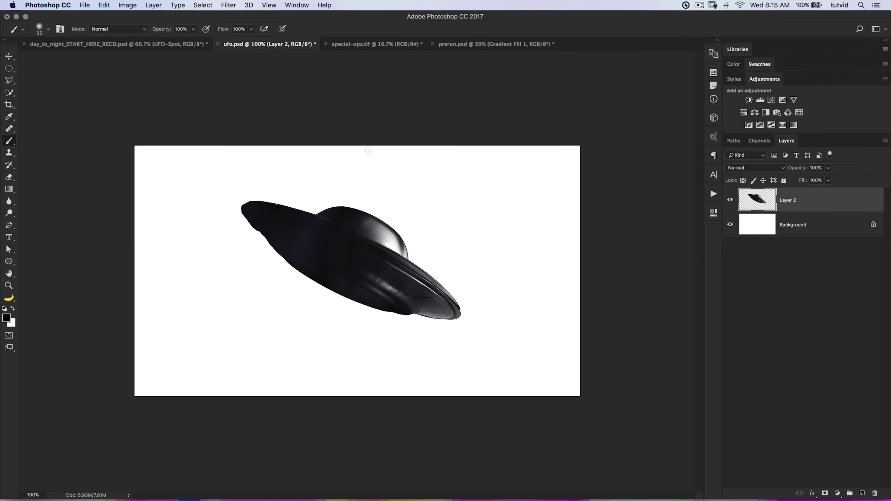
pyautogui.press('super+w')
pyautogui.press('super+d')
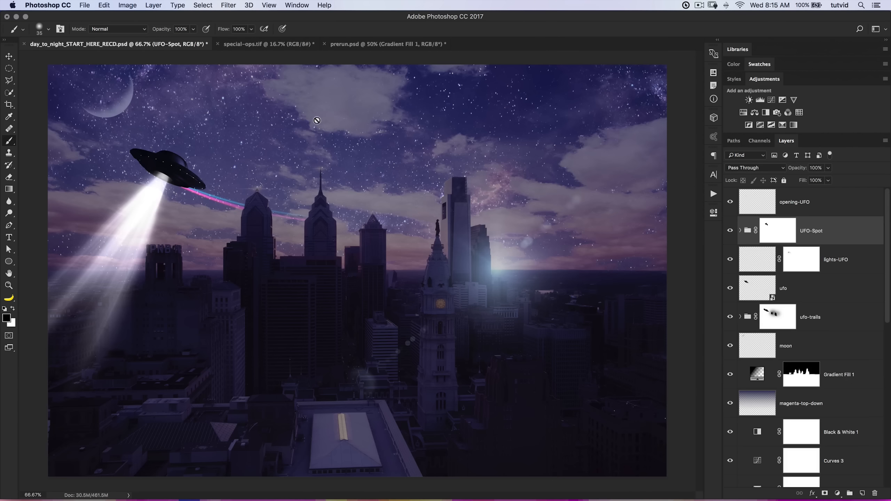
# Group the layers from opening-UFO down to ufo-trails as UFO and compare the image with the group hidden and shown.
pyautogui.click(813, 204)
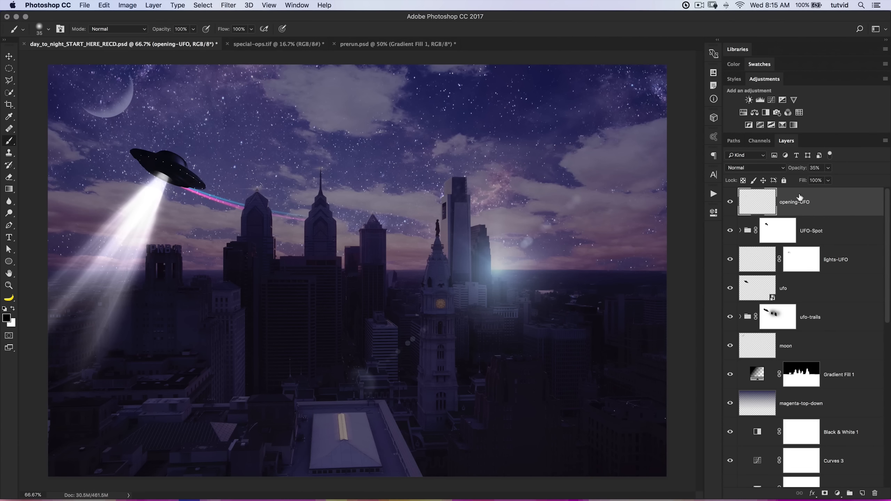
pyautogui.keyDown('shift'); pyautogui.click(833, 318); pyautogui.keyUp('shift')
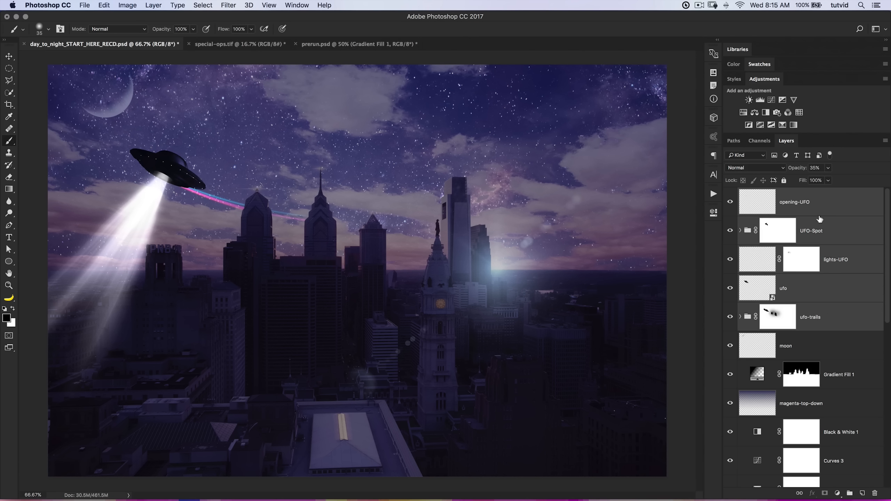
pyautogui.press('super+g')
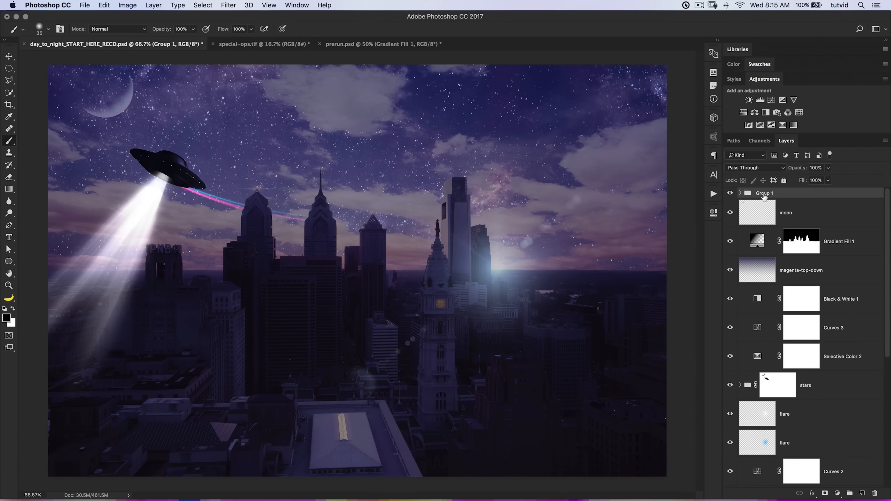
pyautogui.write('UFO')
pyautogui.press('Return')
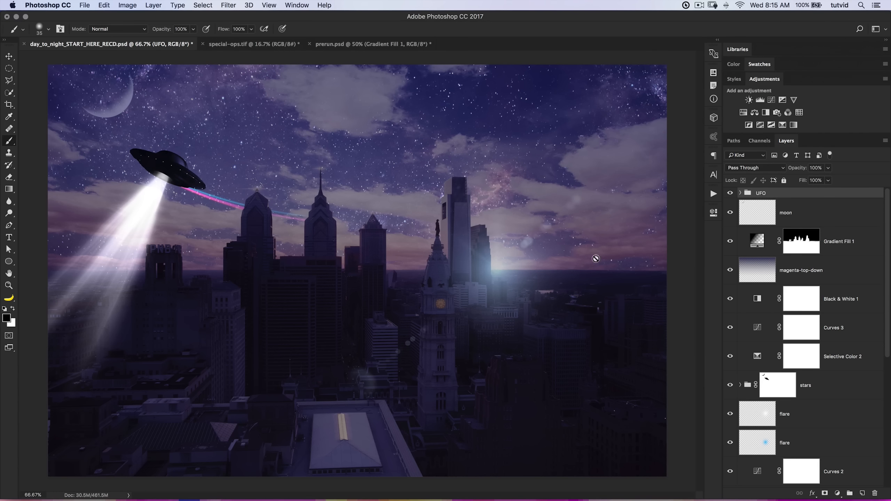
pyautogui.click(731, 193)
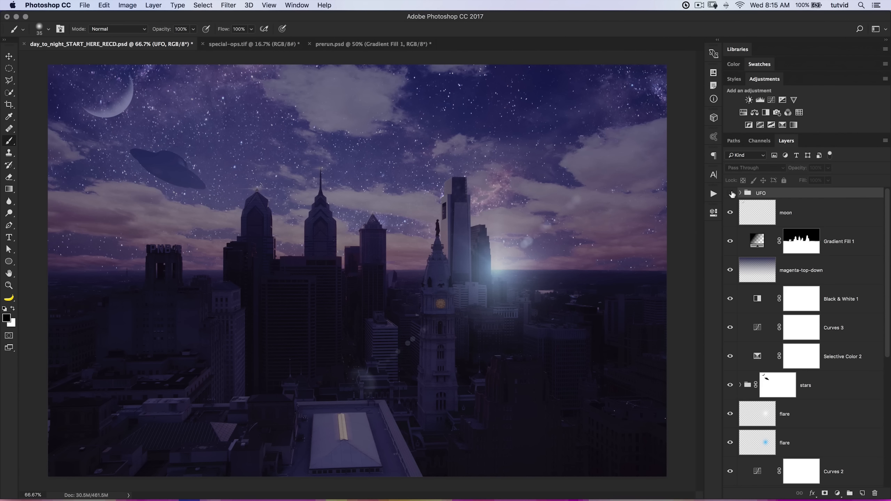
pyautogui.click(730, 193)
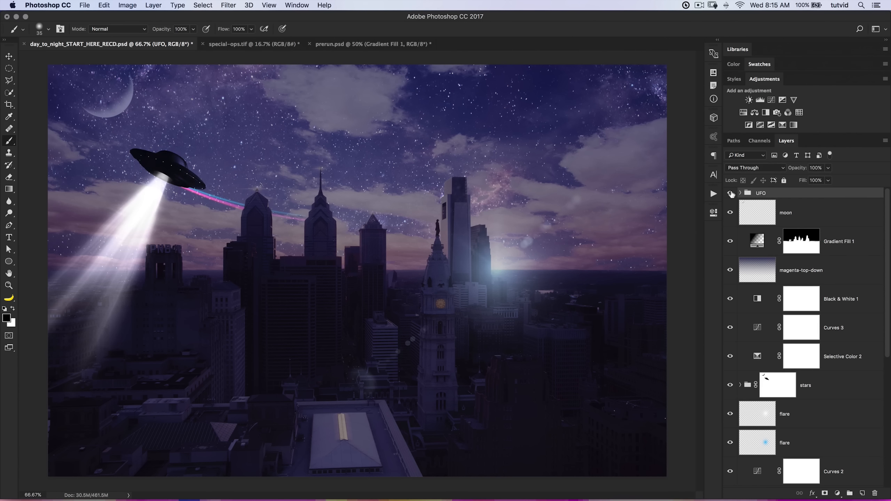
# Add a layer named spaceship above the UFO group and choose the long-tailed spaceship brush for painting on it.
pyautogui.click(863, 494)
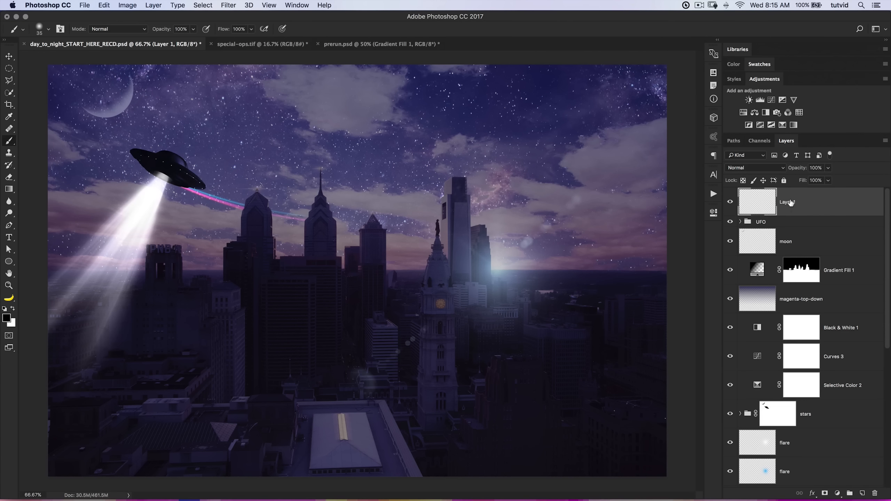
pyautogui.write('spaceship')
pyautogui.press('Return')
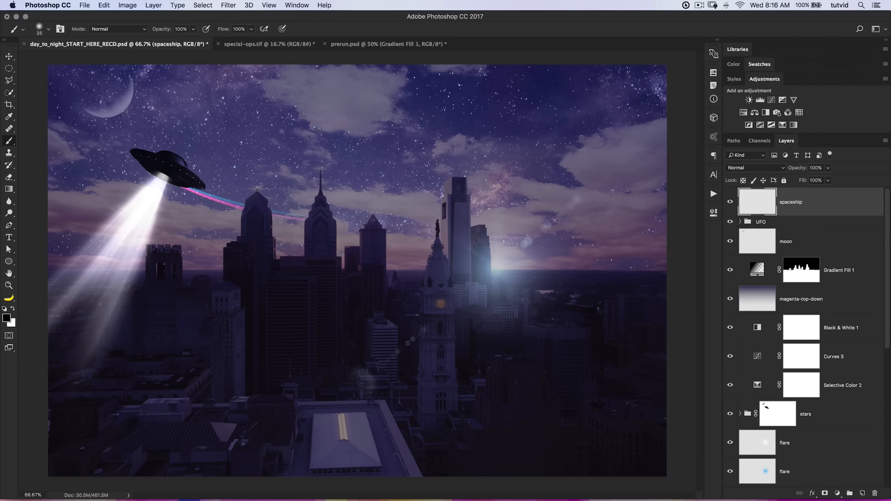
pyautogui.rightClick(317, 155)
pyautogui.scroll(-15, 431, 265)
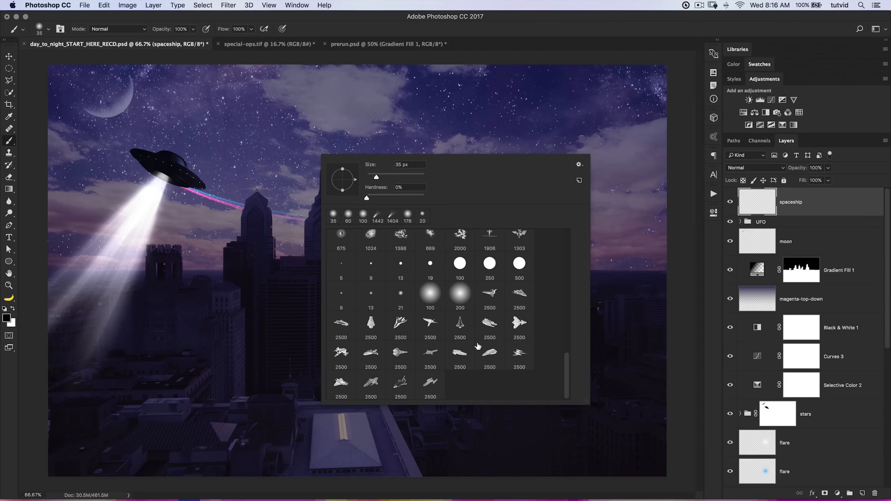
pyautogui.click(432, 354)
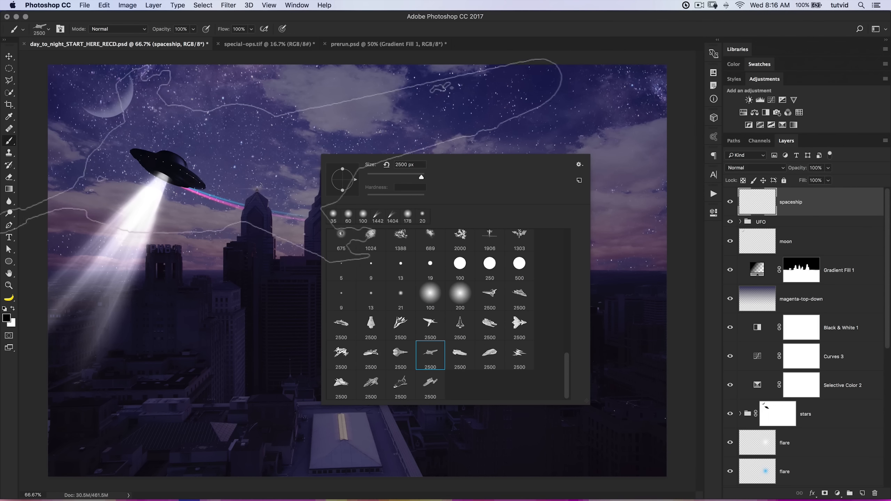
# Try stamping the spaceship brush at 2500 px across the sky and undo each stamp.
pyautogui.click(298, 146)
pyautogui.press('super+z')
pyautogui.click(377, 173)
pyautogui.press('super+z')
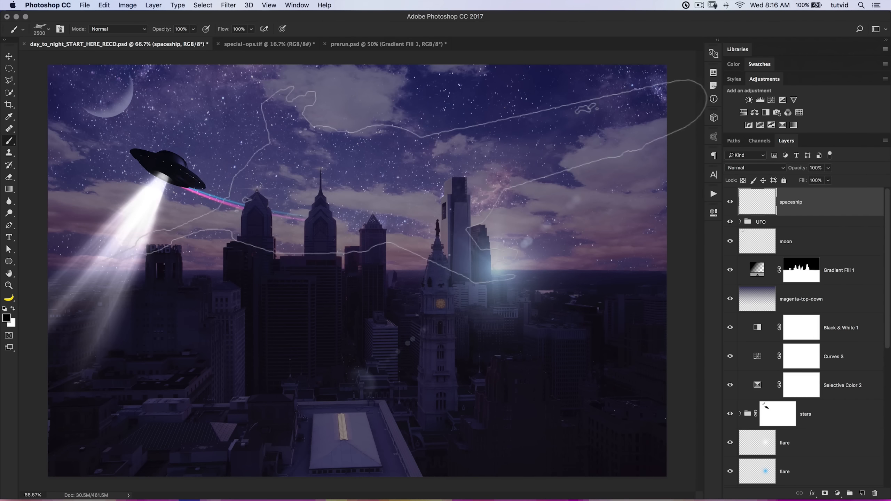
# Reduce the spaceship brush size, trying 600 px and settling on 725 px.
pyautogui.rightClick(353, 170)
pyautogui.moveTo(450, 191)
pyautogui.mouseDown()
pyautogui.moveTo(431, 192)
pyautogui.moveTo(452, 192)
pyautogui.mouseUp()
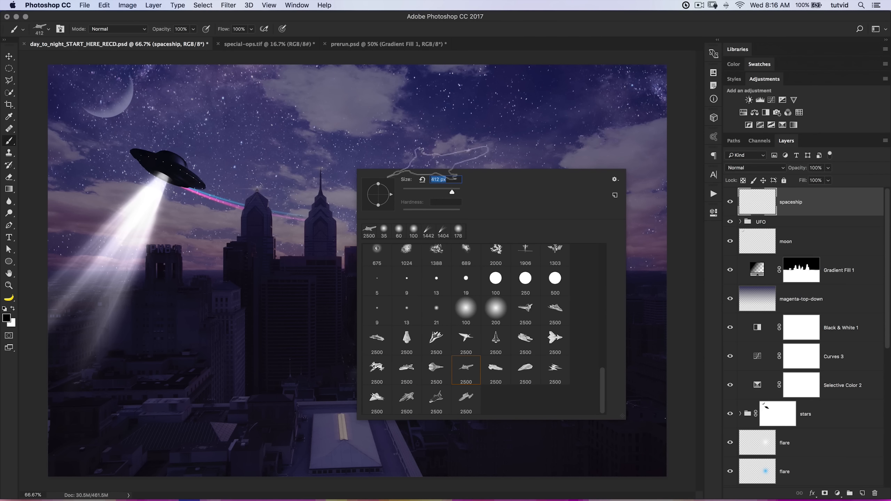
pyautogui.write('600')
pyautogui.press('Return')
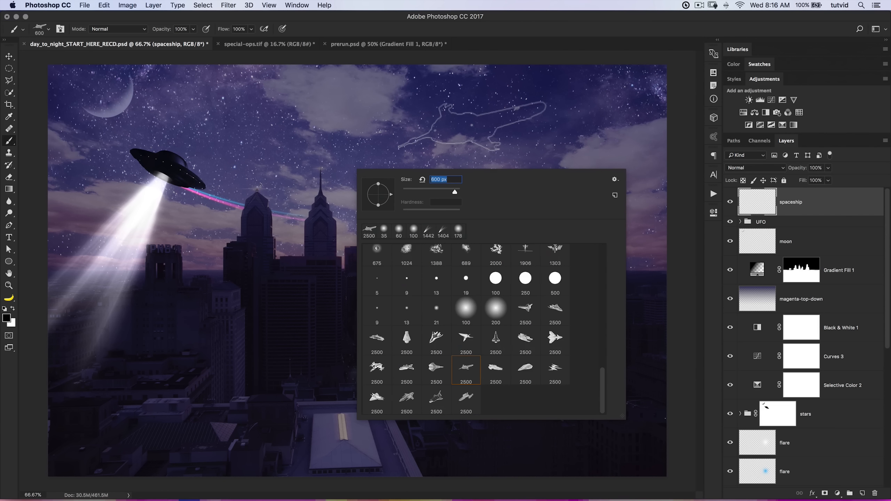
pyautogui.rightClick(437, 175)
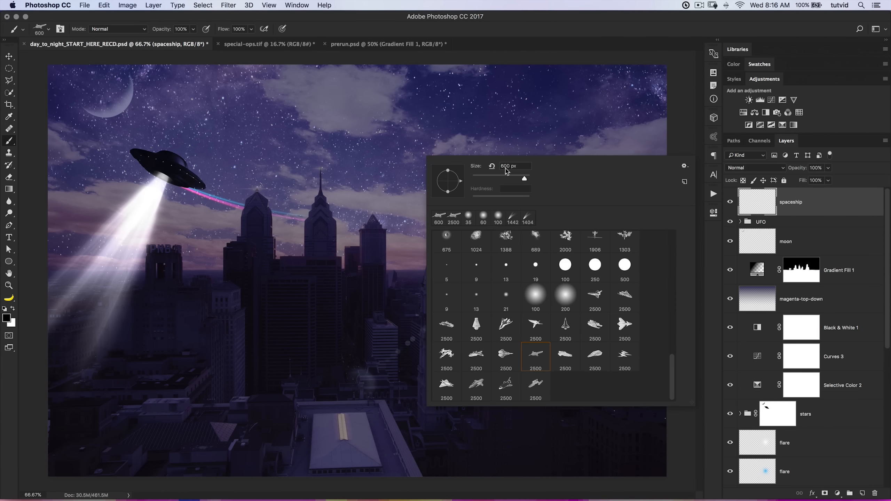
pyautogui.write('725')
# Try stamping the 725 px ship in black in the sky above the tall tower and undo each stamp.
pyautogui.click(440, 116)
pyautogui.press('super+z')
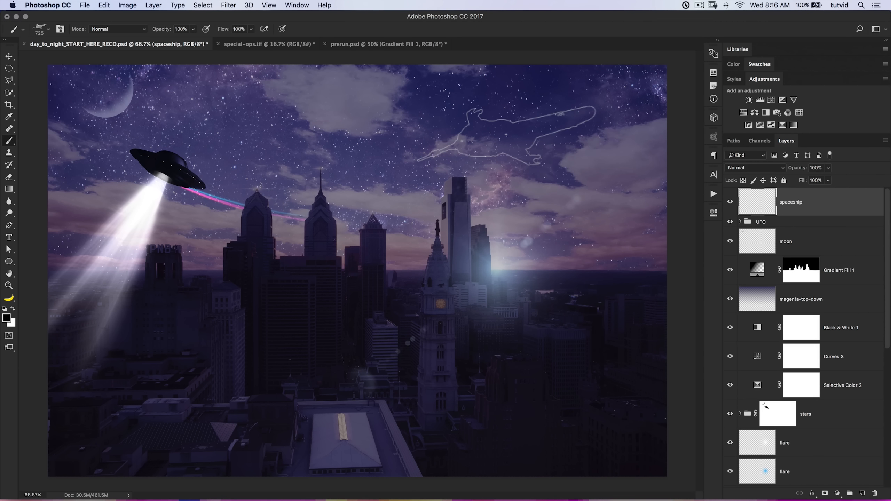
pyautogui.click(506, 136)
pyautogui.press('super+z')
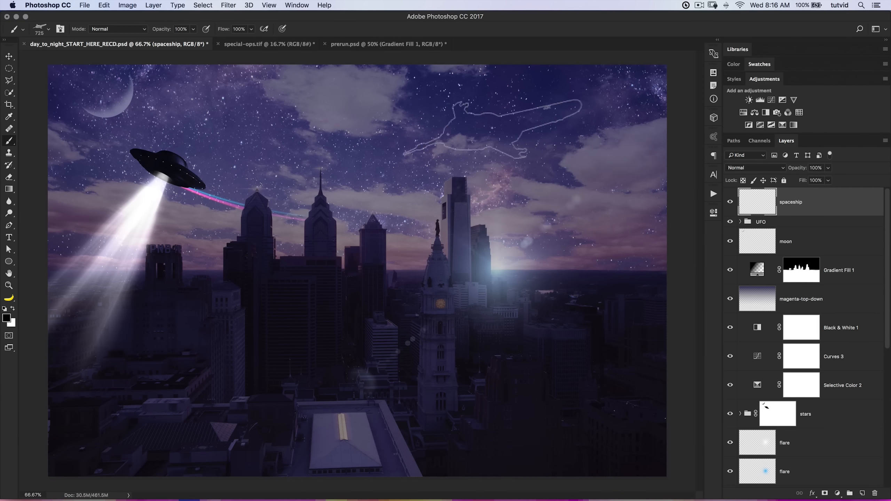
# Set the foreground color to the muted blue-violet 3d3a7a, starting from a sample of the sky, and return to the Brush tool.
pyautogui.click(9, 320)
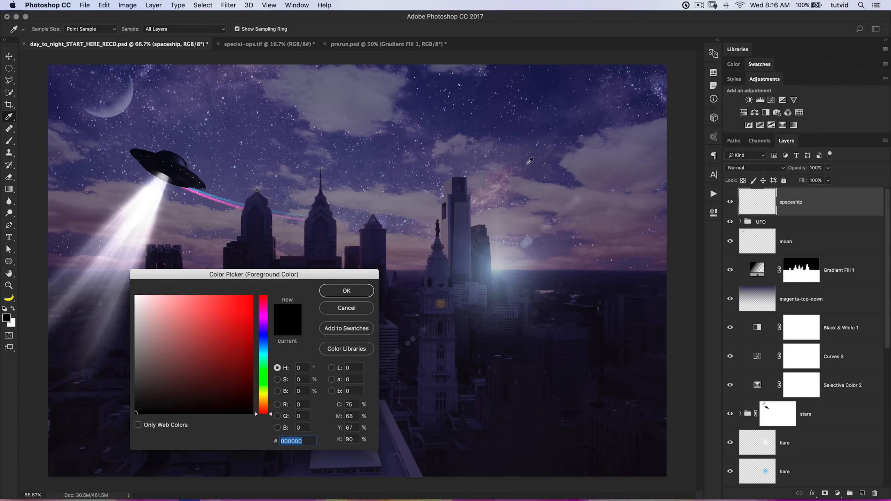
pyautogui.click(529, 143)
pyautogui.moveTo(190, 365); pyautogui.dragTo(197, 356)
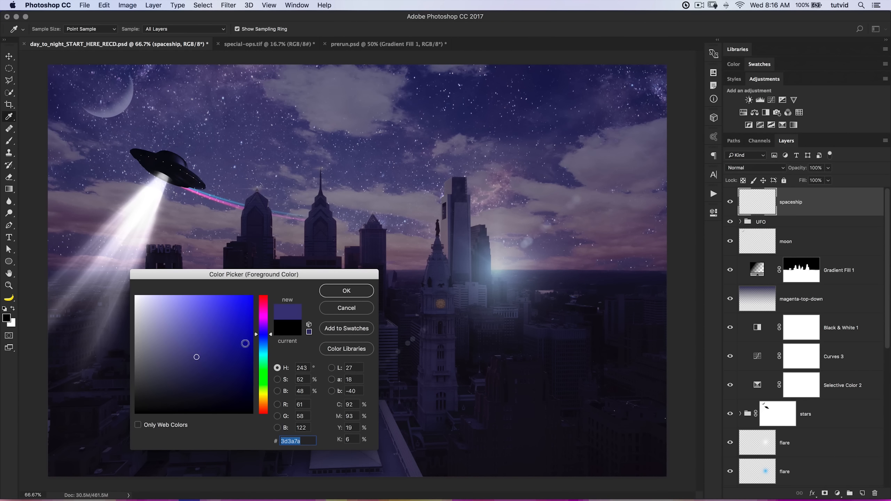
pyautogui.click(346, 291)
pyautogui.press('b')
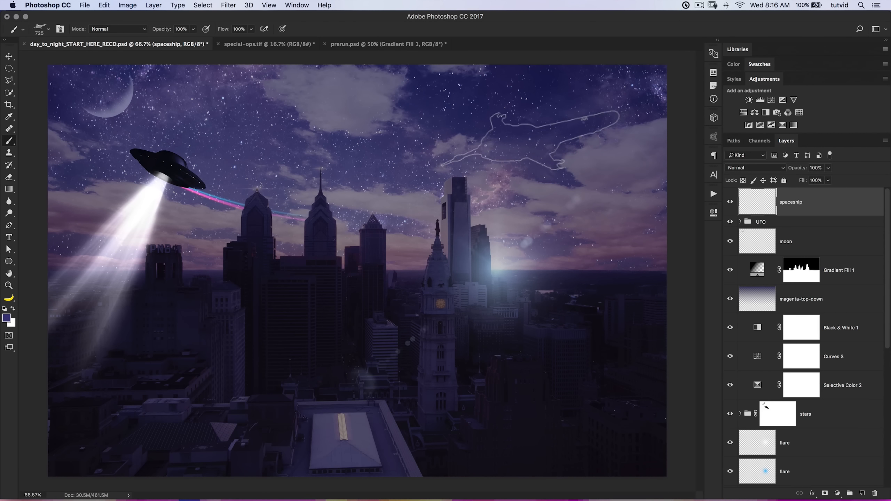
# Try the blue-violet ship in Multiply mode on the spaceship layer, inspect it up close, and step back to before the stamp.
pyautogui.click(770, 169)
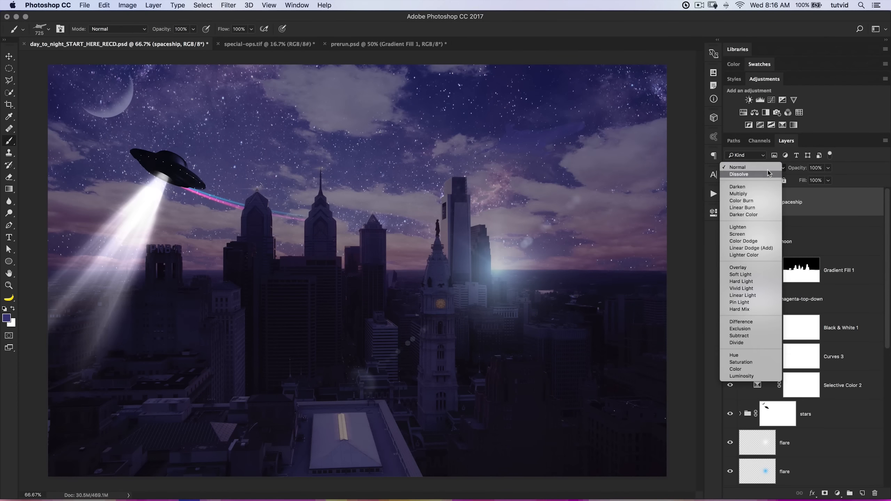
pyautogui.click(756, 194)
pyautogui.press('z')
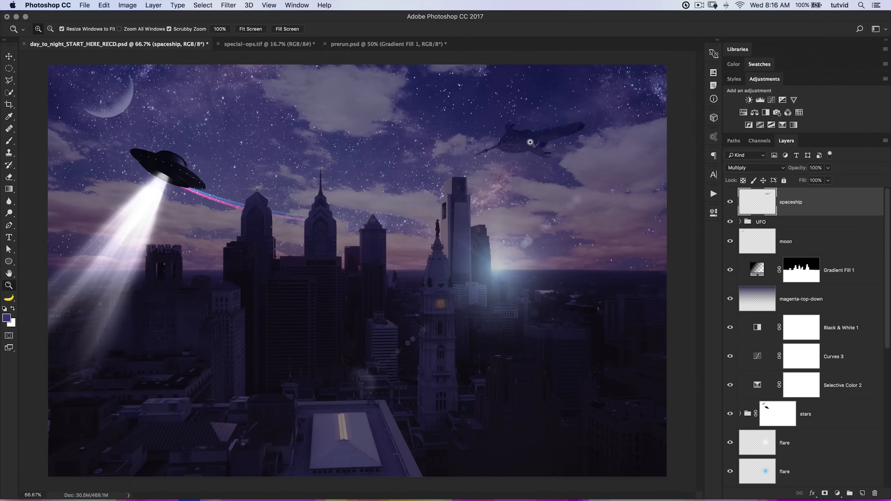
pyautogui.click(529, 140)
pyautogui.click(549, 150)
pyautogui.moveTo(549, 150); pyautogui.dragTo(501, 214)
pyautogui.press('alt+super+z')
pyautogui.press('alt+super+z')
# Stamp the blue-violet ship in the sky again, try Multiply on its layer, inspect it at 200% and undo the attempt.
pyautogui.press('b')
pyautogui.click(442, 185)
pyautogui.click(755, 168)
pyautogui.click(750, 194)
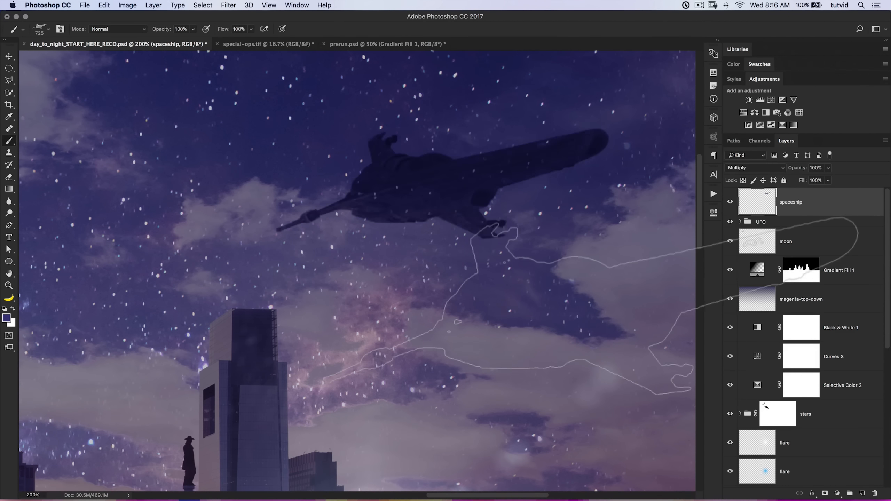
pyautogui.press('super+1')
pyautogui.press('super+minus')
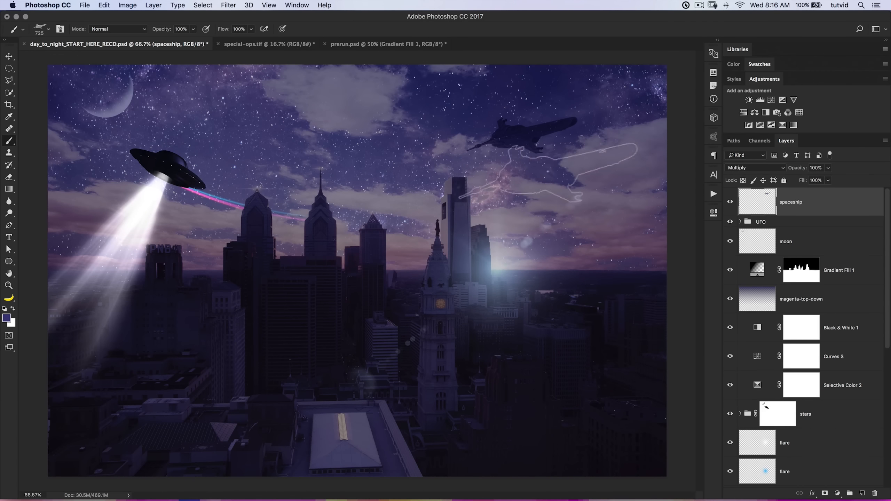
pyautogui.press('z')
pyautogui.click(531, 140)
pyautogui.click(538, 147)
pyautogui.moveTo(542, 149); pyautogui.dragTo(487, 234)
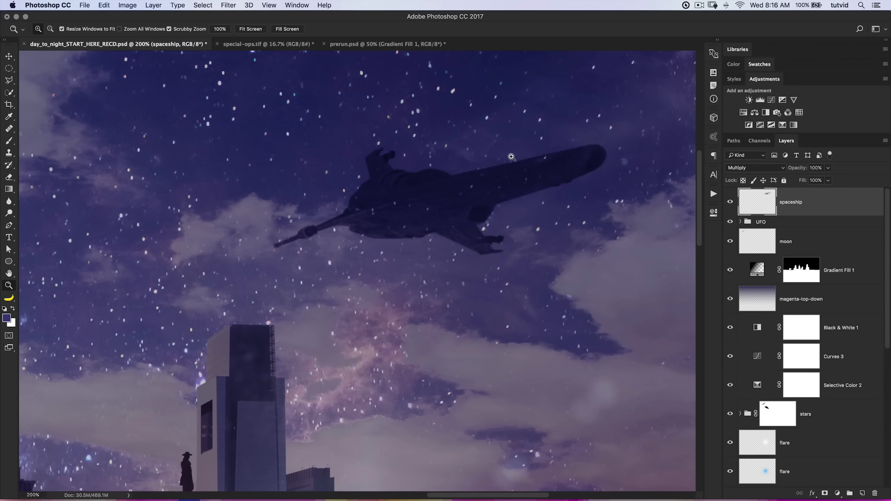
pyautogui.press('super+z')
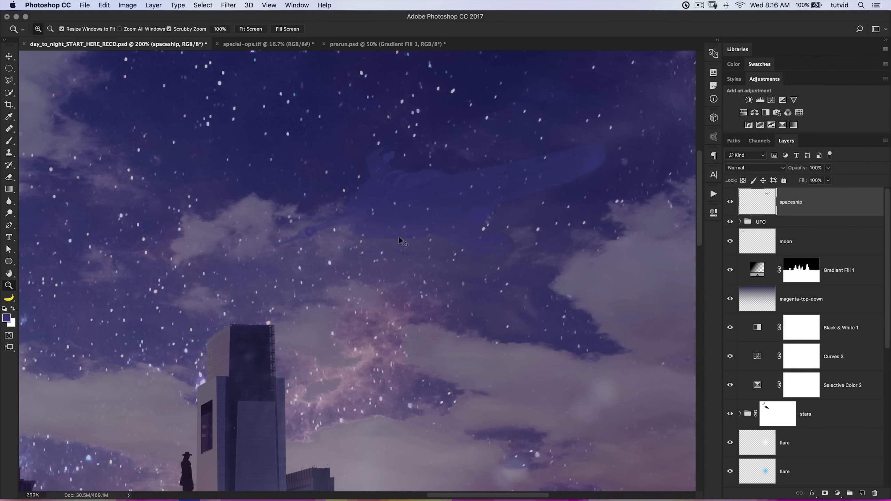
# Change the foreground color to a lighter blue-violet of the same hue.
pyautogui.click(6, 318)
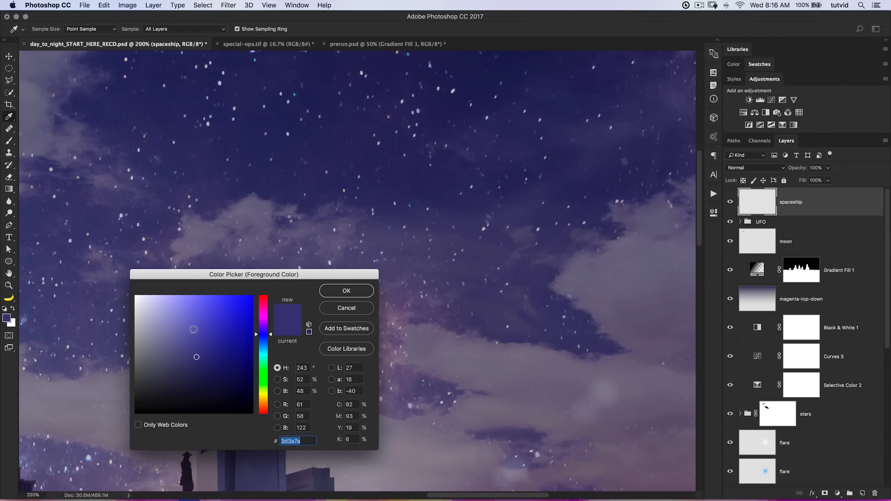
pyautogui.click(194, 340)
pyautogui.click(355, 290)
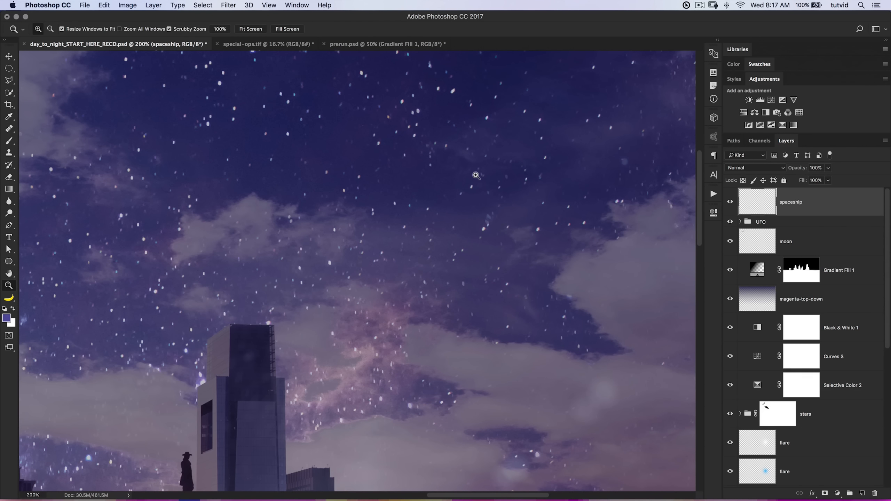
# Stamp the lighter blue-violet ship in the starry sky above the tower and set the spaceship layer's blend mode to Multiply.
pyautogui.press('b')
pyautogui.click(477, 172)
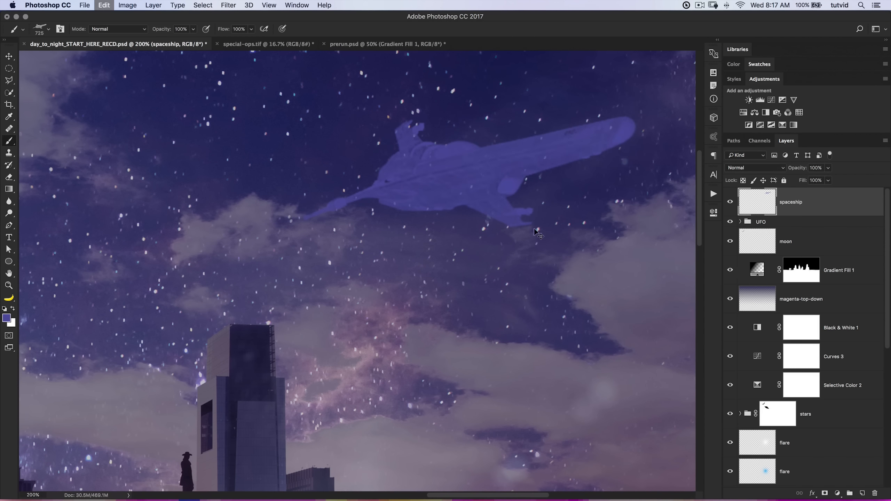
pyautogui.press('super+z')
pyautogui.click(470, 186)
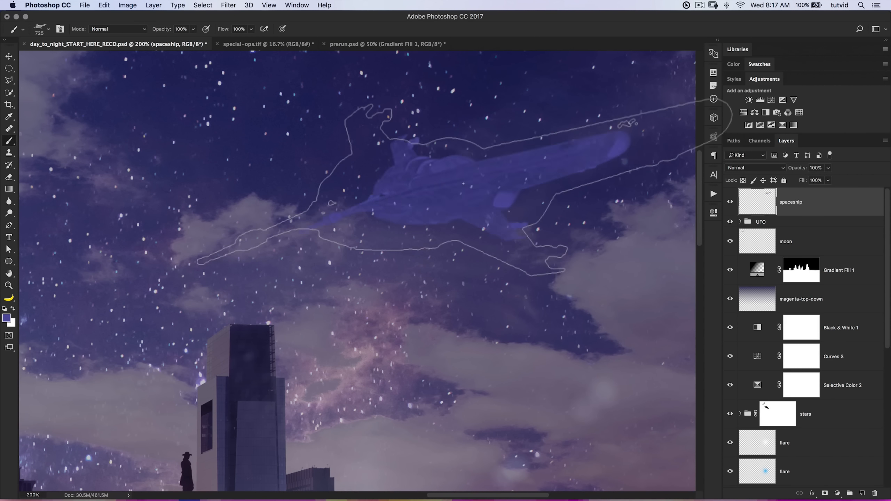
pyautogui.click(754, 168)
pyautogui.click(741, 192)
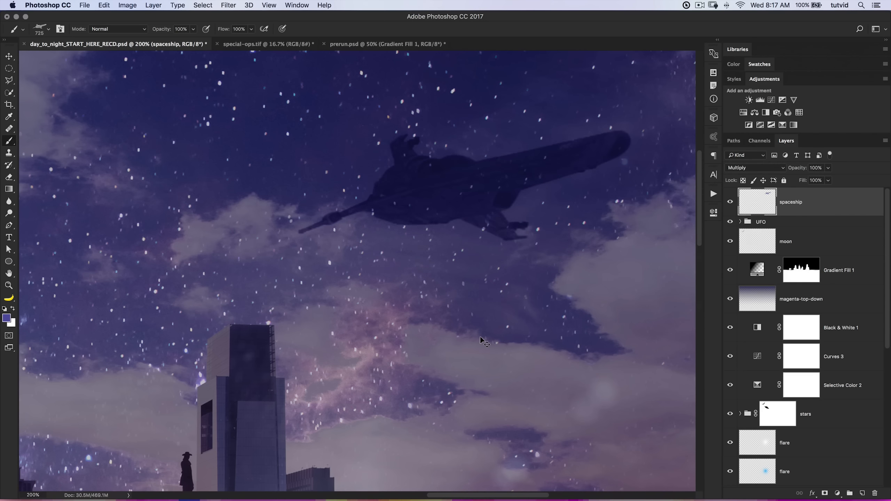
# Check the spaceship in the whole image and up close, and add a layer named lights-ship above it.
pyautogui.press('super+0')
pyautogui.press('z')
pyautogui.click(549, 122)
pyautogui.click(548, 122)
pyautogui.moveTo(548, 123); pyautogui.dragTo(498, 185)
pyautogui.moveTo(435, 192); pyautogui.dragTo(441, 221)
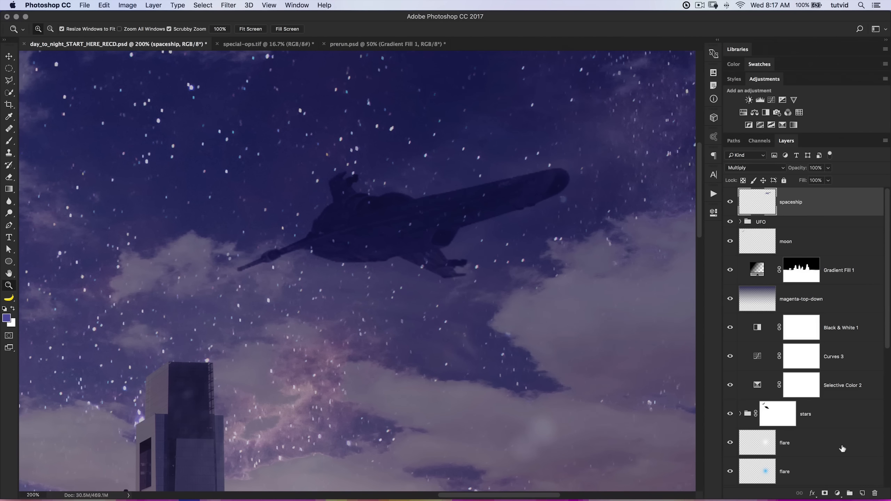
pyautogui.click(862, 493)
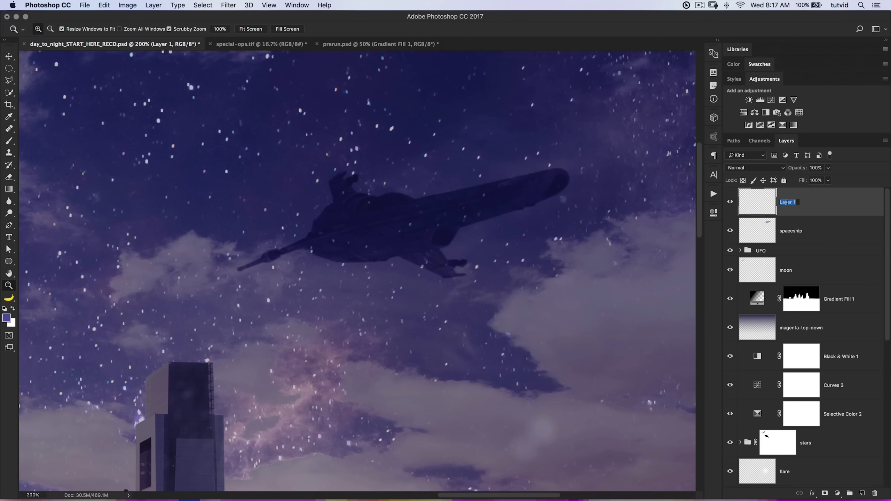
pyautogui.write('lights-ship')
pyautogui.press('Return')
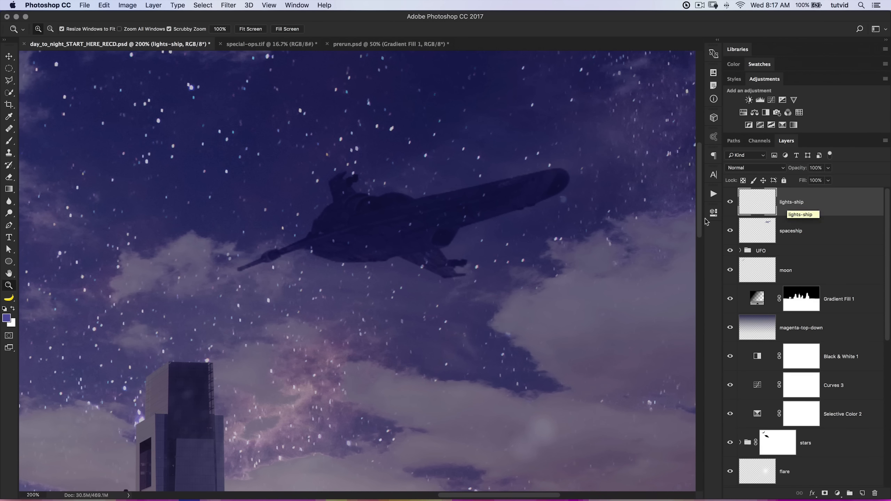
# Set up a 4 px round brush with reduced hardness for the ship's lights and undo the test dab.
pyautogui.click(414, 230)
pyautogui.click(437, 214)
pyautogui.moveTo(514, 183); pyautogui.dragTo(356, 264)
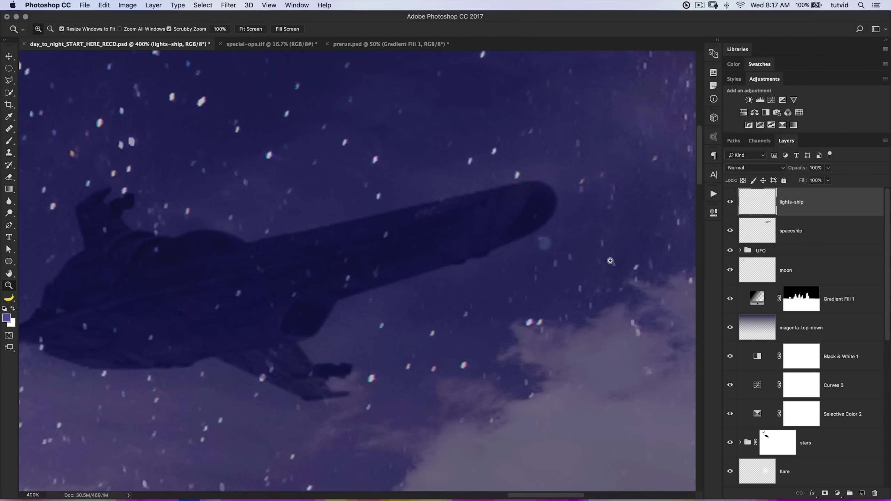
pyautogui.click(10, 141)
pyautogui.rightClick(291, 187)
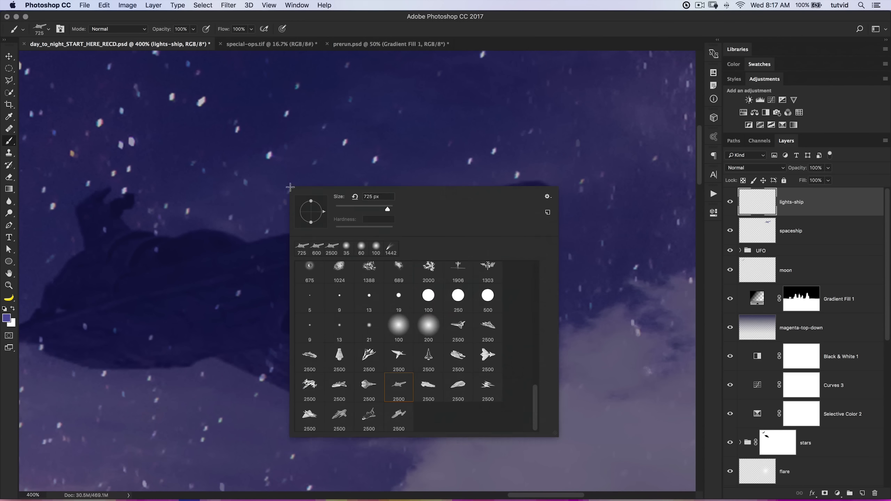
pyautogui.scroll(3, 414, 341)
pyautogui.click(421, 278)
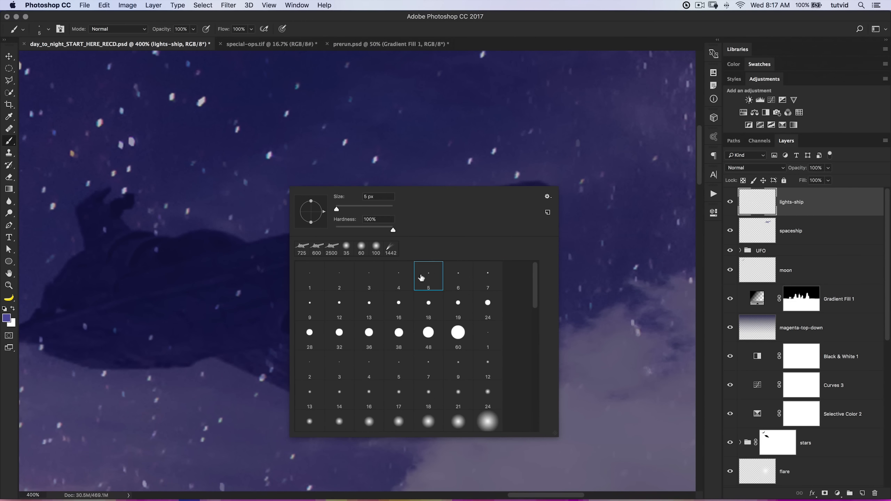
pyautogui.click(403, 285)
pyautogui.moveTo(359, 228); pyautogui.dragTo(320, 223)
pyautogui.click(409, 142)
pyautogui.press('super+z')
# Set the foreground color to pale yellow #ffea94 and dab two small lights near the end of the ship's wing.
pyautogui.click(7, 319)
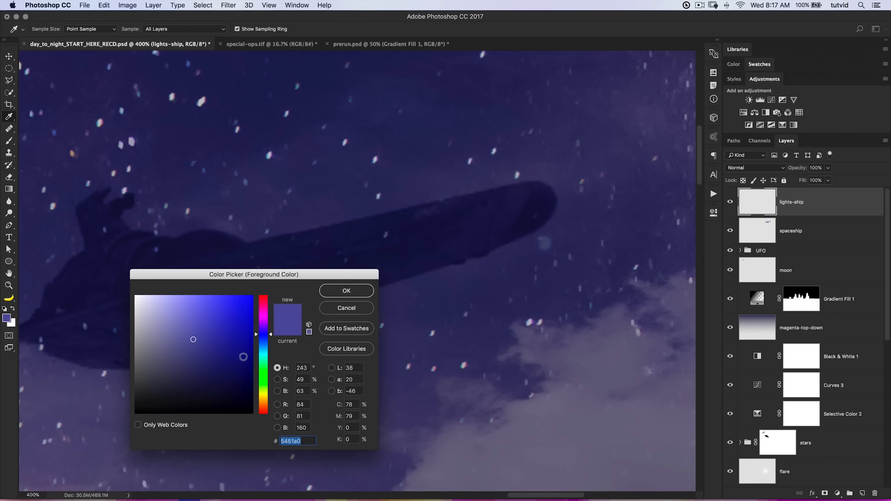
pyautogui.click(264, 400)
pyautogui.click(185, 293)
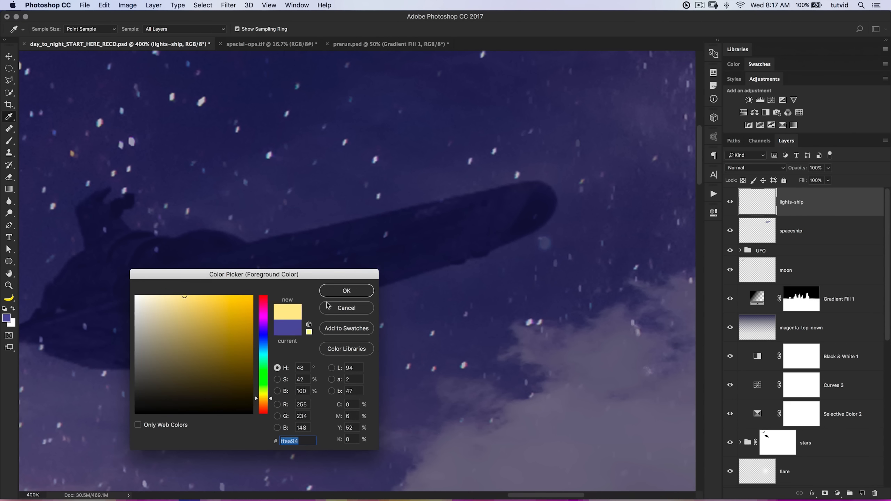
pyautogui.click(346, 292)
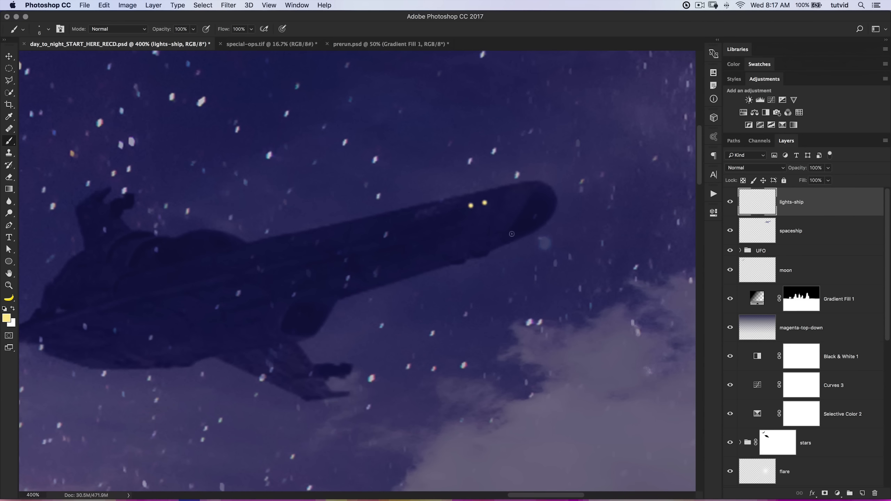
# Outline a small tilted oval on the upper hull of the ship with the Lasso and feather the selection by 5 pixels.
pyautogui.moveTo(252, 277); pyautogui.dragTo(453, 257)
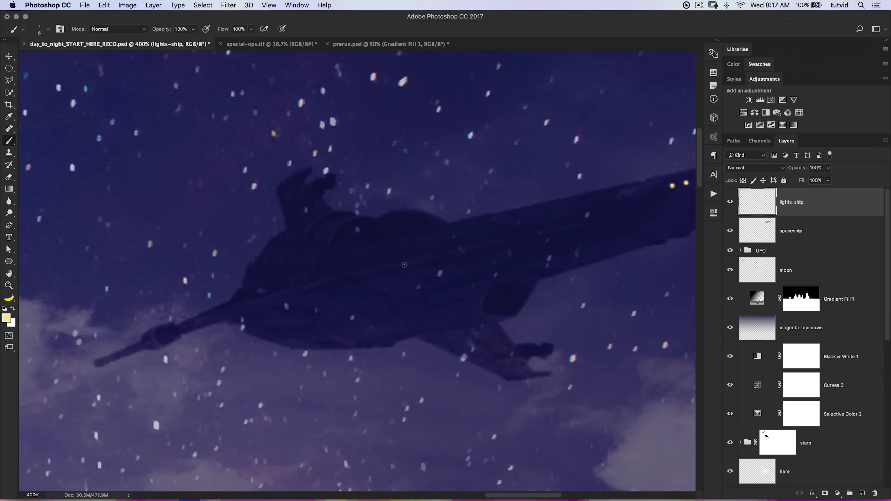
pyautogui.click(9, 81)
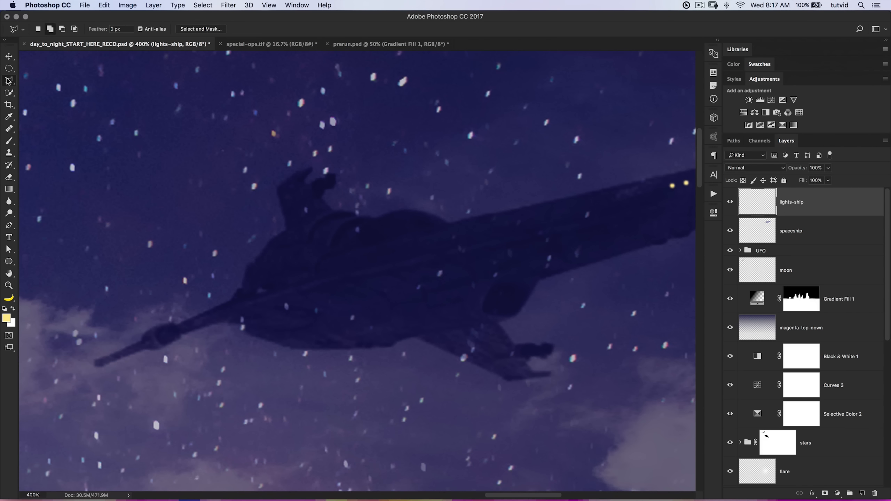
pyautogui.click(44, 83)
pyautogui.moveTo(368, 232)
pyautogui.mouseDown()
pyautogui.moveTo(390, 221)
pyautogui.moveTo(384, 236)
pyautogui.moveTo(367, 232)
pyautogui.mouseUp()
pyautogui.click(202, 5)
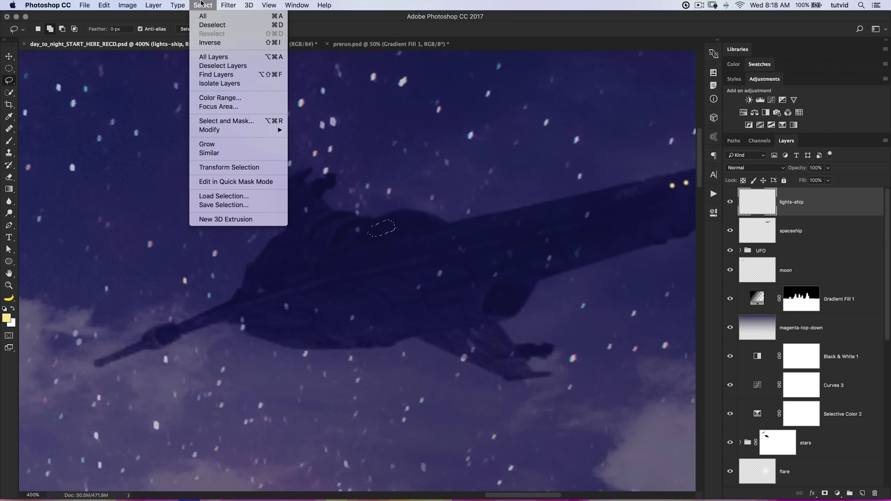
pyautogui.moveTo(235, 132)
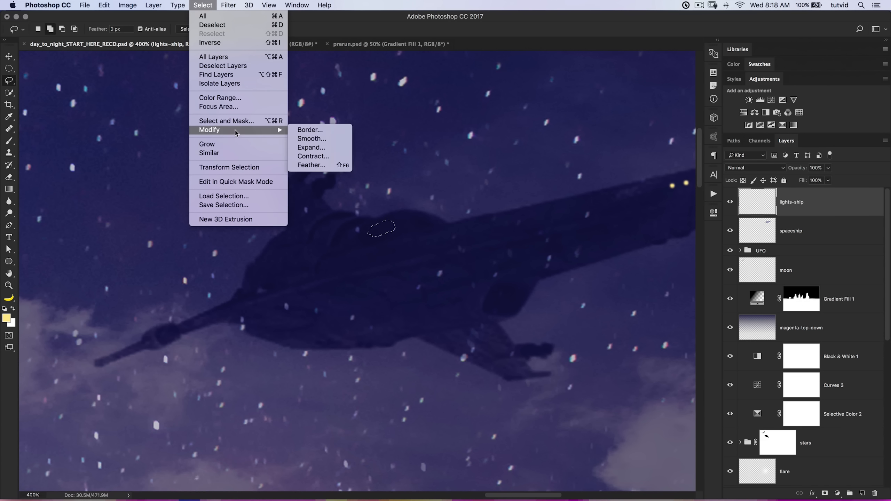
pyautogui.click(326, 171)
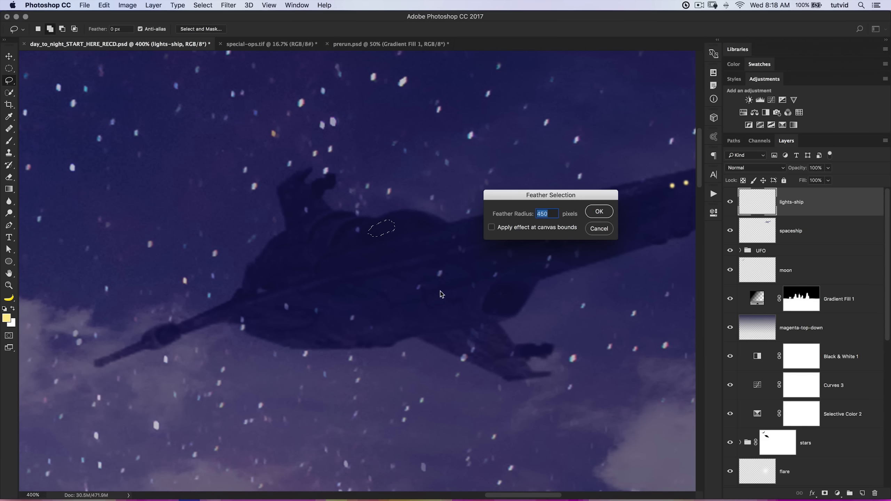
pyautogui.write('5')
pyautogui.press('Return')
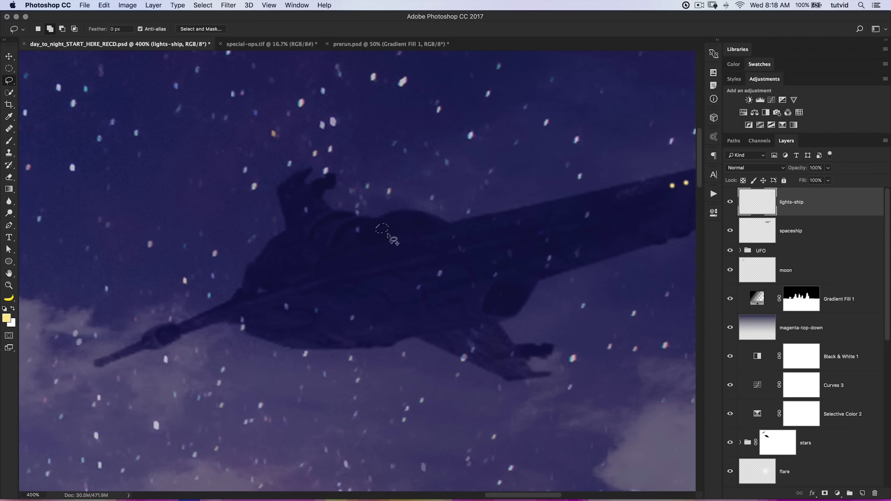
# Fill the feathered selection with the pale yellow and squash the glow into a slim tilted oval with Free Transform.
pyautogui.press('alt')
pyautogui.hotkey('alt', 'BackSpace')
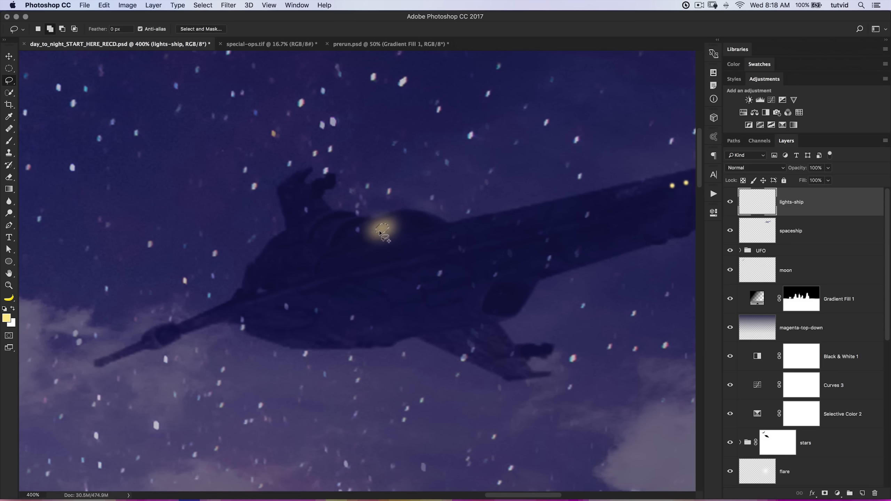
pyautogui.press('super+d')
pyautogui.moveTo(390, 192)
pyautogui.mouseDown()
pyautogui.moveTo(361, 195)
pyautogui.moveTo(337, 239)
pyautogui.moveTo(382, 268)
pyautogui.moveTo(440, 236)
pyautogui.moveTo(402, 182)
pyautogui.moveTo(383, 183)
pyautogui.mouseUp()
pyautogui.press('super+t')
pyautogui.moveTo(440, 182)
pyautogui.mouseDown()
pyautogui.moveTo(415, 202)
pyautogui.moveTo(425, 224)
pyautogui.moveTo(433, 224)
pyautogui.moveTo(441, 197)
pyautogui.mouseUp()
pyautogui.press('Return')
pyautogui.press('l')
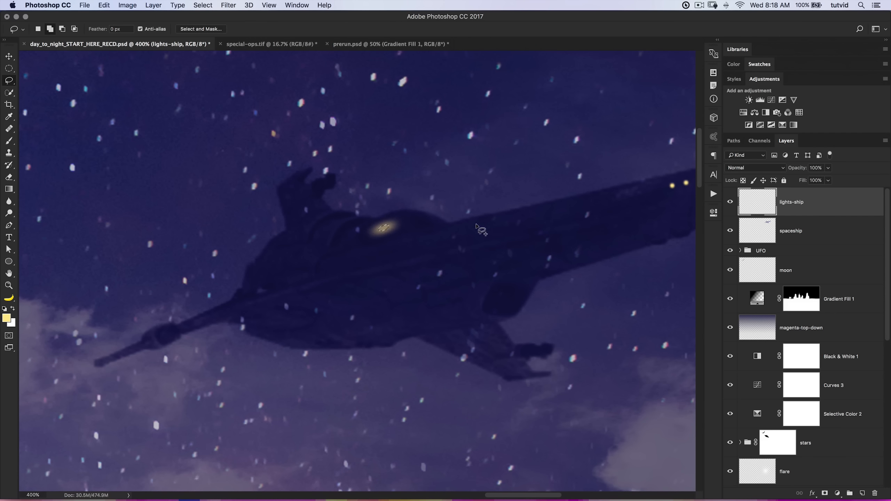
# Set the lights-ship layer's blend mode to Screen and lower its opacity to 59%.
pyautogui.press('super+minus')
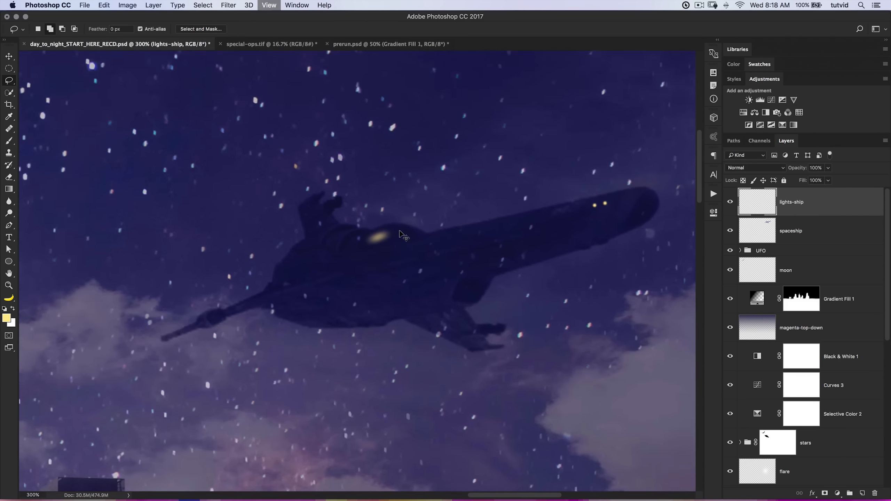
pyautogui.press('super+minus')
pyautogui.press('super+minus')
pyautogui.press('super+minus')
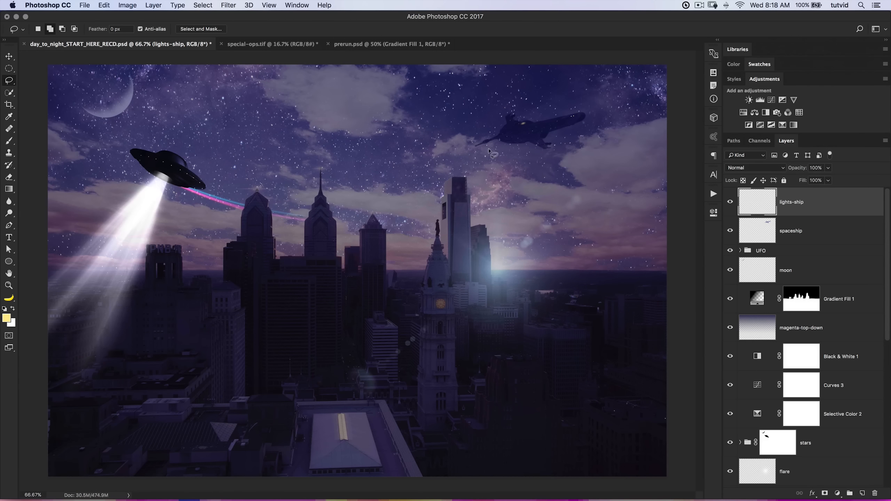
pyautogui.press('z')
pyautogui.click(553, 121)
pyautogui.click(554, 122)
pyautogui.click(553, 122)
pyautogui.moveTo(562, 159); pyautogui.dragTo(509, 209)
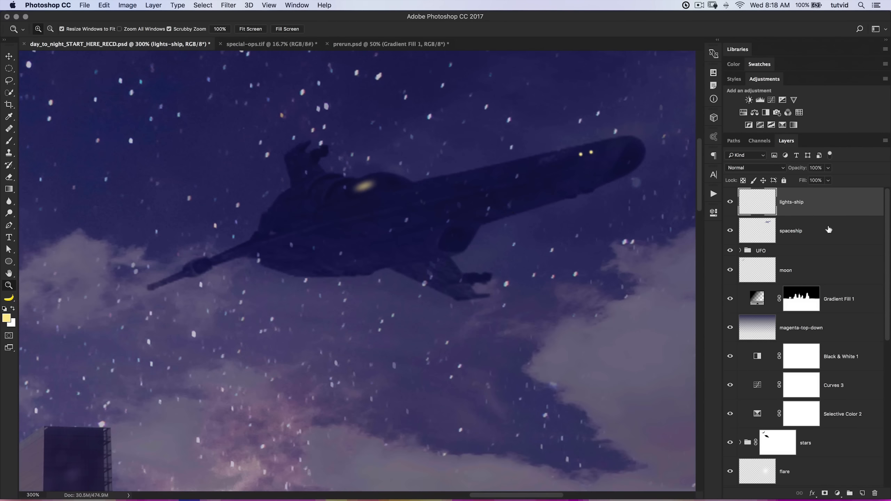
pyautogui.click(763, 165)
pyautogui.click(742, 236)
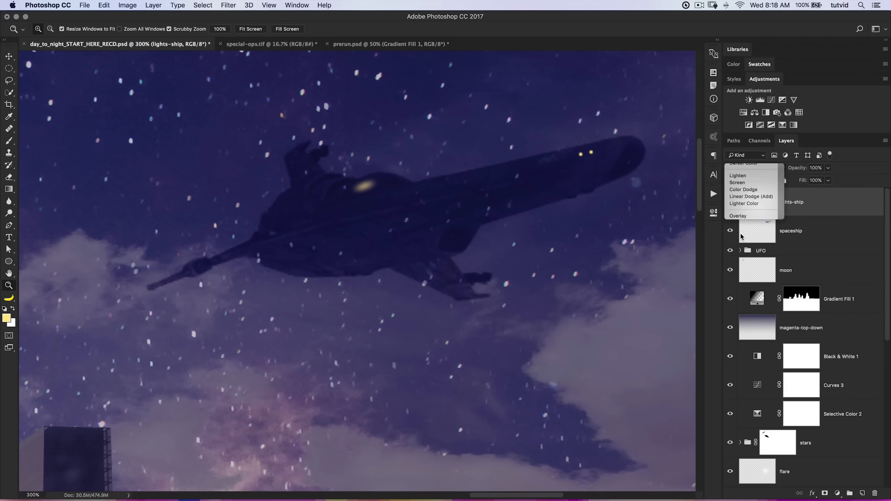
pyautogui.moveTo(801, 168); pyautogui.dragTo(791, 169)
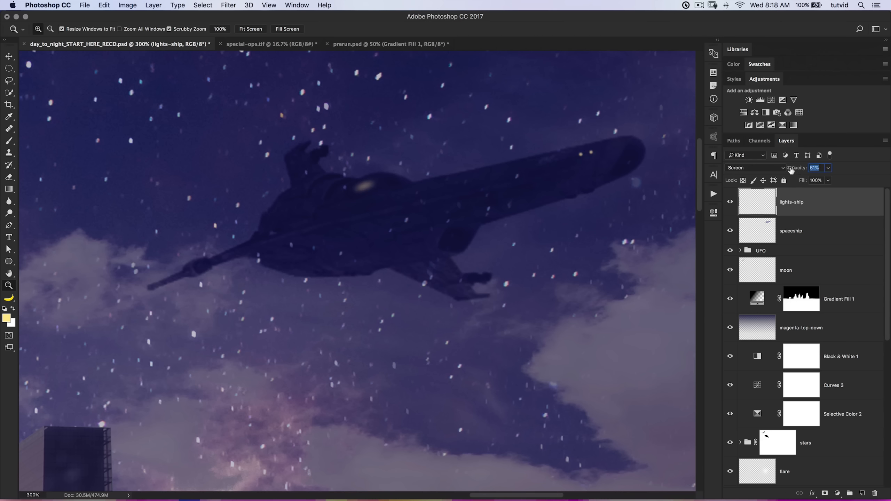
# Check the dimmed ship lights in the whole image and add a layer named afterburn above lights-ship.
pyautogui.press('super+minus')
pyautogui.press('super+minus')
pyautogui.press('super+minus')
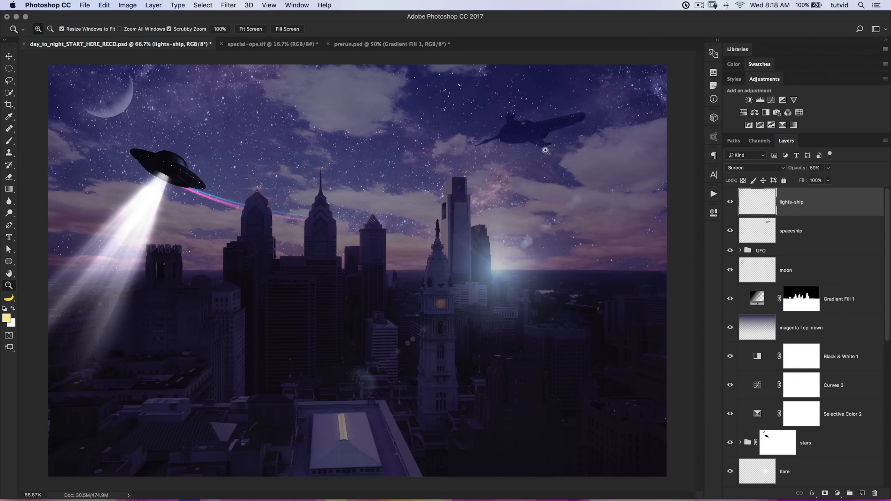
pyautogui.click(521, 131)
pyautogui.click(522, 132)
pyautogui.moveTo(488, 149); pyautogui.dragTo(470, 205)
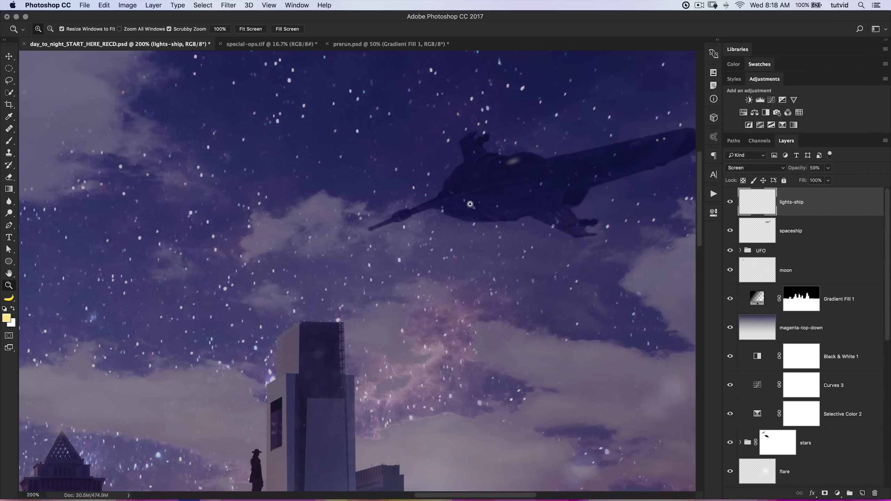
pyautogui.press('super+minus')
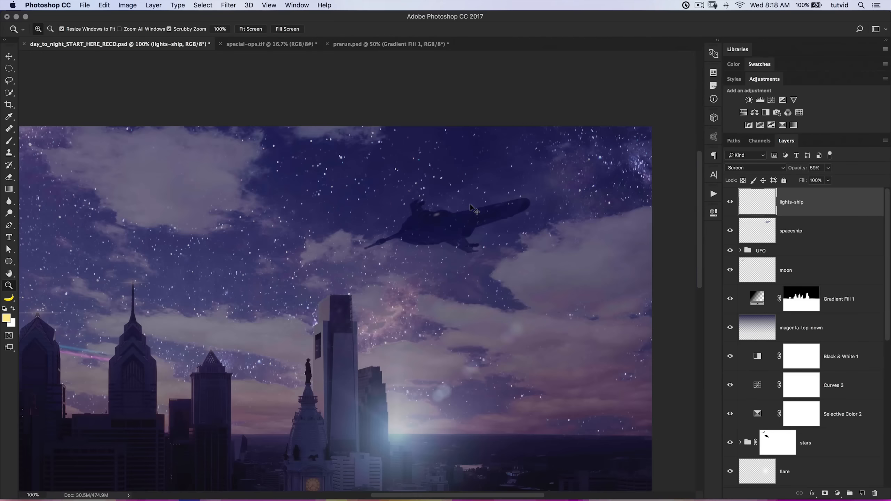
pyautogui.click(862, 494)
pyautogui.write('afterburn')
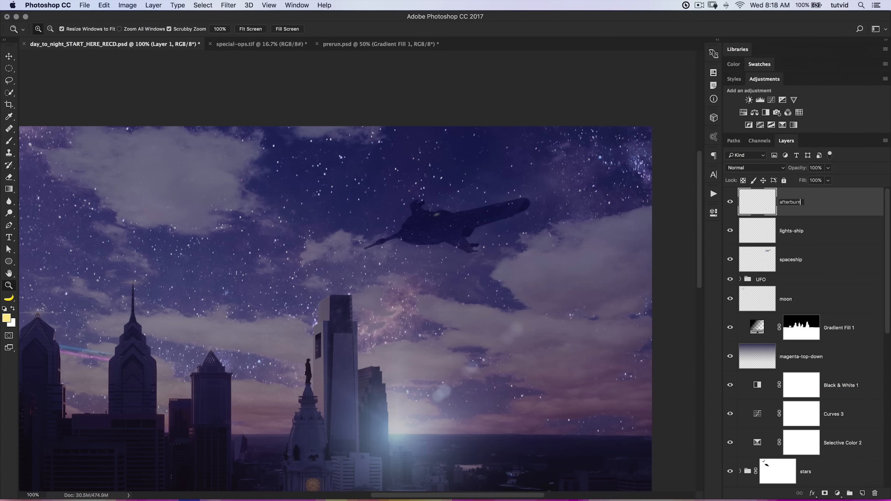
pyautogui.press('Return')
# Swap the foreground color to white and choose the 1818 px comet-streak brush tip.
pyautogui.moveTo(450, 277); pyautogui.dragTo(498, 249)
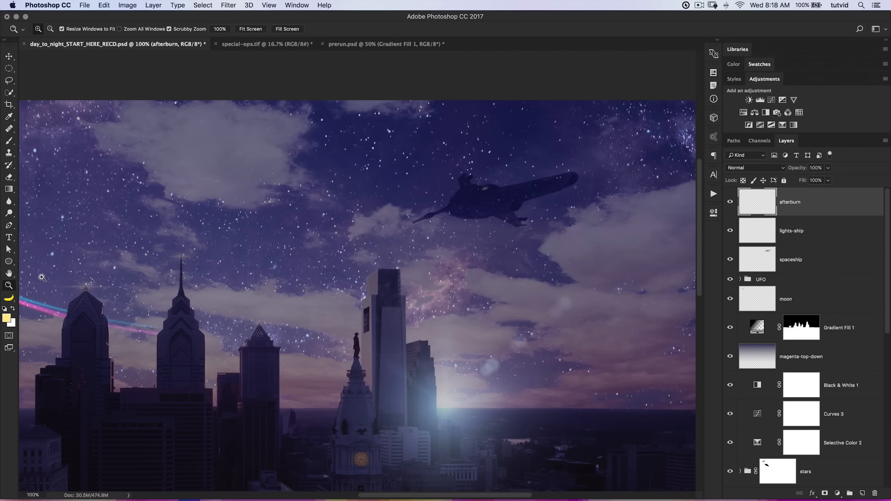
pyautogui.click(12, 309)
pyautogui.click(9, 141)
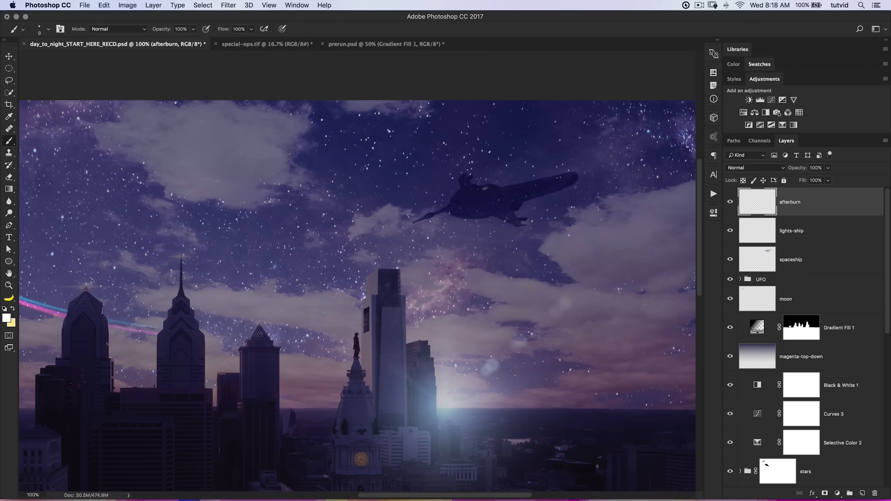
pyautogui.rightClick(317, 207)
pyautogui.scroll(-10, 438, 382)
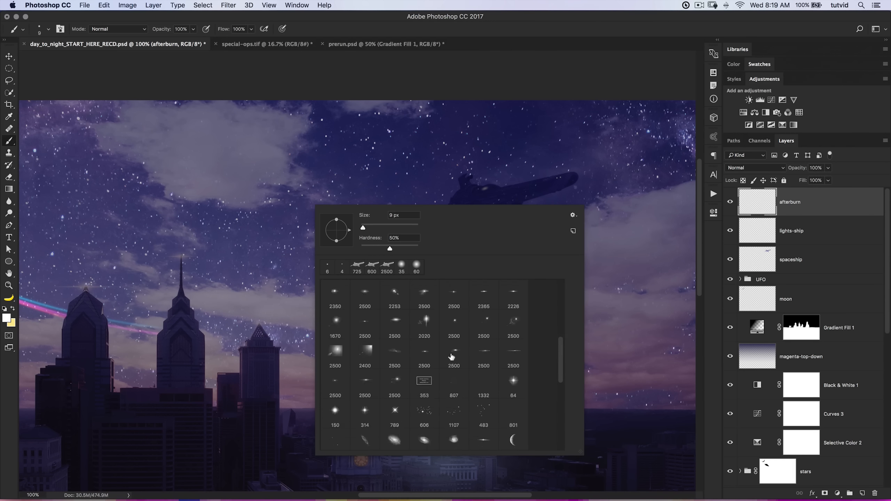
pyautogui.click(395, 358)
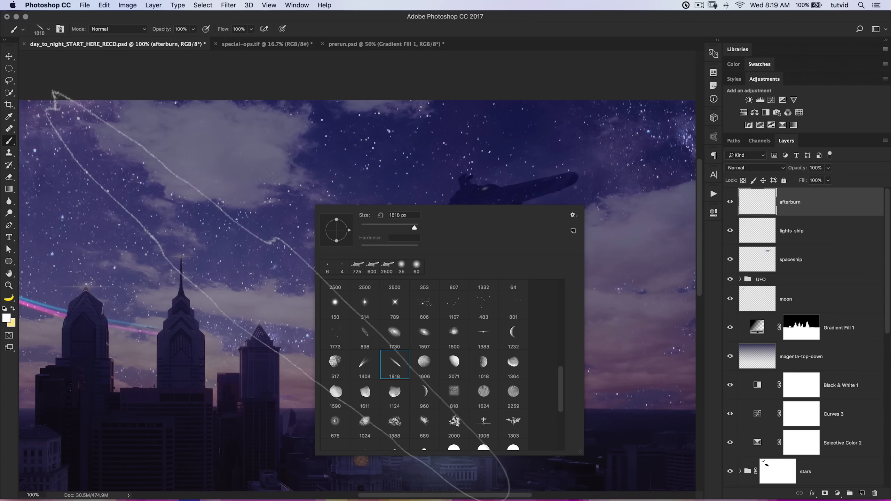
# Set the comet-streak brush size to 375 px and rotate the tip so the streak stands nearly upright.
pyautogui.moveTo(414, 228); pyautogui.dragTo(403, 227)
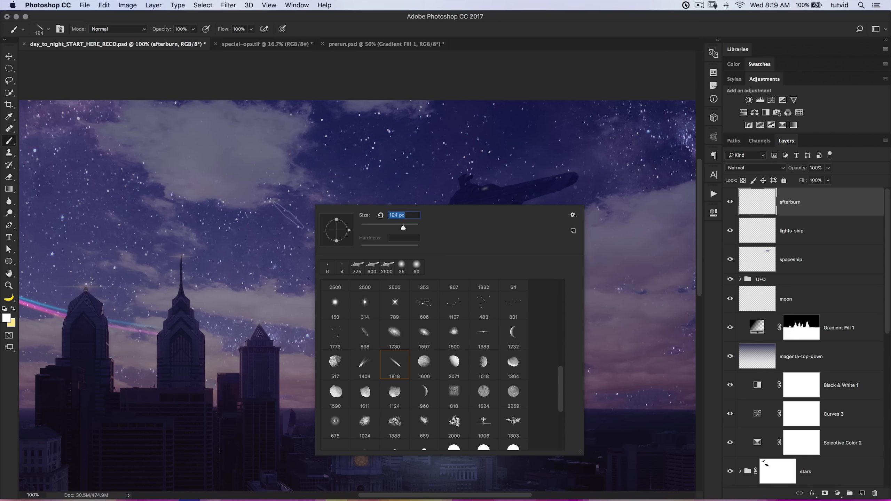
pyautogui.write('300')
pyautogui.press('Return')
pyautogui.write('375')
pyautogui.press('Return')
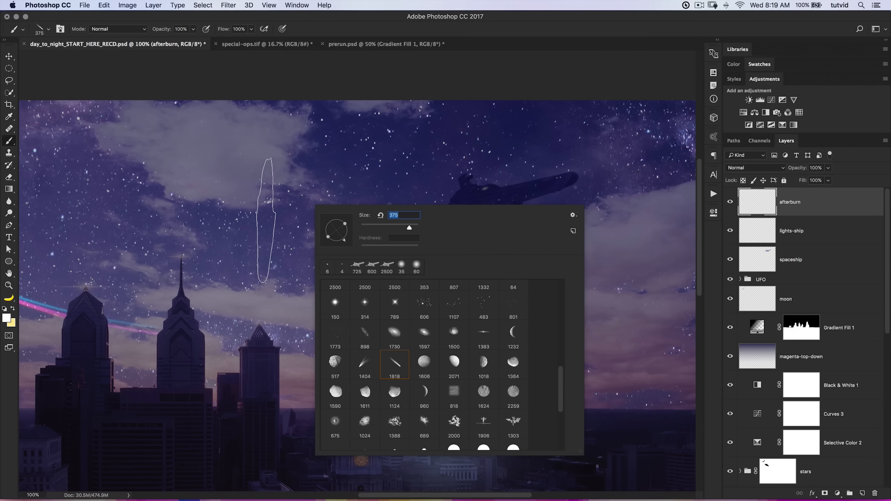
# Test the streak brush in the sky, undo the stamp and enlarge the brush to 500 px.
pyautogui.click(279, 225)
pyautogui.press('super+z')
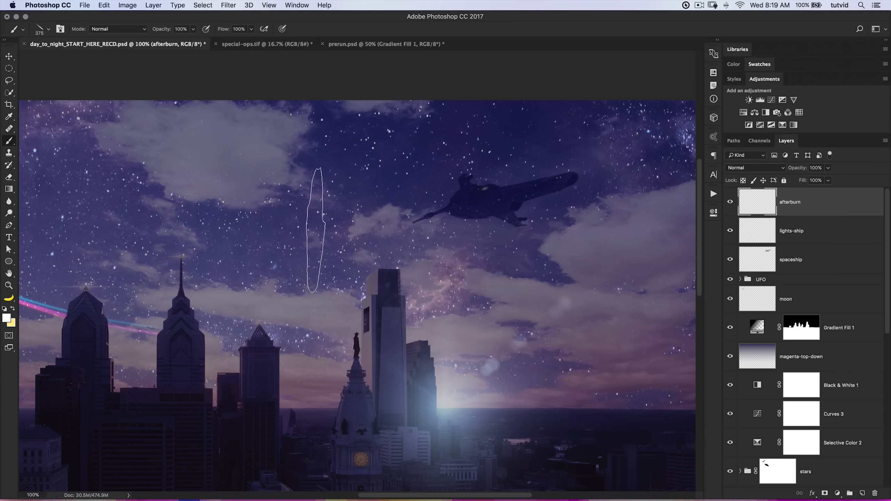
pyautogui.press(']')
pyautogui.press(']')
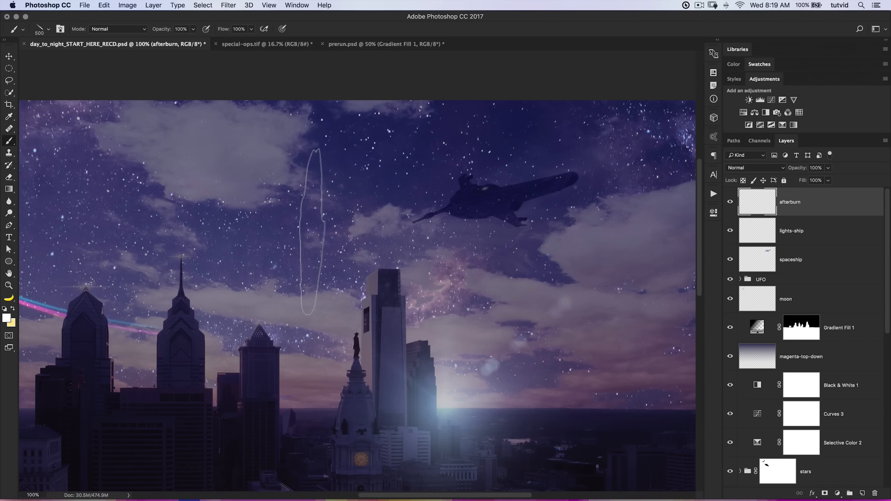
# Stamp one white, nearly vertical 500 px streak on the afterburn layer in the sky left of the spaceship.
pyautogui.click(314, 208)
pyautogui.press('super+t')
pyautogui.rightClick(321, 242)
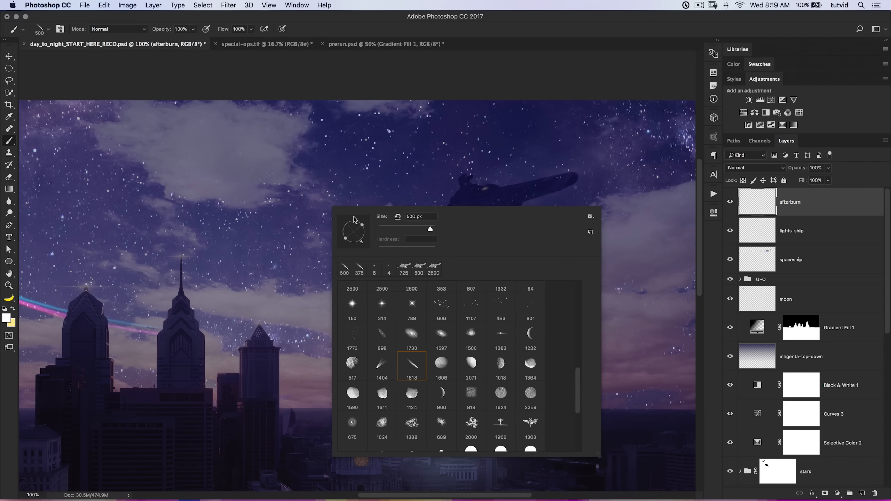
pyautogui.click(302, 232)
pyautogui.hotkey('ctrl', 'z')
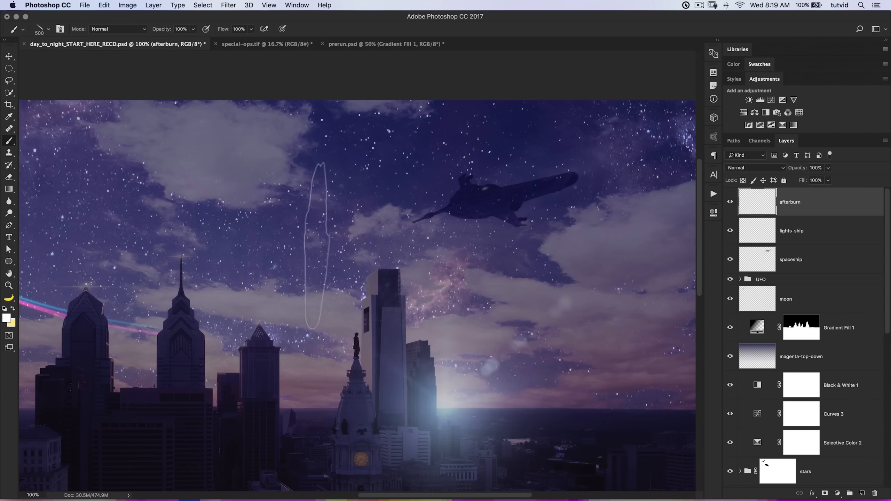
pyautogui.click(326, 212)
pyautogui.press('z')
pyautogui.click(349, 233)
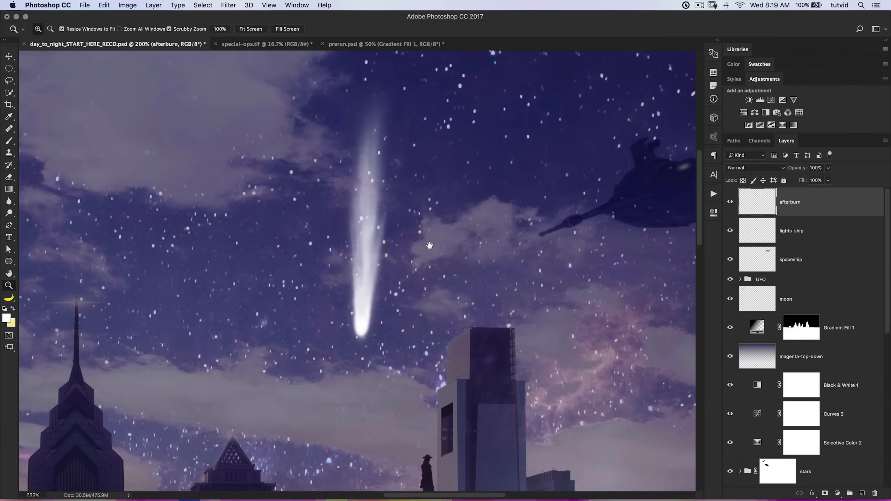
pyautogui.press('super+minus')
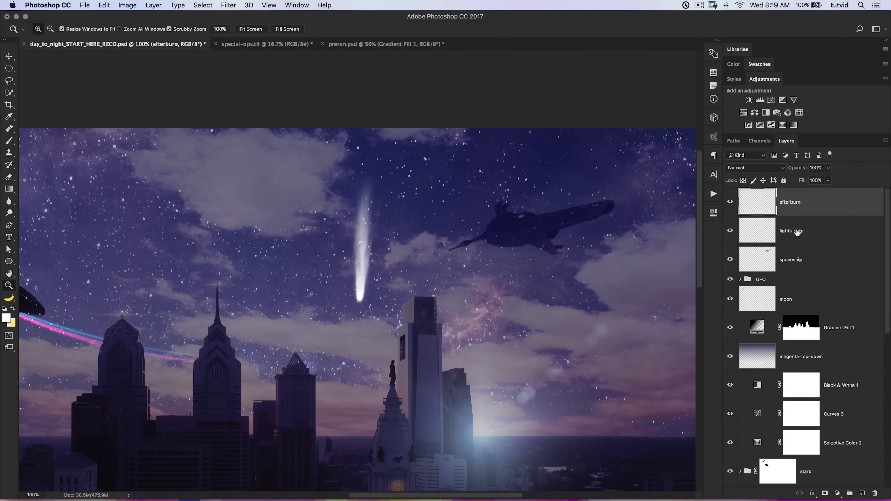
# Duplicate the white afterburn streak layer twice so three identical copies are stacked.
pyautogui.press('super+j')
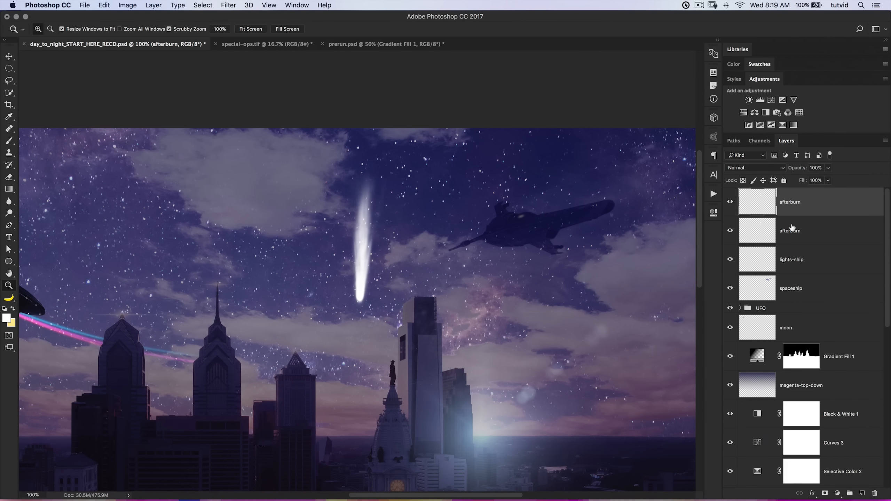
pyautogui.press('super+j')
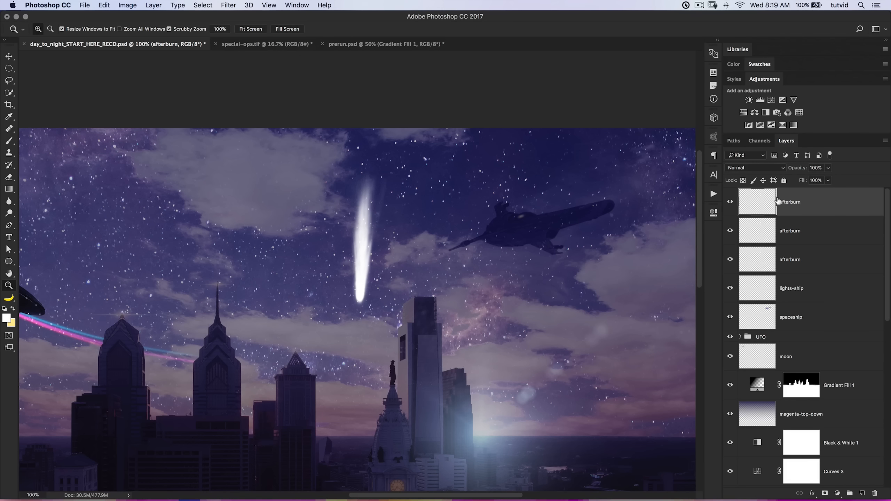
pyautogui.press('super+j')
pyautogui.press('super+z')
# Colorize the uppermost afterburn copy red using Hue/Saturation with hue 0, saturation 100 and lightness -60.
pyautogui.press('super+u')
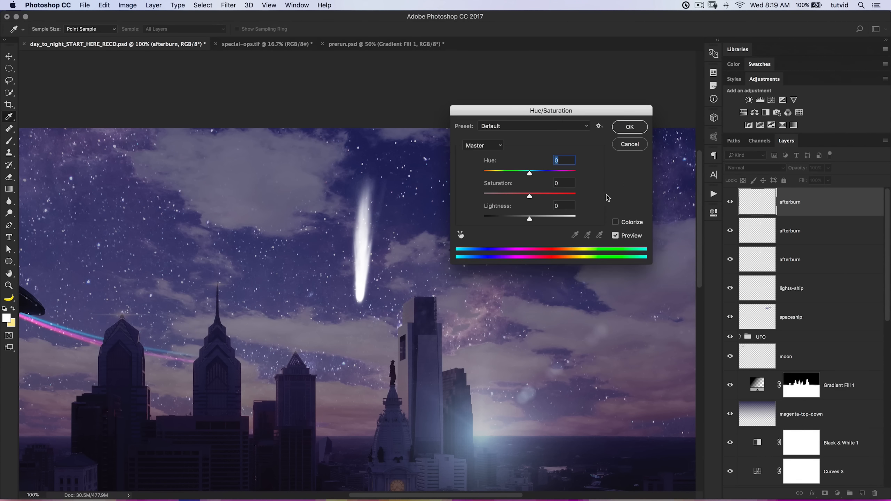
pyautogui.click(616, 222)
pyautogui.moveTo(530, 219); pyautogui.dragTo(587, 197)
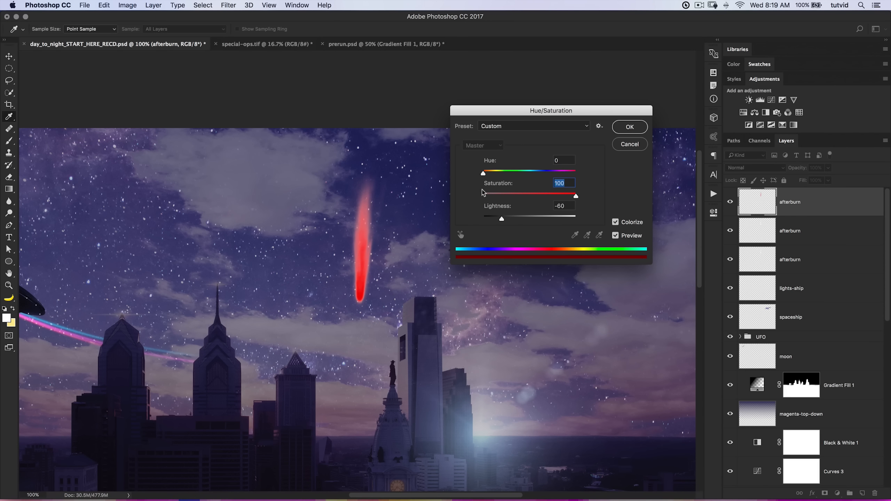
pyautogui.click(630, 127)
pyautogui.press('z')
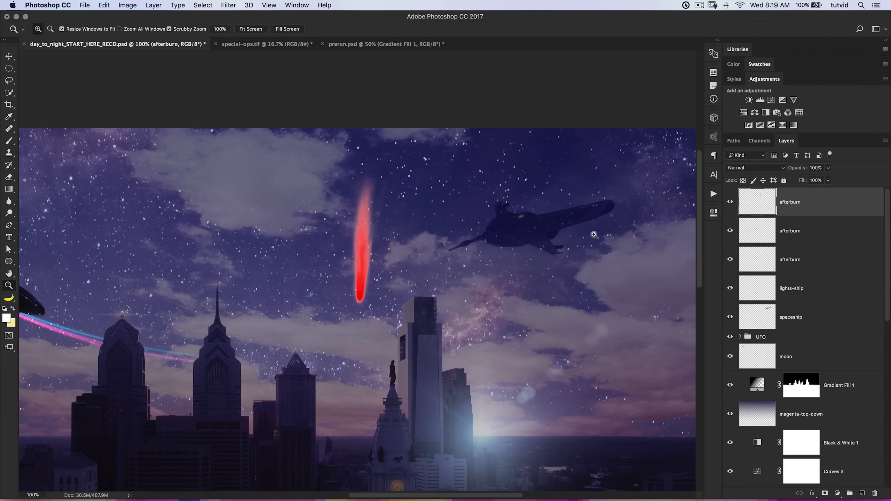
# Shorten the red streak from its upper end and align it with the base of the white streak.
pyautogui.press('super+t')
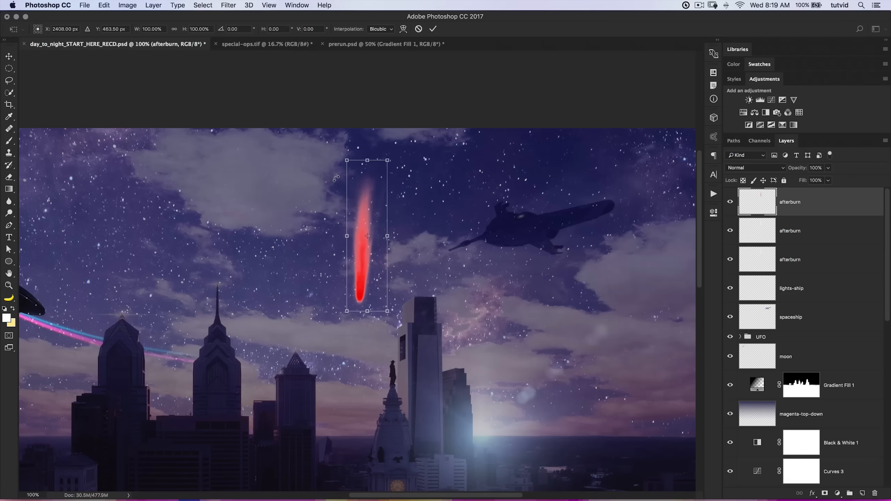
pyautogui.moveTo(368, 160); pyautogui.dragTo(357, 242)
pyautogui.press('Return')
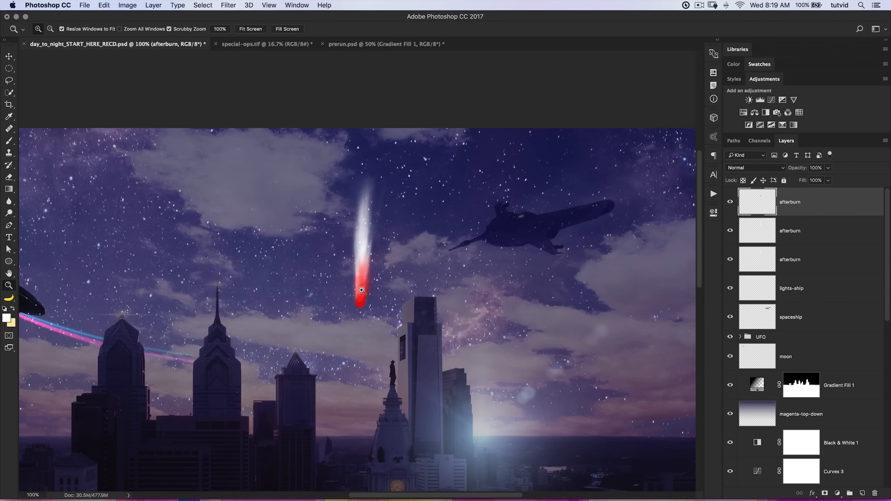
pyautogui.moveTo(359, 292); pyautogui.dragTo(360, 285)
# Colorize the middle afterburn copy orange with hue 32, saturation 100 and lightness -45.
pyautogui.moveTo(773, 234); pyautogui.dragTo(754, 250)
pyautogui.press('super+u')
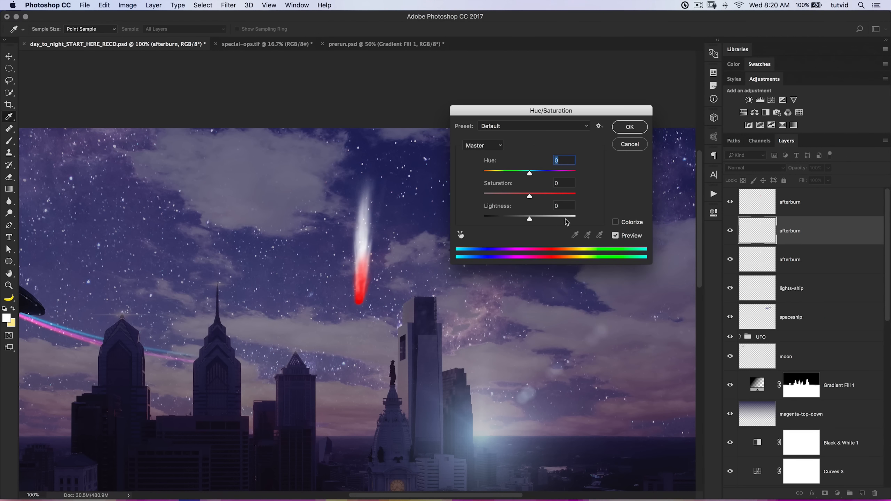
pyautogui.click(618, 224)
pyautogui.moveTo(529, 219); pyautogui.dragTo(577, 197)
pyautogui.click(491, 172)
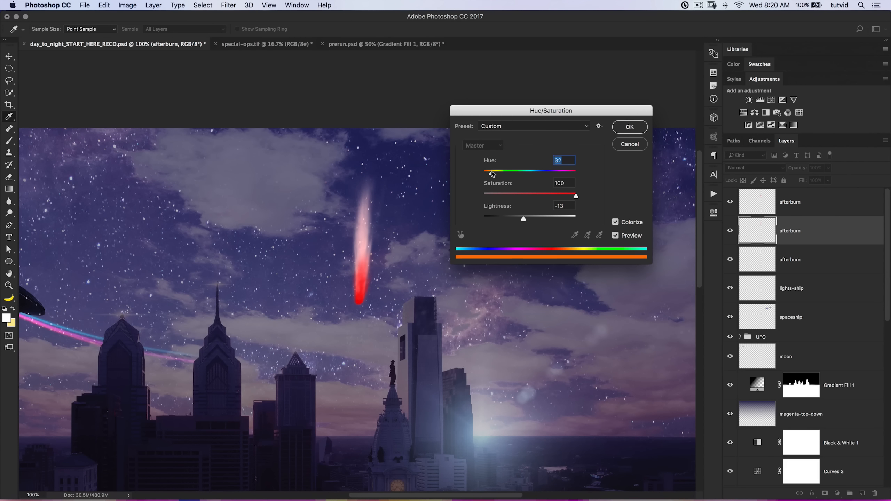
pyautogui.moveTo(524, 219); pyautogui.dragTo(509, 221)
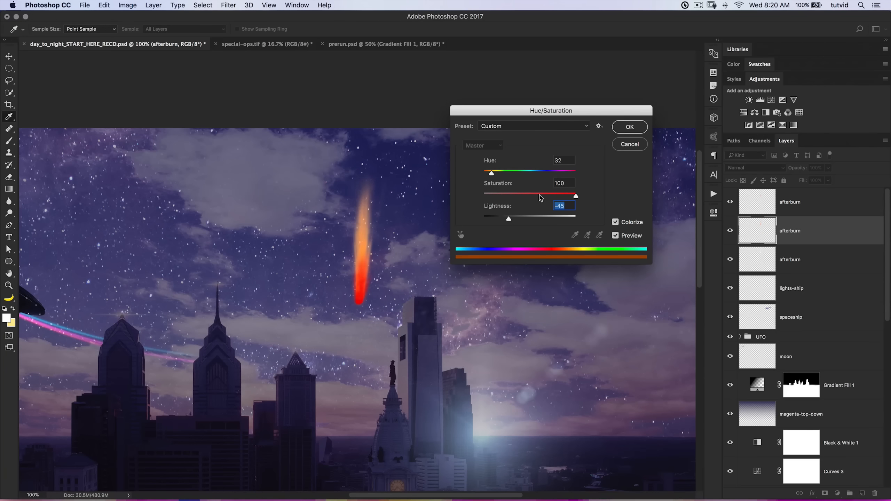
pyautogui.click(630, 131)
# Scale the orange streak to about 75% height from its upper end and nudge it slightly up and left.
pyautogui.press('v')
pyautogui.press('super+t')
pyautogui.moveTo(367, 160); pyautogui.dragTo(367, 199)
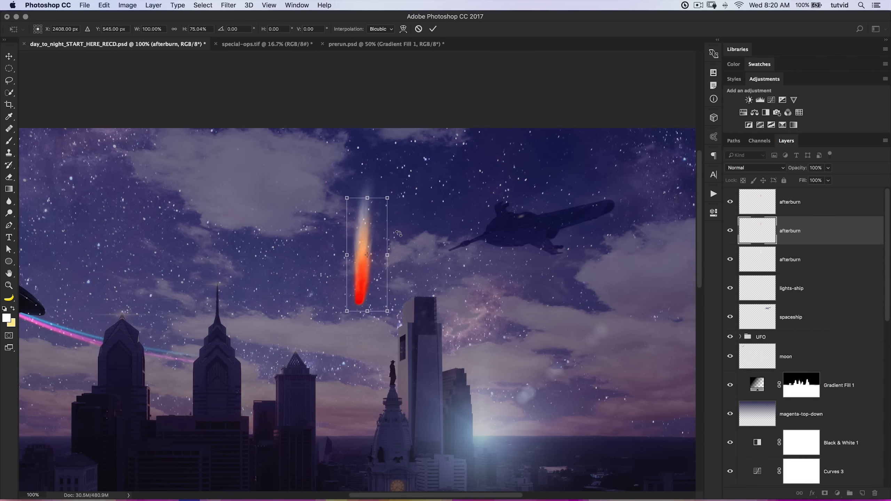
pyautogui.press('Up')
pyautogui.press('Up')
pyautogui.press('Up')
pyautogui.press('Up')
pyautogui.press('Up')
pyautogui.press('Up')
pyautogui.press('Up')
pyautogui.press('Left')
pyautogui.press('Left')
pyautogui.press('Left')
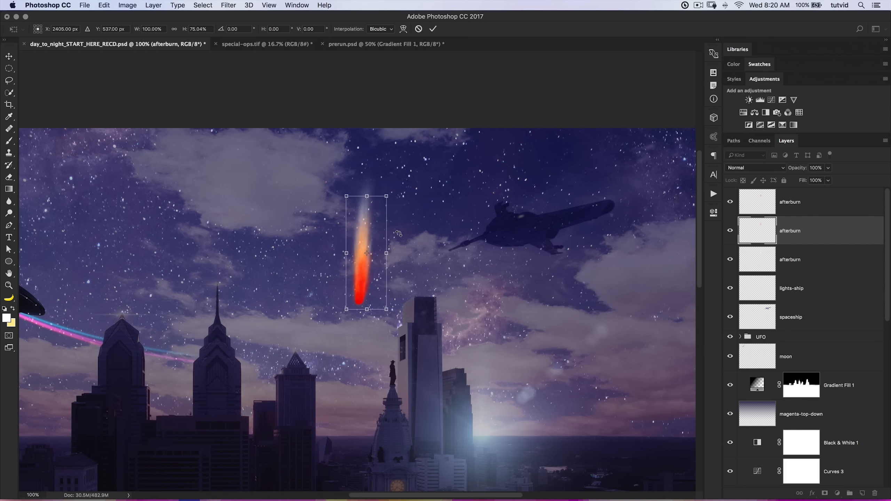
pyautogui.press('Return')
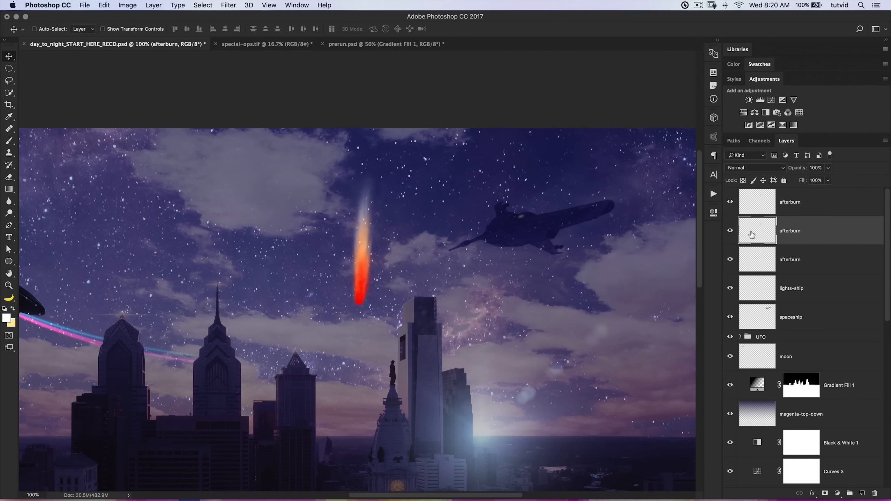
# Colorize the lowest afterburn copy yellow with hue 61, saturation 100 and lightness -17.
pyautogui.click(767, 262)
pyautogui.click(731, 259)
pyautogui.click(731, 259)
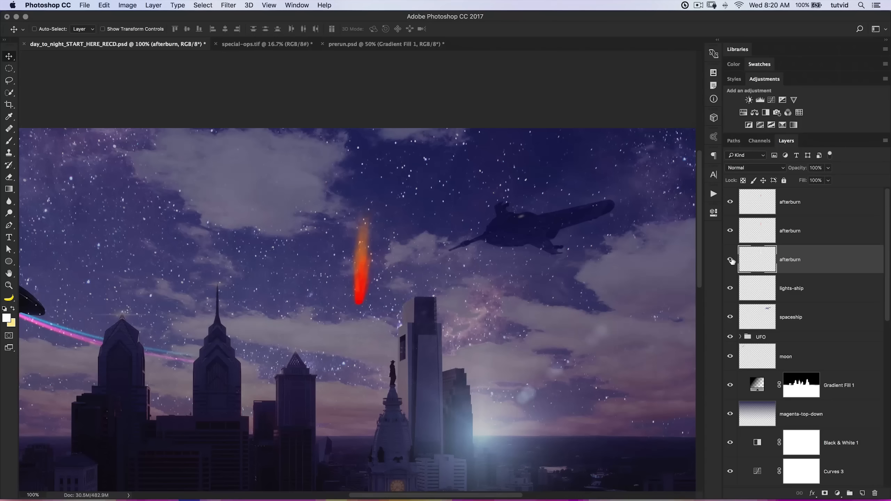
pyautogui.press('super+u')
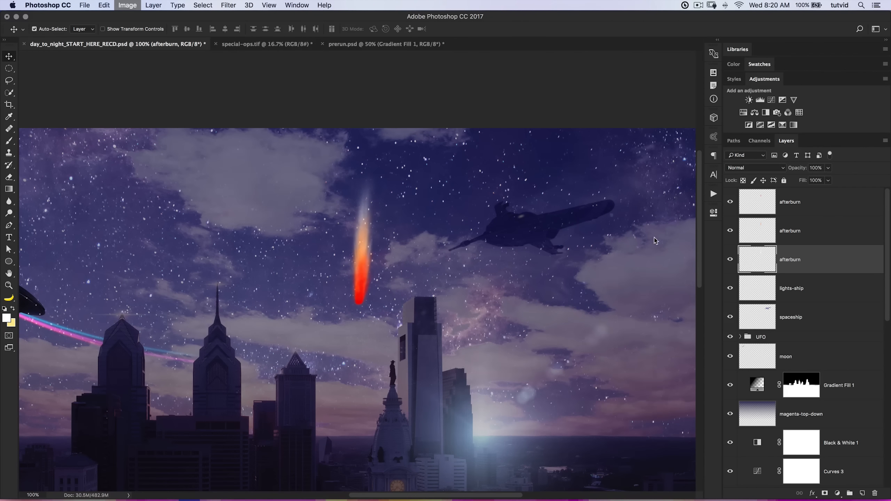
pyautogui.click(622, 224)
pyautogui.moveTo(529, 219); pyautogui.dragTo(576, 196)
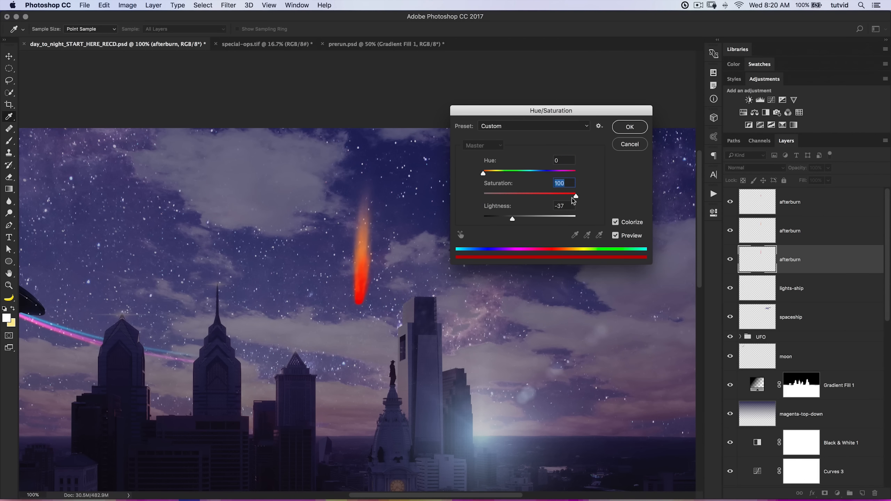
pyautogui.moveTo(484, 173); pyautogui.dragTo(498, 172)
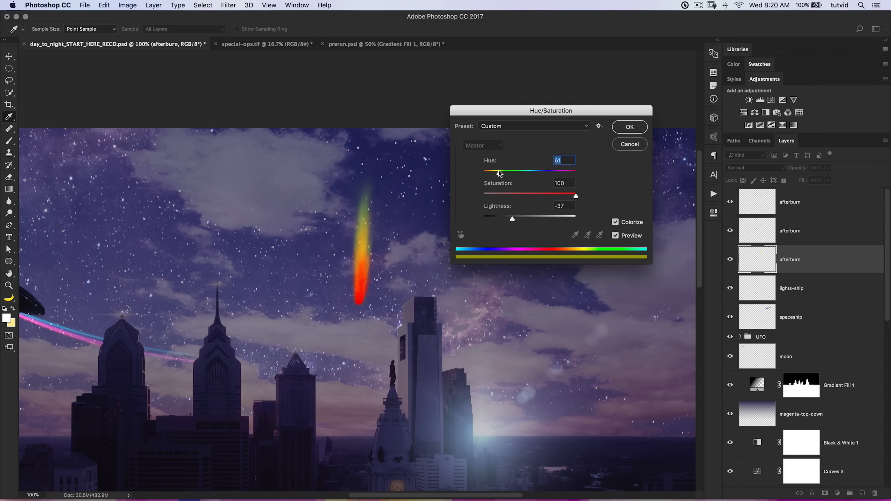
pyautogui.moveTo(512, 222); pyautogui.dragTo(522, 218)
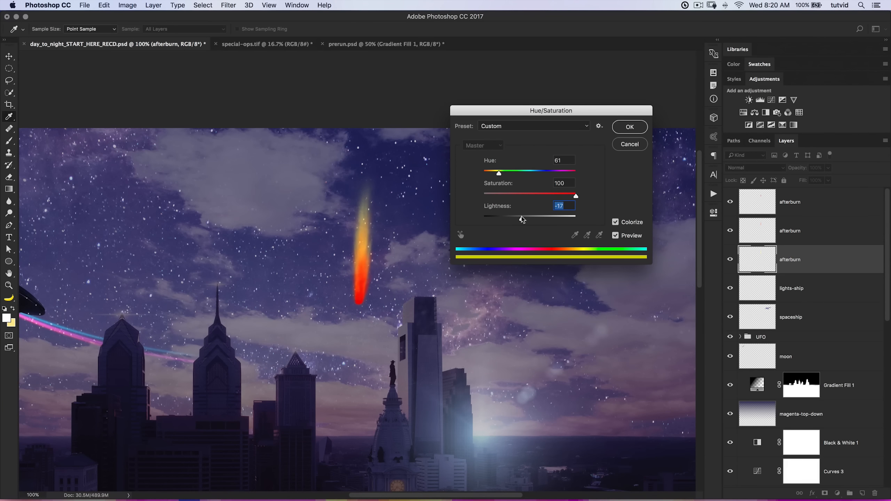
pyautogui.click(620, 127)
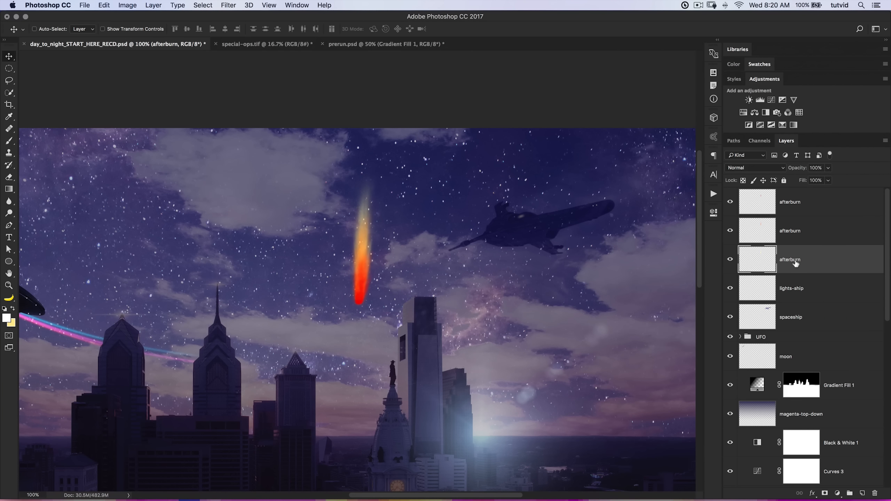
# Duplicate the yellow afterburn layer and rename the lower copy "trail".
pyautogui.press('super+j')
pyautogui.click(806, 292)
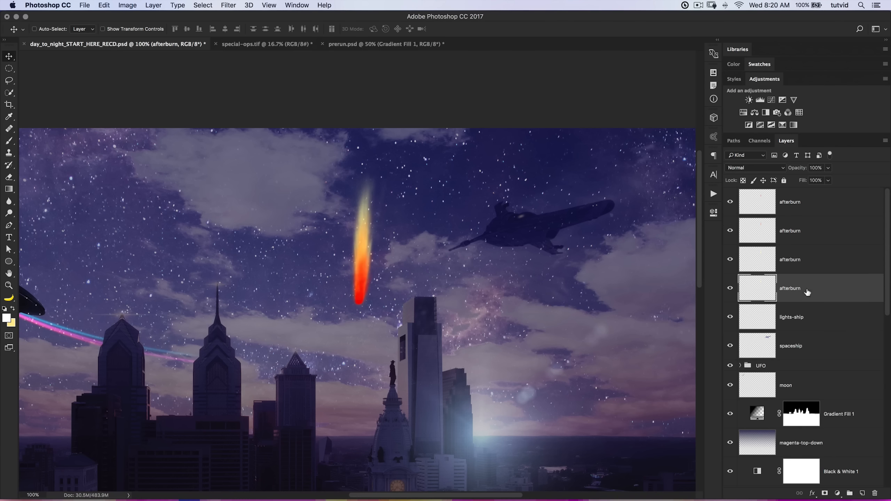
pyautogui.doubleClick(790, 288)
pyautogui.write('trail')
pyautogui.press('Return')
# Place the trail layer's transform pivot at the flame's base and stretch the streak slightly upward.
pyautogui.press('super+t')
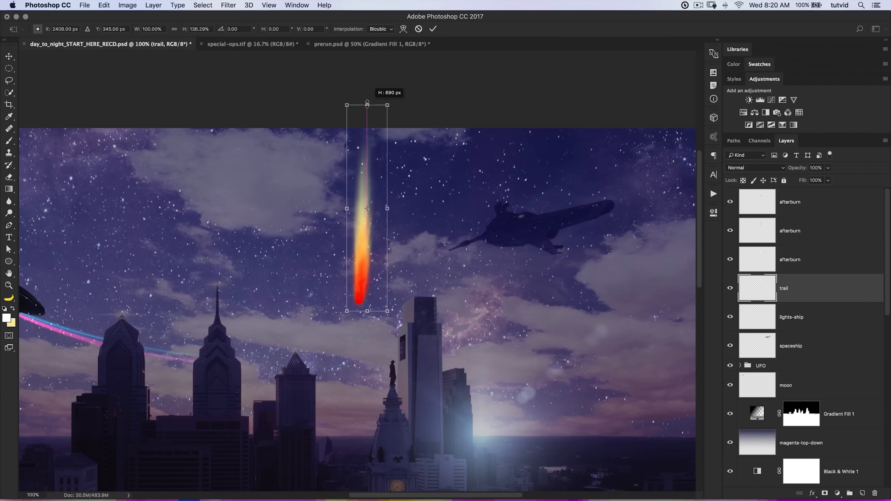
pyautogui.moveTo(368, 241); pyautogui.dragTo(359, 301)
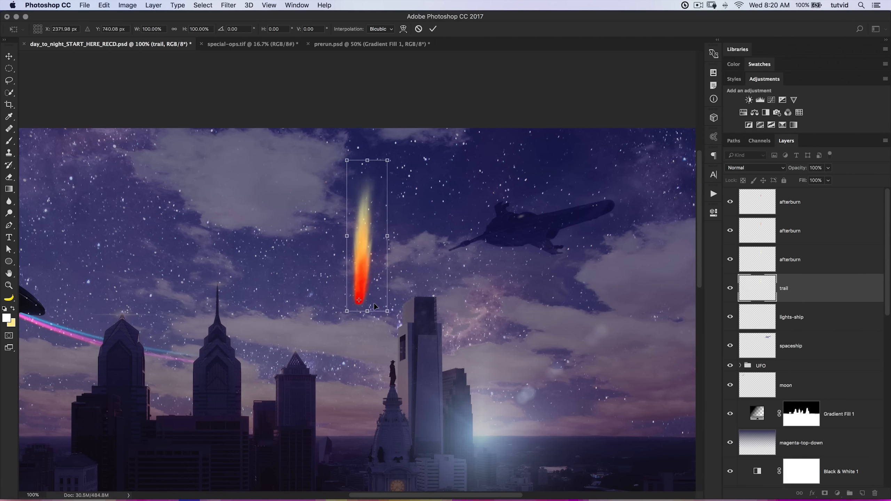
pyautogui.press('super+minus')
pyautogui.press('super+minus')
pyautogui.moveTo(405, 133); pyautogui.dragTo(405, 119)
pyautogui.click(433, 29)
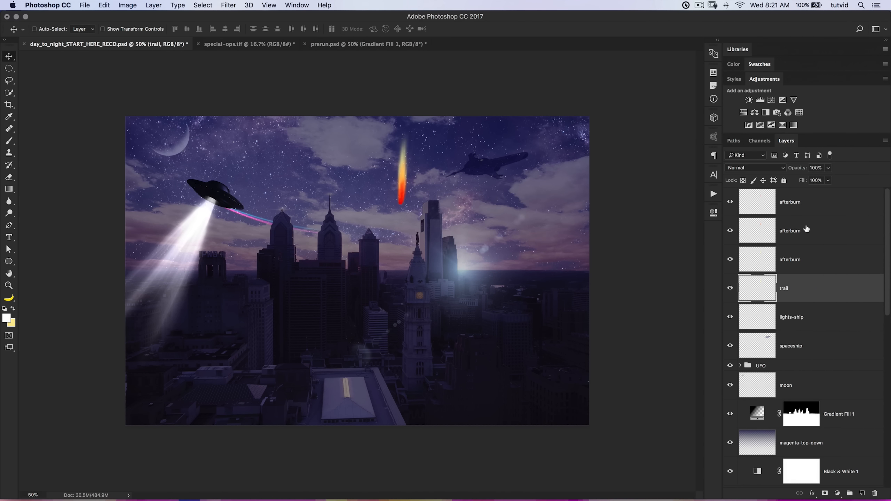
# Move the flame layers down together, then stretch the trail layer upward from the flame's base past the image's upper edge.
pyautogui.keyDown('shift'); pyautogui.click(818, 203); pyautogui.keyUp('shift')
pyautogui.moveTo(398, 175); pyautogui.dragTo(391, 210)
pyautogui.click(817, 287)
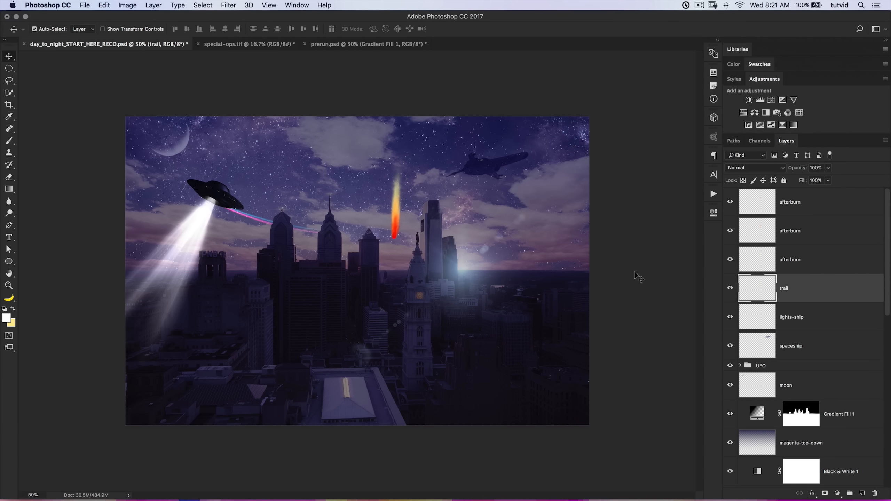
pyautogui.press('super+t')
pyautogui.moveTo(399, 201); pyautogui.dragTo(394, 238)
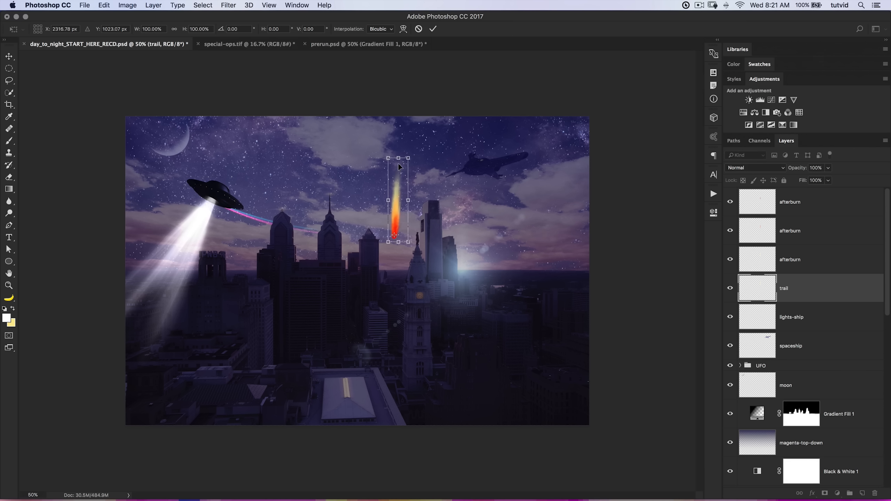
pyautogui.moveTo(399, 159); pyautogui.dragTo(405, 106)
pyautogui.press('Return')
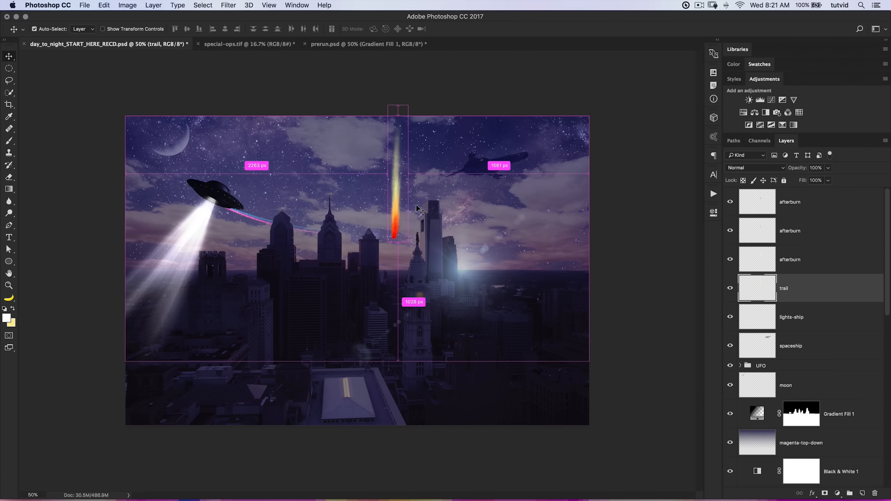
# Turn the trail streak white using Hue/Saturation with saturation -100 and lightness +100.
pyautogui.press('super+1')
pyautogui.scroll(5, 416, 205)
pyautogui.hscroll(3, 417, 204)
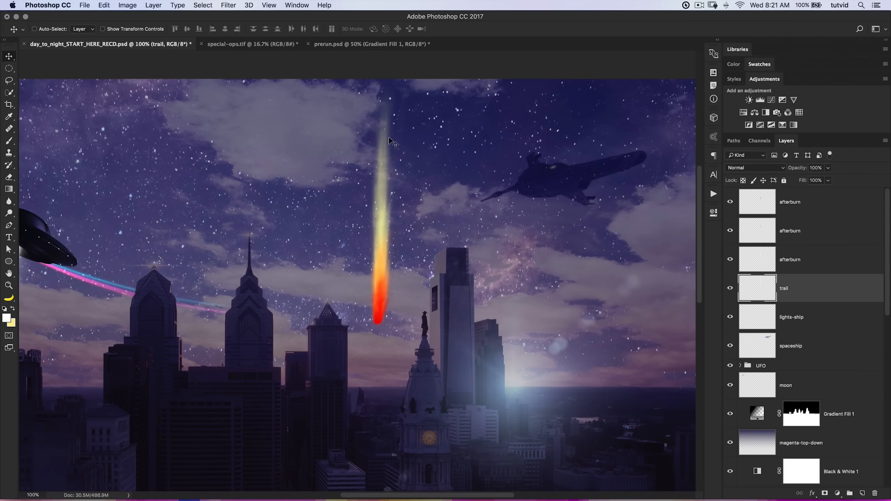
pyautogui.press('super+u')
pyautogui.moveTo(529, 196); pyautogui.dragTo(475, 197)
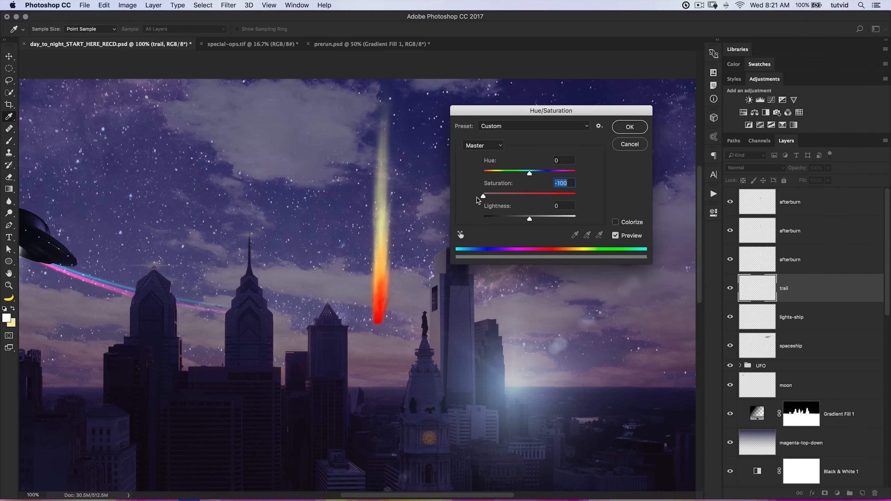
pyautogui.moveTo(529, 218); pyautogui.dragTo(603, 225)
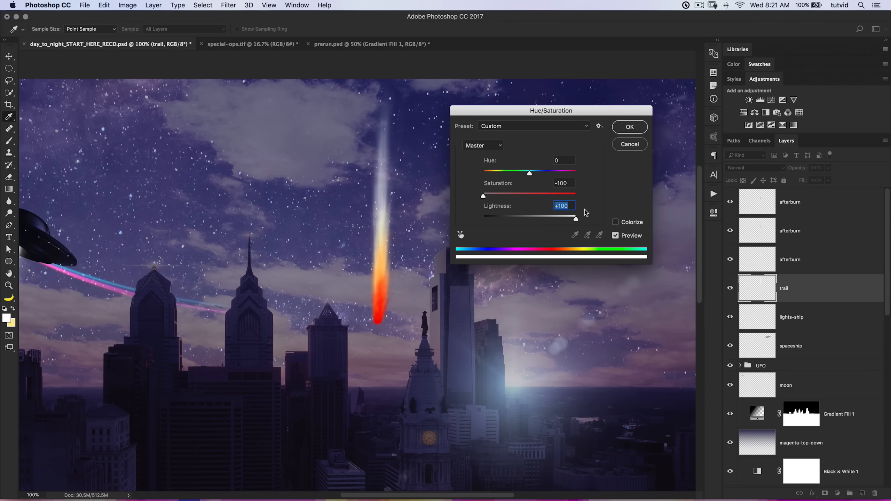
pyautogui.click(630, 127)
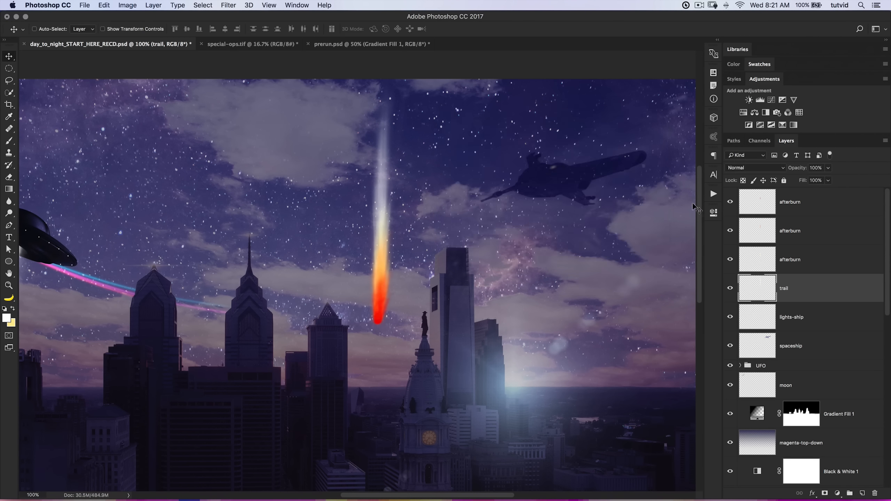
# Hide the trail layer and set the stacked afterburn layers to the Color Dodge blend mode.
pyautogui.click(729, 288)
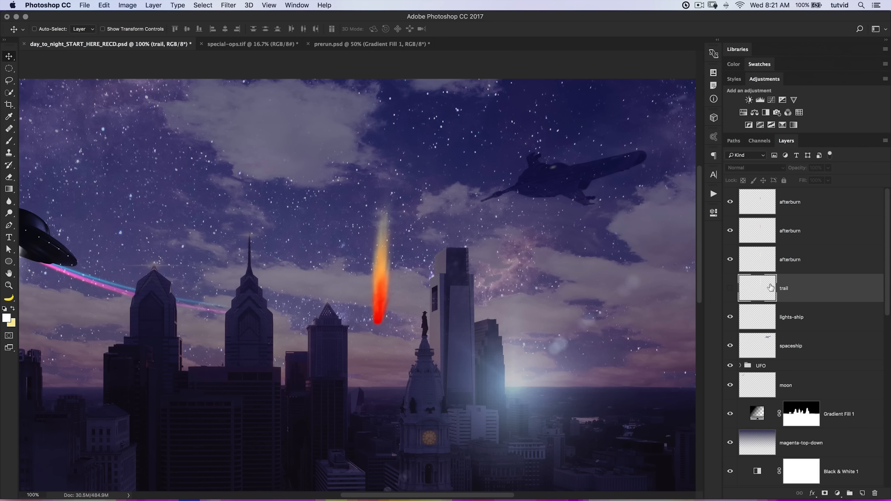
pyautogui.click(769, 254)
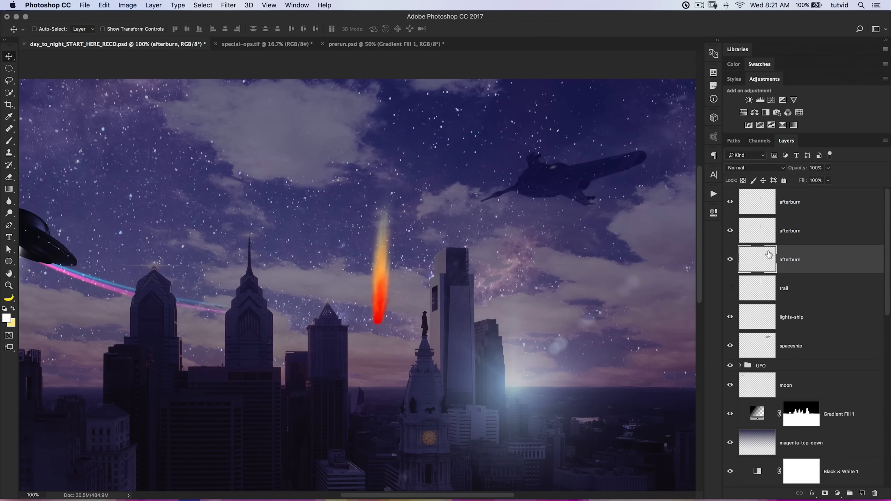
pyautogui.click(755, 169)
pyautogui.click(795, 239)
pyautogui.click(795, 237)
pyautogui.click(759, 168)
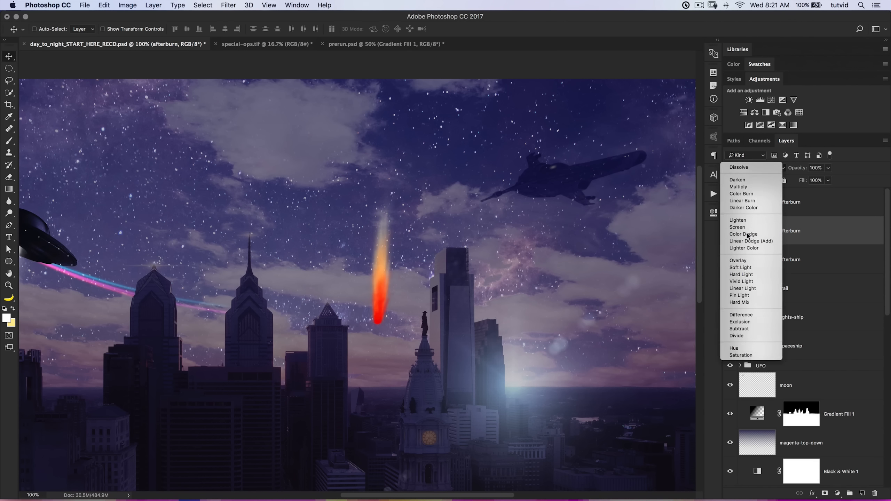
pyautogui.click(739, 234)
pyautogui.click(768, 207)
pyautogui.click(755, 169)
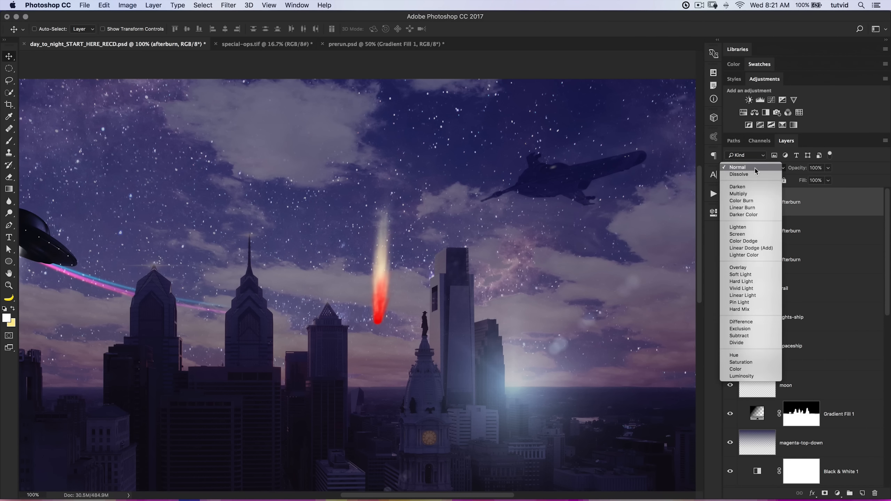
pyautogui.click(749, 241)
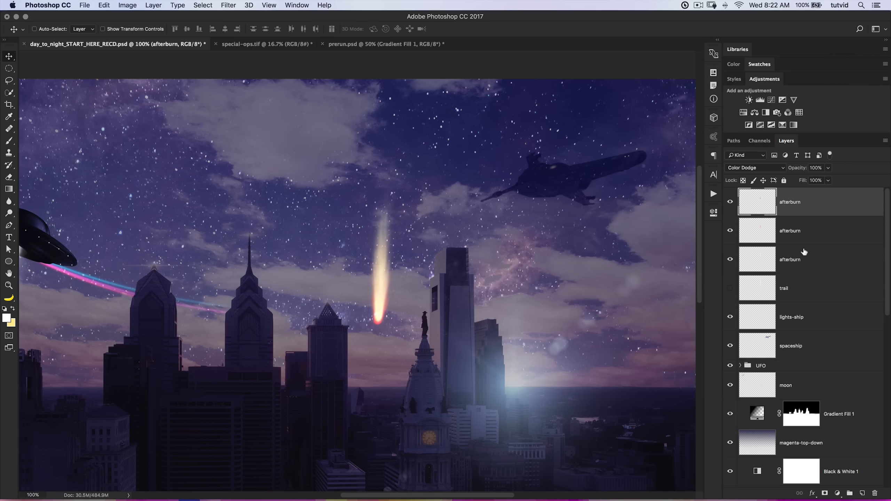
# Convert the three afterburn layers into one smart object and make the trail layer visible again.
pyautogui.click(808, 258)
pyautogui.keyDown('shift'); pyautogui.click(813, 200); pyautogui.keyUp('shift')
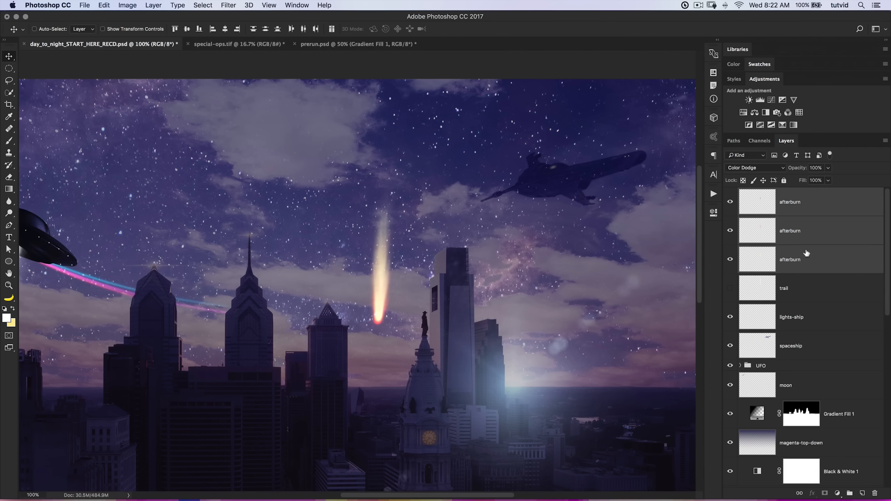
pyautogui.rightClick(807, 233)
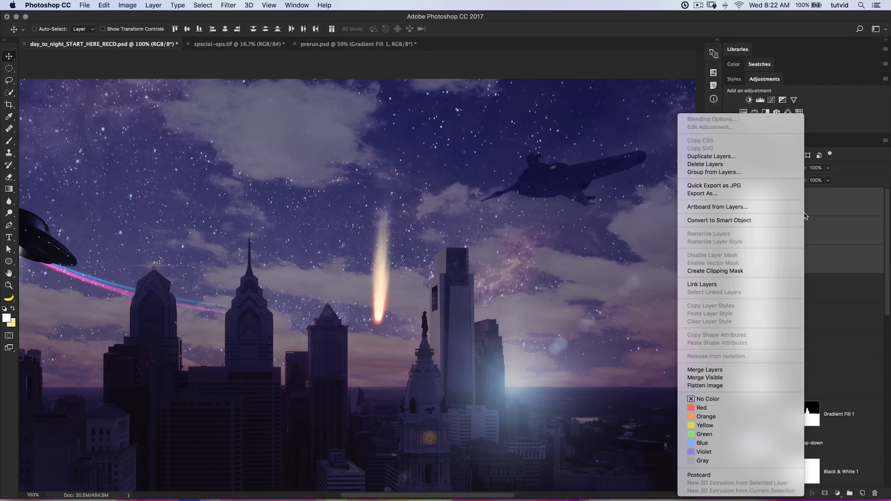
pyautogui.click(737, 221)
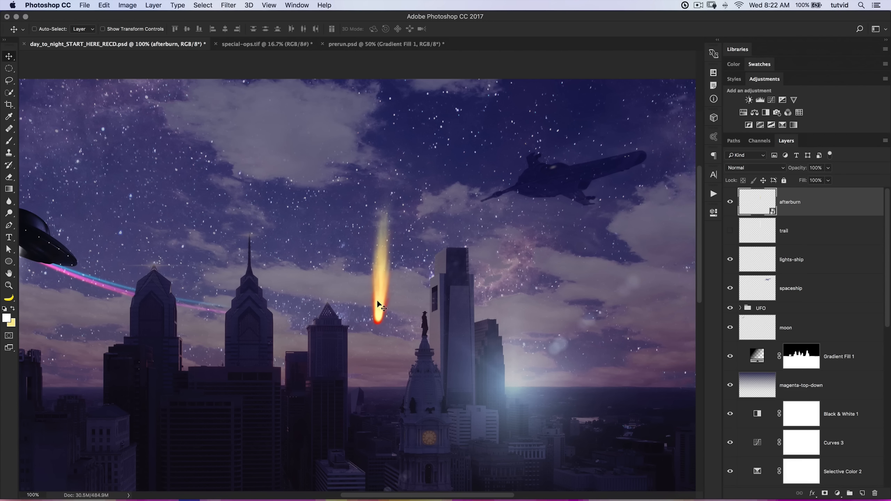
pyautogui.click(730, 232)
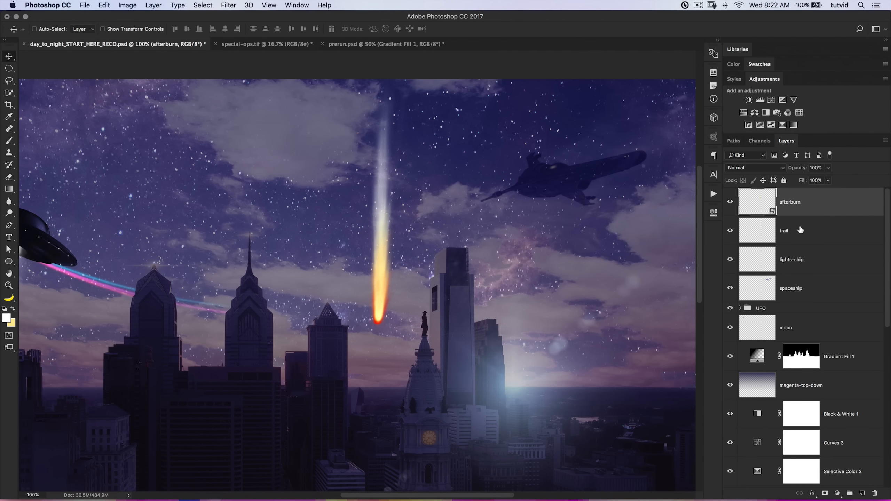
# Group the afterburn and trail layers as "afterburn" and convert the group to a smart object.
pyautogui.keyDown('shift'); pyautogui.click(806, 236); pyautogui.keyUp('shift')
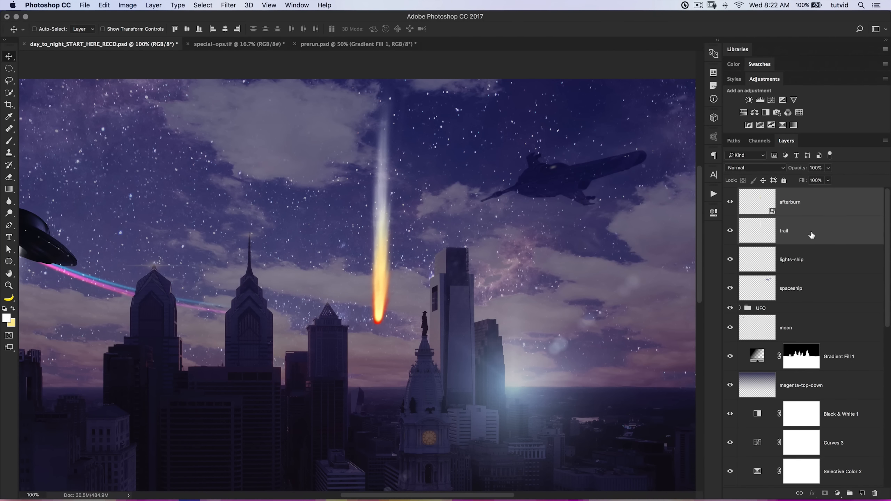
pyautogui.press('super+g')
pyautogui.doubleClick(766, 196)
pyautogui.write('afterburn')
pyautogui.press('Return')
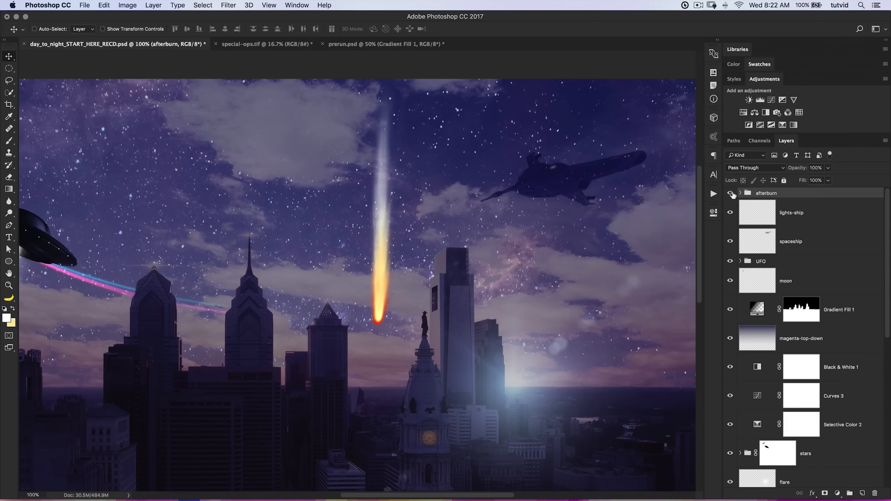
pyautogui.rightClick(794, 194)
pyautogui.click(815, 295)
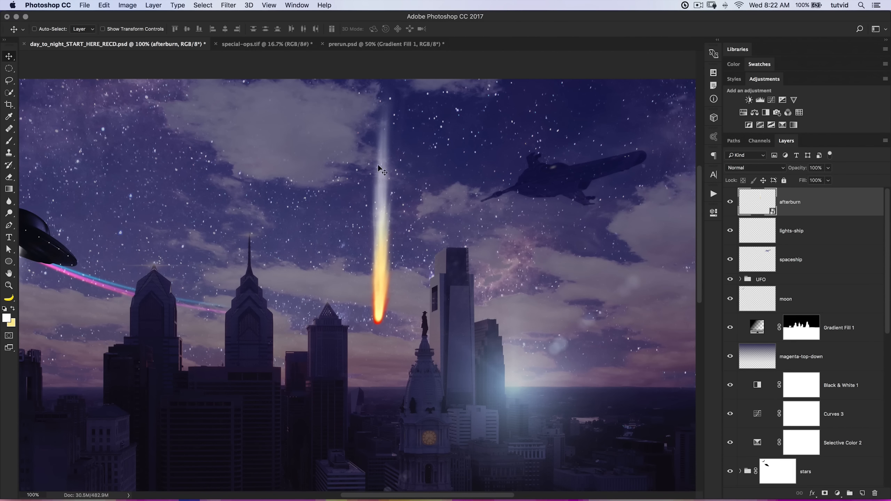
# Move the afterburn near the spaceship's tail and scale it to about 128.6% width and 71.3% height.
pyautogui.moveTo(382, 261)
pyautogui.mouseDown()
pyautogui.moveTo(486, 260)
pyautogui.moveTo(482, 285)
pyautogui.mouseUp()
pyautogui.press('super')
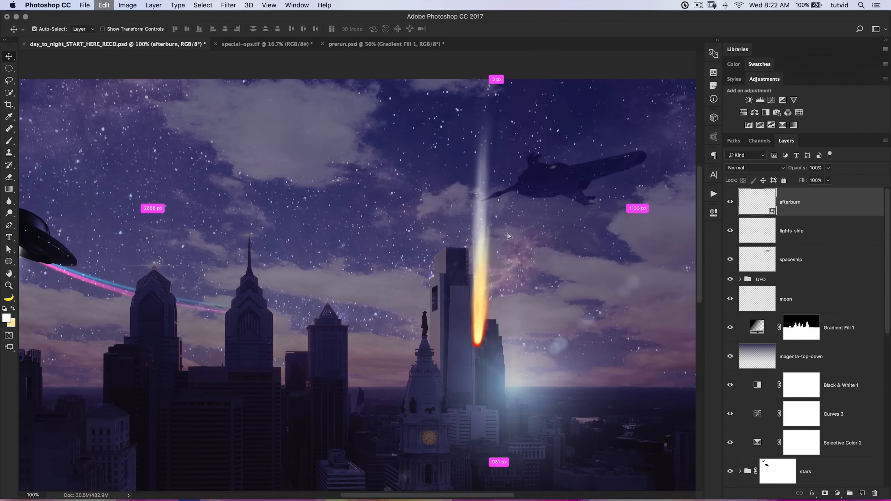
pyautogui.press('super+t')
pyautogui.moveTo(491, 354); pyautogui.dragTo(494, 276)
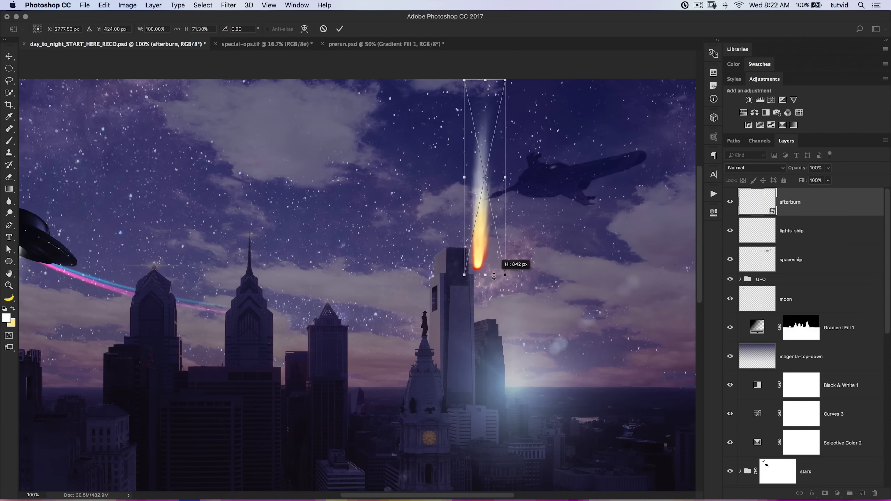
pyautogui.moveTo(505, 178); pyautogui.dragTo(521, 179)
# Rotate the afterburn to about -95° and position its hot end at the rear of the spaceship.
pyautogui.moveTo(535, 148)
pyautogui.mouseDown()
pyautogui.moveTo(498, 127)
pyautogui.moveTo(454, 141)
pyautogui.mouseUp()
pyautogui.moveTo(561, 173)
pyautogui.mouseDown()
pyautogui.moveTo(508, 187)
pyautogui.moveTo(523, 191)
pyautogui.mouseUp()
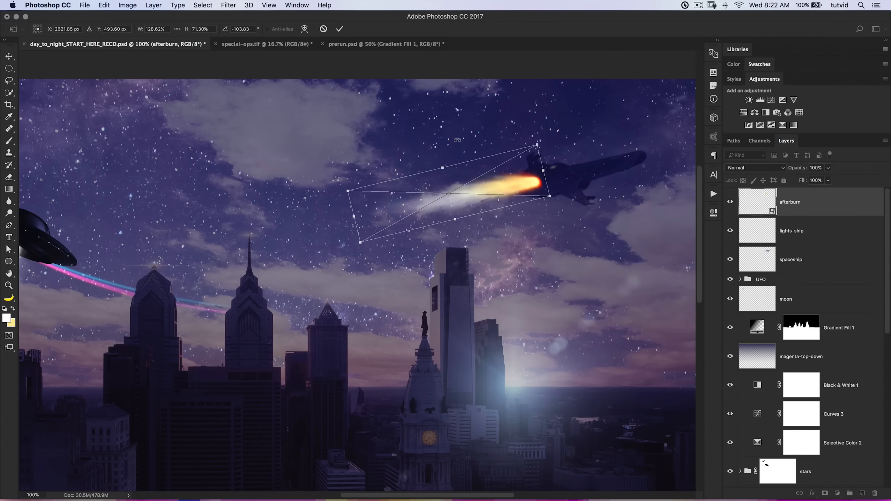
pyautogui.moveTo(457, 140); pyautogui.dragTo(475, 135)
pyautogui.moveTo(514, 204)
pyautogui.mouseDown()
pyautogui.moveTo(513, 181)
pyautogui.moveTo(547, 190)
pyautogui.moveTo(508, 187)
pyautogui.moveTo(504, 196)
pyautogui.mouseUp()
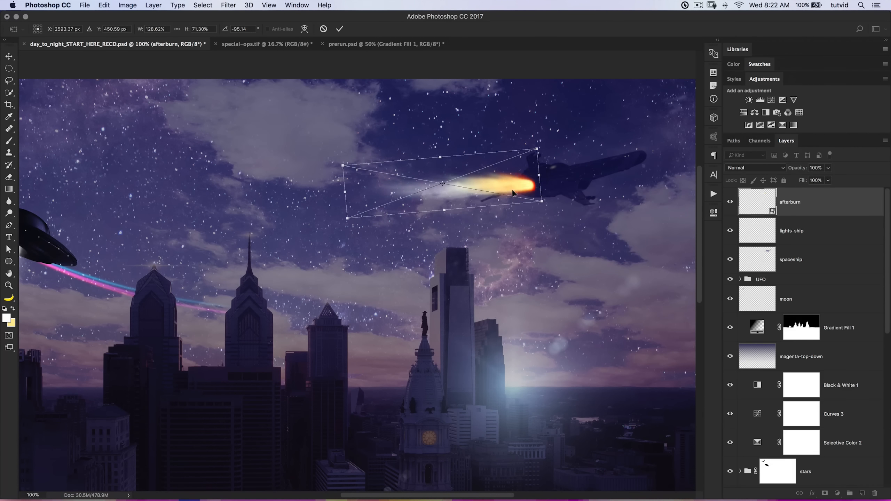
# Taper the afterburn so it narrows toward its tail and widens at the spaceship, and fit it against the engine.
pyautogui.rightClick(460, 204)
pyautogui.click(495, 232)
pyautogui.moveTo(343, 167); pyautogui.dragTo(352, 176)
pyautogui.moveTo(535, 151); pyautogui.dragTo(536, 145)
pyautogui.moveTo(500, 183); pyautogui.dragTo(508, 175)
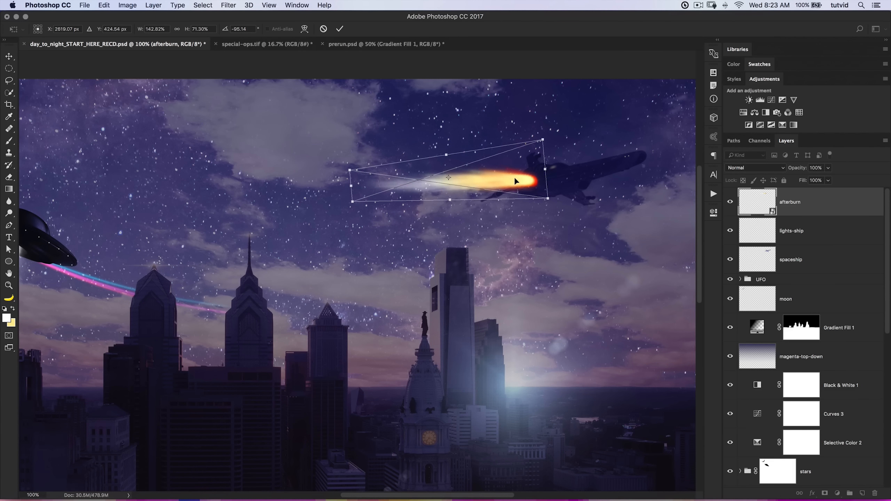
pyautogui.click(339, 30)
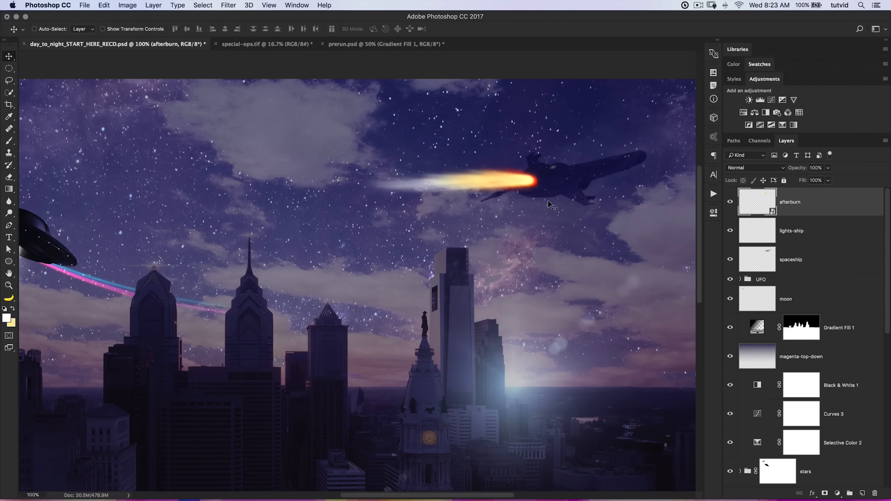
# Rotate the afterburn slightly counterclockwise to match the spaceship's tilt and realign it with the ship's rear.
pyautogui.moveTo(521, 179); pyautogui.dragTo(523, 186)
pyautogui.hotkey('ctrl', 't')
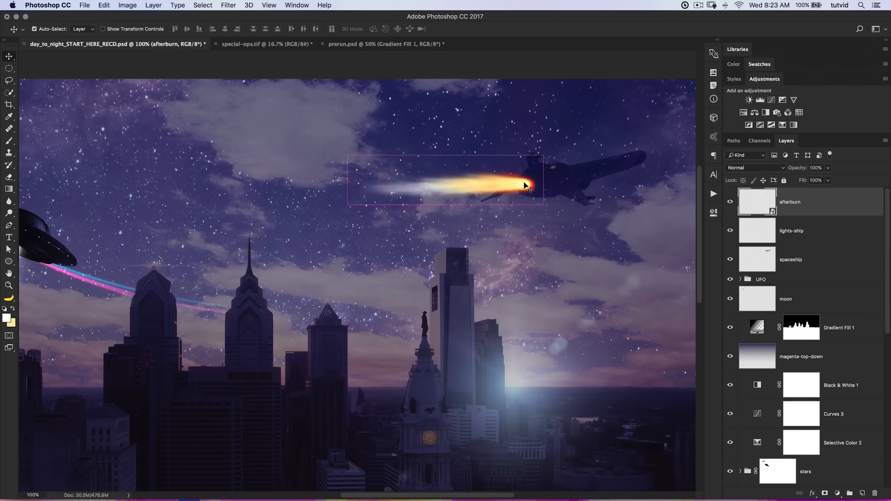
pyautogui.moveTo(558, 156); pyautogui.dragTo(555, 151)
pyautogui.moveTo(554, 147); pyautogui.dragTo(552, 140)
pyautogui.moveTo(522, 174)
pyautogui.mouseDown()
pyautogui.moveTo(524, 190)
pyautogui.moveTo(510, 185)
pyautogui.mouseUp()
pyautogui.press('Return')
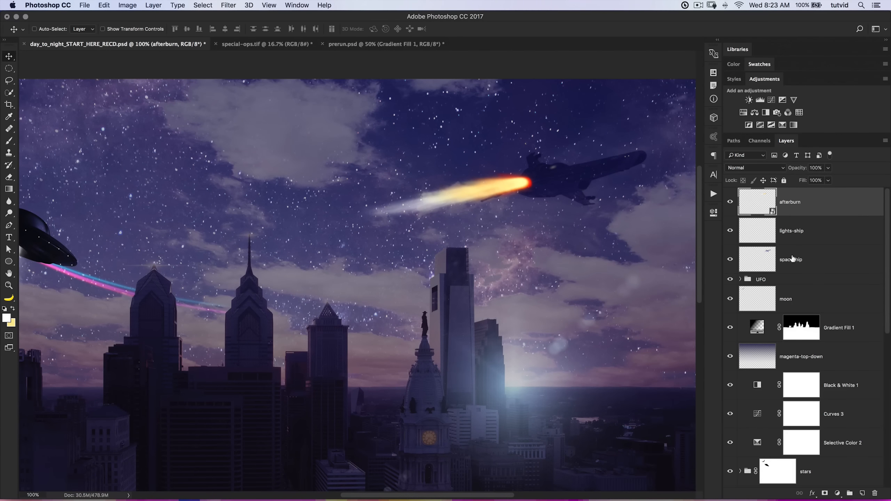
# Place the afterburn layer beneath the spaceship layer and mask the spaceship's shape out of it.
pyautogui.moveTo(778, 219); pyautogui.dragTo(802, 267)
pyautogui.click(767, 237)
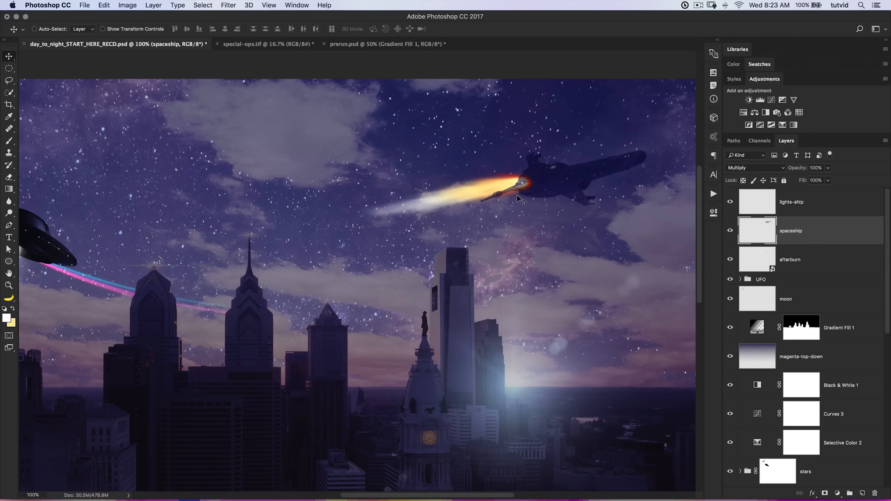
pyautogui.keyDown('super'); pyautogui.click(765, 233); pyautogui.keyUp('super')
pyautogui.click(777, 270)
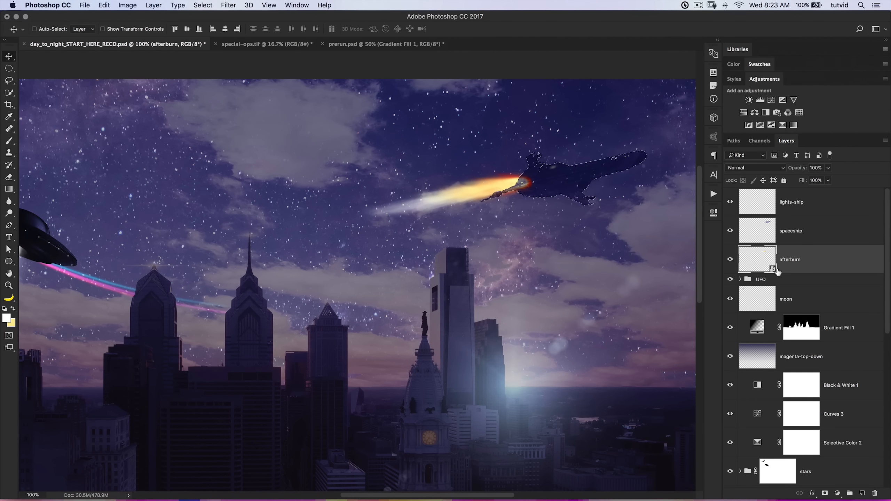
pyautogui.keyDown('alt'); pyautogui.click(825, 493); pyautogui.keyUp('alt')
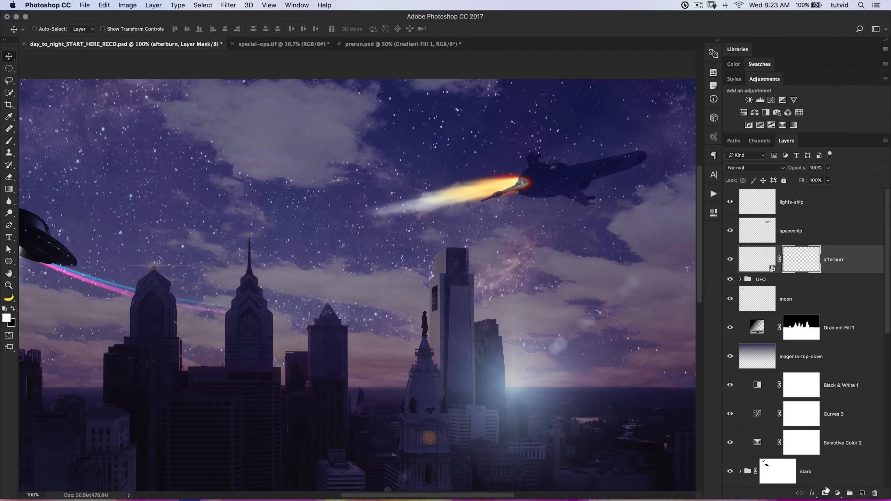
# Display the afterburn layer mask on its own and inspect the spaceship silhouette in it.
pyautogui.press('z')
pyautogui.click(529, 186)
pyautogui.click(528, 186)
pyautogui.moveTo(616, 188); pyautogui.dragTo(597, 244)
pyautogui.press('alt')
pyautogui.keyDown('alt'); pyautogui.click(808, 259); pyautogui.keyUp('alt')
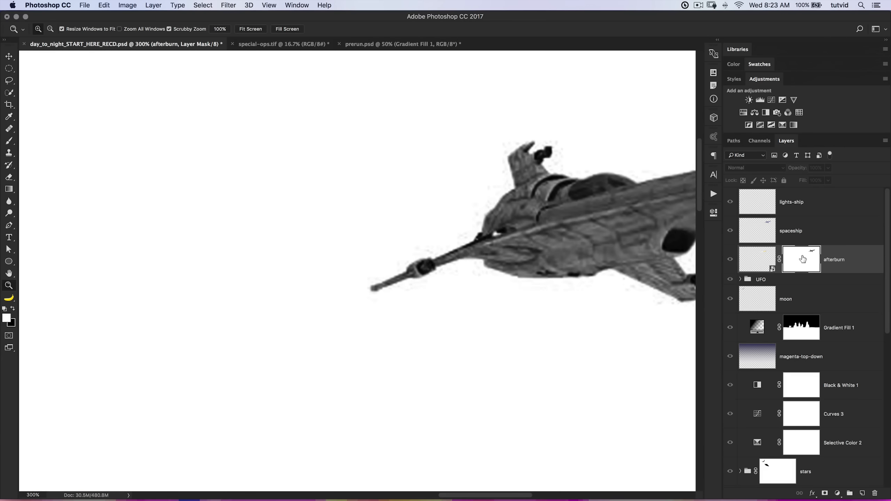
pyautogui.moveTo(669, 259); pyautogui.dragTo(467, 301)
pyautogui.keyDown('alt'); pyautogui.click(471, 306); pyautogui.keyUp('alt')
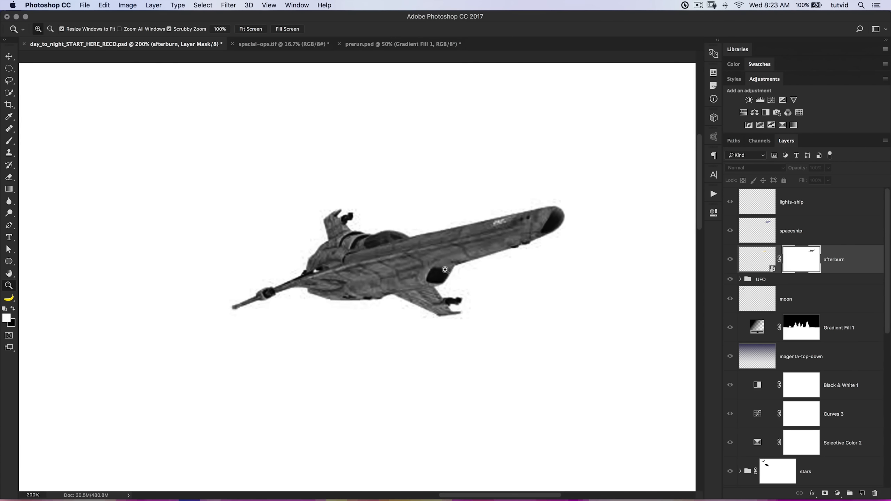
pyautogui.keyDown('alt'); pyautogui.click(436, 289); pyautogui.keyUp('alt')
pyautogui.keyDown('alt'); pyautogui.click(435, 288); pyautogui.keyUp('alt')
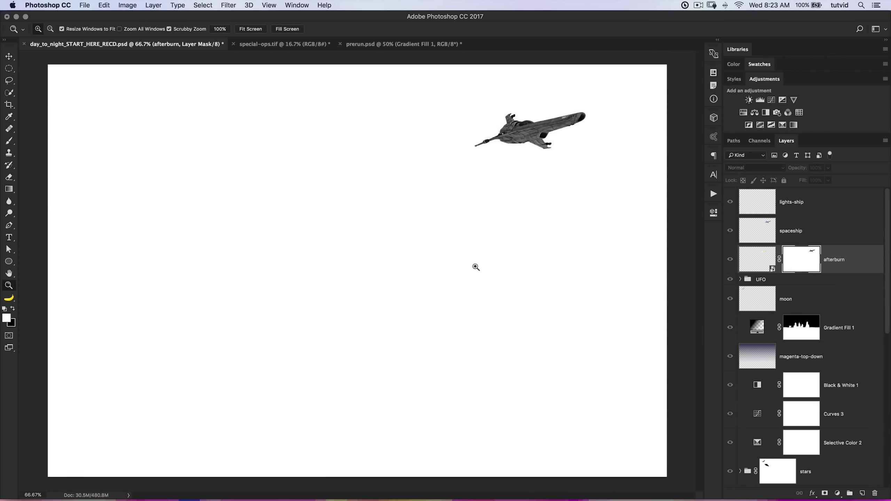
# Use Levels on the afterburn mask to turn the spaceship silhouette solid black, and return to the full image.
pyautogui.press('super+l')
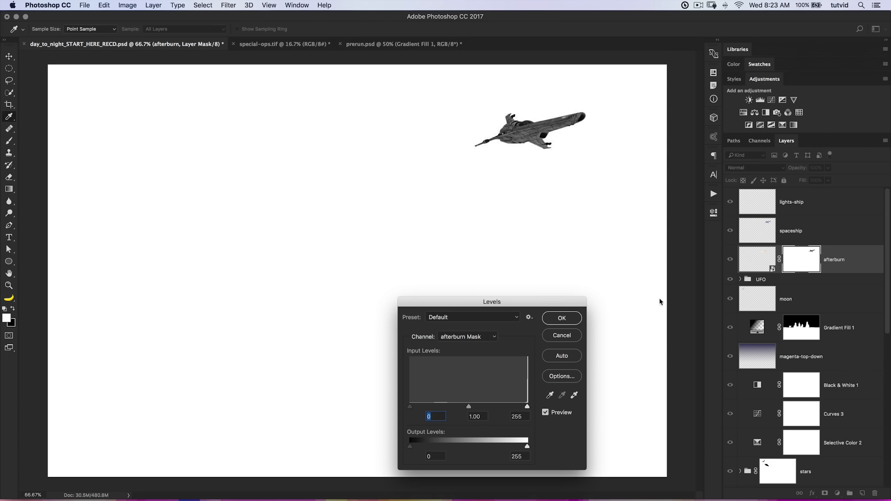
pyautogui.moveTo(536, 298); pyautogui.dragTo(328, 150)
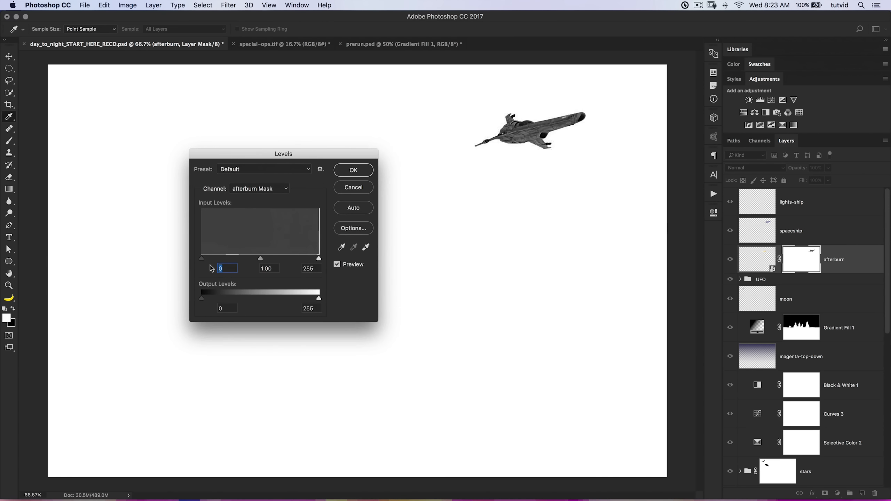
pyautogui.moveTo(202, 262); pyautogui.dragTo(318, 263)
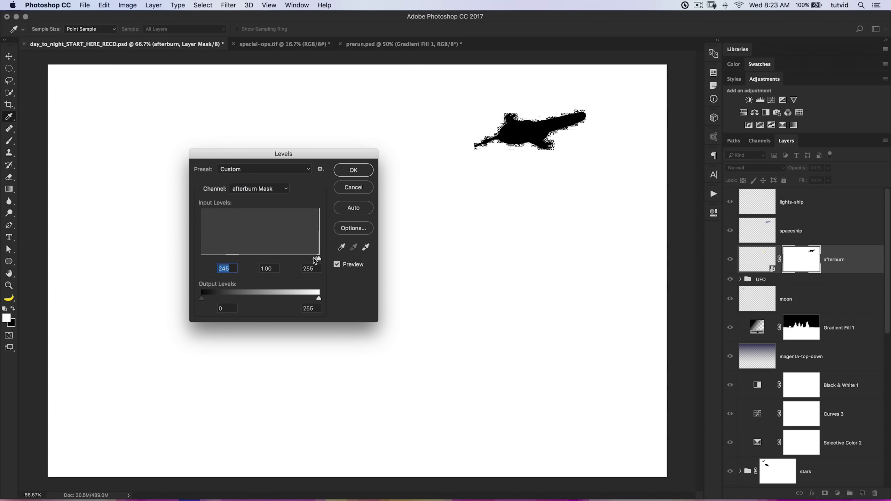
pyautogui.moveTo(315, 260); pyautogui.dragTo(308, 261)
pyautogui.press('Return')
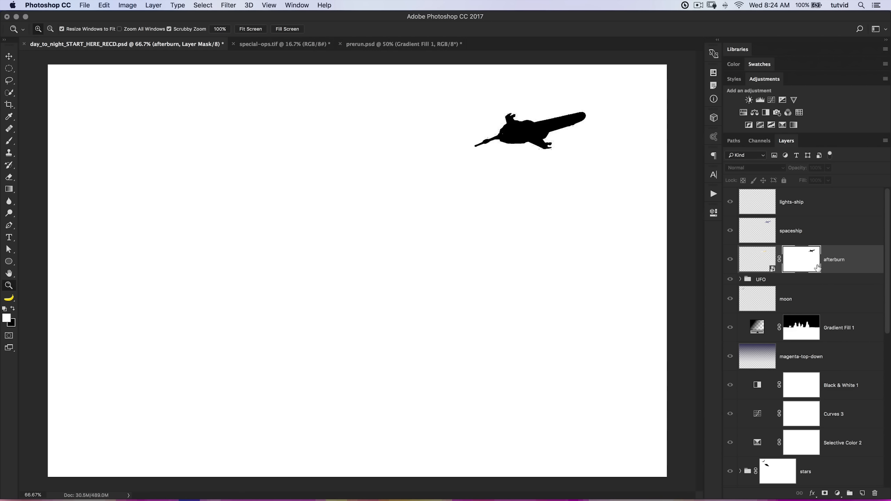
pyautogui.keyDown('alt'); pyautogui.click(803, 261); pyautogui.keyUp('alt')
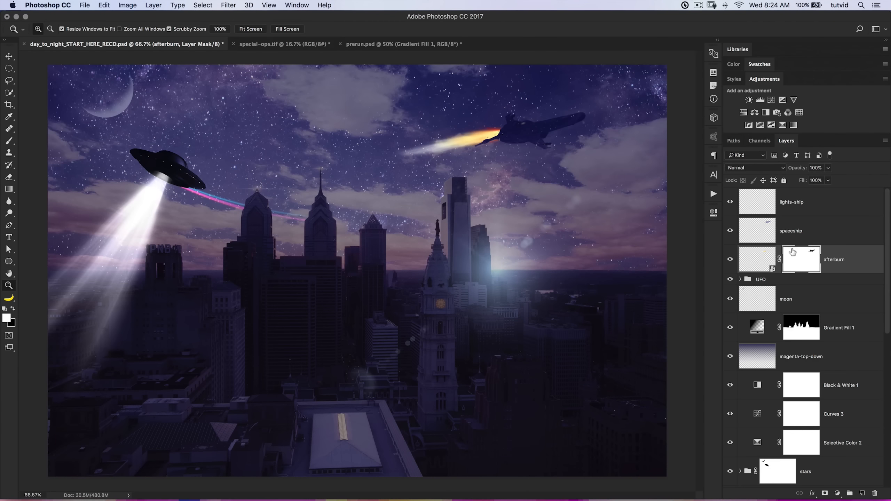
# Clean up the dark specks in the flame beside the ship's rear by painting white on the afterburn mask with a 16 px brush.
pyautogui.click(513, 140)
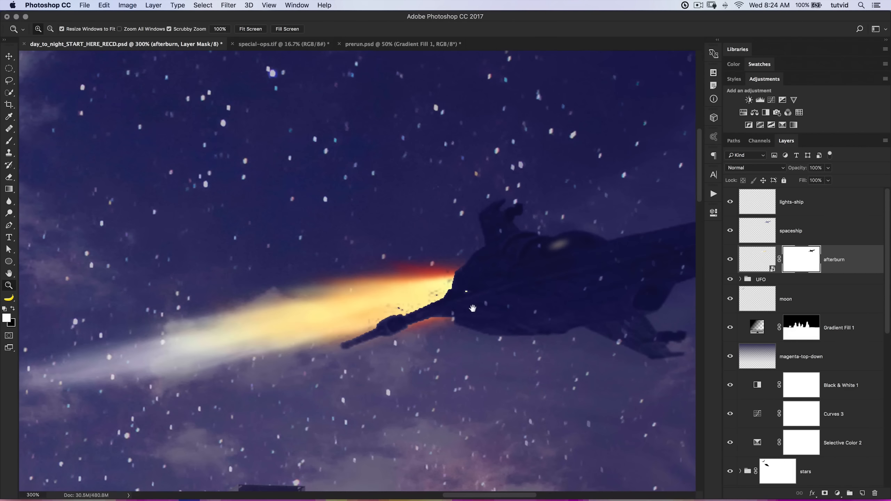
pyautogui.press('b')
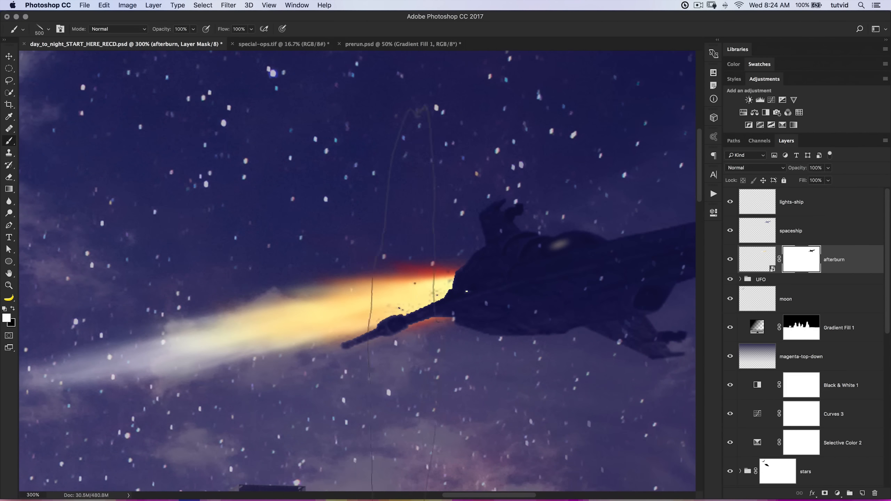
pyautogui.rightClick(396, 241)
pyautogui.click(502, 365)
pyautogui.press('Return')
pyautogui.moveTo(394, 304)
pyautogui.mouseDown()
pyautogui.moveTo(415, 302)
pyautogui.moveTo(444, 278)
pyautogui.mouseUp()
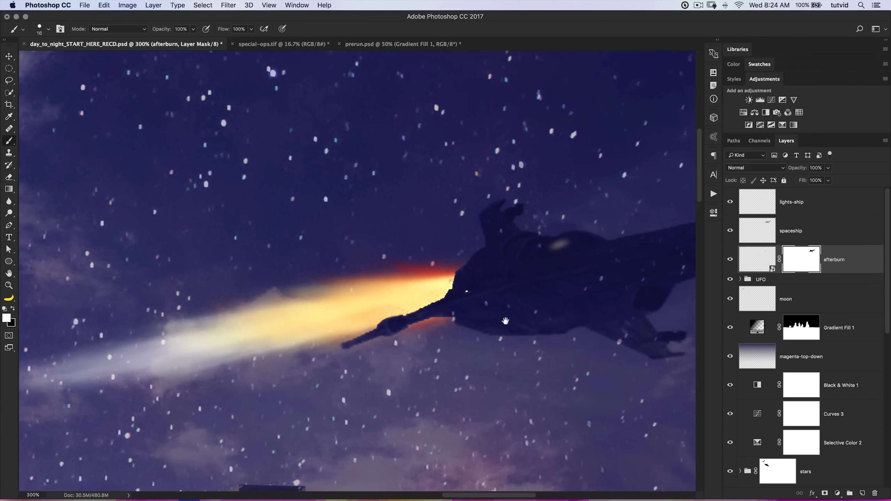
pyautogui.scroll(-2, 418, 336)
pyautogui.hscroll(2, 419, 335)
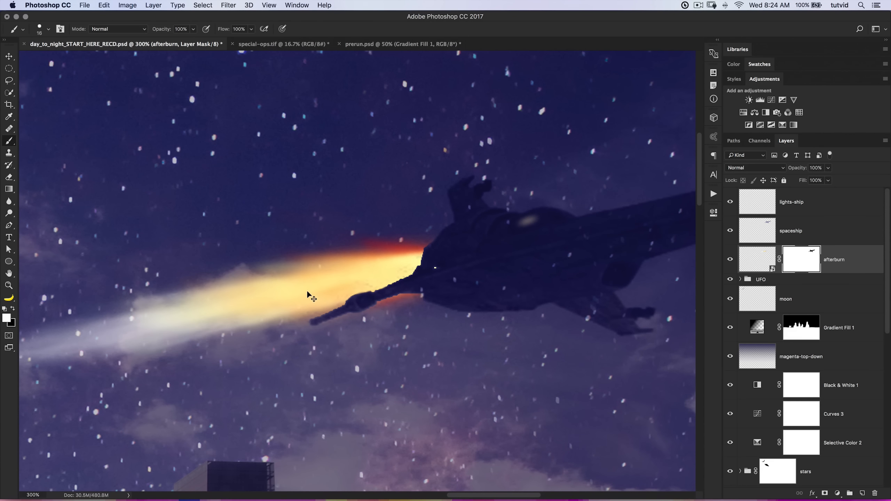
pyautogui.press('super+0')
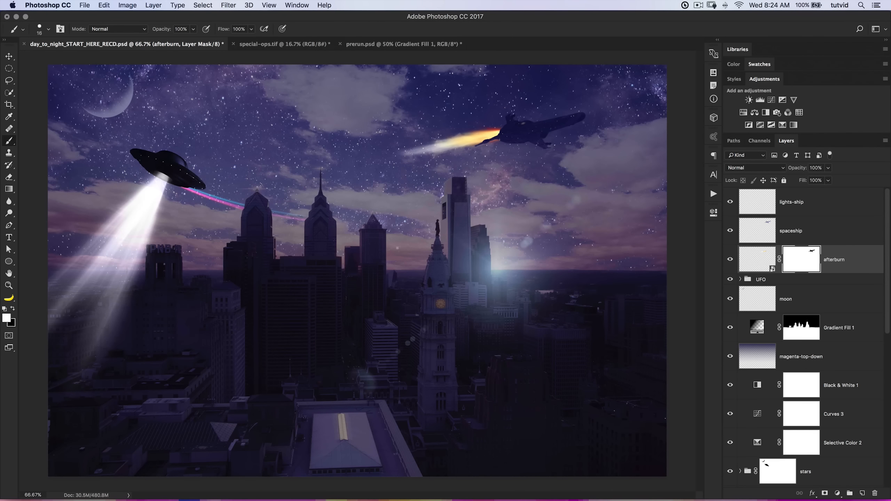
# Try the Color Dodge blend mode on the afterburn layer and set it back to Normal.
pyautogui.click(765, 259)
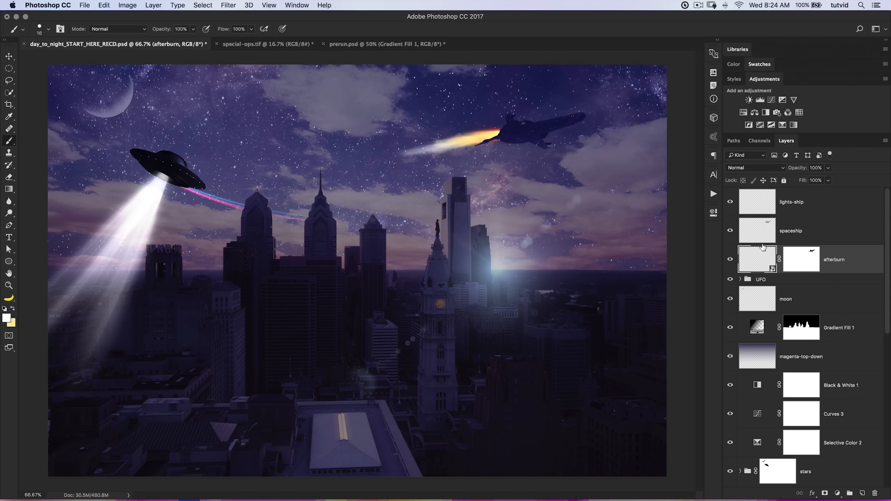
pyautogui.click(767, 169)
pyautogui.click(751, 238)
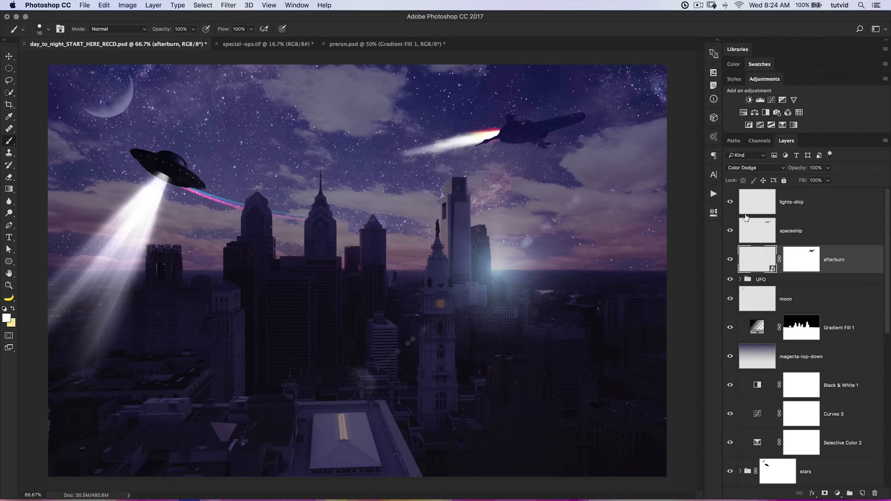
pyautogui.click(766, 169)
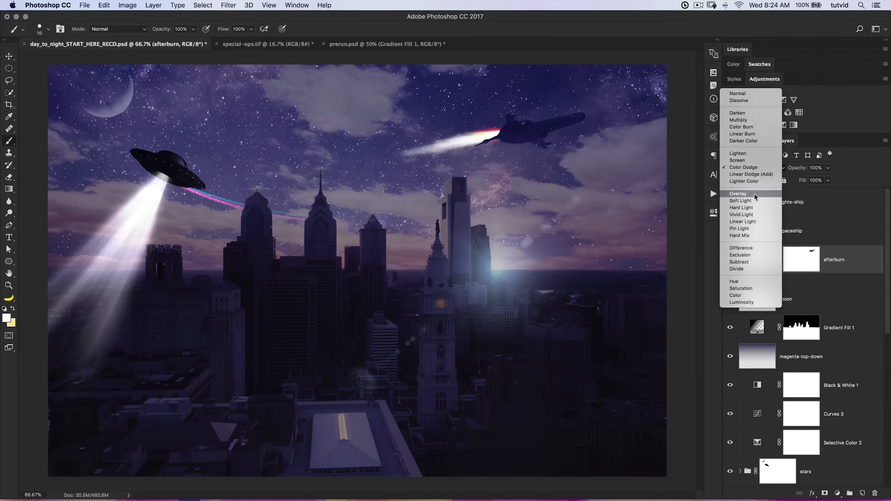
pyautogui.scroll(-3, 765, 171)
pyautogui.click(765, 171)
pyautogui.click(762, 170)
pyautogui.scroll(3, 763, 176)
pyautogui.click(767, 202)
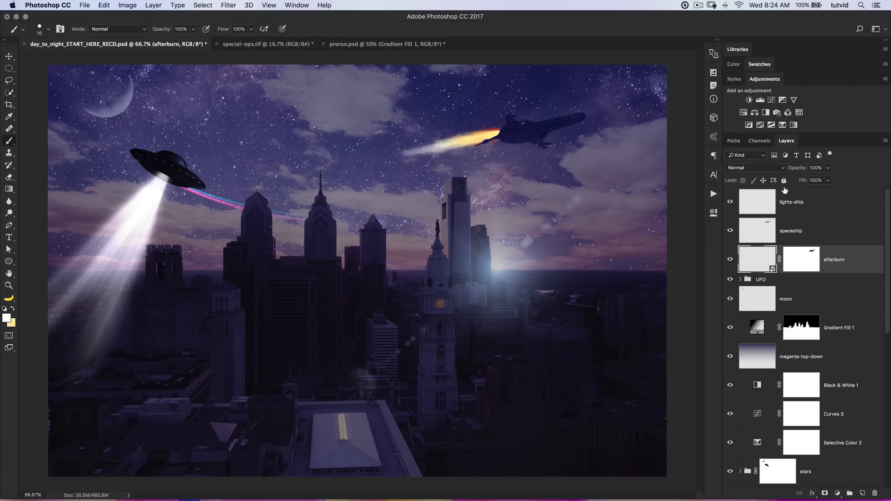
# Unlink the afterburn layer from its mask, shorten the flame against the ship's rear with Free Transform, and set the layer's opacity to 82%.
pyautogui.moveTo(798, 167); pyautogui.dragTo(788, 171)
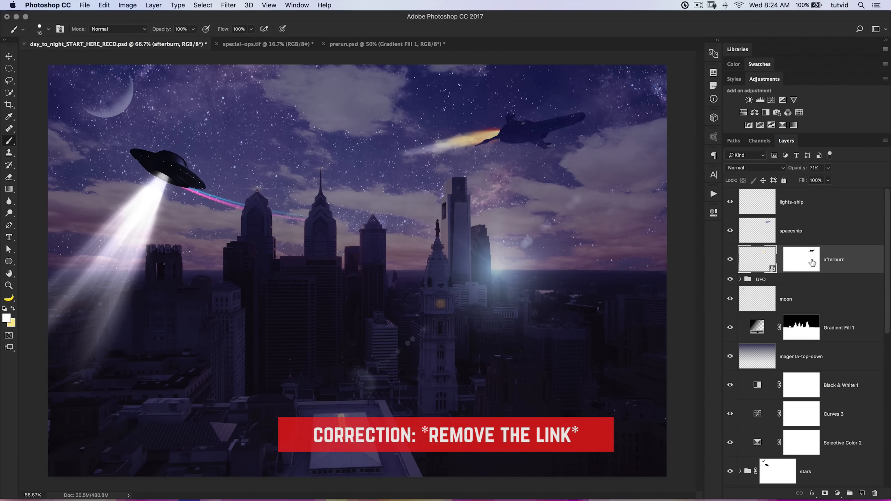
pyautogui.press('super+t')
pyautogui.moveTo(387, 156); pyautogui.dragTo(454, 139)
pyautogui.moveTo(525, 98); pyautogui.dragTo(524, 96)
pyautogui.moveTo(498, 132); pyautogui.dragTo(494, 136)
pyautogui.press('Return')
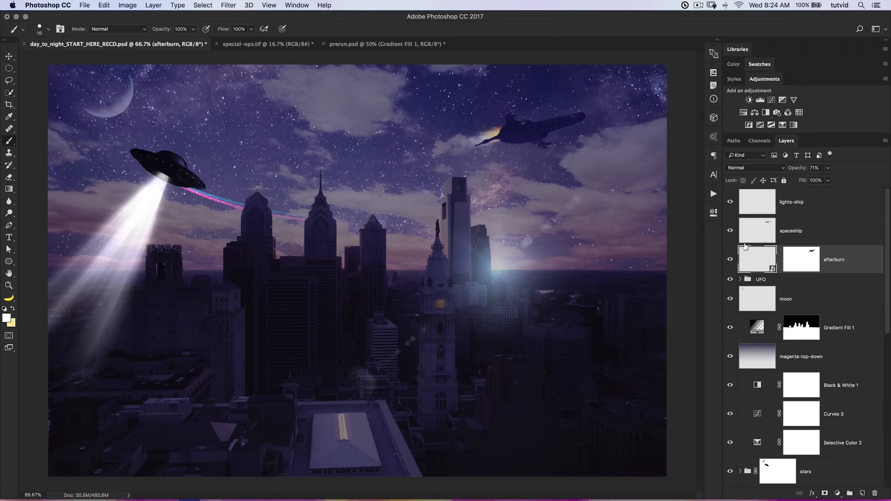
pyautogui.moveTo(795, 175); pyautogui.dragTo(799, 172)
# Duplicate the spaceship layer to darken the ship and set the copy's opacity to 69%.
pyautogui.click(809, 234)
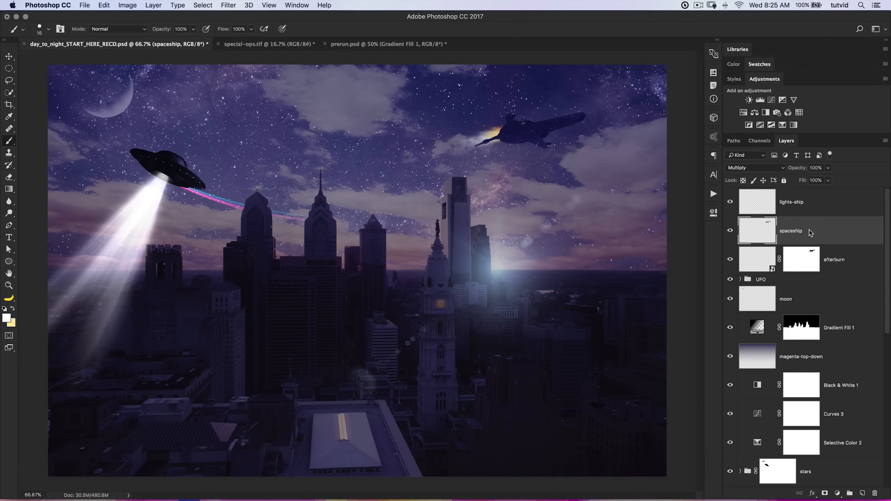
pyautogui.moveTo(798, 258); pyautogui.dragTo(796, 257)
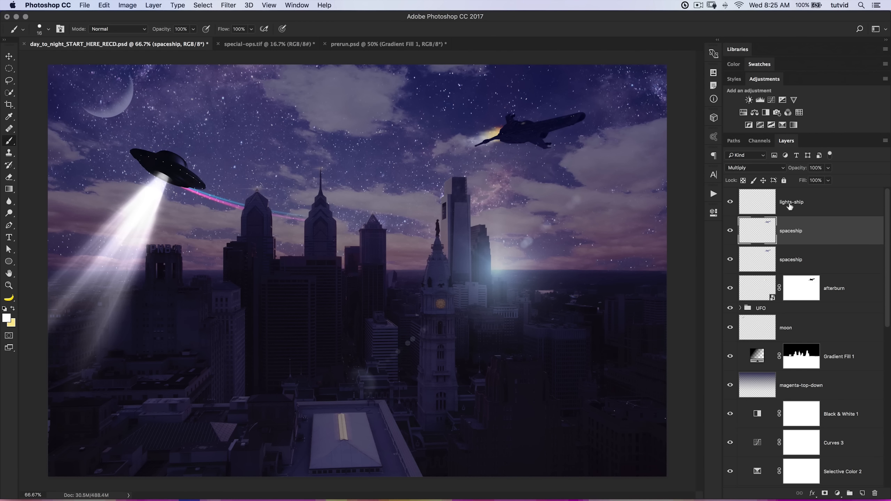
pyautogui.moveTo(806, 165)
pyautogui.mouseDown()
pyautogui.moveTo(786, 170)
pyautogui.moveTo(794, 172)
pyautogui.mouseUp()
# Merge the two spaceship layers into one and set the merged layer's blend mode to Multiply.
pyautogui.keyDown('shift'); pyautogui.click(815, 250); pyautogui.keyUp('shift')
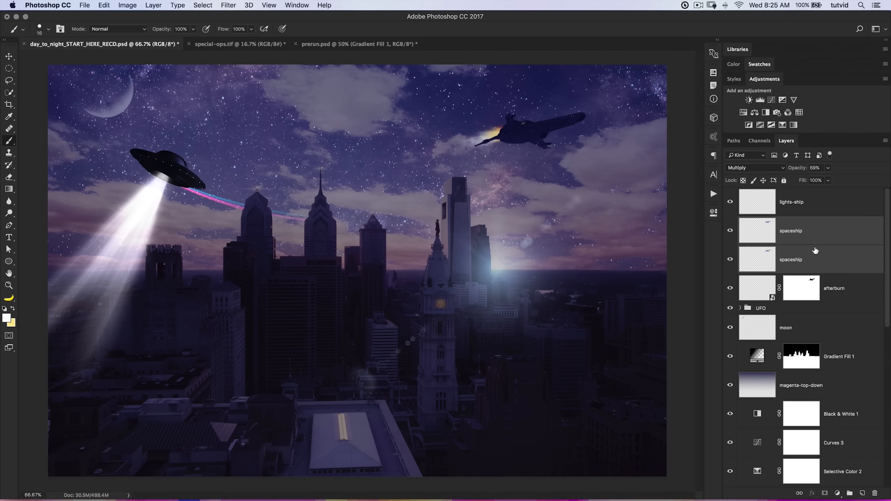
pyautogui.hotkey('ctrl', 'e')
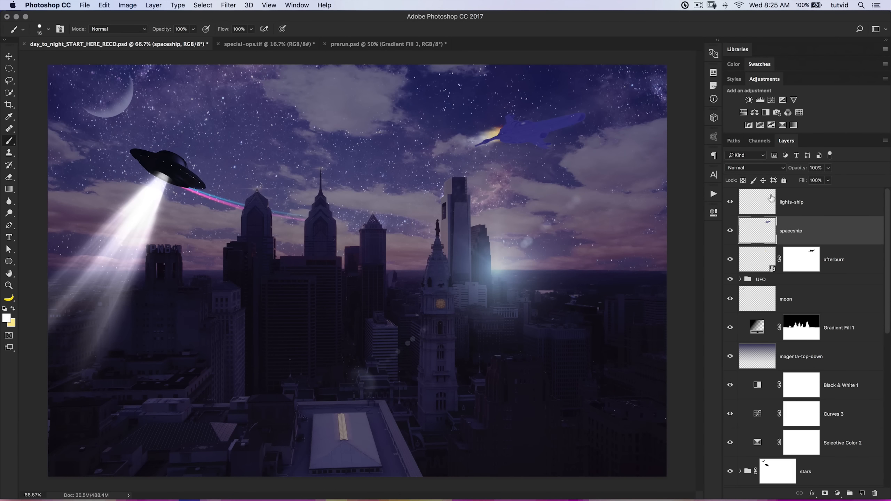
pyautogui.click(755, 167)
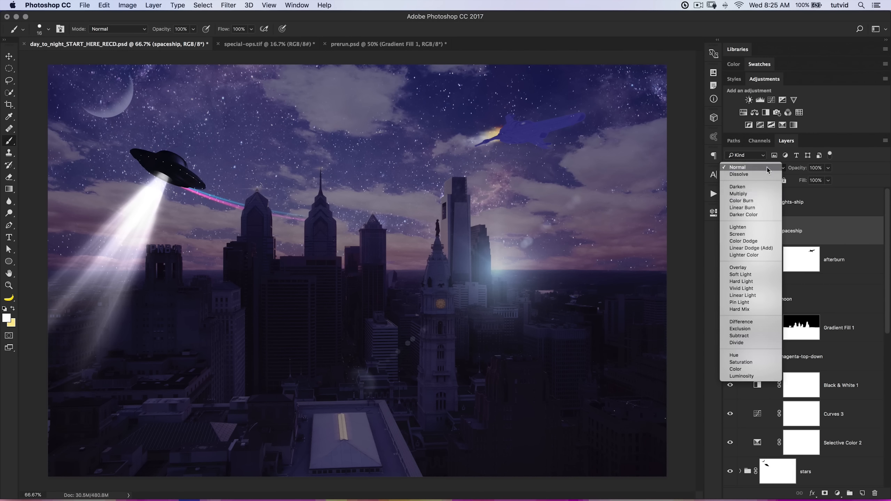
pyautogui.click(741, 193)
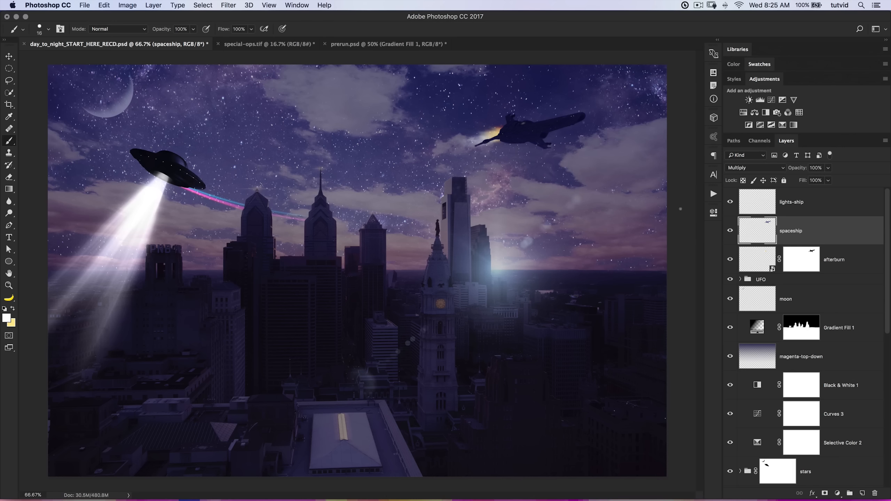
# Inspect the darkened spaceship and its flame up close, and return to the full image.
pyautogui.press('z')
pyautogui.click(528, 134)
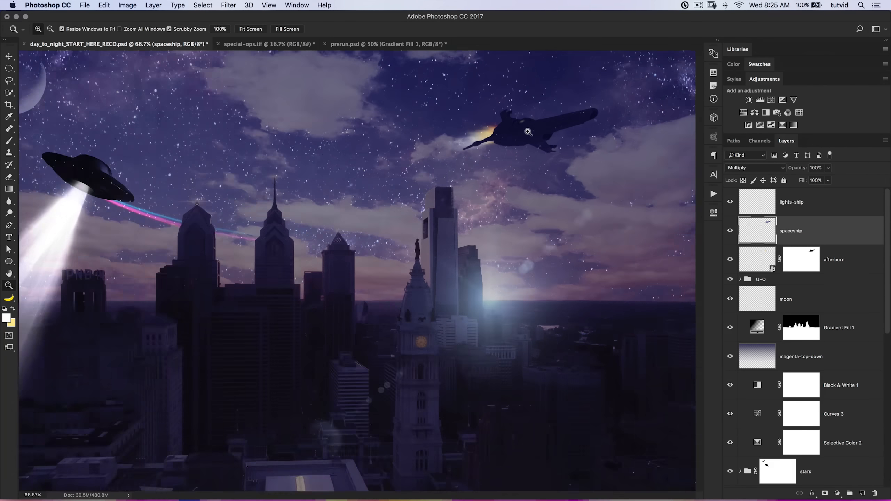
pyautogui.click(530, 135)
pyautogui.click(531, 134)
pyautogui.moveTo(534, 132)
pyautogui.mouseDown()
pyautogui.moveTo(467, 219)
pyautogui.moveTo(391, 220)
pyautogui.mouseUp()
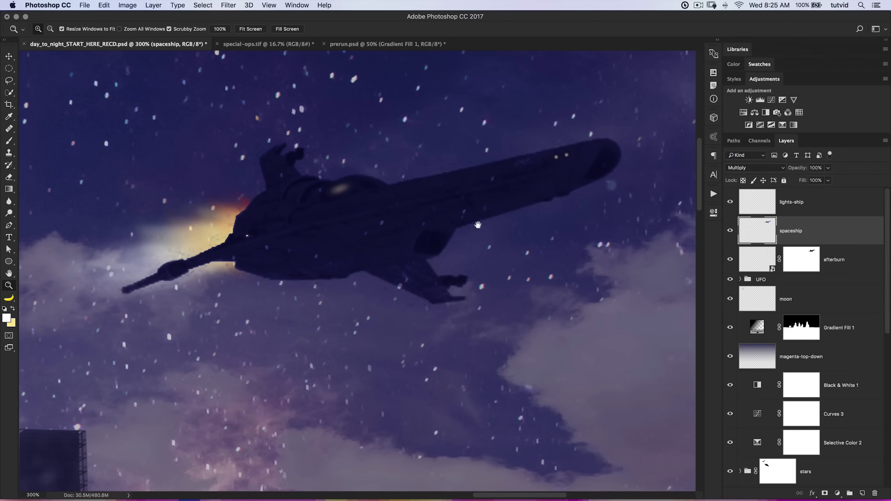
pyautogui.press('super+minus')
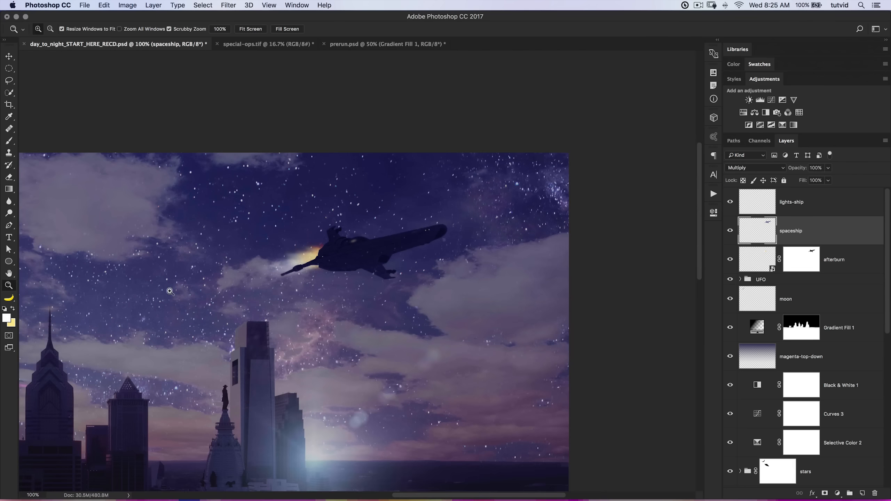
pyautogui.press('super+0')
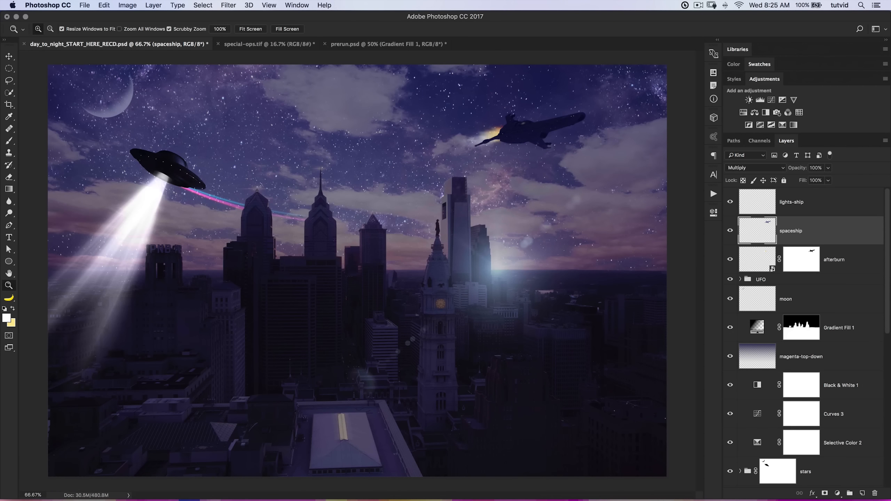
# Add a Hue/Saturation adjustment with hue -12 and saturation +57 inside the afterburn smart object, and save and close it.
pyautogui.doubleClick(762, 260)
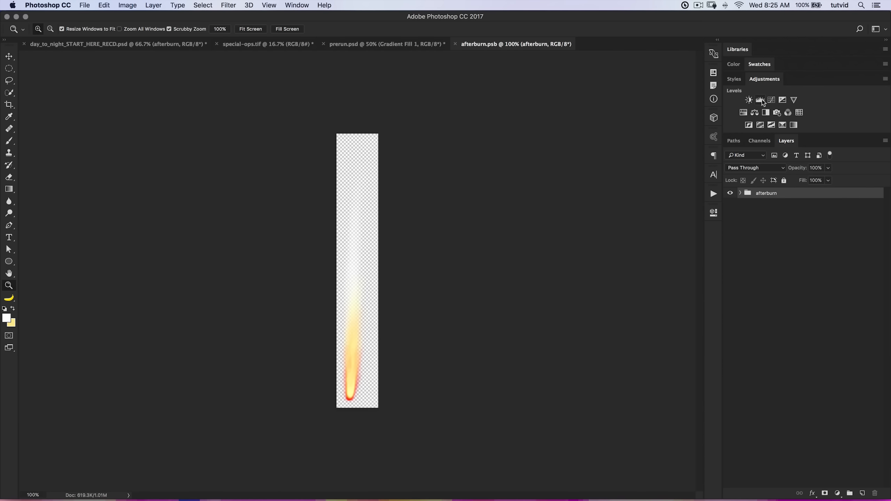
pyautogui.click(744, 112)
pyautogui.moveTo(615, 289)
pyautogui.mouseDown()
pyautogui.moveTo(656, 290)
pyautogui.moveTo(609, 274)
pyautogui.mouseUp()
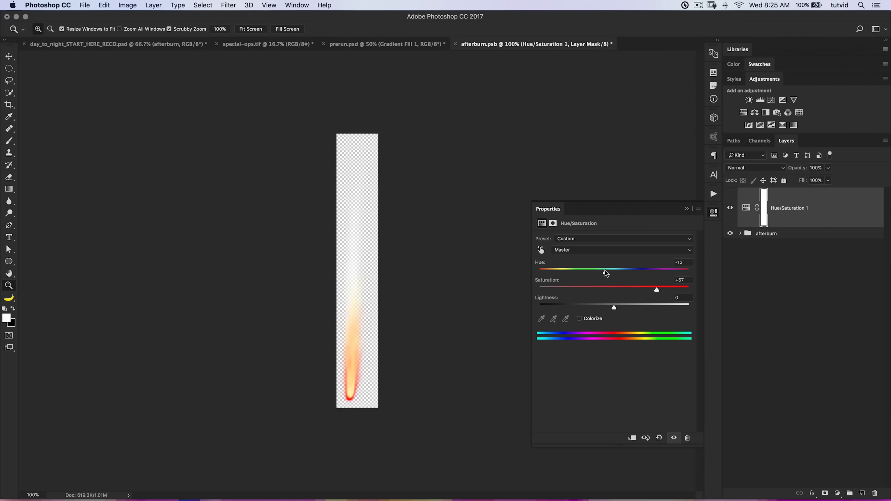
pyautogui.click(714, 212)
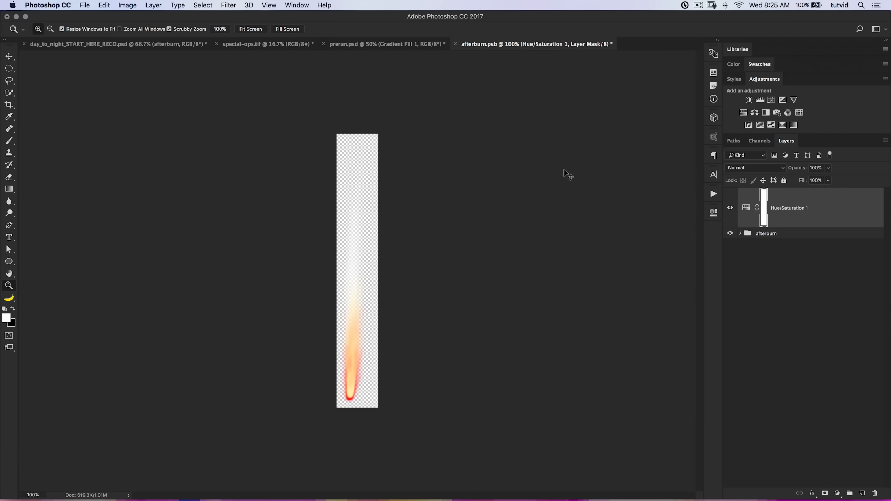
pyautogui.press('super+w')
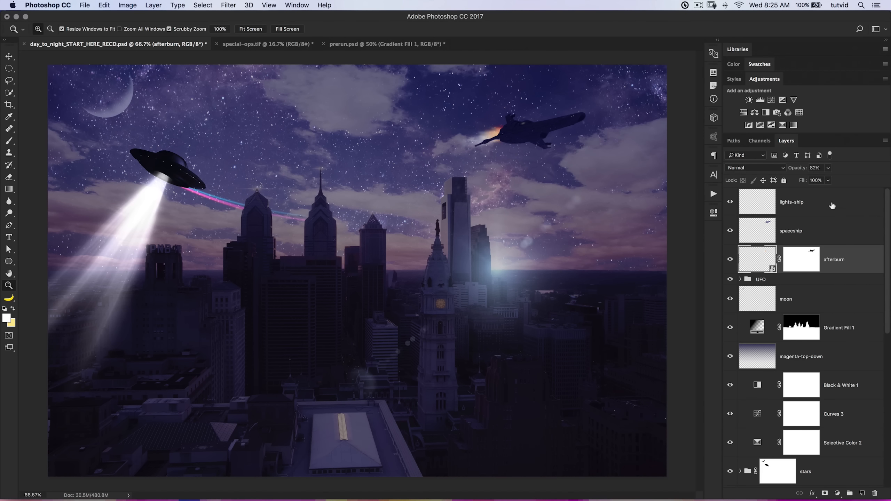
# Select the lights-ship, spaceship and afterburn layers together.
pyautogui.keyDown('shift'); pyautogui.click(821, 207); pyautogui.keyUp('shift')
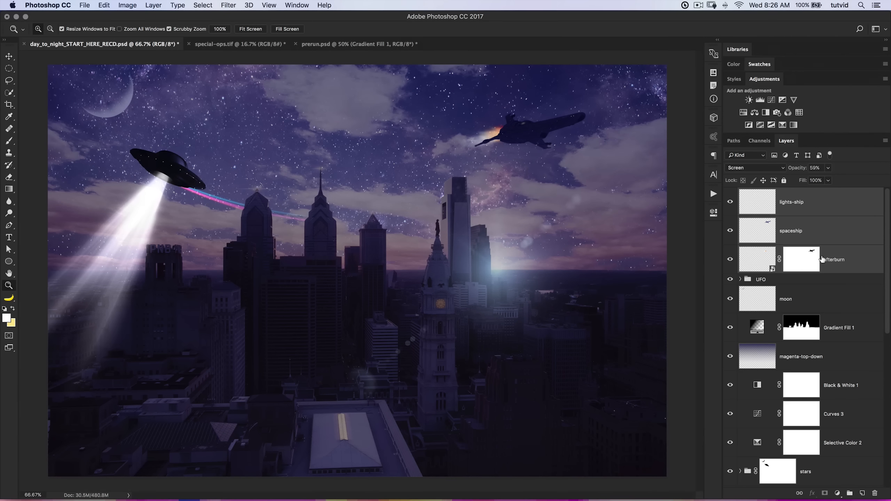
# Group the lights-ship, spaceship and afterburn layers and name the group Spaceship.
pyautogui.press('super+g')
pyautogui.doubleClick(767, 194)
pyautogui.write('Sh')
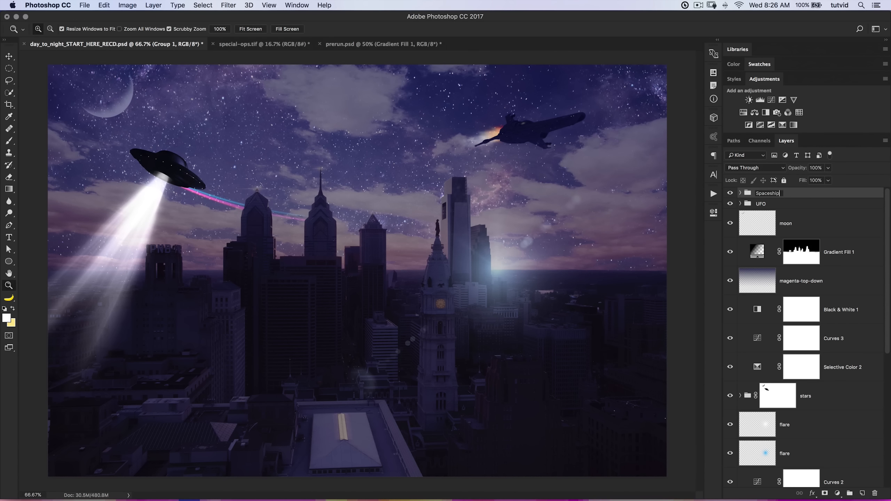
pyautogui.press('Return')
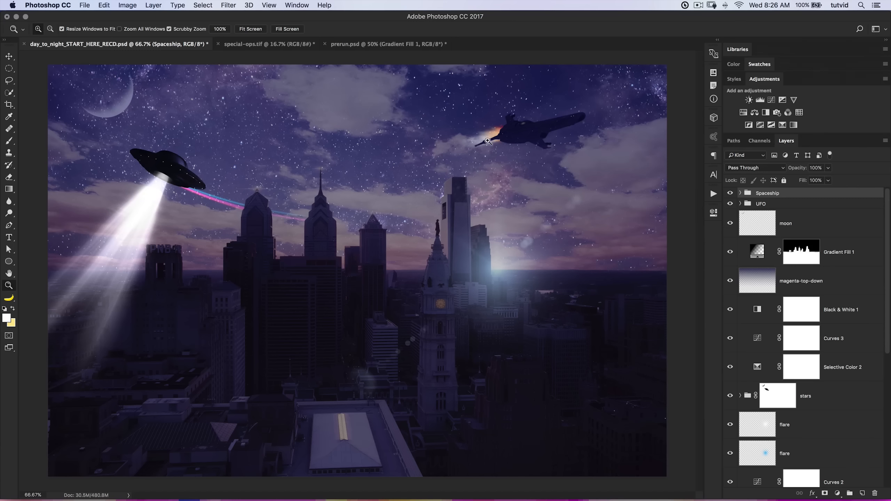
# Duplicate the Spaceship group, shrink the copy ahead of the large ship, and place a second small copy beneath the large ship.
pyautogui.press('v')
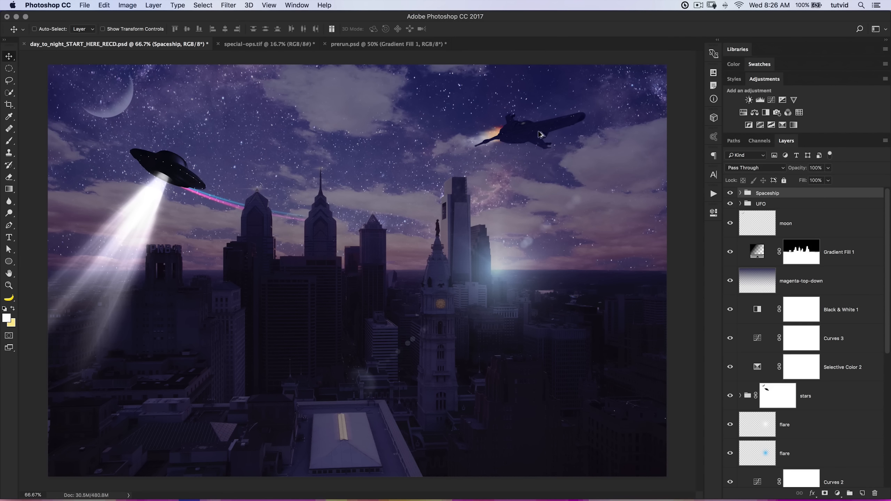
pyautogui.moveTo(545, 138); pyautogui.dragTo(610, 166)
pyautogui.hotkey('ctrl', 't')
pyautogui.moveTo(652, 137); pyautogui.dragTo(614, 145)
pyautogui.press('Return')
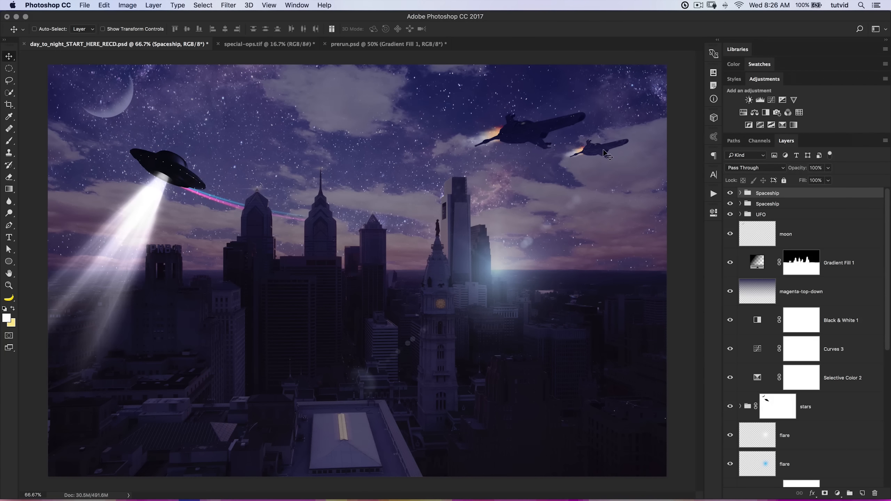
pyautogui.moveTo(602, 146); pyautogui.dragTo(518, 170)
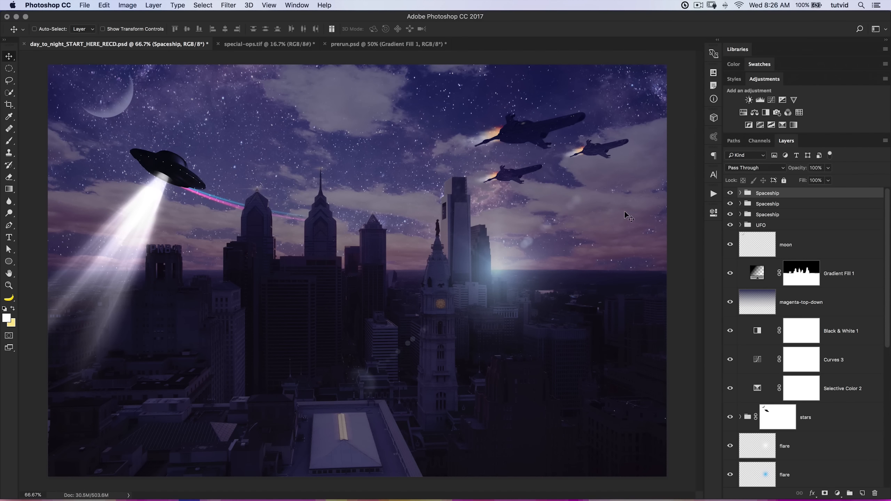
# Duplicate the original large spaceship group and shrink the copy to form a fourth ship beside the lower small one.
pyautogui.click(760, 213)
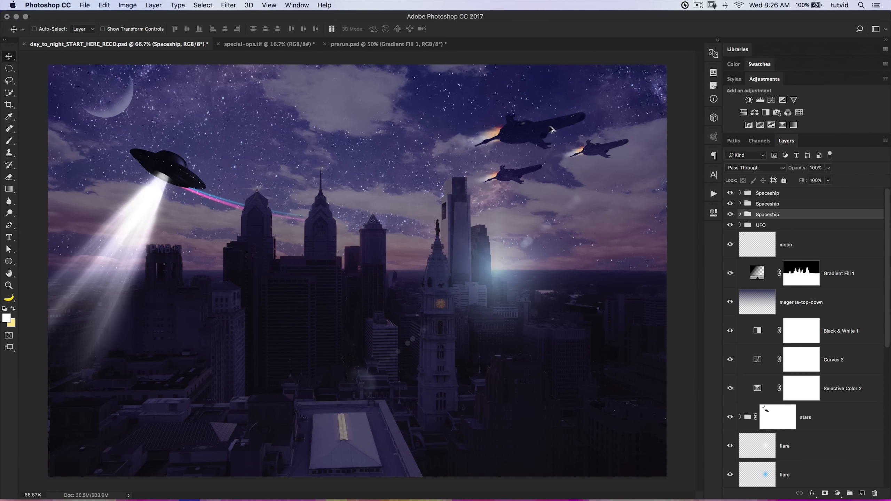
pyautogui.moveTo(493, 124); pyautogui.dragTo(543, 205)
pyautogui.moveTo(460, 163); pyautogui.dragTo(451, 154)
pyautogui.hotkey('ctrl', 't')
pyautogui.moveTo(499, 139); pyautogui.dragTo(580, 175)
pyautogui.press('Return')
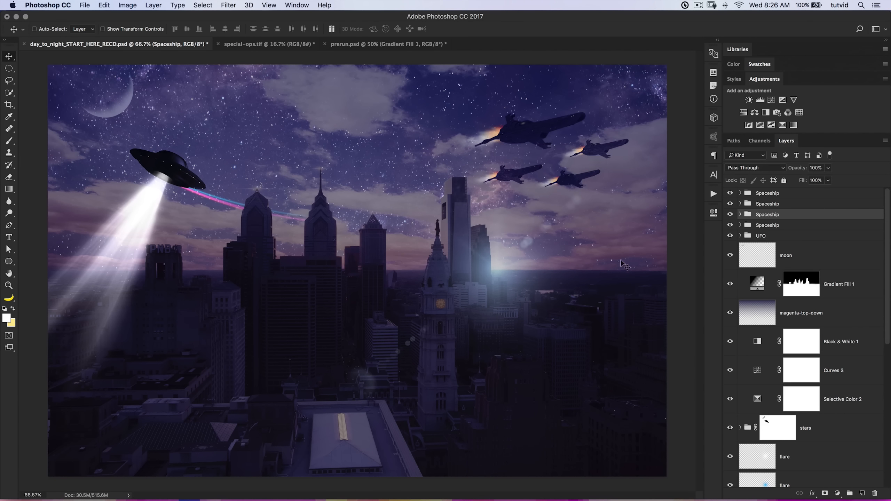
# Scale the fourth ship down further so it is the smallest of the fleet, and nudge it into place.
pyautogui.hotkey('ctrl', 't')
pyautogui.moveTo(597, 172); pyautogui.dragTo(600, 153)
pyautogui.press('Return')
pyautogui.moveTo(574, 178); pyautogui.dragTo(572, 178)
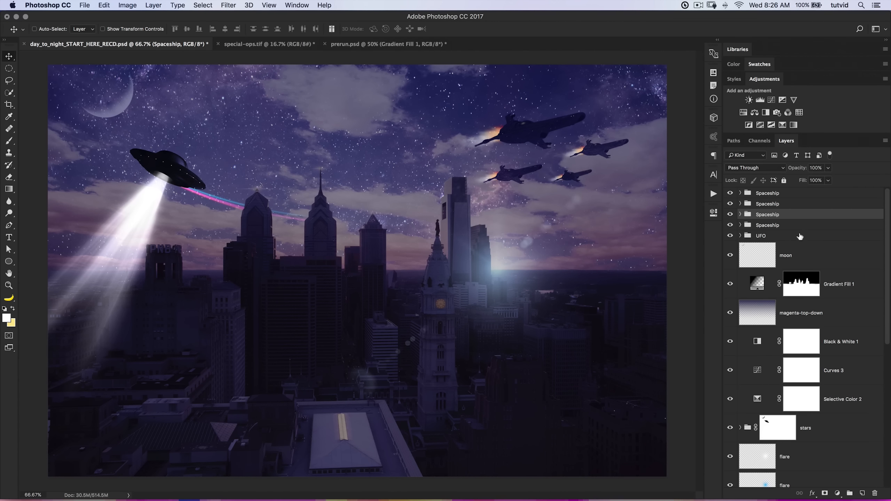
# Duplicate all four Spaceship groups together, move the copies between the UFO and the original fleet, and flip them horizontally.
pyautogui.click(777, 226)
pyautogui.keyDown('shift'); pyautogui.click(783, 196); pyautogui.keyUp('shift')
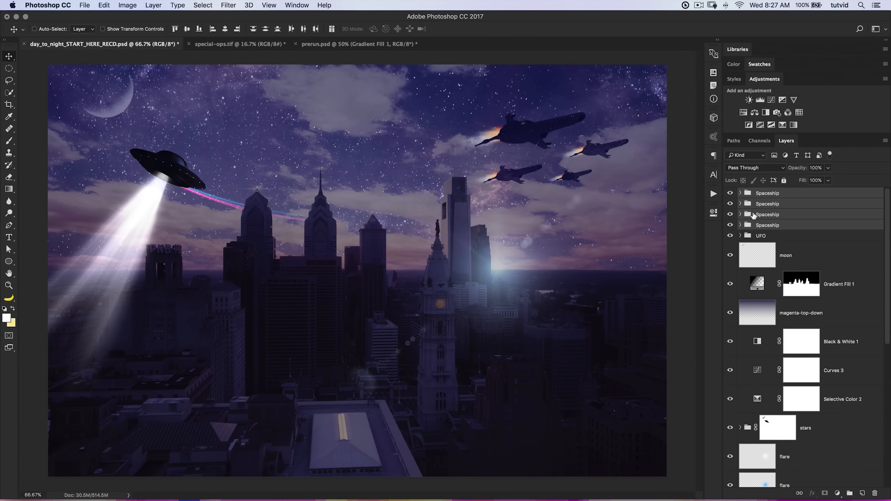
pyautogui.press('super+j')
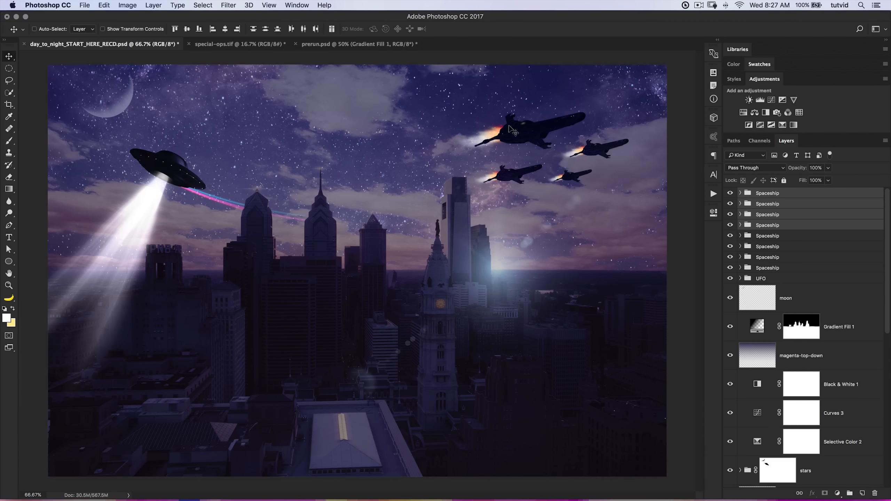
pyautogui.moveTo(543, 128); pyautogui.dragTo(332, 123)
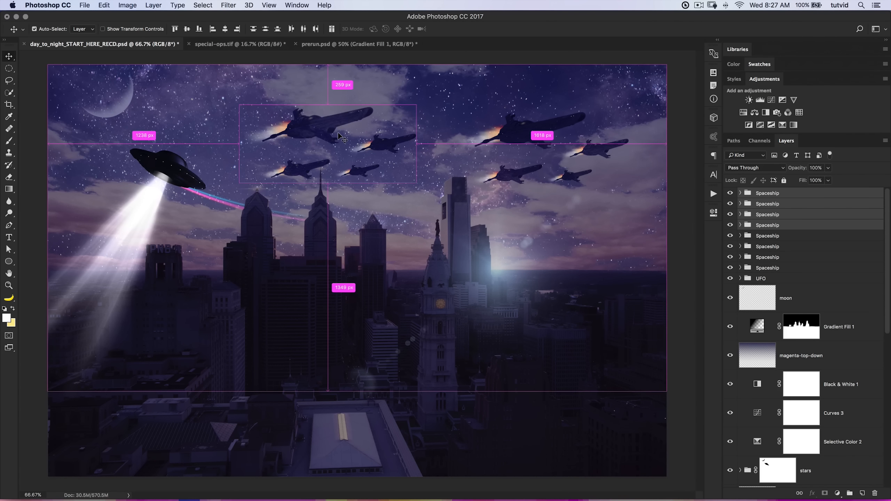
pyautogui.press('super+t')
pyautogui.rightClick(333, 122)
pyautogui.click(355, 238)
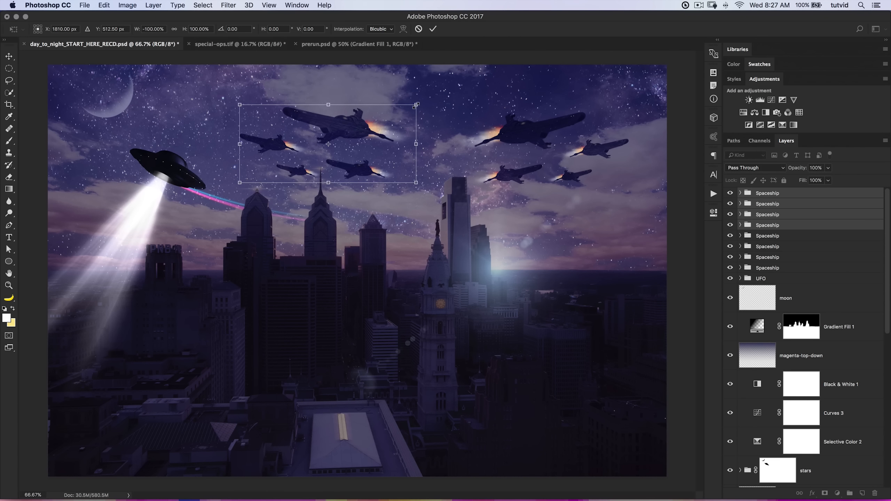
pyautogui.click(434, 30)
# Merge the flipped fleet copies into one layer, shrink it to a tiny distant fleet, and place it left of the UFO beam.
pyautogui.rightClick(761, 196)
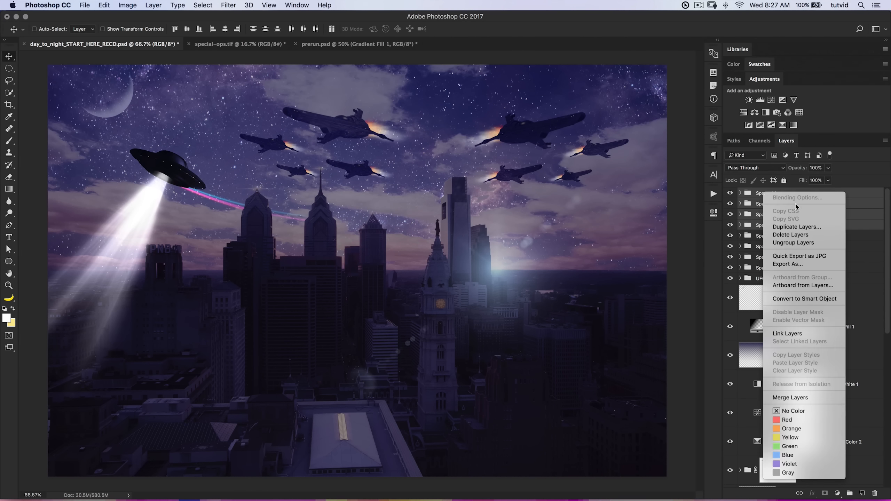
pyautogui.click(791, 398)
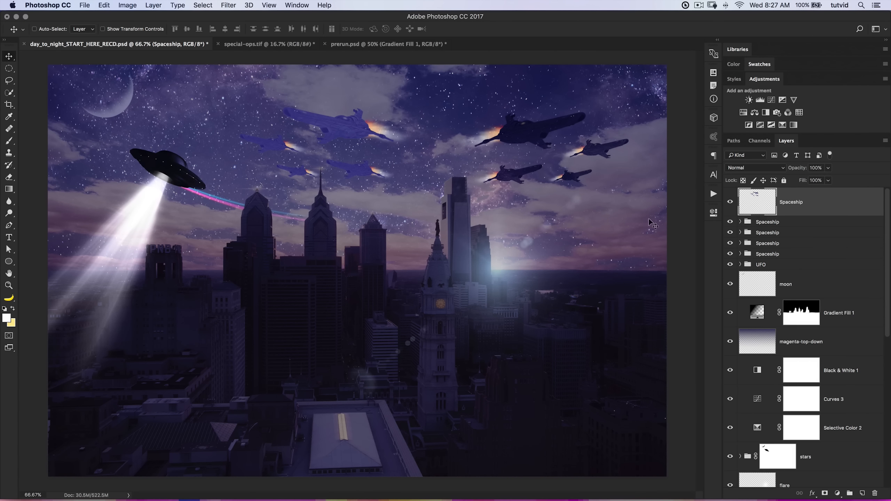
pyautogui.press('super+t')
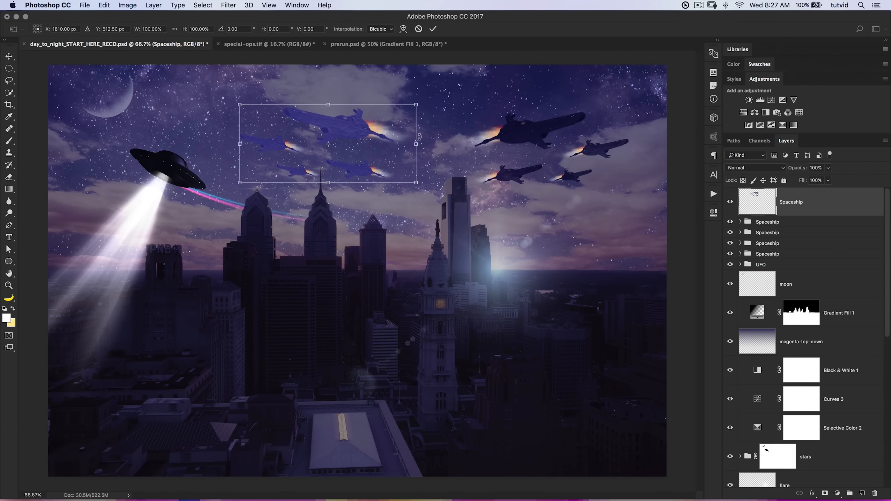
pyautogui.moveTo(416, 105); pyautogui.dragTo(98, 242)
pyautogui.press('Return')
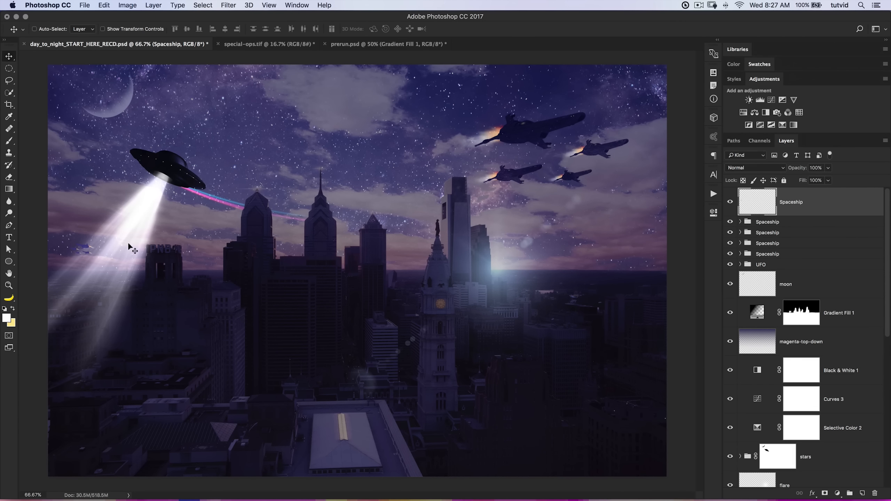
# Set the merged fleet layer's blend mode to Multiply and rename it Spaceships-distant.
pyautogui.click(770, 167)
pyautogui.click(741, 191)
pyautogui.doubleClick(794, 204)
pyautogui.click(806, 203)
pyautogui.doubleClick(800, 203)
pyautogui.press('Return')
# Move the Spaceships-distant layer beneath the UFO group and shift the distant ships slightly up toward the UFO beam.
pyautogui.moveTo(838, 218); pyautogui.dragTo(778, 267)
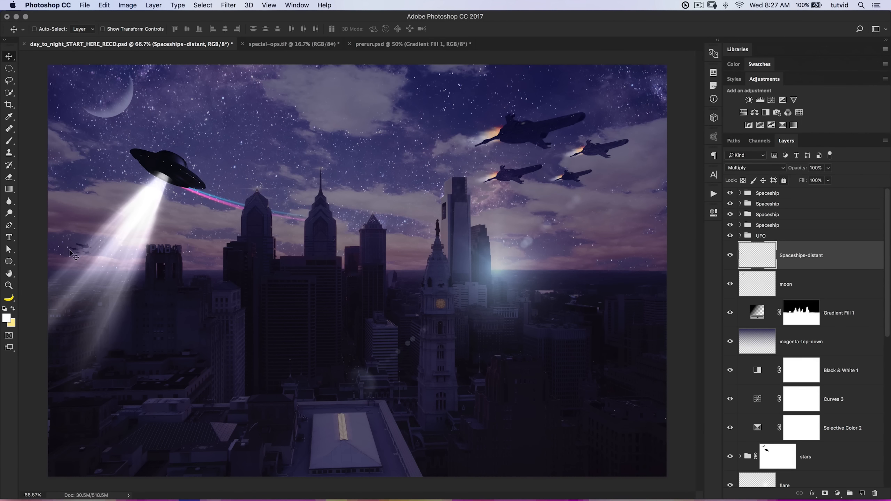
pyautogui.moveTo(79, 244); pyautogui.dragTo(93, 227)
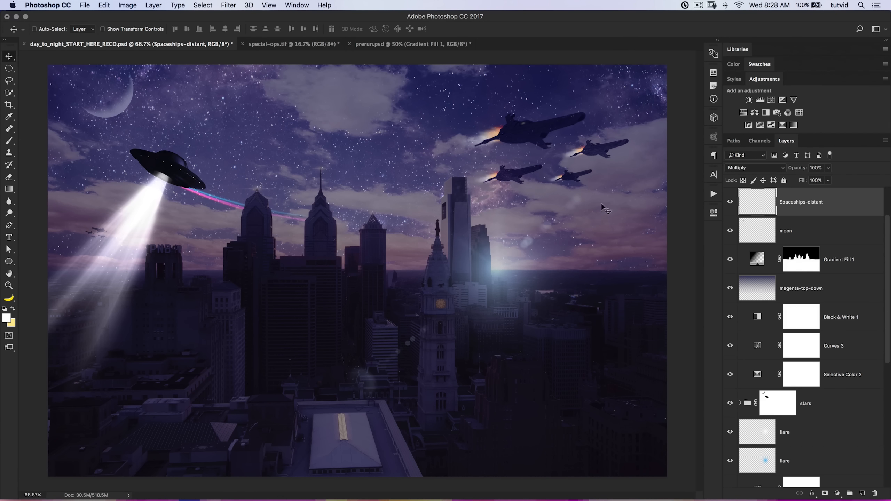
# Apply Hue/Saturation to the large ship's spaceship layer with saturation -96 and lightness +30.
pyautogui.press('z')
pyautogui.click(540, 132)
pyautogui.click(540, 131)
pyautogui.click(540, 131)
pyautogui.moveTo(547, 170); pyautogui.dragTo(400, 230)
pyautogui.keyDown('alt'); pyautogui.click(426, 224); pyautogui.keyUp('alt')
pyautogui.keyDown('alt'); pyautogui.click(426, 224); pyautogui.keyUp('alt')
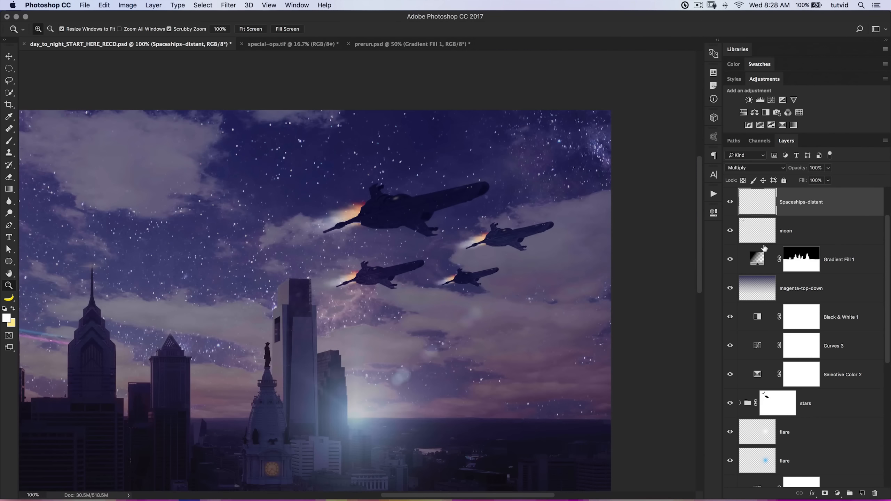
pyautogui.scroll(3, 782, 259)
pyautogui.click(741, 225)
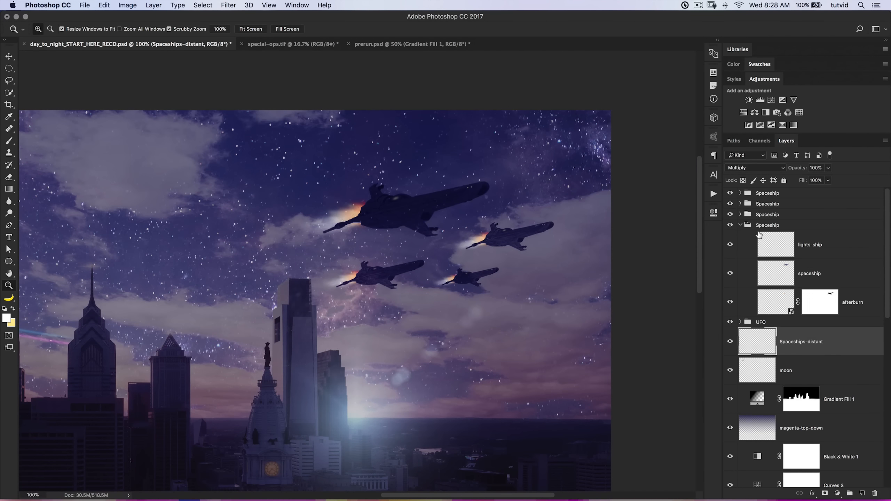
pyautogui.click(783, 268)
pyautogui.hotkey('ctrl', 'u')
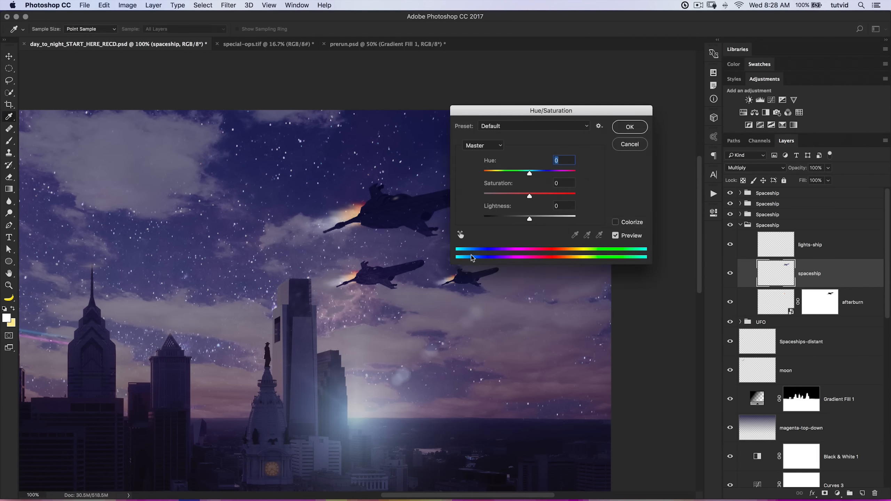
pyautogui.moveTo(530, 196); pyautogui.dragTo(491, 196)
pyautogui.moveTo(542, 119); pyautogui.dragTo(658, 116)
pyautogui.moveTo(646, 216); pyautogui.dragTo(655, 215)
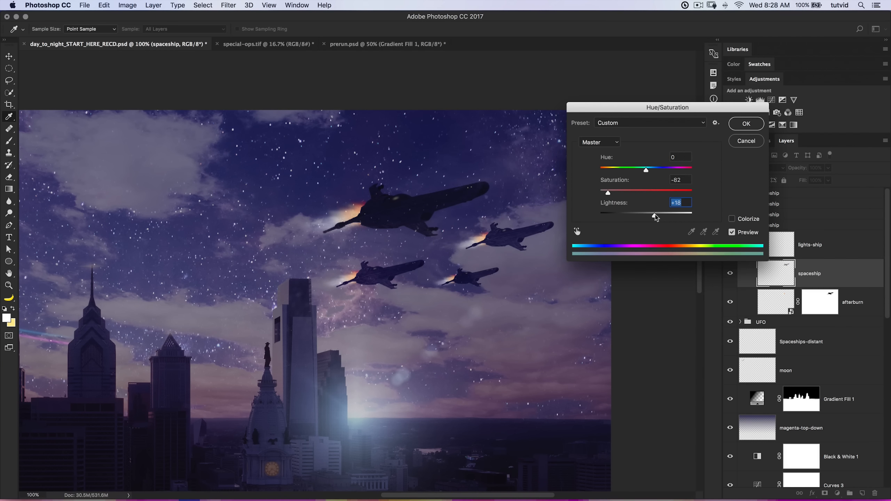
pyautogui.moveTo(608, 193); pyautogui.dragTo(601, 191)
pyautogui.moveTo(657, 216); pyautogui.dragTo(660, 215)
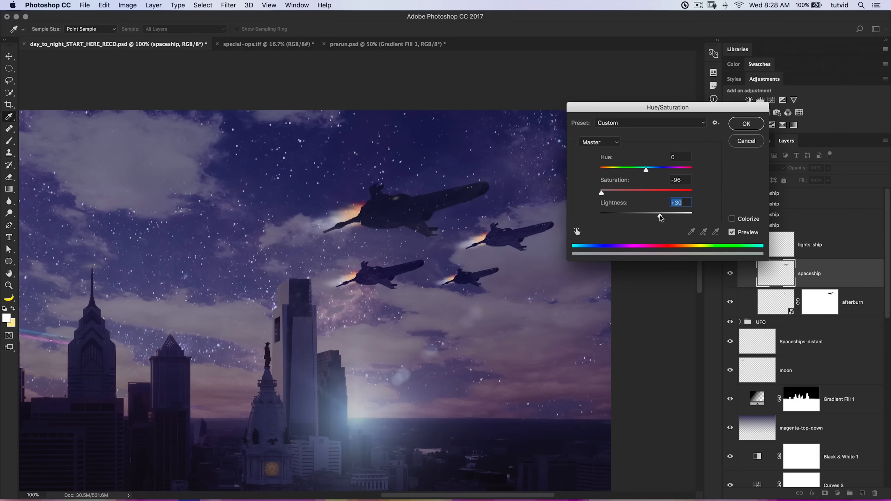
pyautogui.click(746, 124)
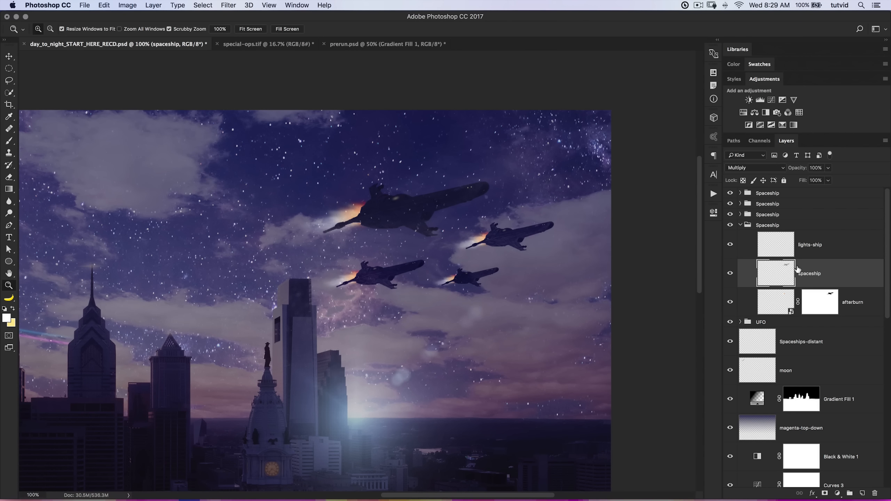
# Expand the other Spaceship groups and apply the same -96 saturation, +30 lightness adjustment to the topmost group's spaceship layer.
pyautogui.click(740, 226)
pyautogui.click(740, 214)
pyautogui.click(741, 204)
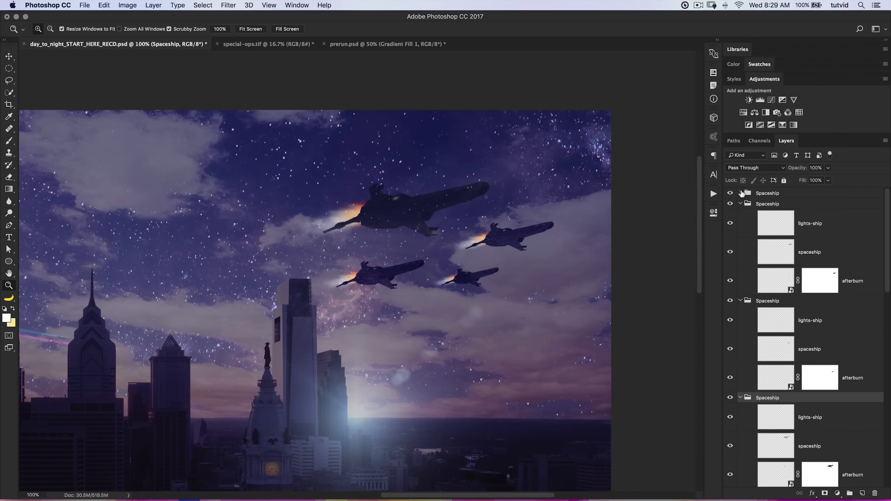
pyautogui.click(740, 194)
pyautogui.click(809, 245)
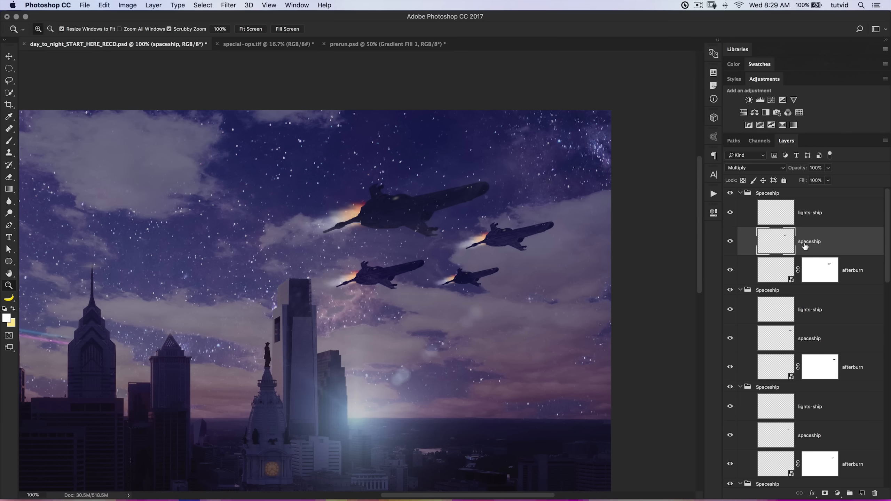
pyautogui.press('super+alt+u')
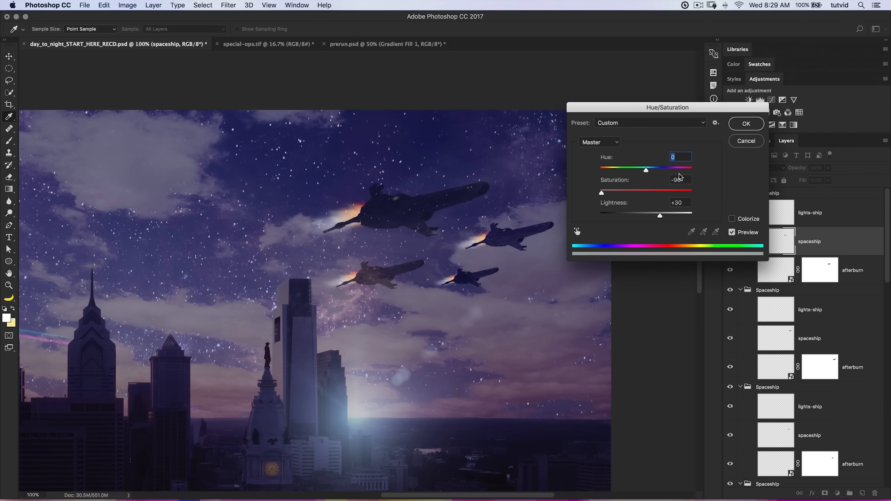
pyautogui.click(746, 124)
# Repeat the saturation -96, lightness +30 adjustment on the spaceship layers of the second and third Spaceship groups.
pyautogui.click(823, 341)
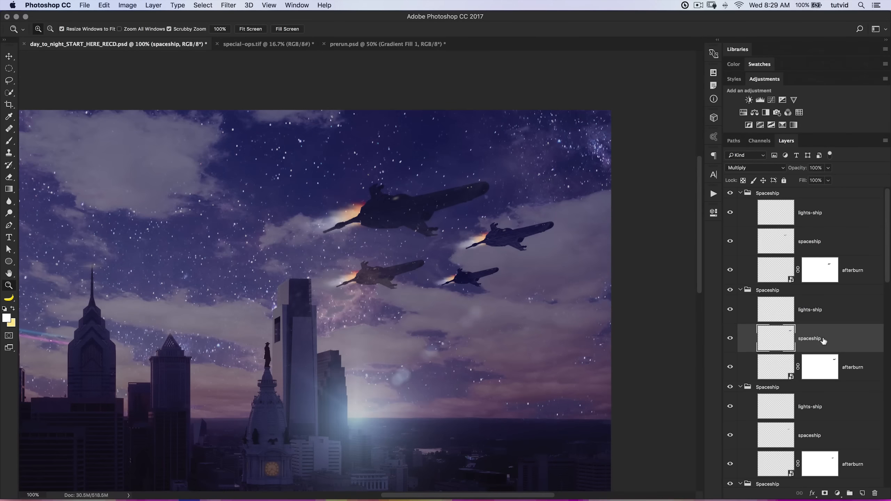
pyautogui.press('super+alt+u')
pyautogui.press('Return')
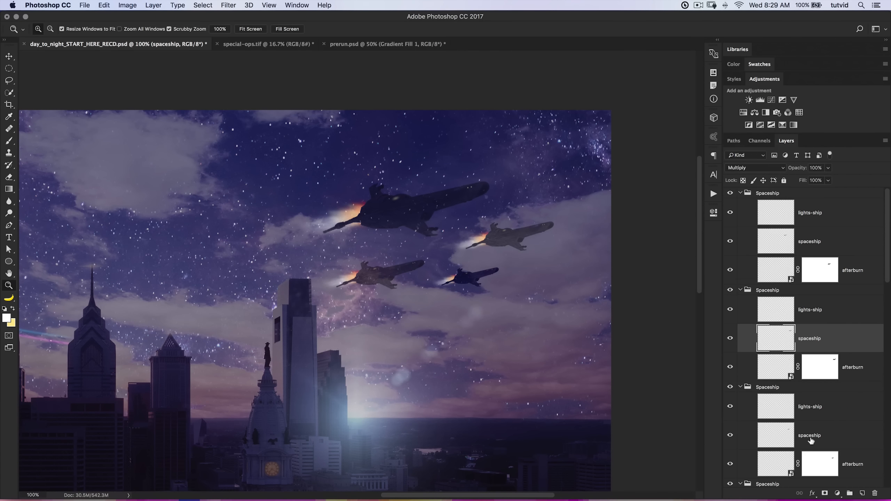
pyautogui.click(800, 441)
pyautogui.press('super+alt+u')
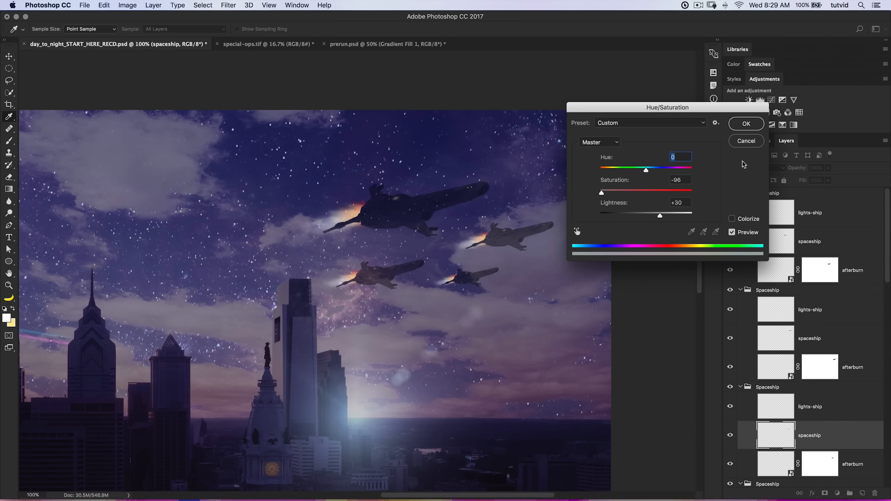
pyautogui.click(746, 124)
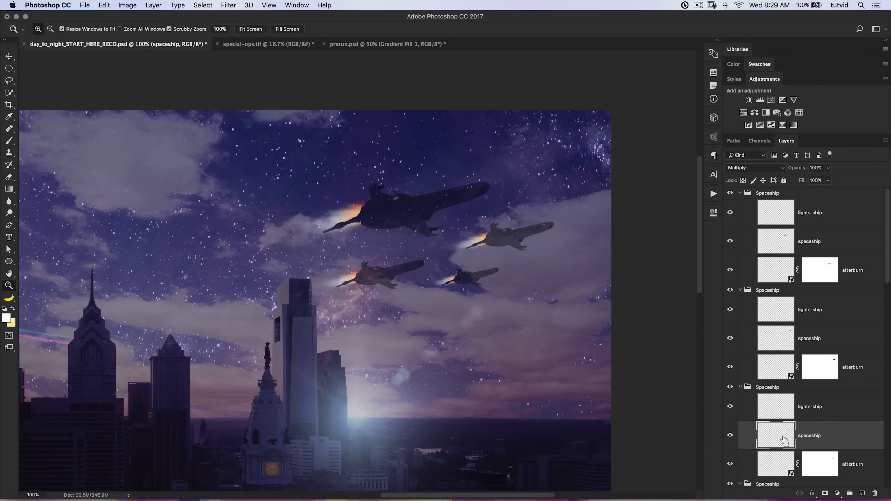
# Darken the smallest ship's spaceship layer with a Hue/Saturation lightness of -22.
pyautogui.press('super+u')
pyautogui.moveTo(646, 215); pyautogui.dragTo(637, 217)
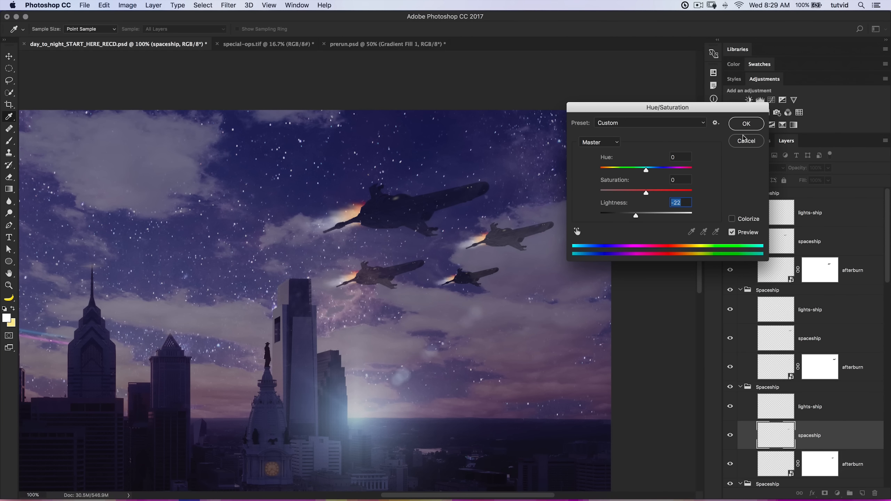
pyautogui.press('Return')
pyautogui.click(745, 387)
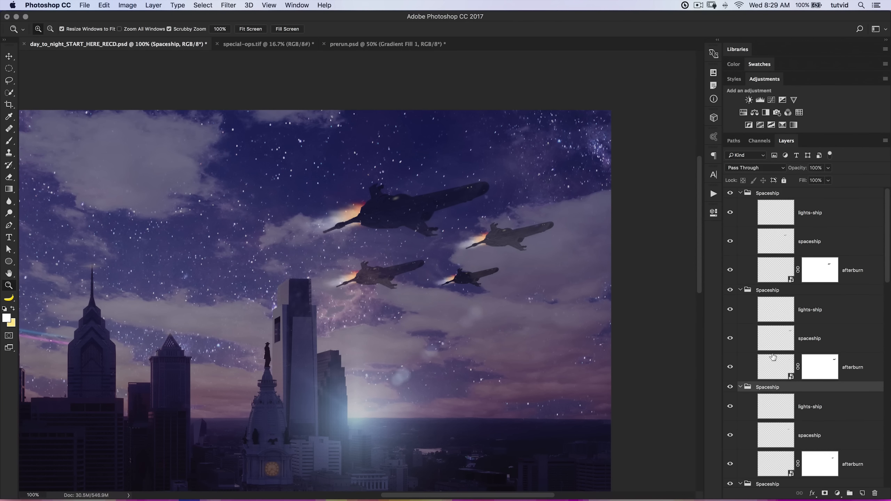
# Apply the same -22 lightness adjustment to the second group's spaceship layer and collapse the third Spaceship group.
pyautogui.click(779, 338)
pyautogui.press('super+alt+u')
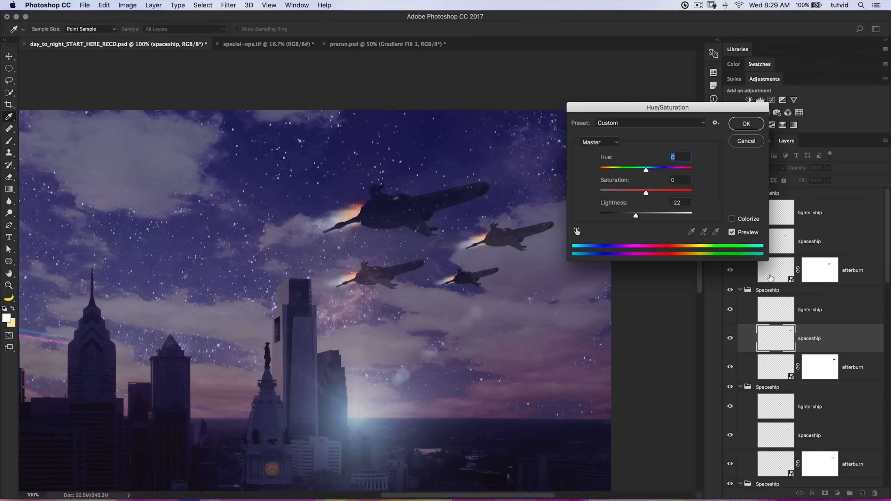
pyautogui.click(747, 124)
pyautogui.click(740, 387)
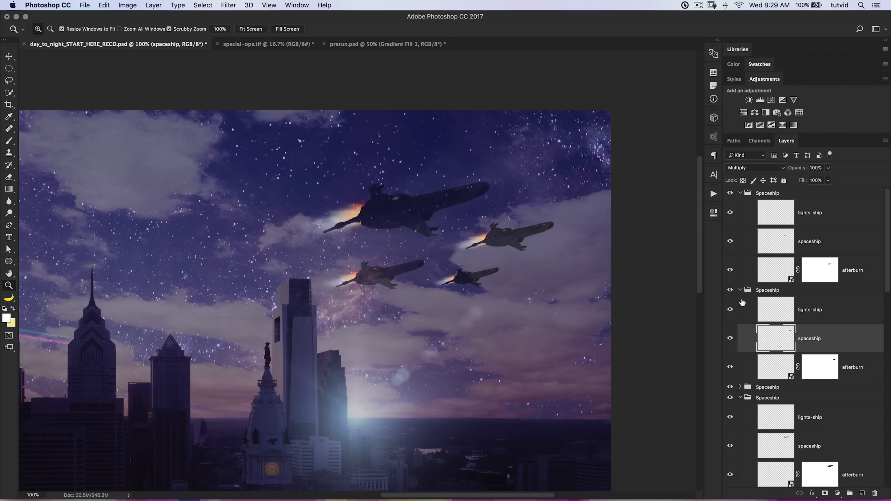
# Reapply the last Hue/Saturation darkening, lightness -22, to the topmost Spaceship group's spaceship layer and collapse that group.
pyautogui.click(742, 290)
pyautogui.click(779, 245)
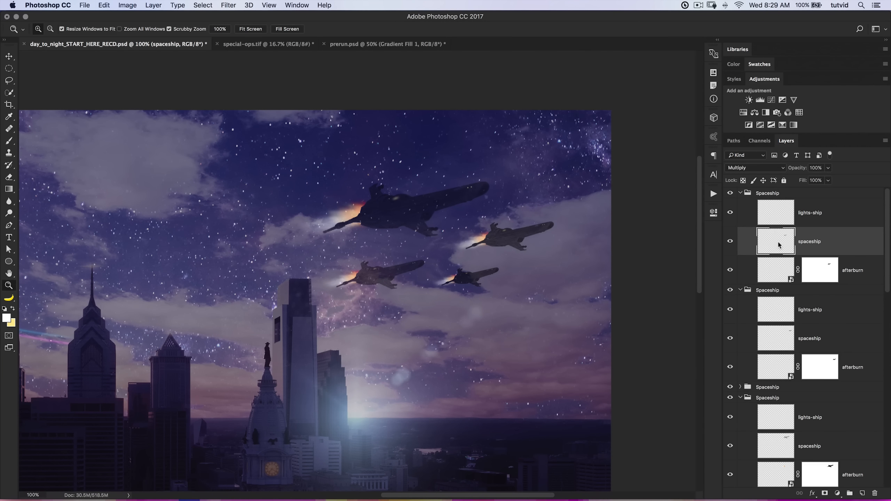
pyautogui.press('super+alt+u')
pyautogui.click(751, 123)
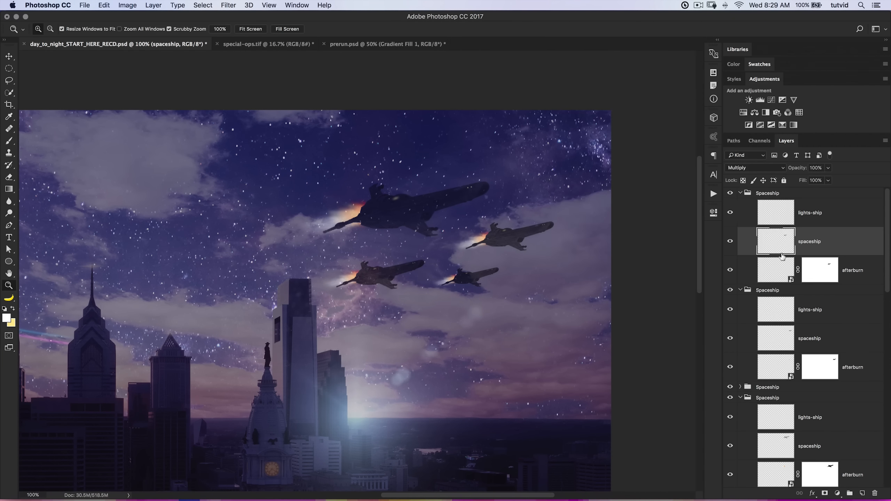
pyautogui.click(741, 194)
pyautogui.click(740, 194)
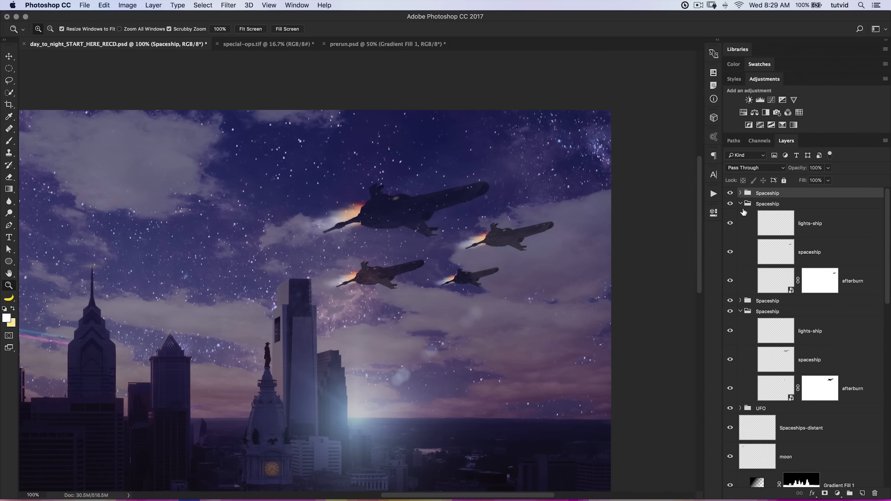
# Reapply the same Hue/Saturation settings to the largest ship's spaceship layer and leave all Spaceship groups collapsed.
pyautogui.click(740, 204)
pyautogui.click(779, 270)
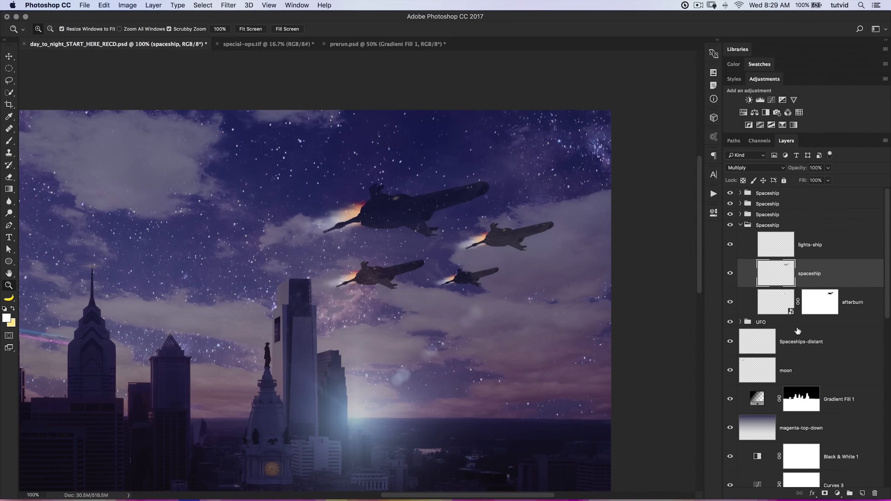
pyautogui.press('alt+super+u')
pyautogui.click(755, 124)
pyautogui.press('z')
pyautogui.moveTo(481, 299); pyautogui.dragTo(515, 311)
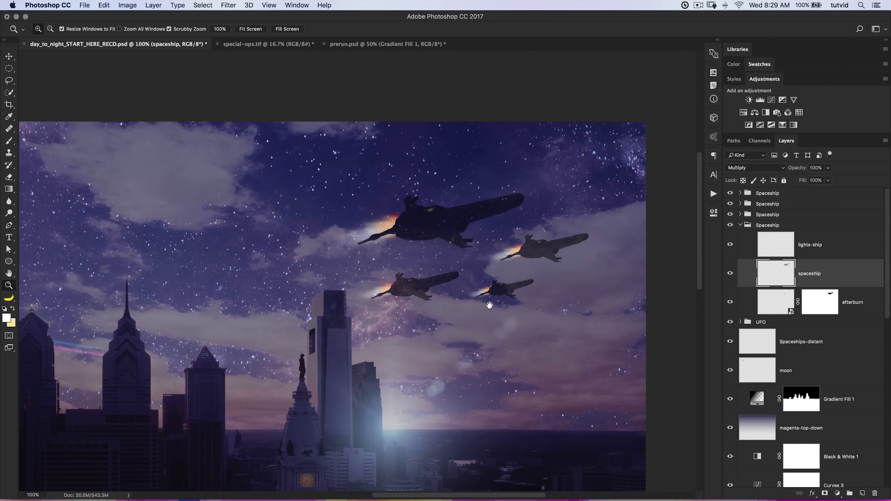
pyautogui.moveTo(431, 308); pyautogui.dragTo(489, 291)
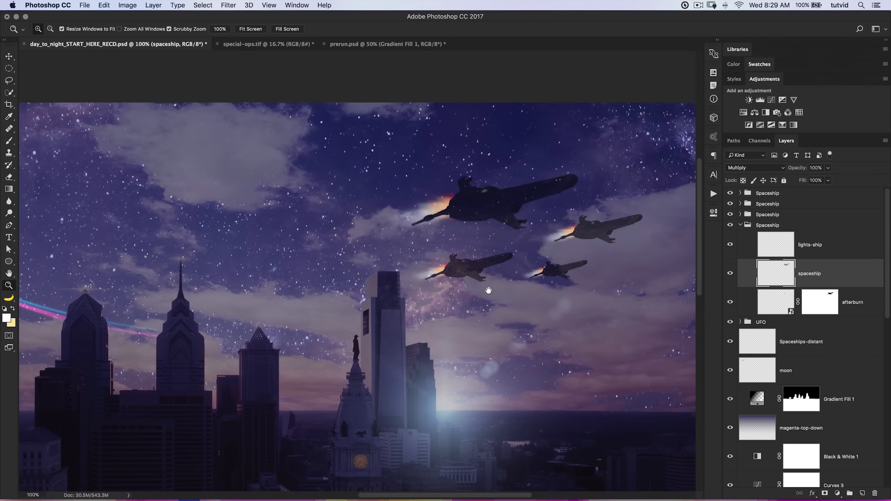
pyautogui.press('super+minus')
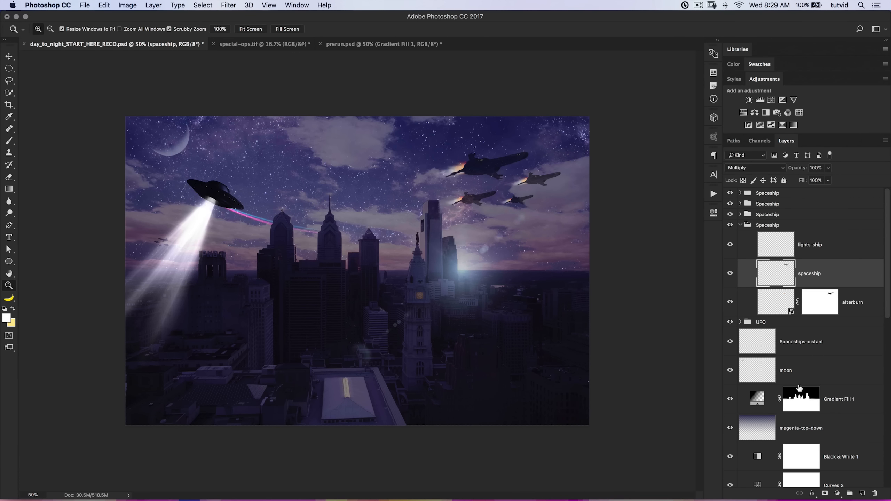
pyautogui.click(743, 227)
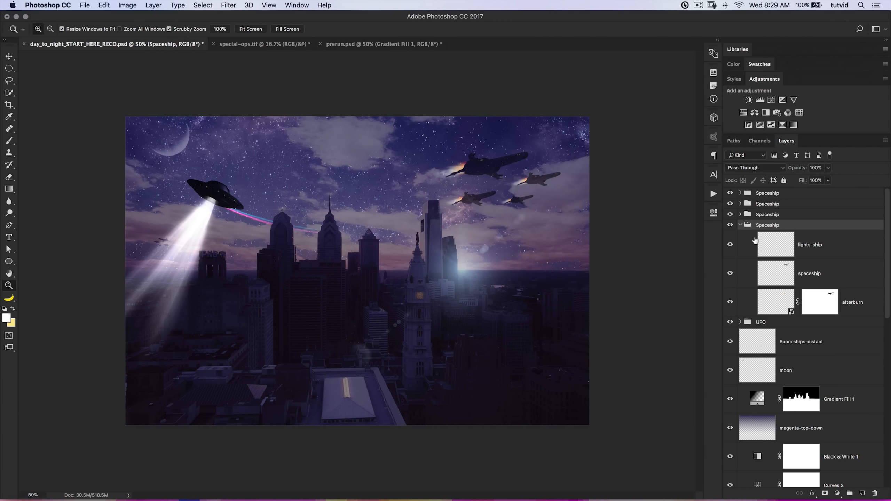
pyautogui.click(740, 225)
# Load the Curves 1 layer mask as a selection of the sky.
pyautogui.scroll(-10, 809, 314)
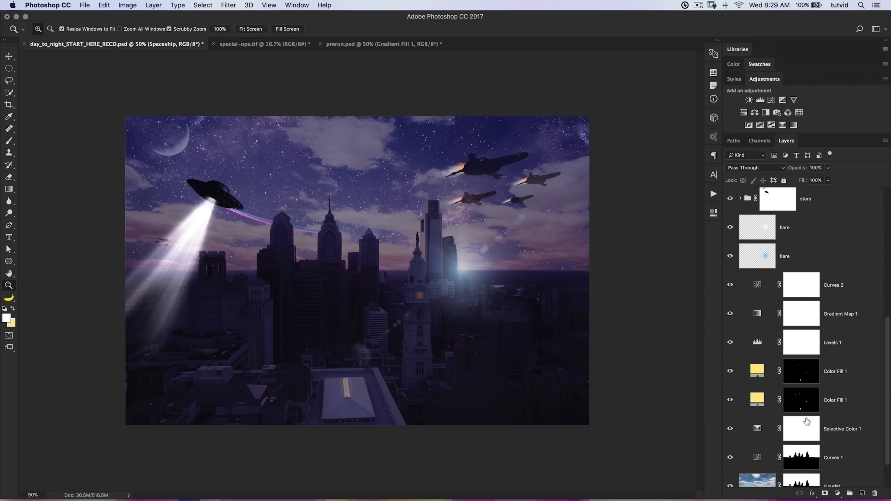
pyautogui.keyDown('super'); pyautogui.click(803, 454); pyautogui.keyUp('super')
pyautogui.scroll(10, 789, 351)
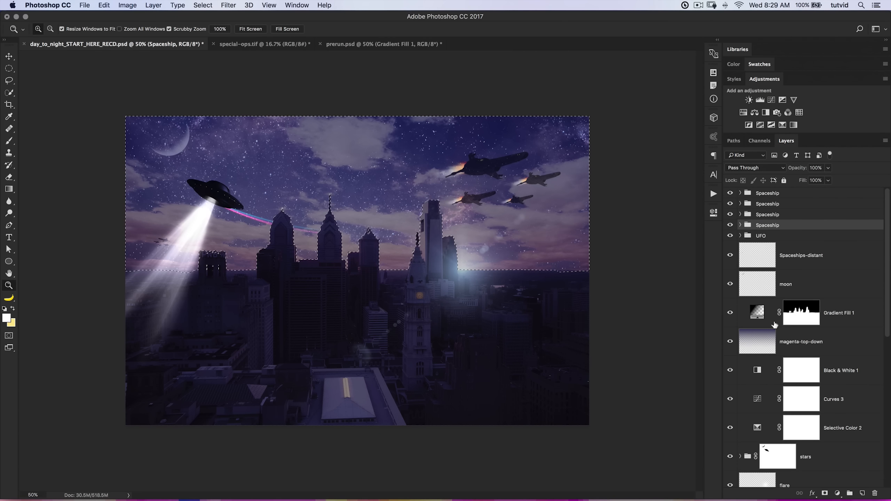
# Add a Levels adjustment masked to the sky above Gradient Fill 1, midtones 0.93 and output white 232, and compare before and after.
pyautogui.click(757, 316)
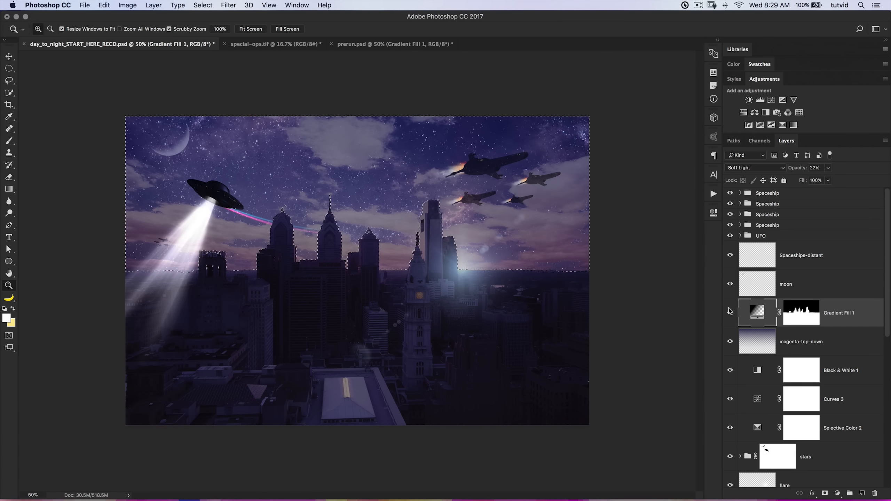
pyautogui.click(760, 101)
pyautogui.moveTo(620, 307); pyautogui.dragTo(623, 305)
pyautogui.moveTo(678, 331); pyautogui.dragTo(669, 330)
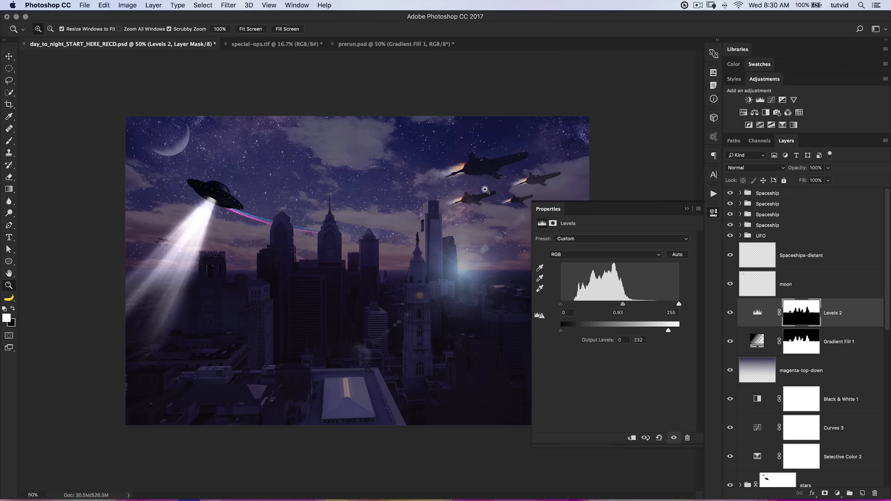
pyautogui.moveTo(594, 207)
pyautogui.mouseDown()
pyautogui.moveTo(534, 315)
pyautogui.moveTo(602, 207)
pyautogui.moveTo(604, 216)
pyautogui.mouseUp()
pyautogui.click(709, 216)
pyautogui.click(730, 313)
pyautogui.click(730, 312)
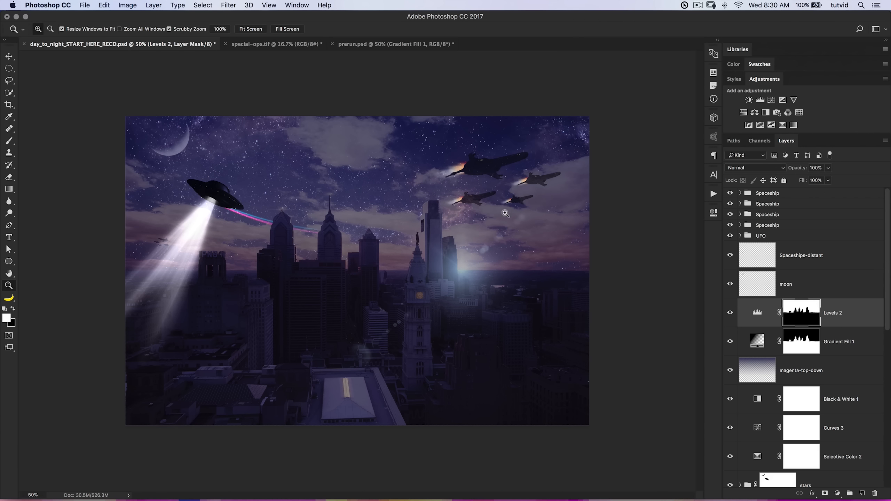
# Fine-tune the largest ship's spaceship layer with a small Hue/Saturation adjustment and collapse its group.
pyautogui.click(741, 225)
pyautogui.click(781, 273)
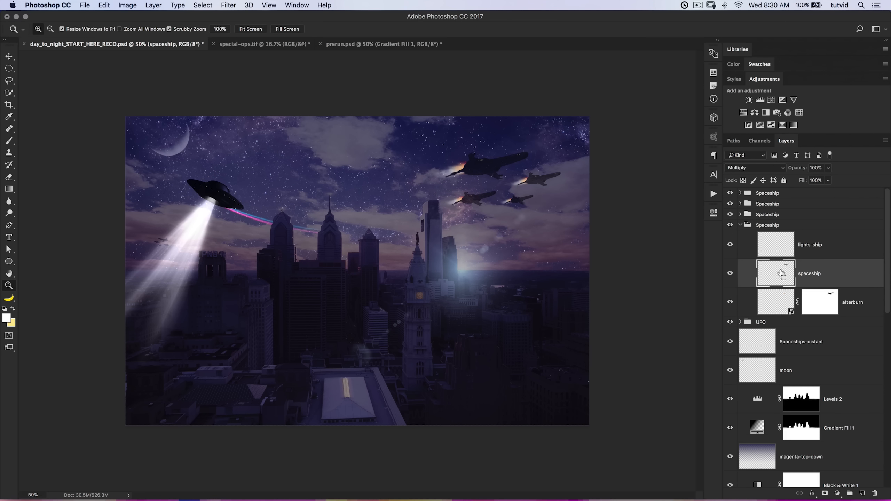
pyautogui.press('super+u')
pyautogui.moveTo(647, 216); pyautogui.dragTo(656, 214)
pyautogui.click(760, 128)
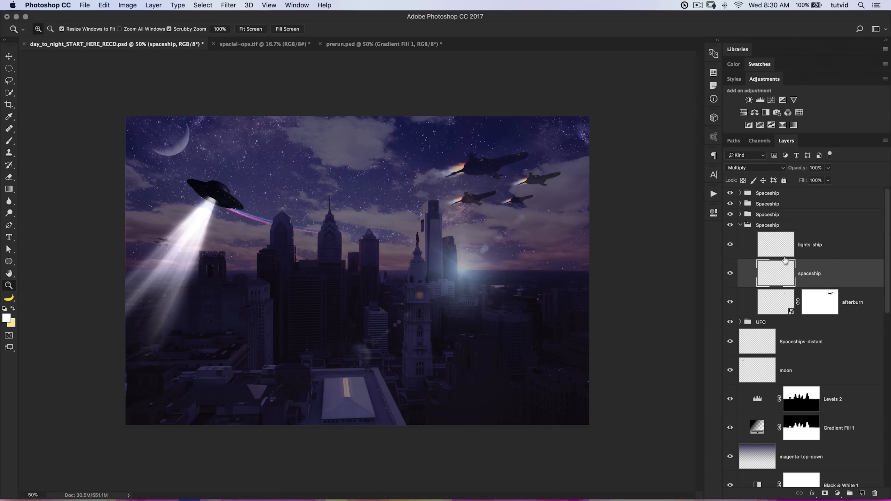
pyautogui.click(747, 229)
pyautogui.click(741, 225)
# Select the topmost Spaceship group and expand all four Spaceship groups to reach their layers.
pyautogui.click(781, 194)
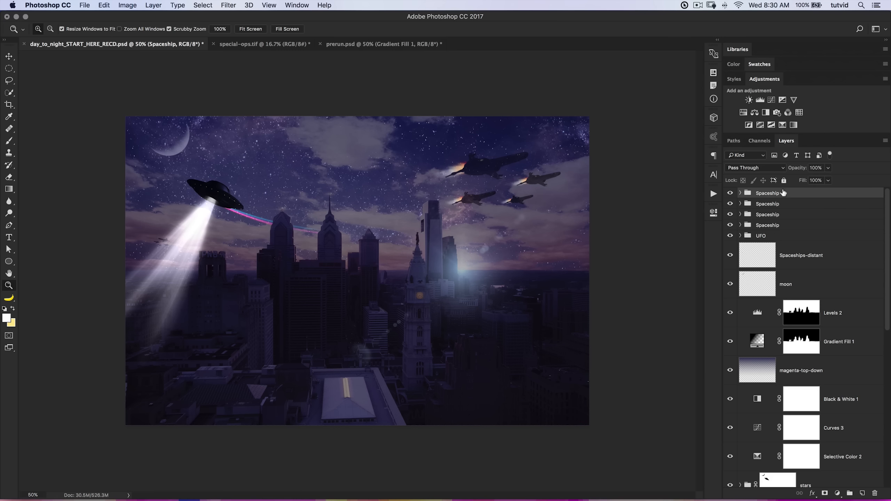
pyautogui.press('super+plus')
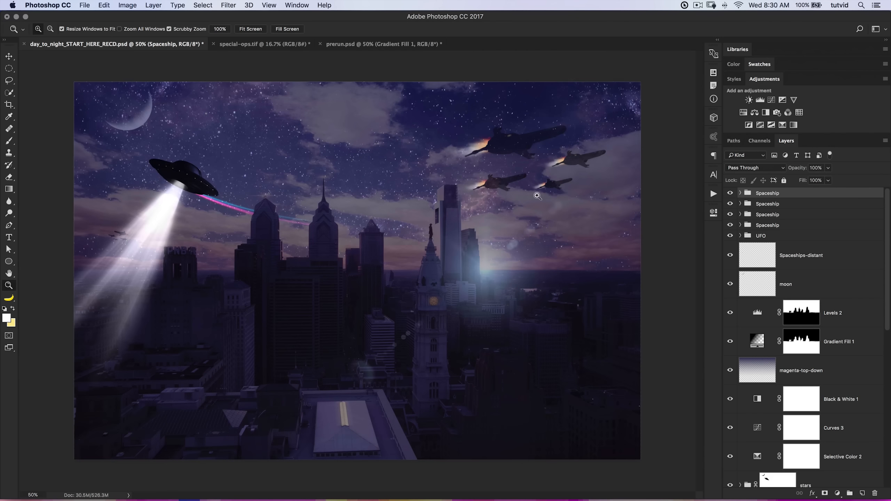
pyautogui.click(548, 179)
pyautogui.moveTo(564, 170); pyautogui.dragTo(459, 288)
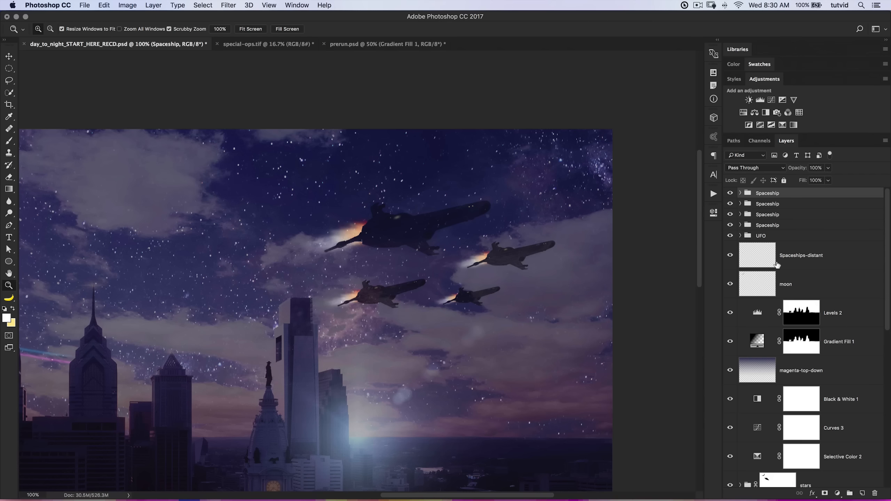
pyautogui.click(740, 225)
pyautogui.click(740, 215)
pyautogui.click(740, 204)
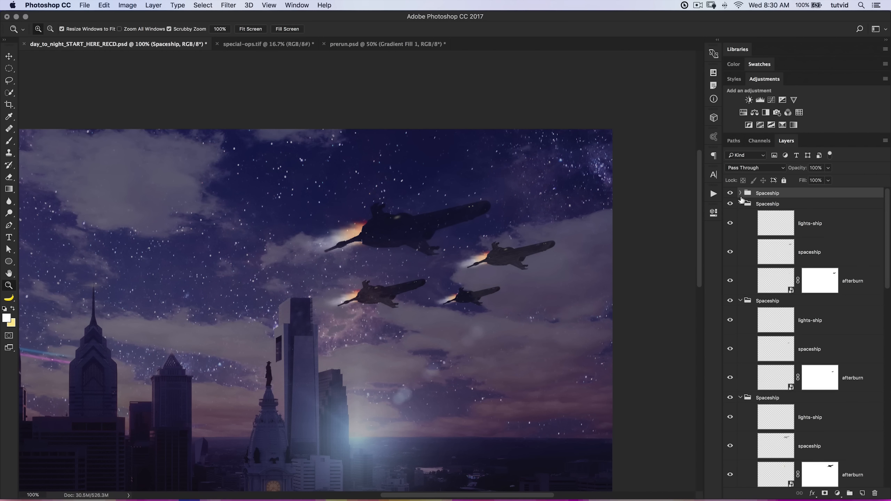
pyautogui.click(740, 193)
# Load the outlines of all four spaceship layers as one combined selection.
pyautogui.keyDown('super'); pyautogui.click(783, 240); pyautogui.keyUp('super')
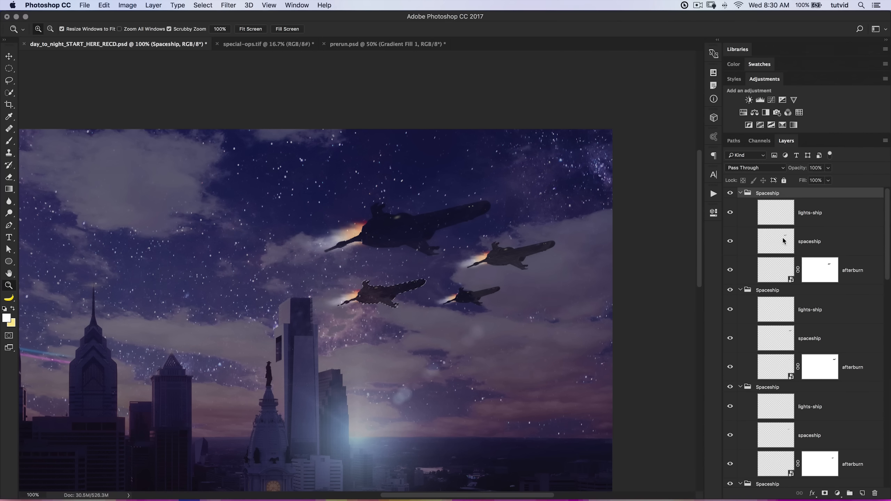
pyautogui.keyDown('shift'); pyautogui.keyDown('super'); pyautogui.click(782, 340); pyautogui.keyUp('super'); pyautogui.keyUp('shift')
pyautogui.scroll(-2, 783, 351)
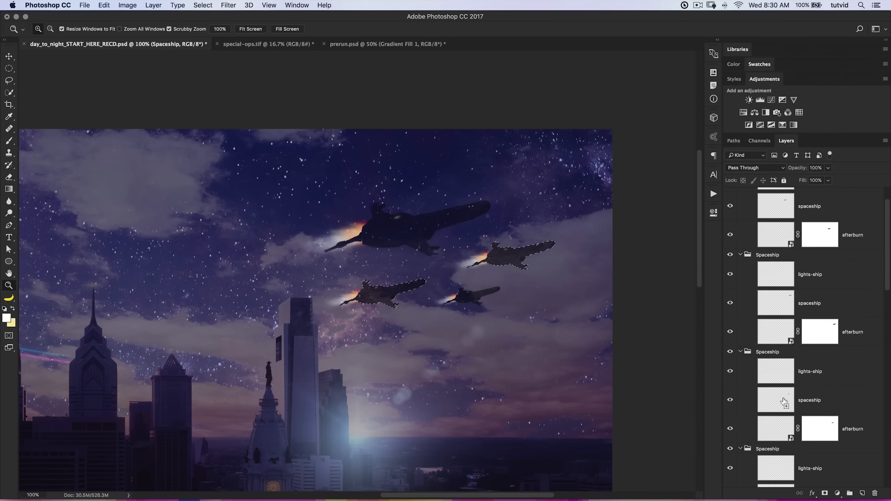
pyautogui.scroll(-5, 783, 402)
pyautogui.keyDown('shift'); pyautogui.keyDown('super'); pyautogui.click(782, 399); pyautogui.keyUp('super'); pyautogui.keyUp('shift')
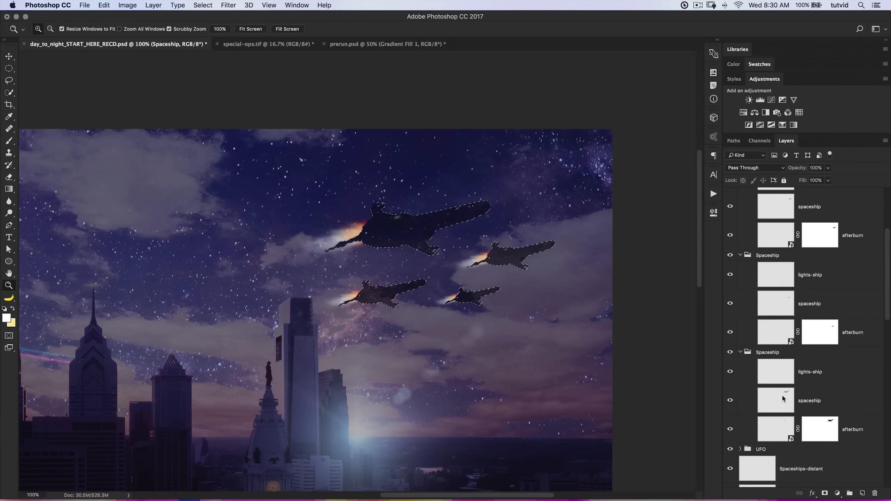
# Collapse all four Spaceship groups while keeping the combined ship selection active.
pyautogui.scroll(2, 782, 390)
pyautogui.click(740, 383)
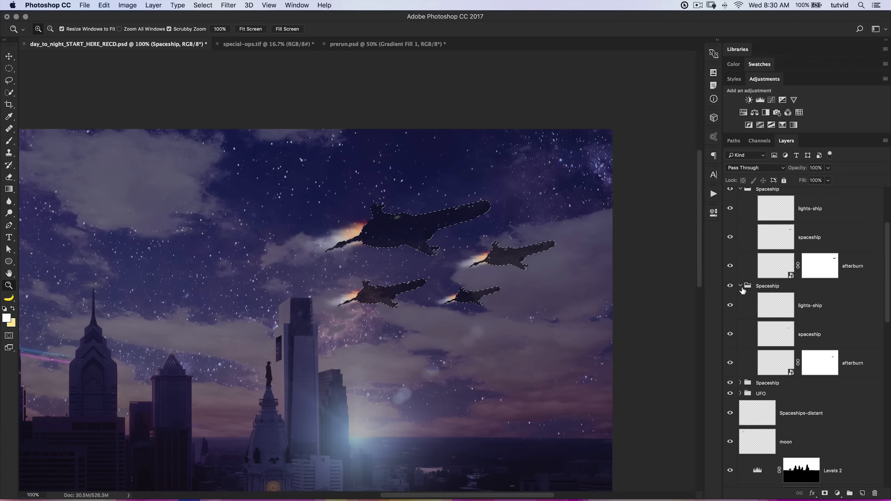
pyautogui.click(741, 286)
pyautogui.scroll(2, 750, 226)
pyautogui.click(740, 223)
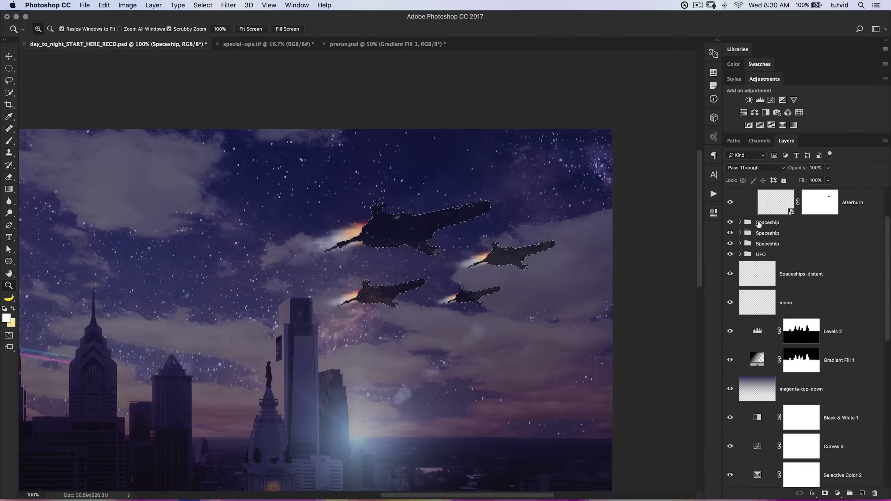
pyautogui.scroll(4, 757, 225)
pyautogui.click(741, 195)
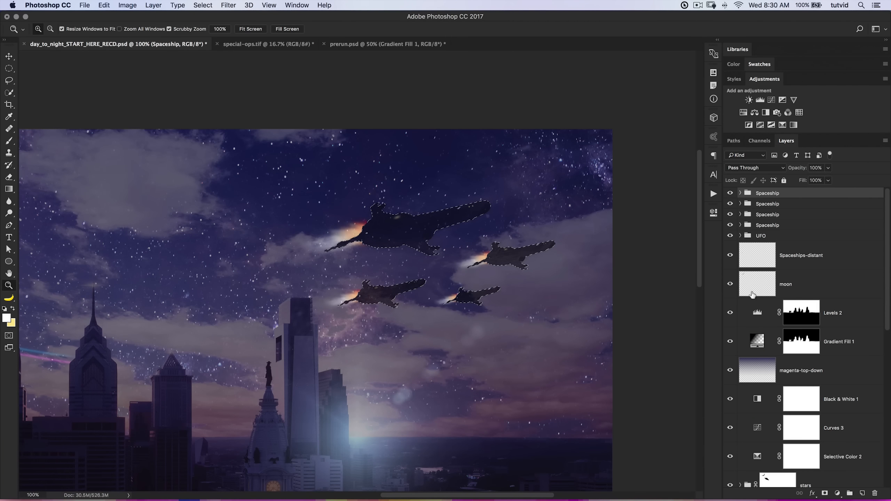
# Fill the ship selection with black on the stars group's layer mask to hide stars showing through the ships.
pyautogui.scroll(-5, 815, 274)
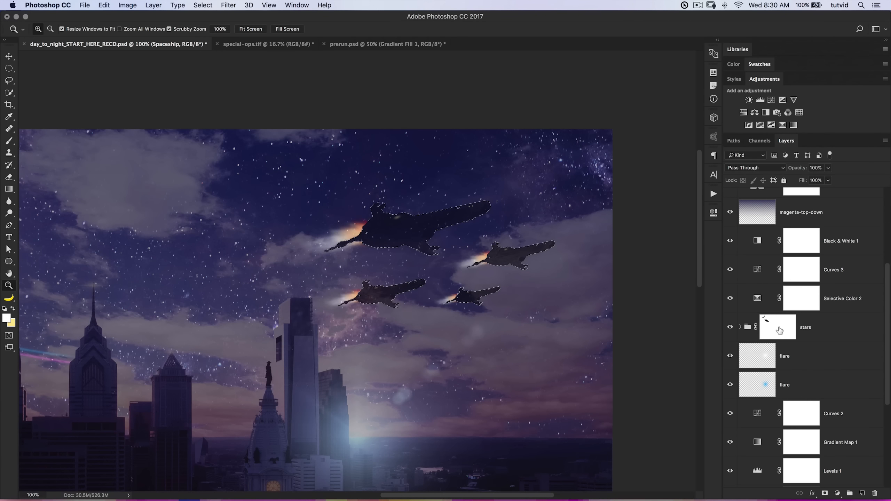
pyautogui.click(779, 330)
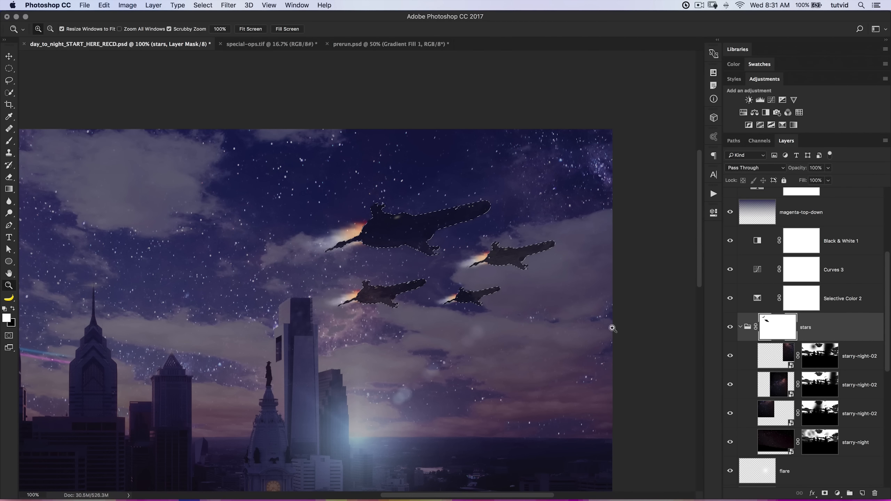
pyautogui.click(11, 311)
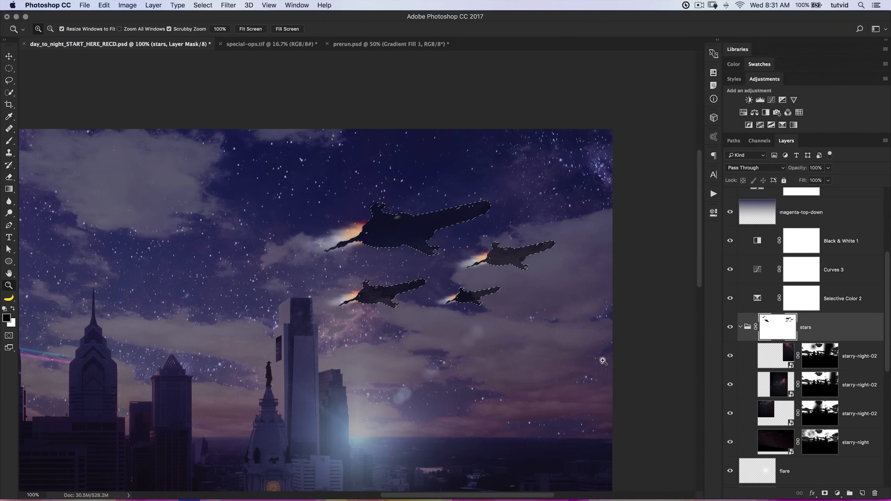
pyautogui.press('alt')
# Deselect the ship outlines, collapse the stars group and save the composite.
pyautogui.press('super+d')
pyautogui.click(741, 327)
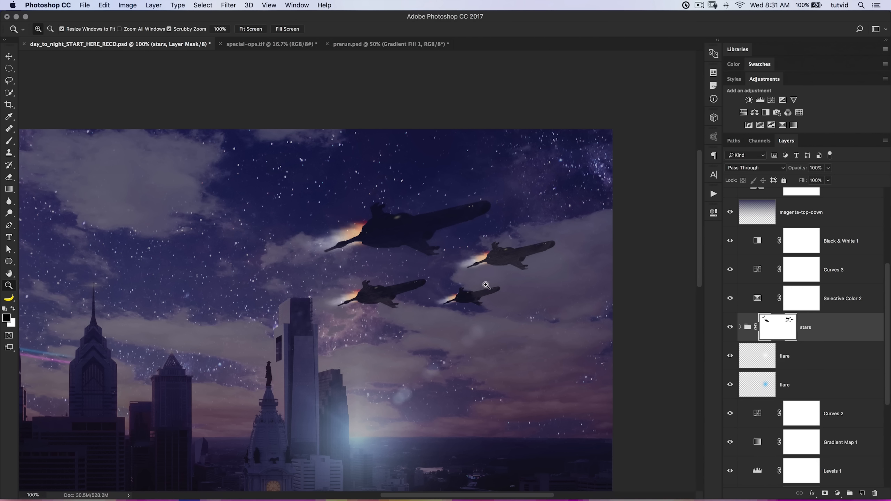
pyautogui.press('super+minus')
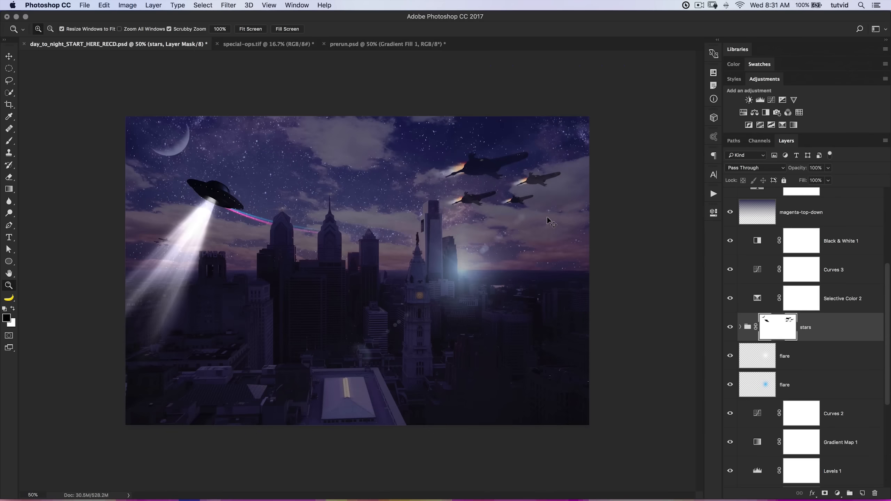
pyautogui.press('super+s')
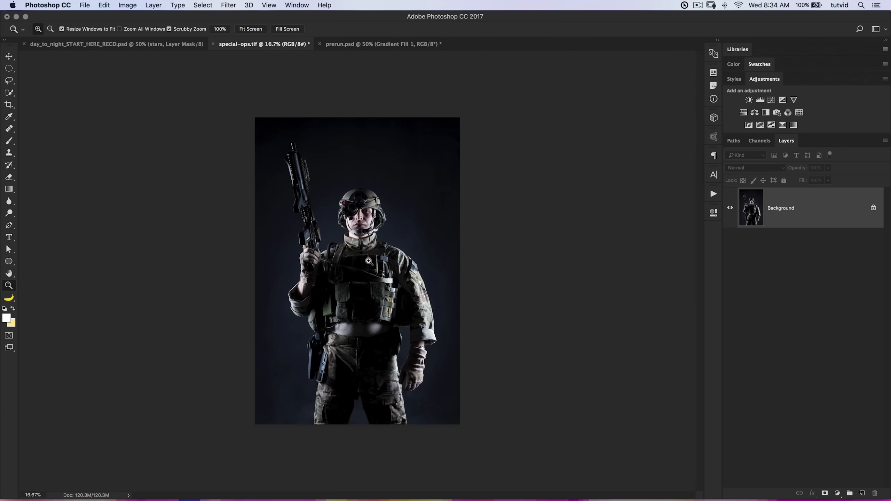
# Examine the soldier's outline and details in special-ops.tif.
pyautogui.click(378, 294)
pyautogui.moveTo(357, 334); pyautogui.dragTo(355, 390)
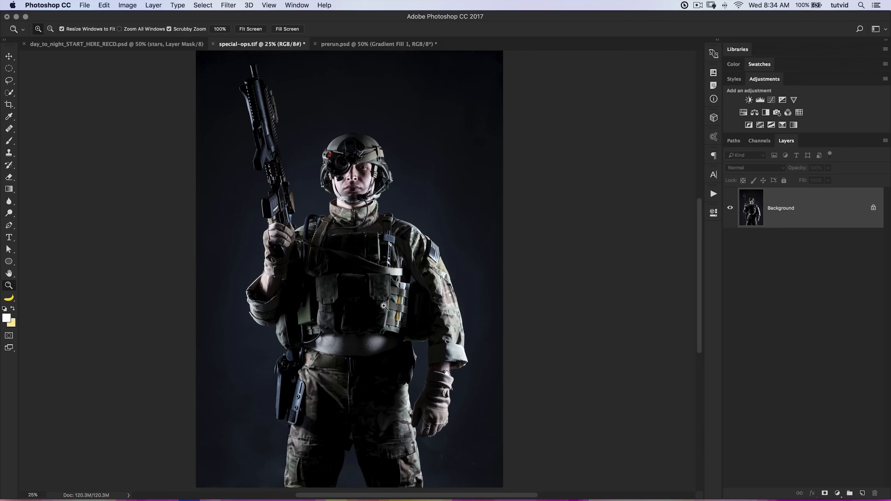
pyautogui.press('d')
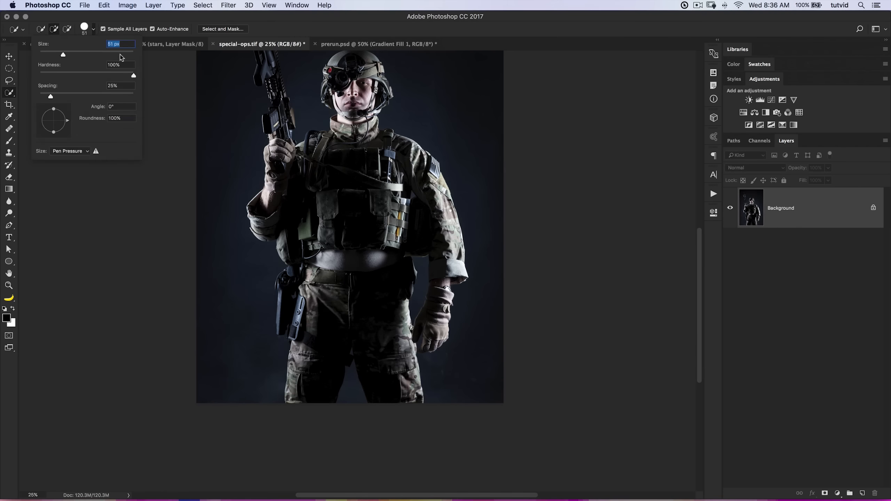
pyautogui.moveTo(351, 148)
pyautogui.mouseDown()
pyautogui.moveTo(339, 311)
pyautogui.moveTo(357, 396)
pyautogui.mouseUp()
pyautogui.press('super+equal')
pyautogui.press('super+equal')
pyautogui.press('super+equal')
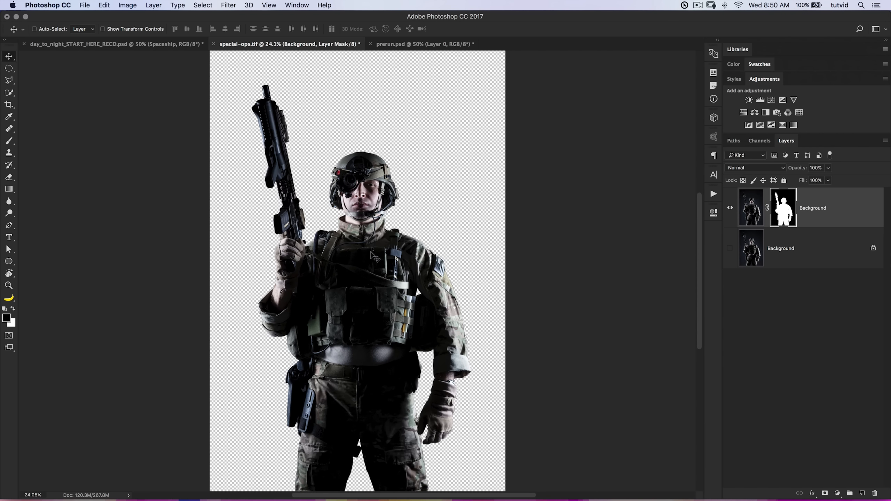
# Copy the masked soldier layer from special-ops.tif into day_to_night_START_HERE_RECD.psd above the Spaceship groups and reposition it over the skyline.
pyautogui.moveTo(370, 245); pyautogui.dragTo(165, 41)
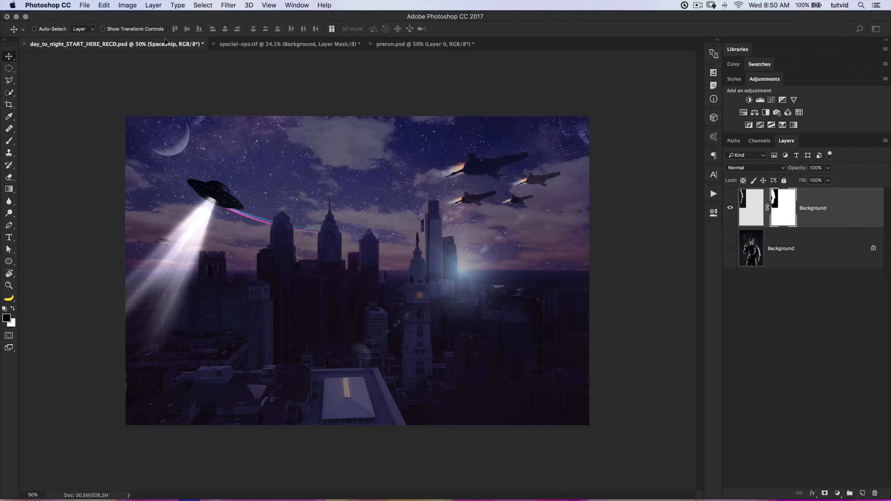
pyautogui.moveTo(379, 248); pyautogui.dragTo(399, 287)
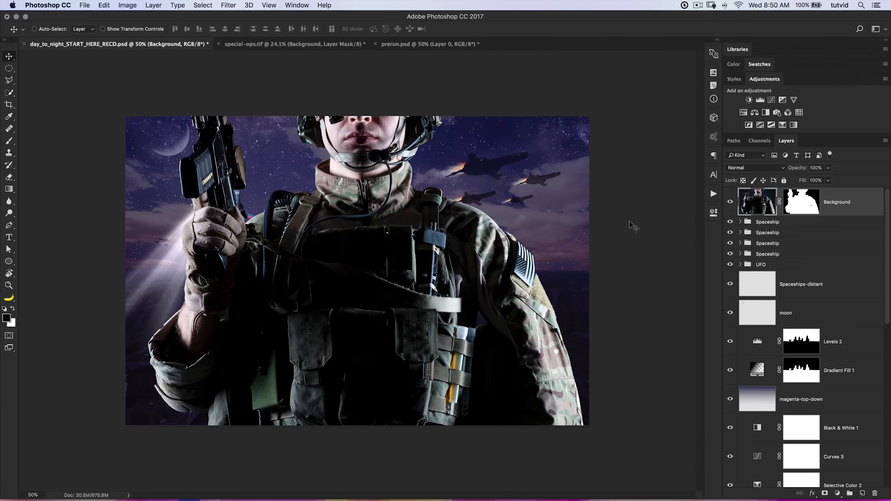
pyautogui.moveTo(333, 315); pyautogui.dragTo(342, 208)
pyautogui.moveTo(377, 301); pyautogui.dragTo(321, 183)
pyautogui.moveTo(414, 258); pyautogui.dragTo(381, 355)
pyautogui.moveTo(395, 309); pyautogui.dragTo(372, 113)
pyautogui.moveTo(451, 422); pyautogui.dragTo(396, 283)
pyautogui.moveTo(425, 414); pyautogui.dragTo(449, 161)
pyautogui.moveTo(404, 298); pyautogui.dragTo(437, 193)
pyautogui.moveTo(424, 193); pyautogui.dragTo(438, 380)
pyautogui.moveTo(564, 138); pyautogui.dragTo(523, 276)
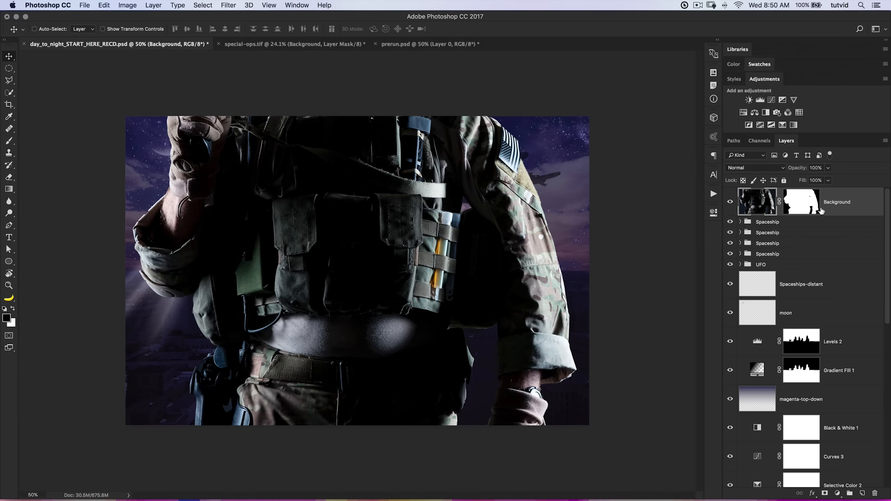
# Convert the soldier layer to a smart object and rename it guy.
pyautogui.rightClick(849, 198)
pyautogui.click(765, 220)
pyautogui.doubleClick(794, 203)
pyautogui.write('guy')
pyautogui.press('Return')
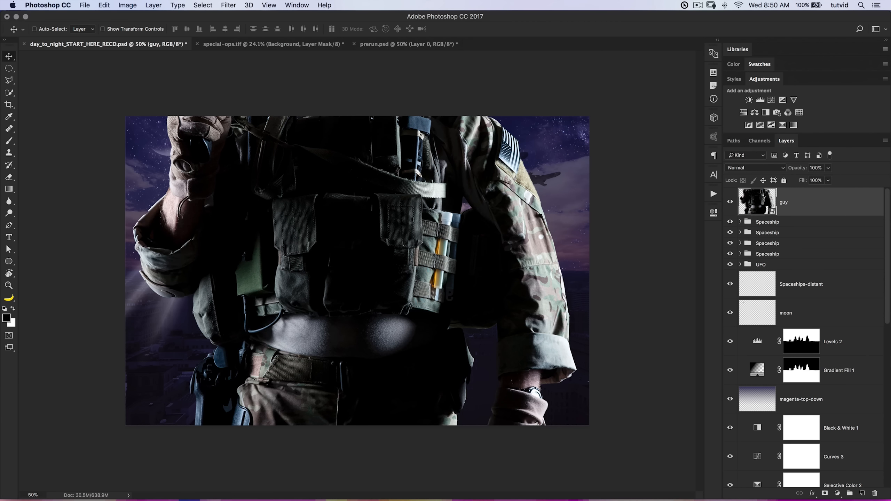
# Scale the guy layer to 49.43% and position the soldier over the skyline, with his head and rifle in frame.
pyautogui.hotkey('ctrl', 't')
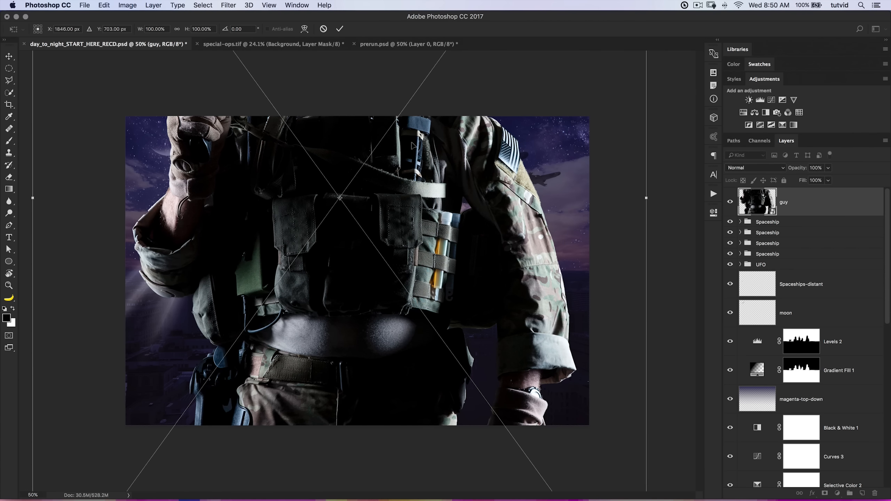
pyautogui.hotkey('ctrl', '-')
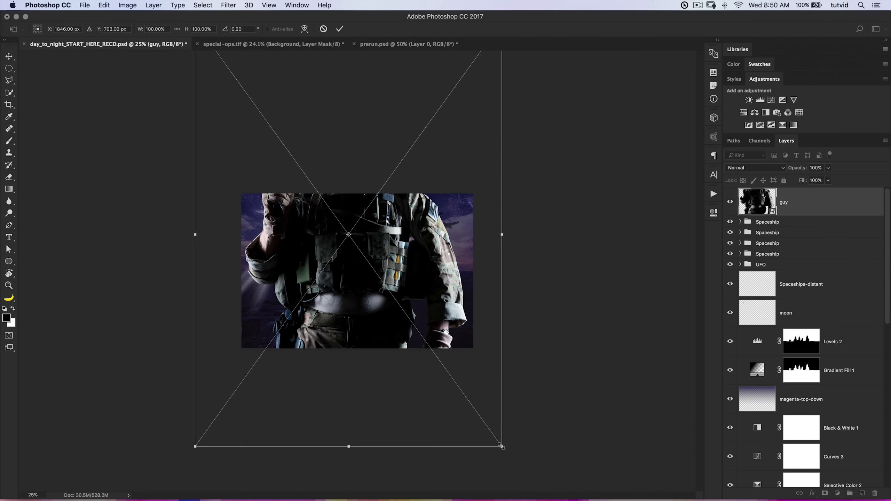
pyautogui.moveTo(501, 446); pyautogui.dragTo(360, 250)
pyautogui.moveTo(286, 204); pyautogui.dragTo(358, 356)
pyautogui.moveTo(431, 400); pyautogui.dragTo(410, 370)
pyautogui.moveTo(380, 334); pyautogui.dragTo(397, 343)
pyautogui.moveTo(425, 380)
pyautogui.mouseDown()
pyautogui.moveTo(419, 374)
pyautogui.moveTo(434, 387)
pyautogui.mouseUp()
pyautogui.moveTo(416, 337); pyautogui.dragTo(410, 328)
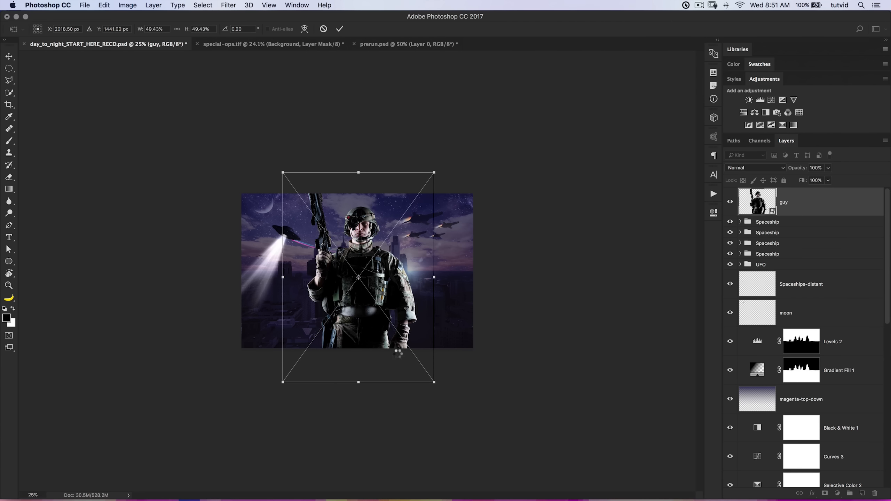
pyautogui.press('Return')
# Align the guy layer to the canvas's horizontal center using a full-canvas selection and deselect.
pyautogui.moveTo(383, 310); pyautogui.dragTo(381, 309)
pyautogui.press('super')
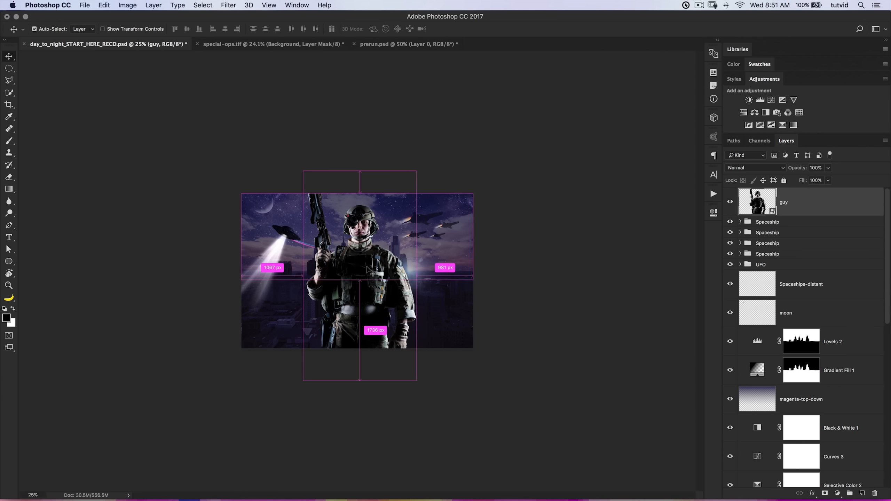
pyautogui.press('super+d')
pyautogui.click(203, 5)
pyautogui.click(210, 28)
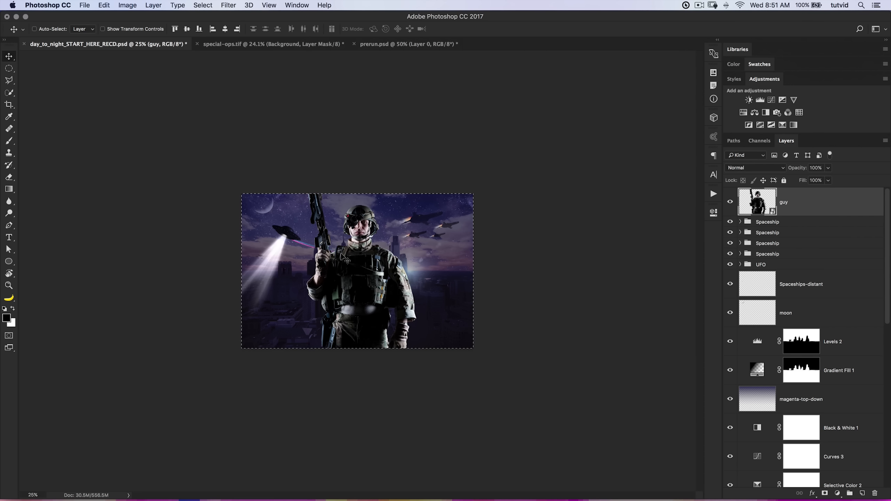
pyautogui.click(226, 30)
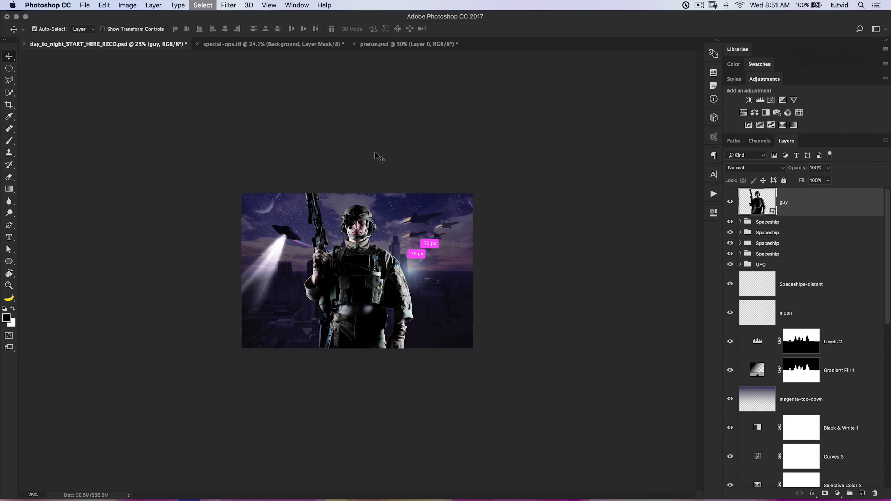
# Add a Levels adjustment clipped to the guy layer, with output levels of 17 and 234, and compare before and after.
pyautogui.press('z')
pyautogui.click(373, 270)
pyautogui.click(372, 270)
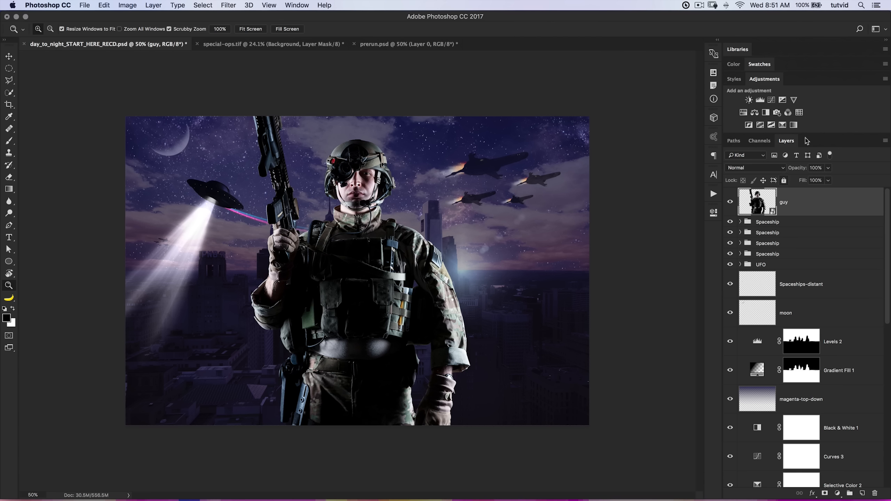
pyautogui.click(760, 100)
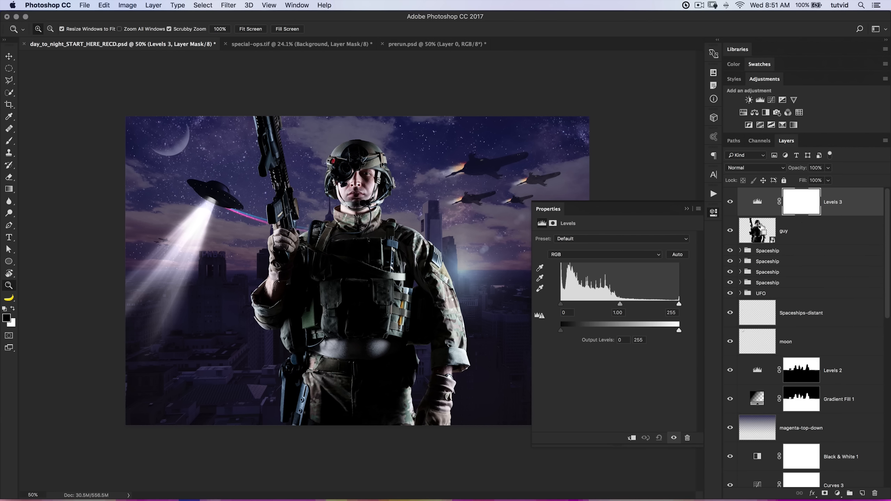
pyautogui.keyDown('alt'); pyautogui.click(759, 217); pyautogui.keyUp('alt')
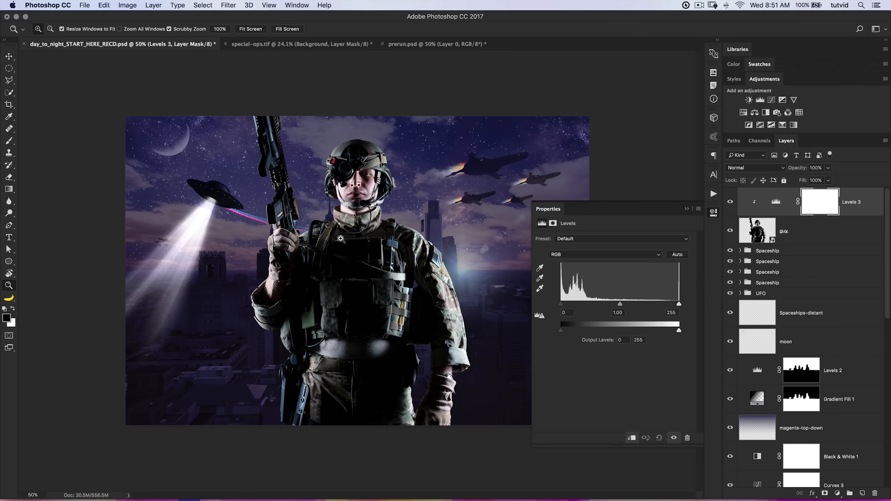
pyautogui.moveTo(620, 304)
pyautogui.mouseDown()
pyautogui.moveTo(562, 305)
pyautogui.moveTo(619, 306)
pyautogui.mouseUp()
pyautogui.moveTo(564, 332); pyautogui.dragTo(569, 334)
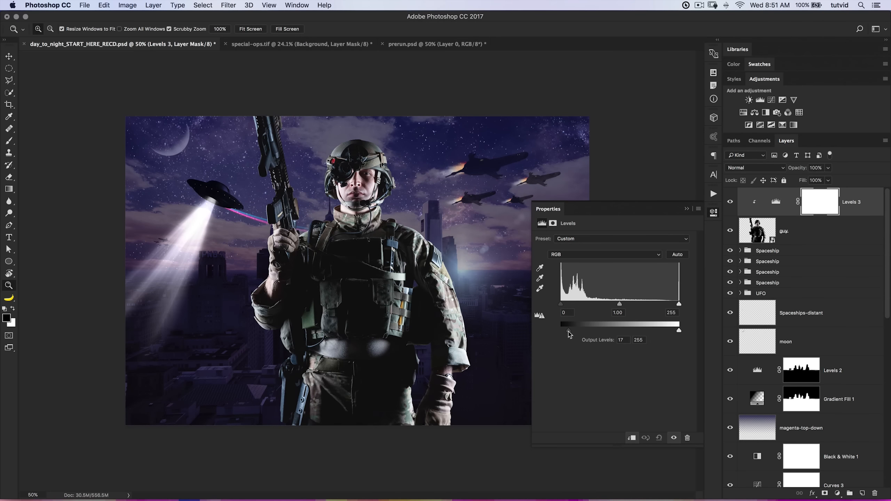
pyautogui.moveTo(679, 332); pyautogui.dragTo(675, 332)
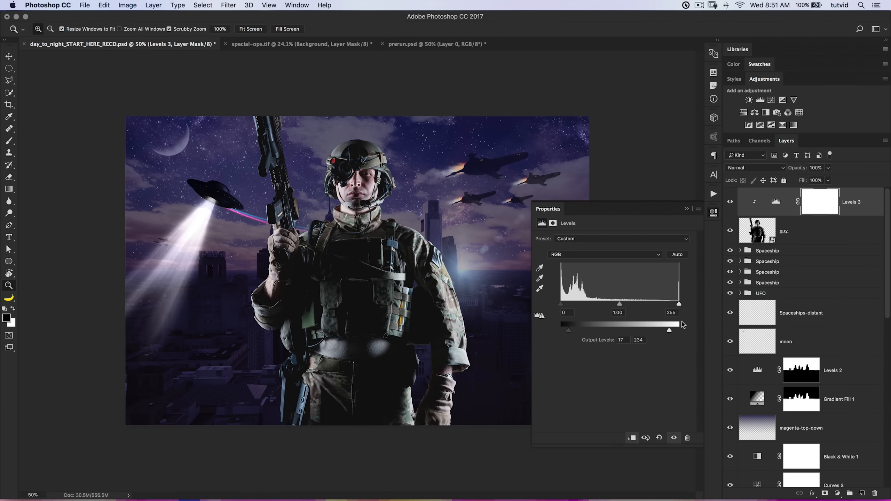
pyautogui.click(730, 202)
pyautogui.click(730, 202)
# Set the Levels 3 midtones to 0.90 for red and 1.15 for blue, and slightly darken the green midtones.
pyautogui.click(600, 254)
pyautogui.click(600, 261)
pyautogui.moveTo(620, 306)
pyautogui.mouseDown()
pyautogui.moveTo(593, 306)
pyautogui.moveTo(628, 309)
pyautogui.mouseUp()
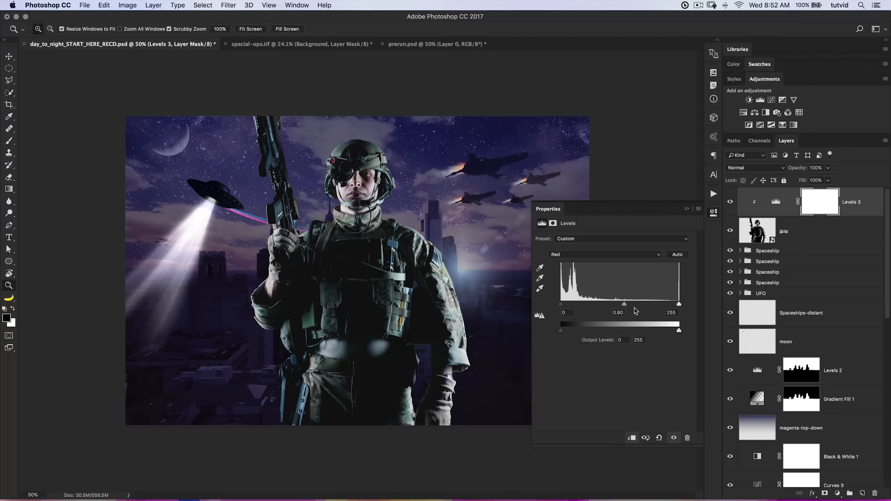
pyautogui.click(606, 256)
pyautogui.click(604, 263)
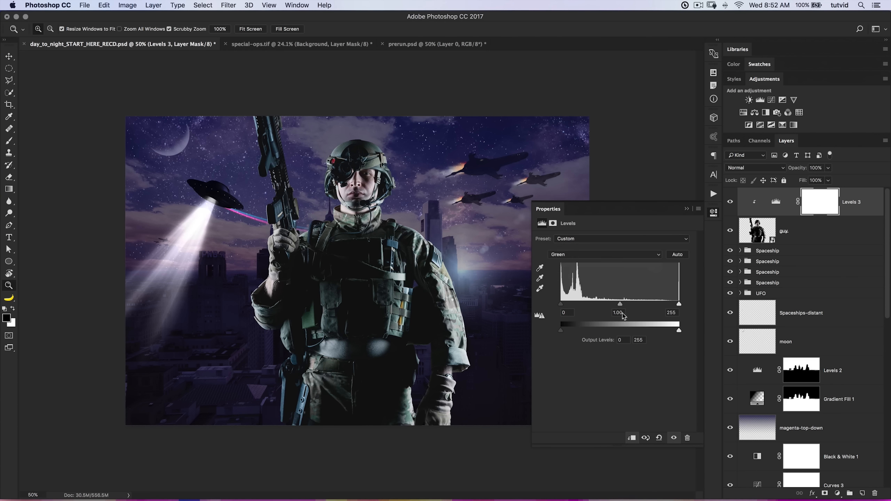
pyautogui.moveTo(617, 306)
pyautogui.mouseDown()
pyautogui.moveTo(607, 306)
pyautogui.moveTo(623, 305)
pyautogui.mouseUp()
pyautogui.click(615, 253)
pyautogui.click(611, 262)
pyautogui.moveTo(623, 304); pyautogui.dragTo(608, 306)
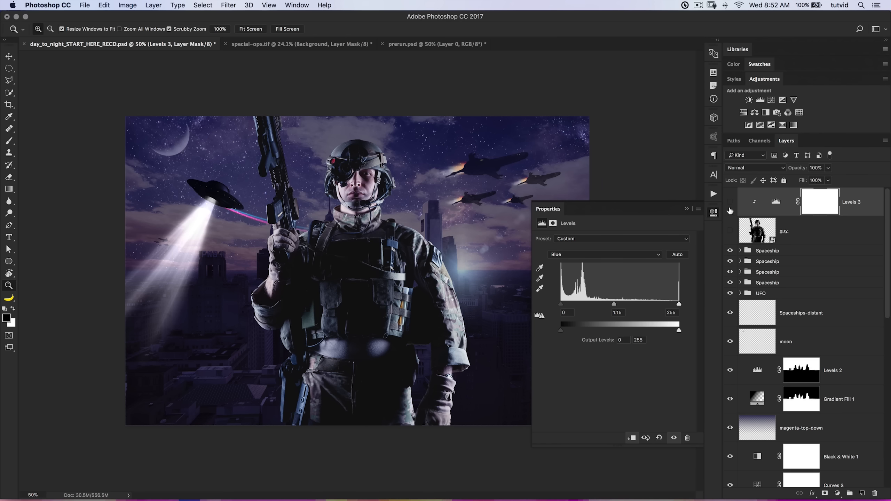
# With the soldier layers hidden, stamp the visible scene onto a new layer above the Spaceship groups and apply the Average blur.
pyautogui.click(778, 250)
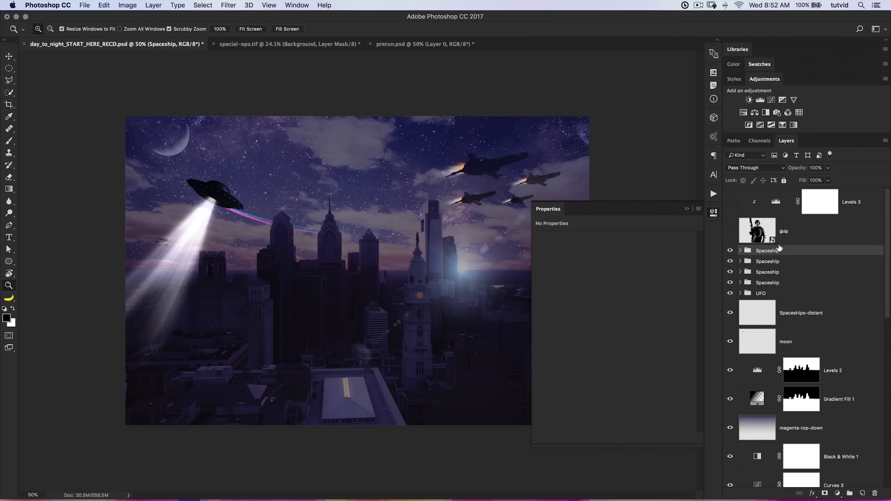
pyautogui.click(714, 212)
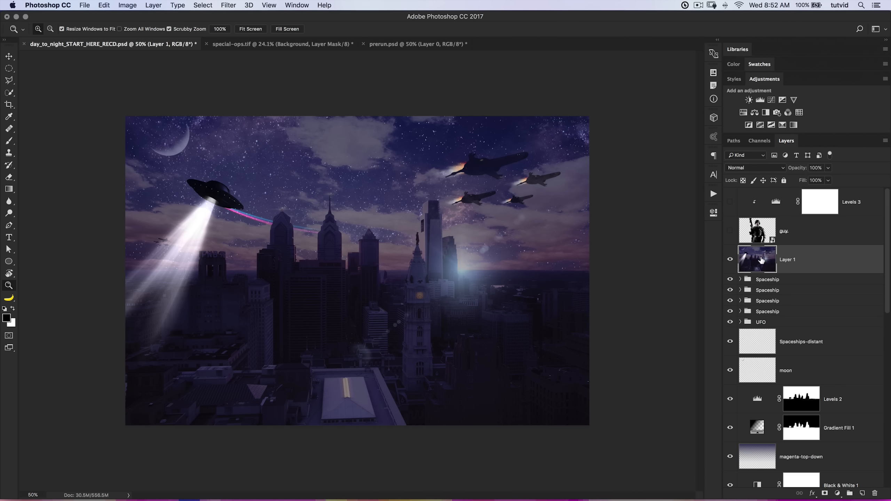
pyautogui.click(229, 5)
pyautogui.moveTo(277, 115)
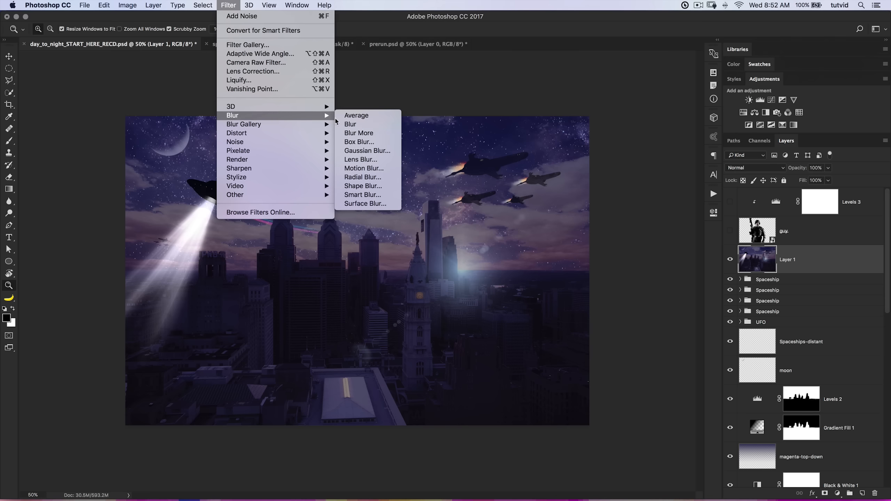
pyautogui.click(366, 117)
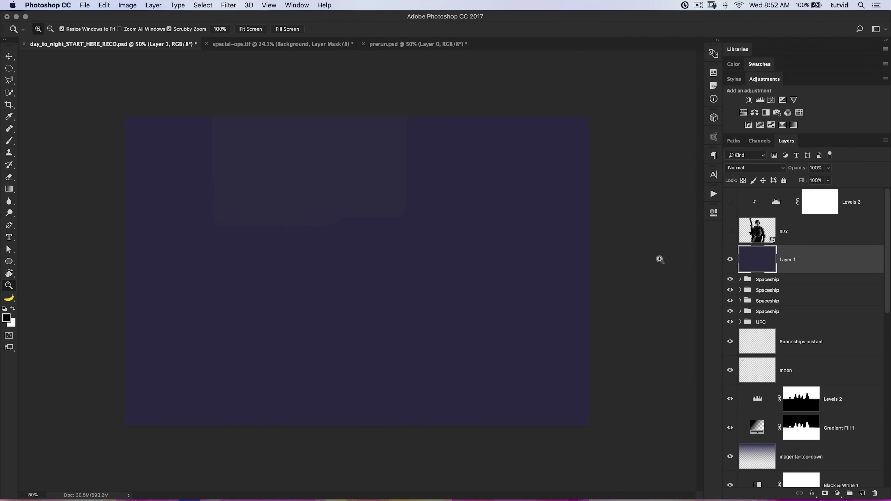
# Move the averaged color layer above Levels 3 and rename it colorize.
pyautogui.moveTo(764, 261); pyautogui.dragTo(767, 200)
pyautogui.doubleClick(786, 203)
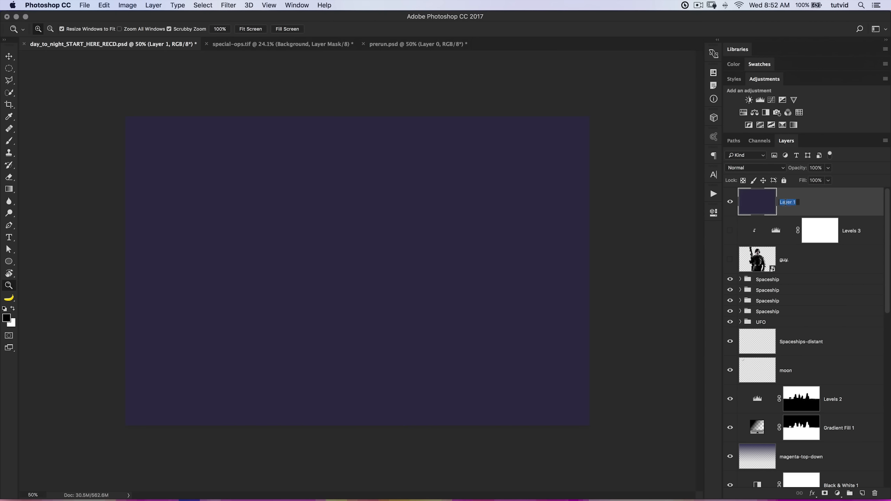
pyautogui.write('colorize')
pyautogui.press('Return')
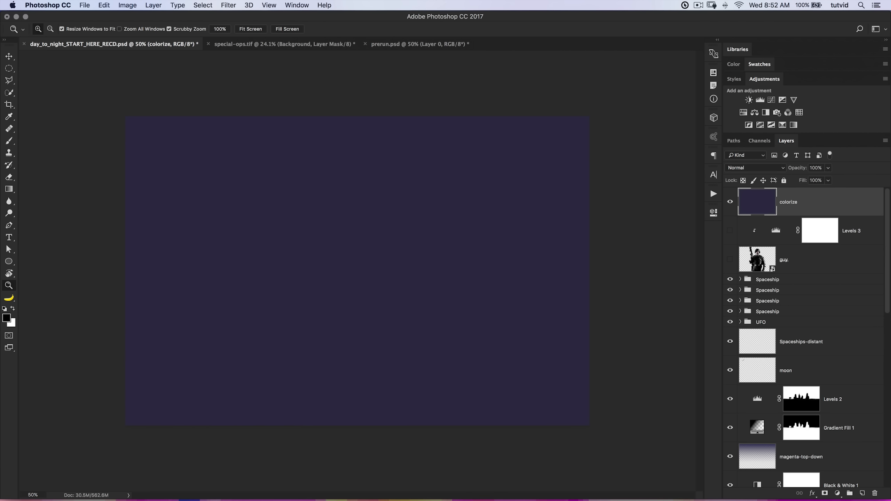
# Show the soldier layers again, clip colorize to them and blend it with Soft Light at 60% opacity.
pyautogui.click(731, 242)
pyautogui.keyDown('alt'); pyautogui.click(790, 214); pyautogui.keyUp('alt')
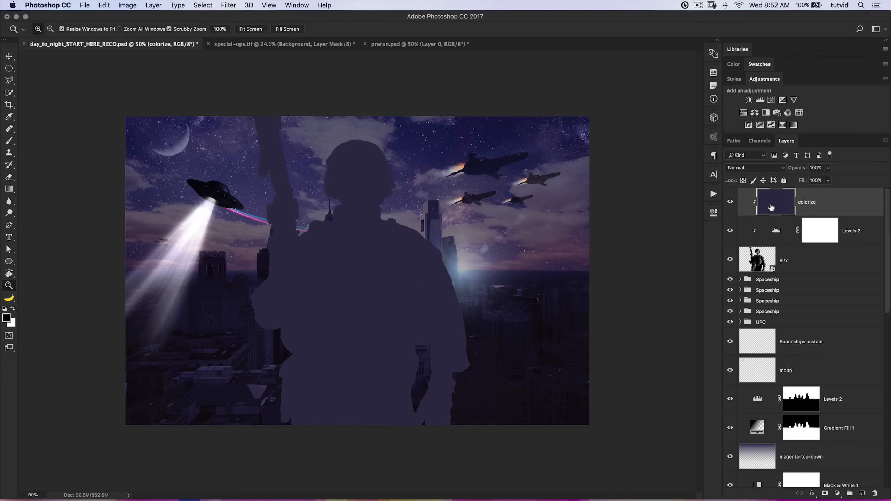
pyautogui.click(772, 168)
pyautogui.click(743, 269)
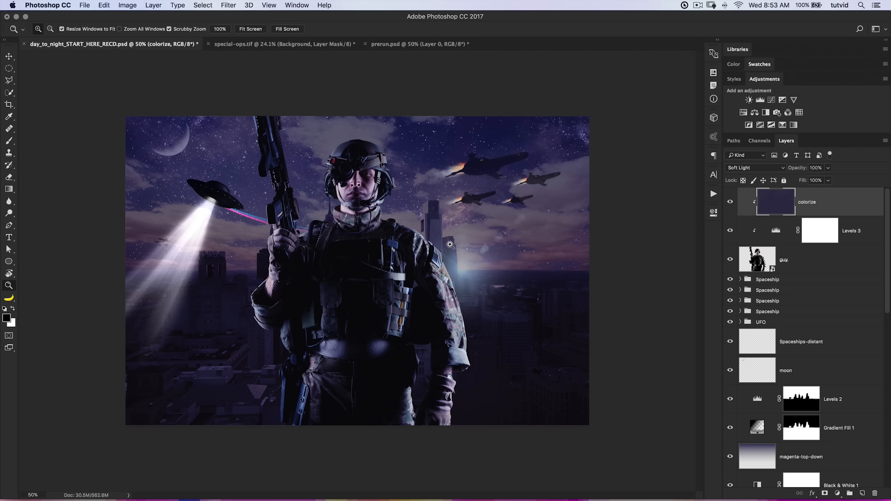
pyautogui.moveTo(791, 167); pyautogui.dragTo(775, 168)
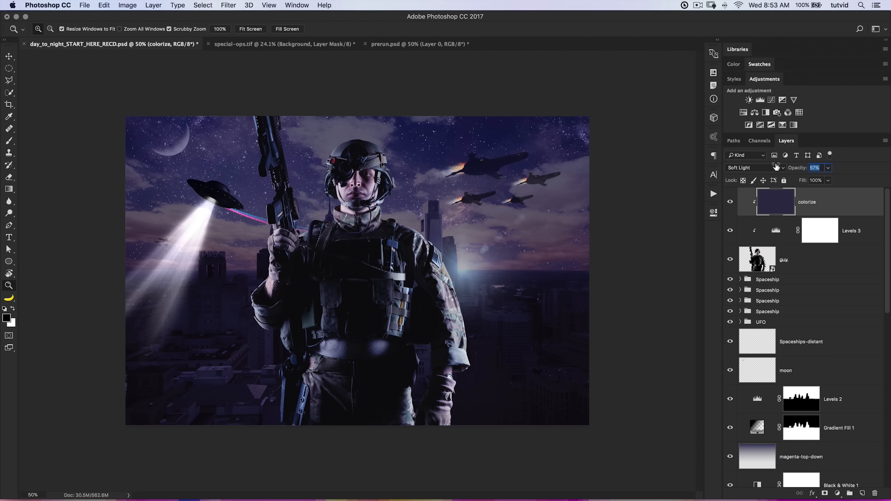
pyautogui.moveTo(777, 167); pyautogui.dragTo(778, 167)
pyautogui.moveTo(734, 204)
pyautogui.mouseDown()
pyautogui.moveTo(732, 232)
pyautogui.moveTo(730, 202)
pyautogui.mouseUp()
# Enlarge the guy layer slightly and reposition the soldier so his shoulder overlaps the light flare on the horizon.
pyautogui.press('v')
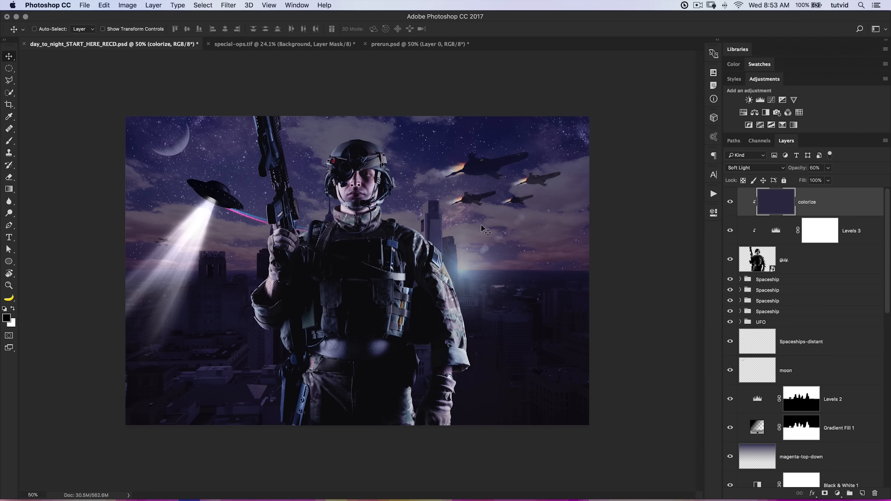
pyautogui.click(765, 263)
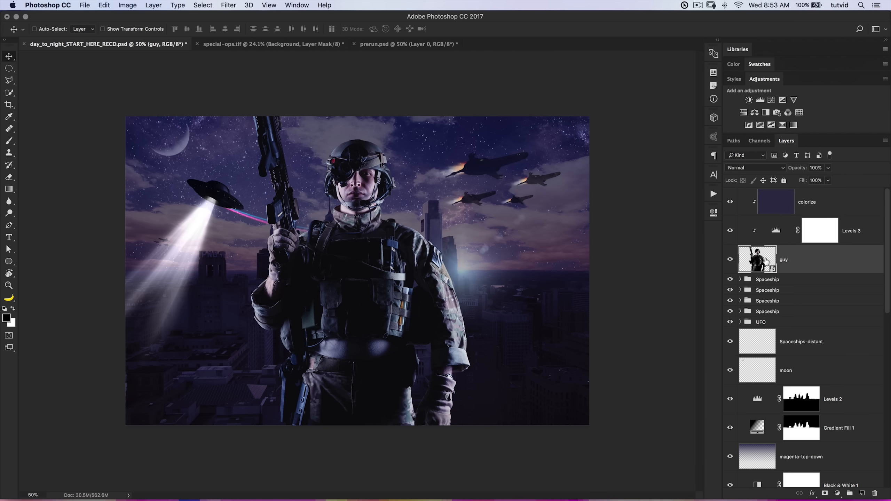
pyautogui.press('super+t')
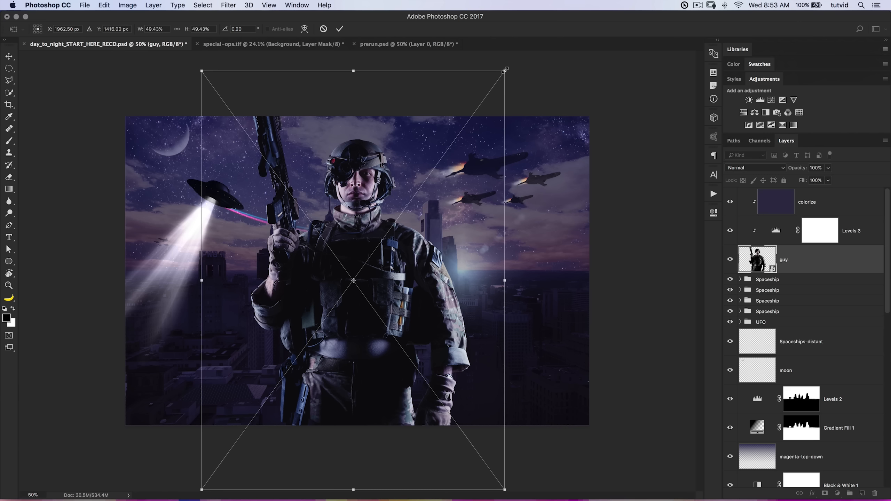
pyautogui.moveTo(506, 70); pyautogui.dragTo(527, 63)
pyautogui.moveTo(432, 260); pyautogui.dragTo(437, 267)
pyautogui.press('Return')
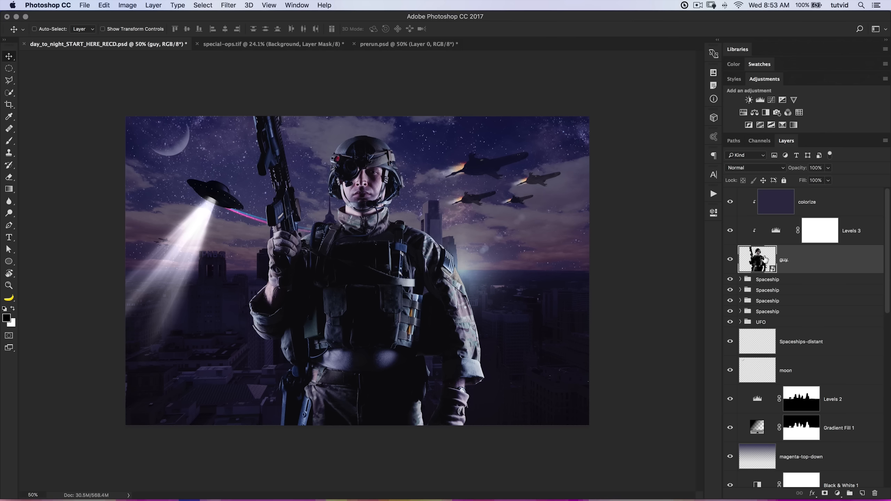
# Move both flare layers together to the top of the layer stack, above colorize.
pyautogui.scroll(-1, 796, 351)
pyautogui.scroll(-10, 796, 350)
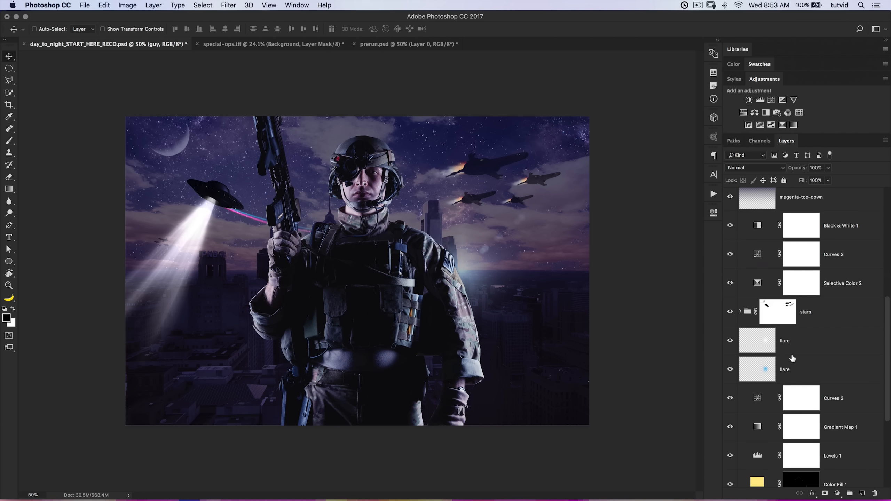
pyautogui.click(794, 290)
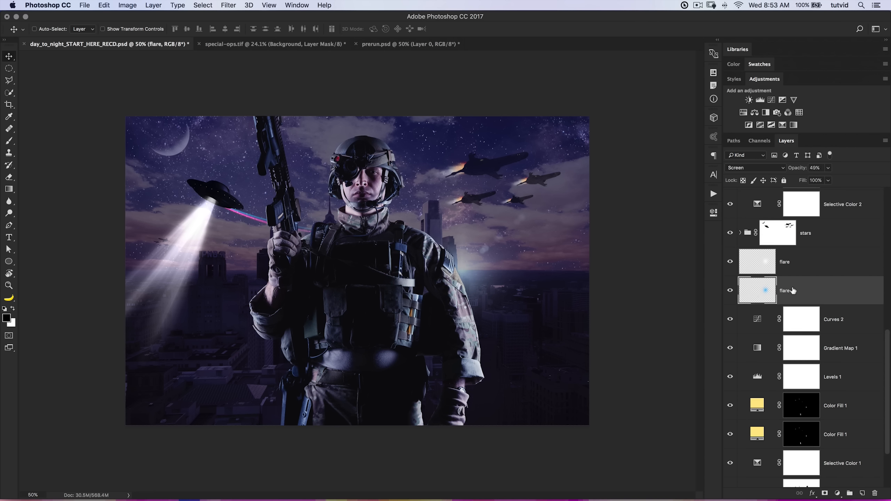
pyautogui.keyDown('shift'); pyautogui.click(791, 266); pyautogui.keyUp('shift')
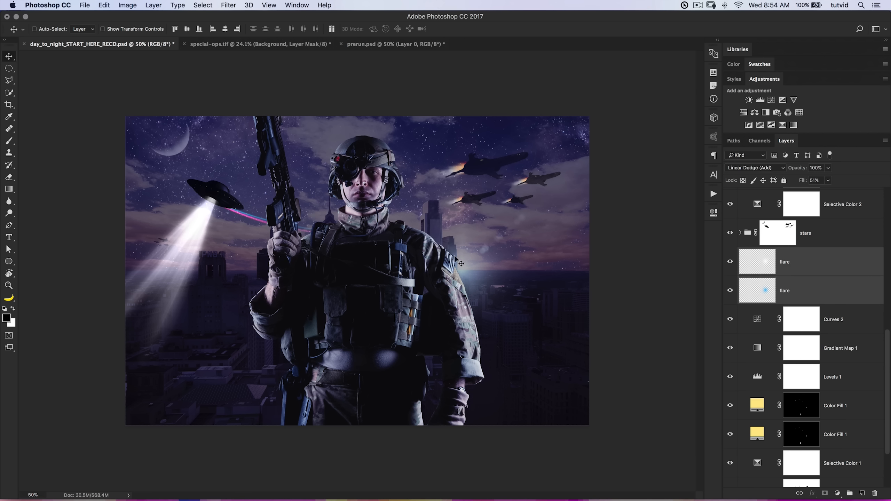
pyautogui.scroll(4, 805, 340)
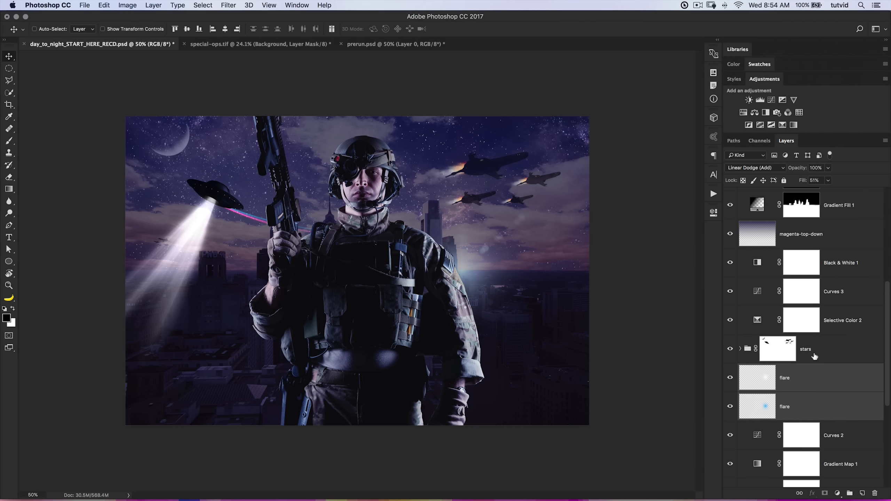
pyautogui.moveTo(812, 382); pyautogui.dragTo(798, 193)
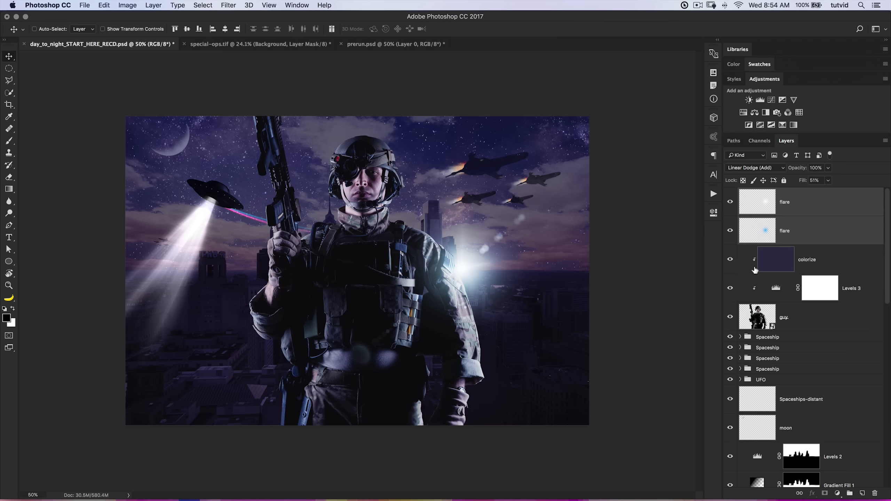
# Lower the fill of the topmost flare layer to about 34% and check the two flares' visibility.
pyautogui.click(751, 312)
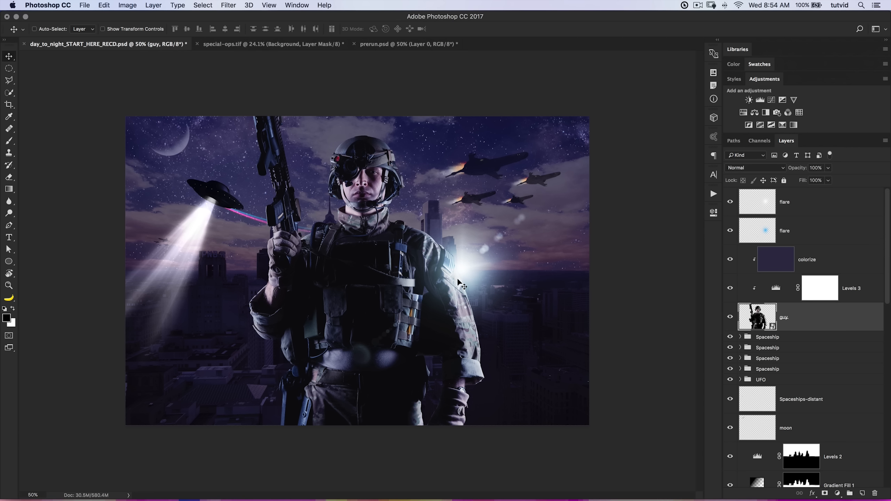
pyautogui.click(767, 240)
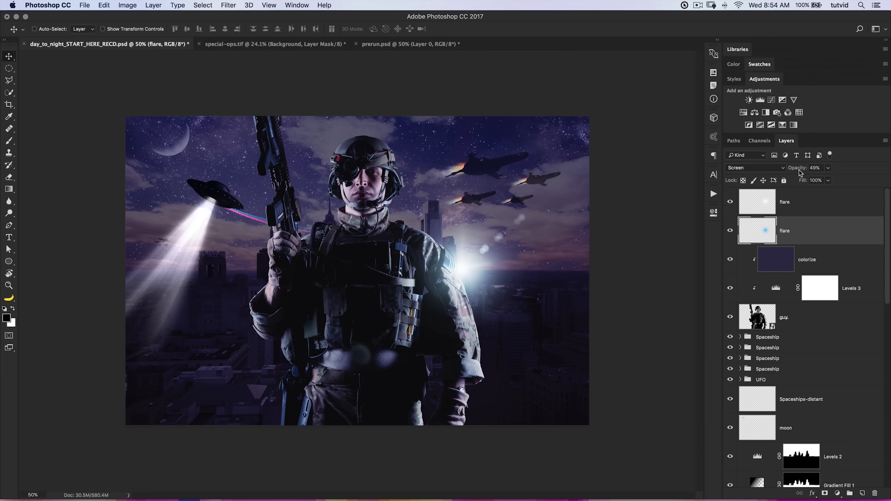
pyautogui.click(795, 199)
pyautogui.click(800, 181)
pyautogui.moveTo(795, 180); pyautogui.dragTo(794, 180)
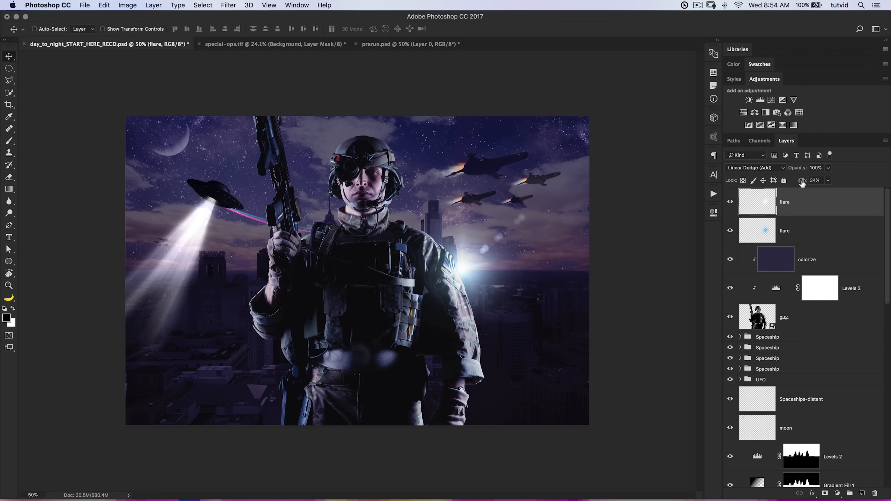
pyautogui.moveTo(729, 219)
pyautogui.mouseDown()
pyautogui.moveTo(732, 203)
pyautogui.moveTo(730, 231)
pyautogui.mouseUp()
# Add a Levels adjustment at the top of the layer stack with output levels of 9 and 246.
pyautogui.click(760, 101)
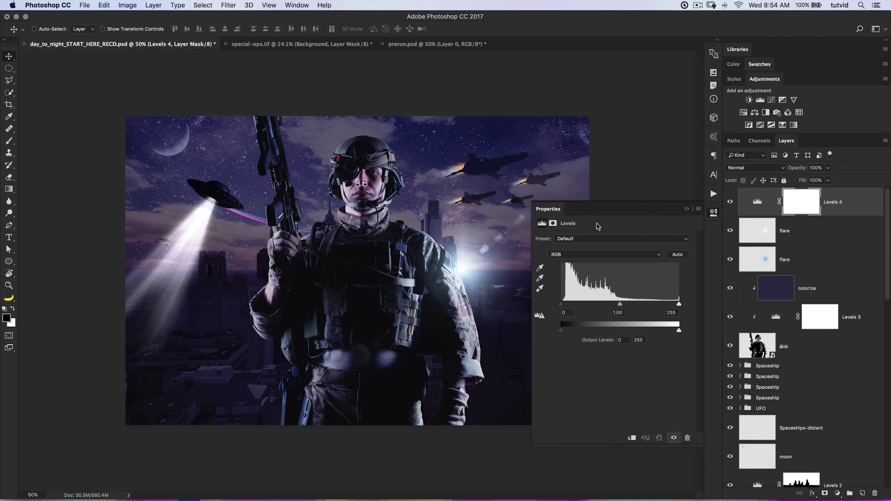
pyautogui.moveTo(561, 330); pyautogui.dragTo(565, 336)
pyautogui.moveTo(680, 334); pyautogui.dragTo(677, 334)
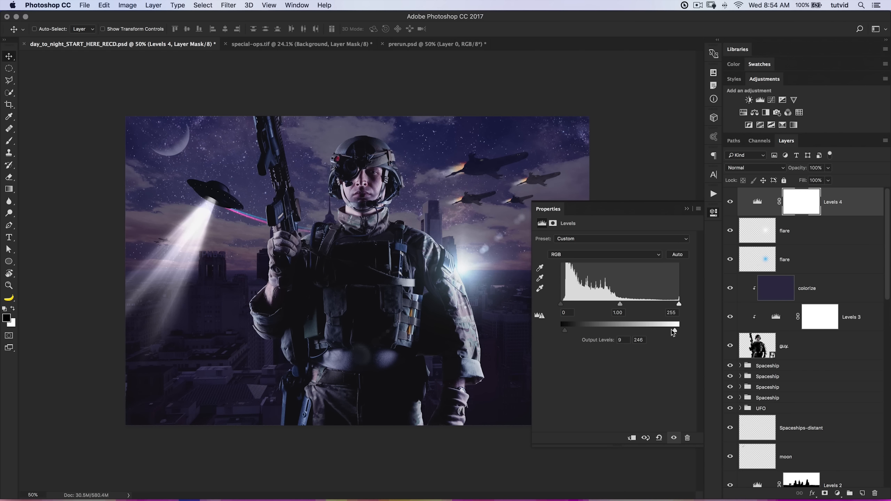
# Darken the red midtones slightly in Levels 4, set green midtones to 0.95 and blue to 1.08, and compare the result.
pyautogui.click(604, 254)
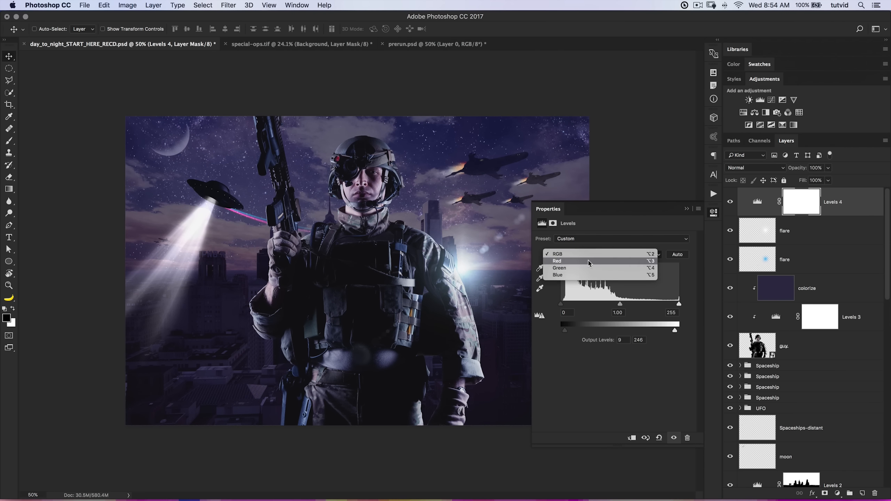
pyautogui.click(597, 263)
pyautogui.moveTo(620, 305); pyautogui.dragTo(627, 308)
pyautogui.click(620, 258)
pyautogui.click(618, 263)
pyautogui.moveTo(619, 306); pyautogui.dragTo(621, 307)
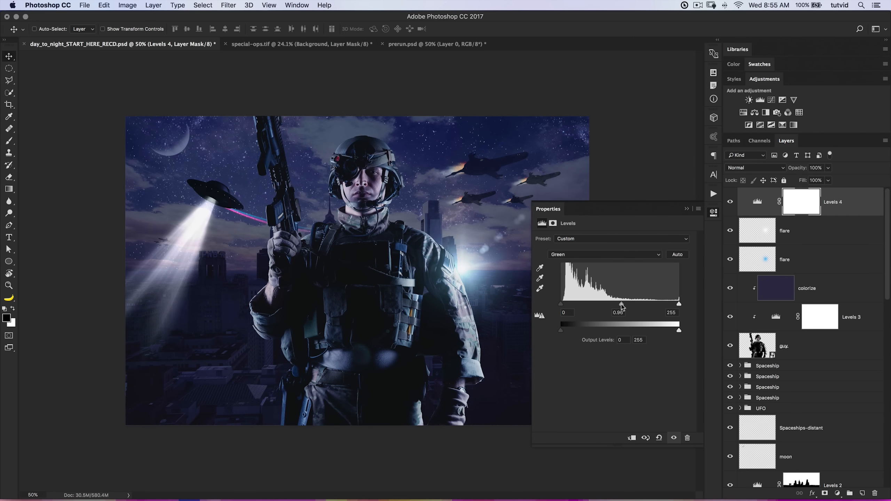
pyautogui.click(616, 258)
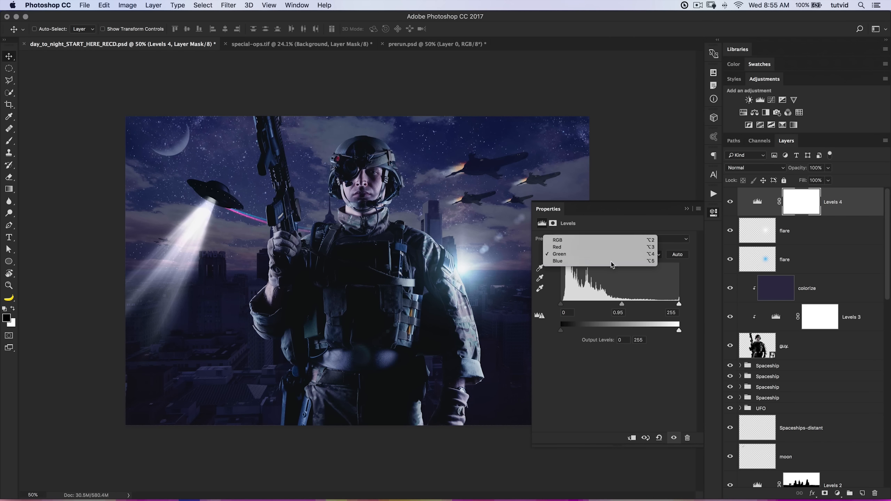
pyautogui.click(617, 264)
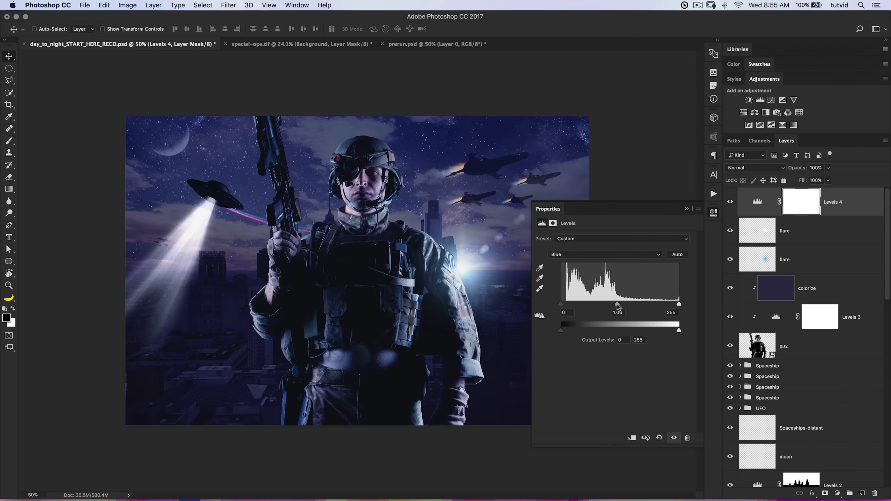
pyautogui.click(730, 203)
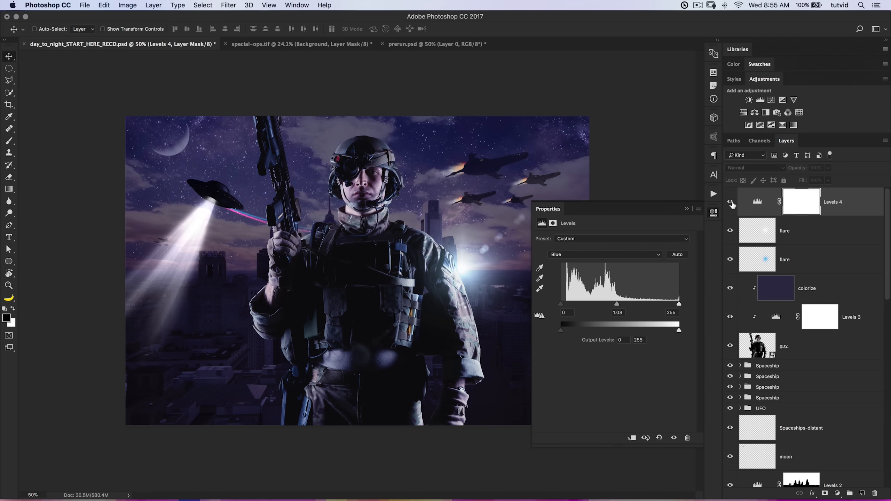
pyautogui.click(714, 214)
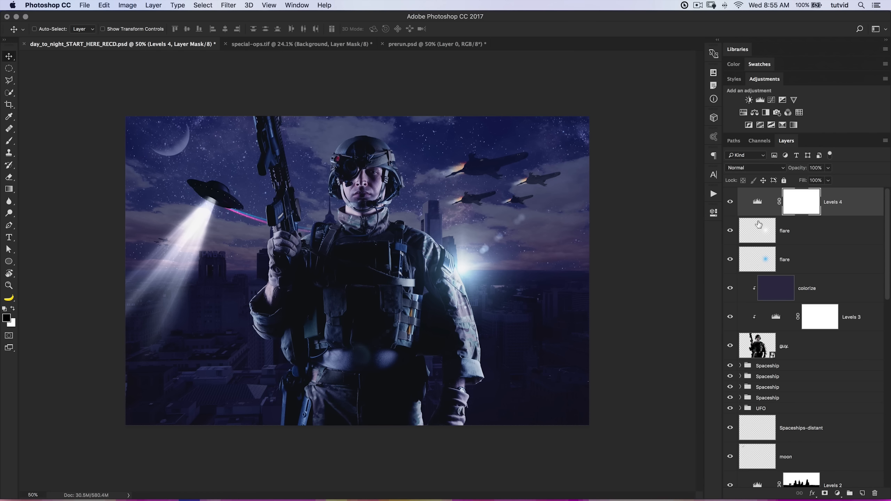
# Fade the Levels 4 adjustment further by setting its RGB output levels to 13 and 241.
pyautogui.doubleClick(757, 202)
pyautogui.moveTo(567, 331); pyautogui.dragTo(567, 331)
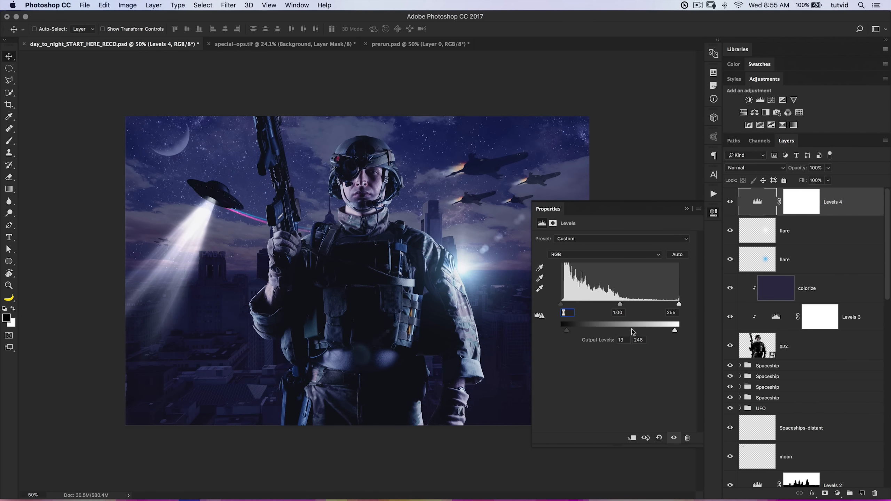
pyautogui.click(713, 213)
# Add a Gradient Map adjustment above Levels 4 and set its dark color stop to #401242.
pyautogui.click(793, 125)
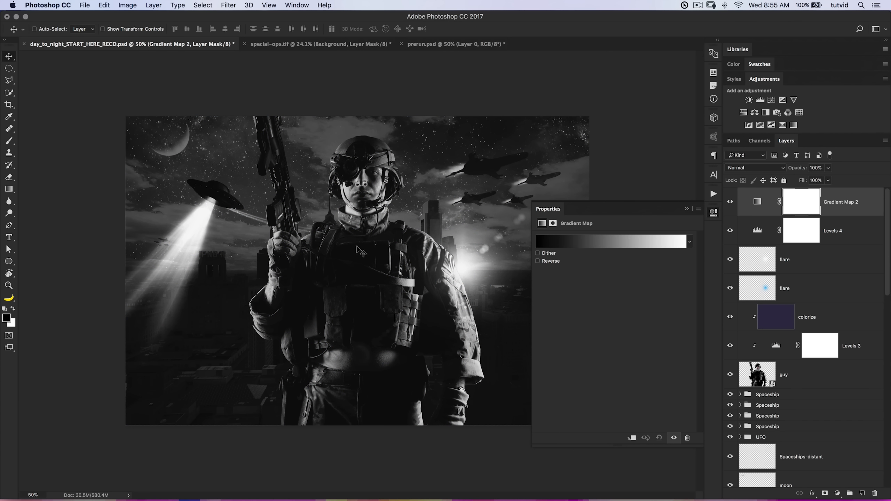
pyautogui.click(610, 240)
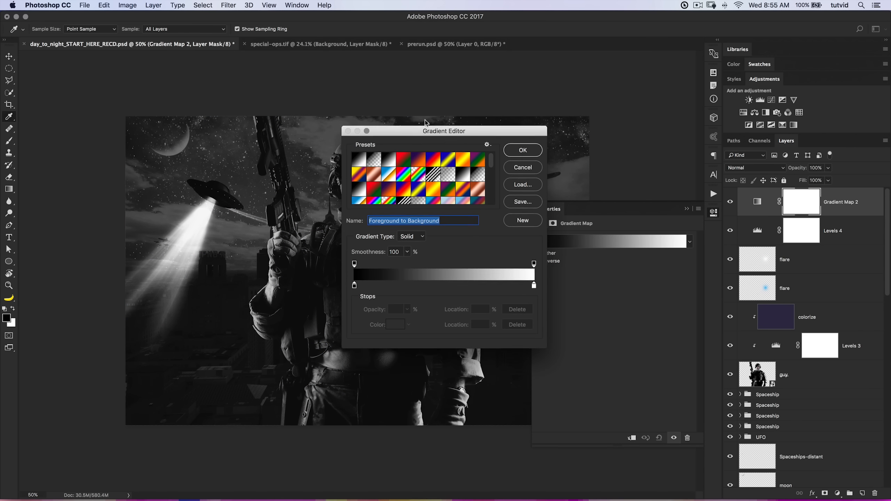
pyautogui.moveTo(451, 138); pyautogui.dragTo(294, 93)
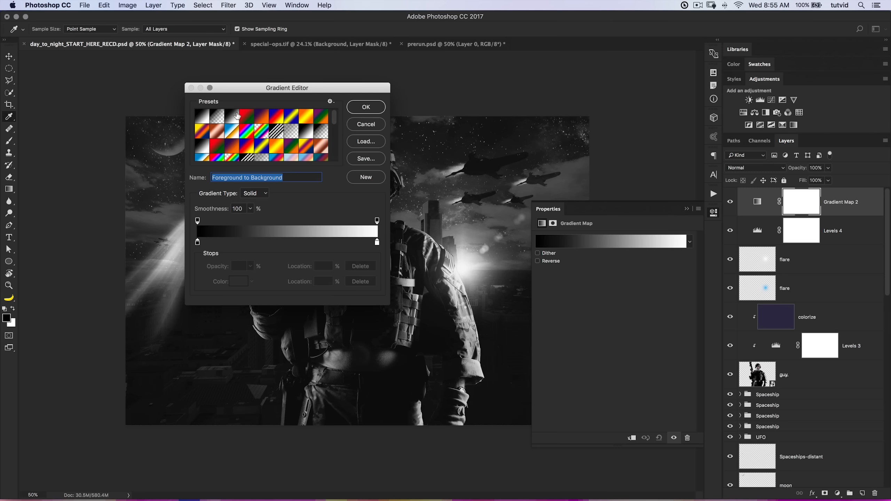
pyautogui.doubleClick(197, 242)
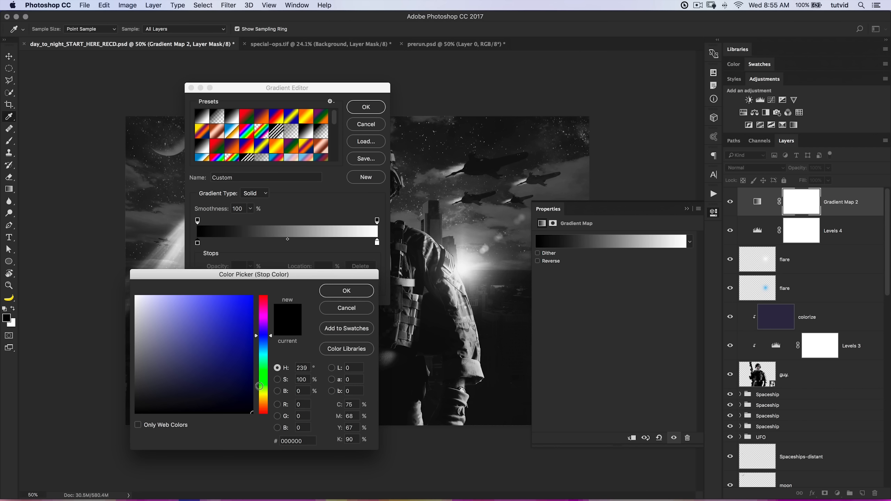
pyautogui.click(290, 441)
pyautogui.write('401242')
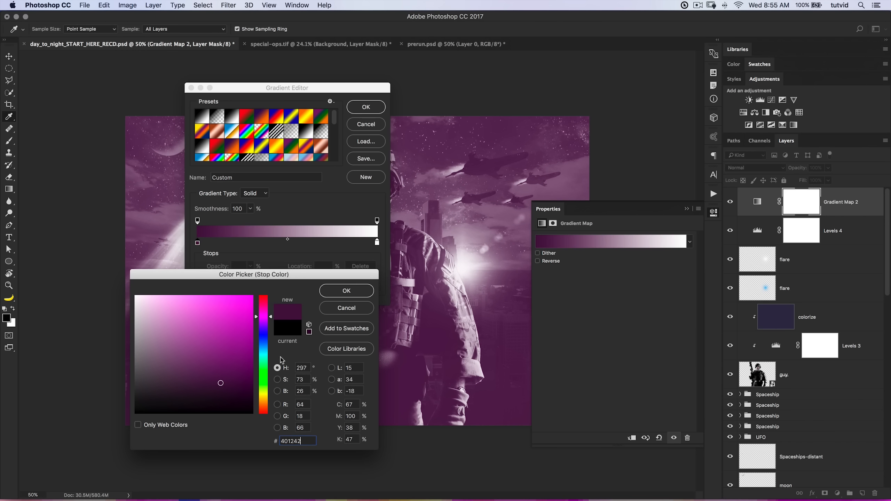
pyautogui.click(346, 291)
# Set the gradient map's light color stop to #ffe681 and accept the gradient.
pyautogui.click(376, 242)
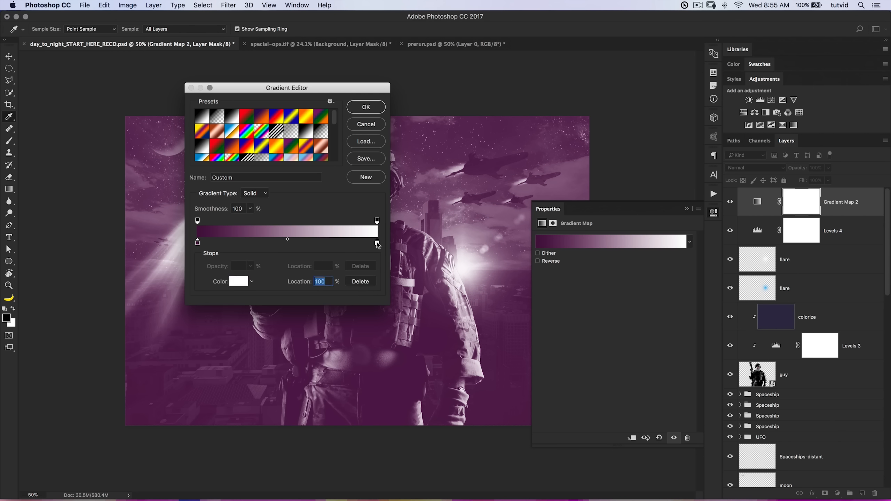
pyautogui.click(237, 282)
pyautogui.doubleClick(289, 441)
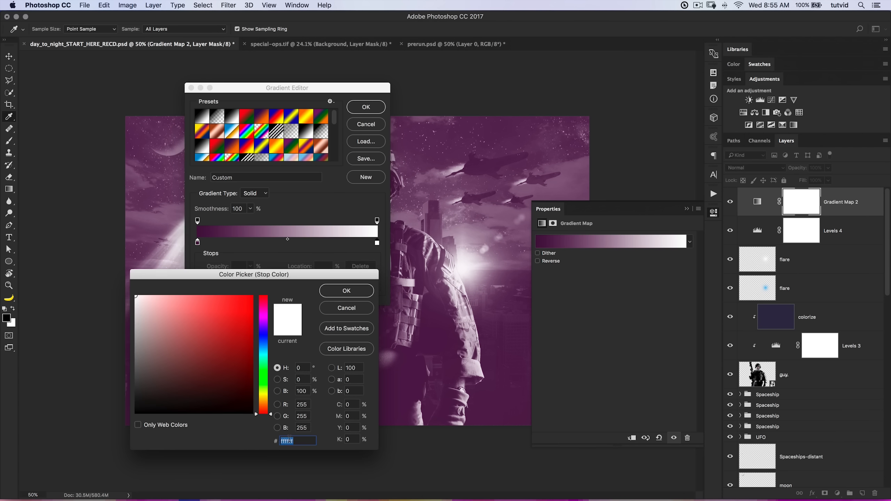
pyautogui.write('ffe')
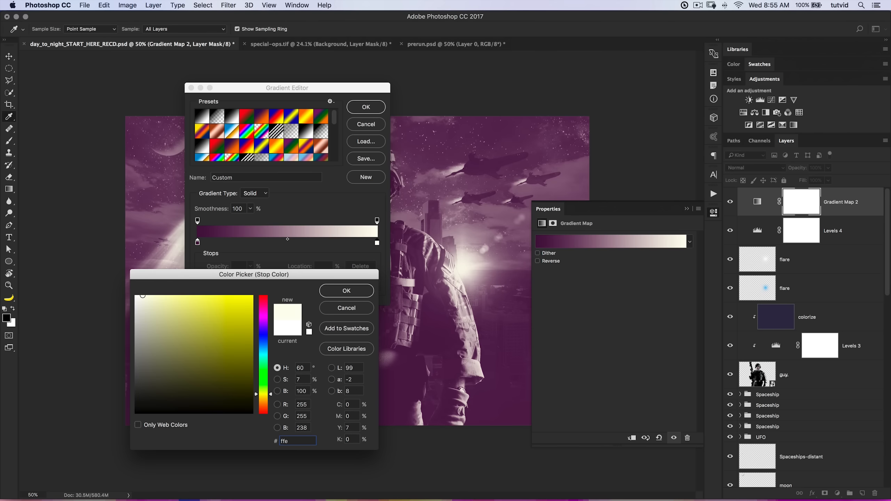
pyautogui.write('6812')
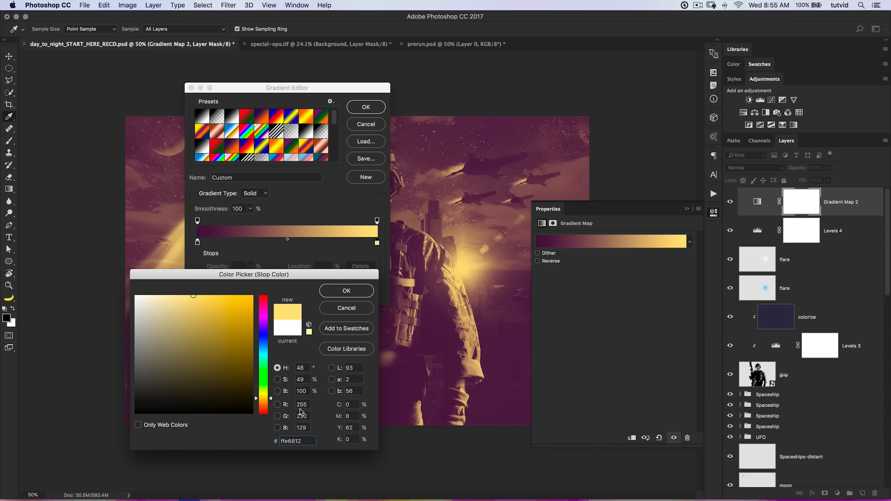
pyautogui.click(359, 294)
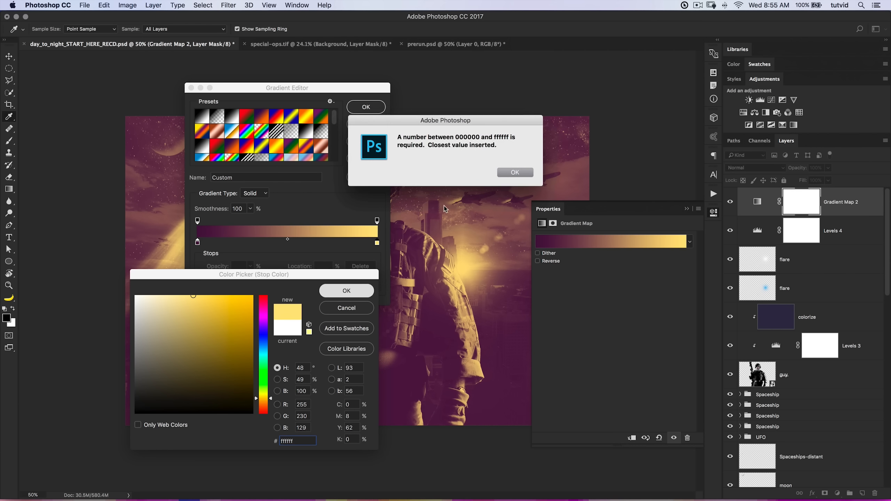
pyautogui.click(508, 173)
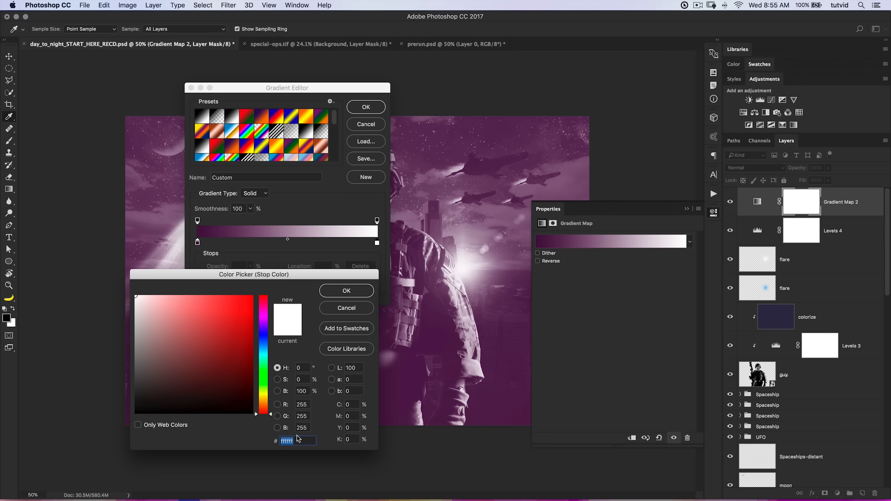
pyautogui.write('ffe681')
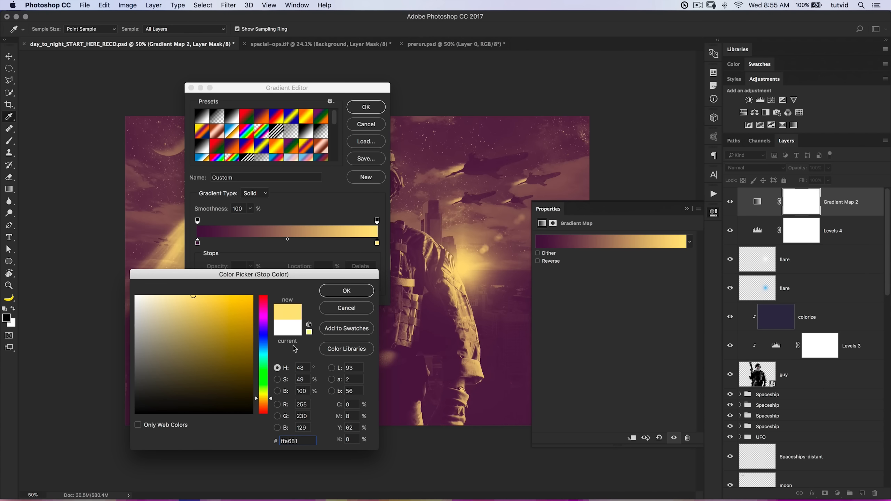
pyautogui.click(347, 291)
pyautogui.click(366, 107)
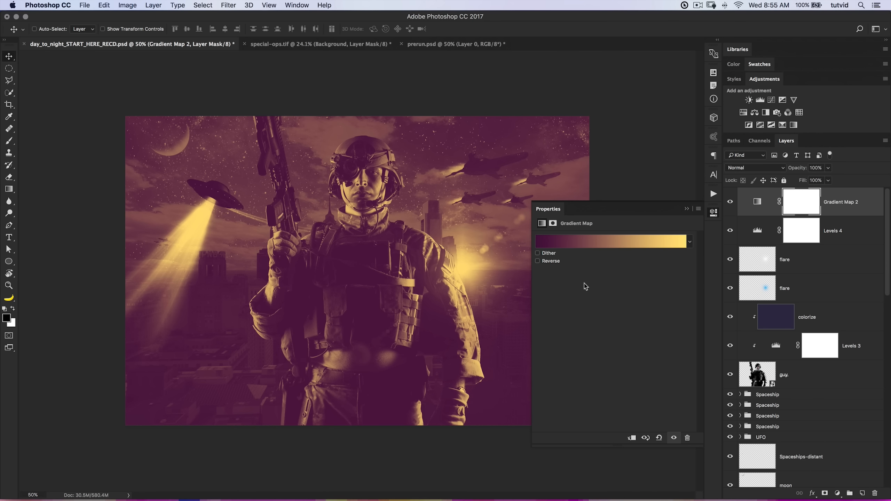
# Blend the Gradient Map 2 adjustment with Soft Light.
pyautogui.click(713, 212)
pyautogui.click(762, 171)
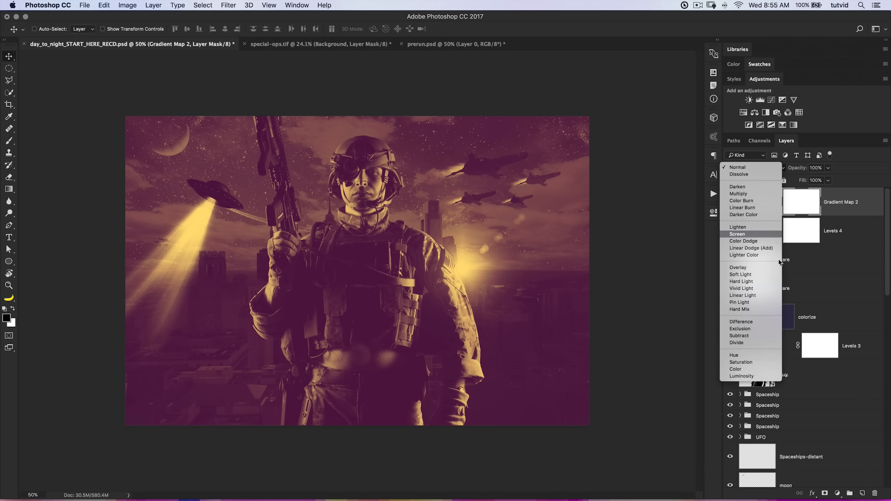
pyautogui.click(752, 275)
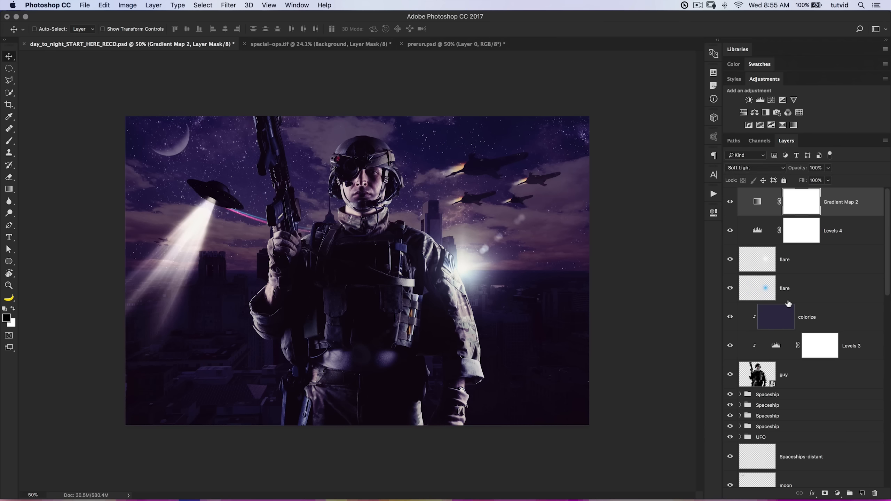
# Compare the composite with and without the Gradient Map 2 adjustment.
pyautogui.click(731, 201)
pyautogui.click(731, 201)
pyautogui.click(731, 202)
pyautogui.click(731, 202)
pyautogui.click(732, 203)
pyautogui.click(732, 203)
pyautogui.click(731, 202)
pyautogui.click(731, 202)
# Lower the opacity of Gradient Map 2 to about 33% and compare the toning on and off.
pyautogui.moveTo(799, 169); pyautogui.dragTo(768, 168)
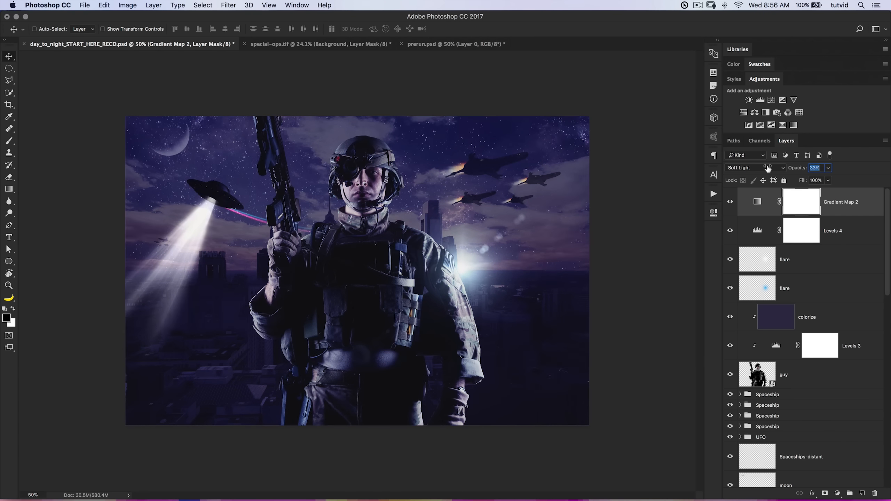
pyautogui.click(733, 201)
pyautogui.click(733, 201)
pyautogui.click(733, 200)
pyautogui.click(733, 201)
pyautogui.moveTo(796, 170); pyautogui.dragTo(799, 171)
# Create a new empty layer above Gradient Map 2 and name it darken-base.
pyautogui.click(757, 231)
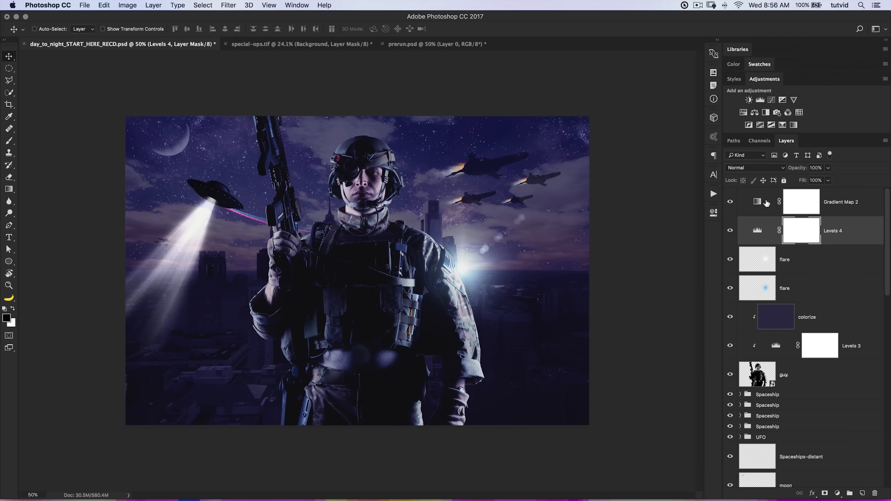
pyautogui.click(755, 199)
pyautogui.click(864, 492)
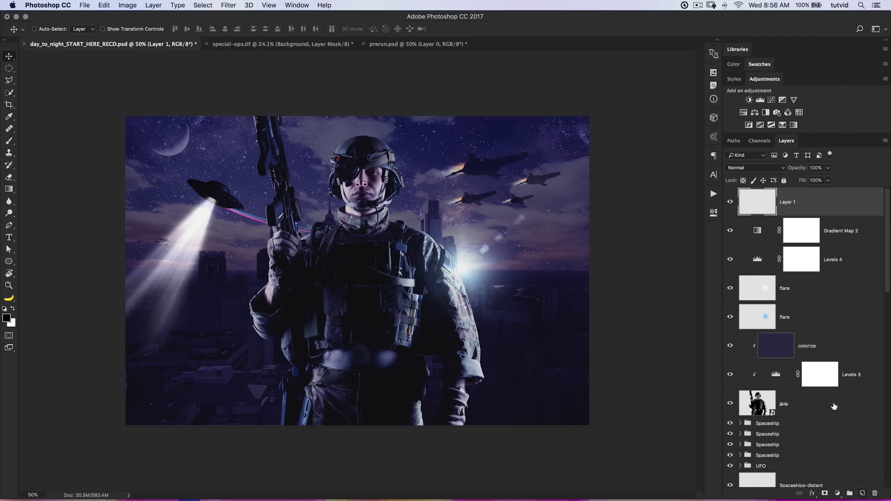
pyautogui.doubleClick(791, 203)
pyautogui.write('darken-base')
pyautogui.press('Return')
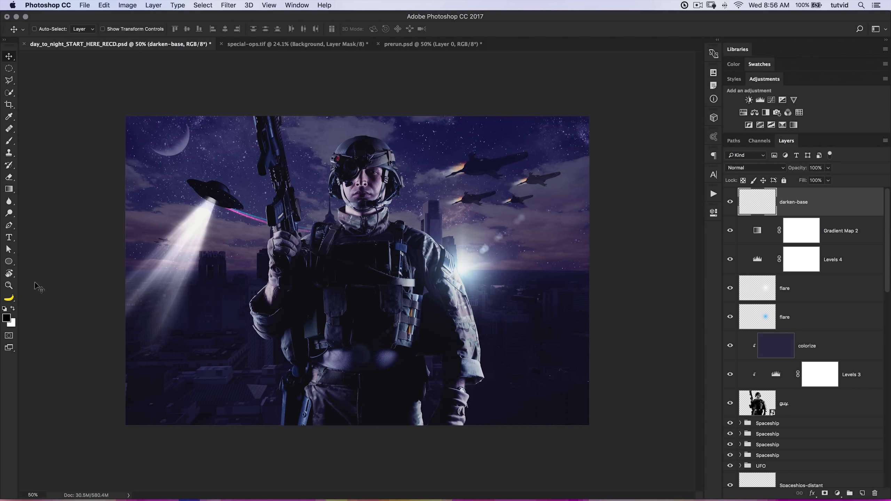
# Set up the Gradient tool with the Foreground to Transparent preset.
pyautogui.click(8, 190)
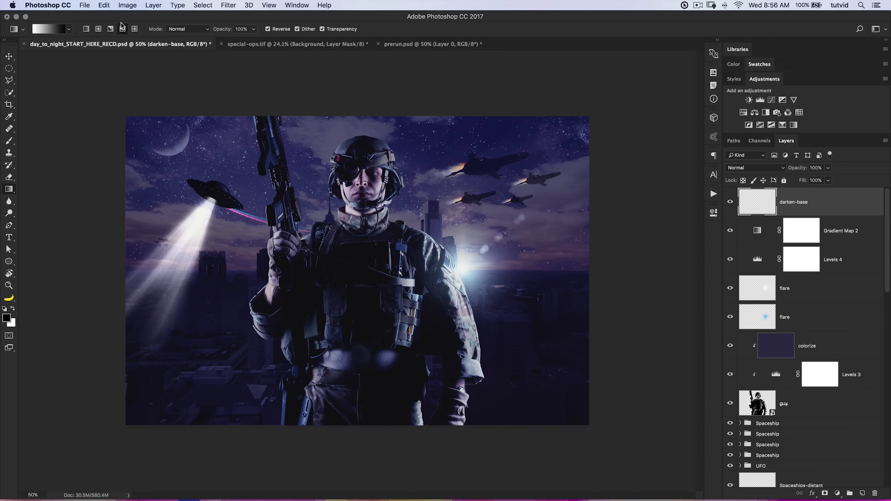
pyautogui.click(63, 31)
pyautogui.click(217, 117)
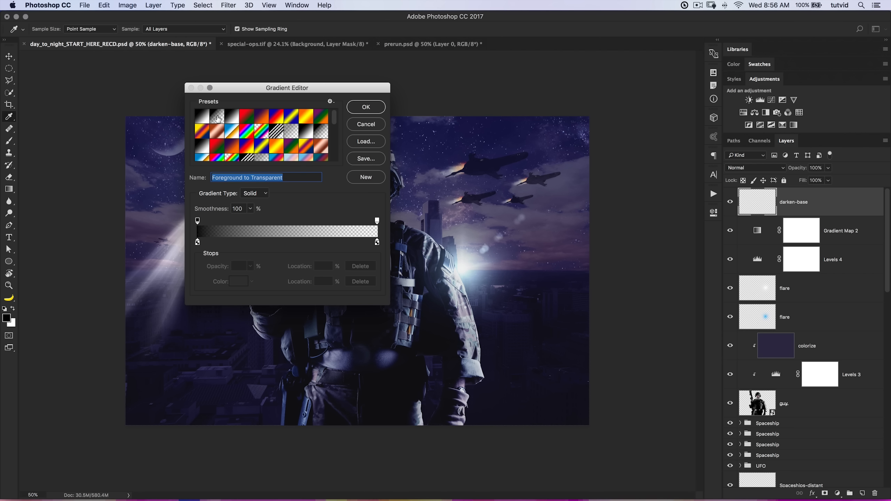
pyautogui.click(361, 111)
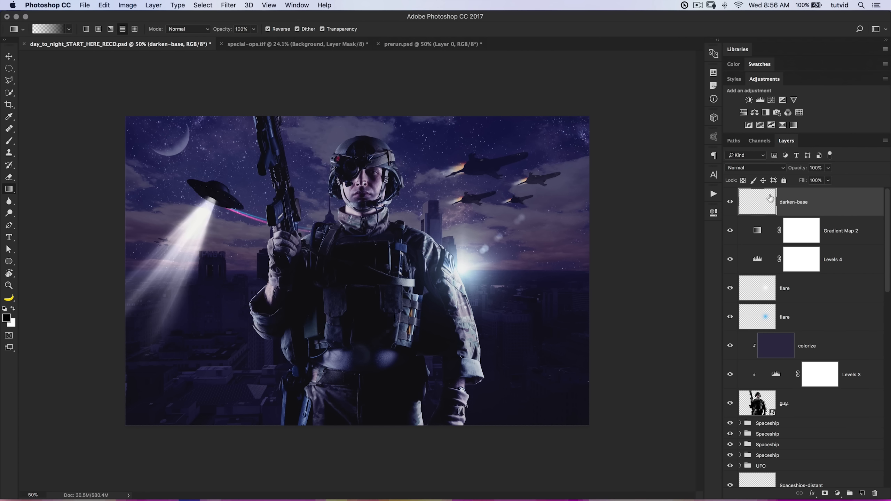
# Fill the darken-base layer with a black-to-transparent gradient rising from the image's bottom edge to mid-height, with Reverse turned off.
pyautogui.click(837, 493)
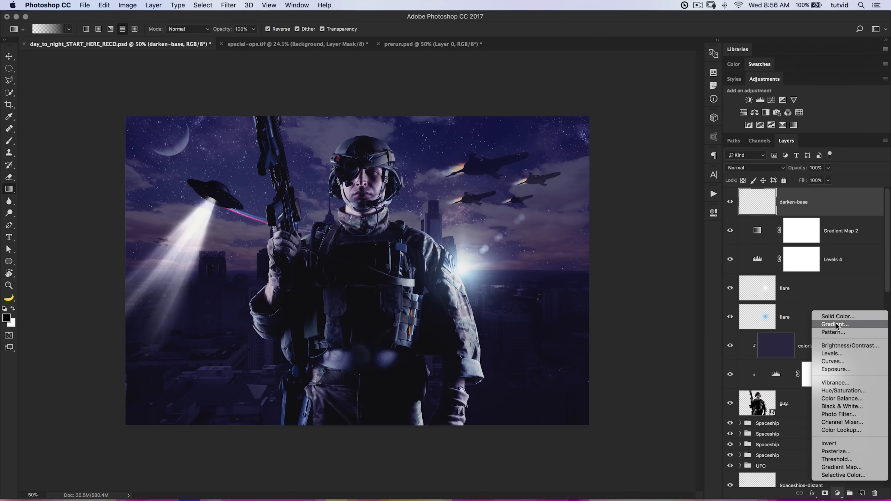
pyautogui.click(762, 202)
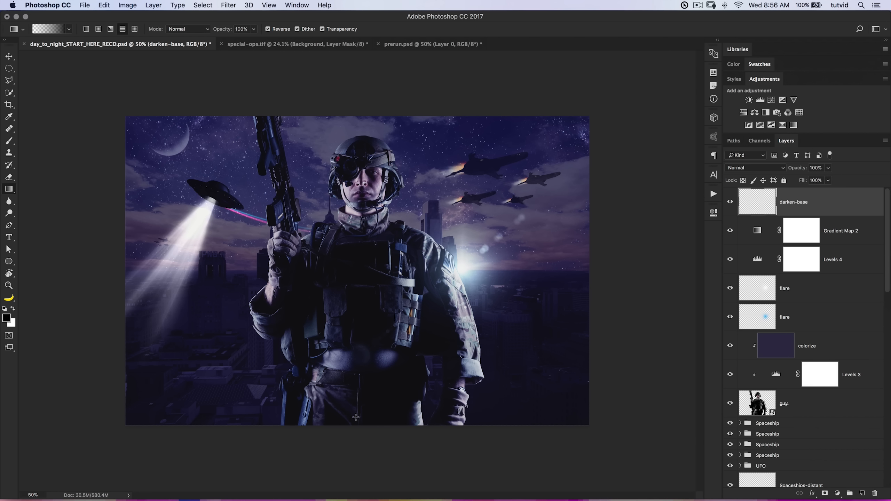
pyautogui.moveTo(363, 425); pyautogui.dragTo(372, 268)
pyautogui.press('super+z')
pyautogui.click(268, 29)
pyautogui.moveTo(374, 424); pyautogui.dragTo(368, 250)
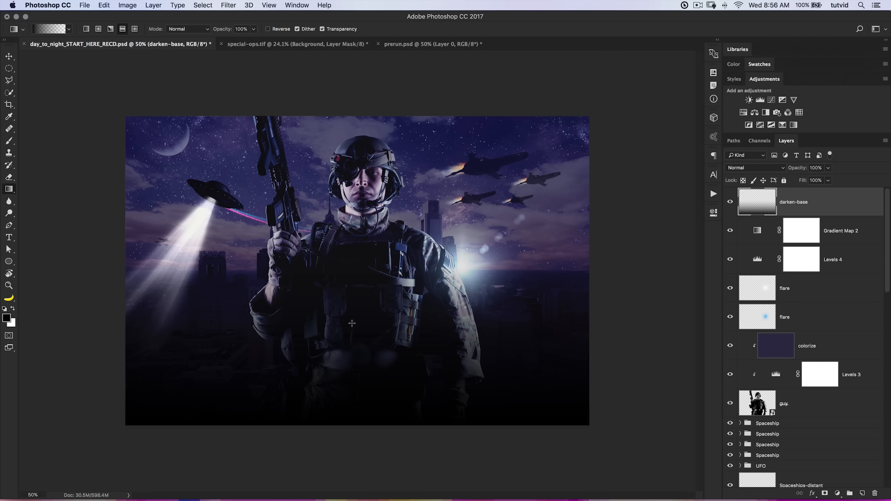
# Set darken-base to Soft Light blending at about 44% opacity and compare the darkening on and off.
pyautogui.click(743, 168)
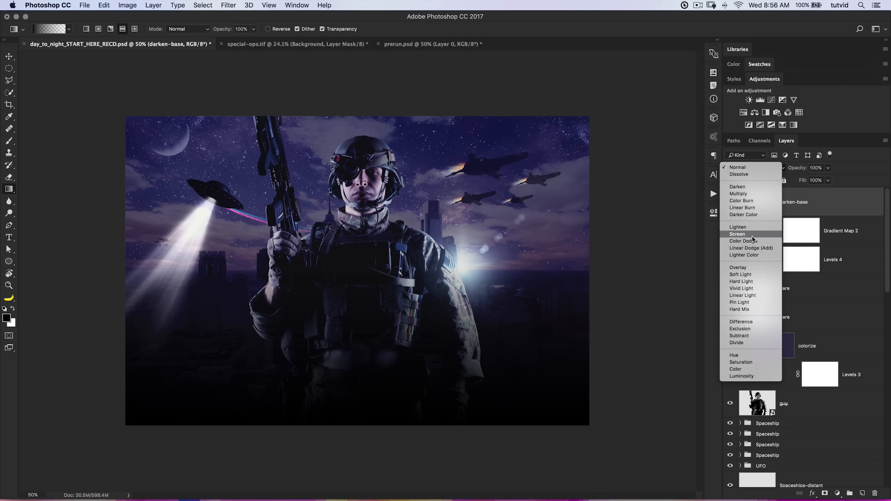
pyautogui.click(747, 274)
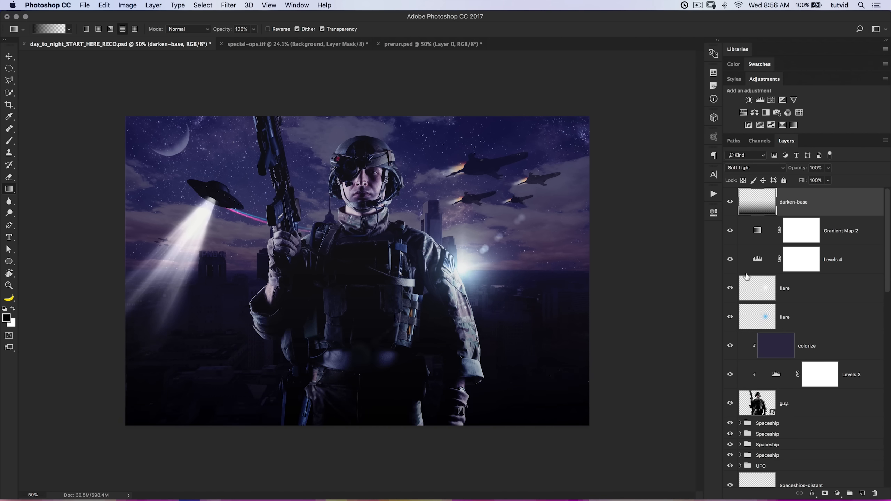
pyautogui.moveTo(799, 168); pyautogui.dragTo(774, 168)
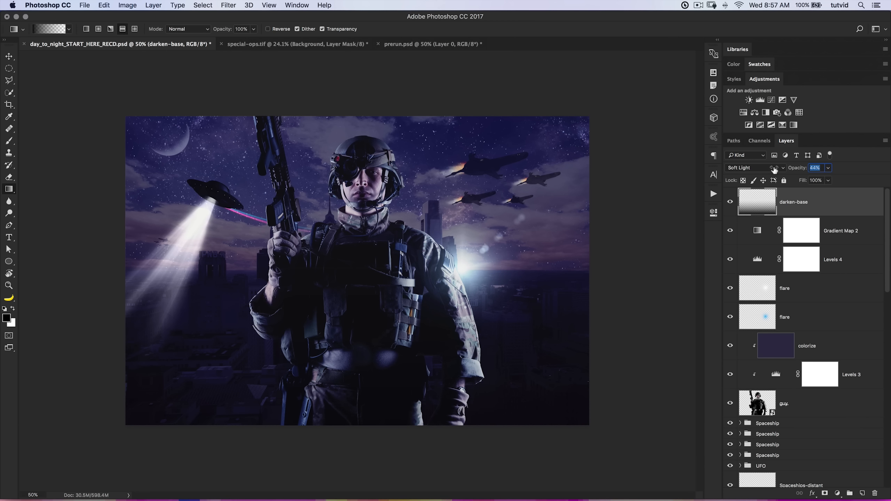
pyautogui.click(730, 202)
pyautogui.click(730, 202)
pyautogui.click(730, 202)
# Copy the soldier-shaped part of the darken-base gradient onto its own layer, compare it on and off, and set its opacity to about 67%.
pyautogui.keyDown('super'); pyautogui.click(759, 411); pyautogui.keyUp('super')
pyautogui.press('super+j')
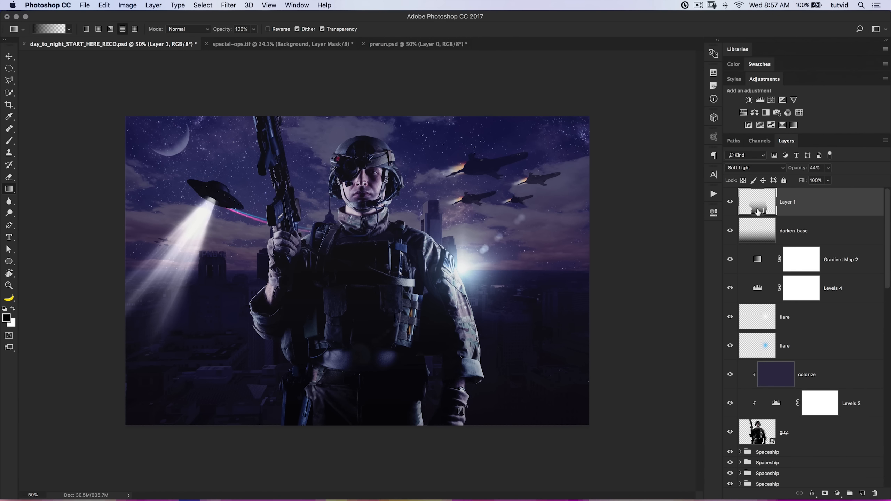
pyautogui.click(729, 203)
pyautogui.click(729, 203)
pyautogui.click(730, 202)
pyautogui.click(730, 202)
pyautogui.moveTo(799, 172); pyautogui.dragTo(808, 172)
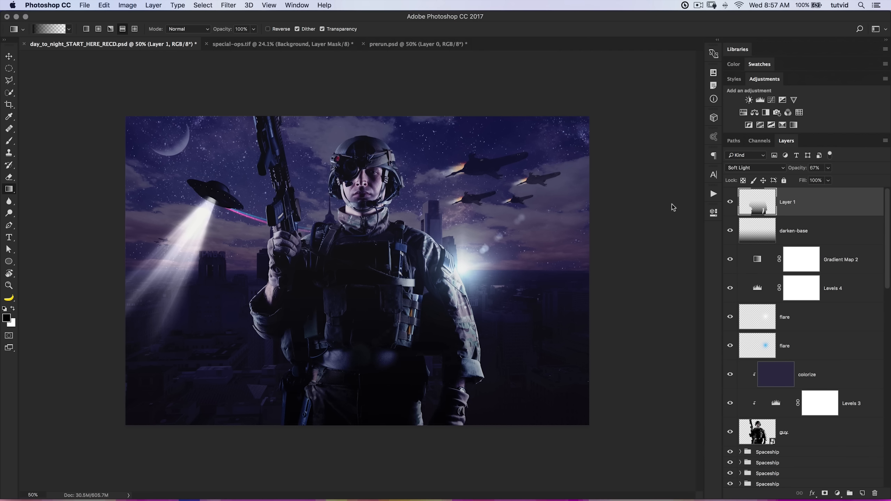
# Balance the two darkening layers by setting darken-base to about 74% opacity and the soldier-shaped copy to about 57%.
pyautogui.moveTo(729, 233)
pyautogui.mouseDown()
pyautogui.moveTo(731, 203)
pyautogui.moveTo(730, 233)
pyautogui.mouseUp()
pyautogui.click(772, 236)
pyautogui.moveTo(797, 171); pyautogui.dragTo(796, 168)
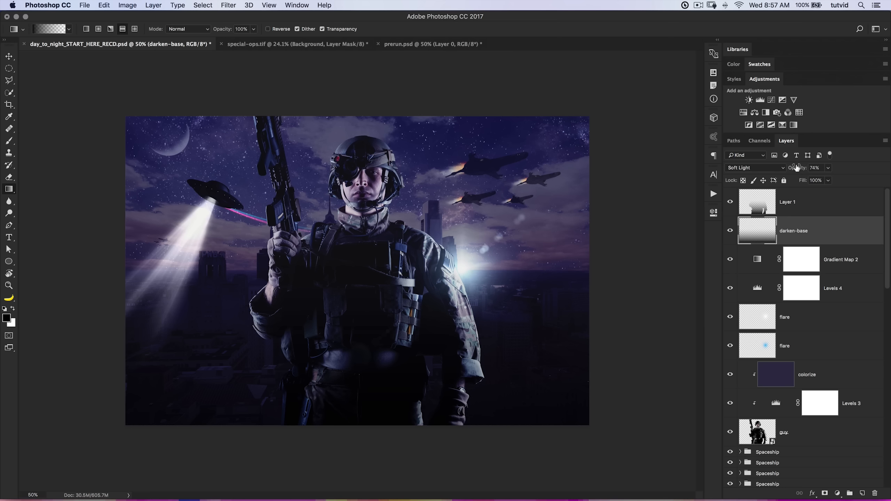
pyautogui.click(791, 202)
pyautogui.click(798, 172)
pyautogui.moveTo(799, 171); pyautogui.dragTo(800, 170)
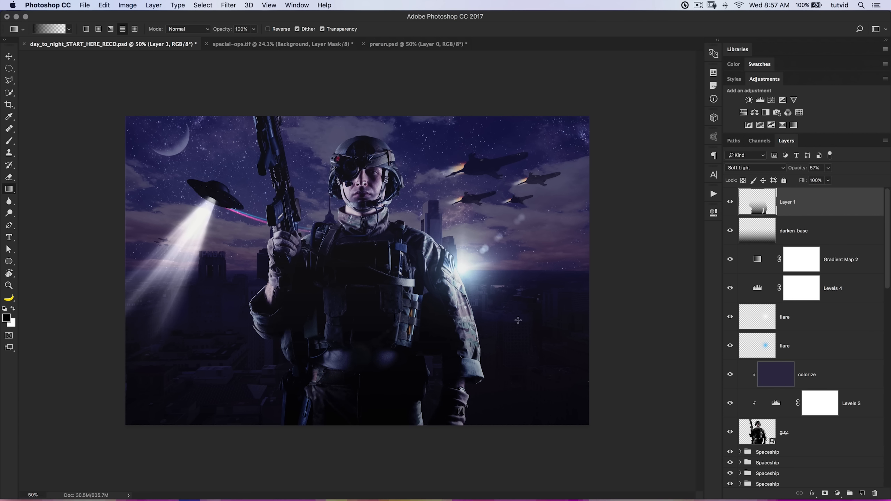
# Rename the soldier-shaped gradient layer as darken-guy.
pyautogui.doubleClick(789, 201)
pyautogui.write('darken-guy')
pyautogui.press('Return')
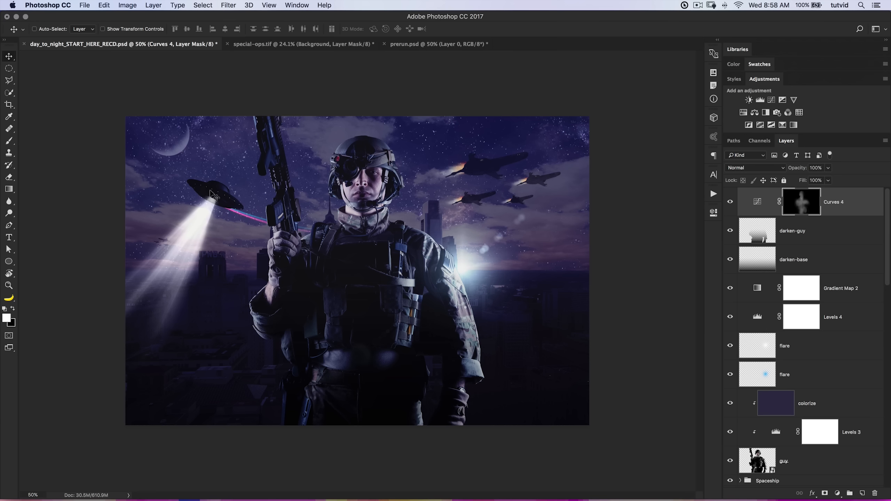
# Paint a Quick Mask selection over the upper sky and UFO area with a soft 1200 px brush at 100% opacity, with color indicating selected areas.
pyautogui.doubleClick(10, 336)
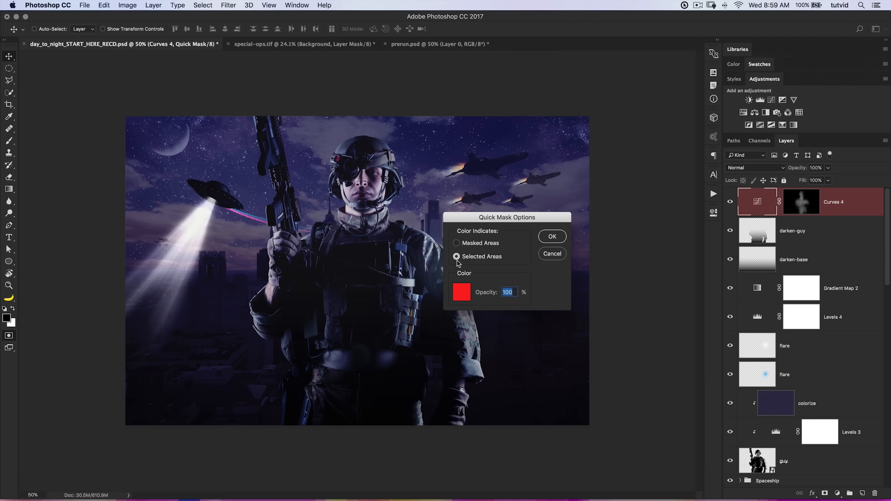
pyautogui.click(552, 238)
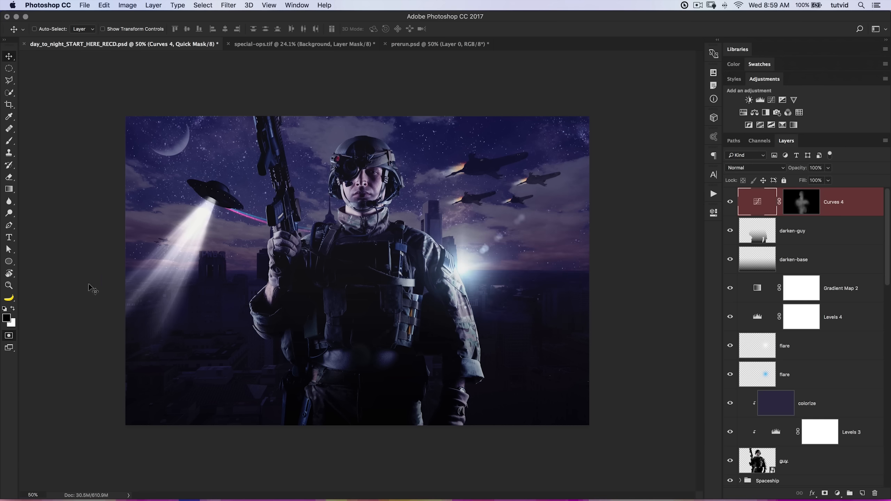
pyautogui.click(9, 140)
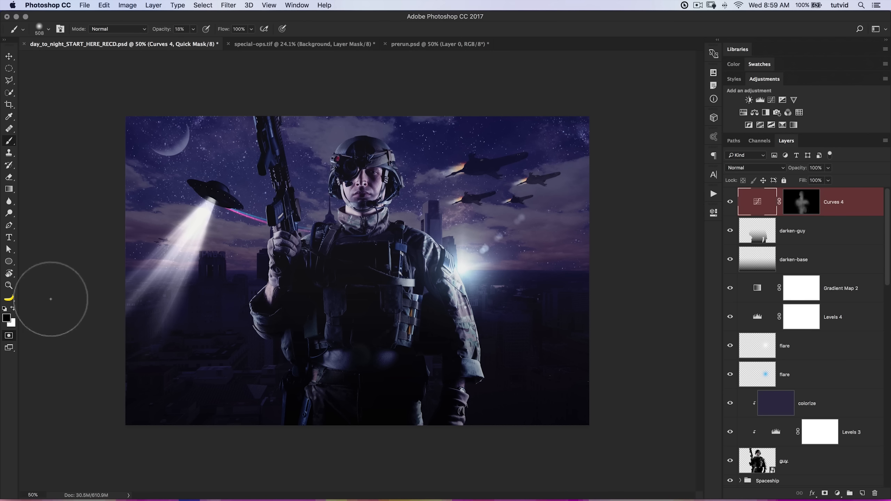
pyautogui.moveTo(165, 32); pyautogui.dragTo(271, 45)
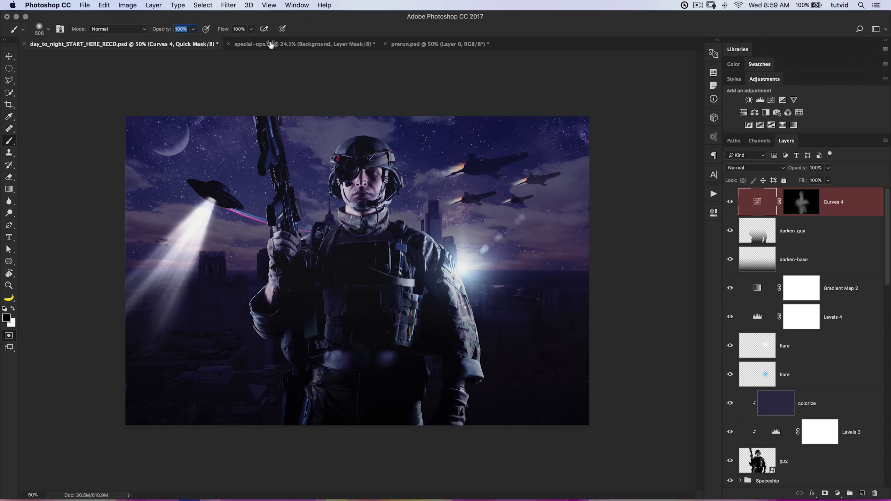
pyautogui.rightClick(175, 224)
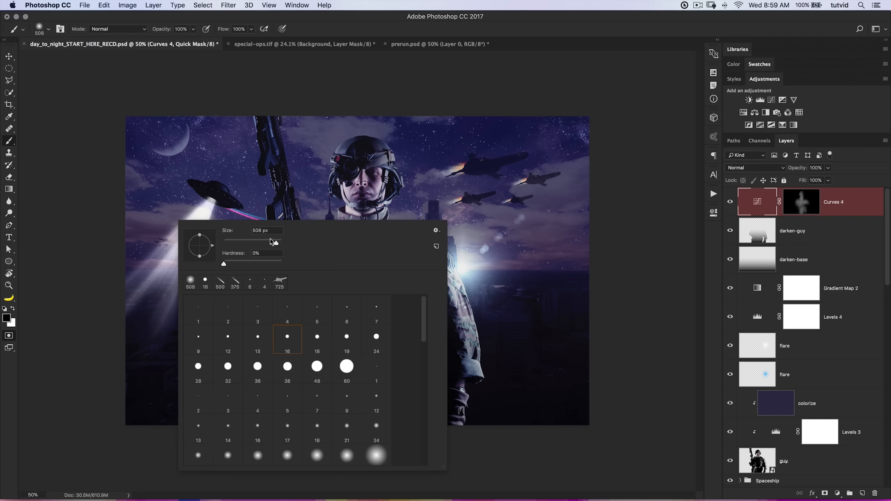
pyautogui.write('1200')
pyautogui.press('Tab')
pyautogui.moveTo(92, 151)
pyautogui.mouseDown()
pyautogui.moveTo(118, 200)
pyautogui.moveTo(177, 128)
pyautogui.moveTo(332, 77)
pyautogui.moveTo(357, 95)
pyautogui.moveTo(357, 162)
pyautogui.moveTo(400, 109)
pyautogui.moveTo(449, 79)
pyautogui.moveTo(455, 114)
pyautogui.moveTo(508, 97)
pyautogui.moveTo(271, 107)
pyautogui.moveTo(165, 183)
pyautogui.moveTo(118, 256)
pyautogui.moveTo(108, 250)
pyautogui.moveTo(128, 221)
pyautogui.moveTo(220, 134)
pyautogui.moveTo(577, 101)
pyautogui.moveTo(581, 90)
pyautogui.moveTo(292, 122)
pyautogui.moveTo(323, 151)
pyautogui.moveTo(353, 152)
pyautogui.mouseUp()
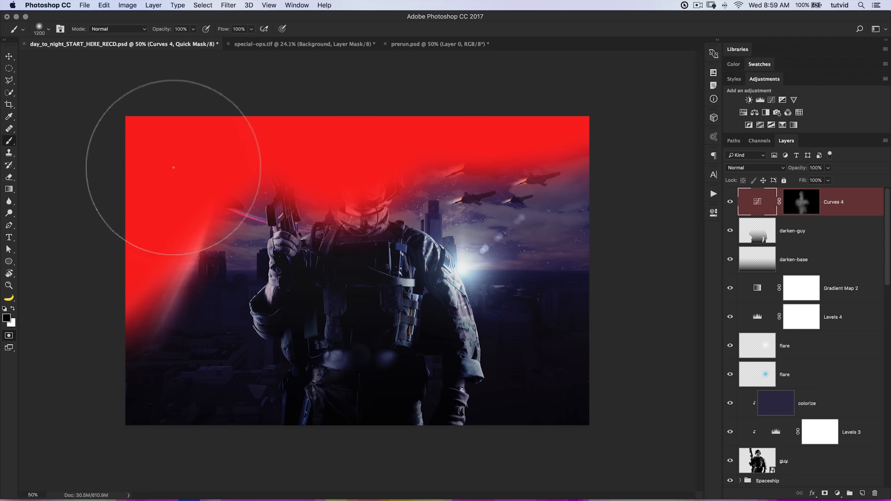
pyautogui.press('q')
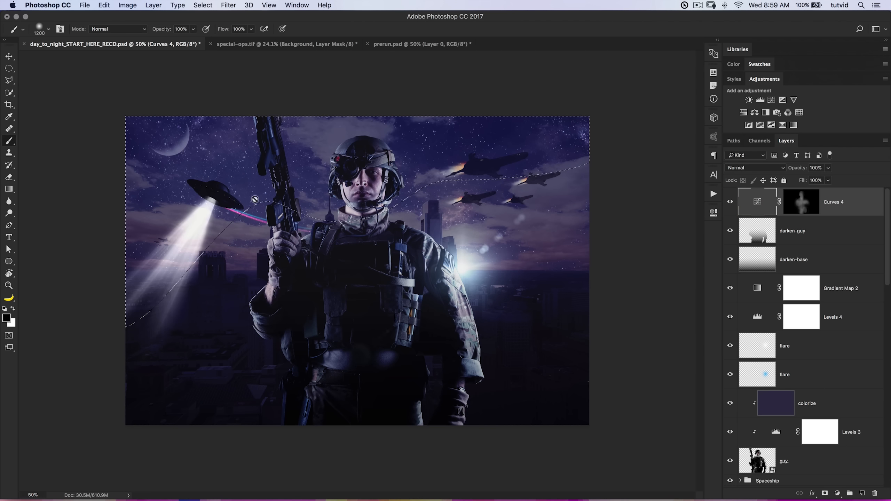
# Feather the sky selection by 45 pixels.
pyautogui.click(204, 5)
pyautogui.click(205, 5)
pyautogui.click(203, 5)
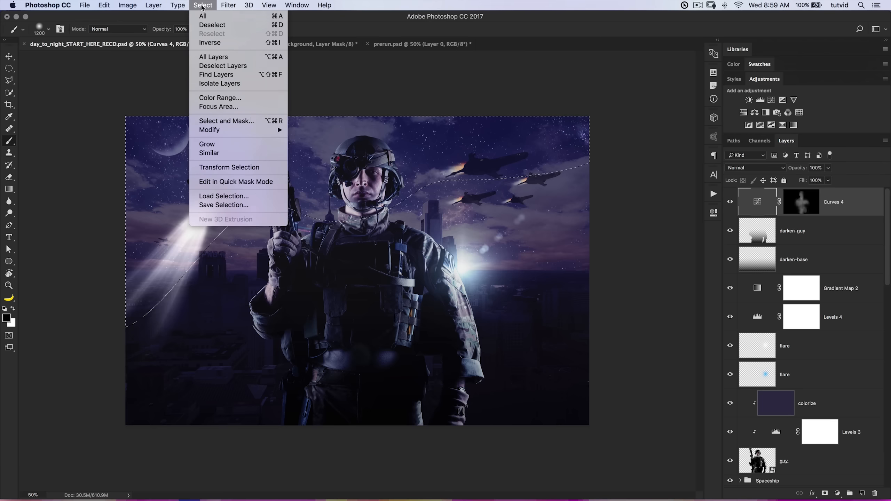
pyautogui.moveTo(246, 129)
pyautogui.click(311, 165)
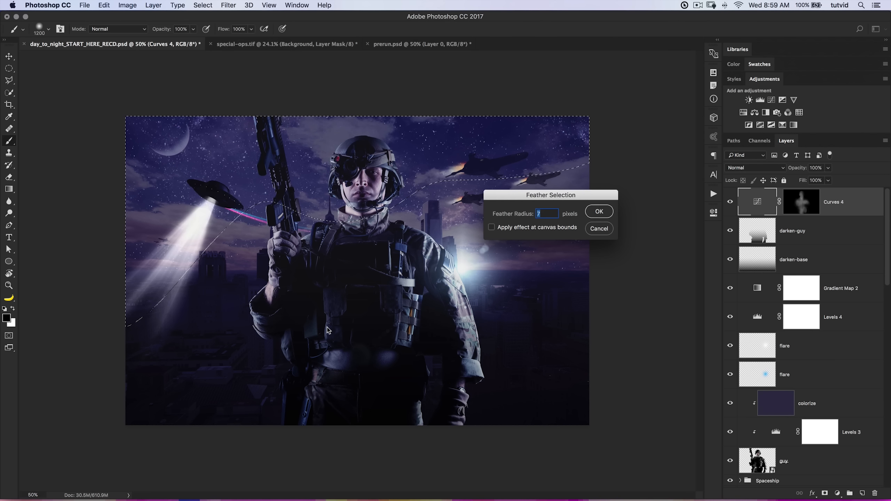
pyautogui.write('45')
pyautogui.press('Return')
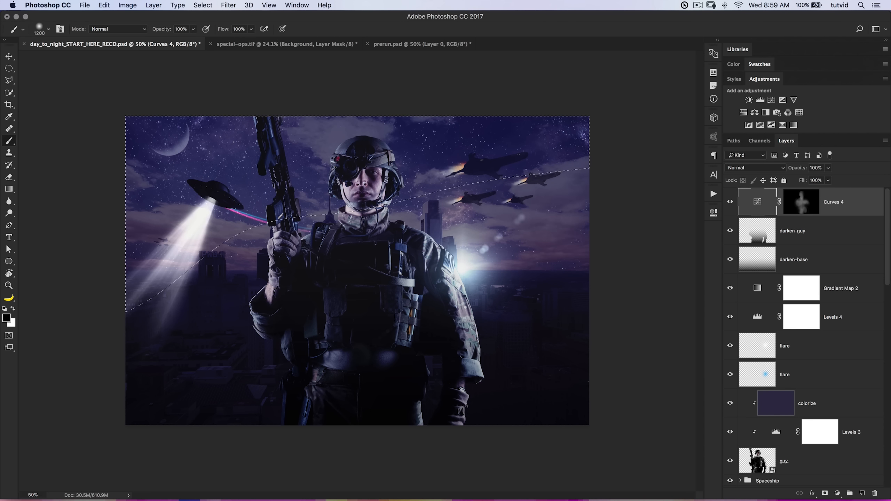
# Brighten the selected sky with a Levels adjustment using black input 14 and midtones 1.32, and compare it on and off.
pyautogui.click(760, 99)
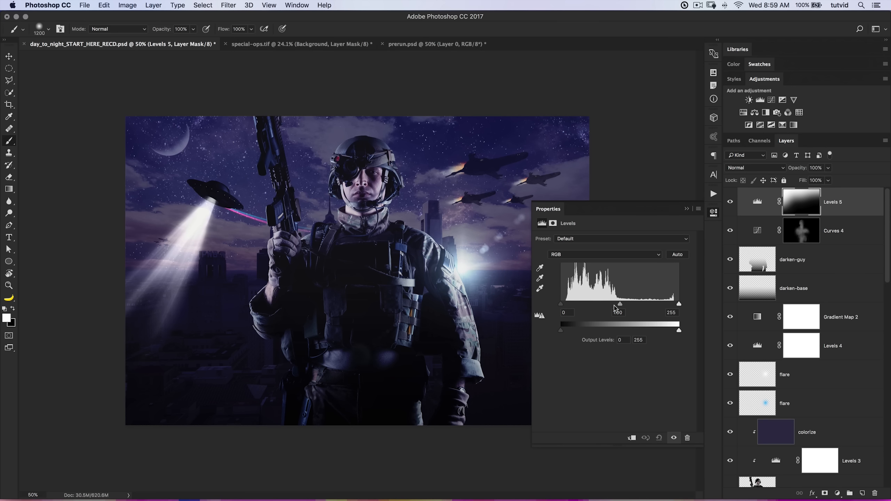
pyautogui.moveTo(619, 306); pyautogui.dragTo(613, 306)
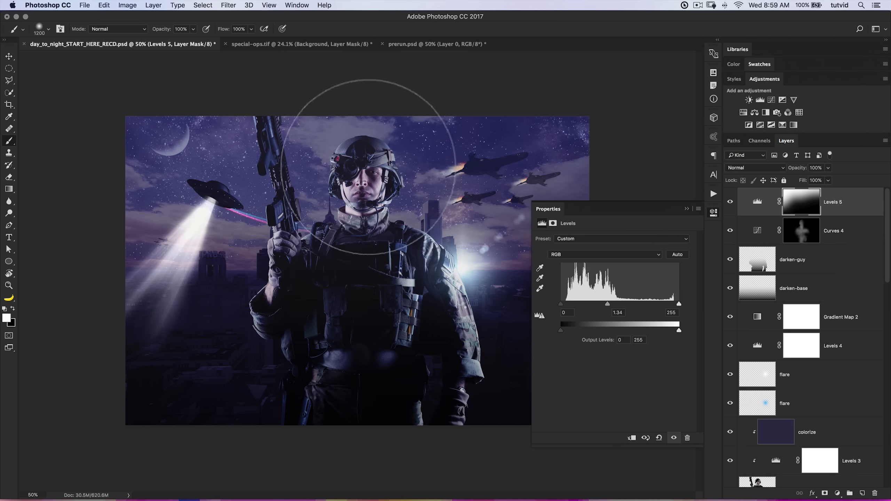
pyautogui.moveTo(560, 304); pyautogui.dragTo(567, 304)
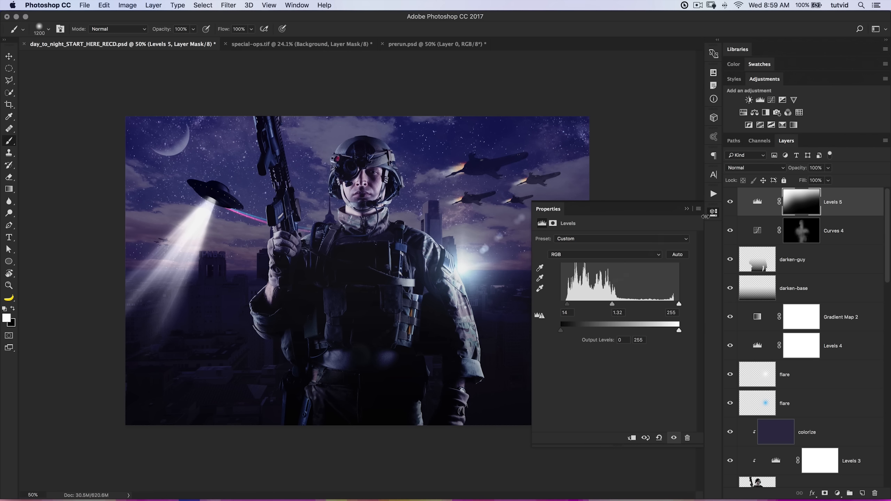
pyautogui.click(715, 215)
pyautogui.click(730, 202)
pyautogui.click(730, 202)
pyautogui.click(730, 202)
pyautogui.click(730, 202)
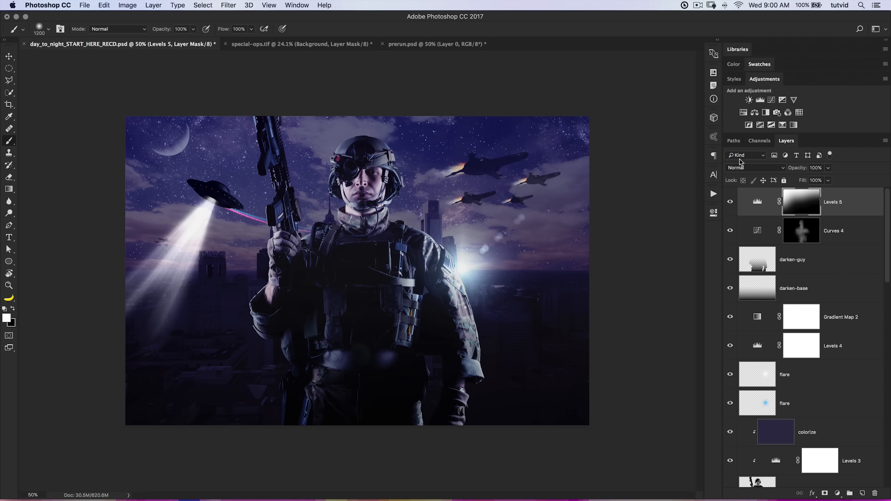
# Add a monochrome Channel Mixer adjustment with red 60%, blue 25% and constant +7%.
pyautogui.click(788, 112)
pyautogui.click(554, 266)
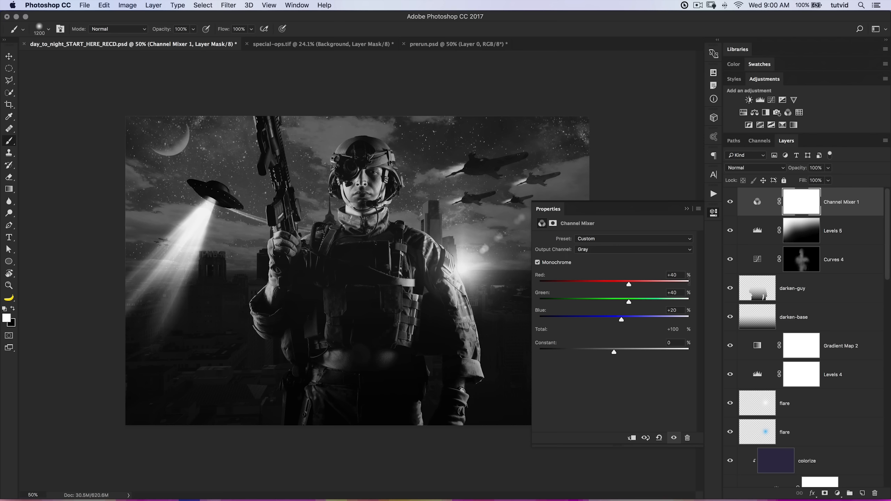
pyautogui.click(681, 275)
pyautogui.write('60')
pyautogui.press('Tab')
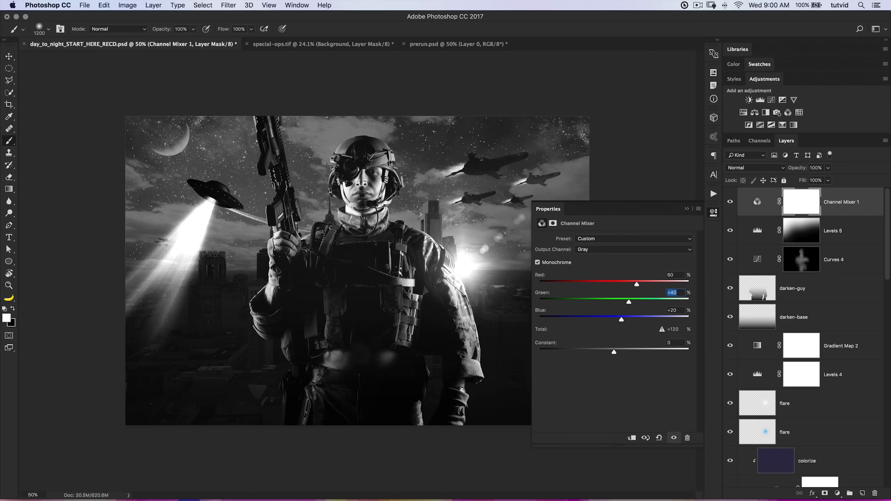
pyautogui.press('Tab')
pyautogui.write('25')
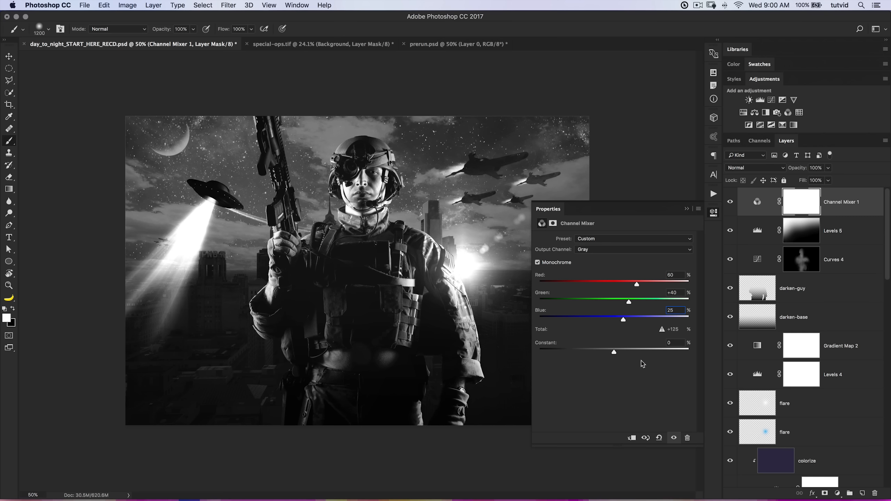
pyautogui.moveTo(614, 354); pyautogui.dragTo(617, 352)
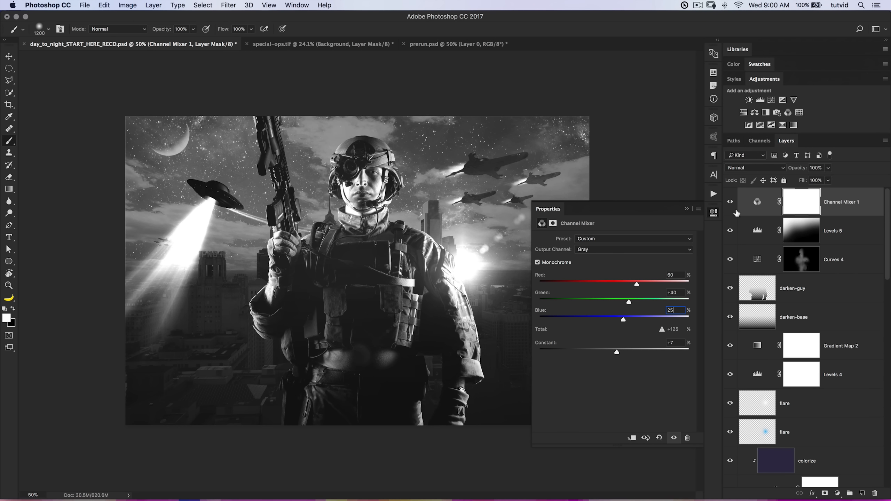
pyautogui.click(713, 213)
# Set the Channel Mixer layer to Multiply blending, compare it on and off, and reduce its opacity to about 68%.
pyautogui.click(760, 168)
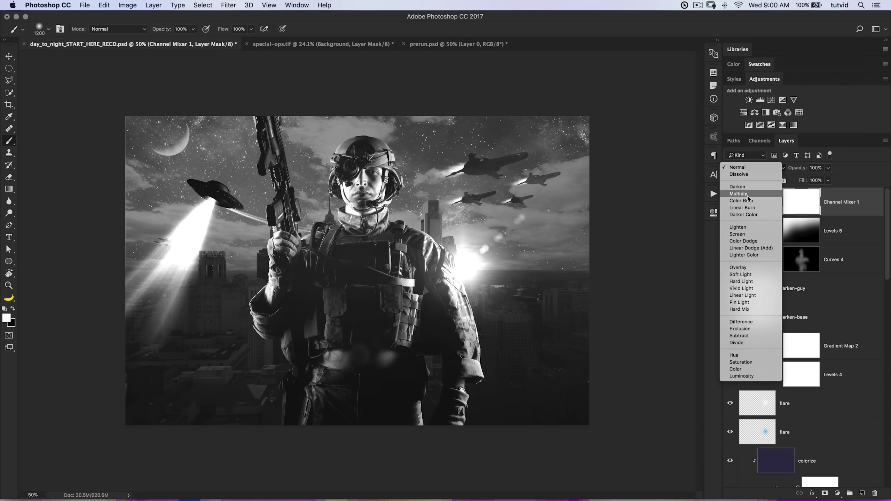
pyautogui.click(739, 189)
pyautogui.click(731, 202)
pyautogui.click(730, 202)
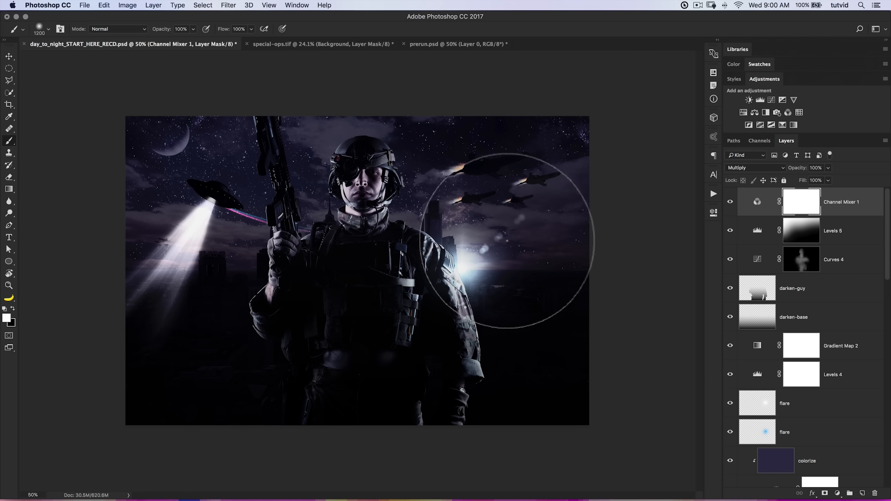
pyautogui.press('v')
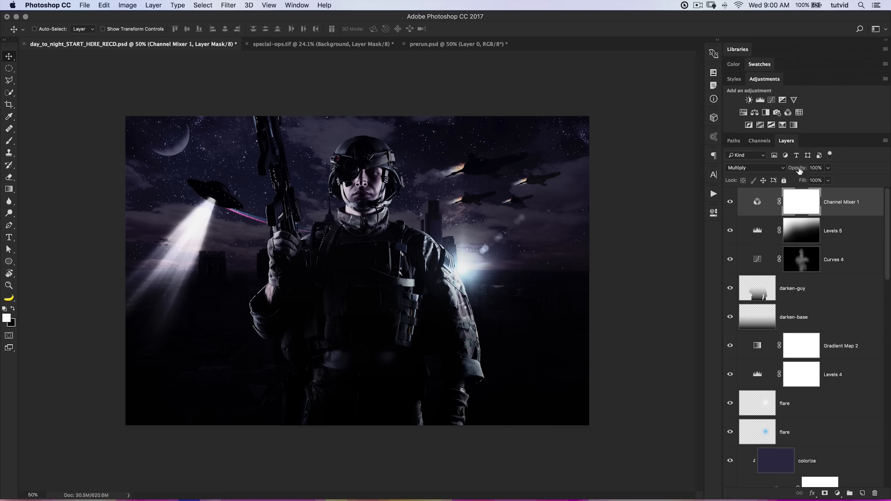
pyautogui.moveTo(799, 171); pyautogui.dragTo(782, 170)
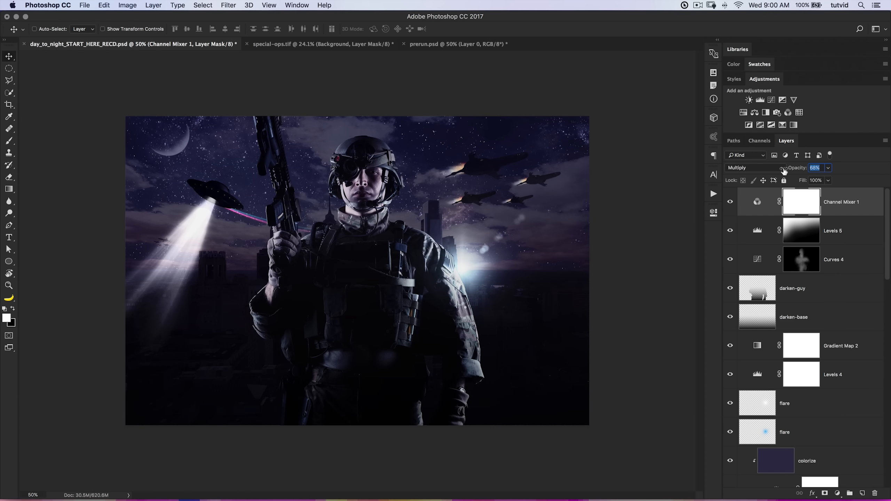
pyautogui.moveTo(784, 170); pyautogui.dragTo(785, 171)
# Set the blue channel midtones of the Levels 4 adjustment to 0.90.
pyautogui.doubleClick(758, 375)
pyautogui.click(616, 258)
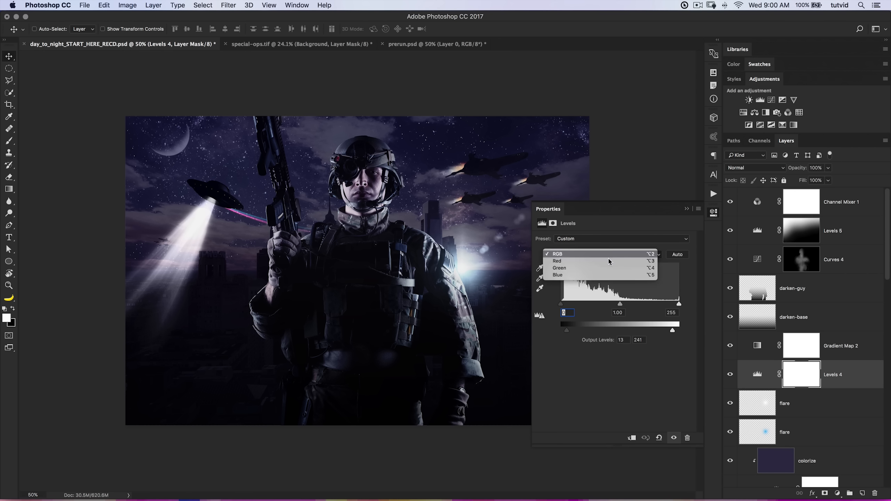
pyautogui.click(602, 276)
pyautogui.moveTo(620, 305); pyautogui.dragTo(622, 306)
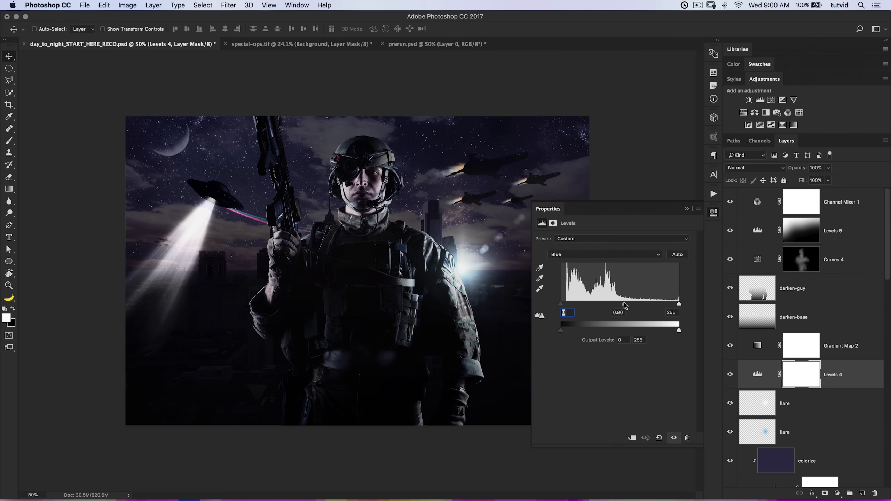
# Check the green channel of the Levels 4 adjustment and set the red channel midtones to 0.77.
pyautogui.click(610, 254)
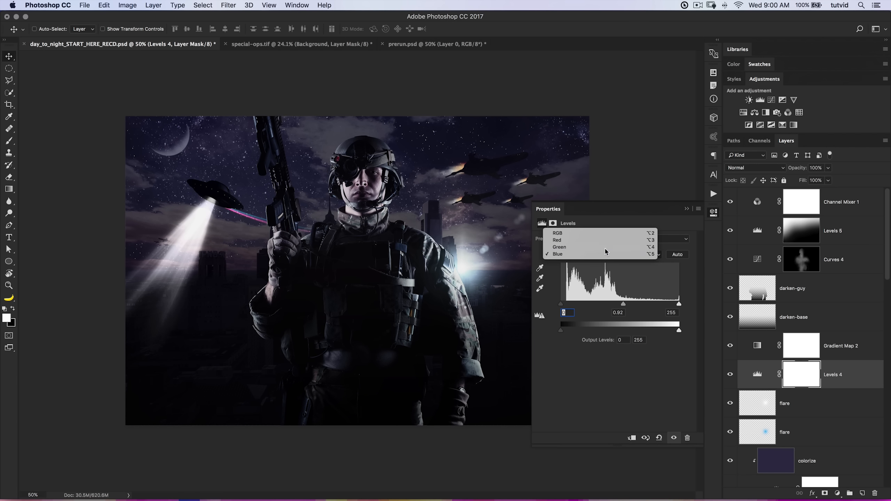
pyautogui.click(606, 250)
pyautogui.moveTo(622, 307); pyautogui.dragTo(622, 306)
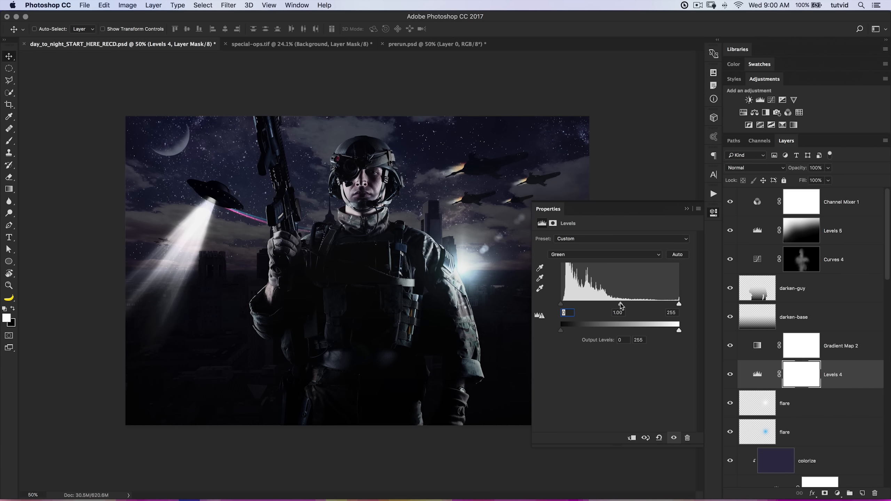
pyautogui.click(612, 252)
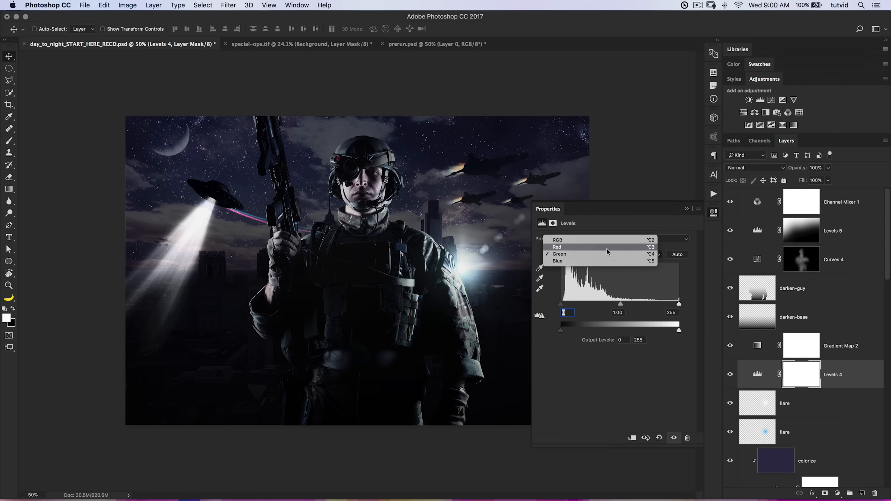
pyautogui.click(612, 248)
pyautogui.moveTo(625, 306)
pyautogui.mouseDown()
pyautogui.moveTo(632, 308)
pyautogui.moveTo(613, 308)
pyautogui.moveTo(629, 307)
pyautogui.mouseUp()
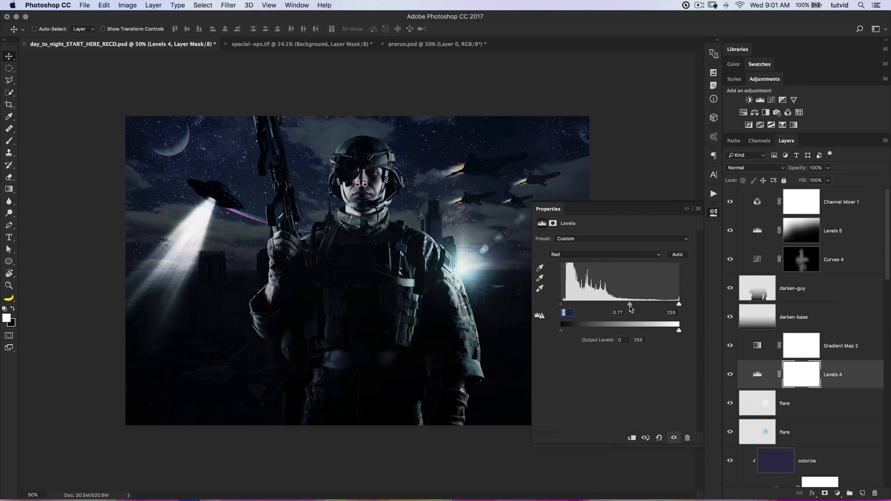
pyautogui.click(714, 212)
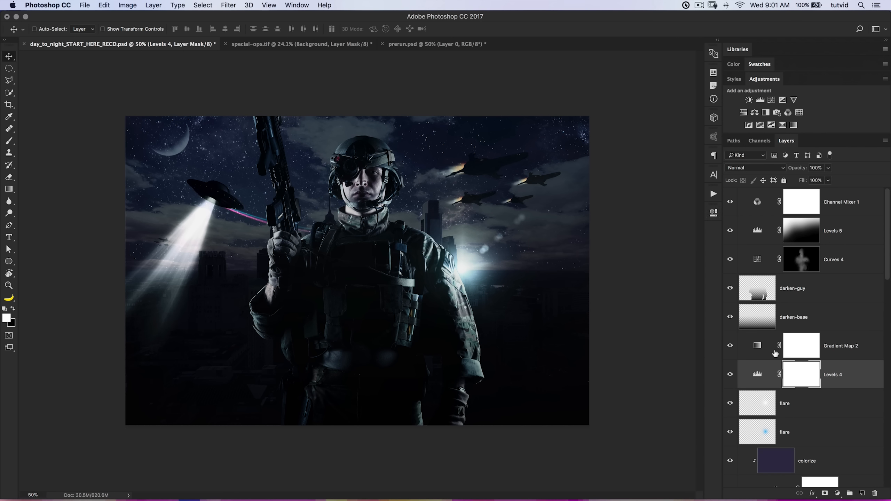
# Shift the dark color stop of the Gradient Map 2 adjustment to a bluish deep violet.
pyautogui.scroll(-5, 775, 353)
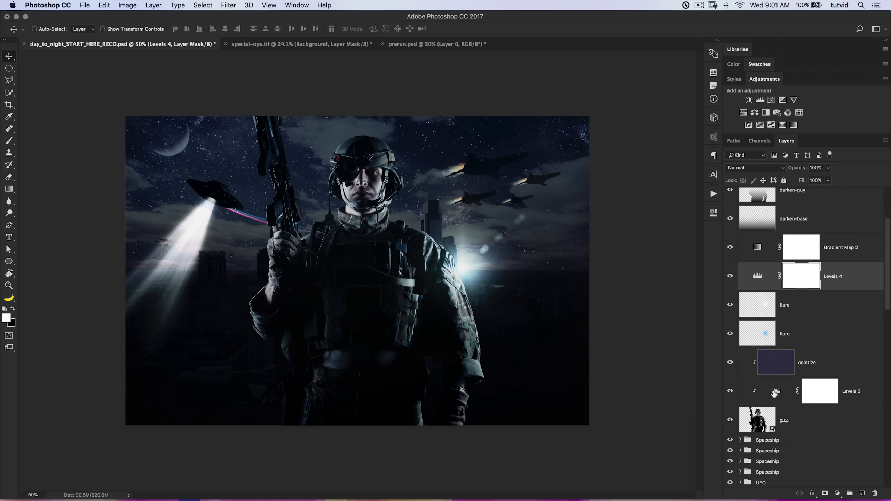
pyautogui.scroll(5, 764, 309)
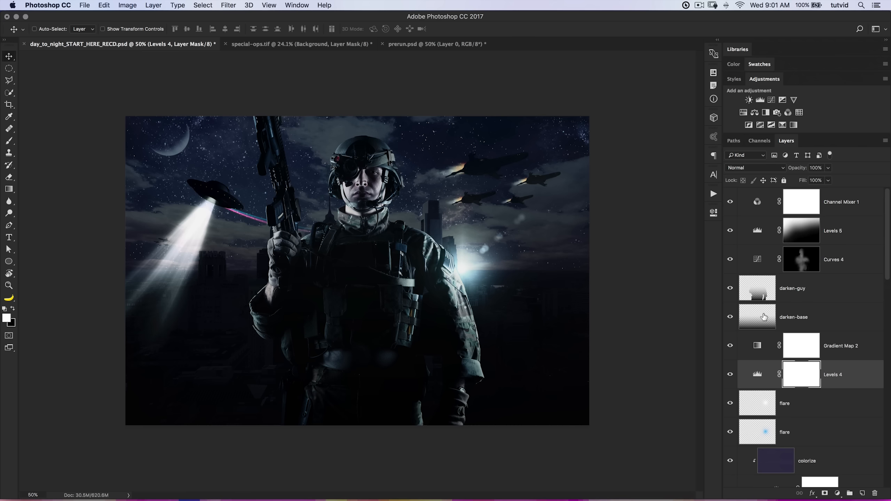
pyautogui.doubleClick(753, 345)
pyautogui.click(560, 242)
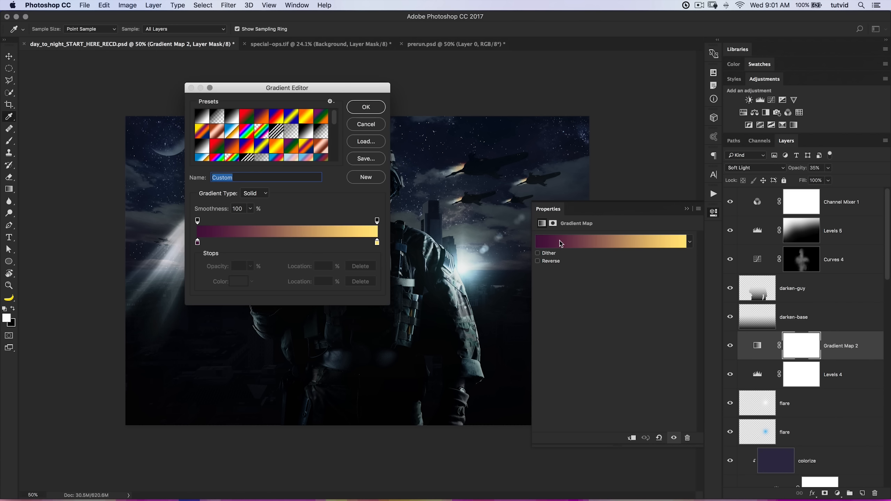
pyautogui.doubleClick(198, 242)
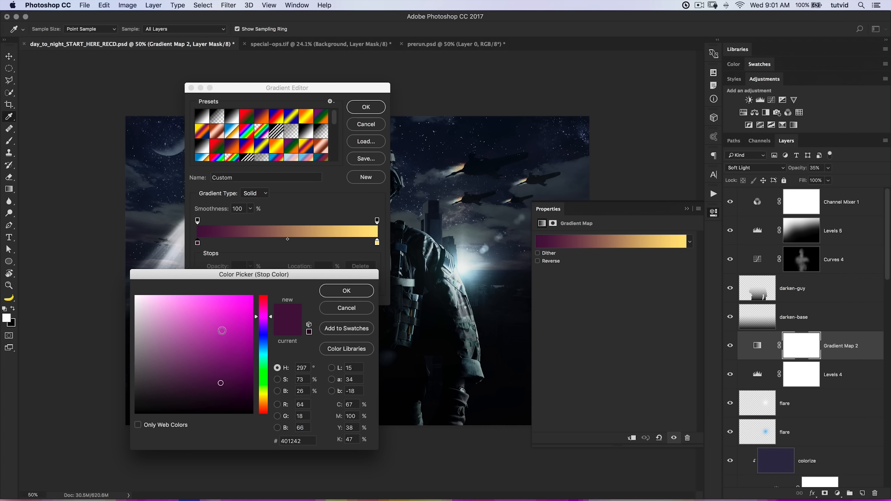
pyautogui.moveTo(268, 317); pyautogui.dragTo(270, 331)
pyautogui.click(347, 291)
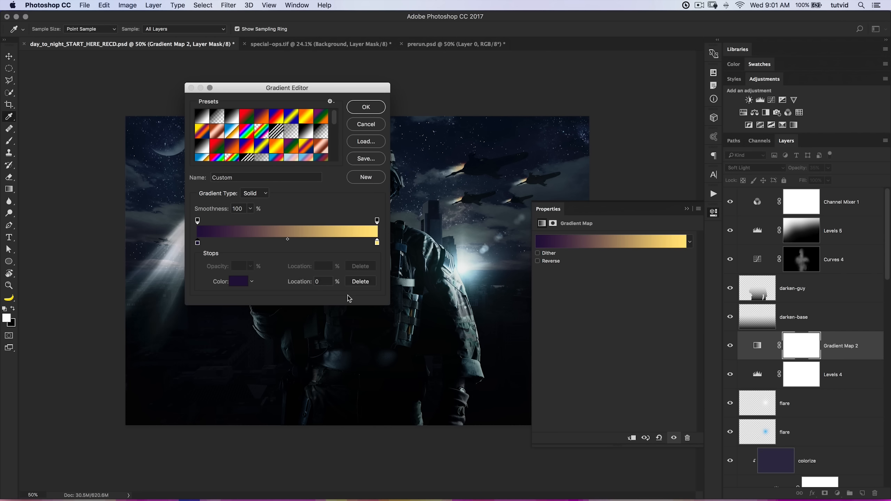
# Change the light color stop of the Gradient Map 2 adjustment to a soft peachy orange and apply the gradient.
pyautogui.doubleClick(377, 244)
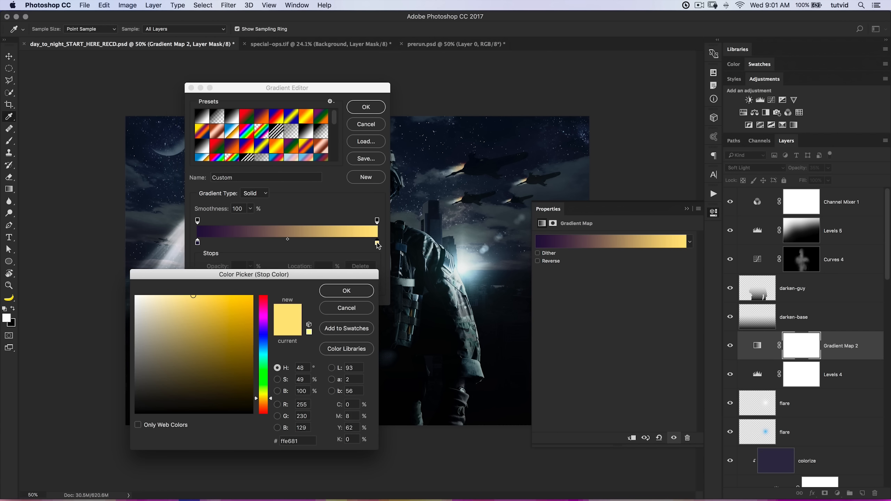
pyautogui.moveTo(271, 400); pyautogui.dragTo(271, 403)
pyautogui.click(184, 296)
pyautogui.click(354, 293)
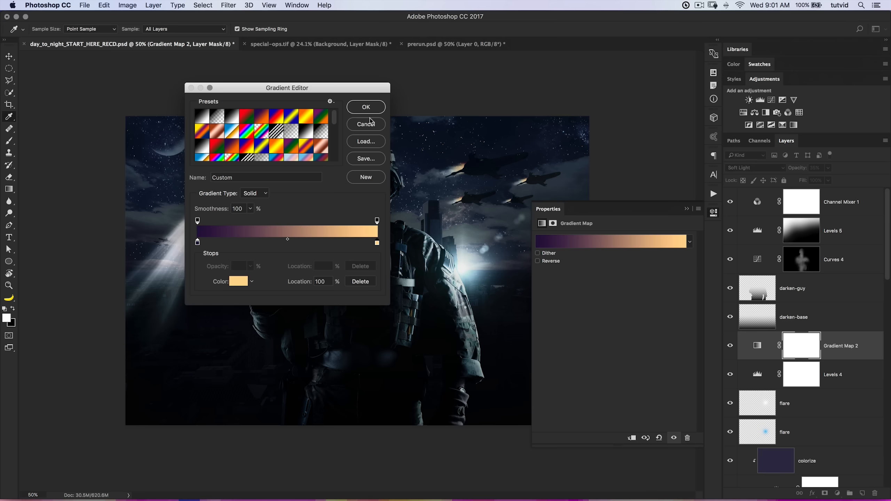
pyautogui.click(365, 107)
pyautogui.click(713, 212)
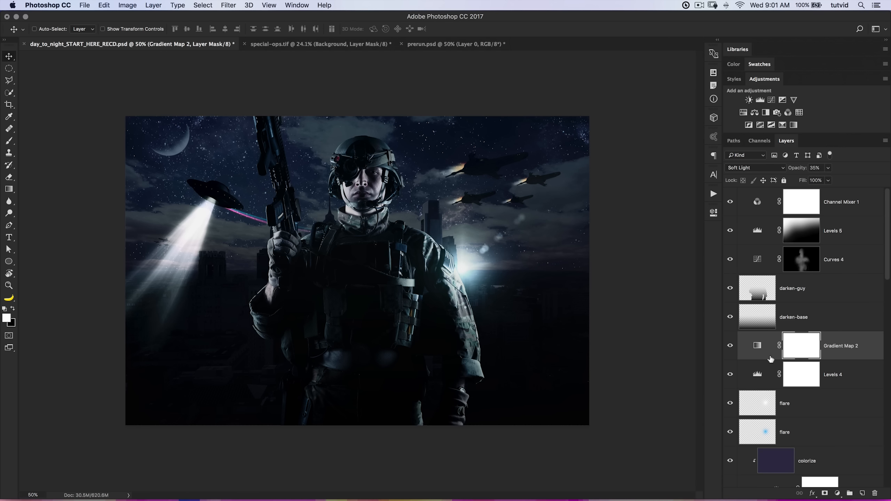
# Reduce the opacity of the darken-base layer to 52%.
pyautogui.scroll(-3, 770, 359)
pyautogui.scroll(3, 792, 357)
pyautogui.scroll(-1, 798, 349)
pyautogui.click(797, 281)
pyautogui.click(796, 295)
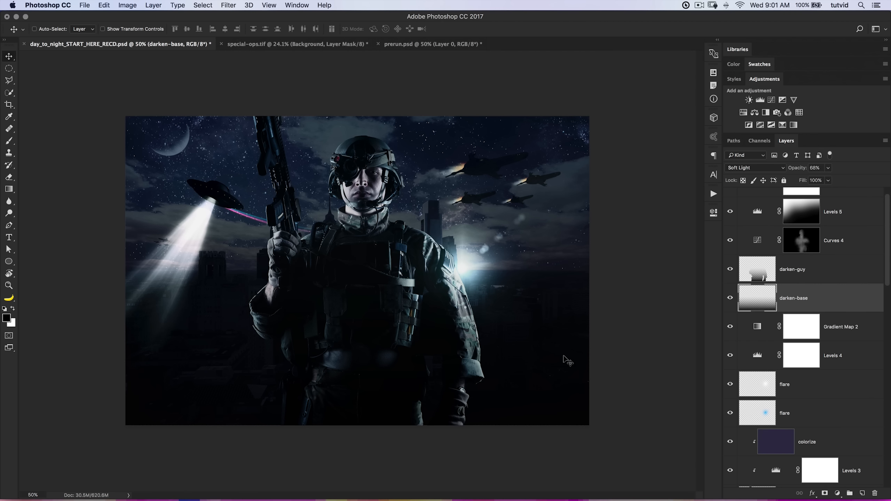
pyautogui.moveTo(796, 168); pyautogui.dragTo(795, 171)
# Add a mask to the darken-base layer and paint black at 13% brush opacity over the image's lower right area.
pyautogui.click(824, 494)
pyautogui.press('b')
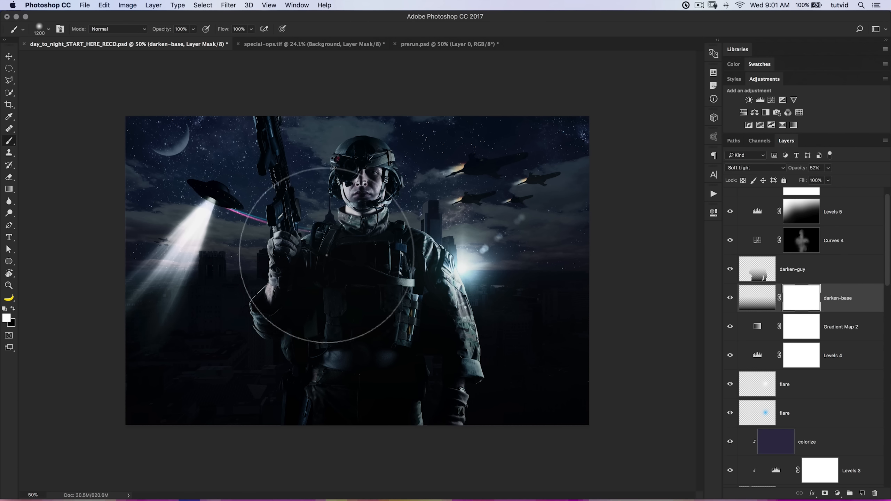
pyautogui.moveTo(169, 30); pyautogui.dragTo(125, 37)
pyautogui.click(13, 309)
pyautogui.moveTo(537, 375); pyautogui.dragTo(571, 424)
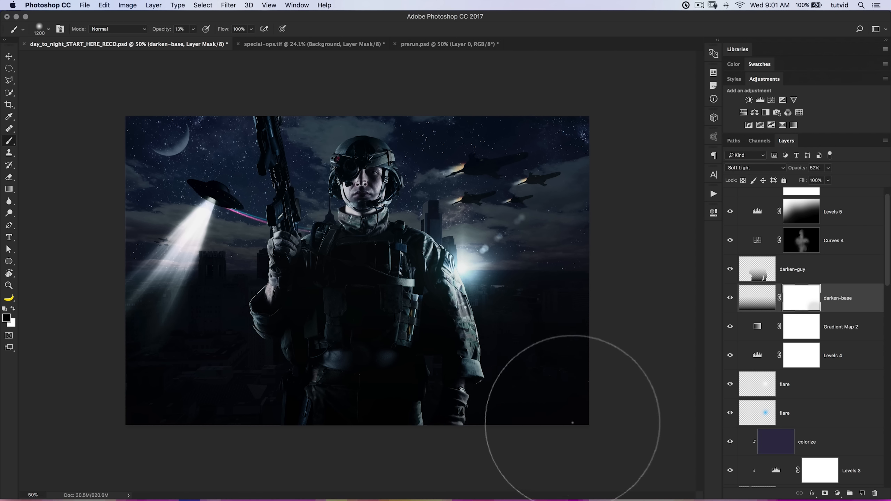
pyautogui.moveTo(476, 401)
pyautogui.mouseDown()
pyautogui.moveTo(594, 401)
pyautogui.moveTo(582, 382)
pyautogui.moveTo(573, 386)
pyautogui.moveTo(648, 356)
pyautogui.mouseUp()
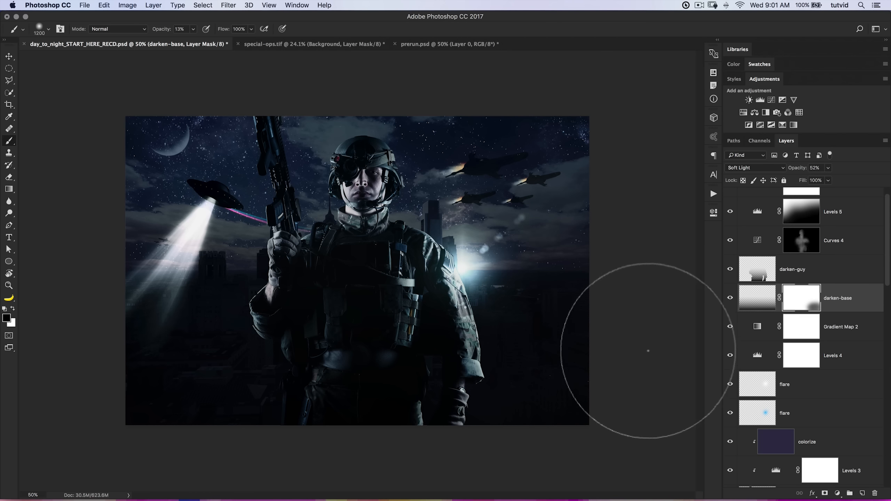
pyautogui.moveTo(546, 382)
pyautogui.mouseDown()
pyautogui.moveTo(463, 402)
pyautogui.moveTo(467, 421)
pyautogui.moveTo(449, 349)
pyautogui.moveTo(469, 422)
pyautogui.moveTo(639, 416)
pyautogui.mouseUp()
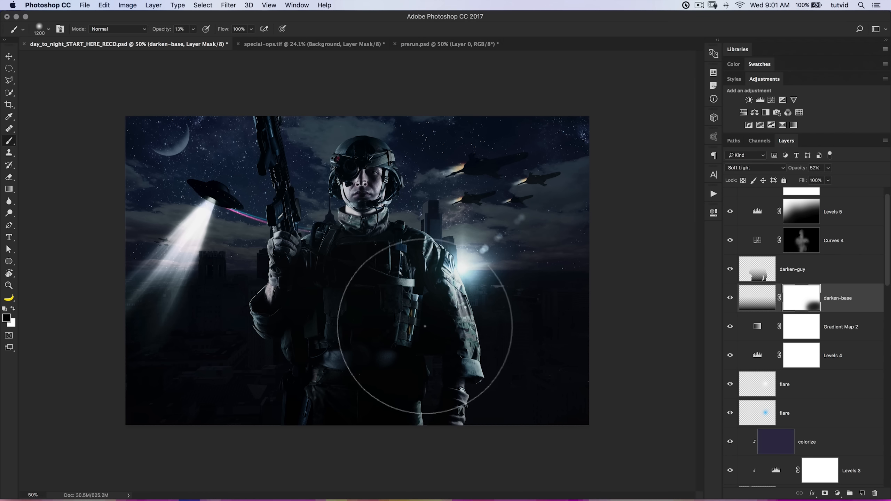
# Compare the darken-base layer with its mask disabled and enabled.
pyautogui.keyDown('shift'); pyautogui.click(802, 306); pyautogui.keyUp('shift')
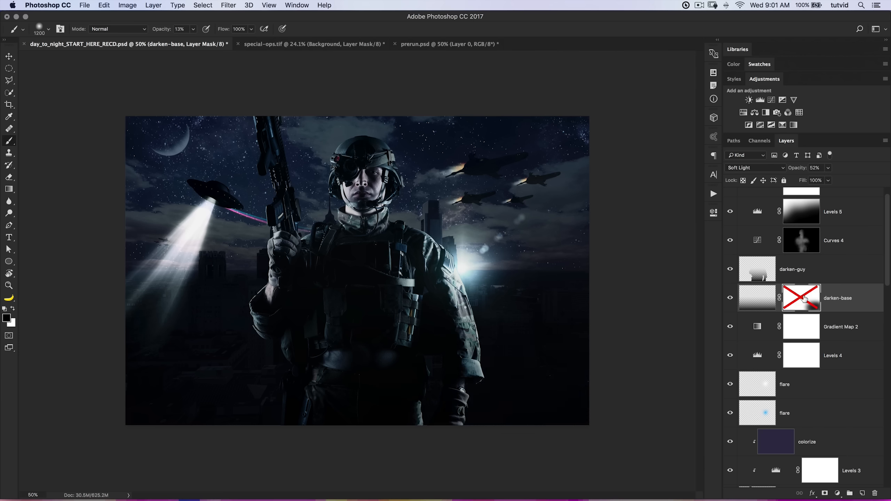
pyautogui.keyDown('shift'); pyautogui.click(804, 298); pyautogui.keyUp('shift')
pyautogui.keyDown('shift'); pyautogui.click(805, 298); pyautogui.keyUp('shift')
pyautogui.keyDown('shift'); pyautogui.click(804, 298); pyautogui.keyUp('shift')
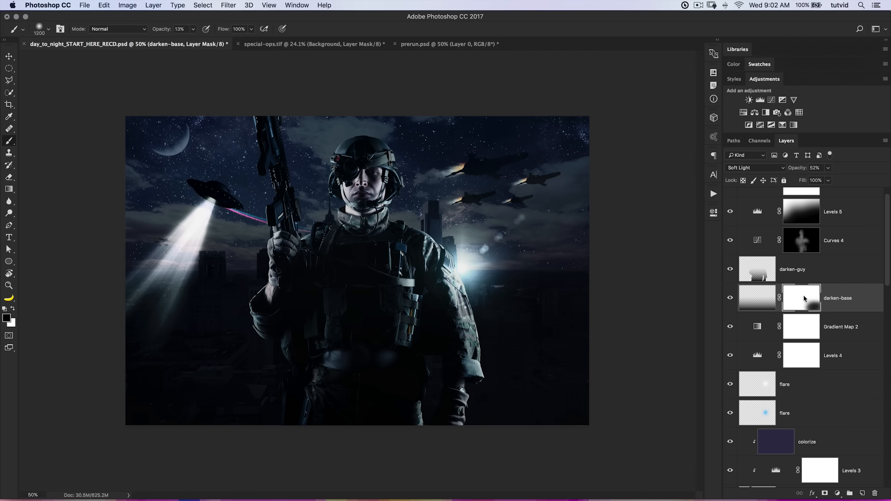
pyautogui.press('v')
# Create a new layer named NV above the Channel Mixer 1 layer.
pyautogui.scroll(1, 830, 243)
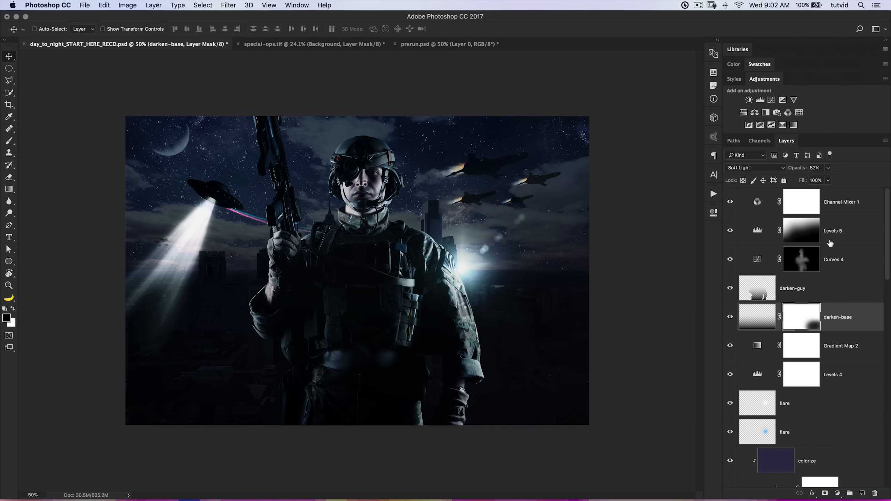
pyautogui.click(835, 201)
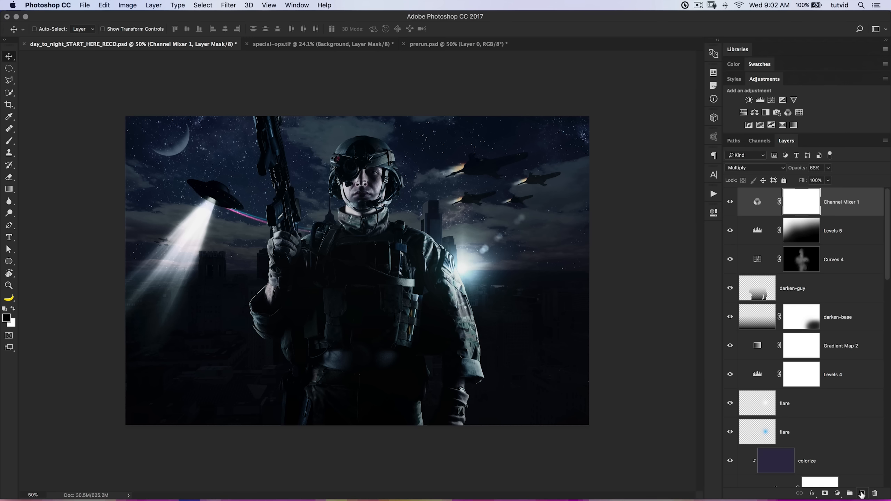
pyautogui.click(861, 493)
pyautogui.doubleClick(787, 202)
pyautogui.write('NV')
pyautogui.press('Return')
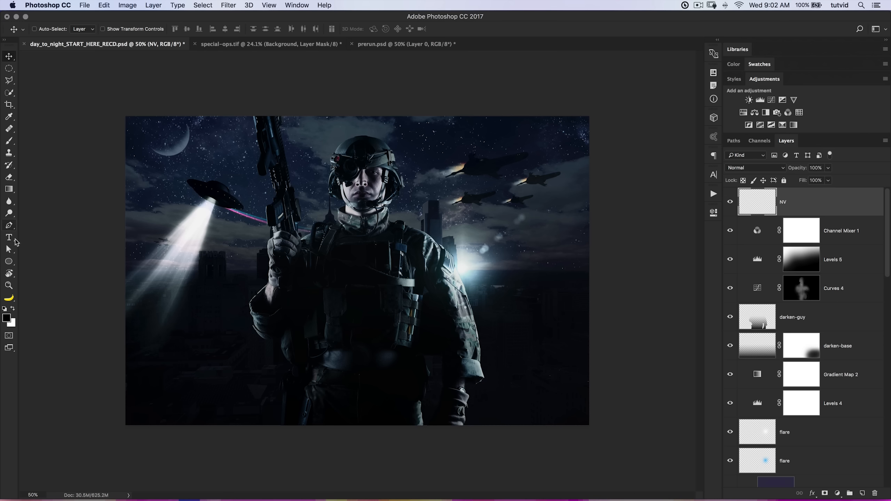
# Choose the 2500 px horizontal lens flare brush for the NV layer.
pyautogui.press('b')
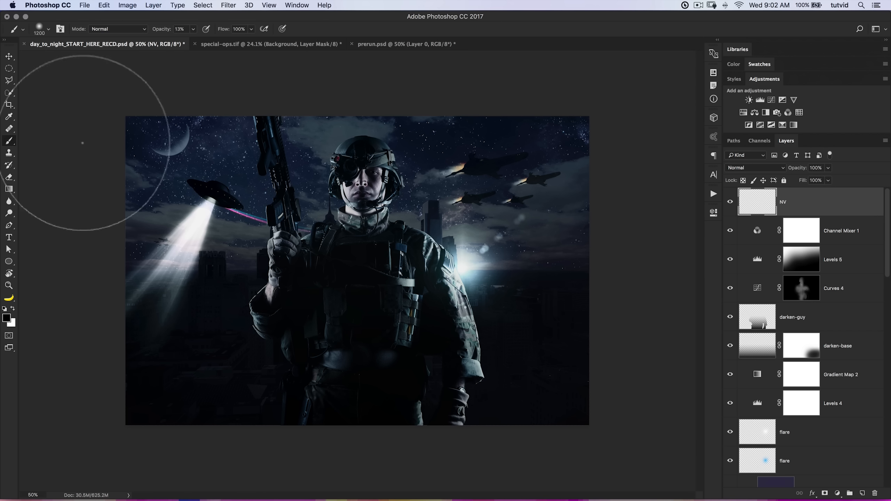
pyautogui.rightClick(296, 197)
pyautogui.scroll(-5, 446, 372)
pyautogui.scroll(5, 450, 371)
pyautogui.scroll(3, 452, 369)
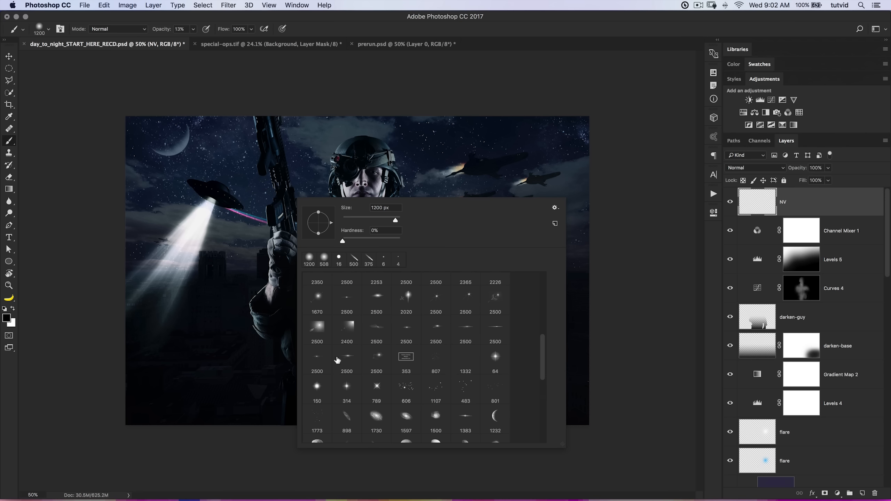
pyautogui.click(320, 357)
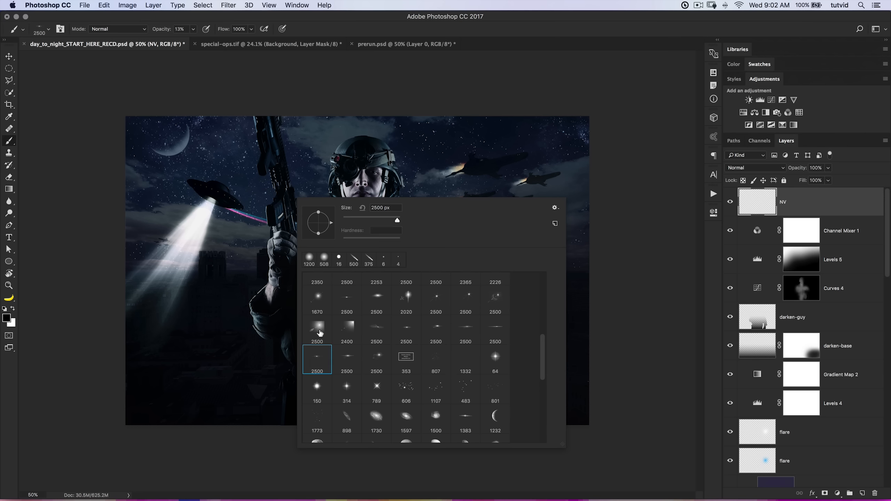
pyautogui.click(351, 165)
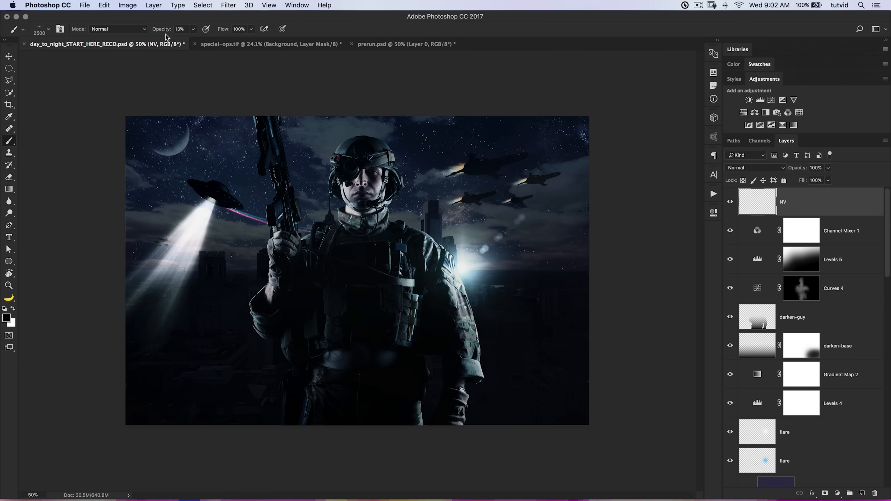
# Stamp a white flare at 100% brush opacity over the soldier's eyepiece and scale it up with Free Transform.
pyautogui.moveTo(163, 31); pyautogui.dragTo(246, 41)
pyautogui.click(13, 309)
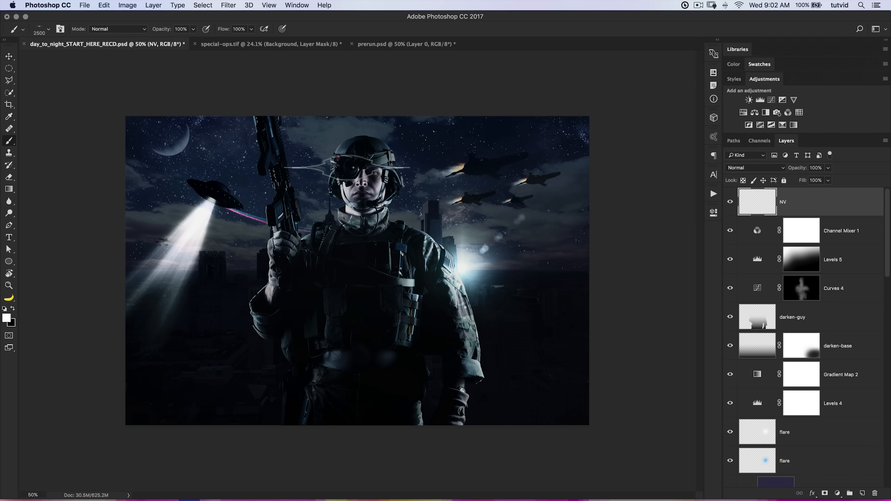
pyautogui.click(349, 167)
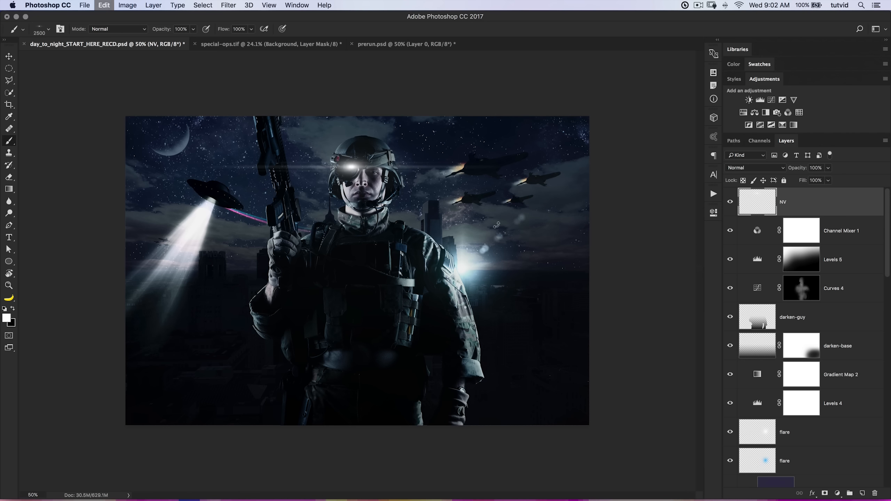
pyautogui.press('super+t')
pyautogui.moveTo(499, 169); pyautogui.dragTo(592, 175)
pyautogui.press('Return')
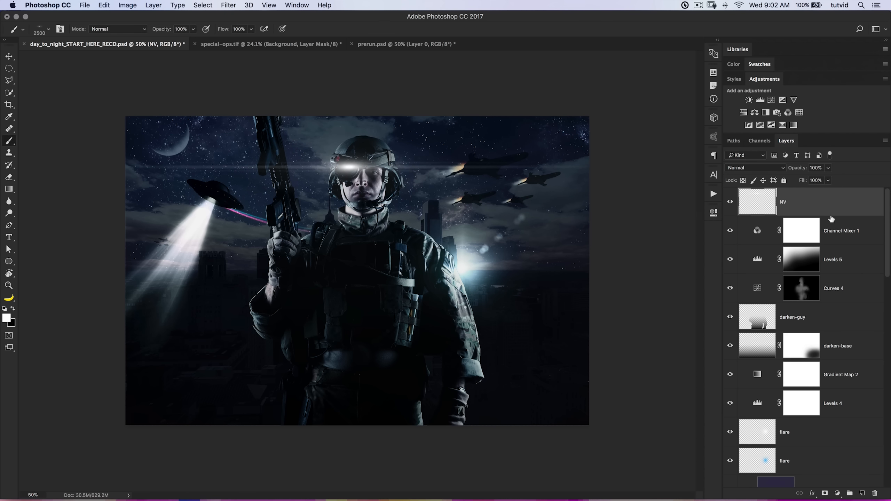
# Duplicate the NV layer, select the original and hide the upper copy.
pyautogui.press('super+j')
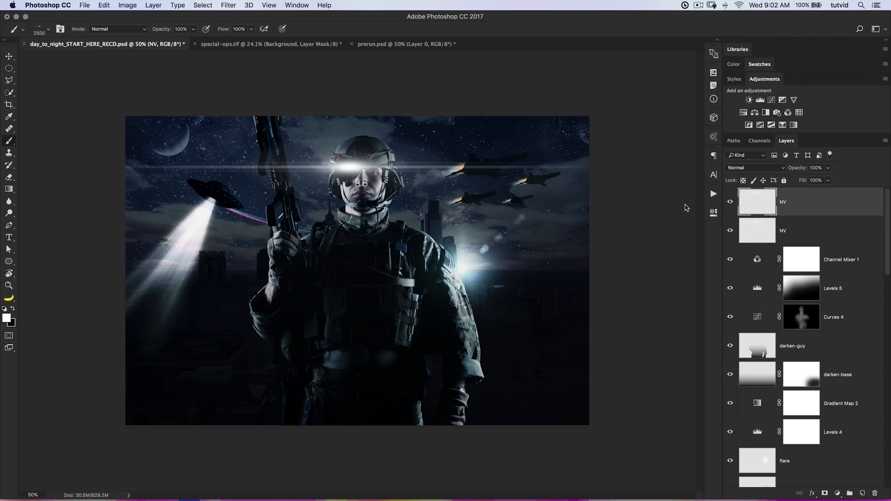
pyautogui.click(754, 235)
pyautogui.click(730, 202)
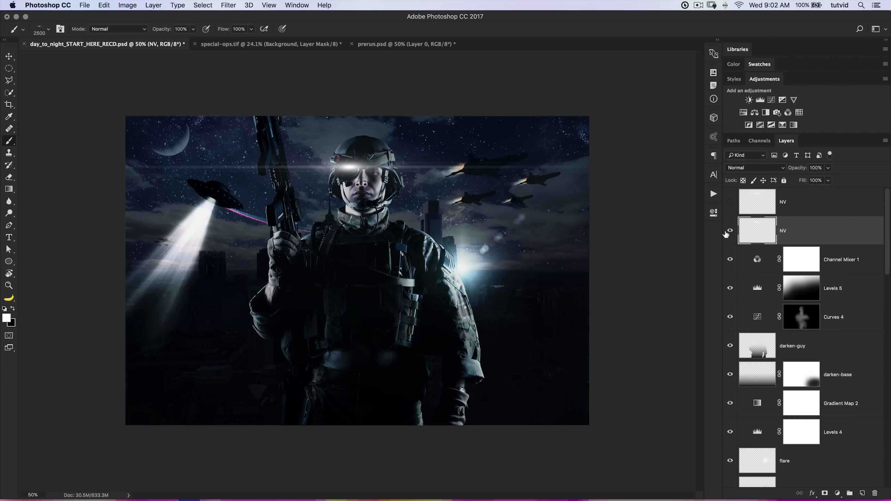
# Colorize the lower NV flare red using Hue/Saturation with hue 0, saturation 100 and lightness -43.
pyautogui.press('super+u')
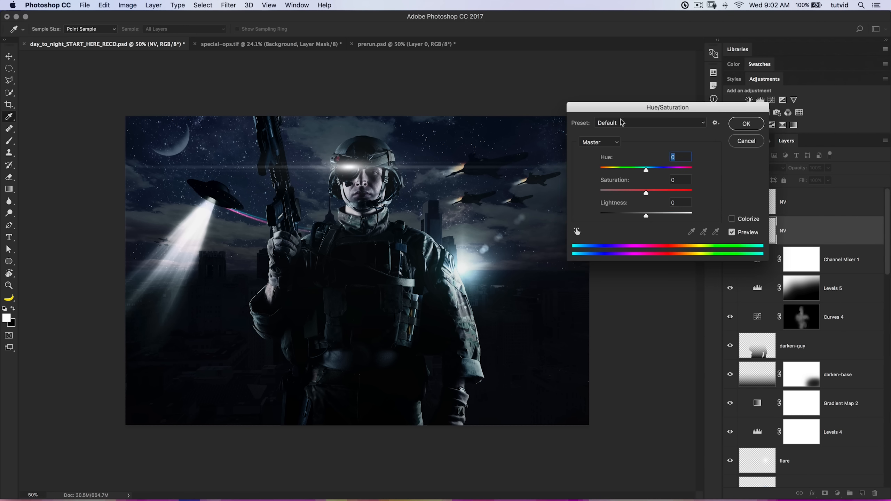
pyautogui.click(731, 219)
pyautogui.moveTo(645, 215); pyautogui.dragTo(626, 216)
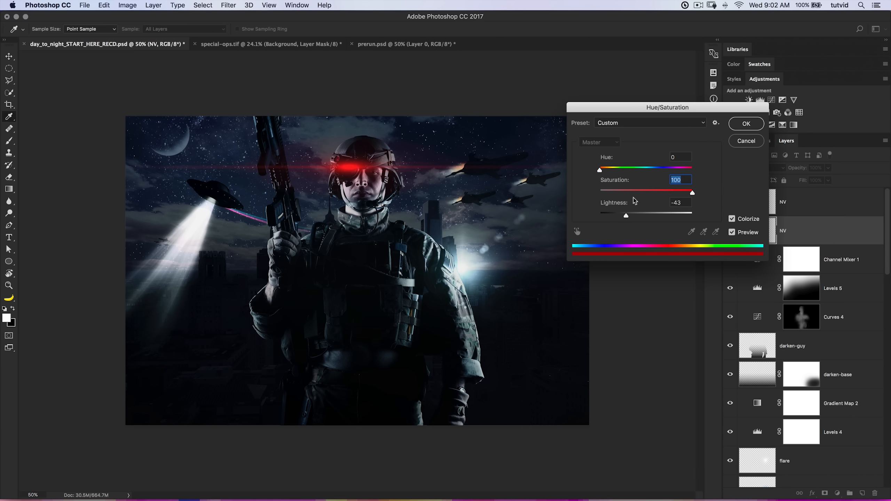
pyautogui.click(746, 124)
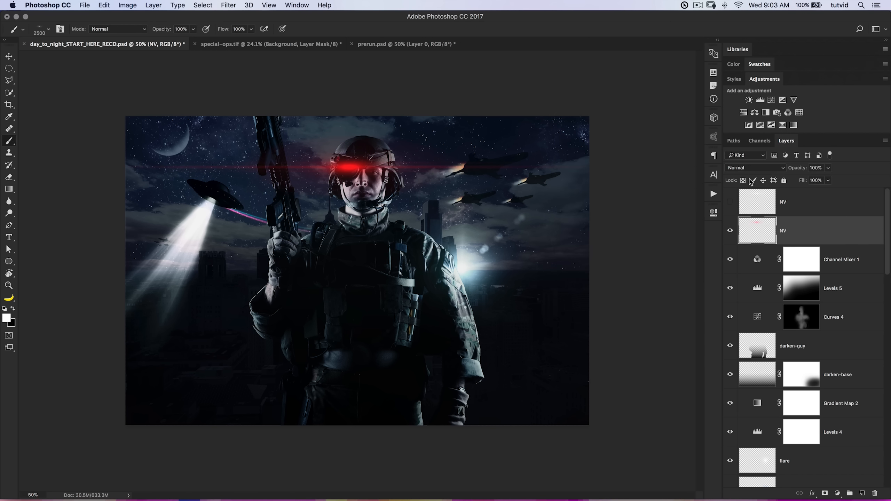
# Blend the lower red NV flare with Screen, and show the upper NV flare with Linear Dodge (Add) at 32% fill.
pyautogui.click(754, 168)
pyautogui.click(749, 238)
pyautogui.click(730, 202)
pyautogui.click(769, 204)
pyautogui.click(754, 169)
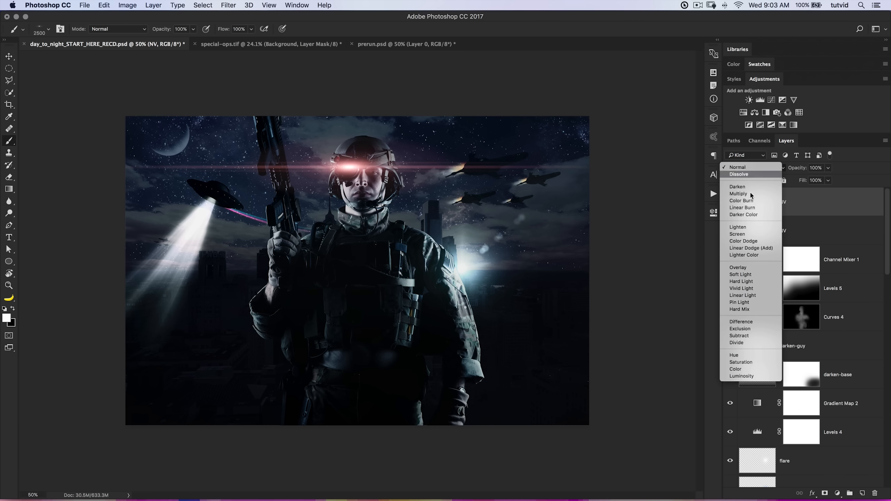
pyautogui.click(753, 248)
pyautogui.moveTo(803, 180); pyautogui.dragTo(774, 181)
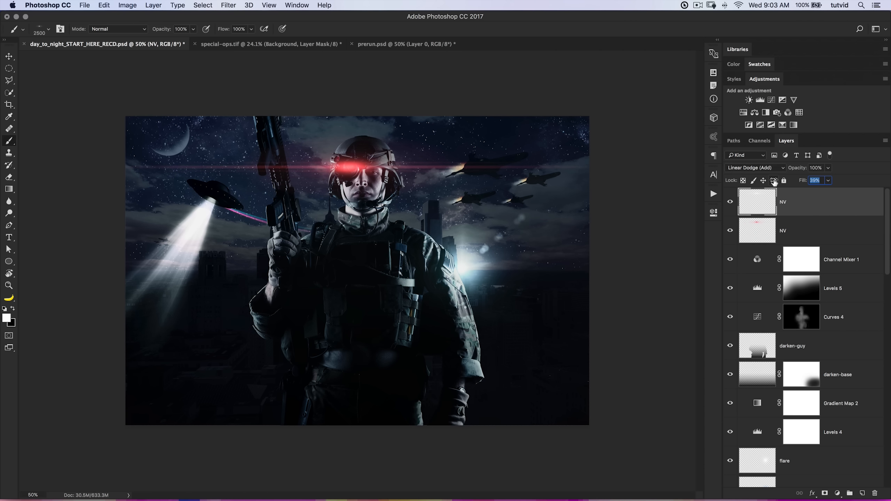
# Lower the red NV layer's opacity to 91% and the upper NV layer's fill to 14%, comparing the upper flare on and off.
pyautogui.click(769, 227)
pyautogui.moveTo(799, 171); pyautogui.dragTo(800, 181)
pyautogui.click(769, 210)
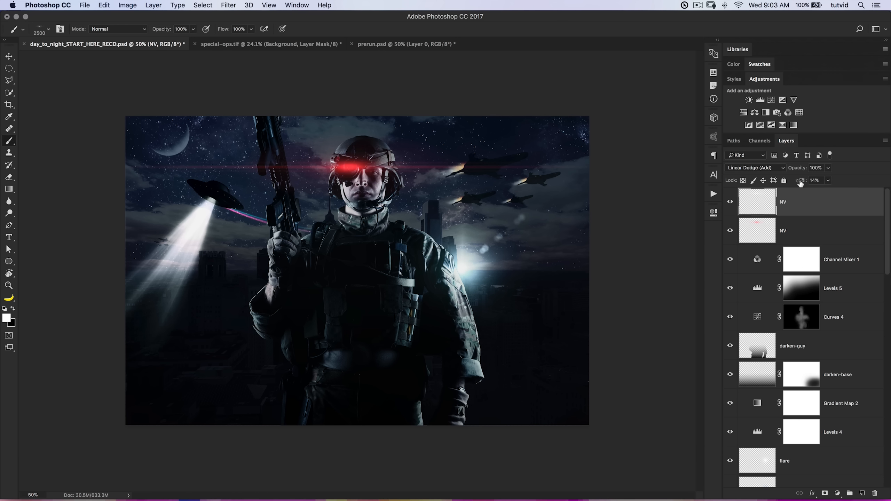
pyautogui.click(729, 202)
pyautogui.click(729, 203)
# Set the red NV layer's opacity to 100% and duplicate the layer.
pyautogui.click(757, 234)
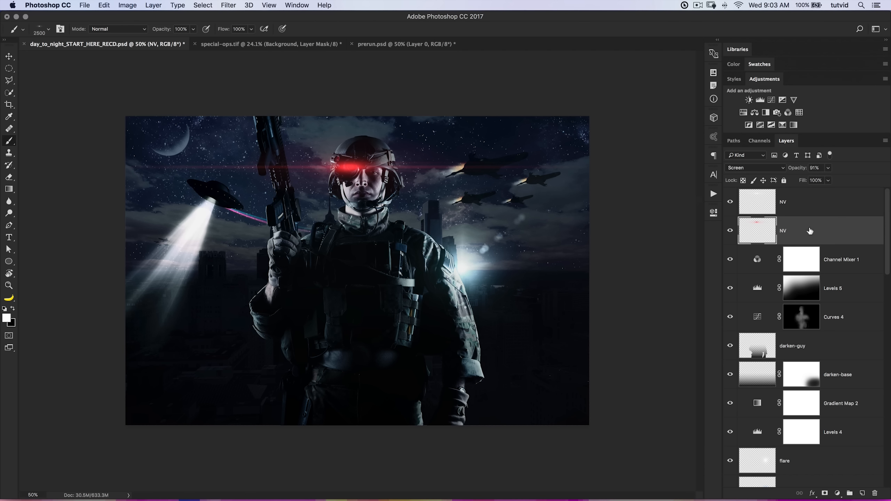
pyautogui.moveTo(799, 172); pyautogui.dragTo(833, 168)
pyautogui.moveTo(768, 231); pyautogui.dragTo(754, 246)
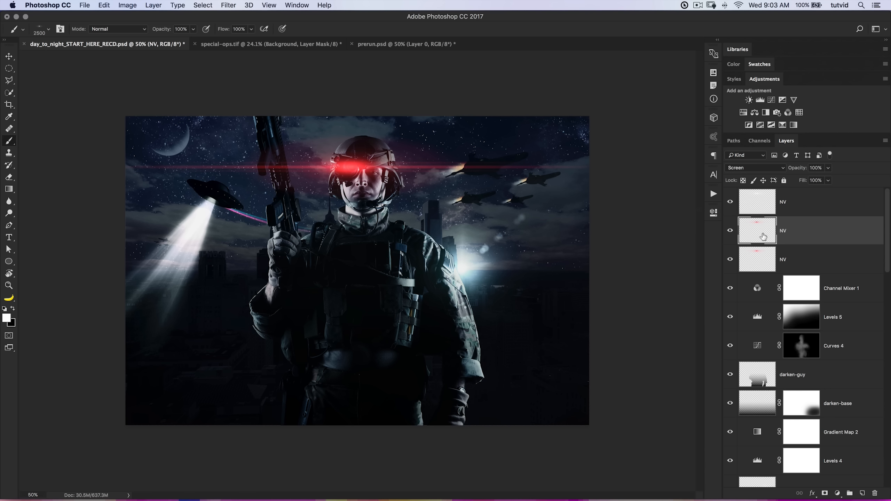
# Place the duplicated red NV layer above the other NV layers and set its blend mode to Soft Light.
pyautogui.click(768, 170)
pyautogui.click(756, 202)
pyautogui.moveTo(759, 227); pyautogui.dragTo(762, 192)
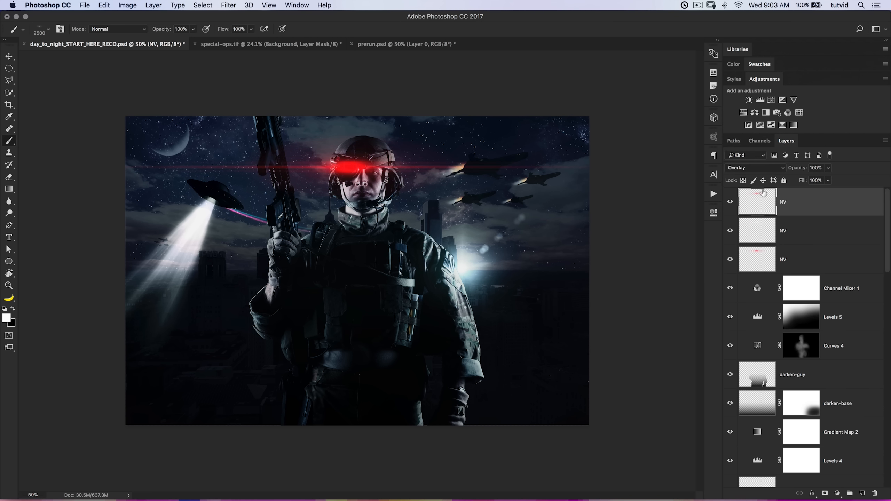
pyautogui.click(770, 170)
pyautogui.click(751, 176)
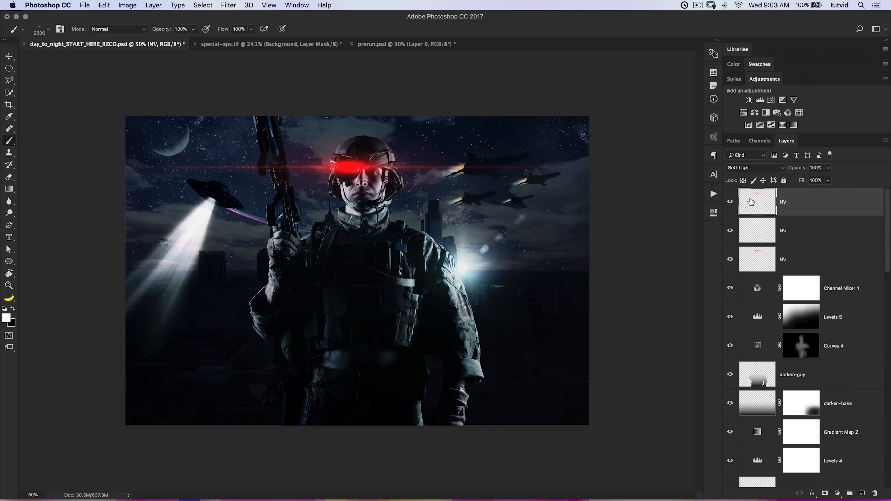
pyautogui.click(733, 204)
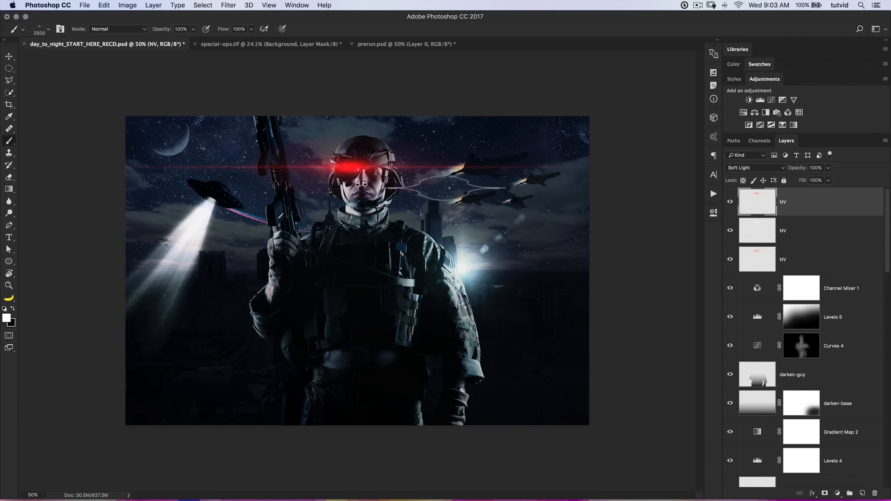
# Adjust Channel Mixer 1 to blue +52 and constant +17, with the layer's opacity at 70%.
pyautogui.click(768, 291)
pyautogui.moveTo(801, 171); pyautogui.dragTo(794, 170)
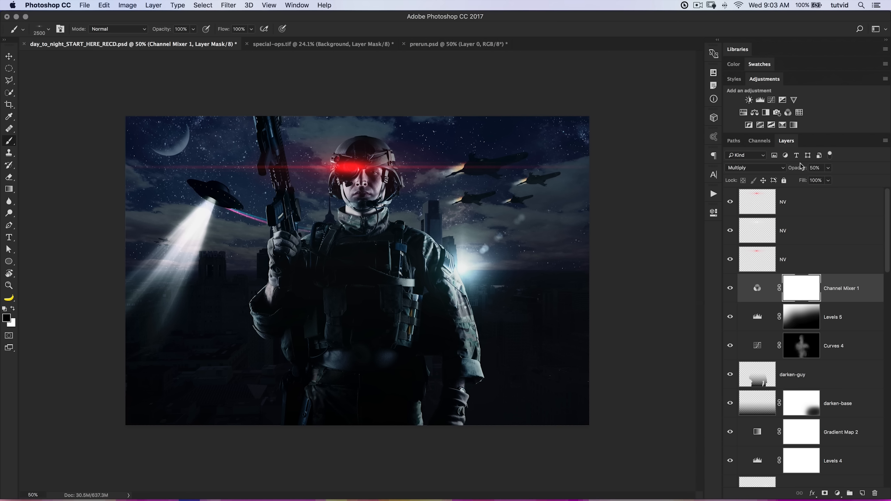
pyautogui.doubleClick(759, 295)
pyautogui.moveTo(615, 354); pyautogui.dragTo(620, 353)
pyautogui.moveTo(626, 323); pyautogui.dragTo(632, 324)
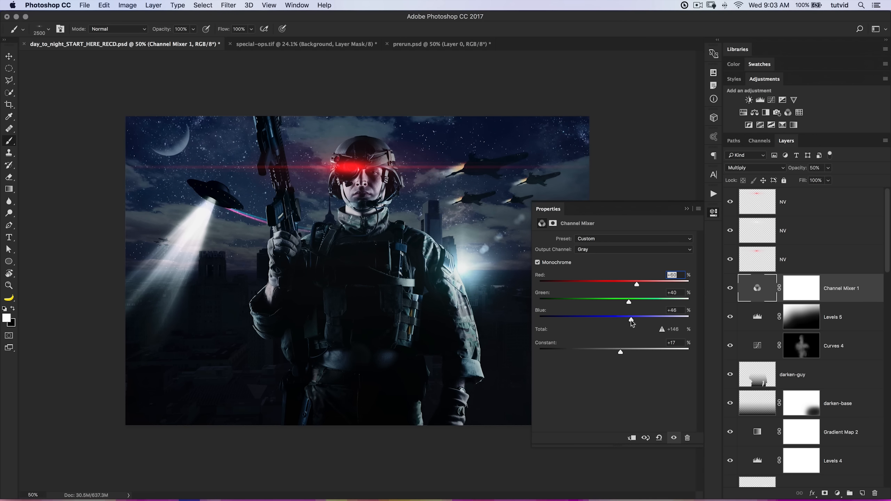
pyautogui.click(714, 213)
pyautogui.moveTo(795, 169); pyautogui.dragTo(800, 170)
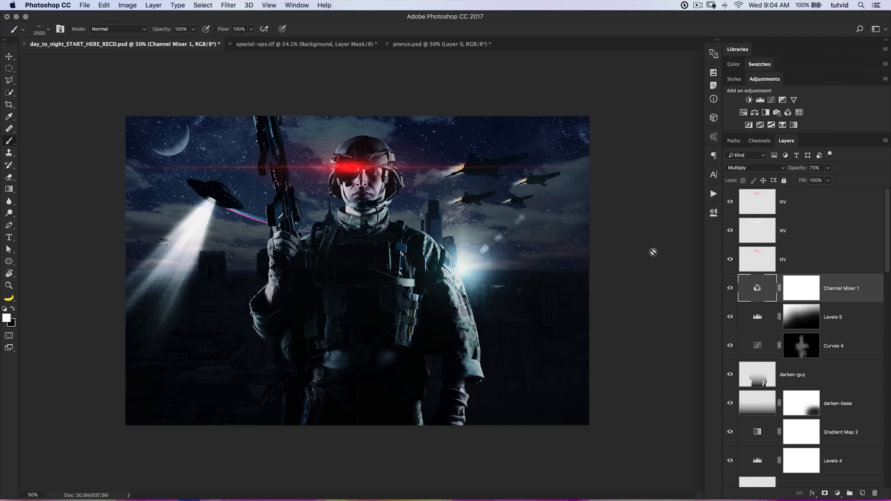
# Run the AddNoise action from the ImageActions set with the topmost NV layer selected.
pyautogui.click(790, 209)
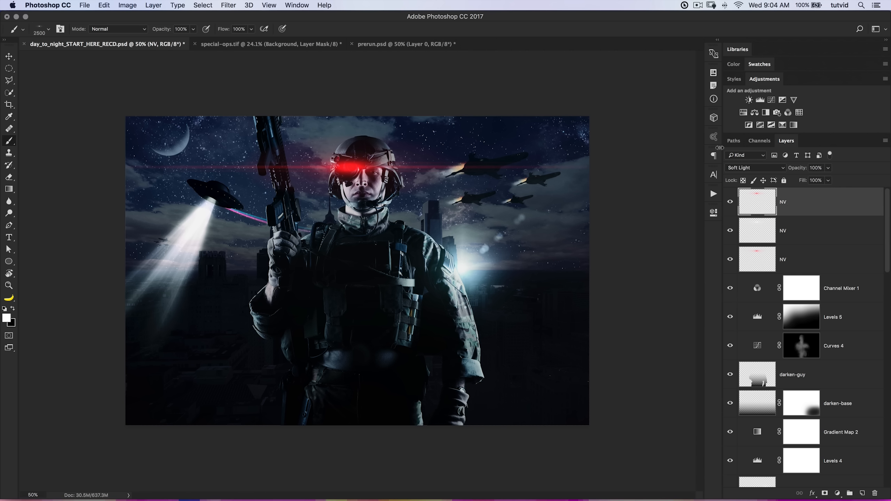
pyautogui.click(298, 4)
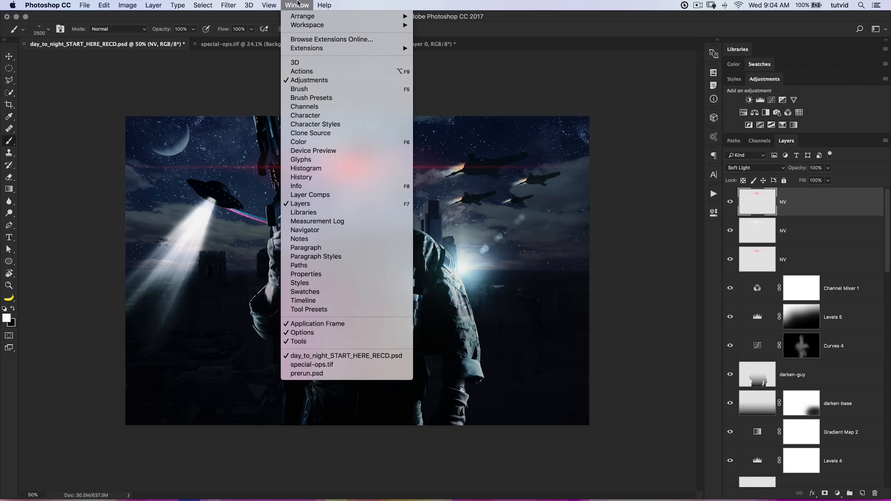
pyautogui.click(317, 71)
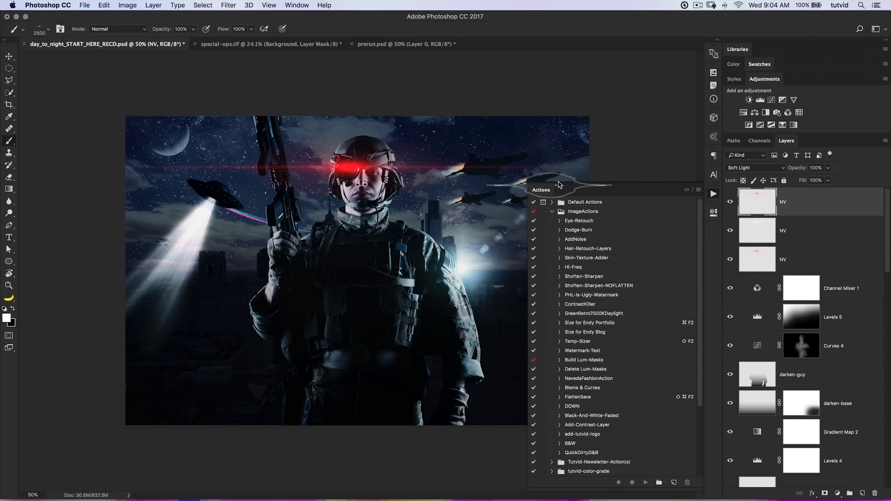
pyautogui.click(570, 241)
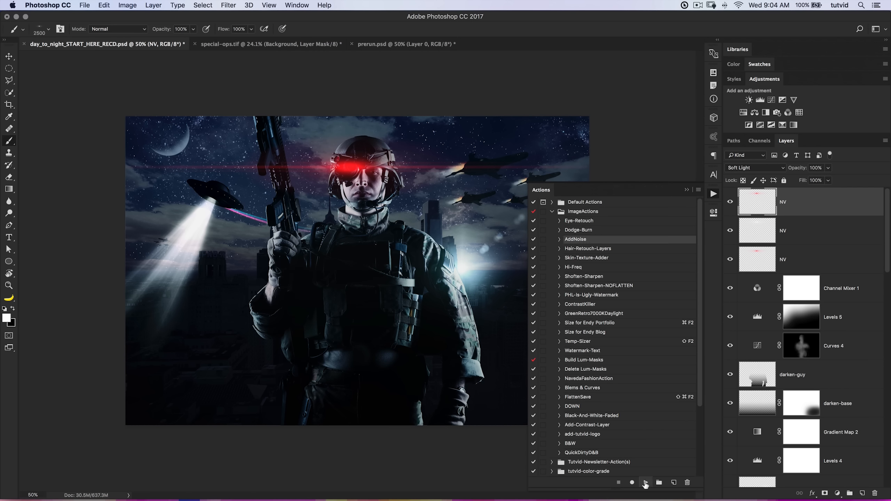
pyautogui.click(646, 483)
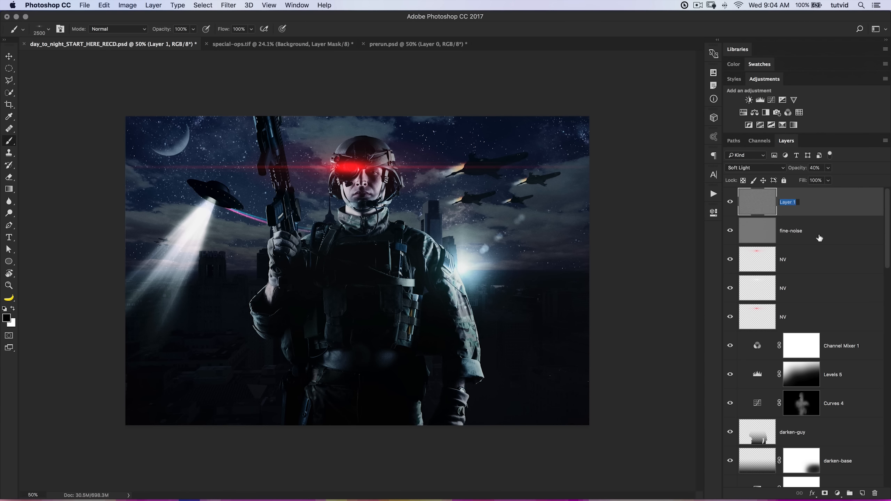
# Name the new noise layer above fine-noise "chunky noise".
pyautogui.write('chunky noise')
pyautogui.press('Return')
# Examine the noise grain over the soldier's face and helmet at 200% magnification.
pyautogui.press('z')
pyautogui.moveTo(347, 208); pyautogui.dragTo(453, 235)
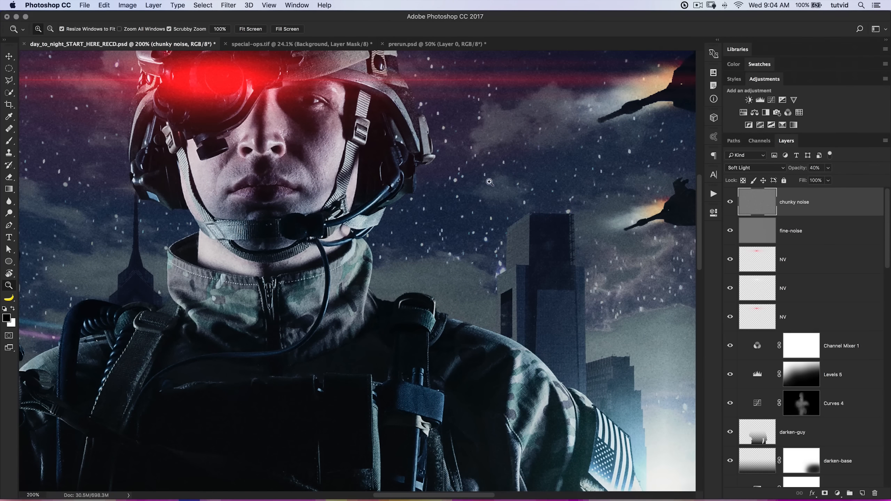
pyautogui.moveTo(250, 125); pyautogui.dragTo(313, 251)
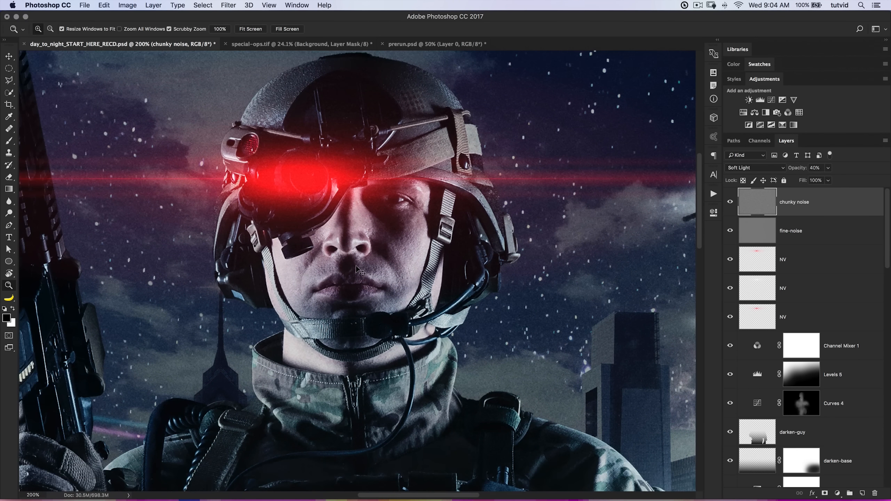
pyautogui.press('super+minus')
pyautogui.press('super+minus')
pyautogui.press('super+minus')
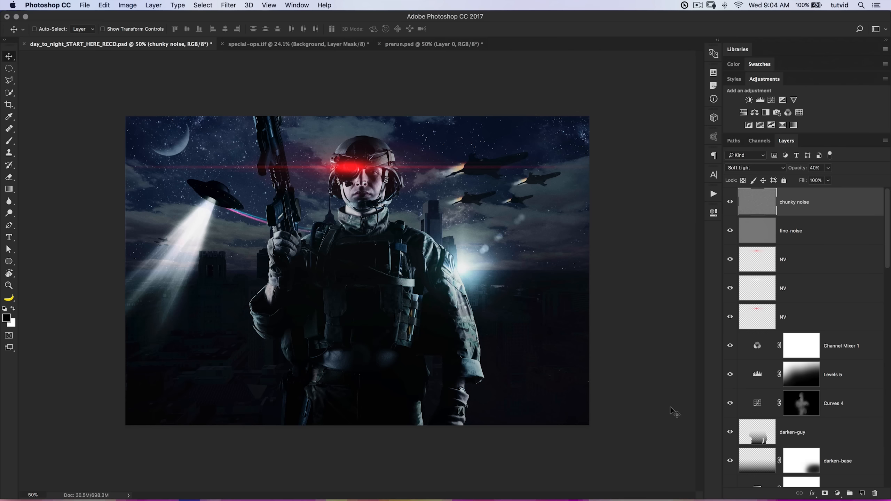
# Compare the finished composite with the original phila skyline photo by isolating that base layer and restoring the others.
pyautogui.scroll(-10, 783, 379)
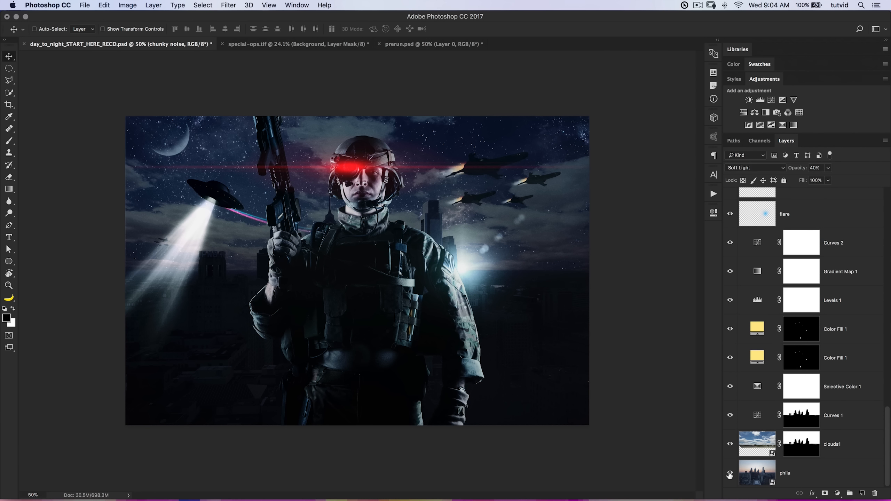
pyautogui.keyDown('alt'); pyautogui.click(730, 474); pyautogui.keyUp('alt')
pyautogui.keyDown('alt'); pyautogui.click(729, 473); pyautogui.keyUp('alt')
pyautogui.scroll(10, 767, 365)
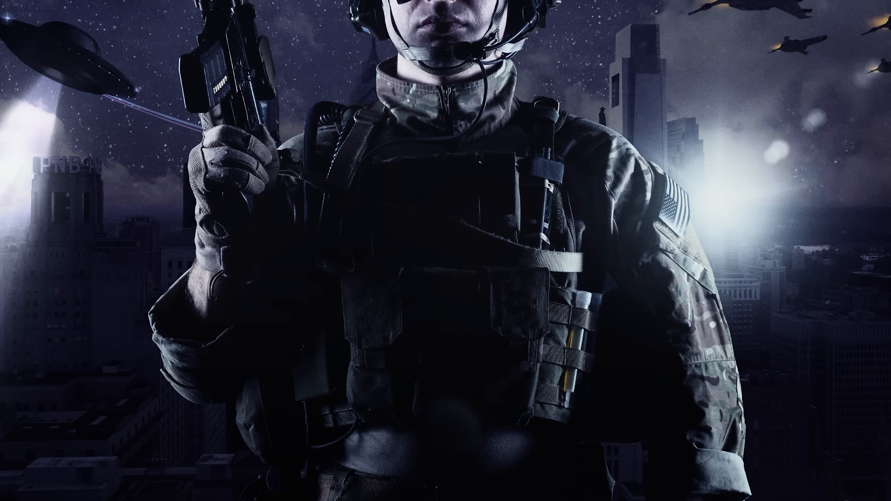